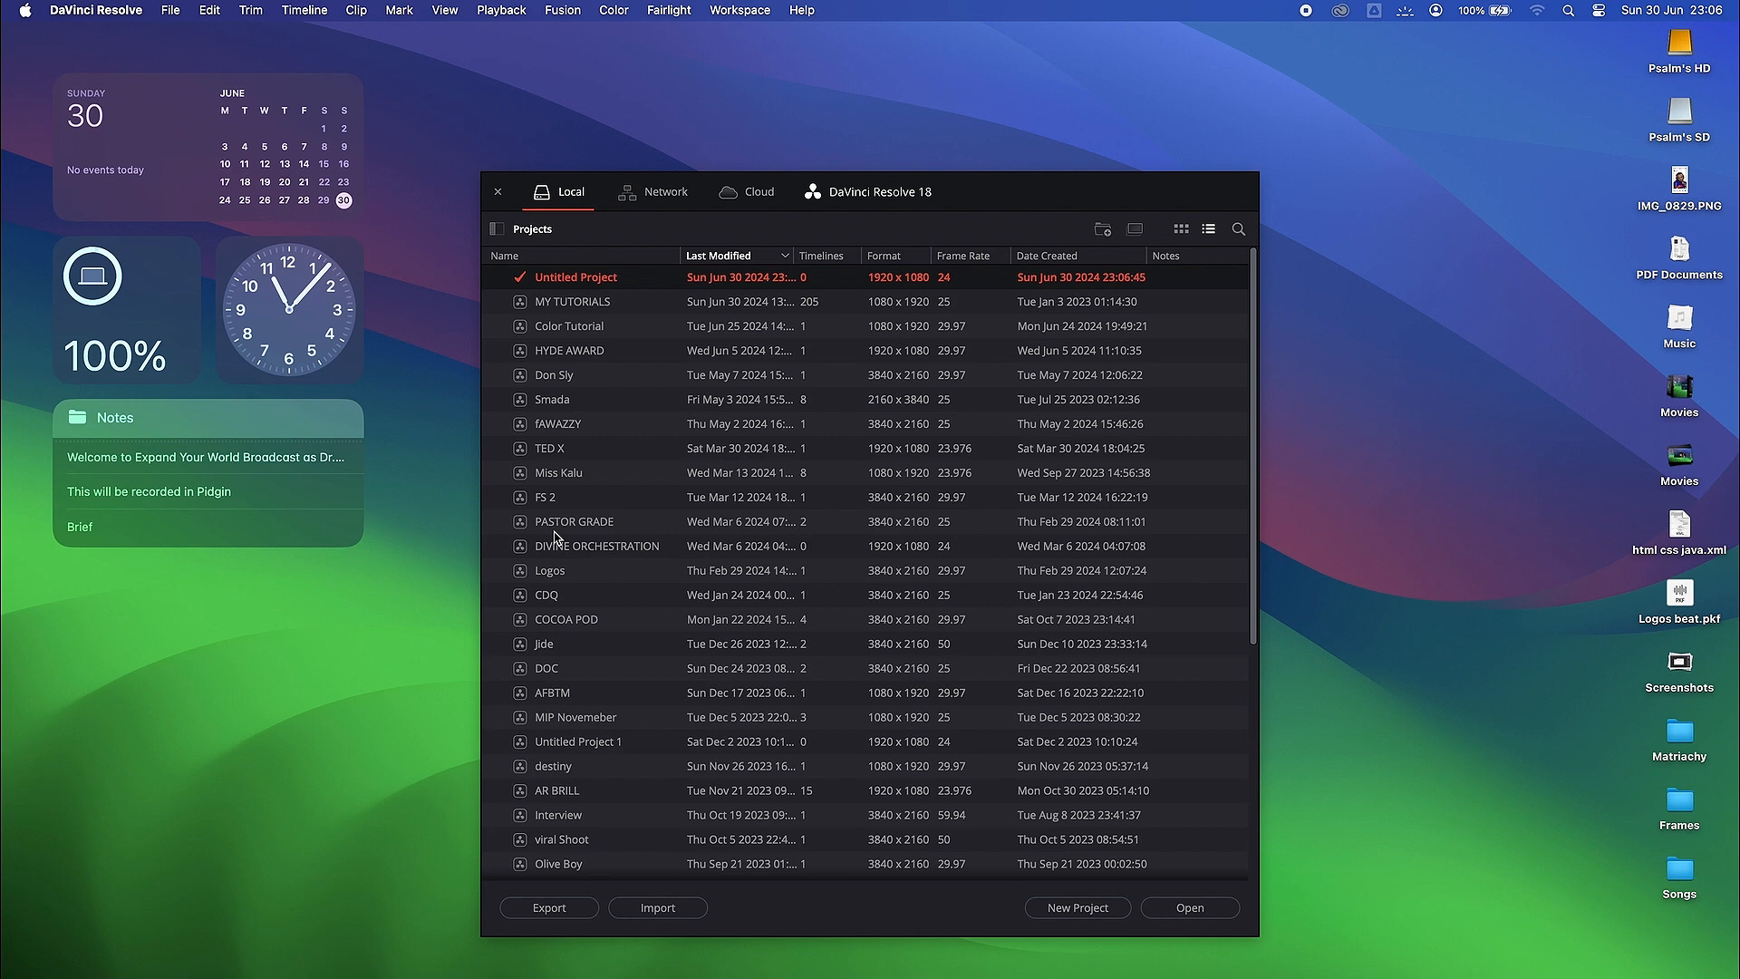
# - Look through the existing projects in the local project library and view the project import file browser without importing
pyautogui.scroll(-3, 555, 537)
pyautogui.scroll(3, 559, 537)
pyautogui.scroll(-6, 621, 638)
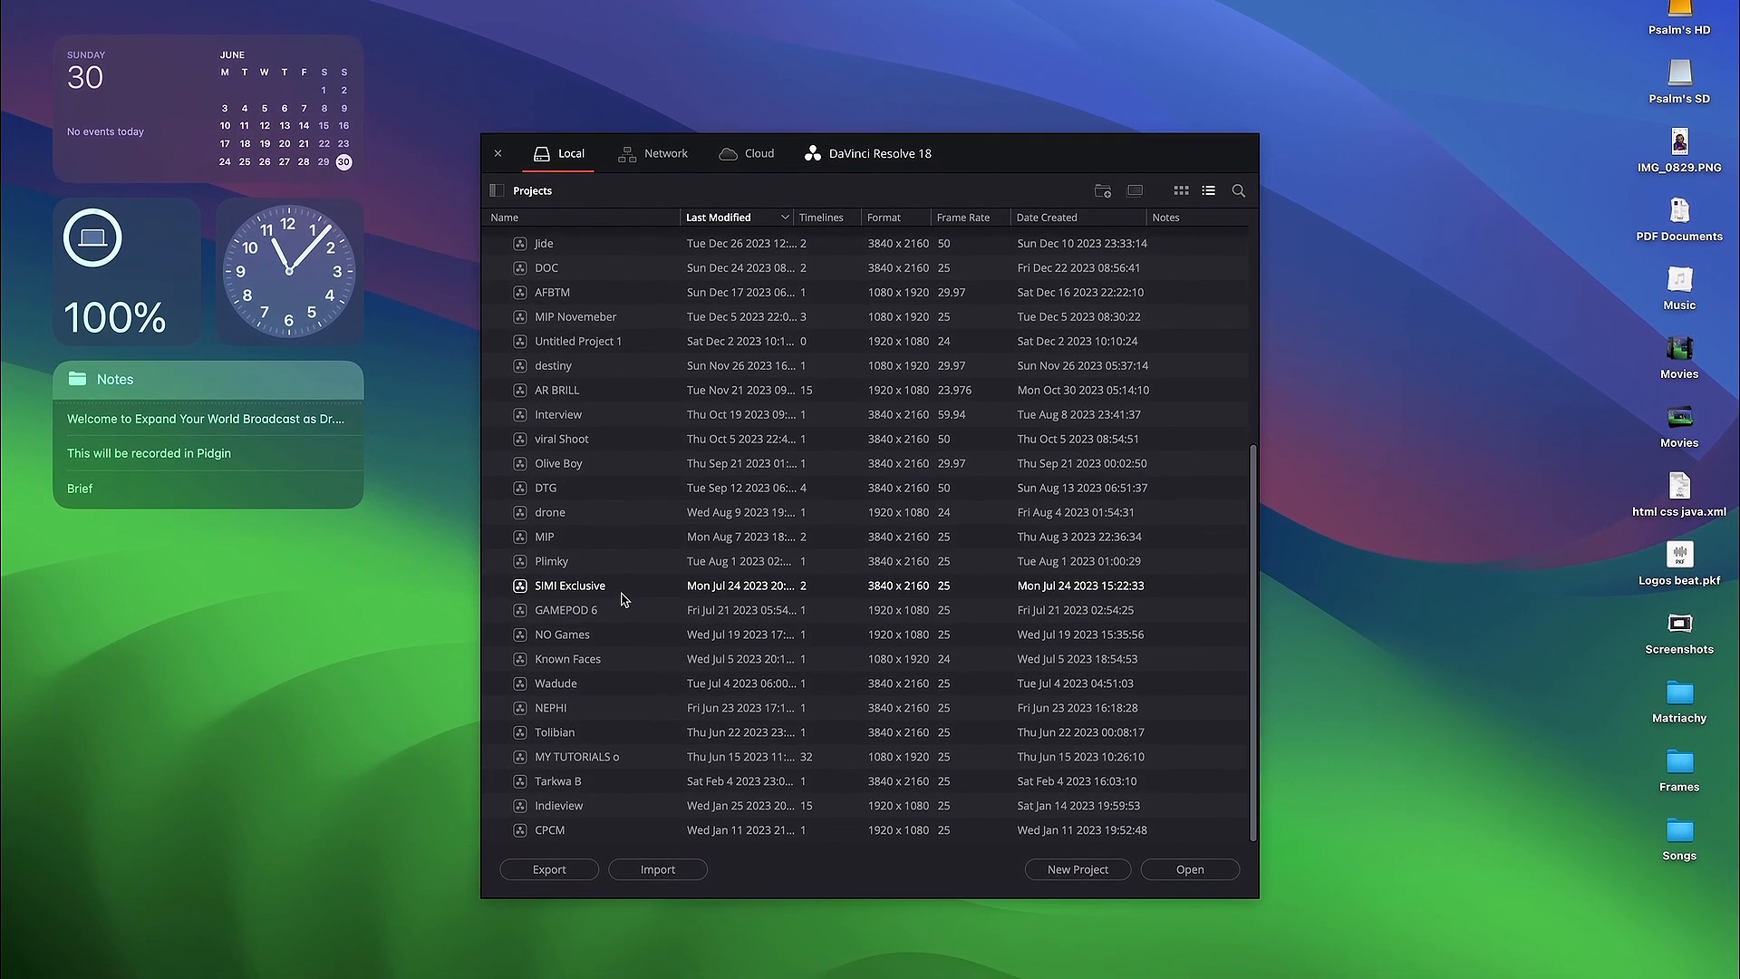
pyautogui.scroll(5, 623, 593)
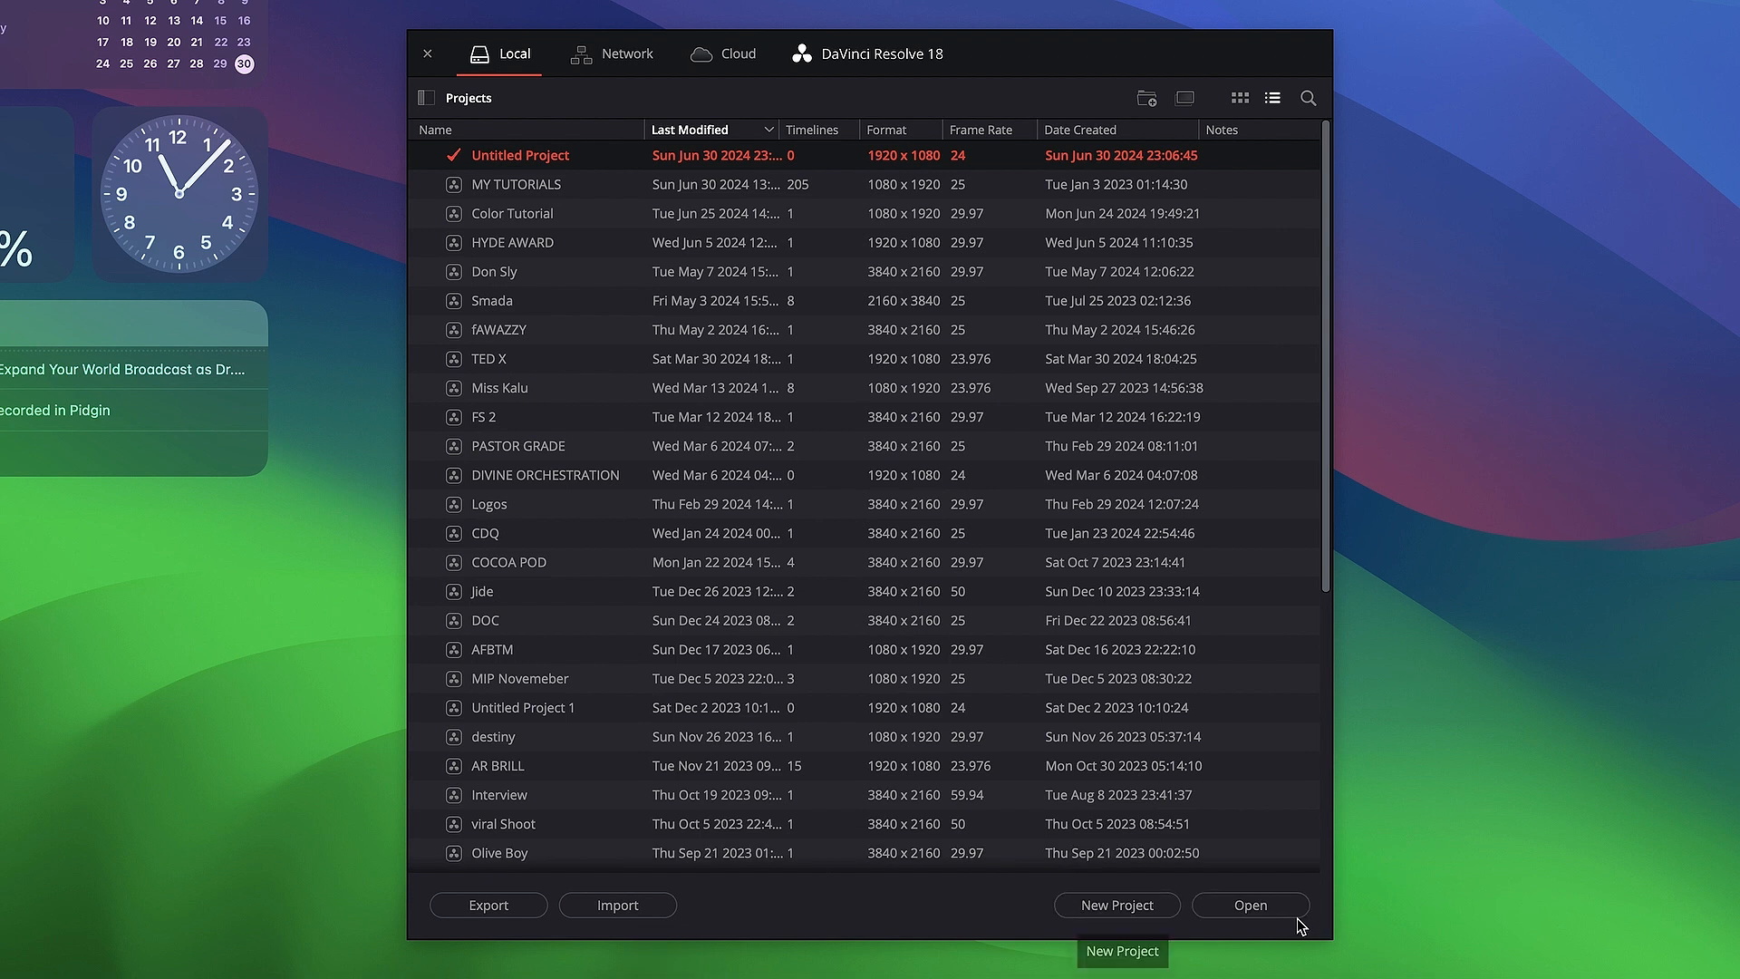
pyautogui.click(513, 192)
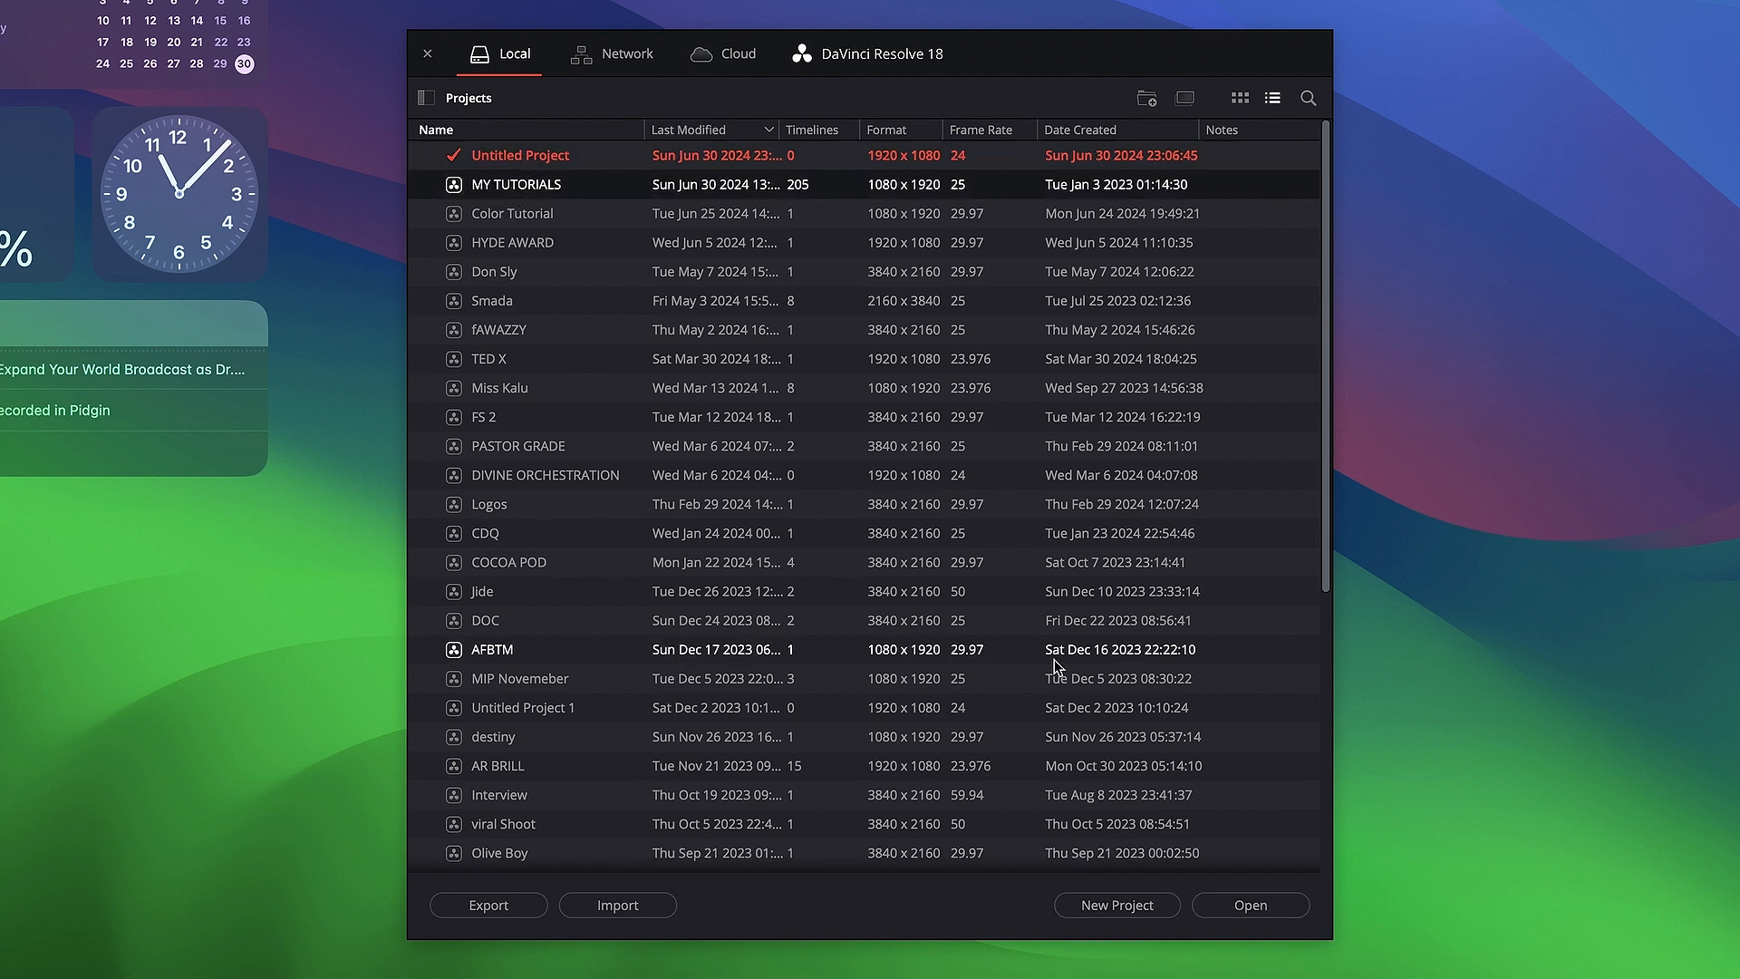
pyautogui.scroll(-5, 906, 524)
pyautogui.scroll(5, 906, 523)
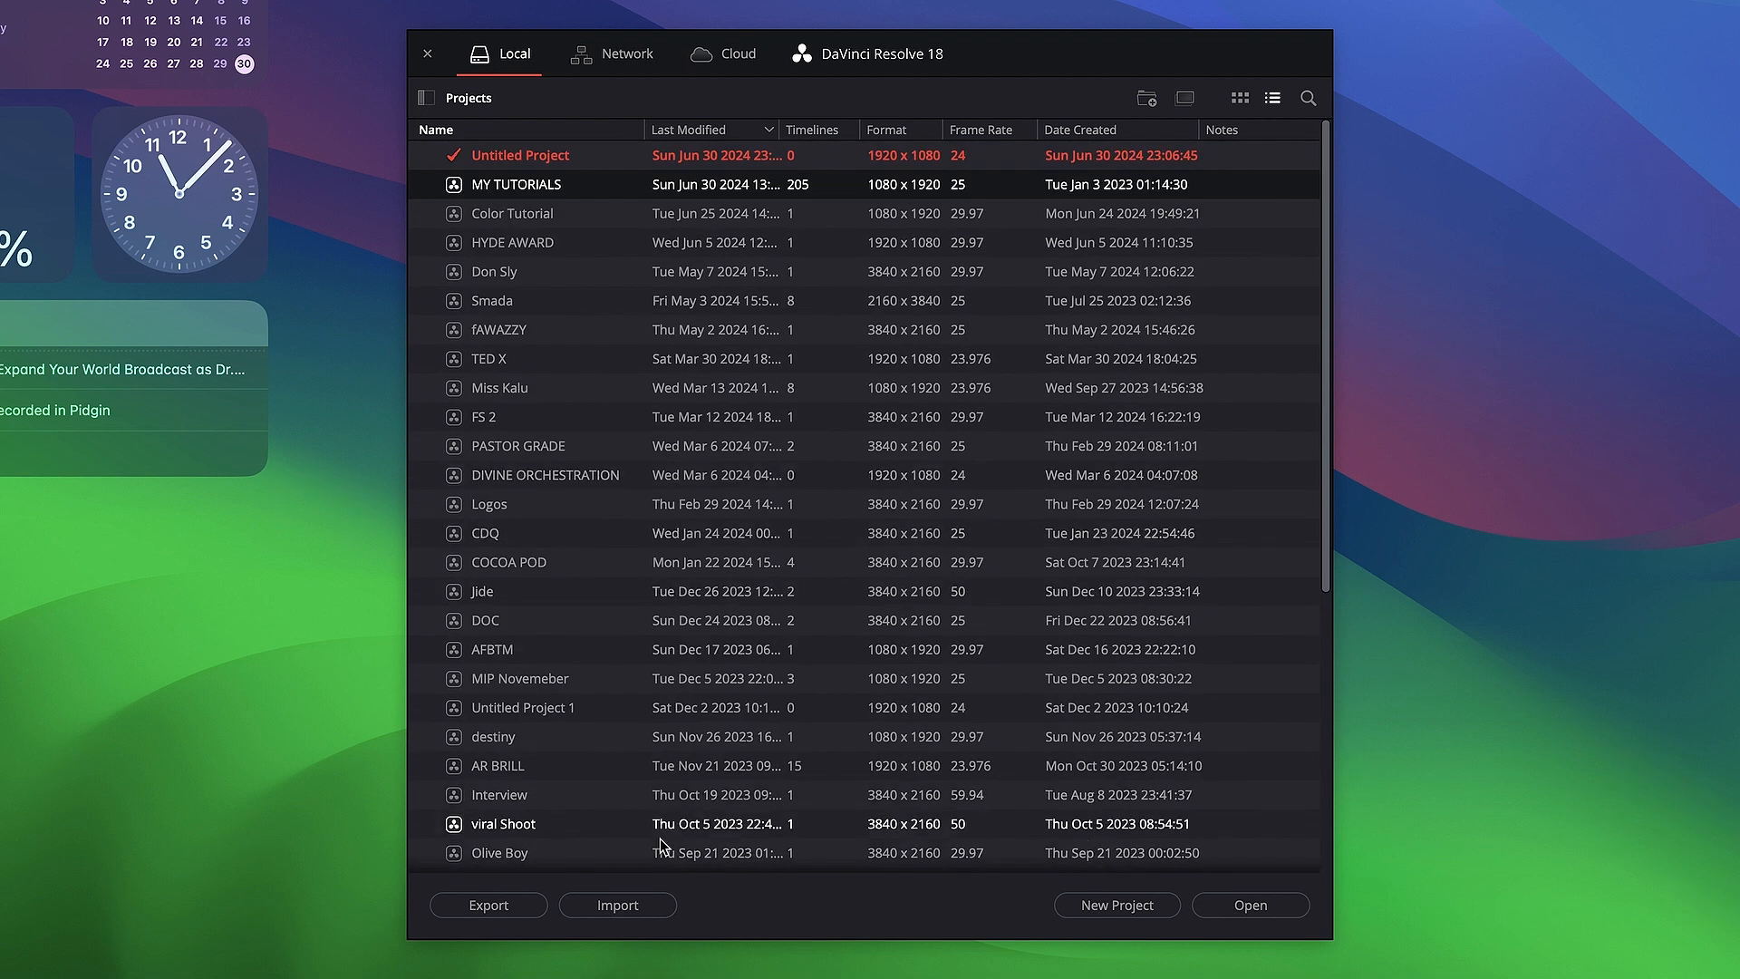
pyautogui.click(614, 906)
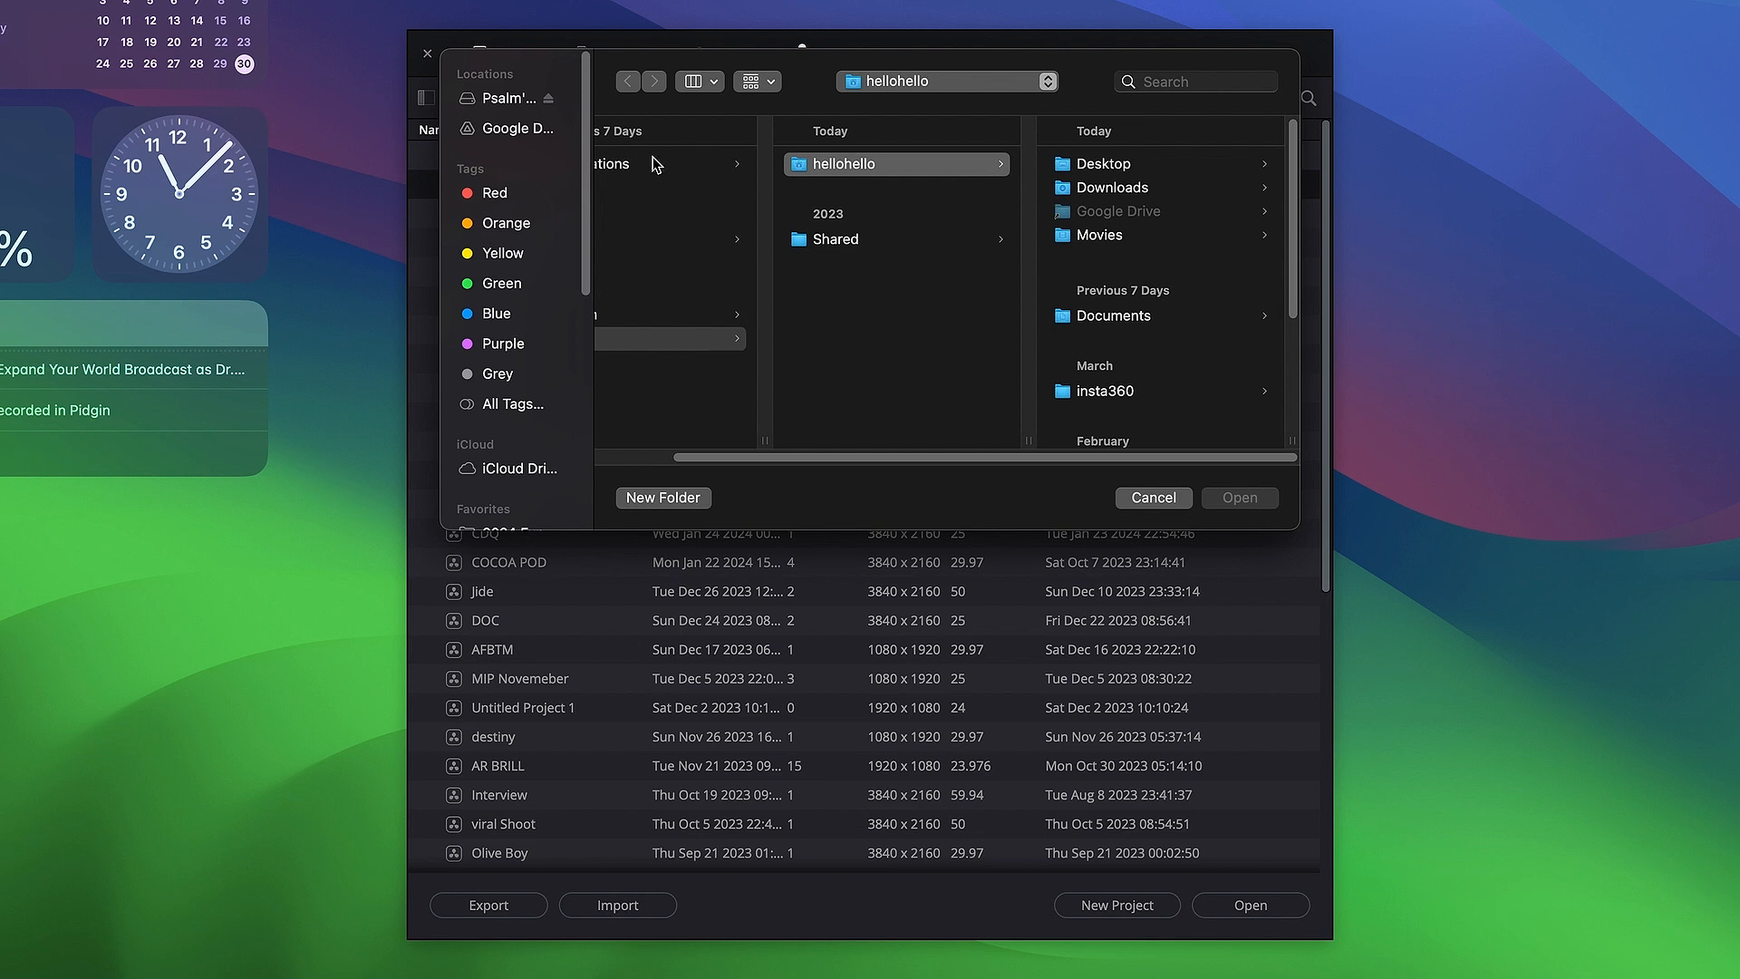
pyautogui.click(1142, 498)
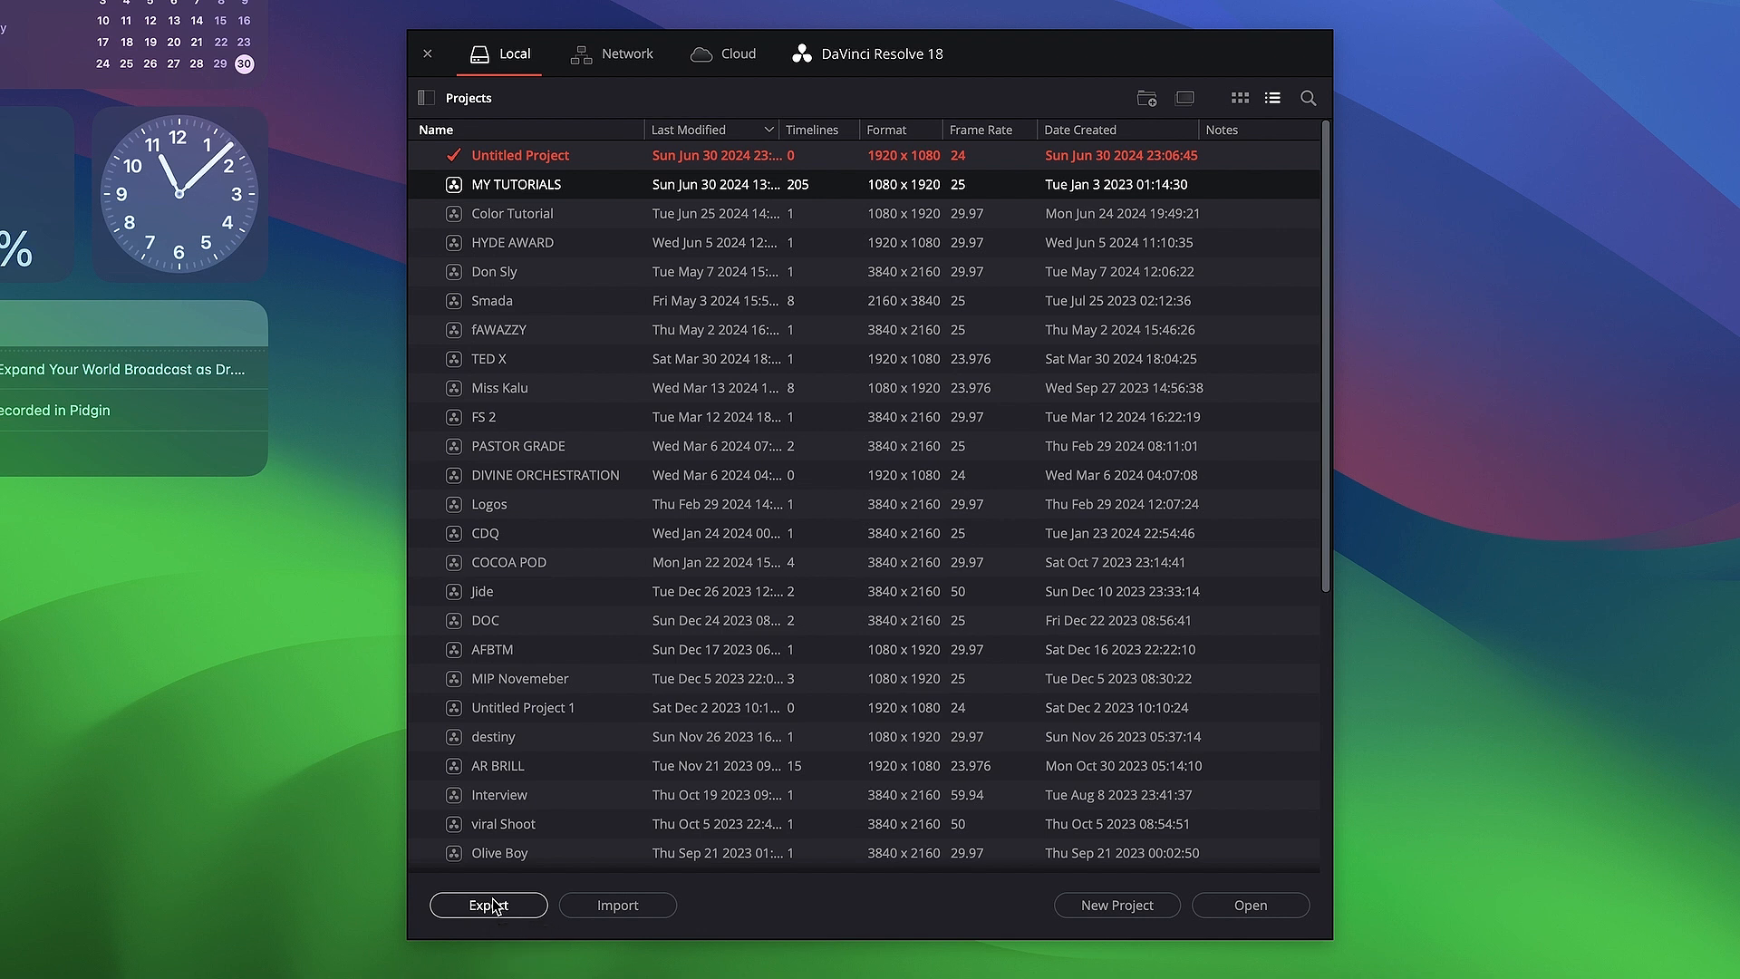
# - Create a new project named "Intro to DR"
pyautogui.click(1117, 904)
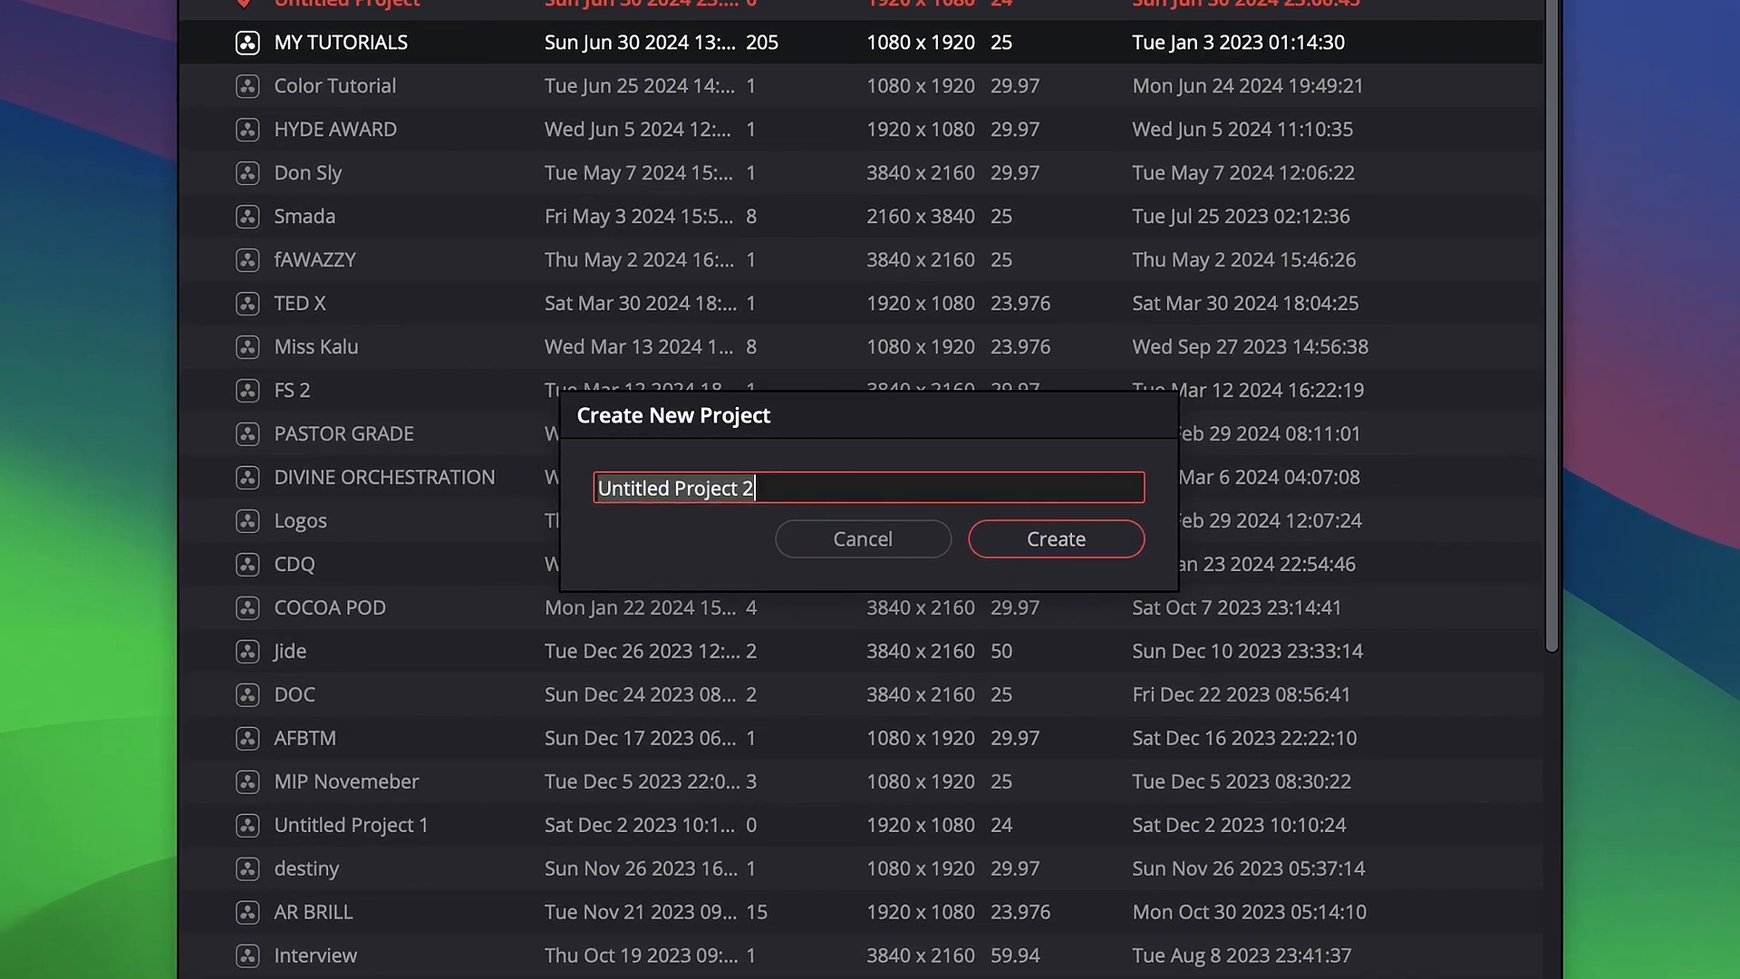
pyautogui.write('I')
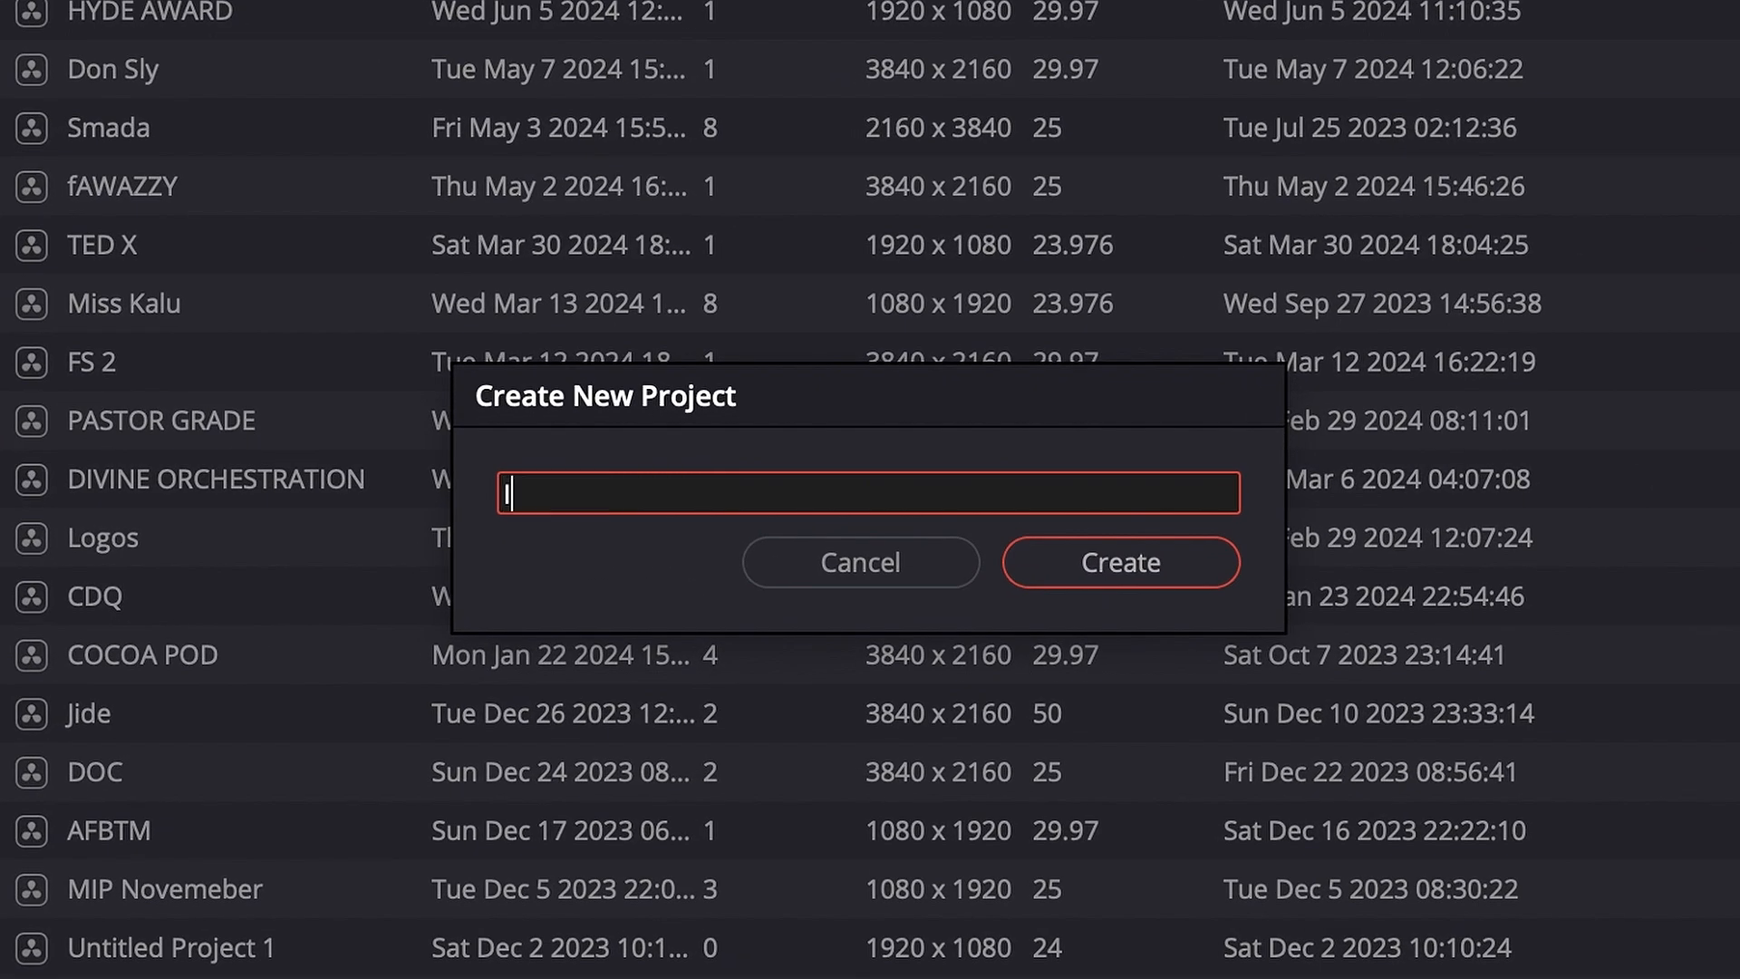
pyautogui.write('ntro to')
pyautogui.press('Tab')
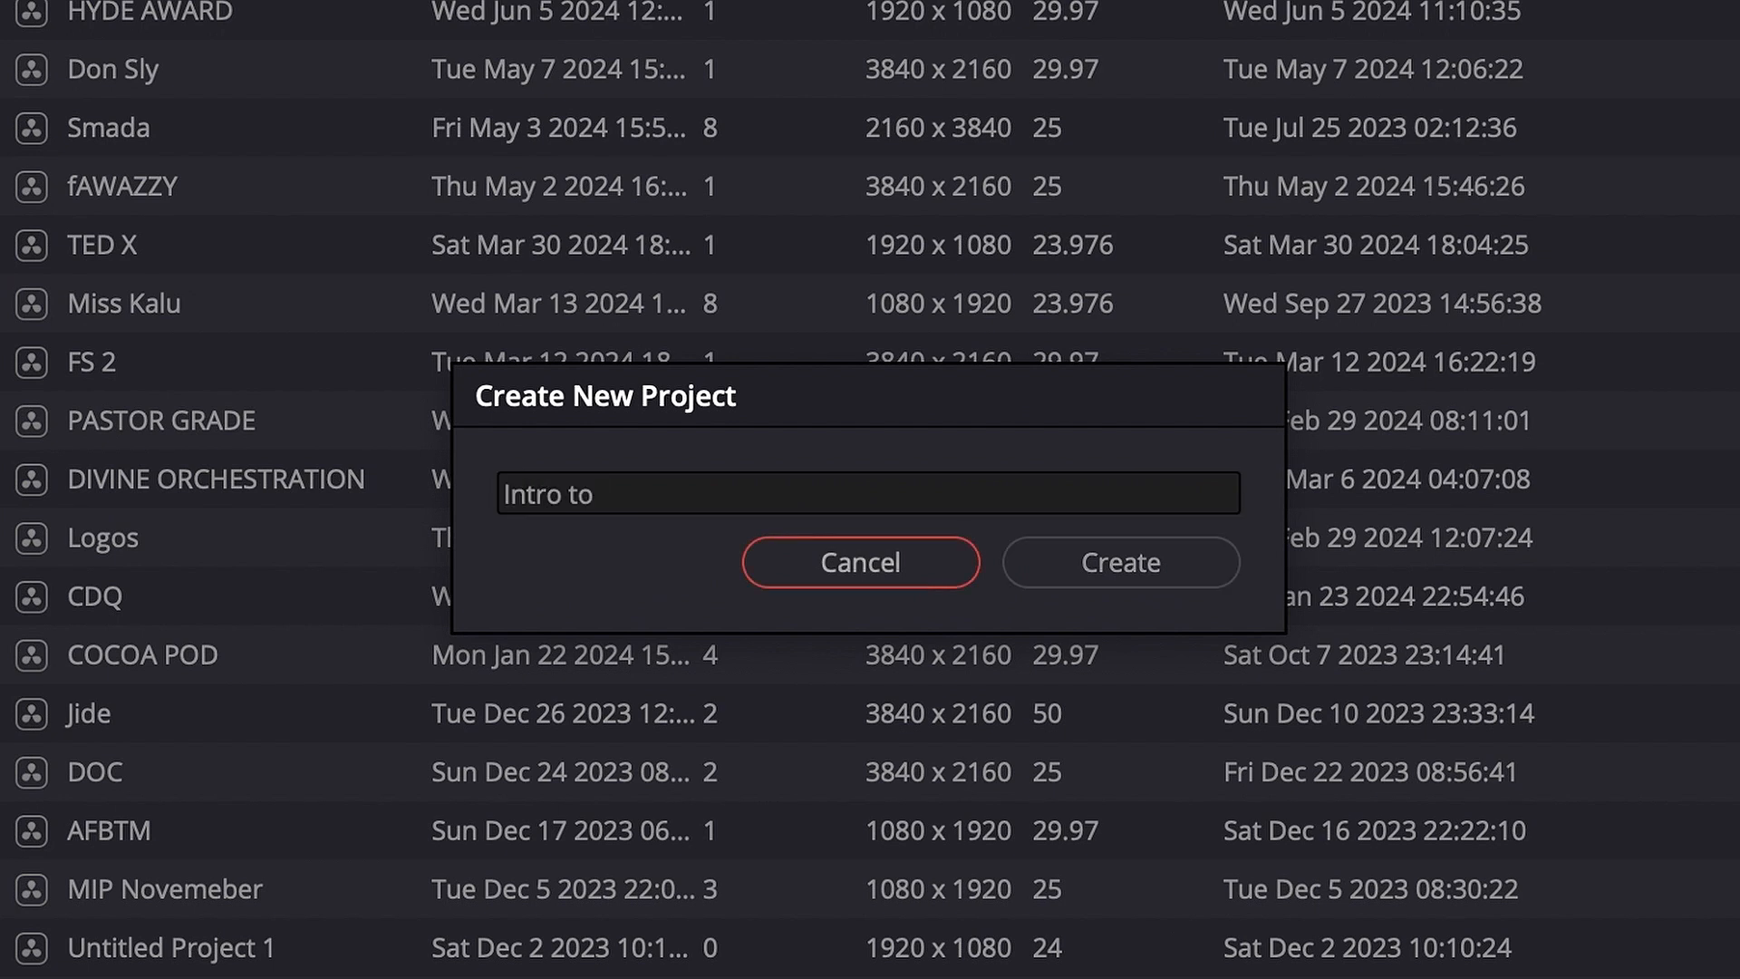
pyautogui.click(662, 474)
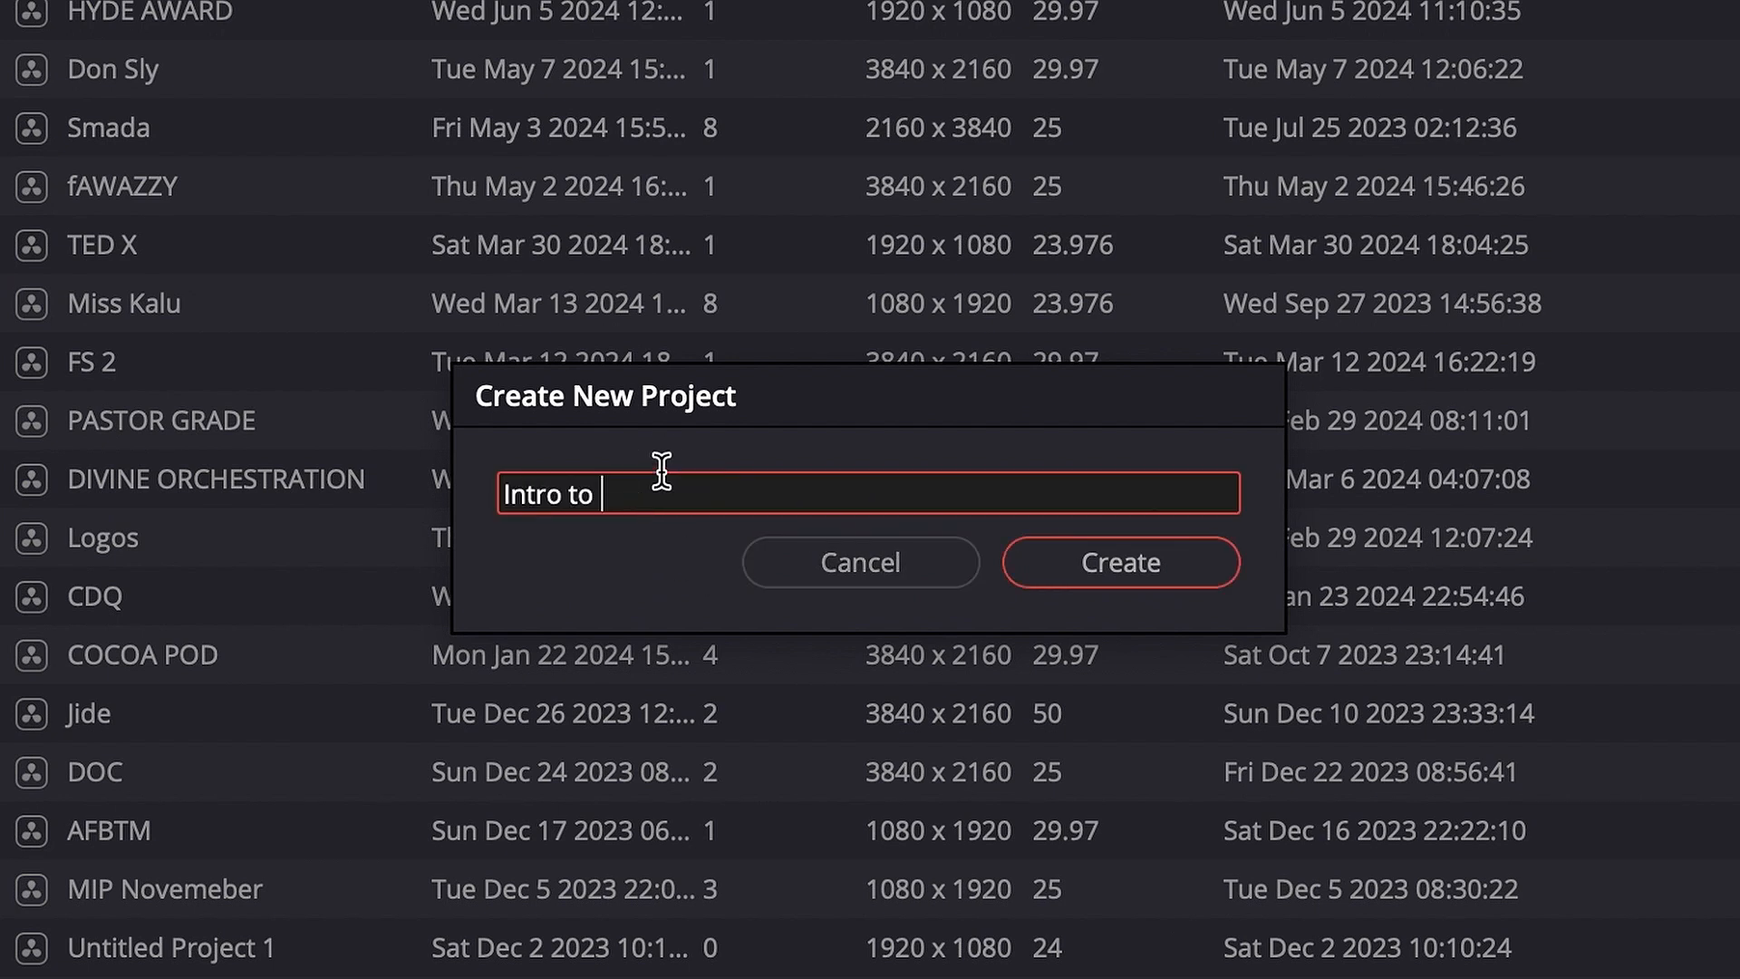
pyautogui.write('DRT')
pyautogui.press('BackSpace')
pyautogui.click(1145, 563)
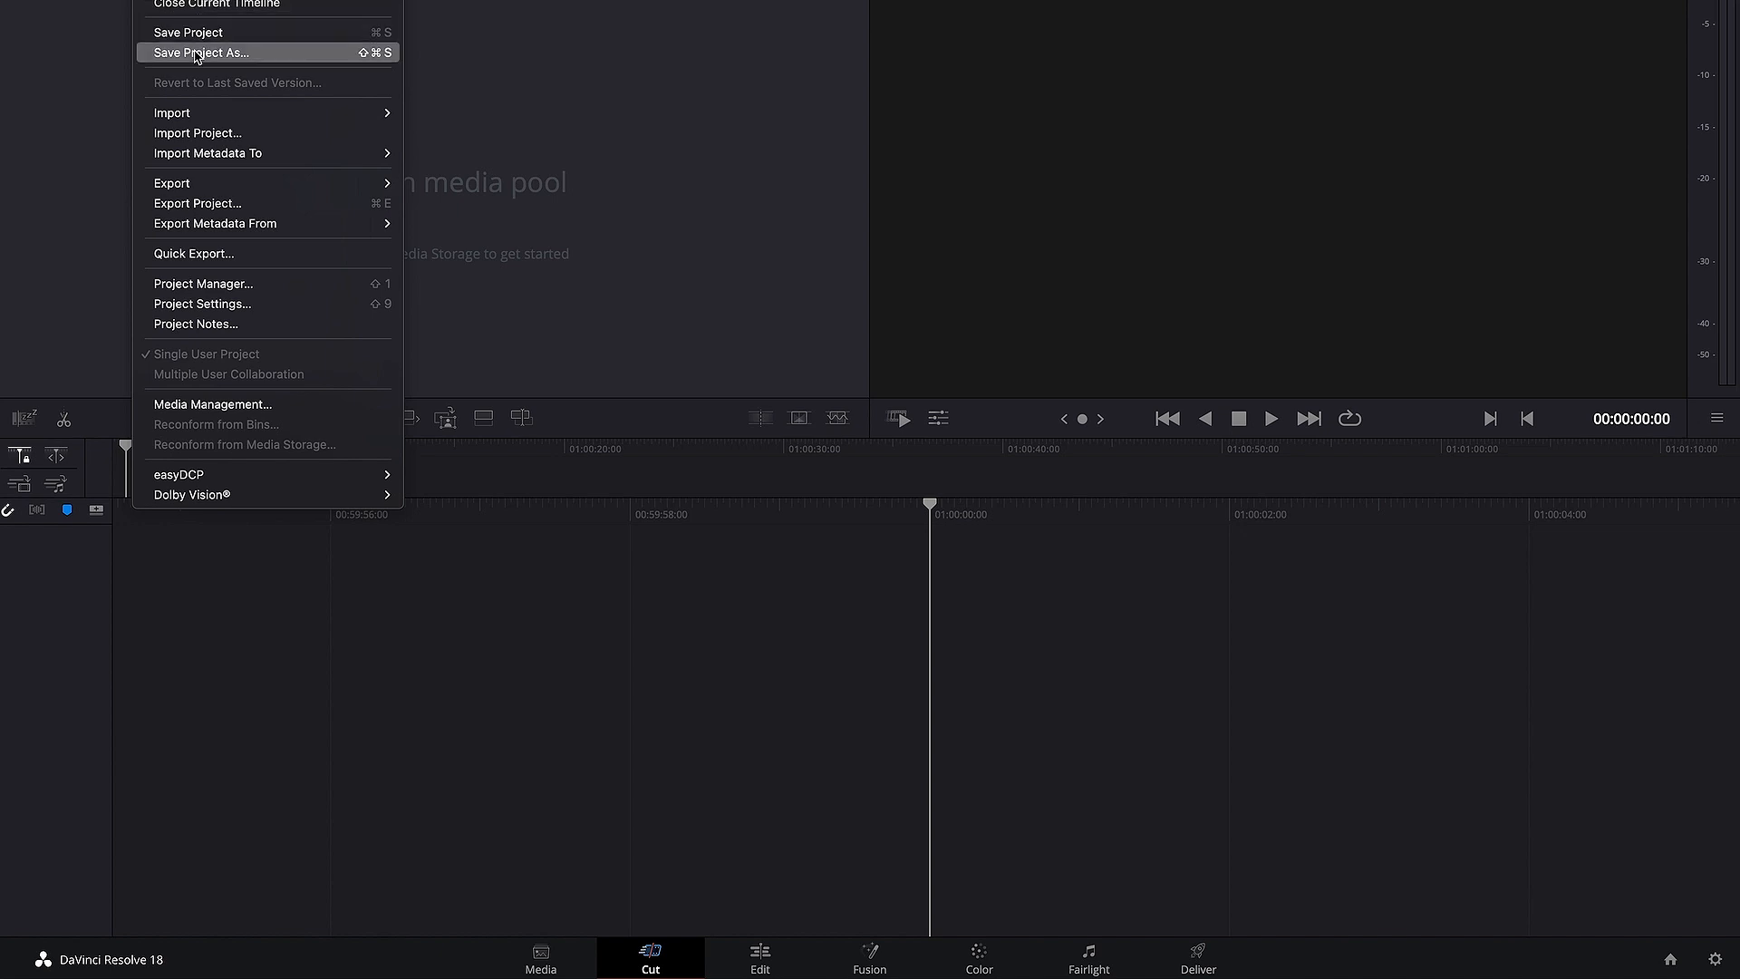
# - Import the phone editing.xml timeline from the Phone Editing folder with the default load settings and show it on the Edit page
pyautogui.moveTo(208, 120)
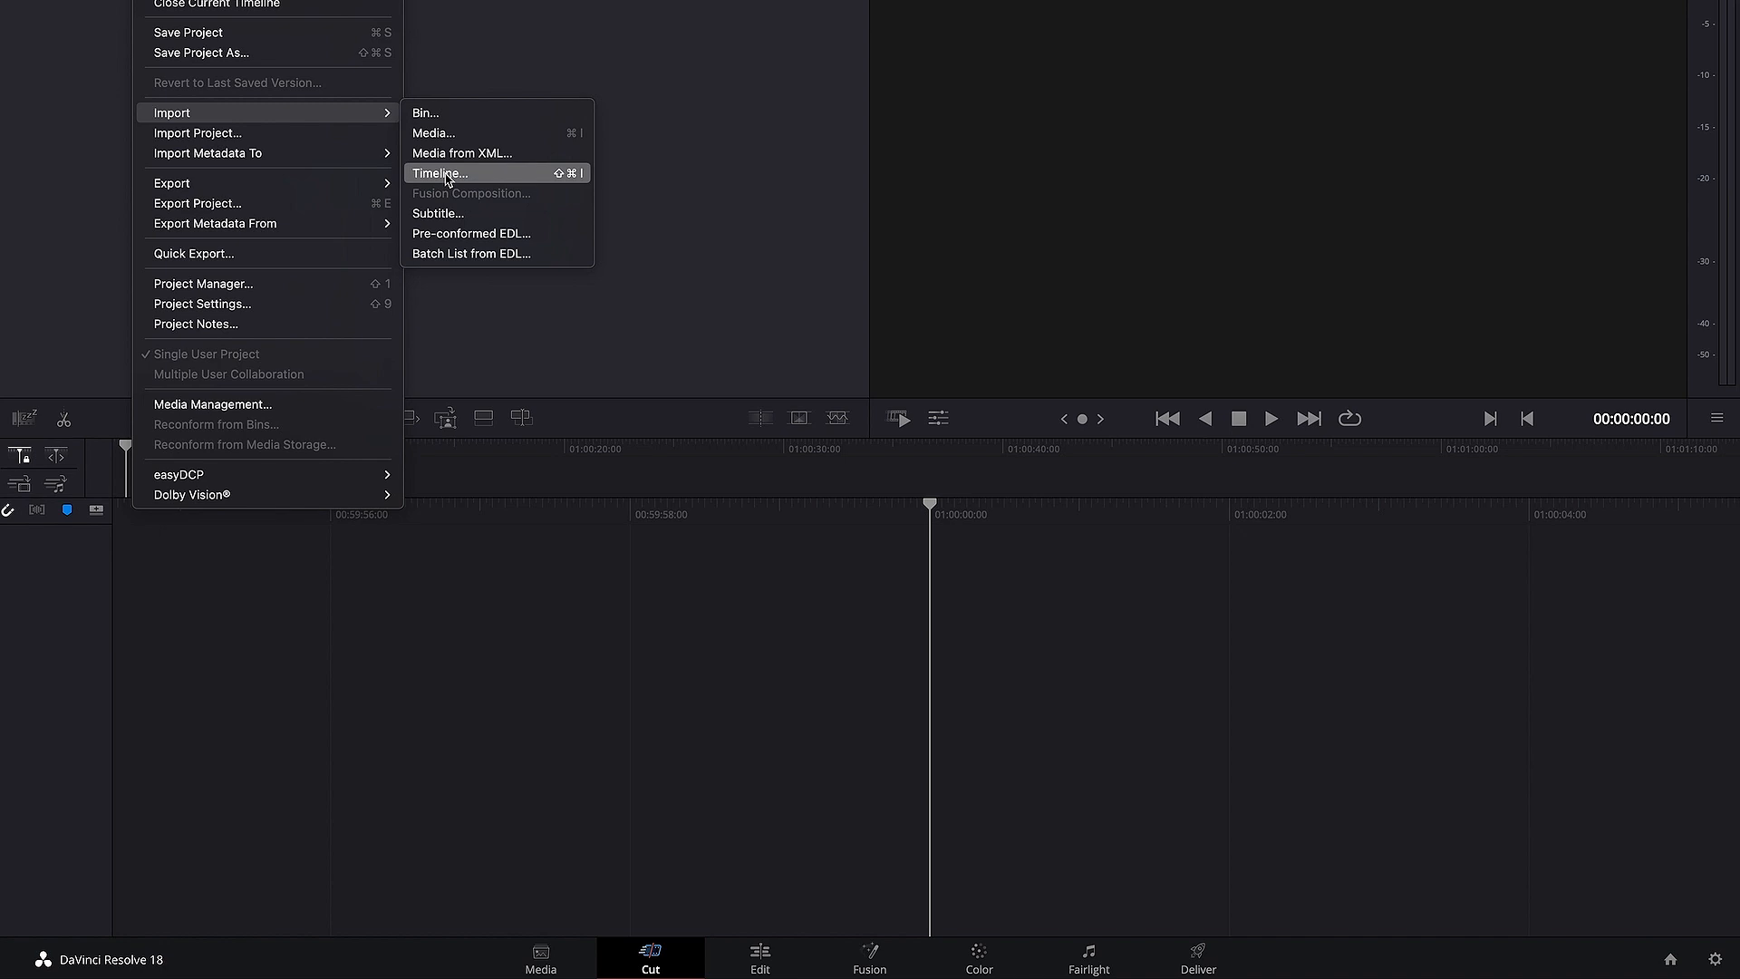
pyautogui.click(446, 174)
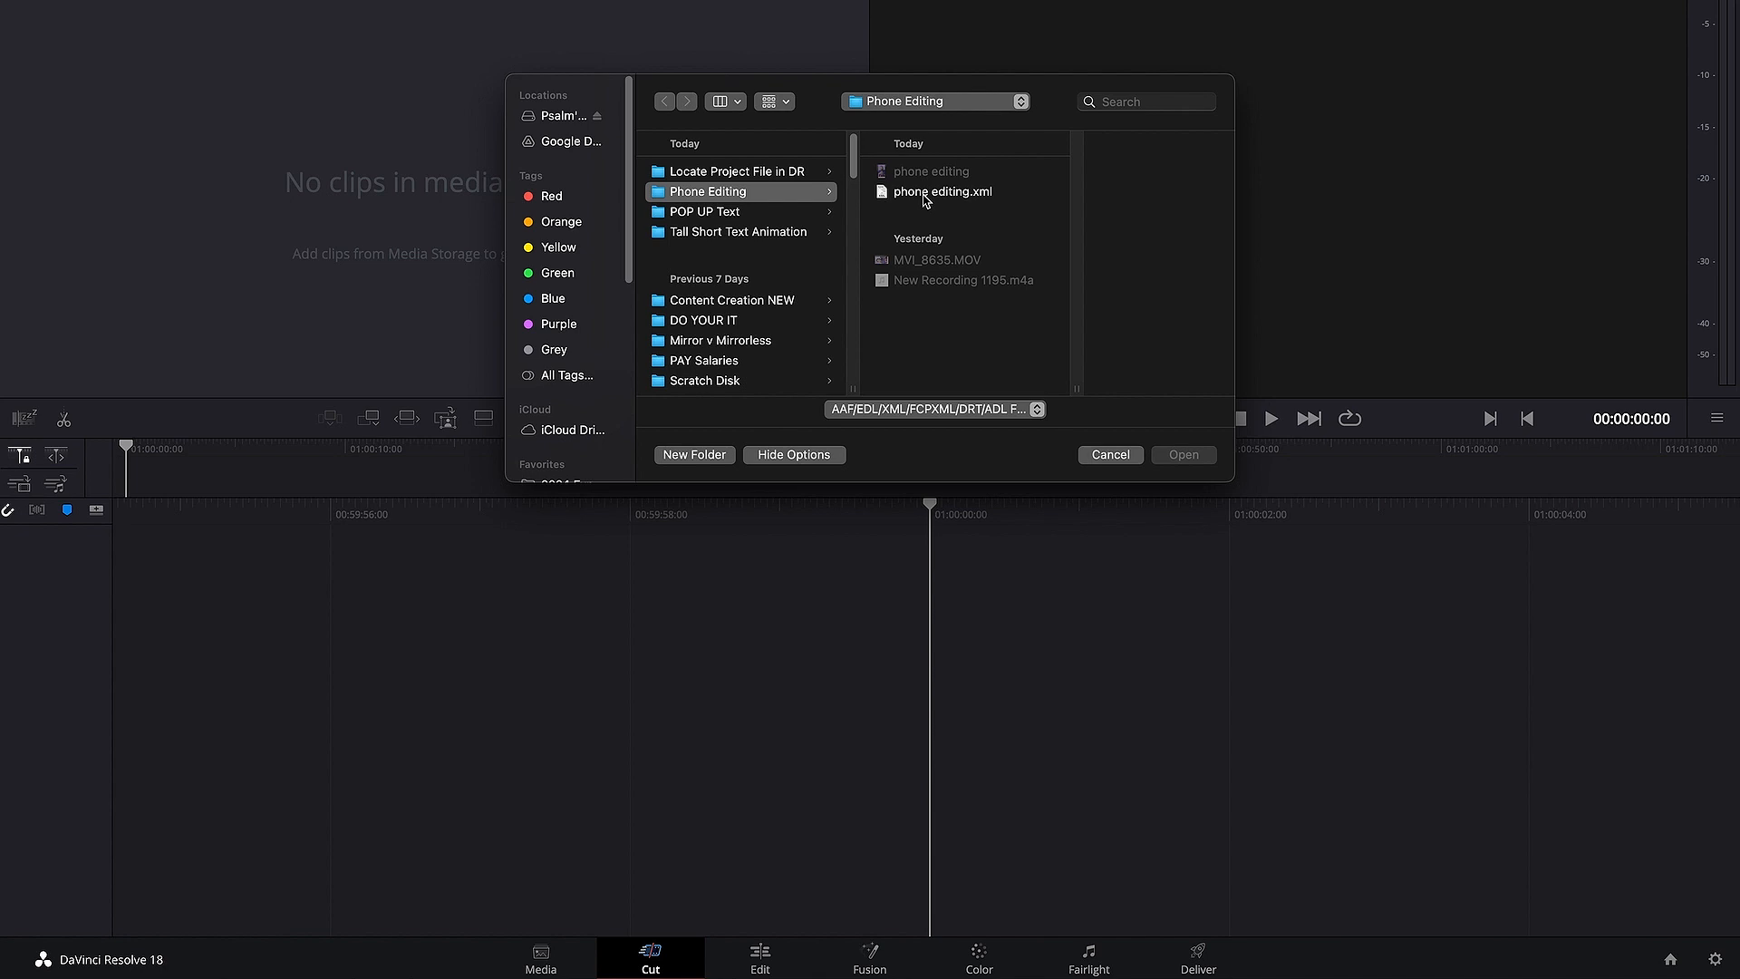
pyautogui.moveTo(7, 487)
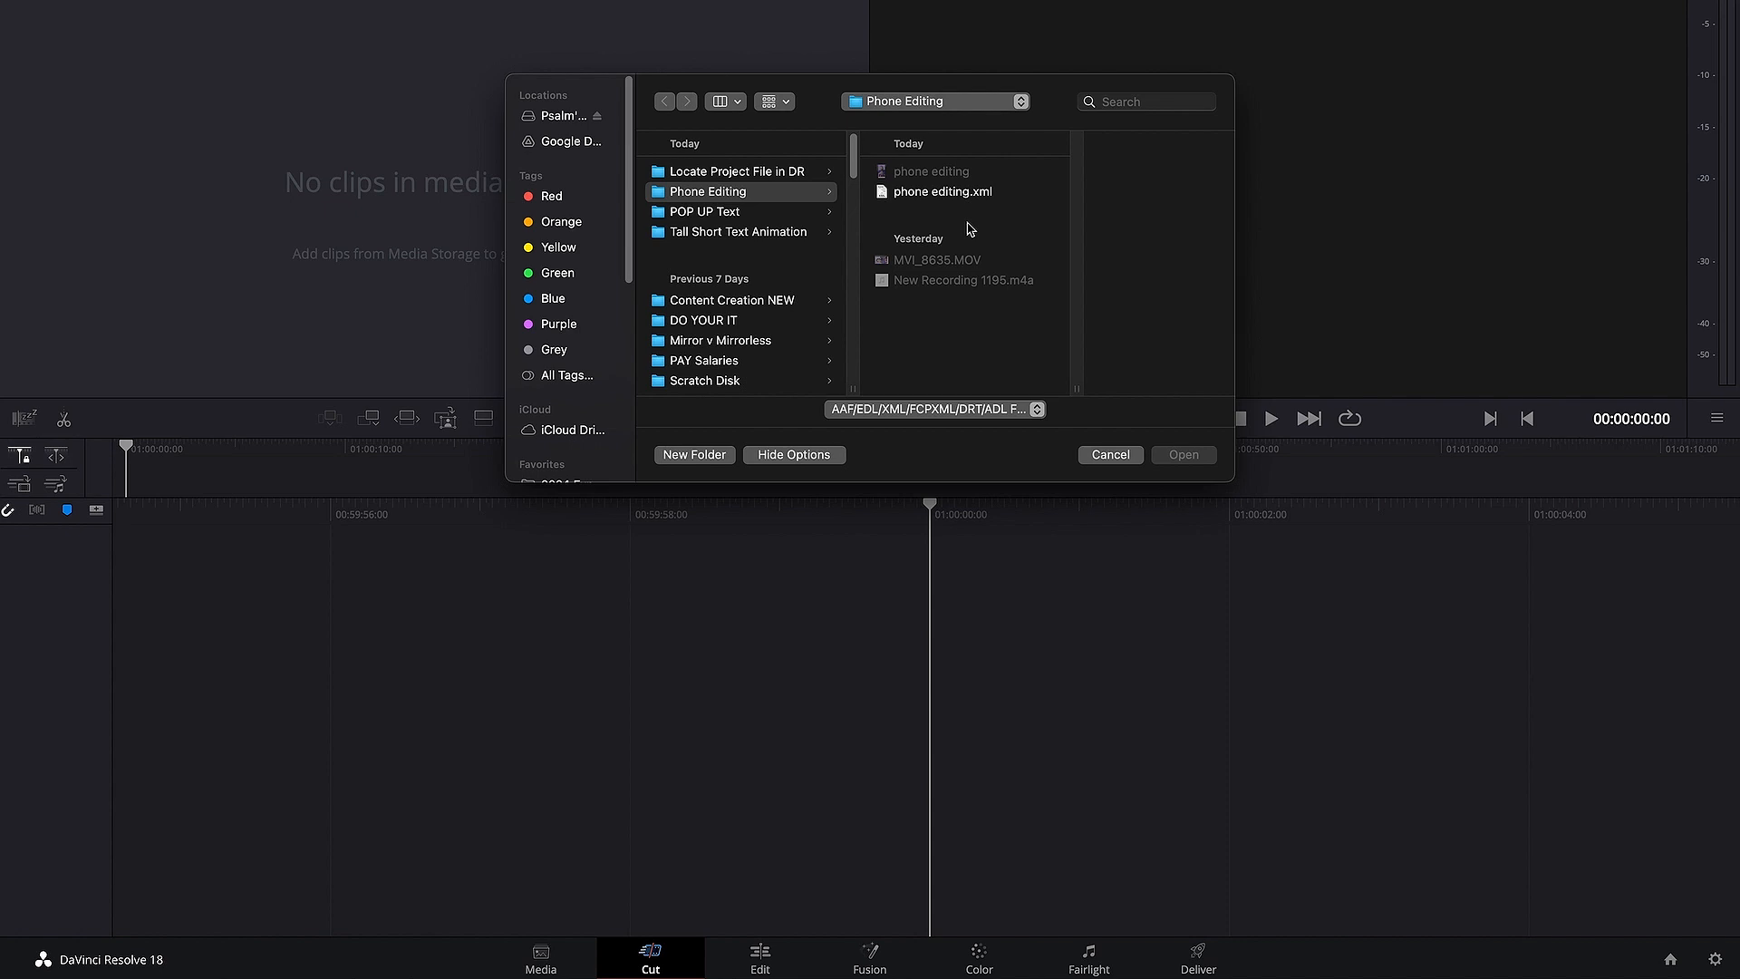
pyautogui.click(944, 192)
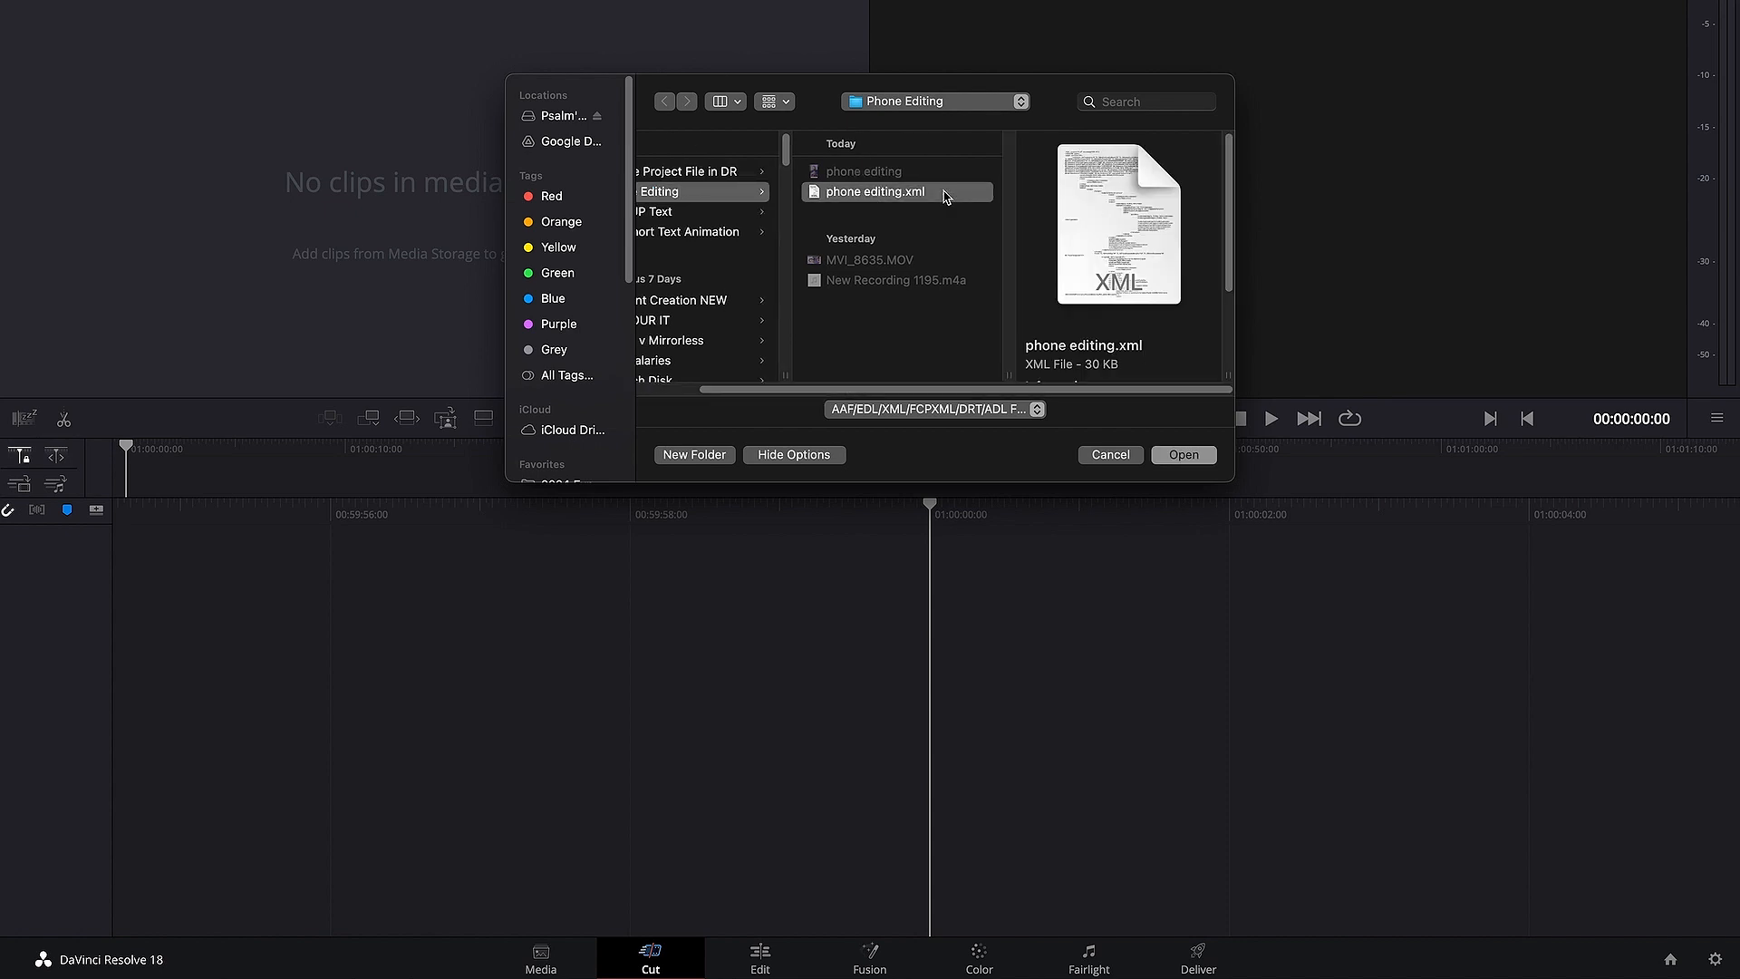
pyautogui.click(1190, 461)
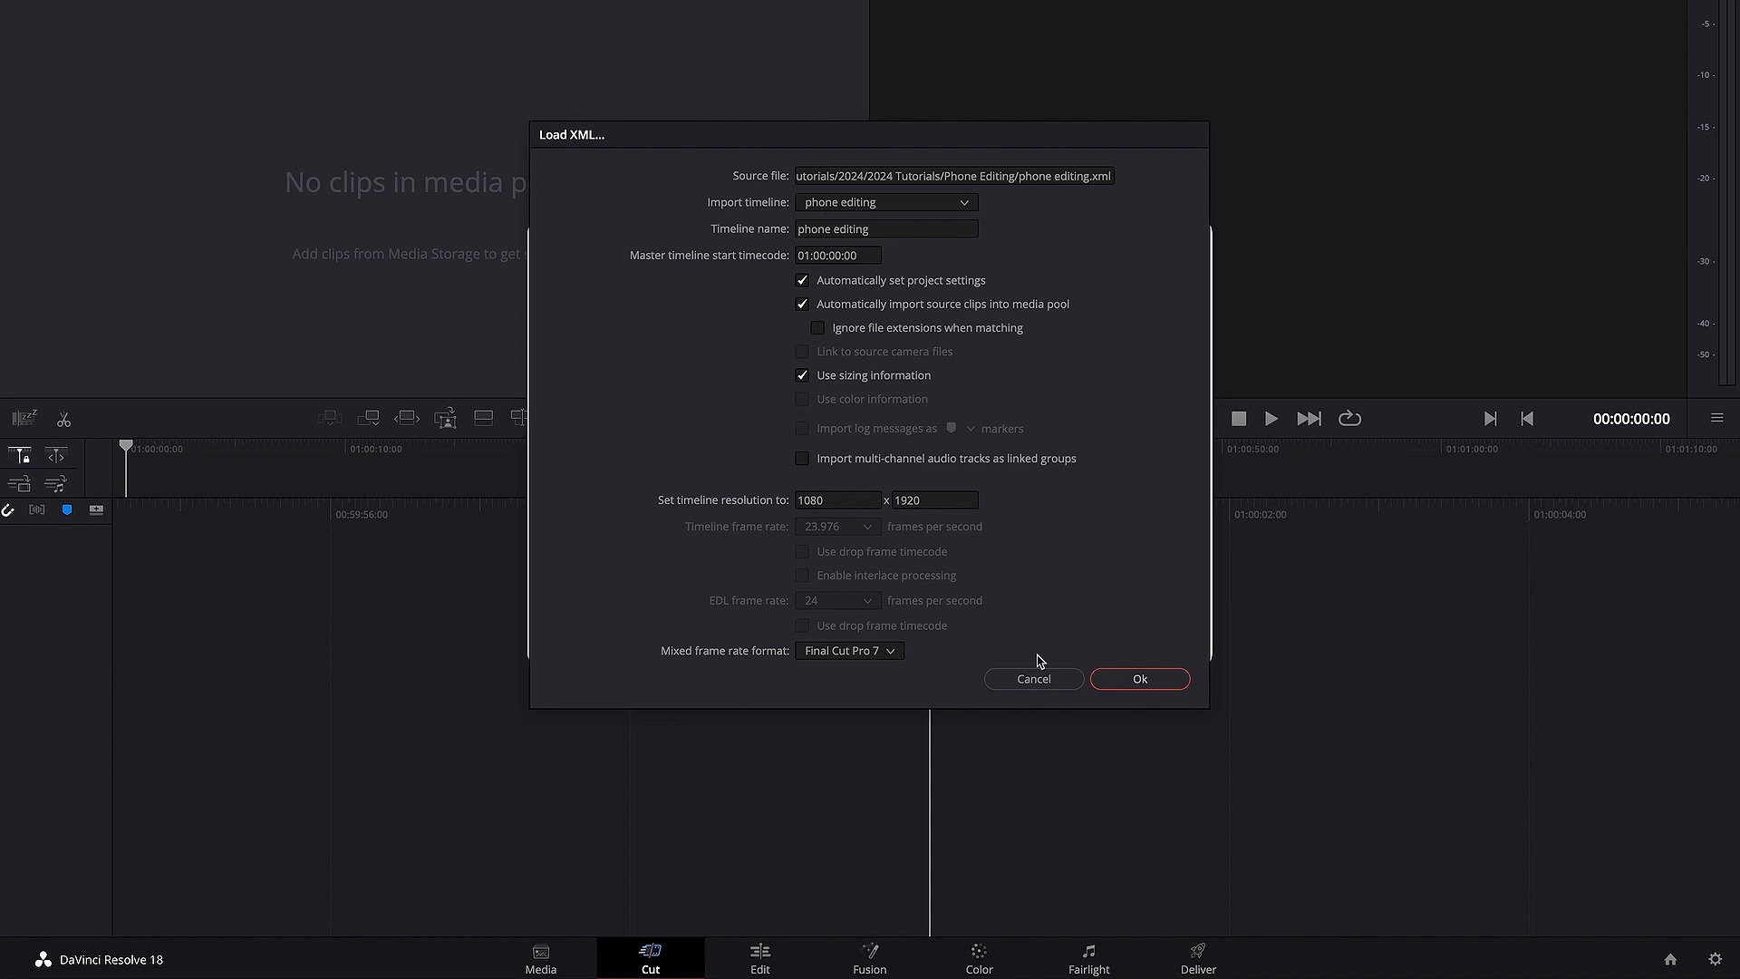
pyautogui.click(1114, 678)
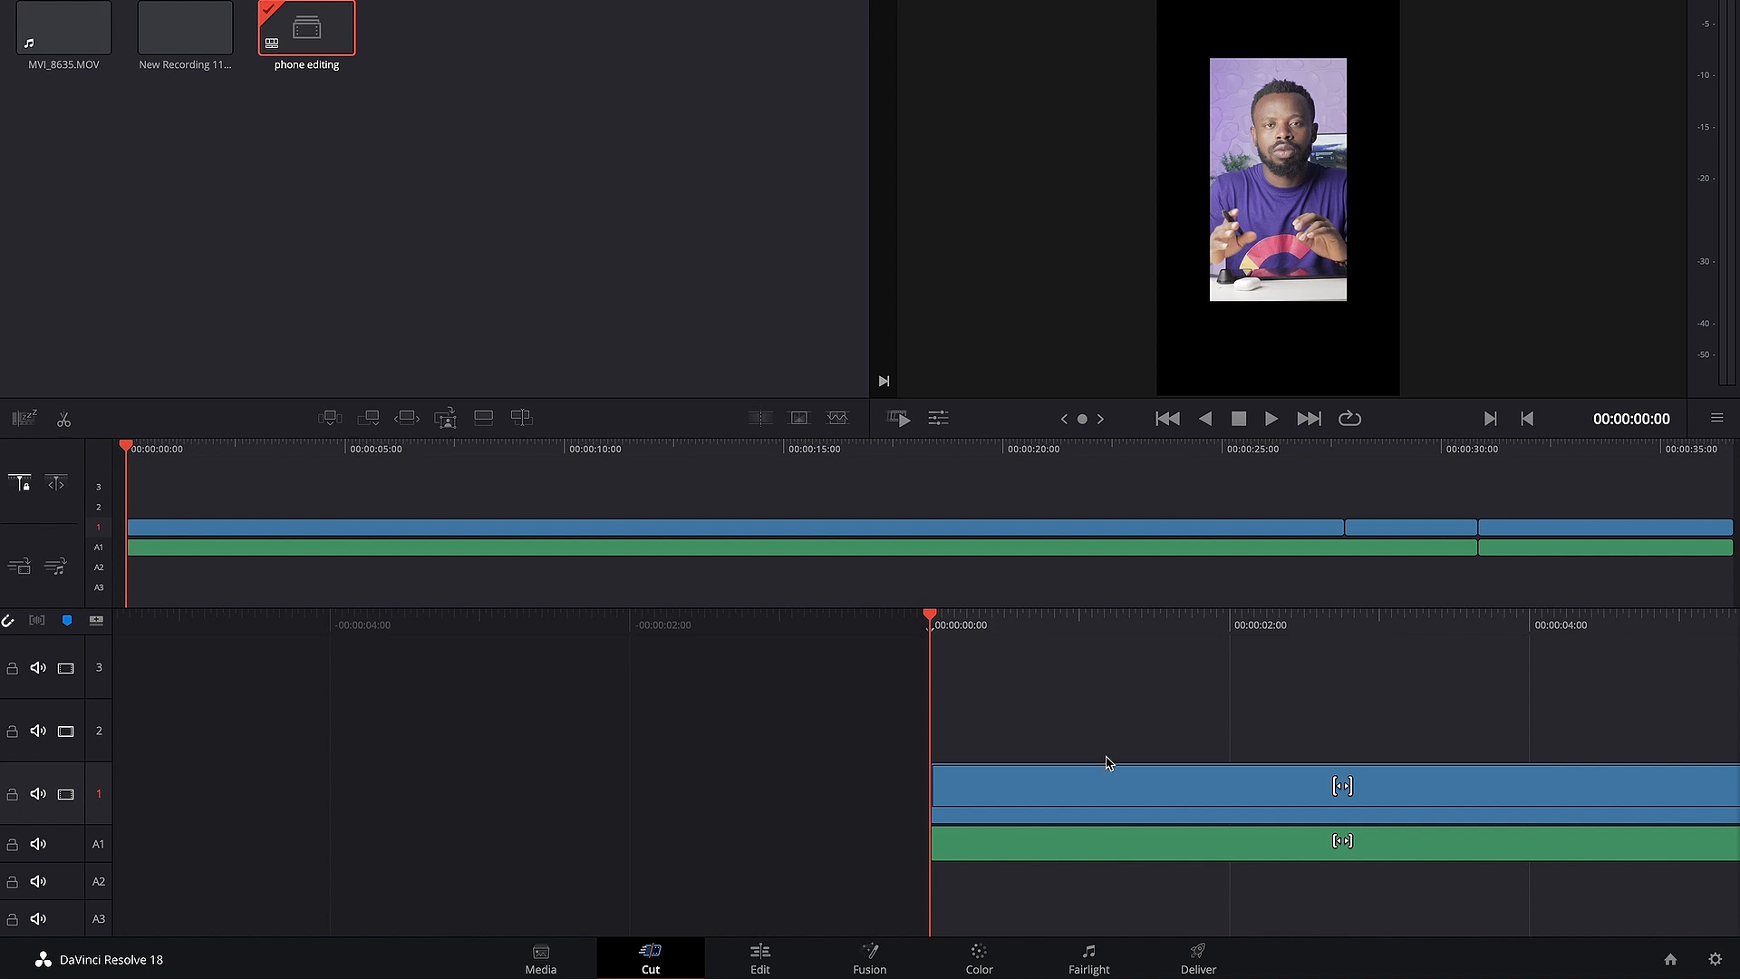
pyautogui.click(760, 959)
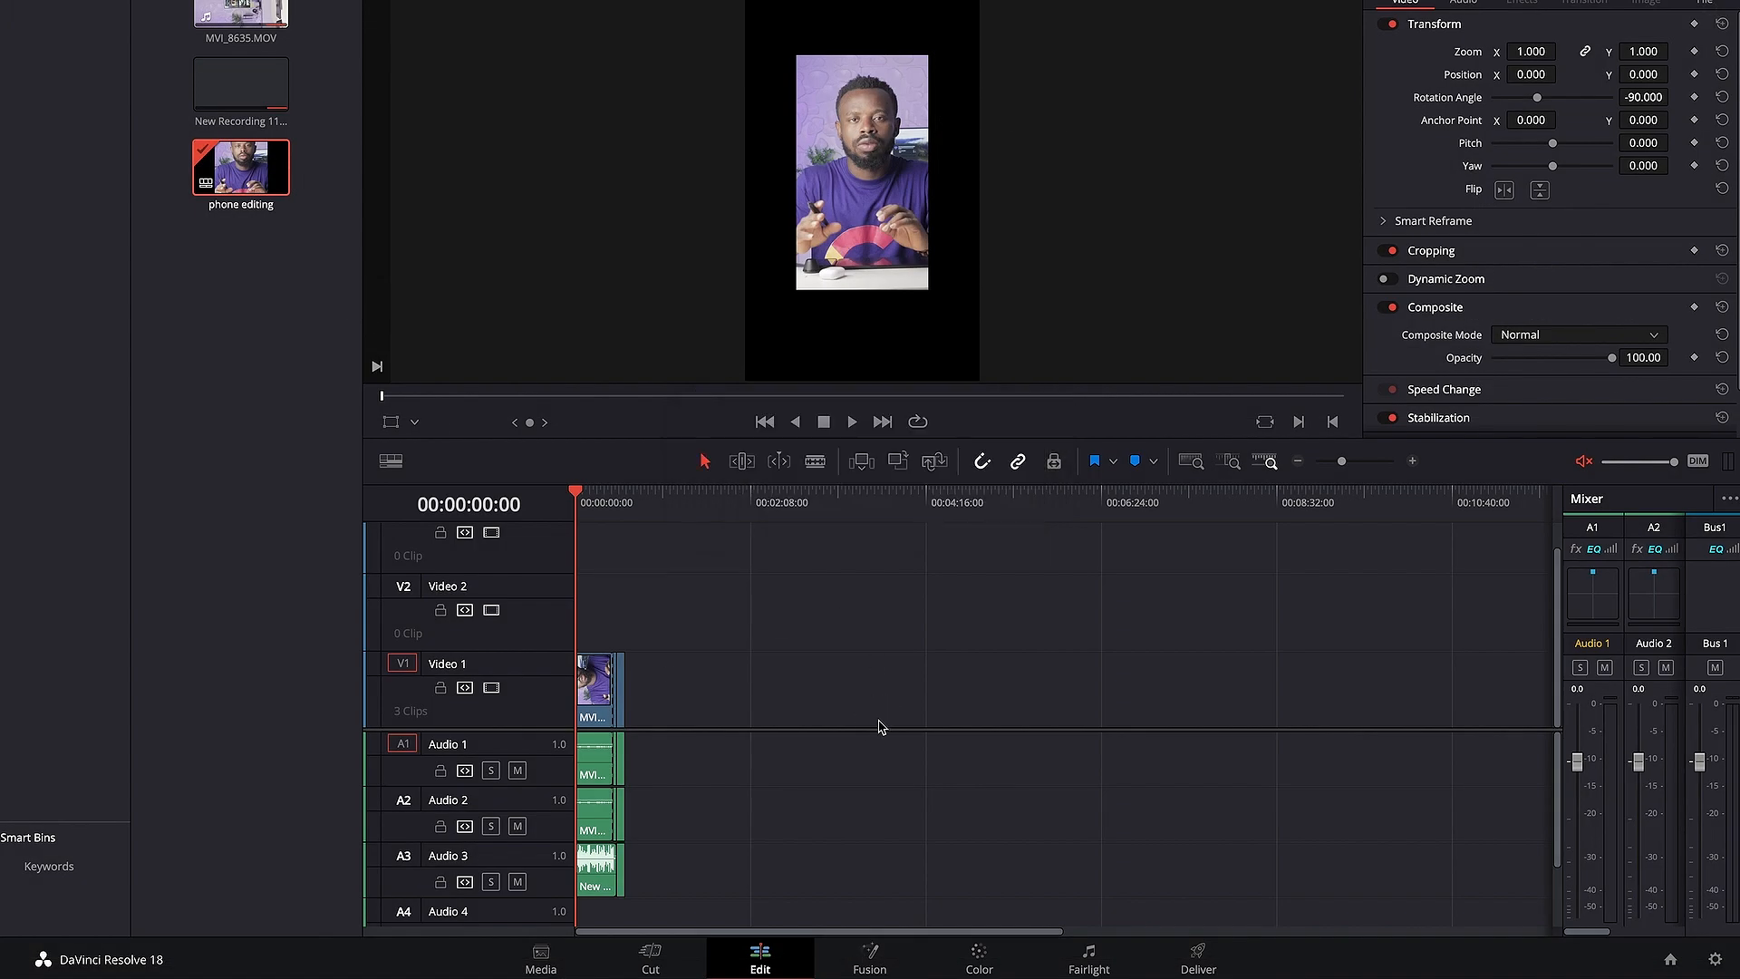
pyautogui.click(597, 682)
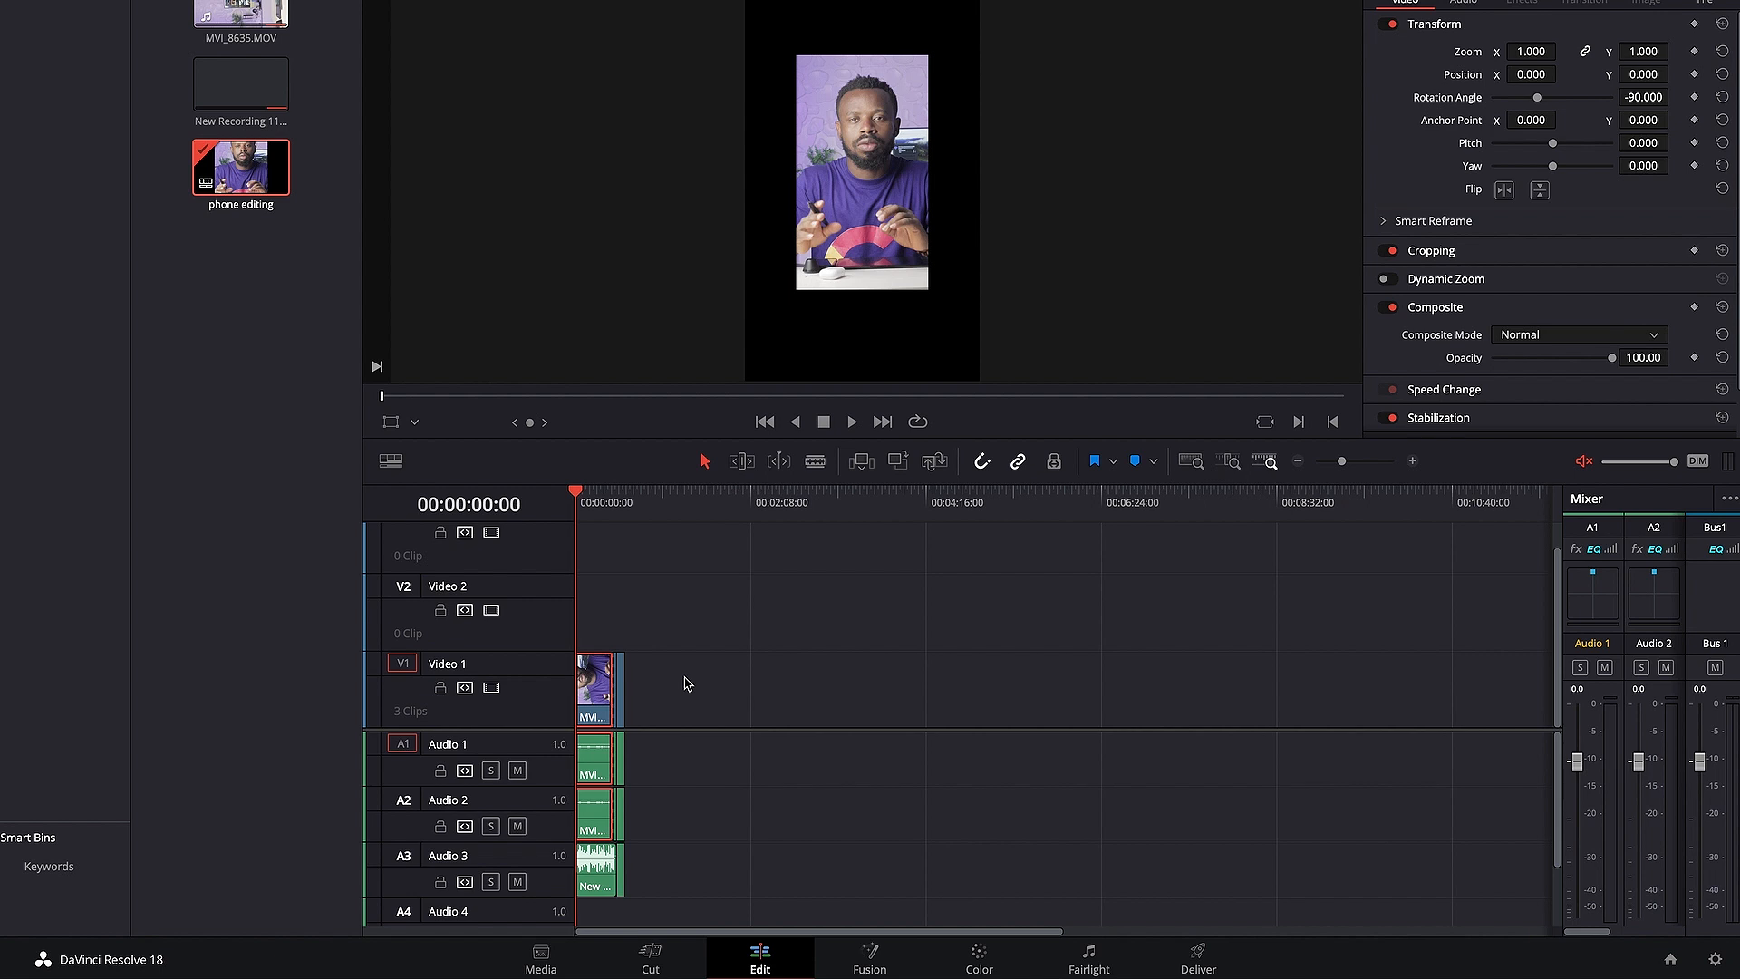
# - Switch to Premiere Pro and examine the clips in the original "phone editing" sequence
pyautogui.click(9, 483)
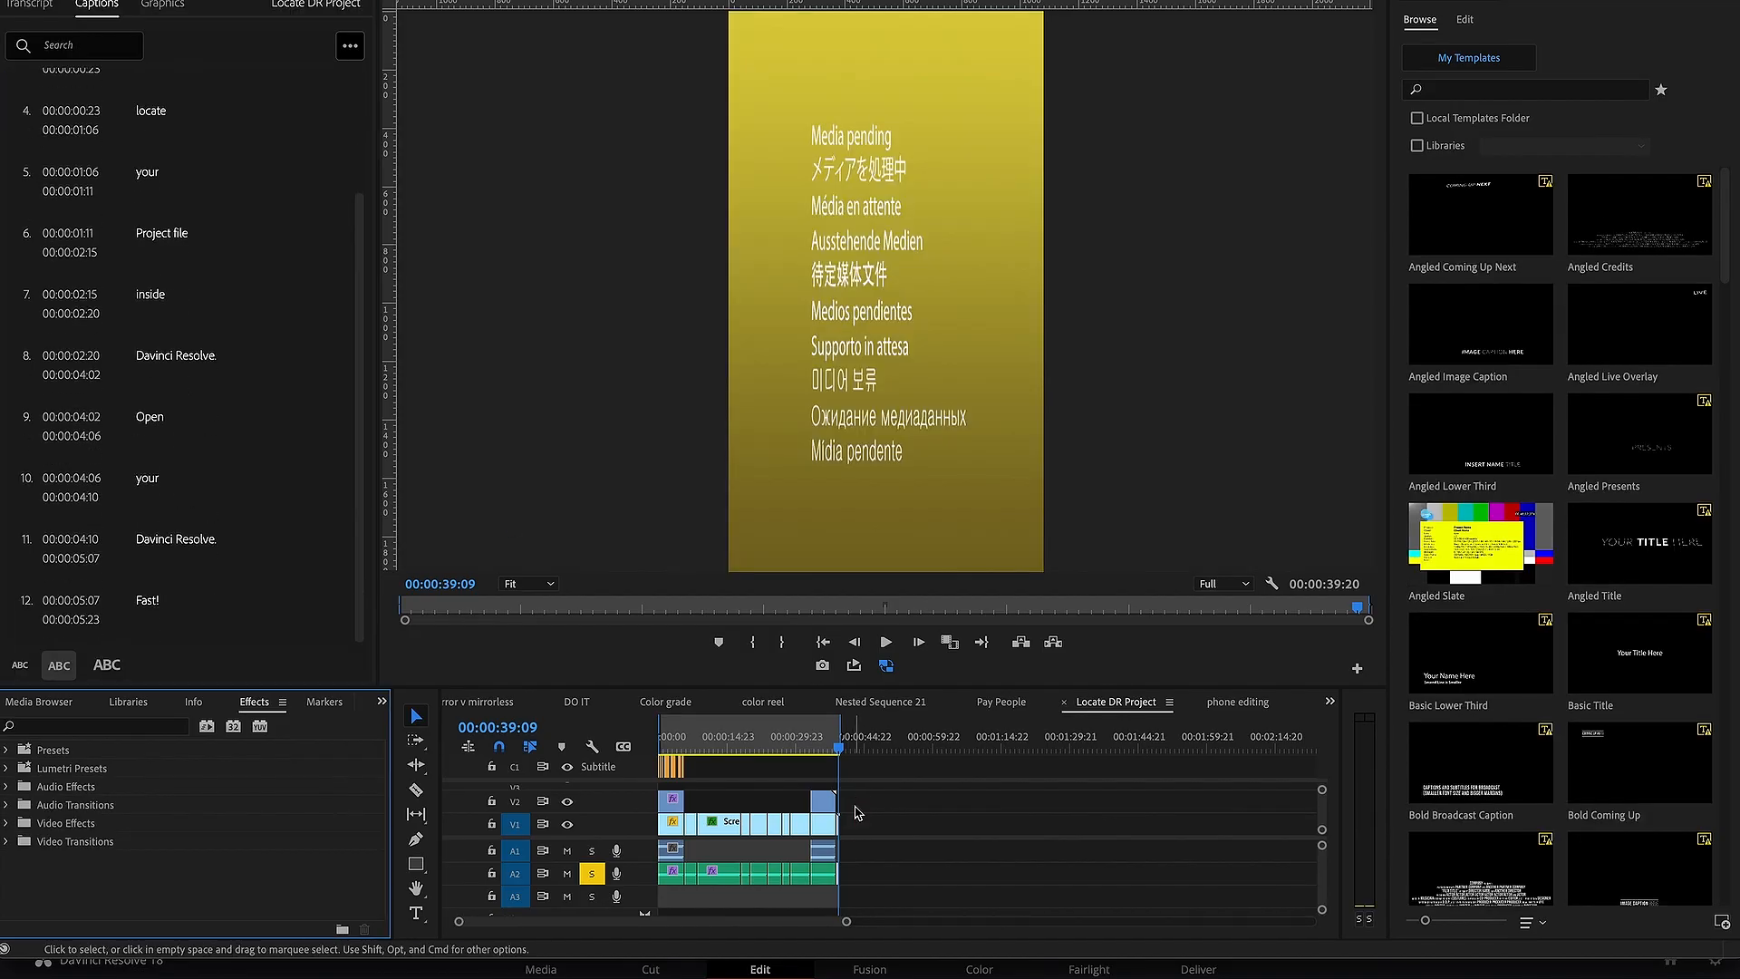
pyautogui.click(1235, 702)
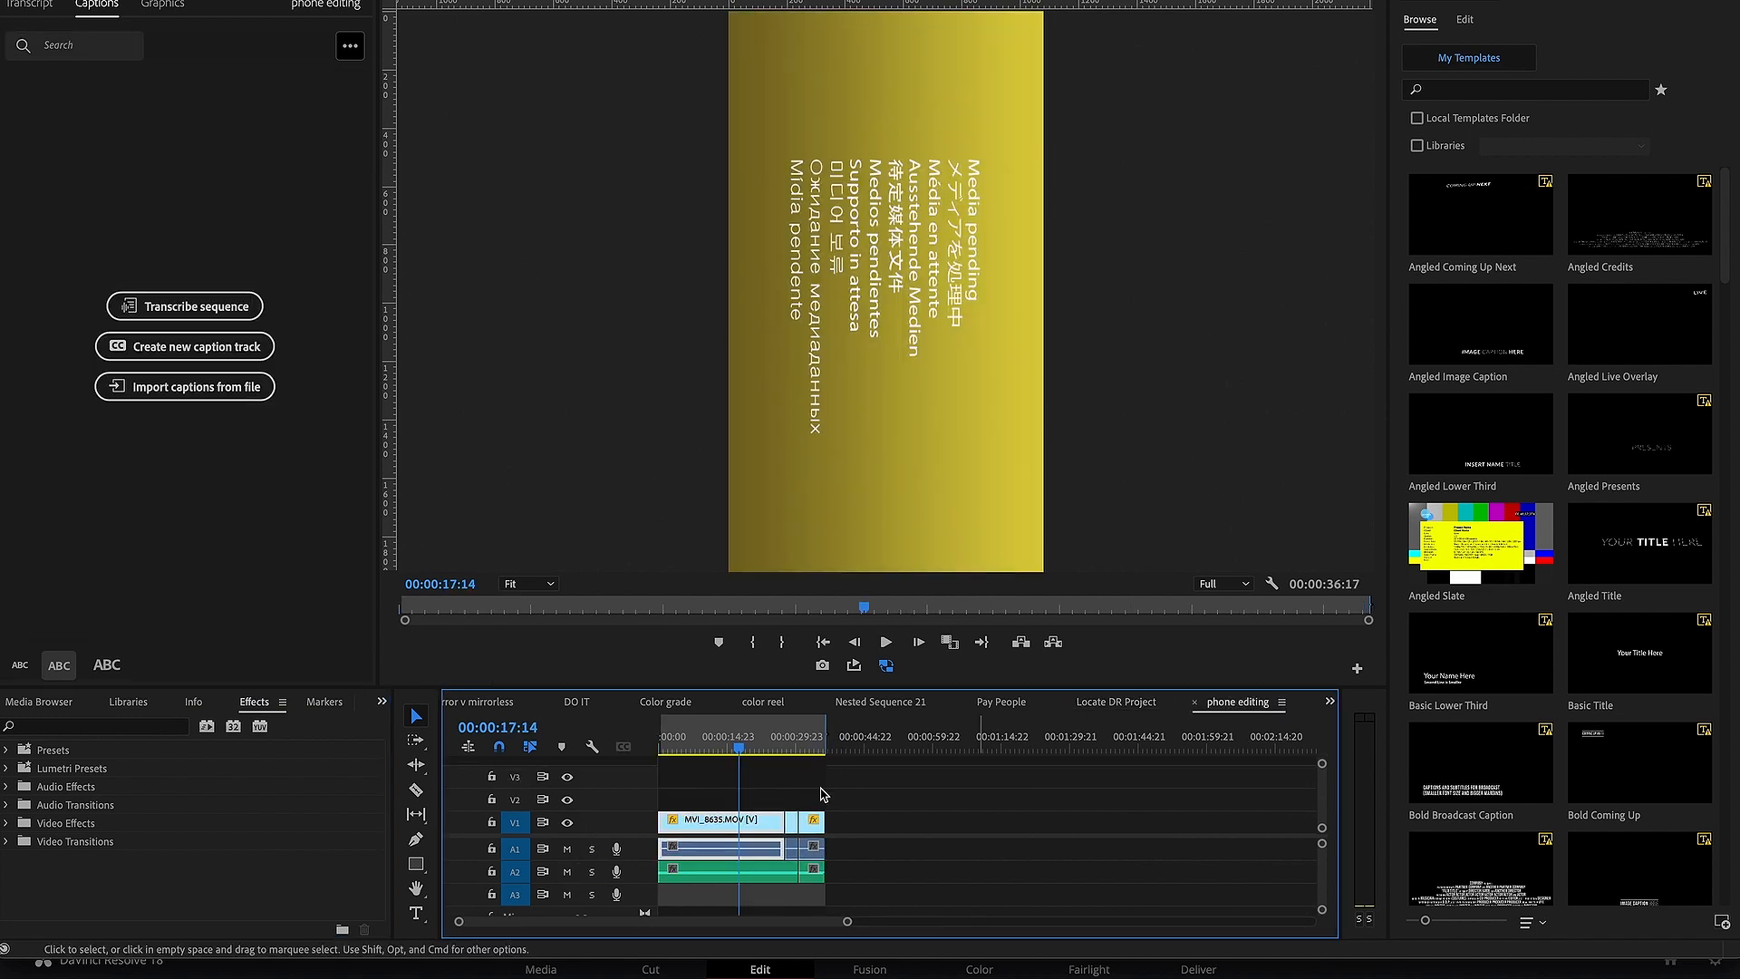
pyautogui.click(793, 828)
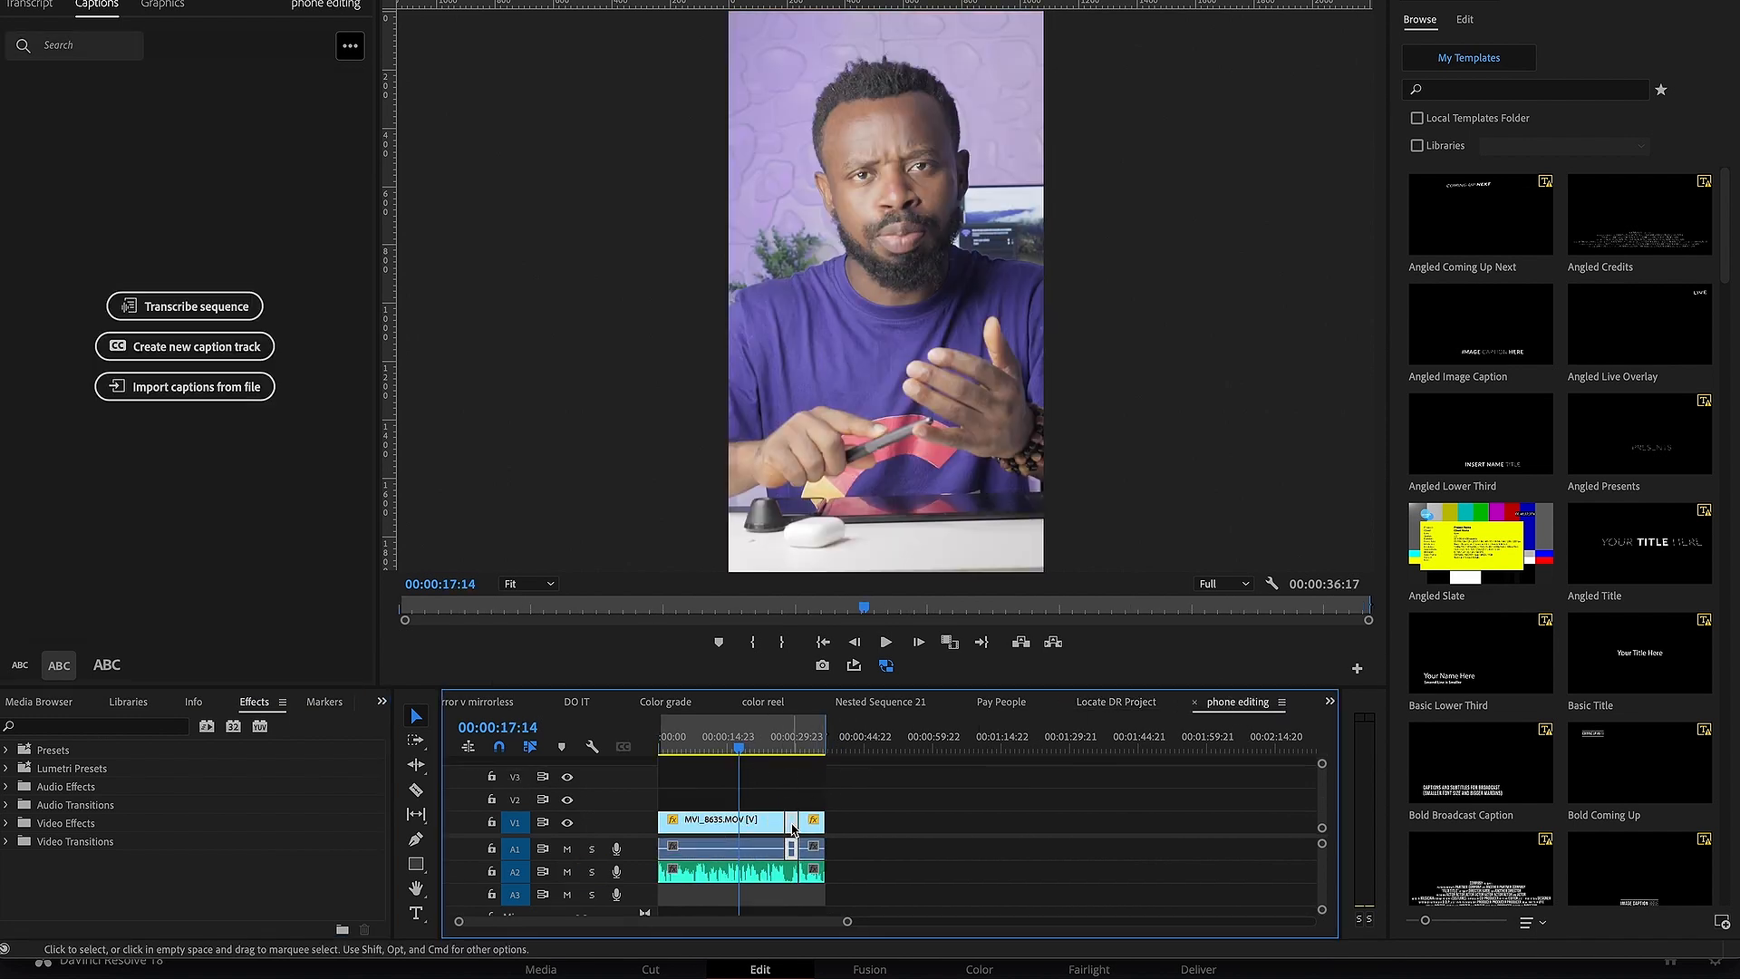
pyautogui.click(812, 825)
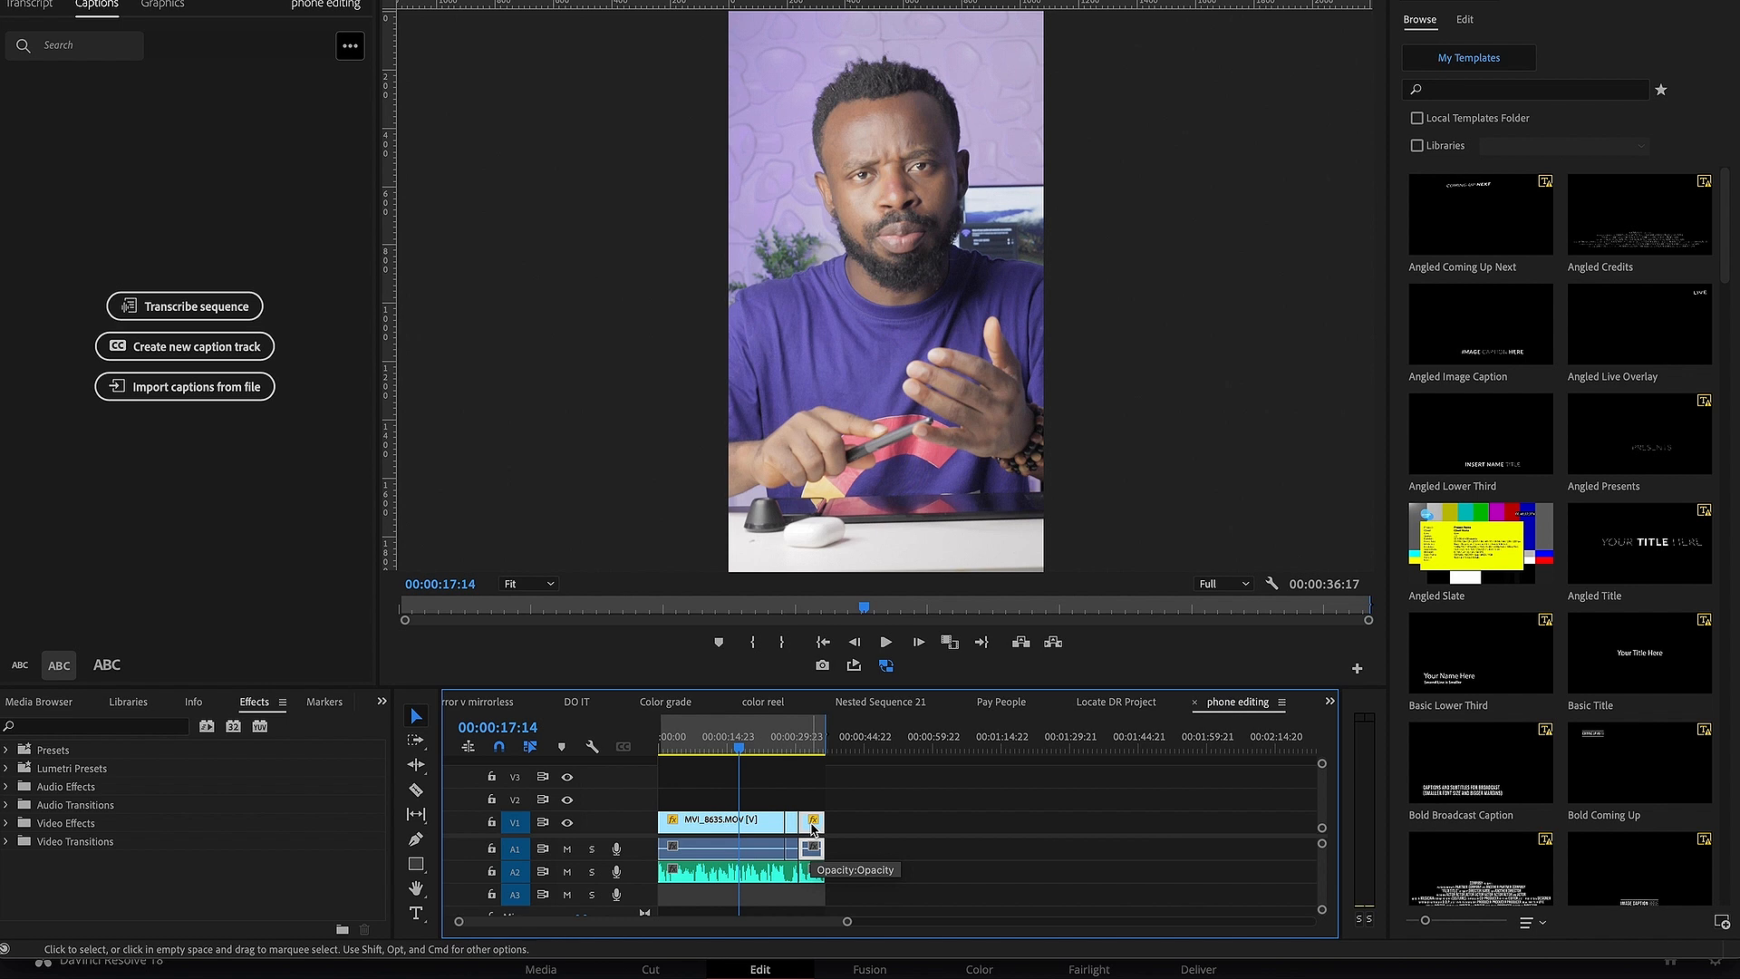
# - Return to DaVinci Resolve and enlarge the imported timeline to compare its cuts, selecting the last video clip
pyautogui.moveTo(18, 446)
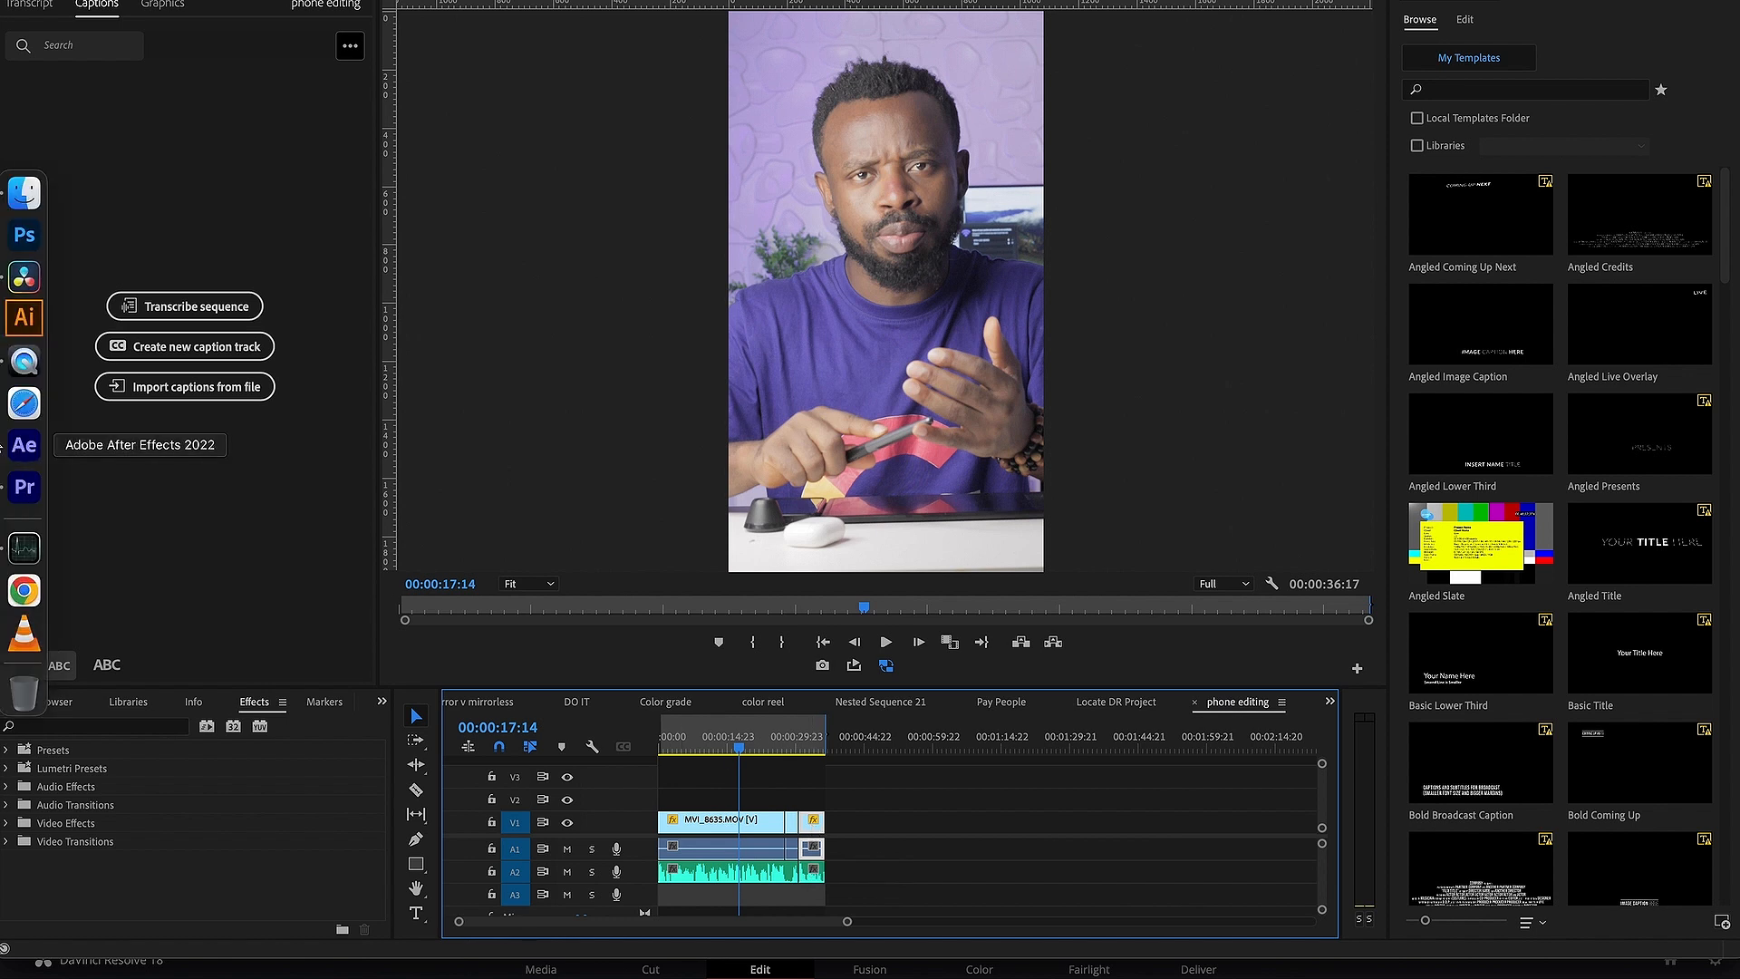
pyautogui.click(22, 279)
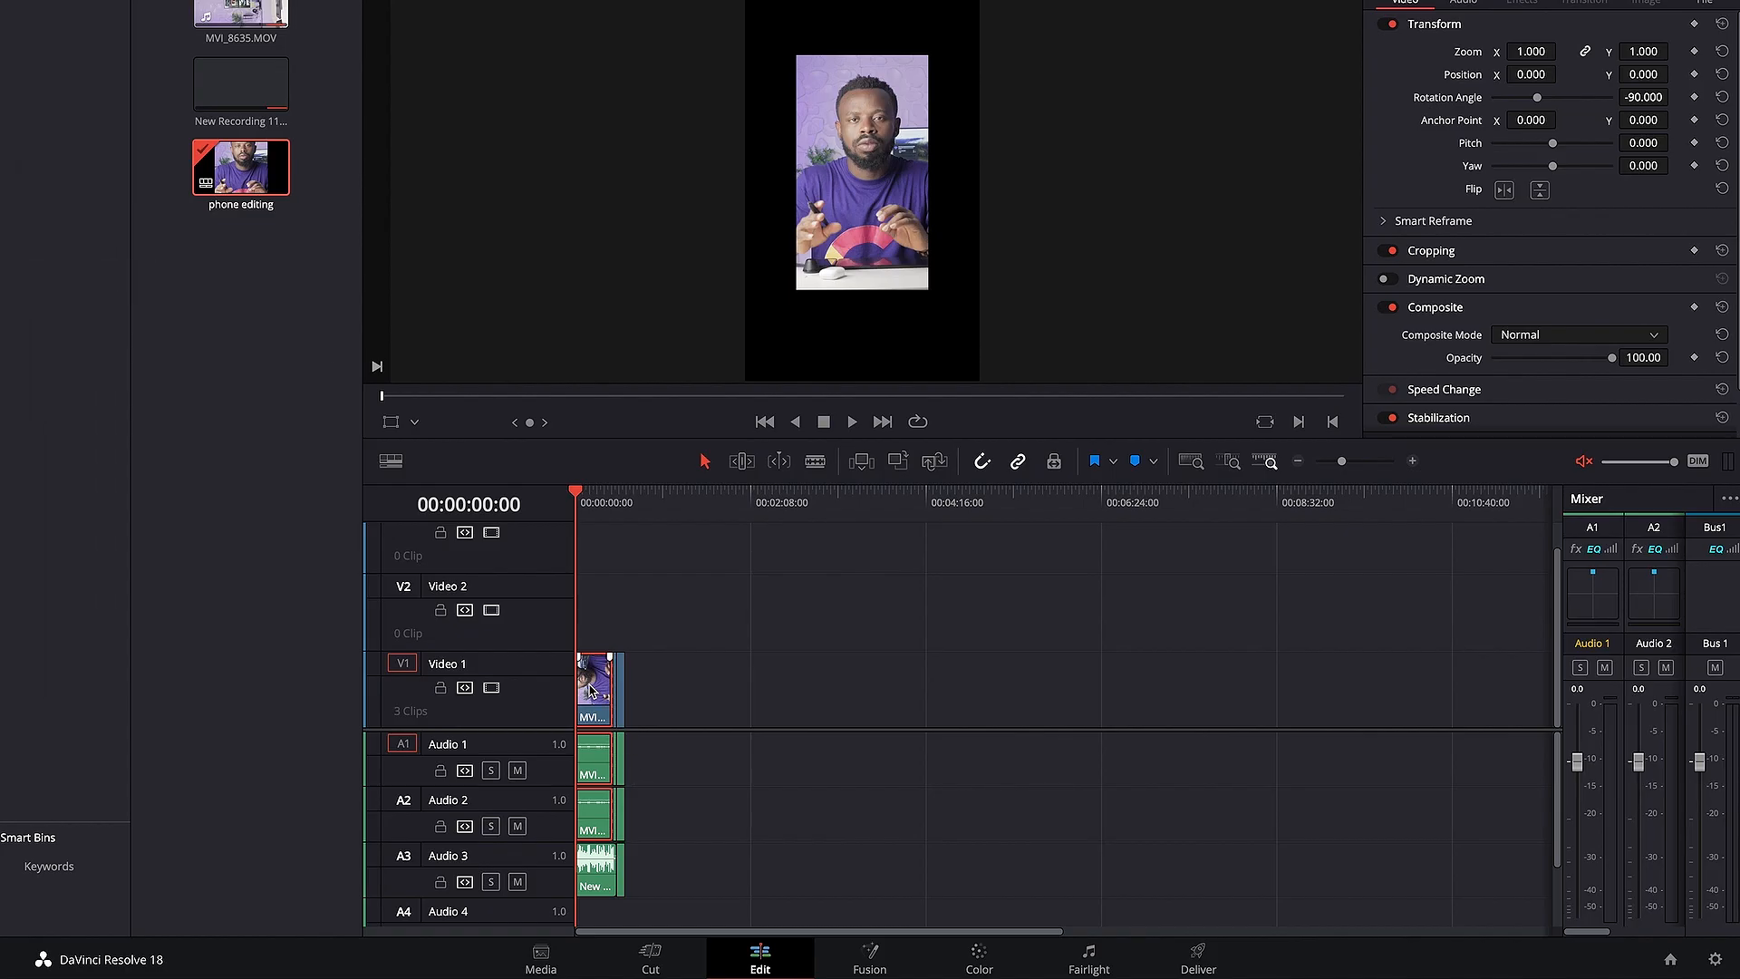
pyautogui.press('super+=')
pyautogui.press('super+=')
pyautogui.press('super+=')
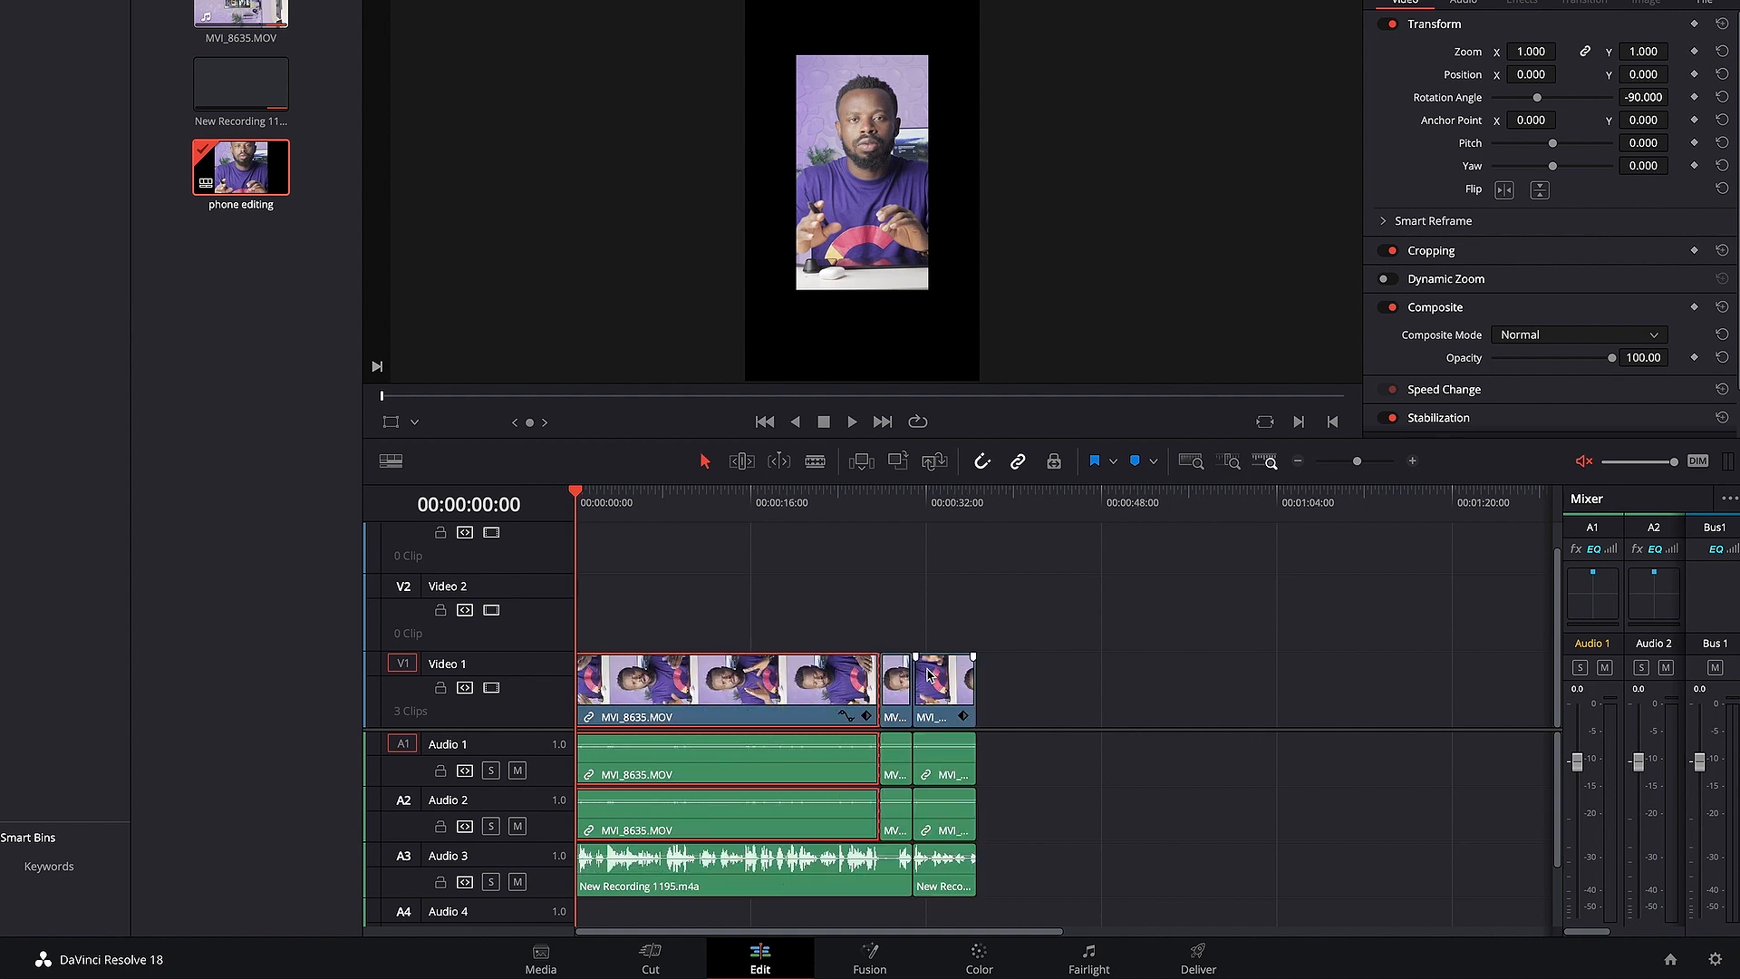
pyautogui.click(942, 684)
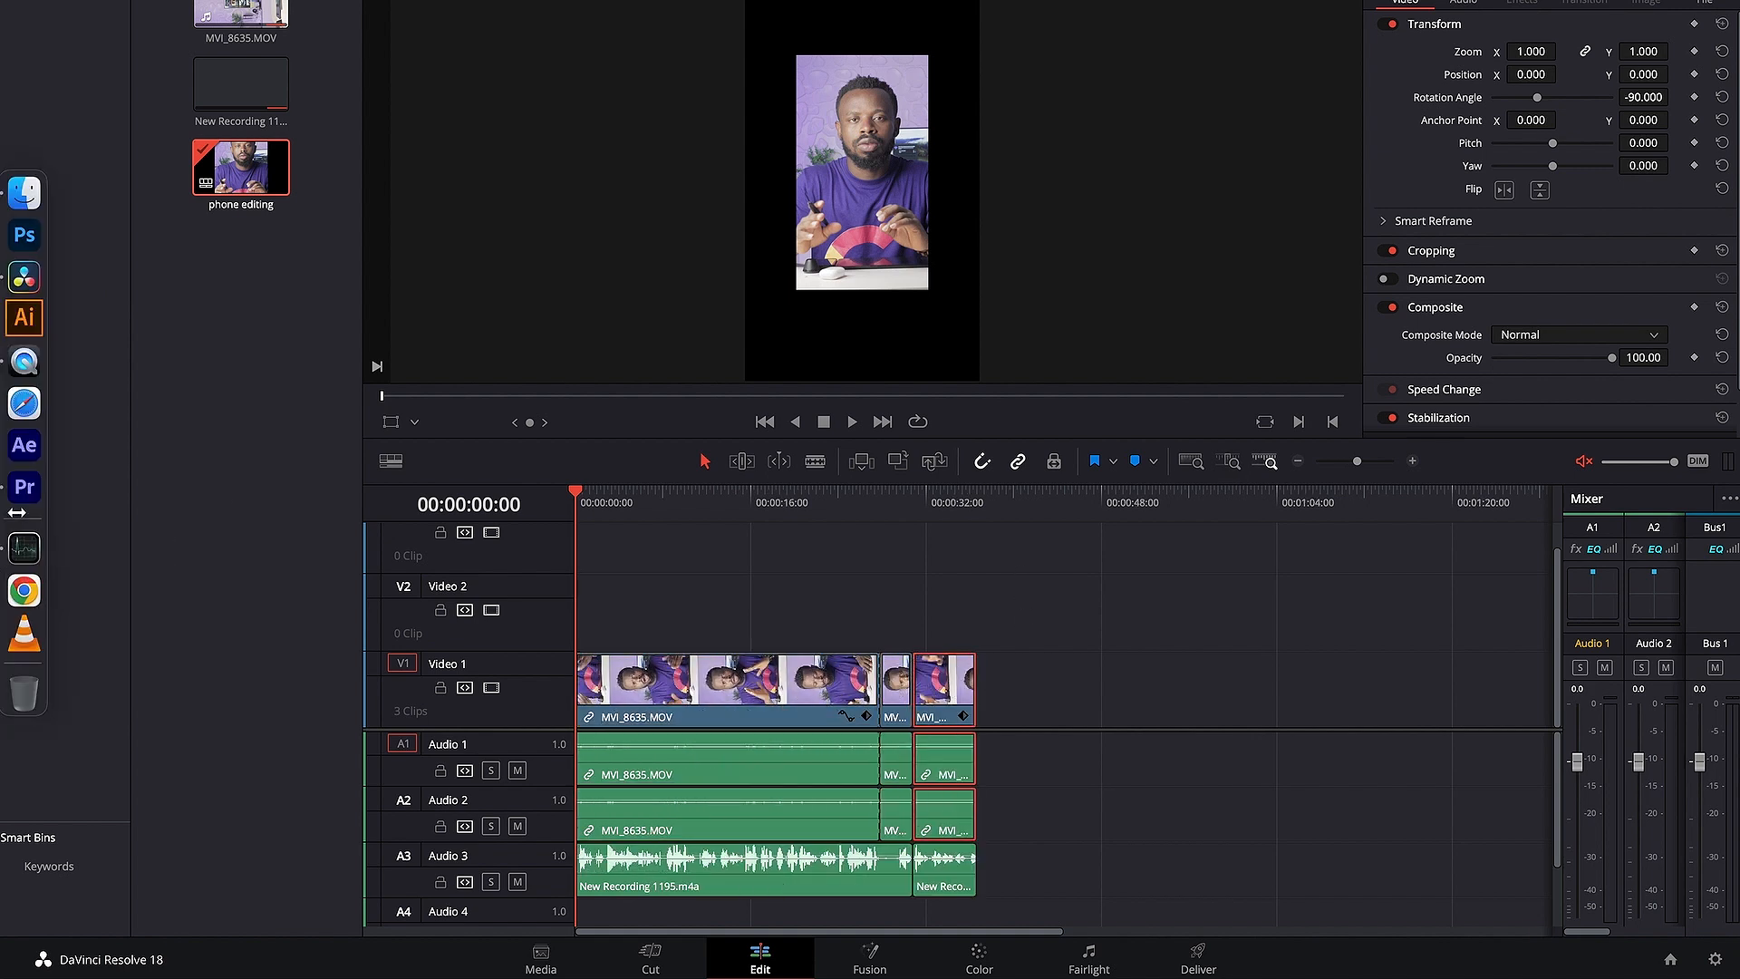
# - Switch to Premiere Pro and view the Final Cut Pro XML export dialog for the "phone editing" sequence without saving a file
pyautogui.click(24, 487)
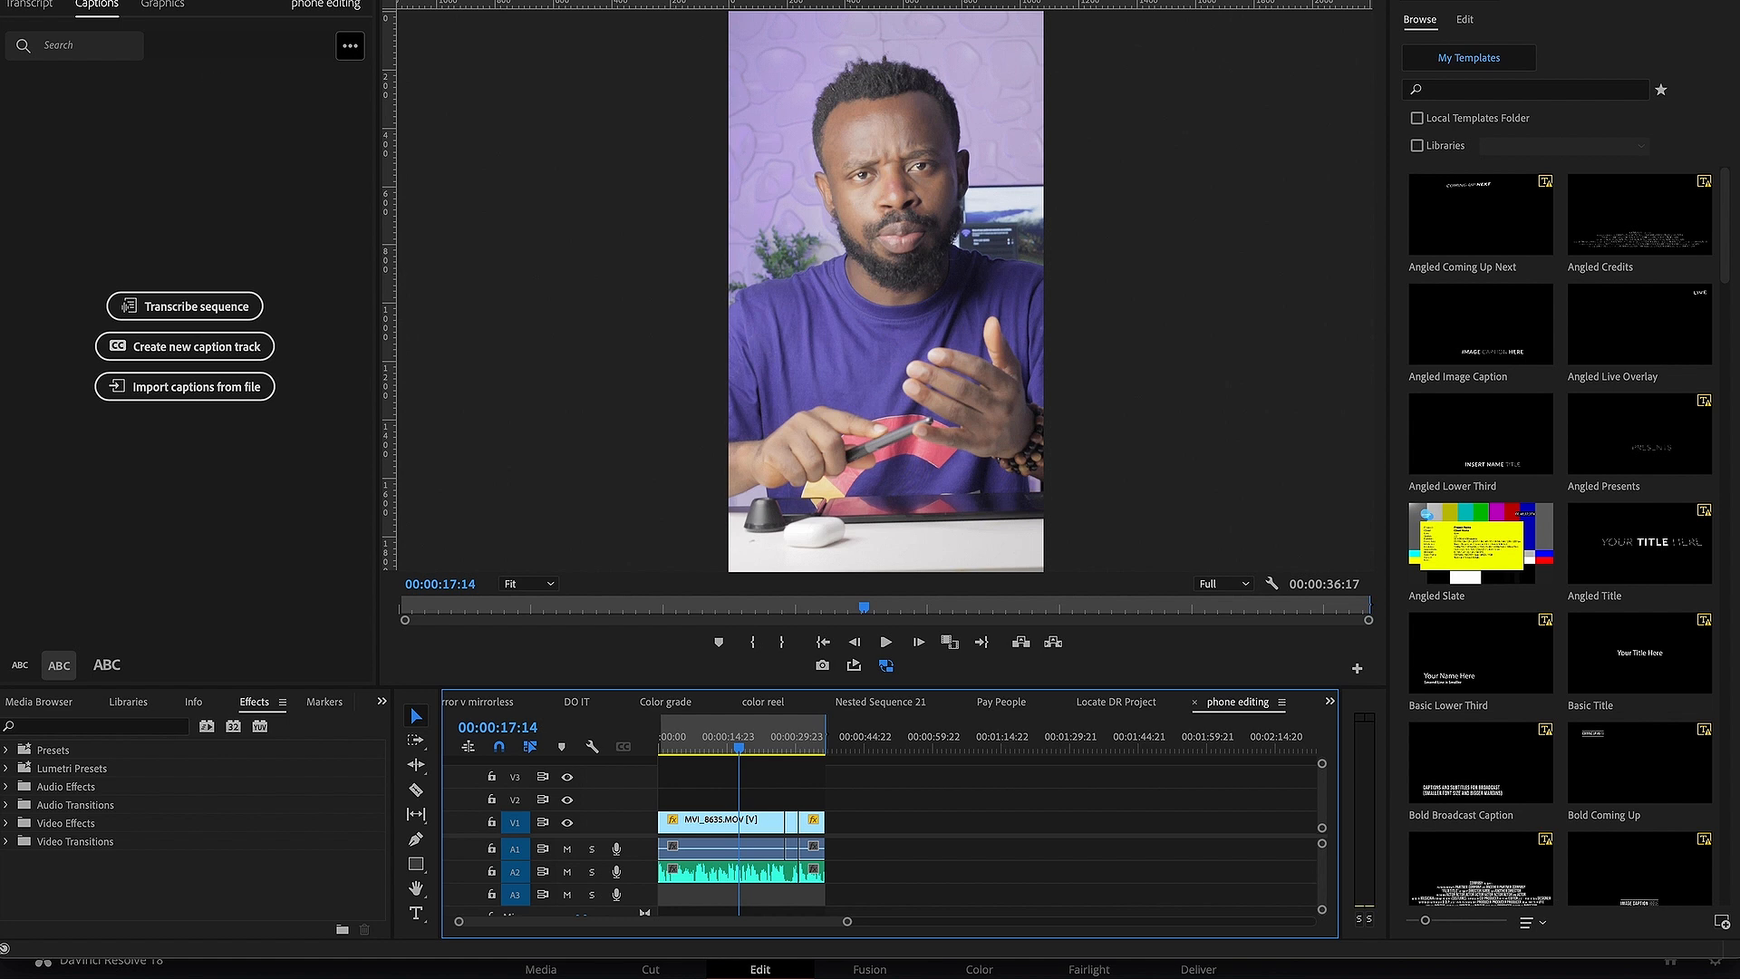
pyautogui.moveTo(263, 444)
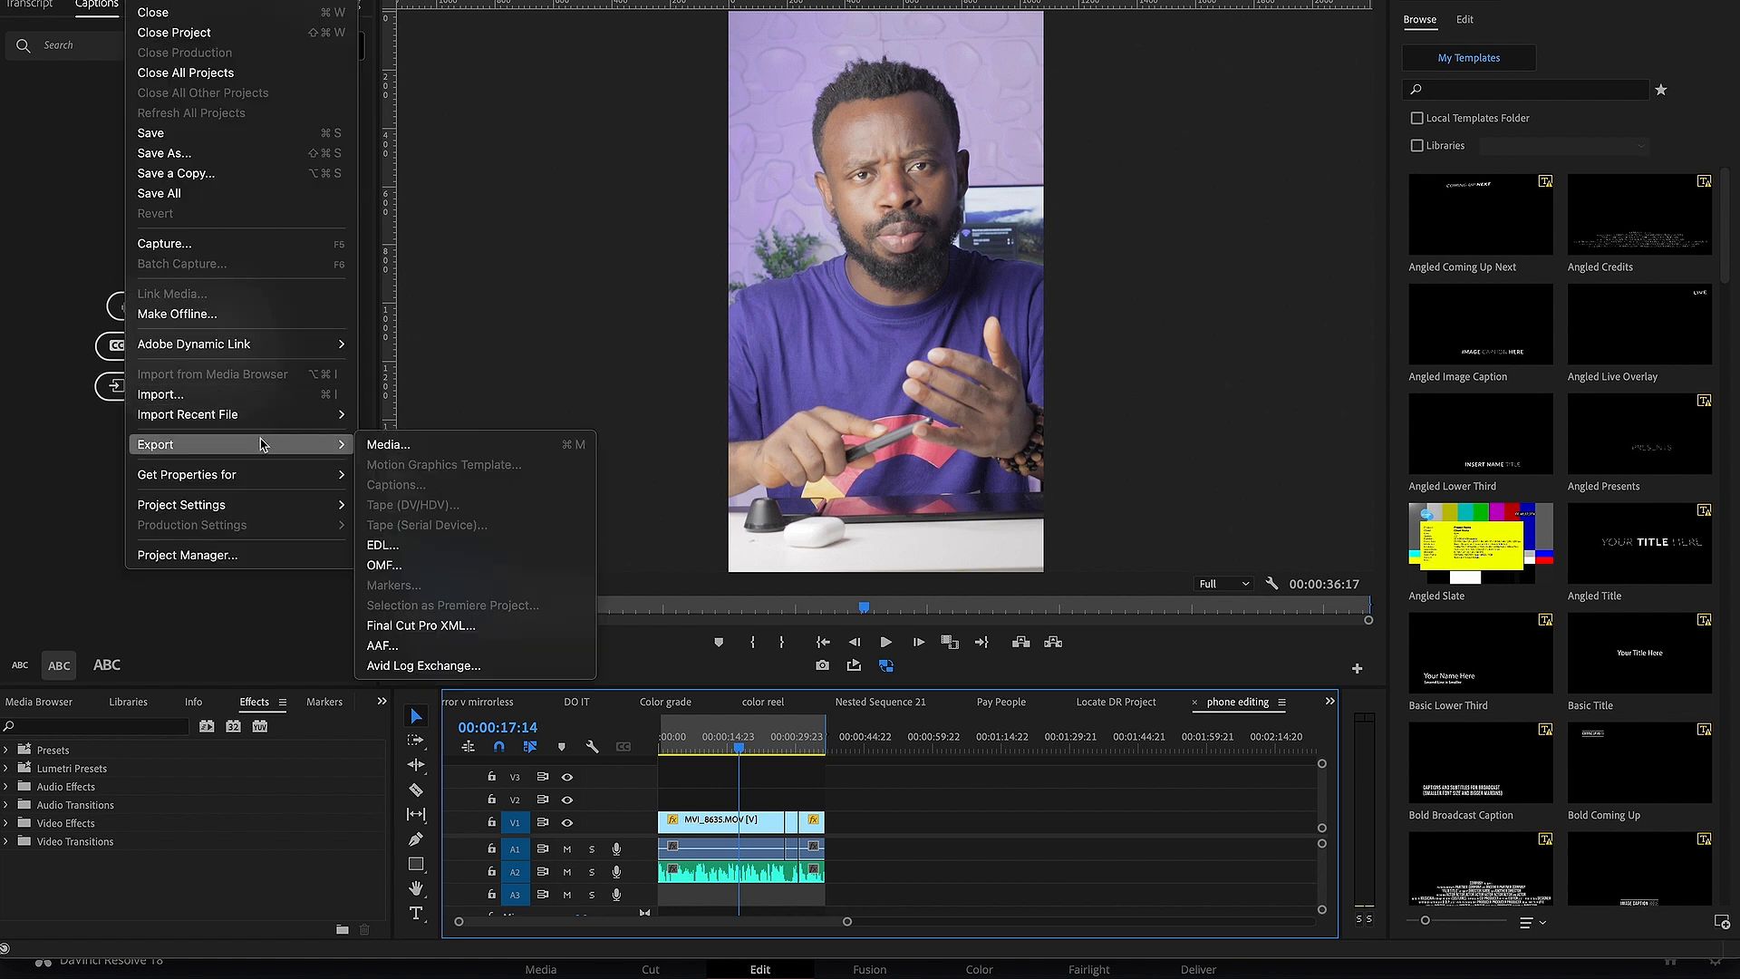
pyautogui.click(447, 626)
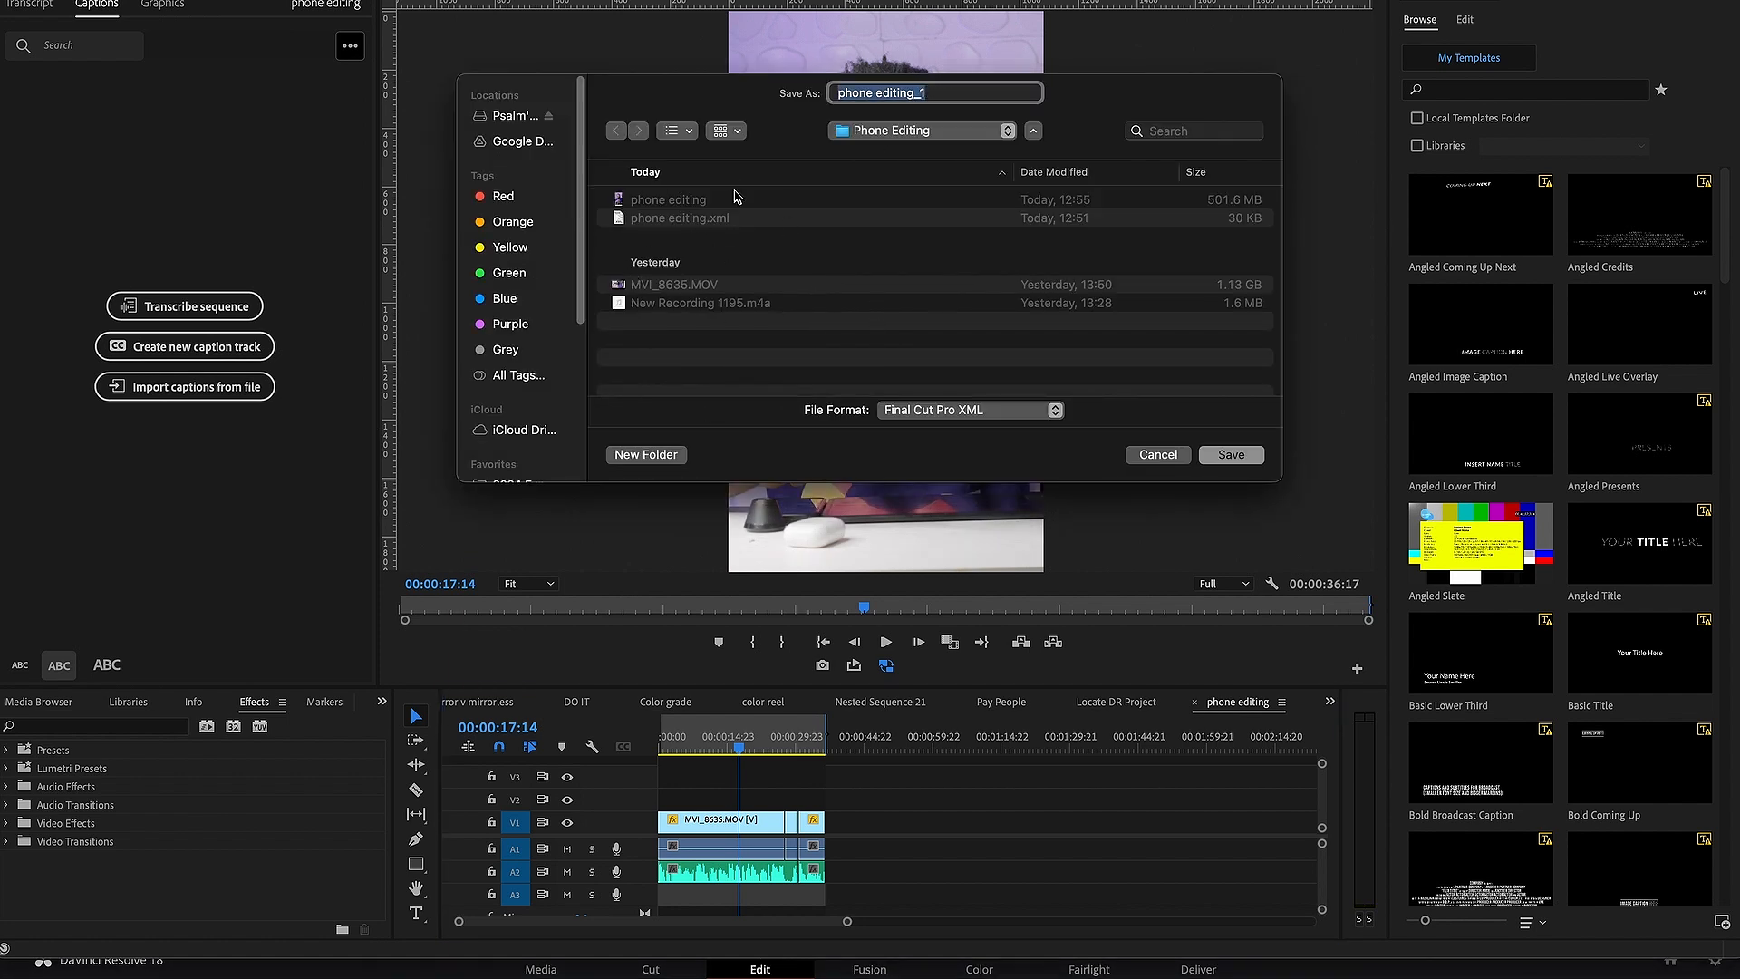
pyautogui.click(1158, 456)
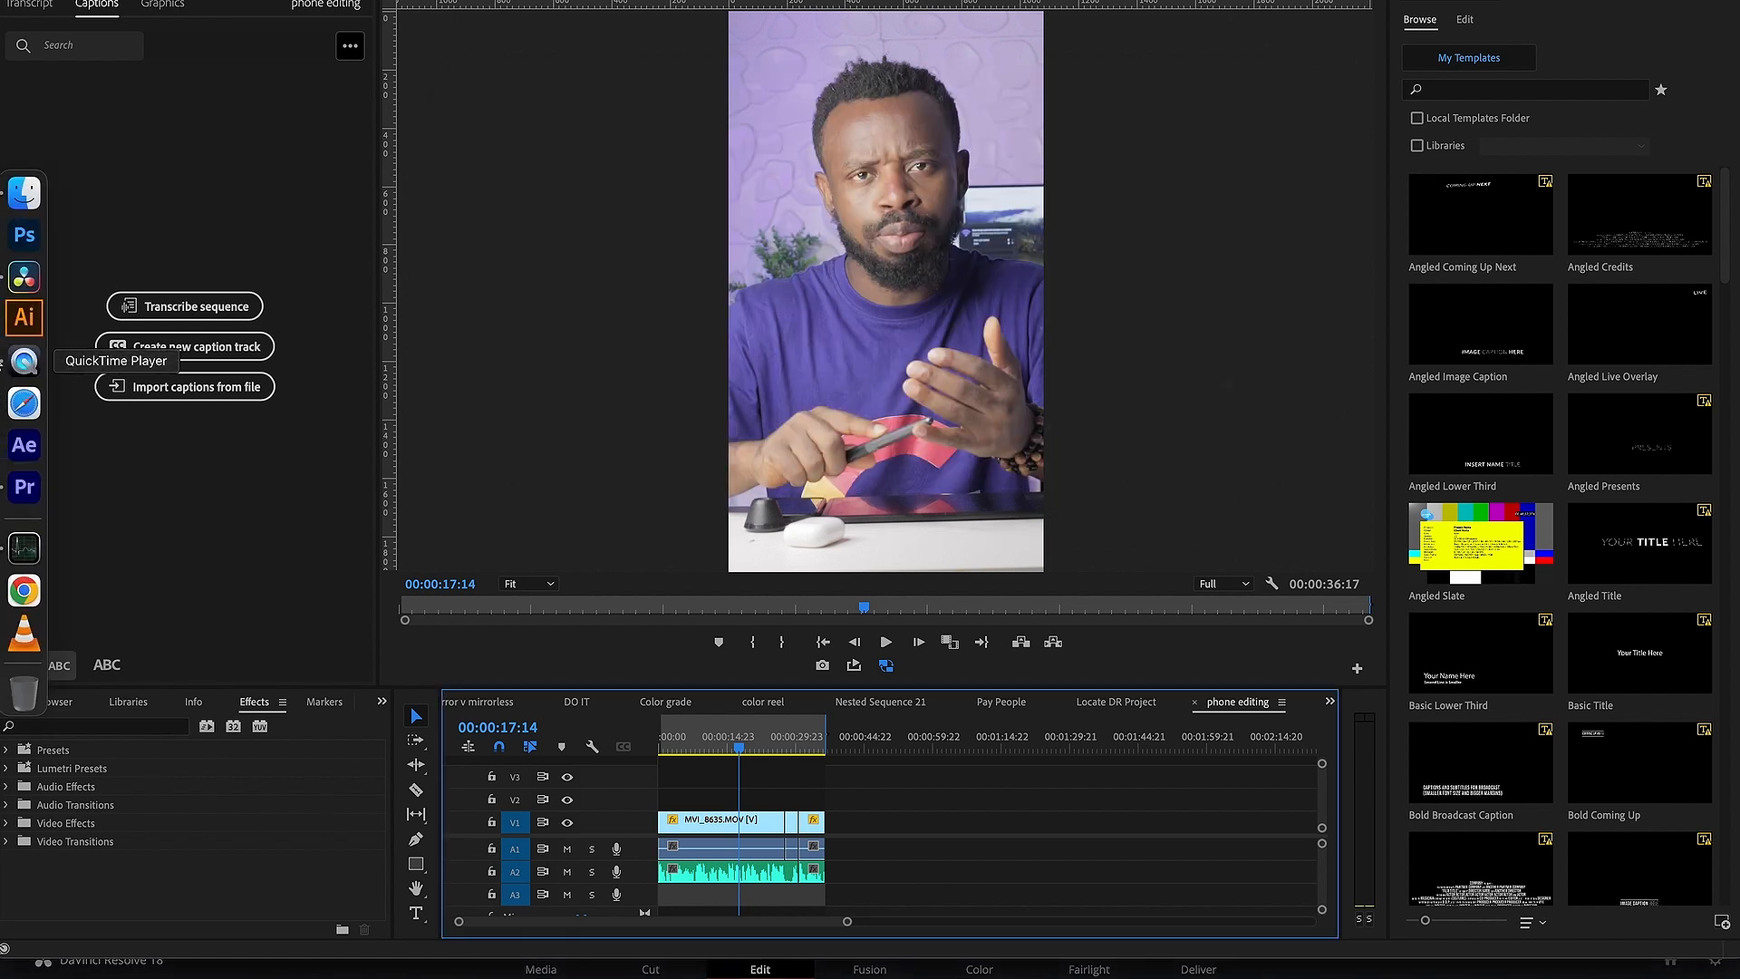
# - Switch back to DaVinci Resolve and view the timeline import option without importing anything
pyautogui.click(24, 276)
pyautogui.scroll(2, 739, 638)
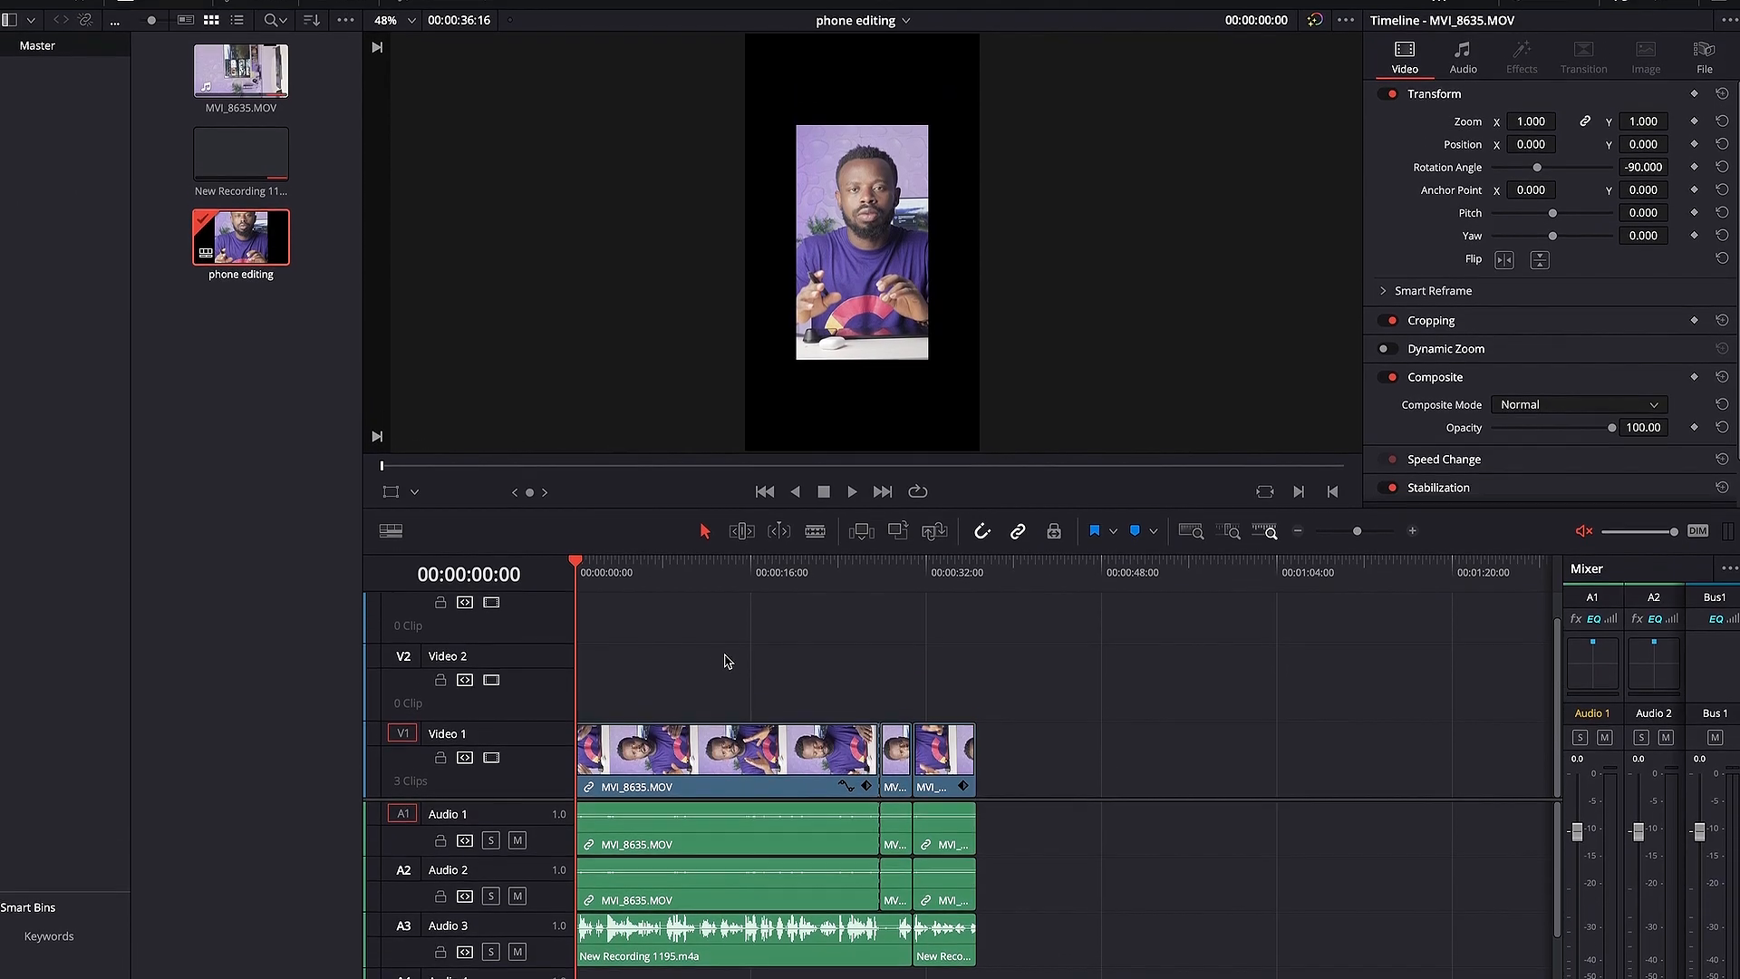
pyautogui.click(164, 10)
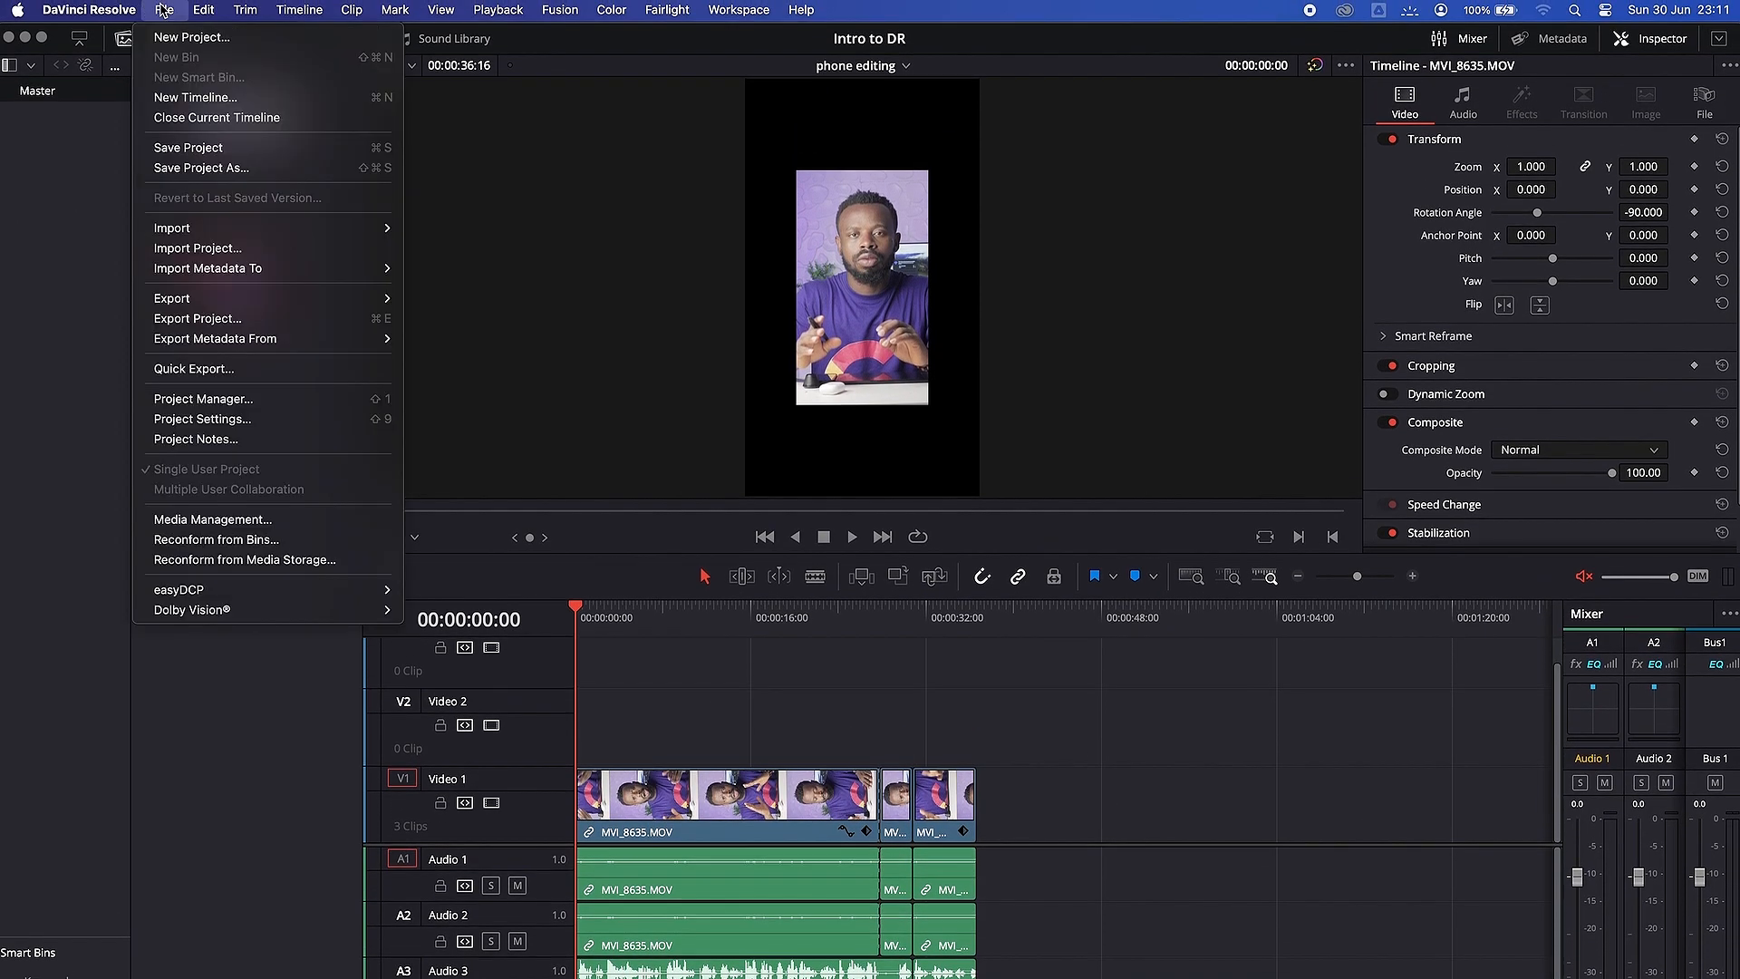
pyautogui.moveTo(211, 239)
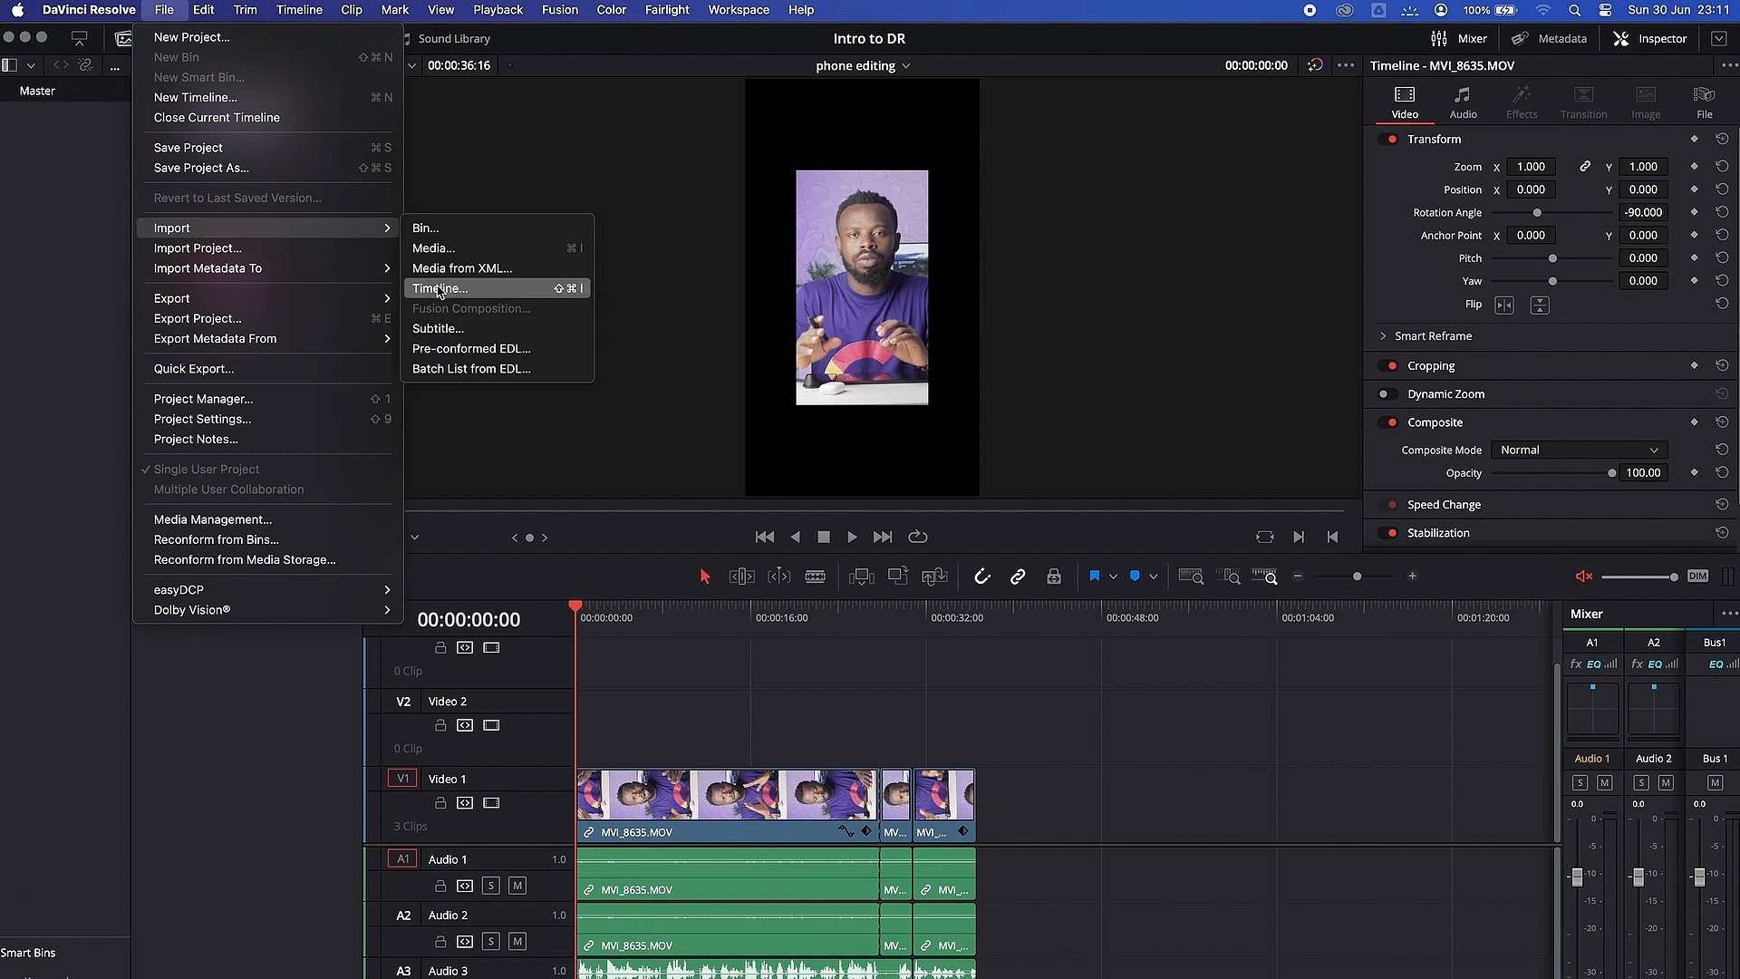
pyautogui.click(751, 706)
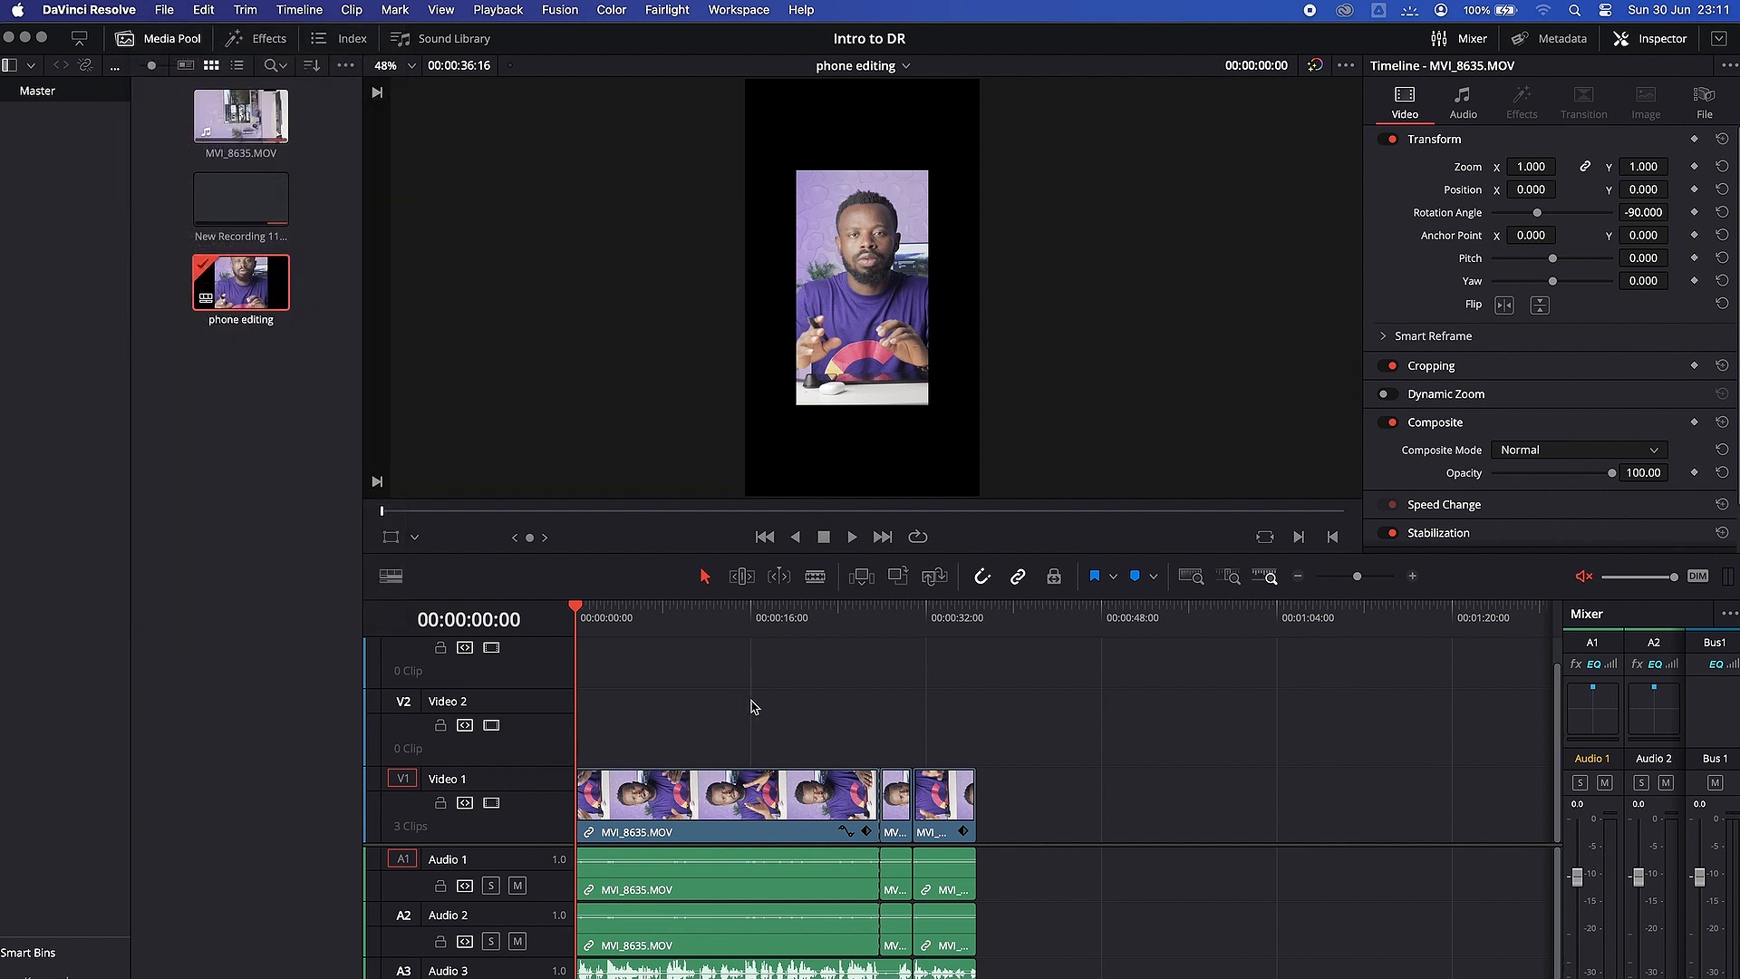
# - Undo the timeline import to clear the imported sequence and its clips from the media pool
pyautogui.press('super+z')
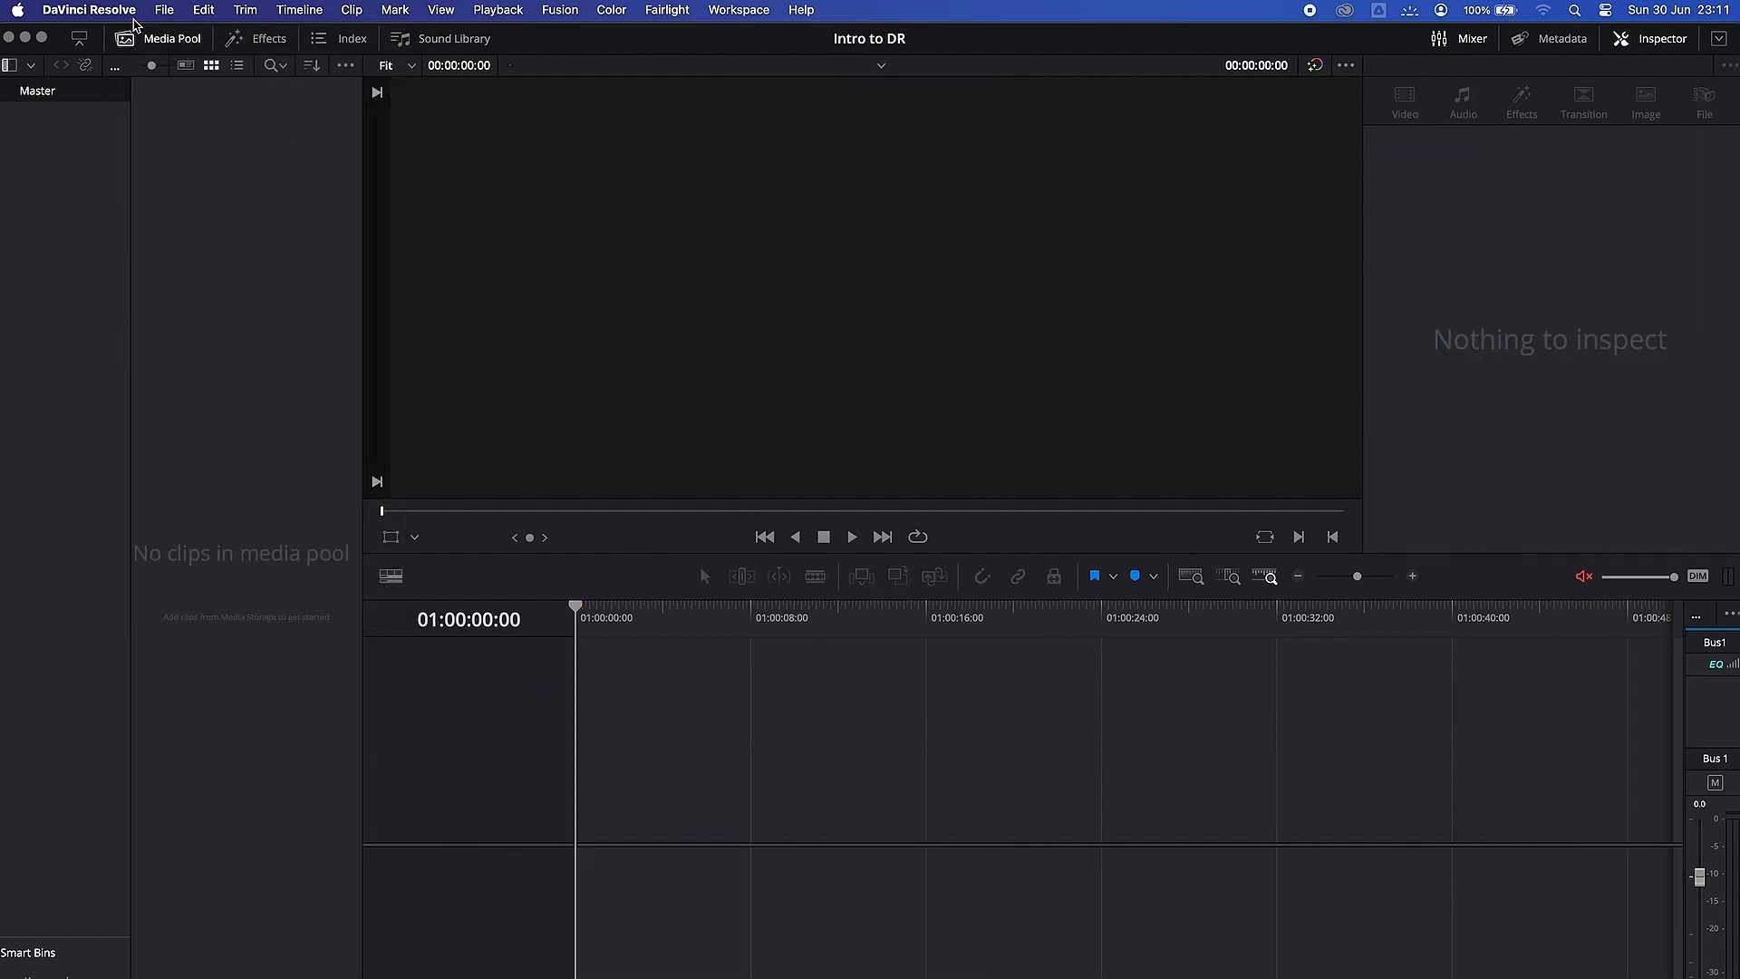
pyautogui.click(164, 10)
pyautogui.moveTo(219, 313)
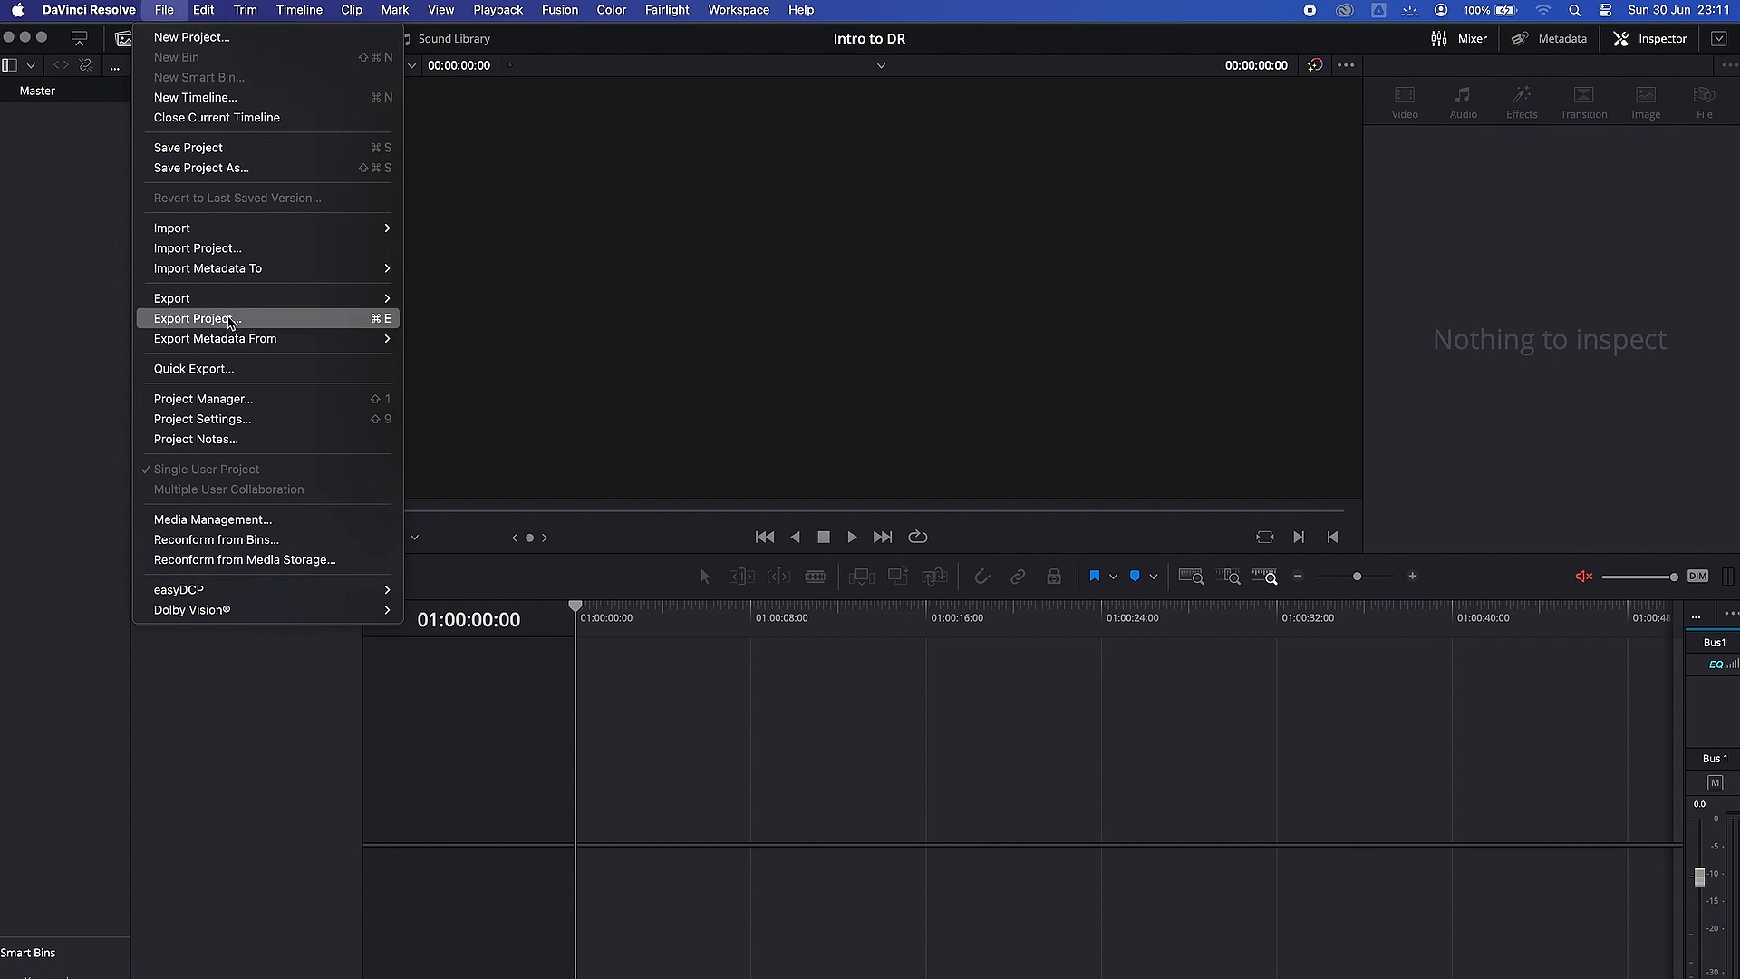
pyautogui.moveTo(204, 12)
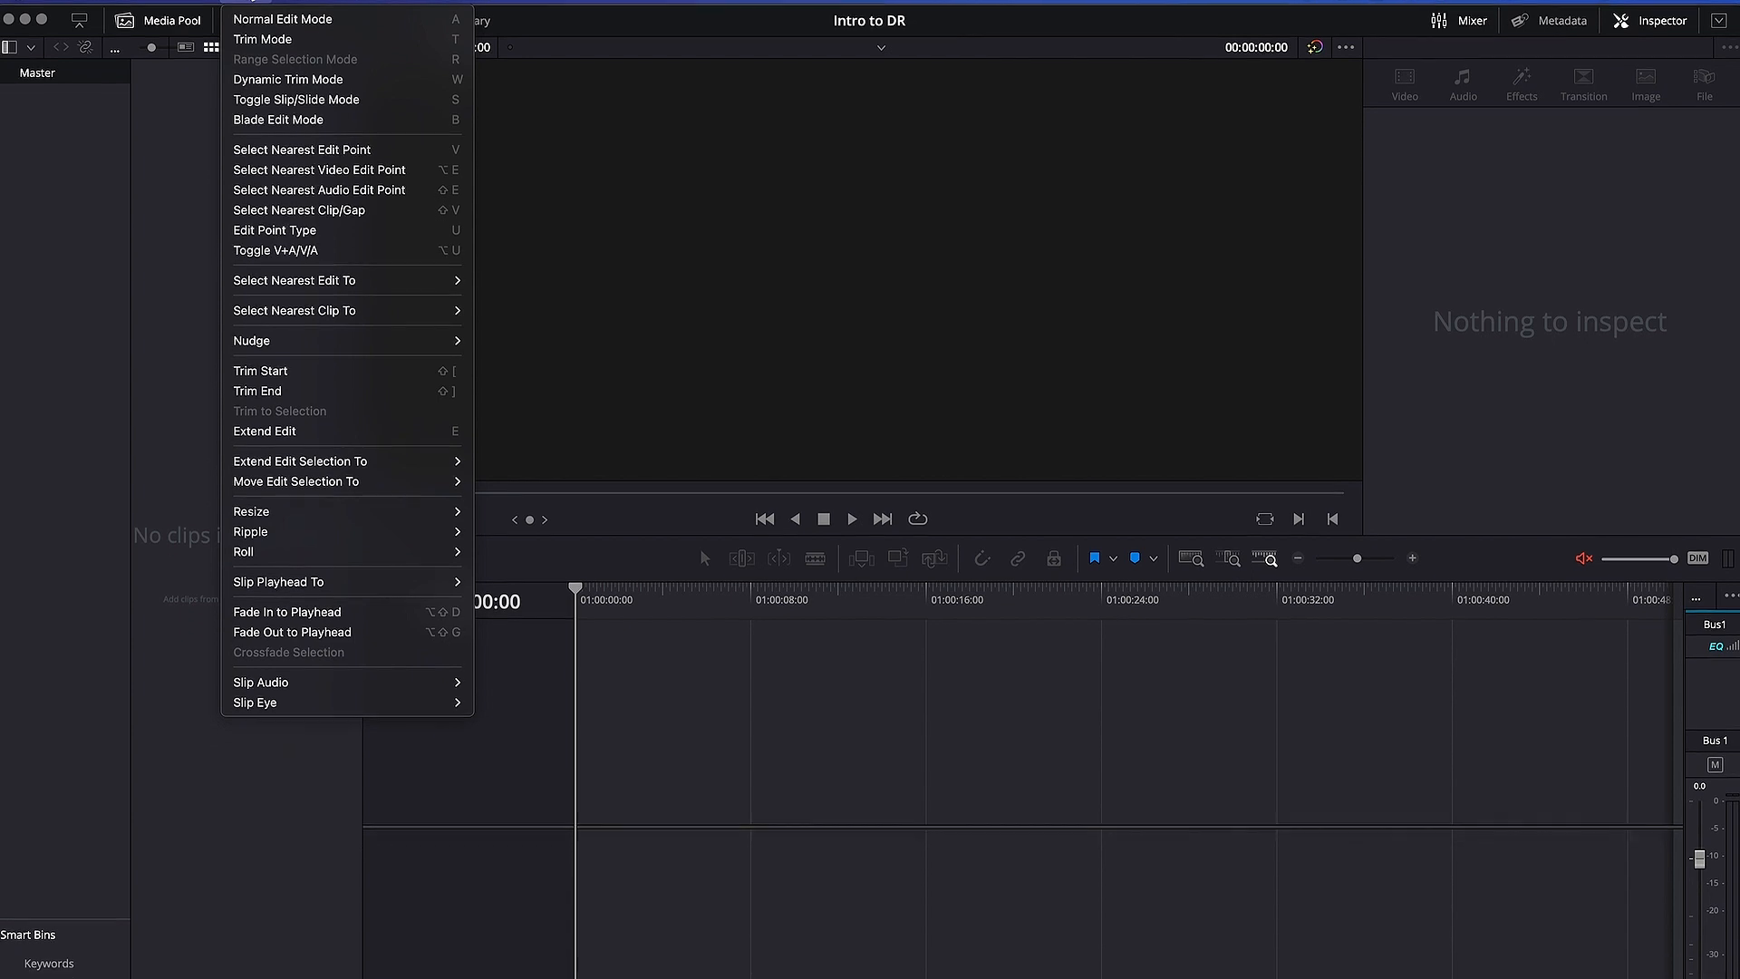
pyautogui.moveTo(288, 0)
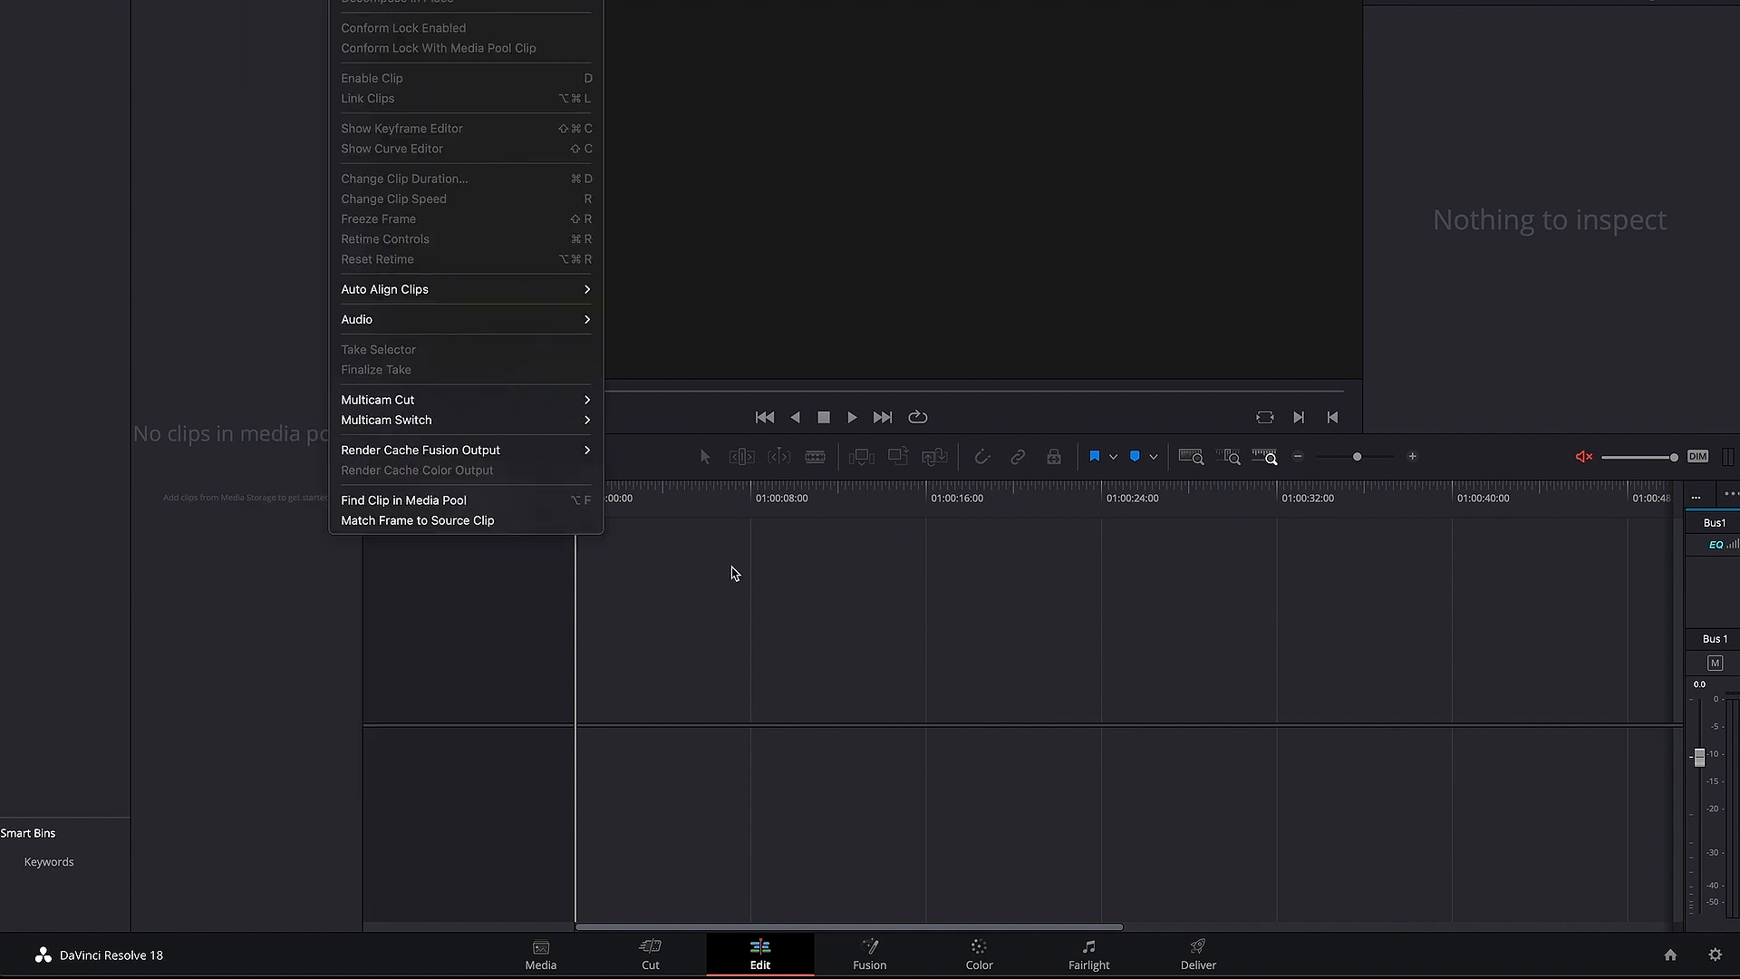
pyautogui.click(675, 635)
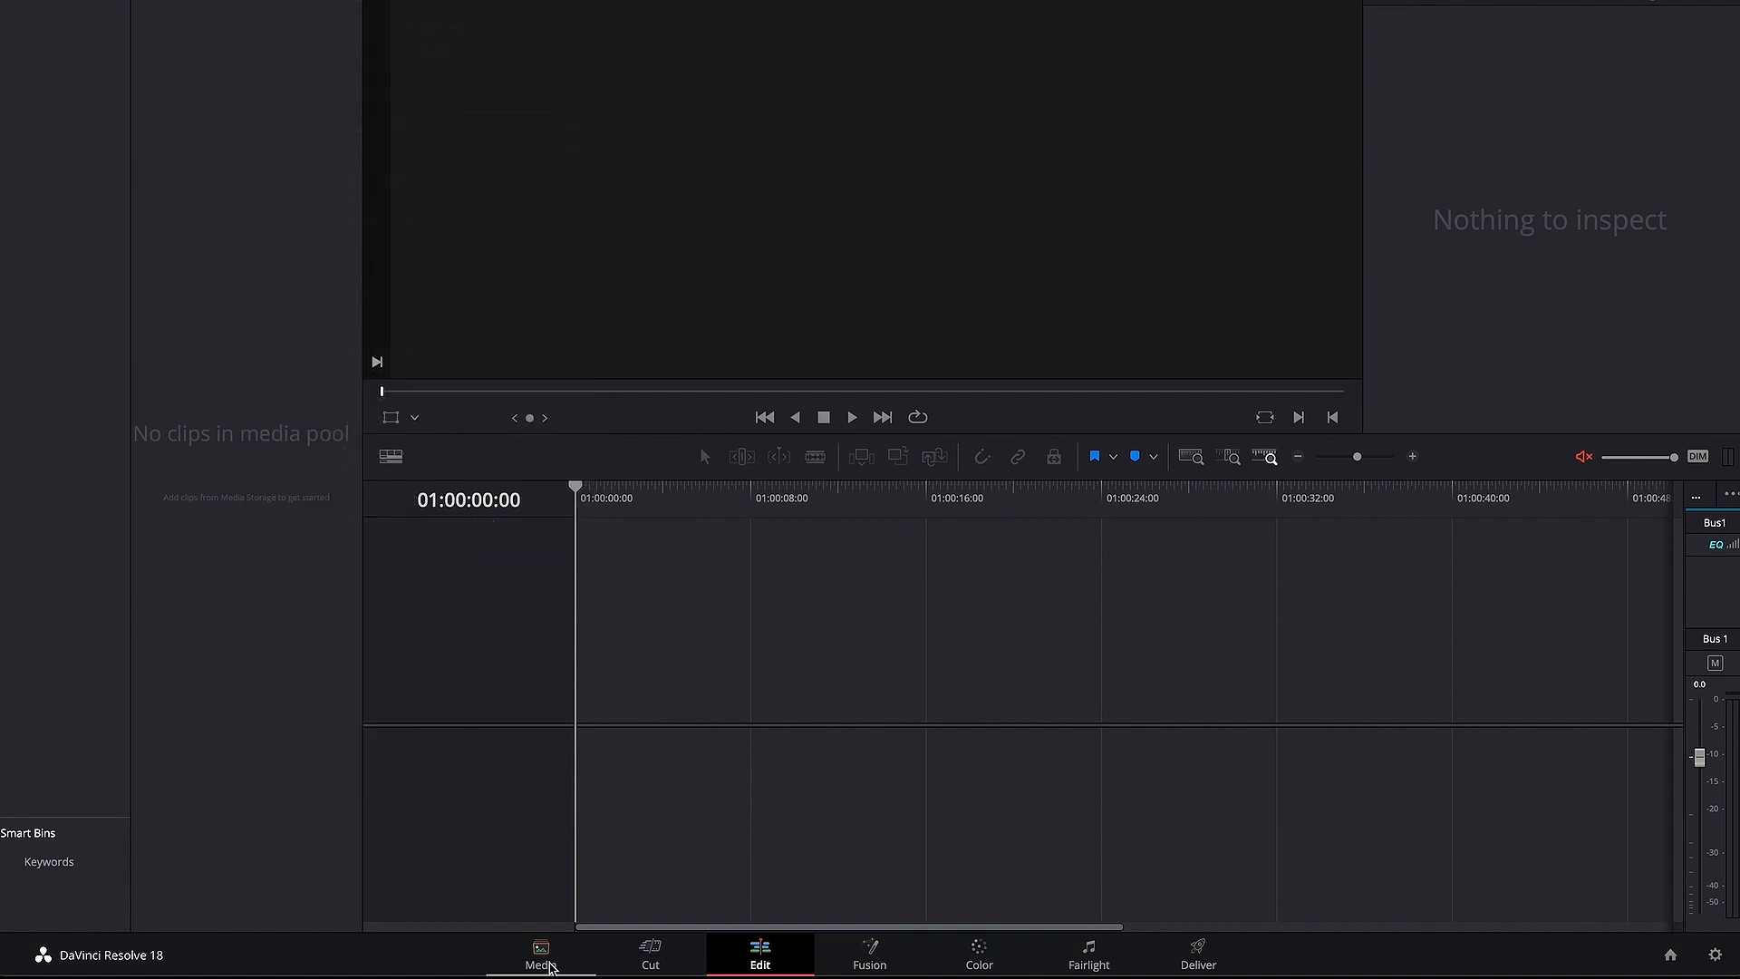
# - Import Wide.mp4, audio.wav, left cam.mp4 and right cam.mp4 from the Peter Edit folder on the HD drive into the media pool
pyautogui.click(550, 962)
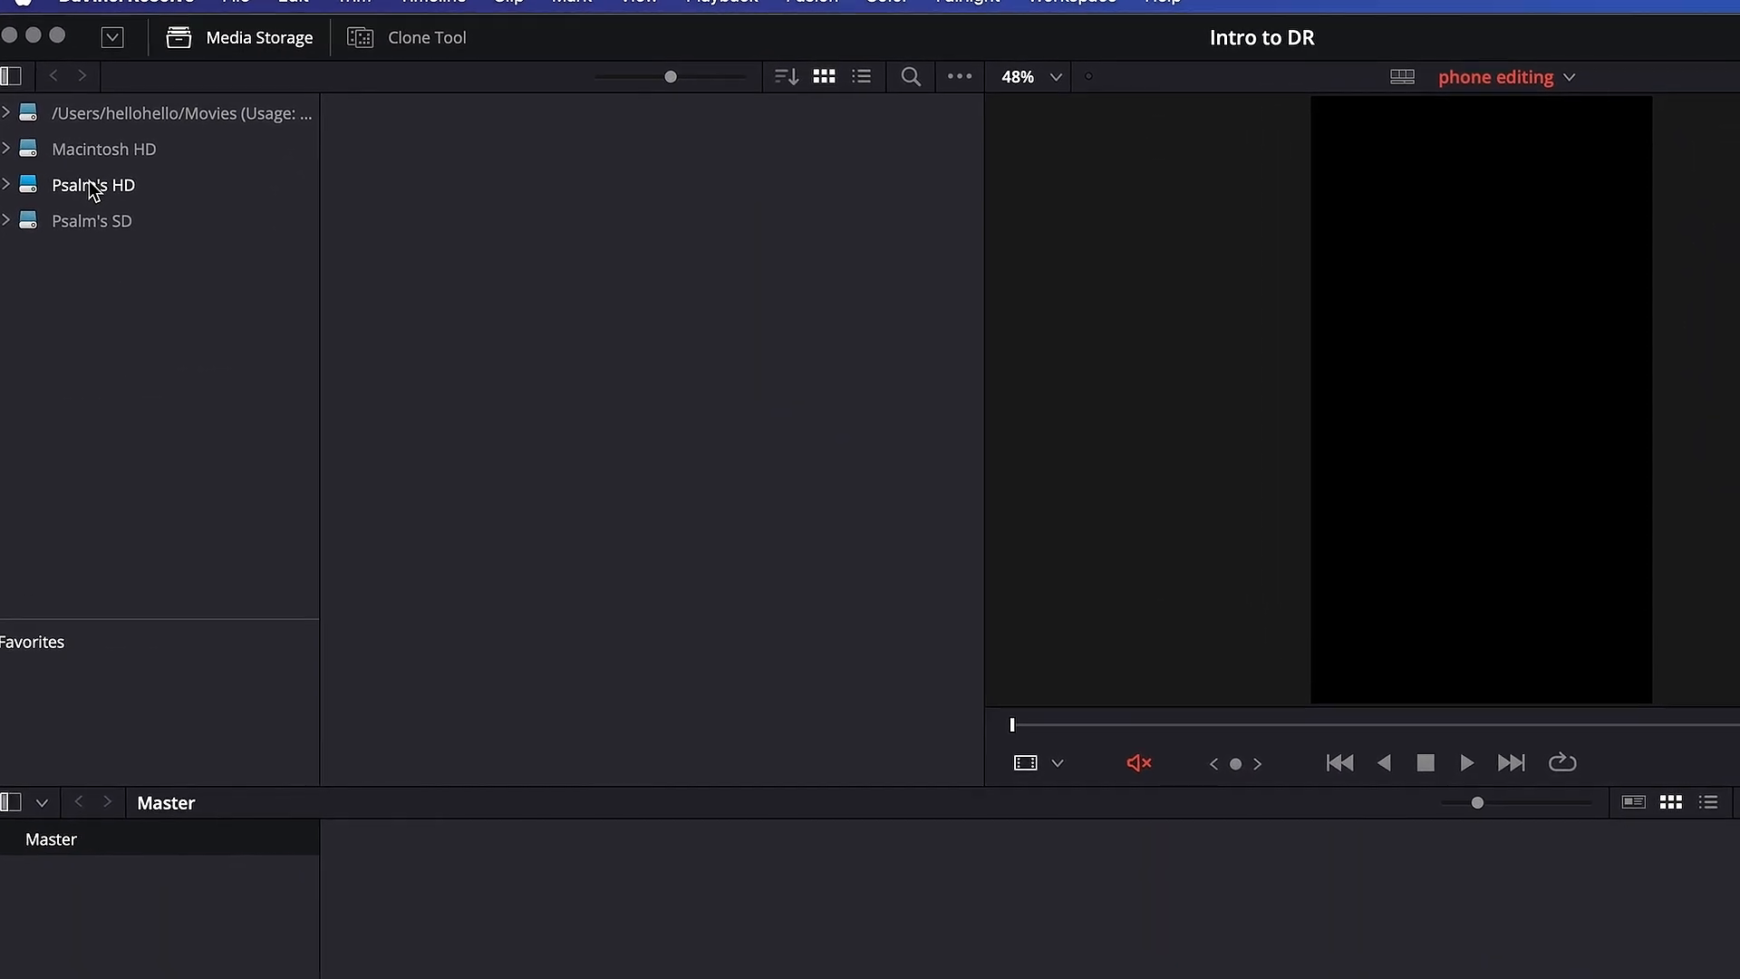
pyautogui.click(87, 181)
pyautogui.scroll(-2, 710, 497)
pyautogui.scroll(-5, 670, 444)
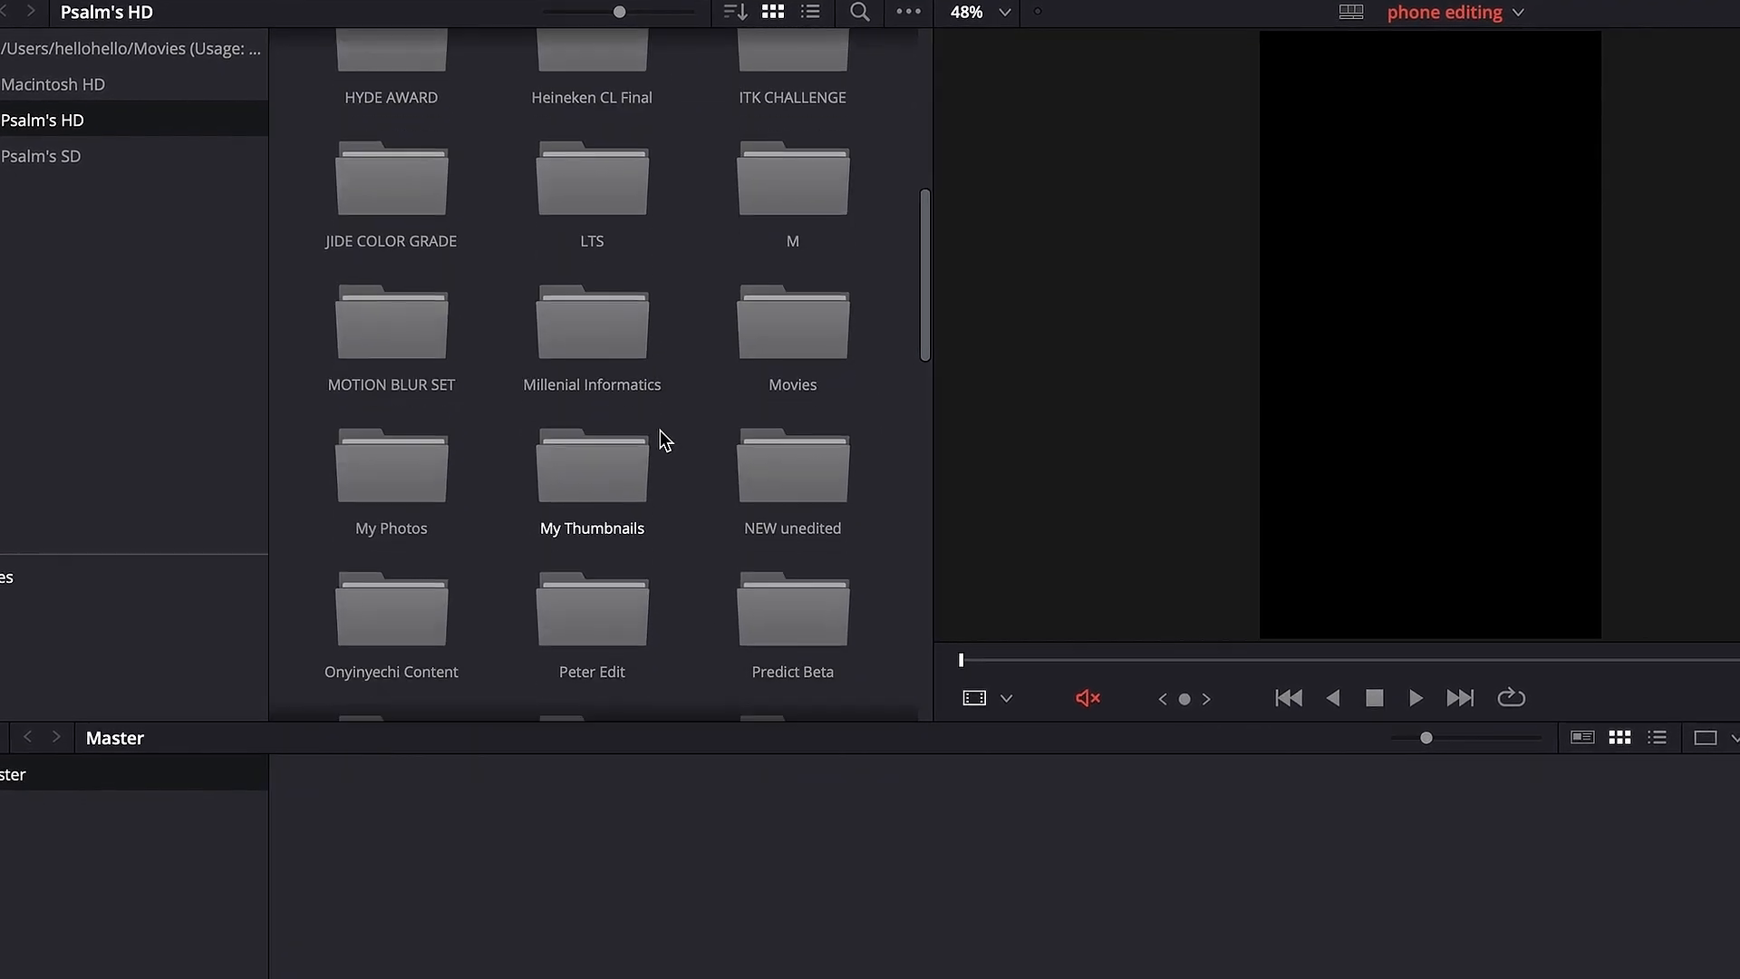
pyautogui.scroll(-2, 647, 413)
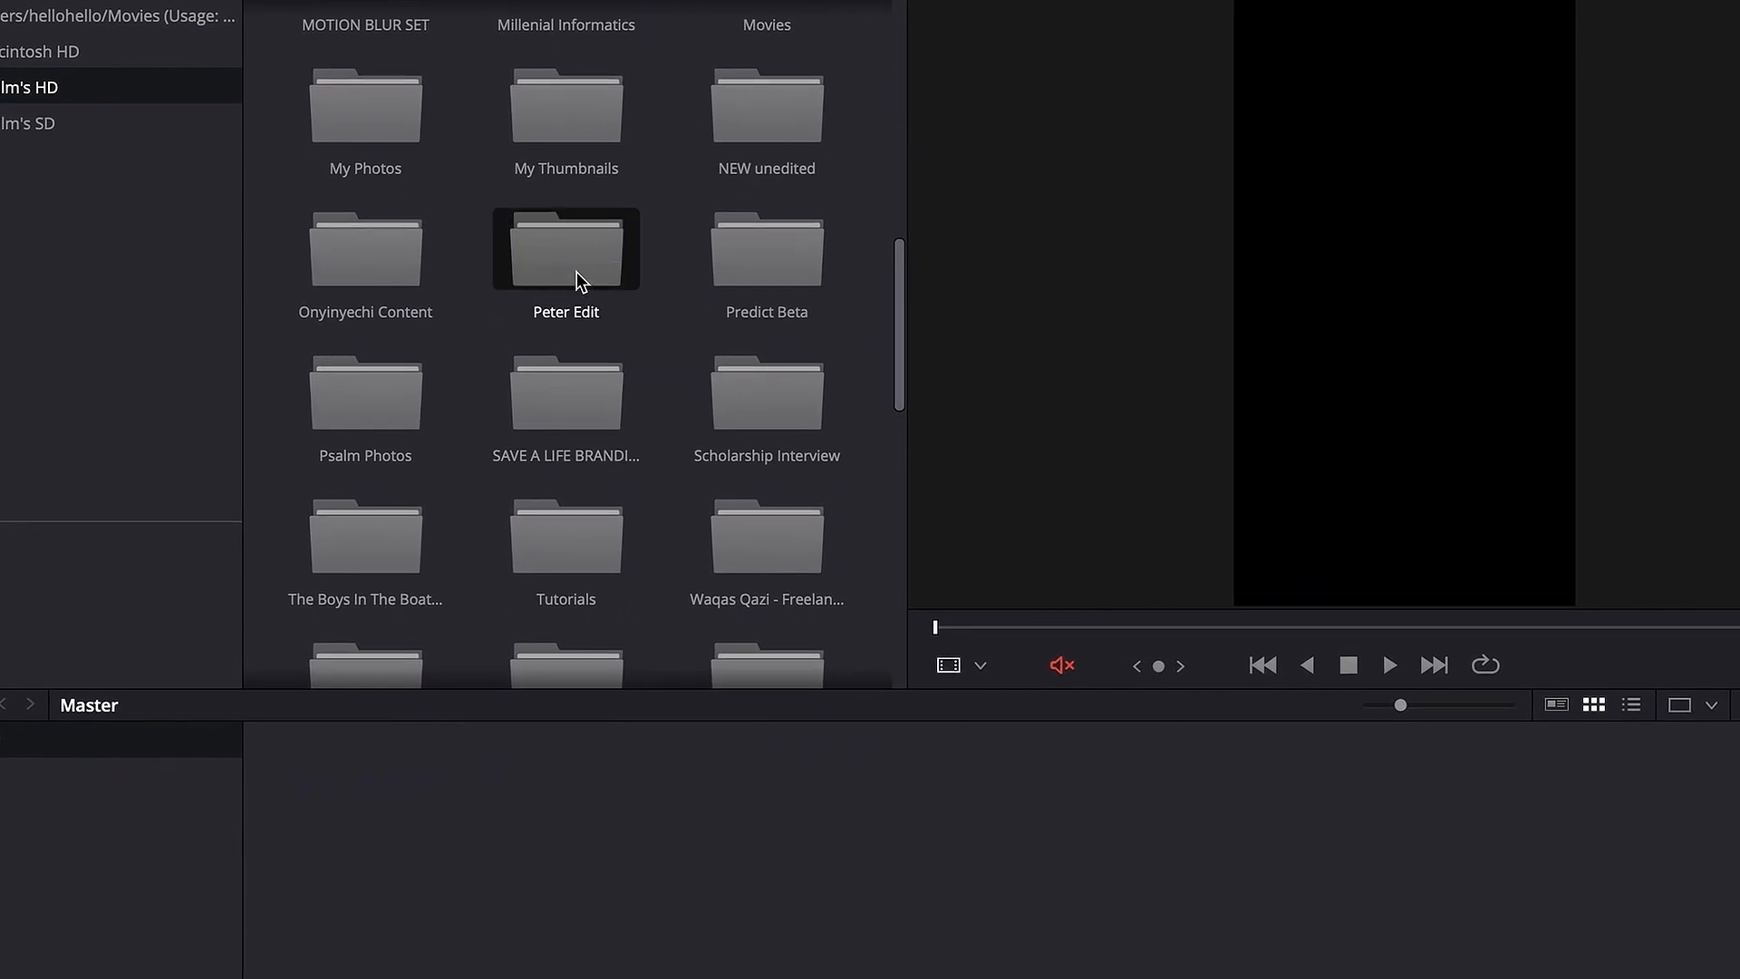
pyautogui.doubleClick(575, 273)
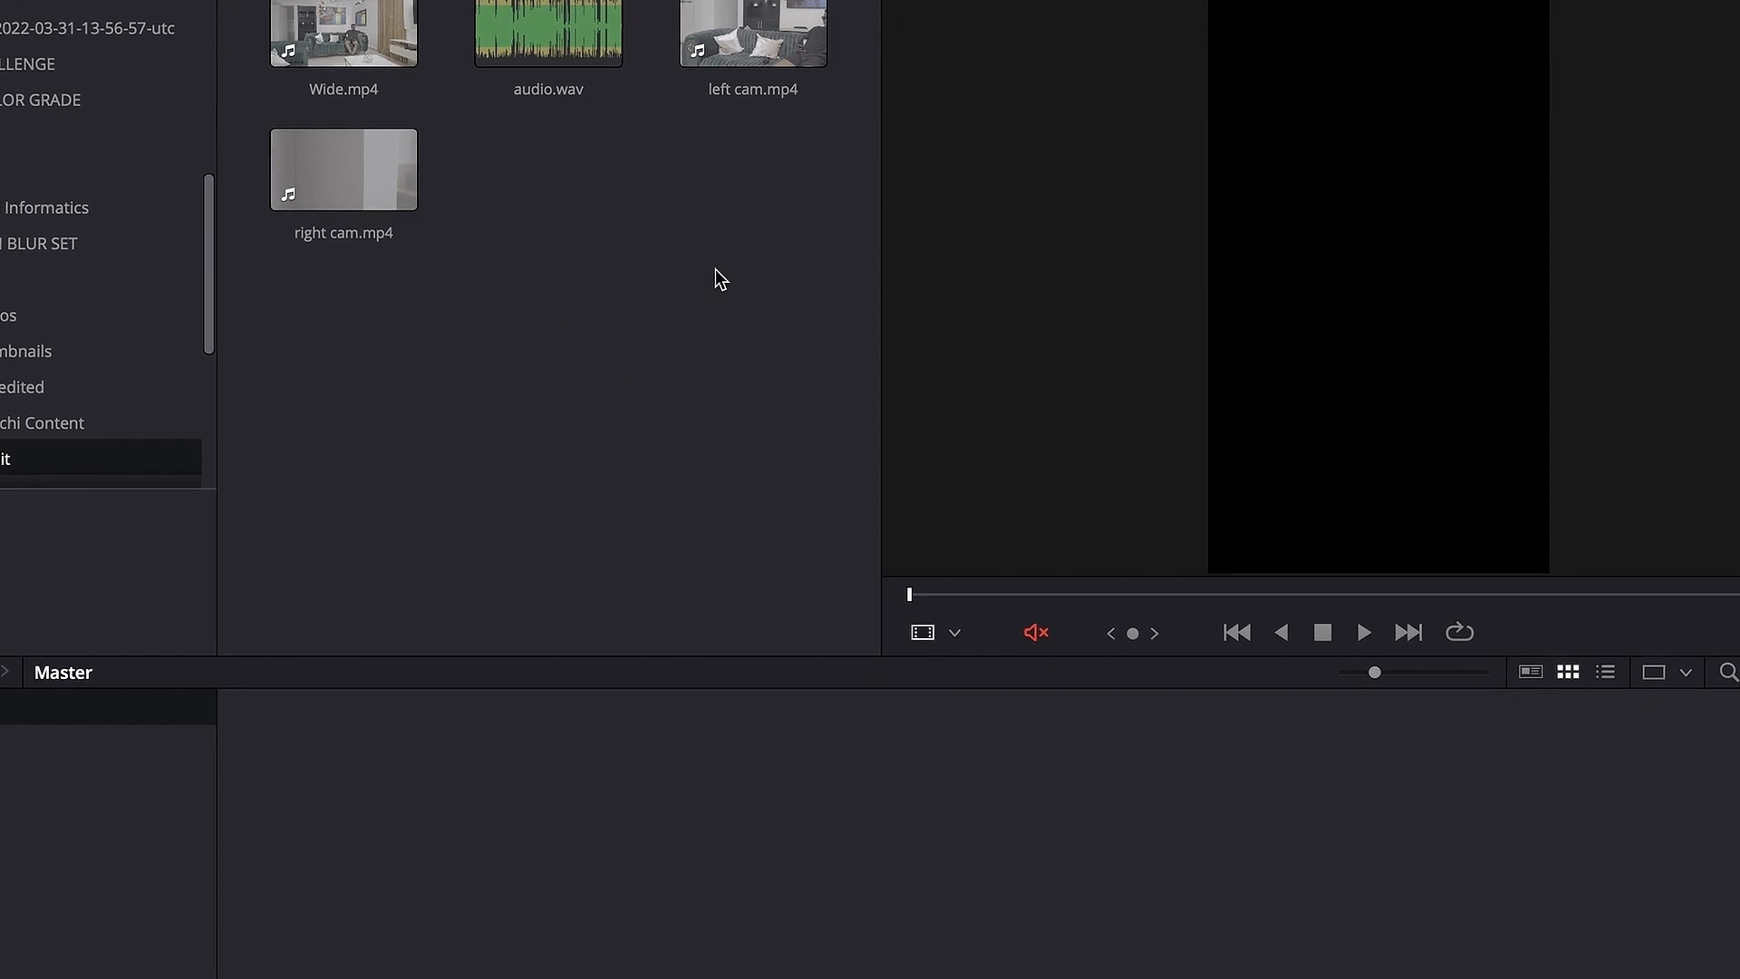
pyautogui.hotkey('ctrl', 'a')
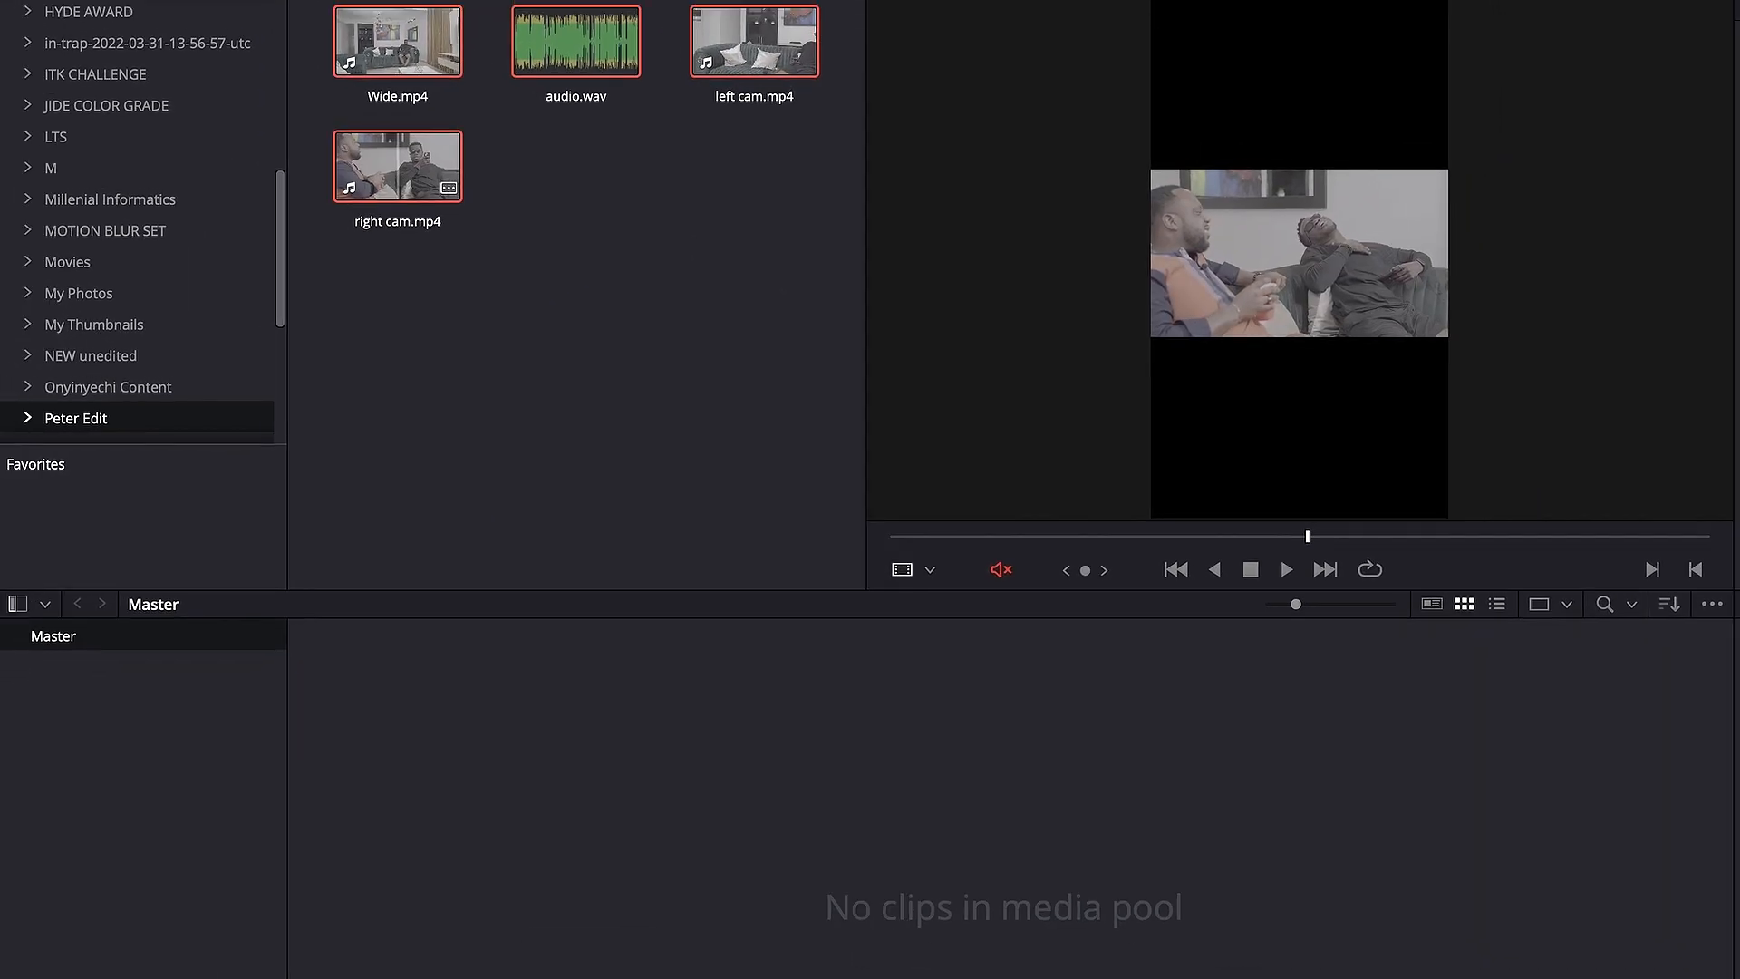
pyautogui.moveTo(399, 165); pyautogui.dragTo(580, 771)
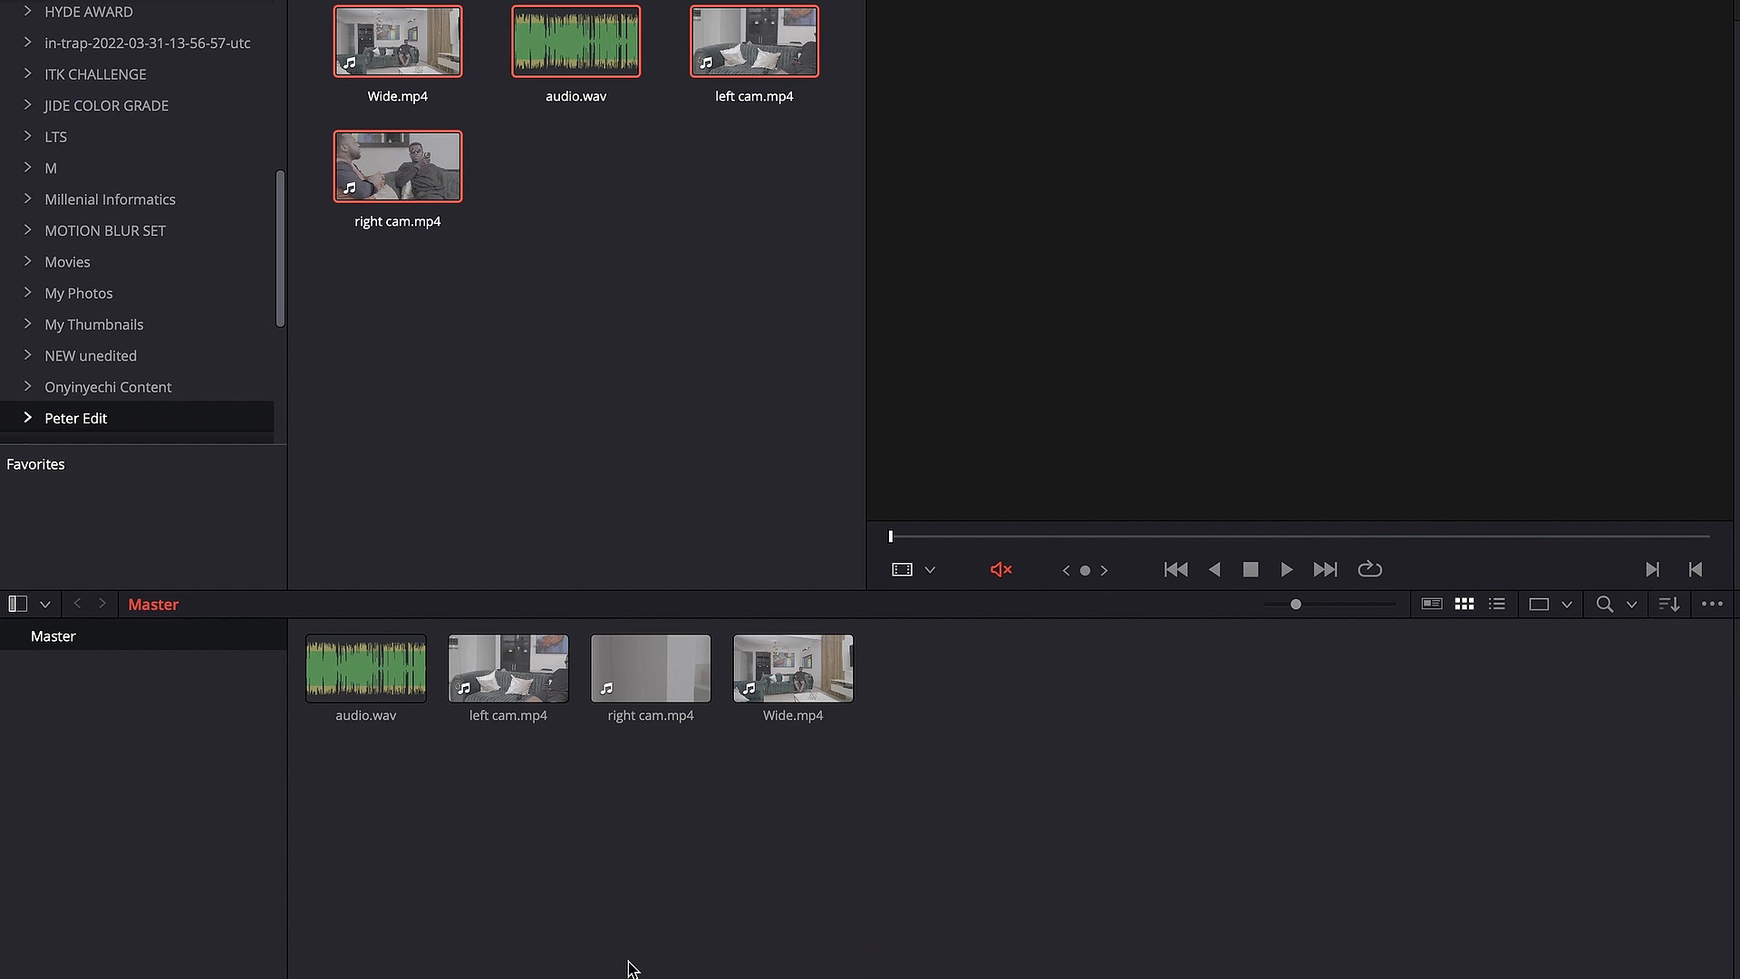
# - View the Cut page, then on the Edit page create a timeline with audio.wav placed at its start
pyautogui.click(835, 956)
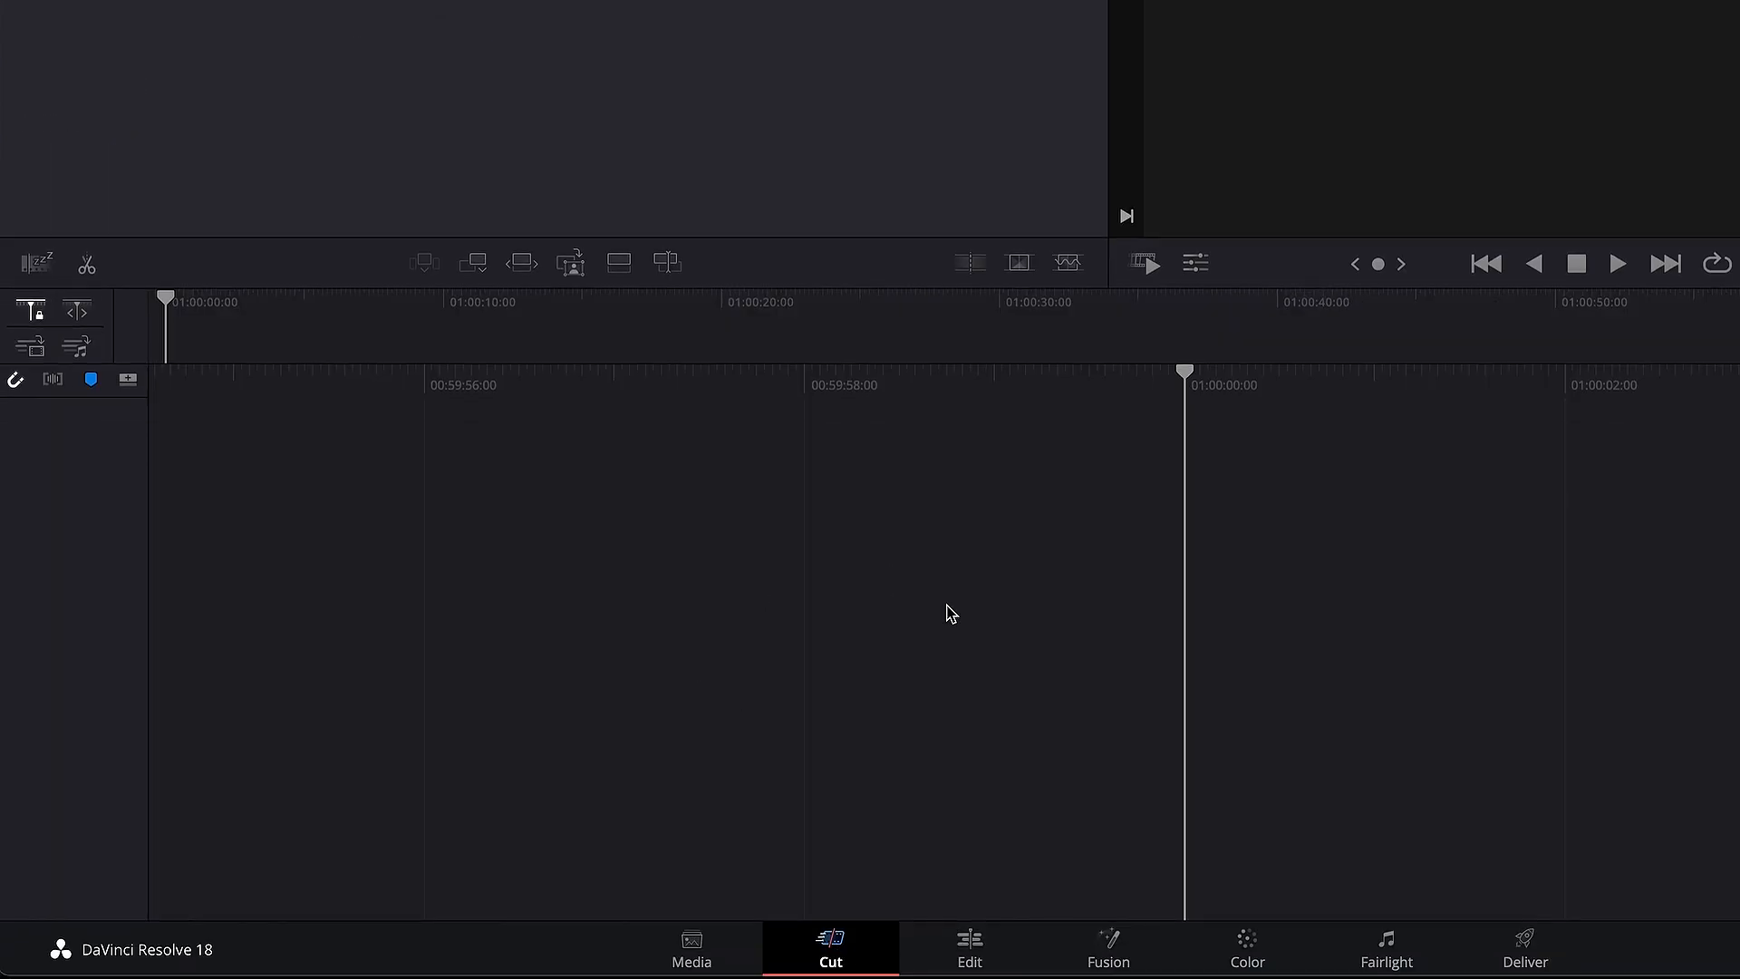
pyautogui.click(970, 945)
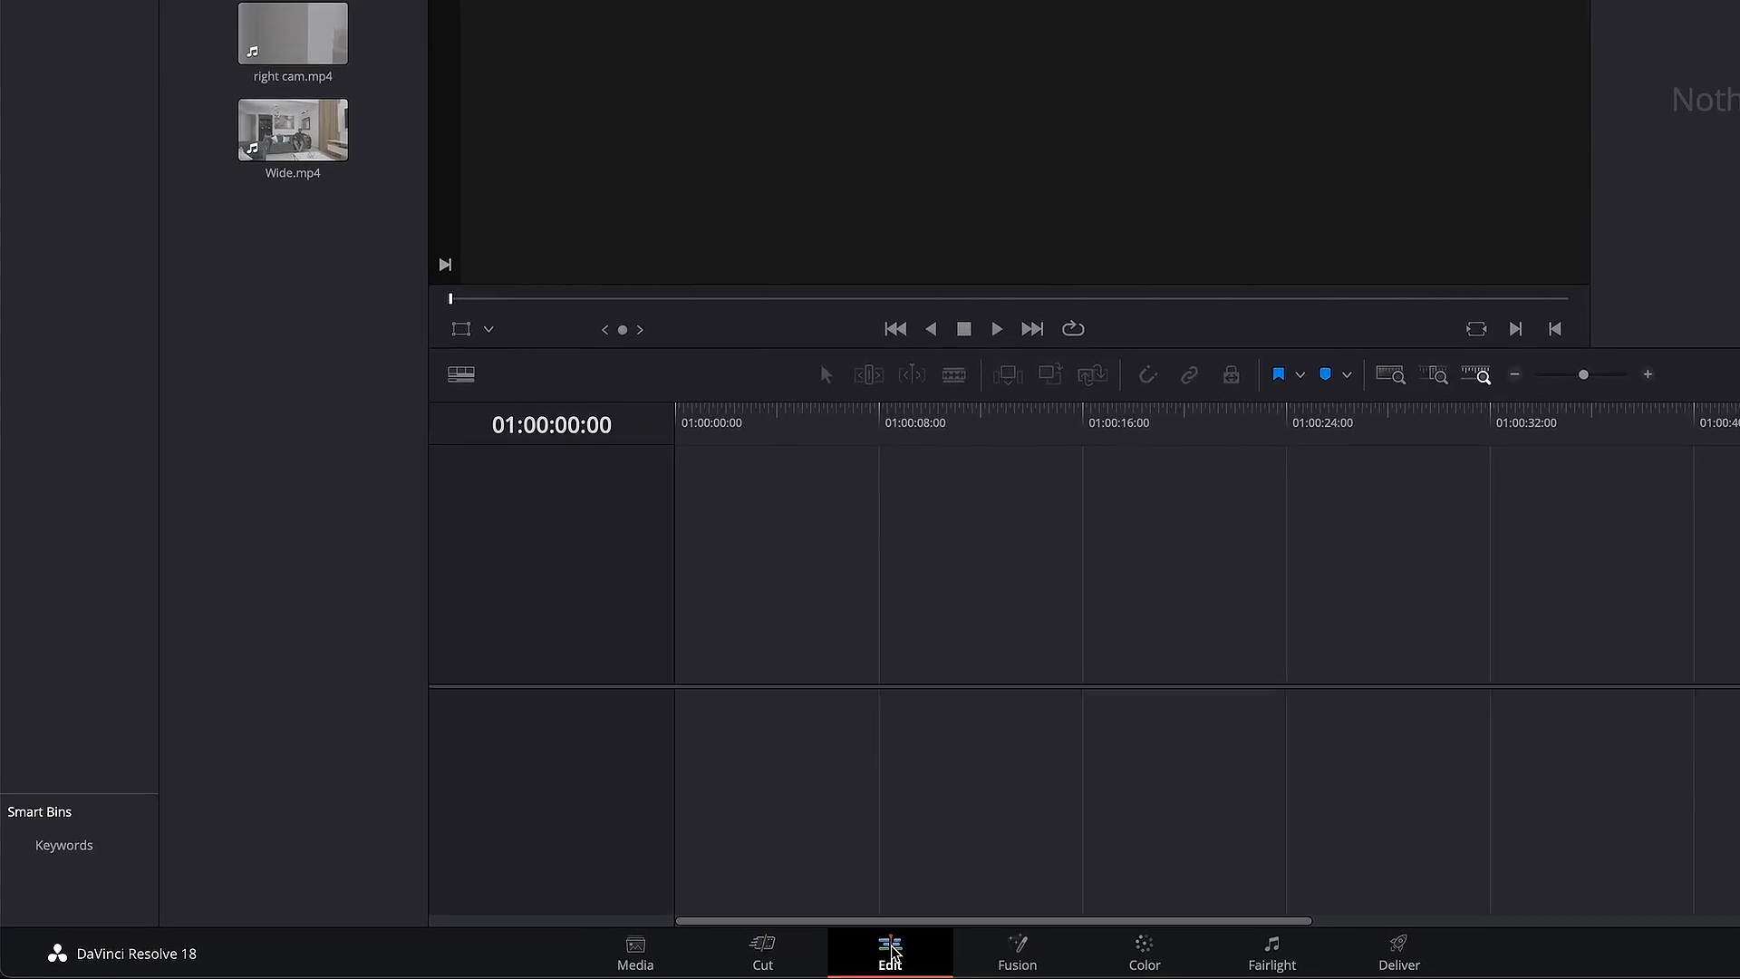
pyautogui.moveTo(259, 5); pyautogui.dragTo(707, 744)
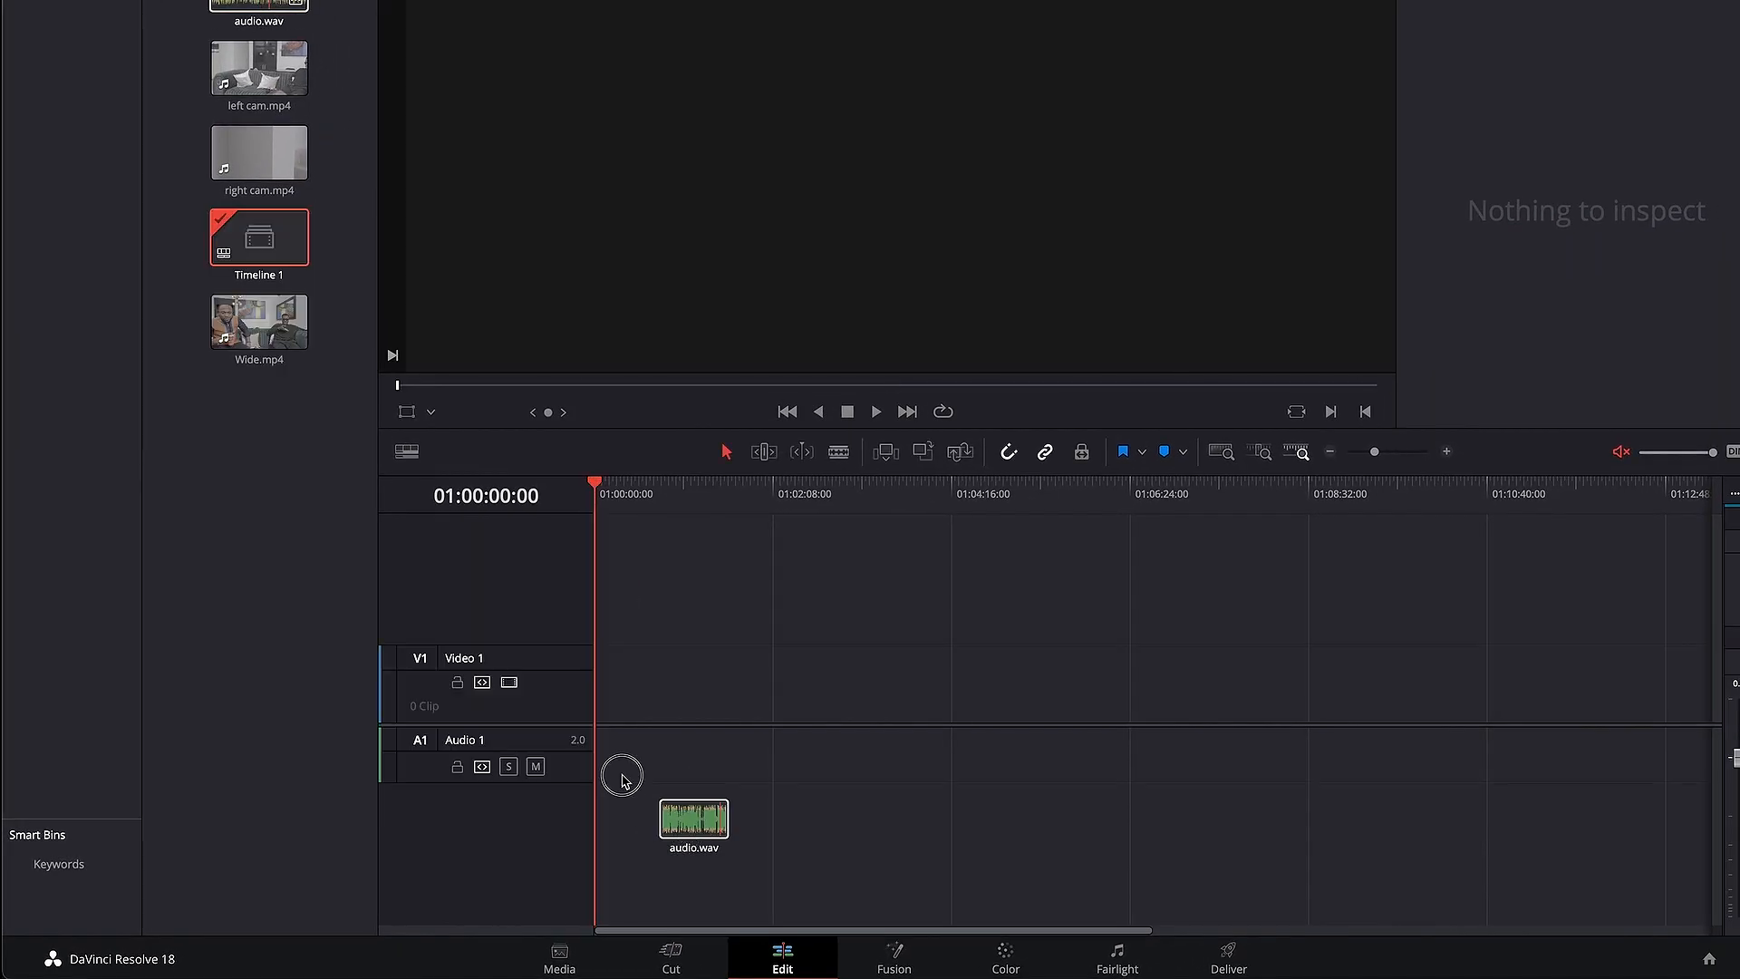
pyautogui.moveTo(622, 780); pyautogui.dragTo(621, 777)
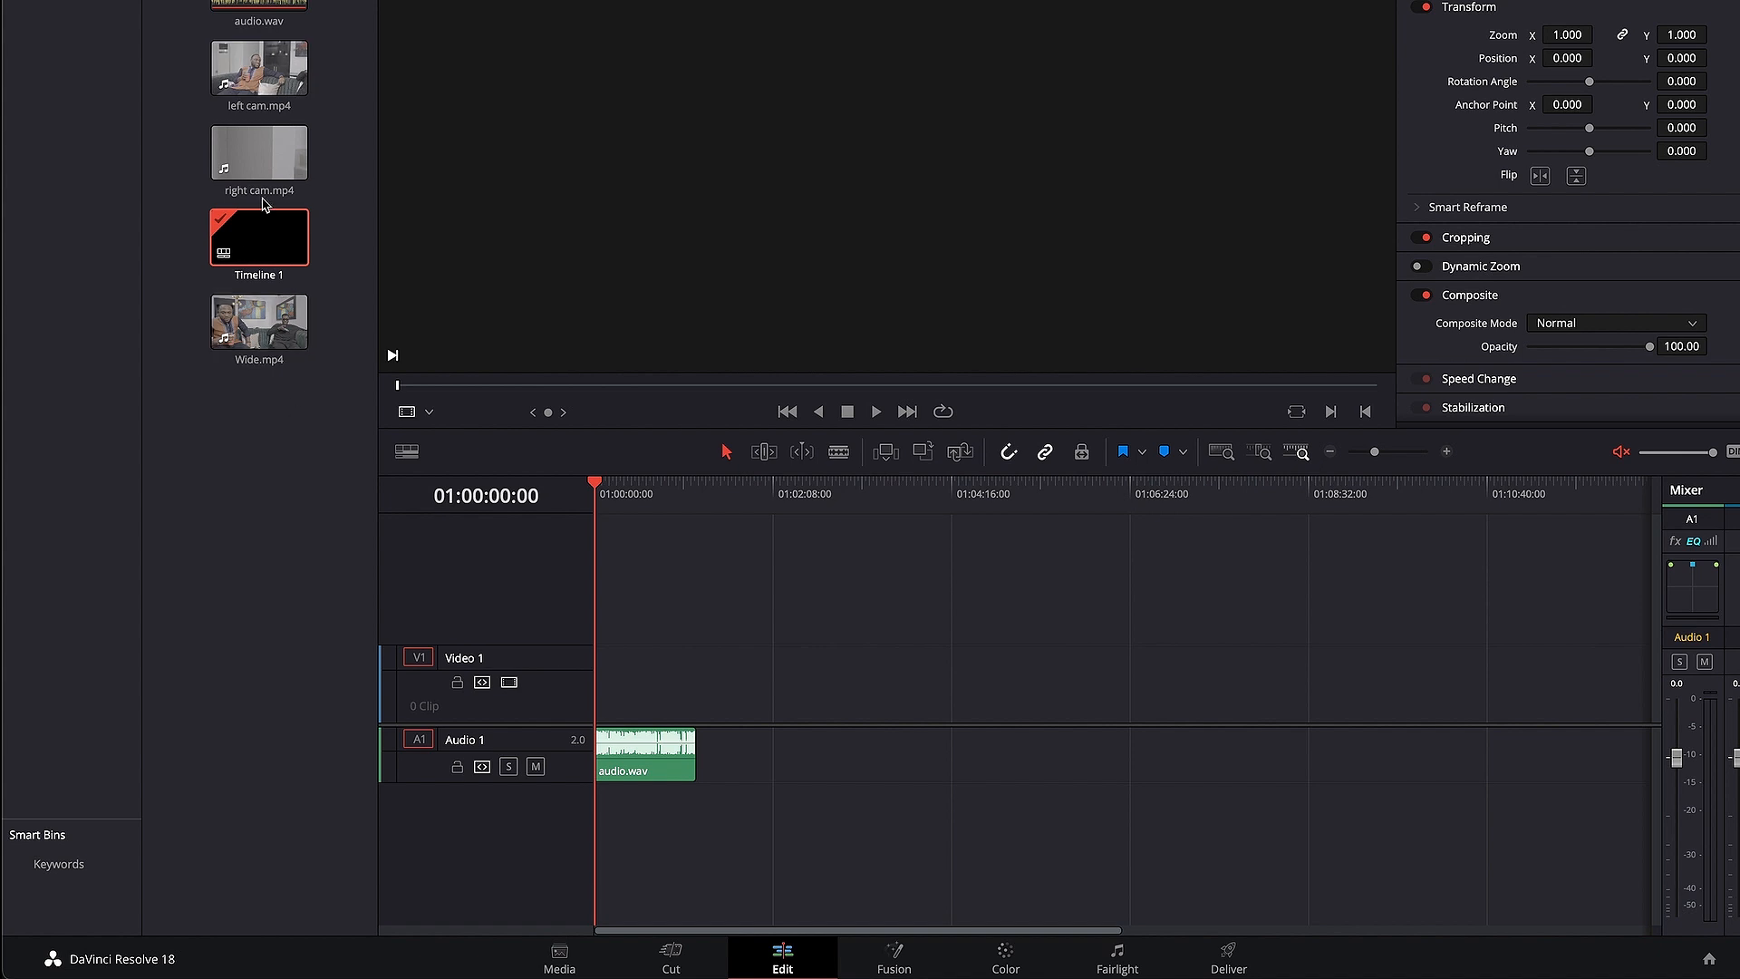
# - Move the audio.wav clip down to the Audio 4 track, keeping it at the timeline start
pyautogui.moveTo(639, 771); pyautogui.dragTo(645, 904)
pyautogui.scroll(-2, 660, 846)
pyautogui.scroll(1, 660, 846)
pyautogui.scroll(-1, 659, 847)
pyautogui.scroll(1, 634, 859)
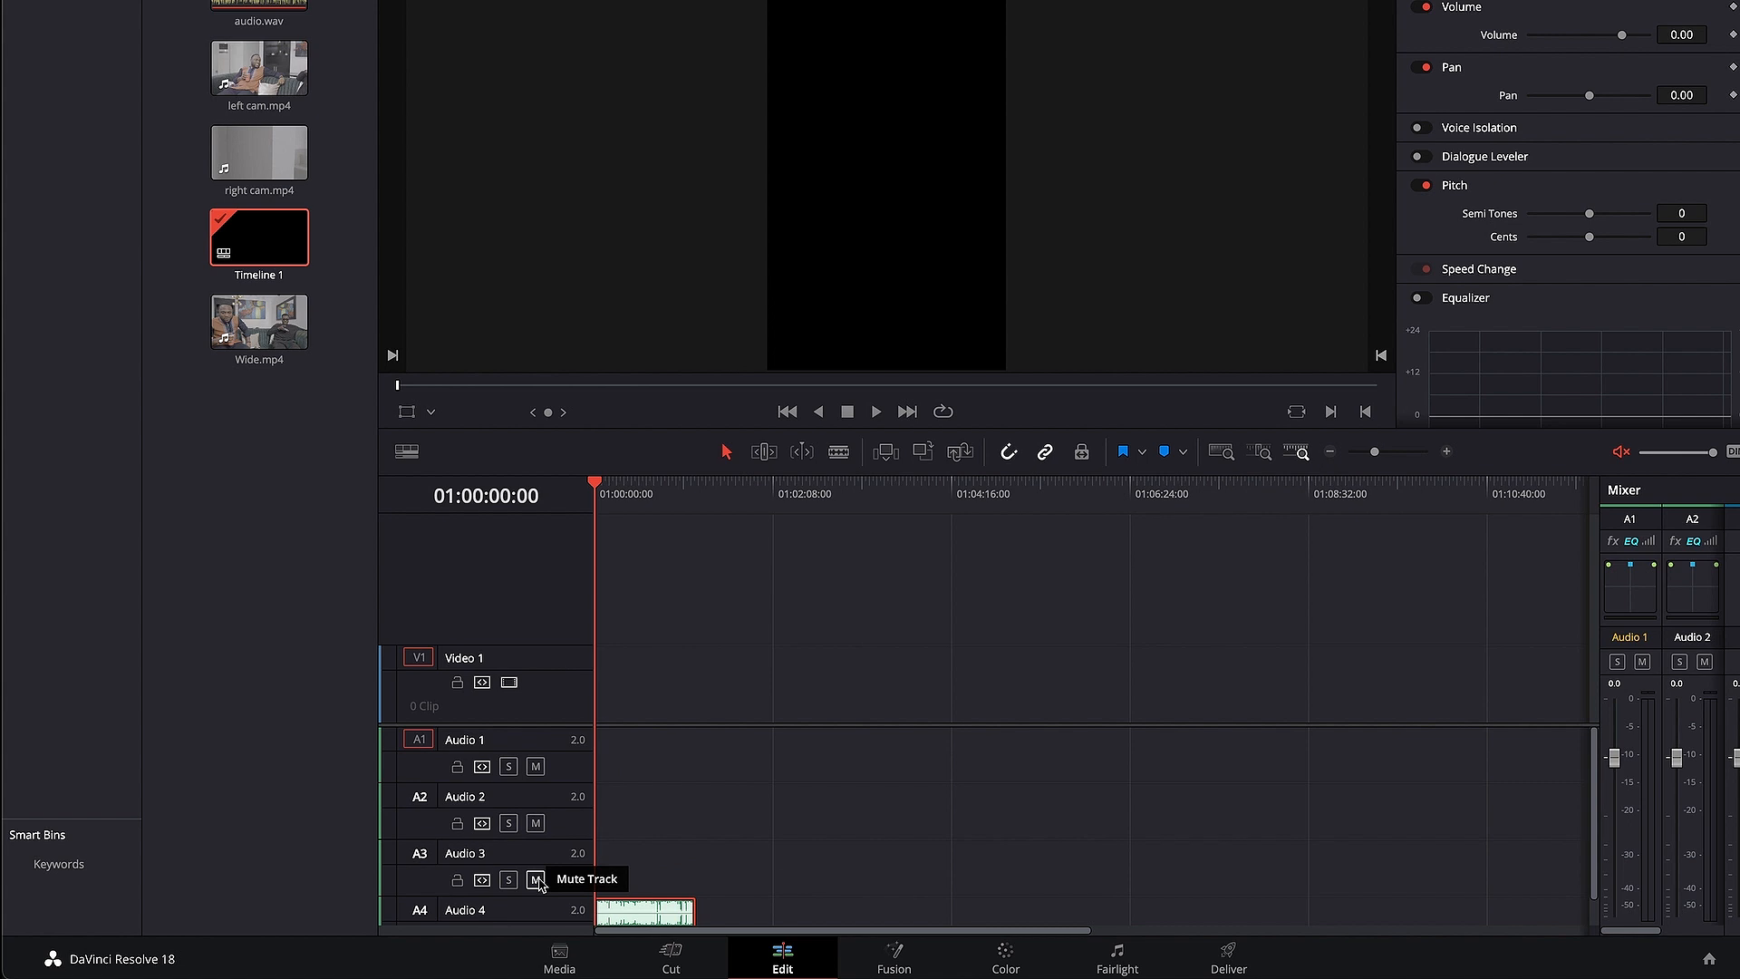
# - Stack Wide.mp4 on Video 1, left cam.mp4 on Video 2 and right cam.mp4 on Video 3 at the timeline start
pyautogui.moveTo(263, 325); pyautogui.dragTo(605, 721)
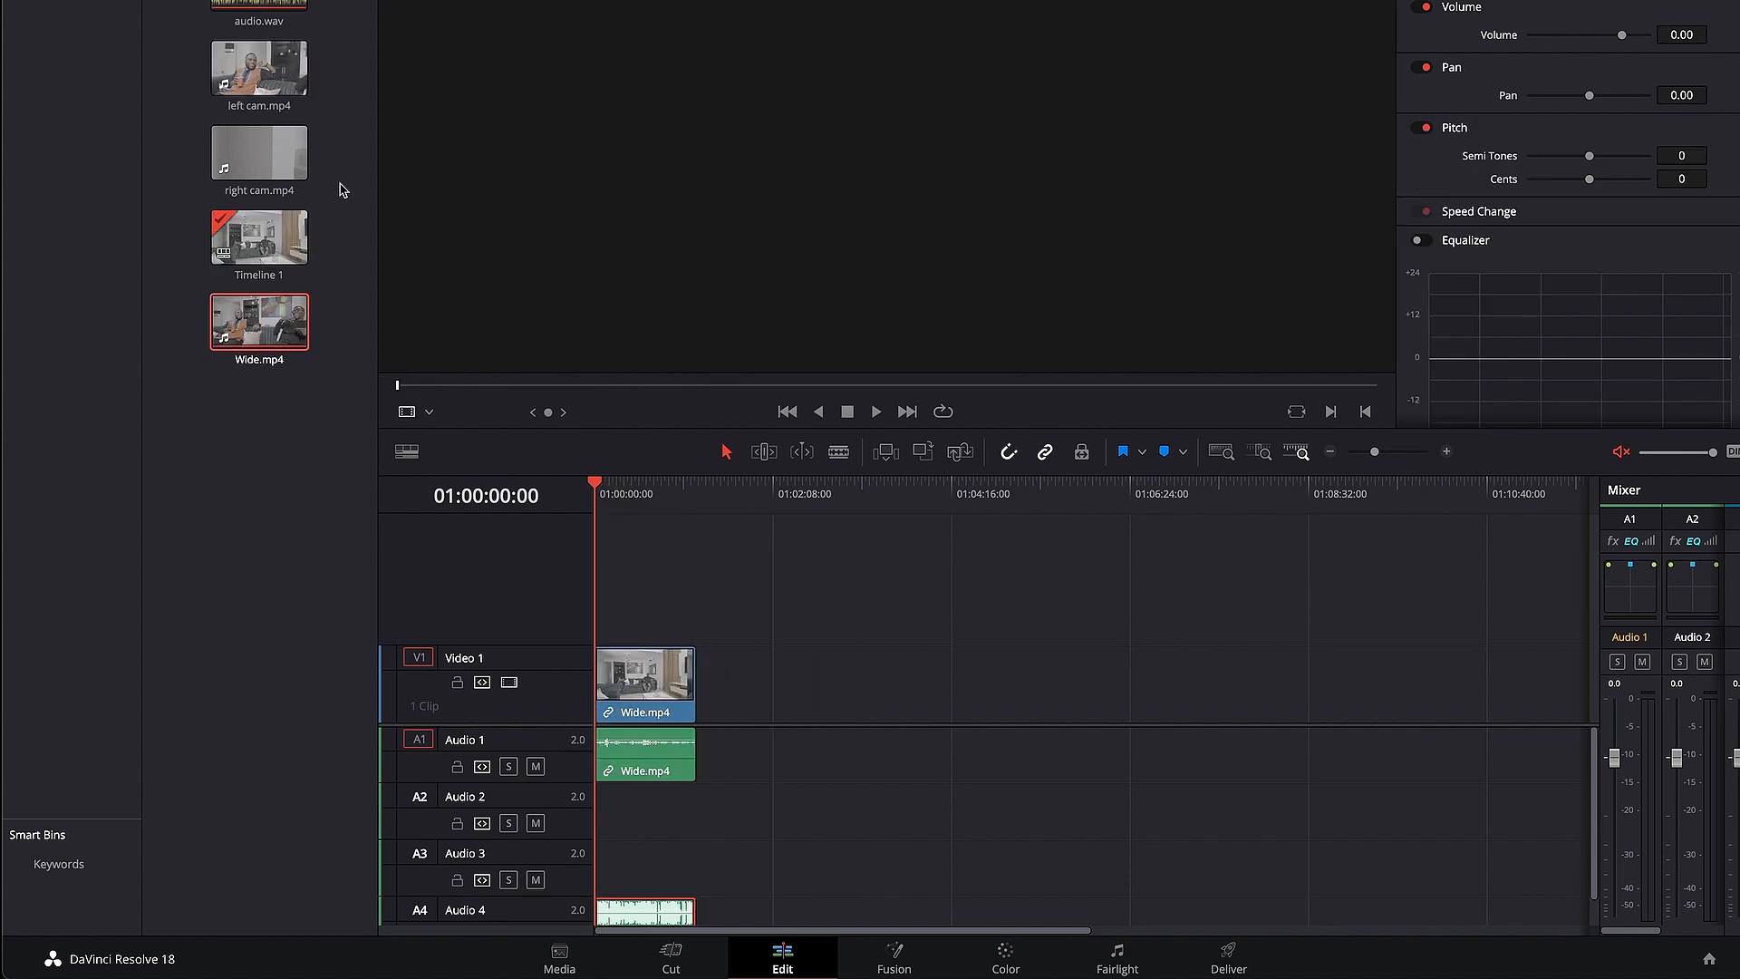
pyautogui.moveTo(258, 68); pyautogui.dragTo(602, 623)
pyautogui.moveTo(260, 152); pyautogui.dragTo(602, 530)
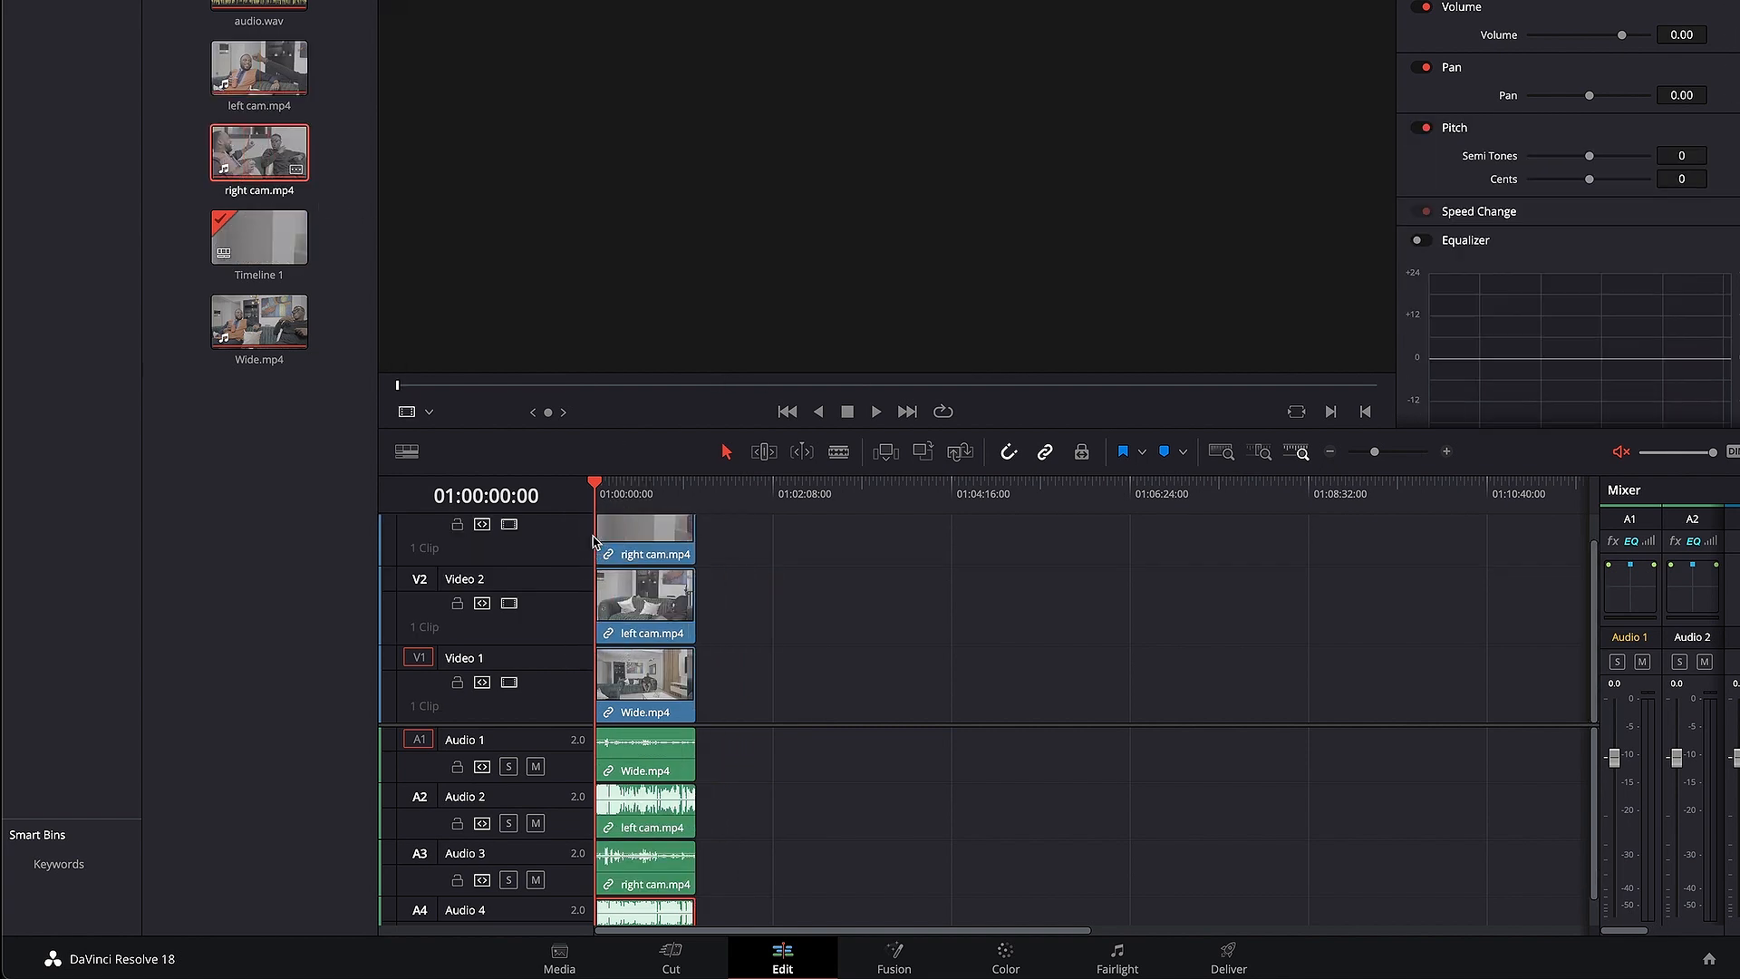
# - Examine the separate audio.wav recording and the camera clips' audio on the four audio tracks
pyautogui.click(647, 909)
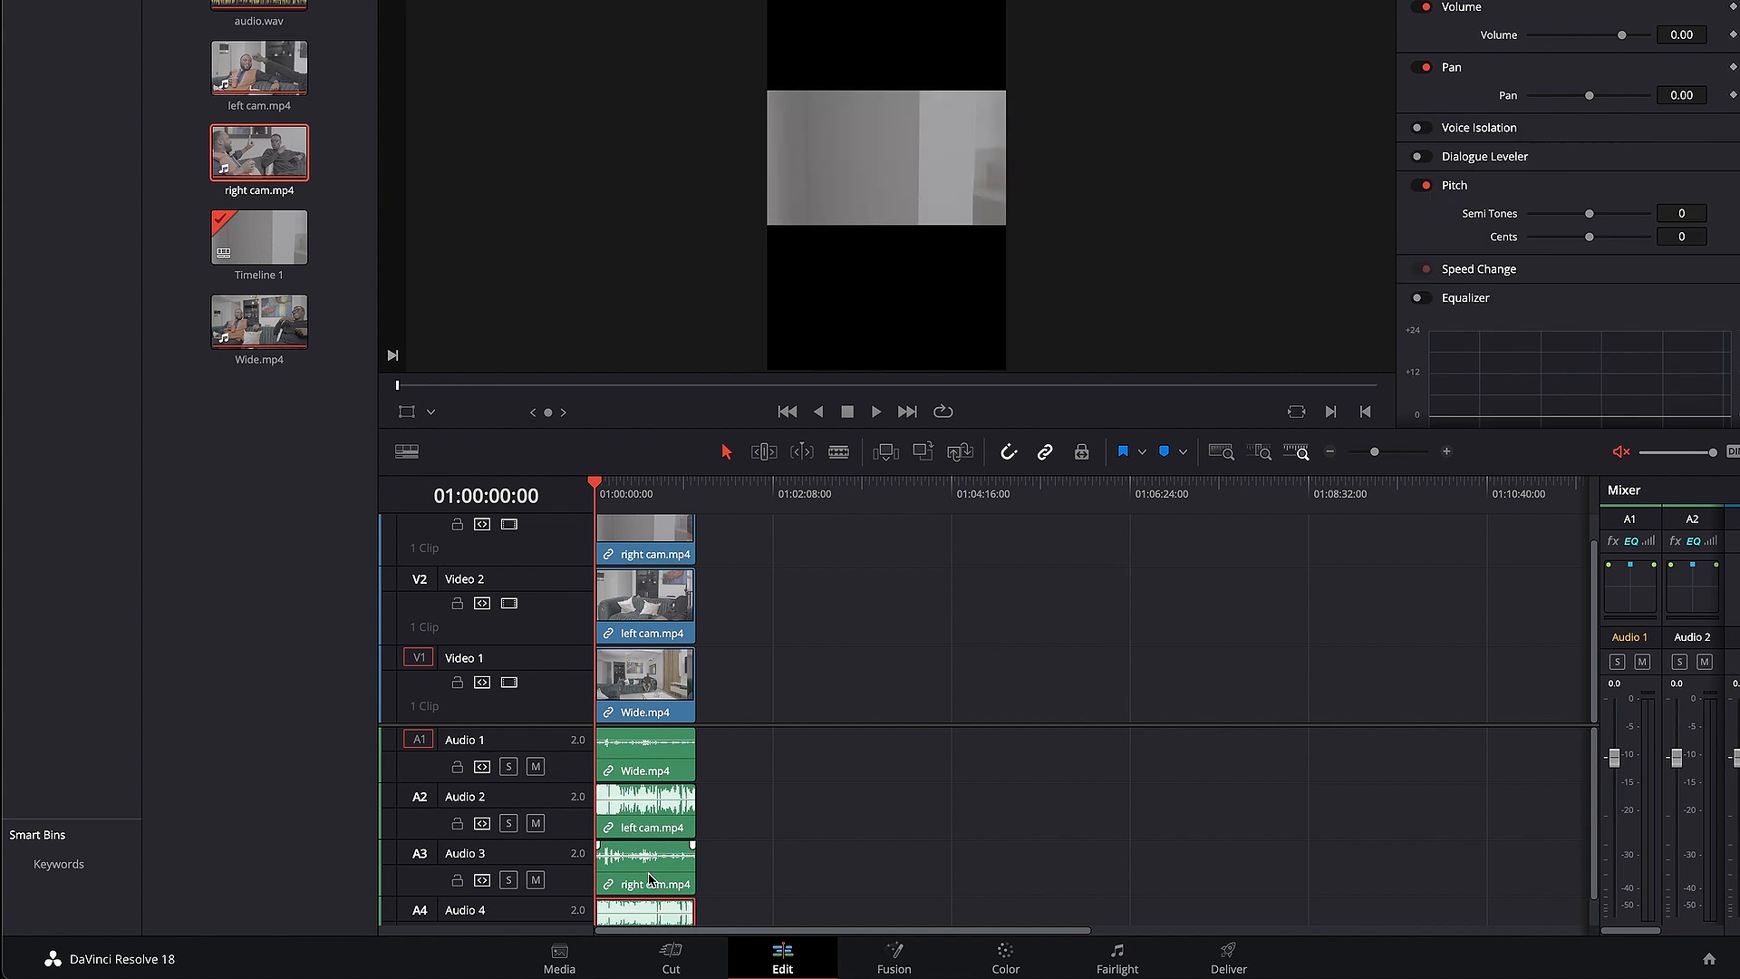
pyautogui.scroll(-1, 635, 906)
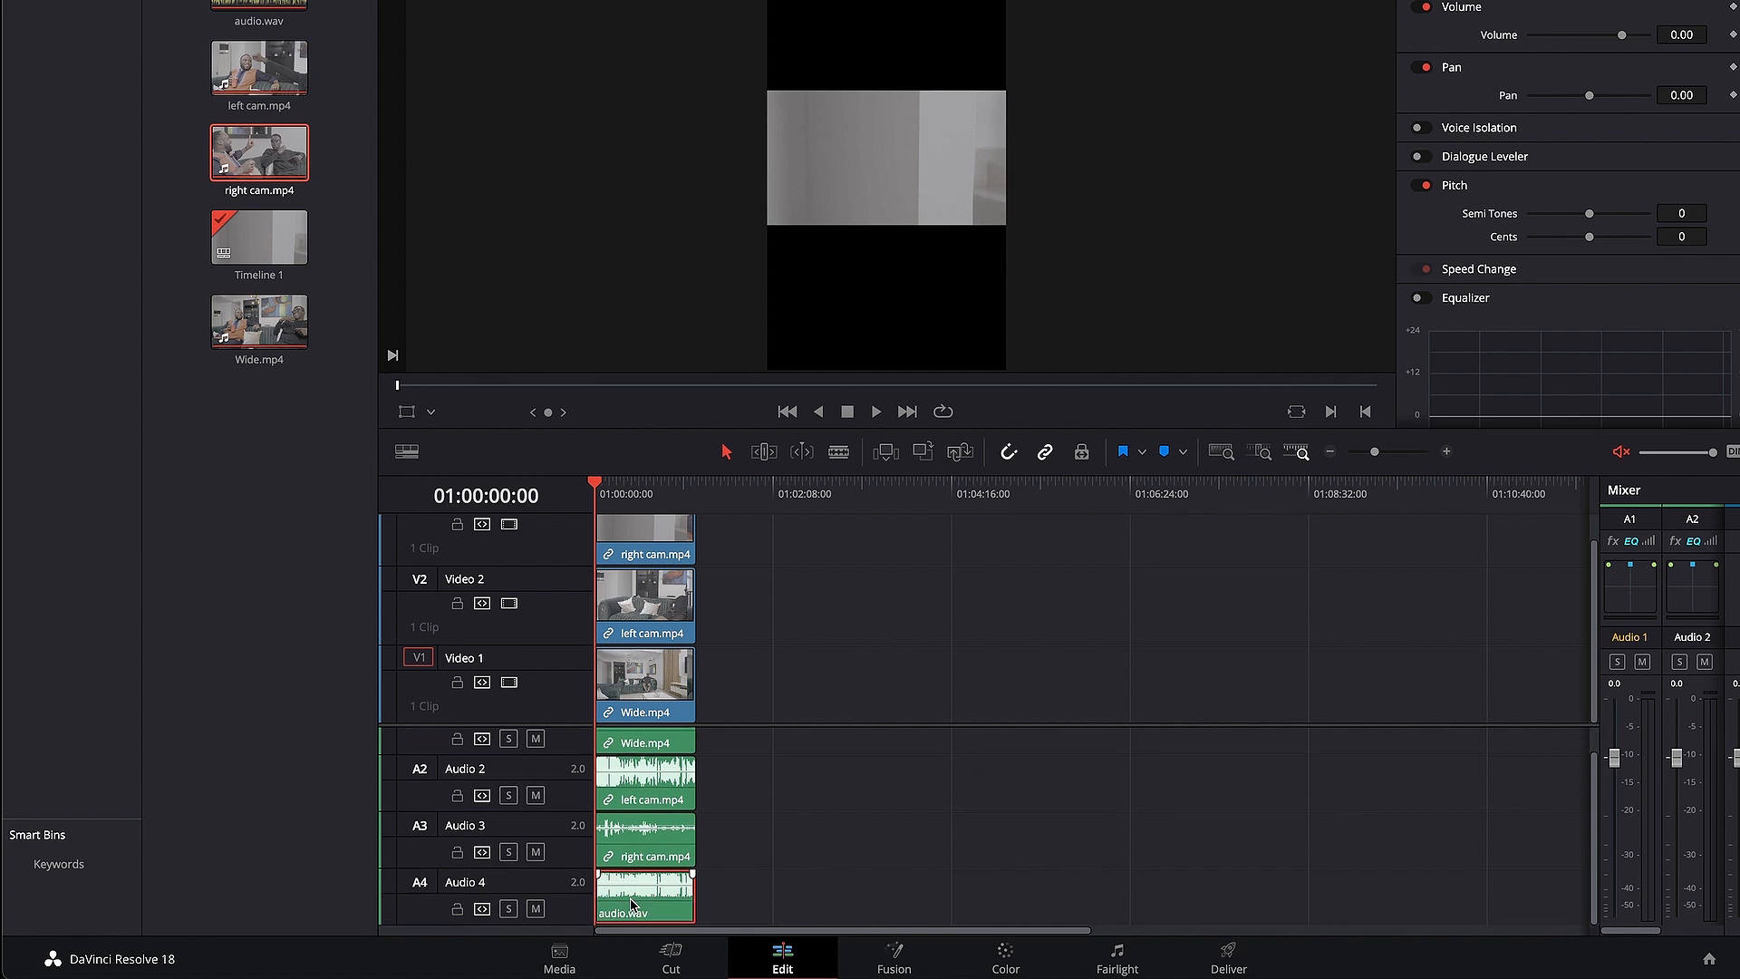
pyautogui.click(653, 838)
pyautogui.click(649, 798)
pyautogui.click(645, 741)
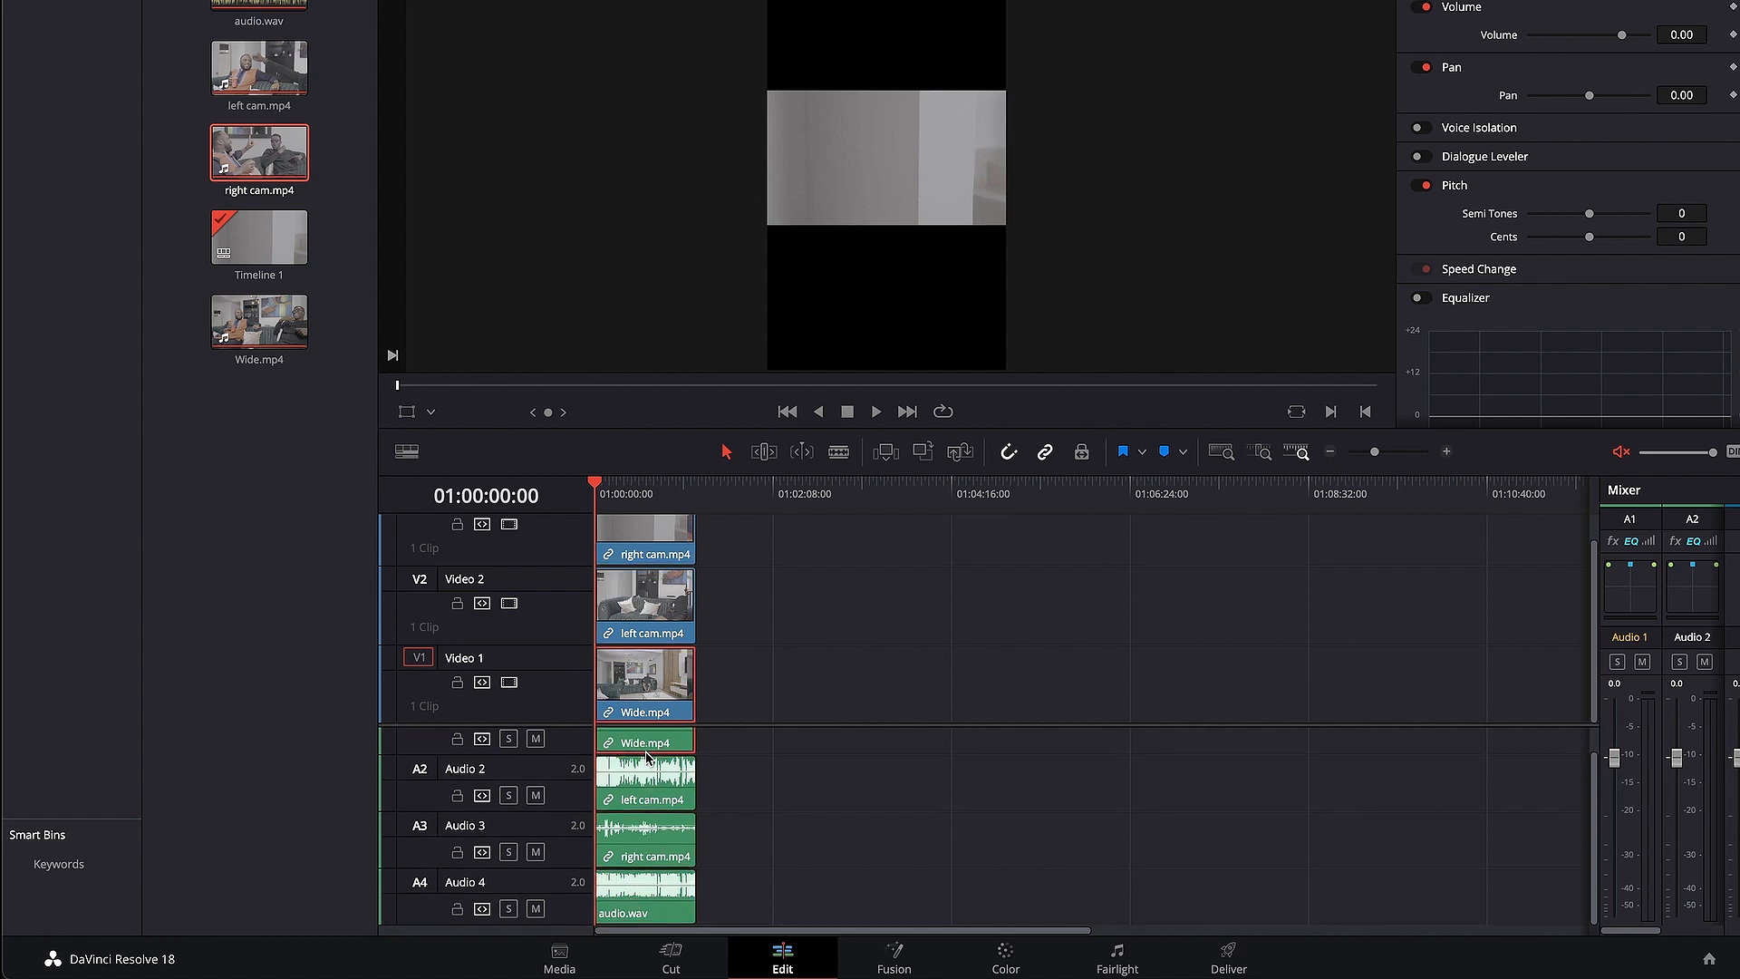
pyautogui.scroll(1, 645, 770)
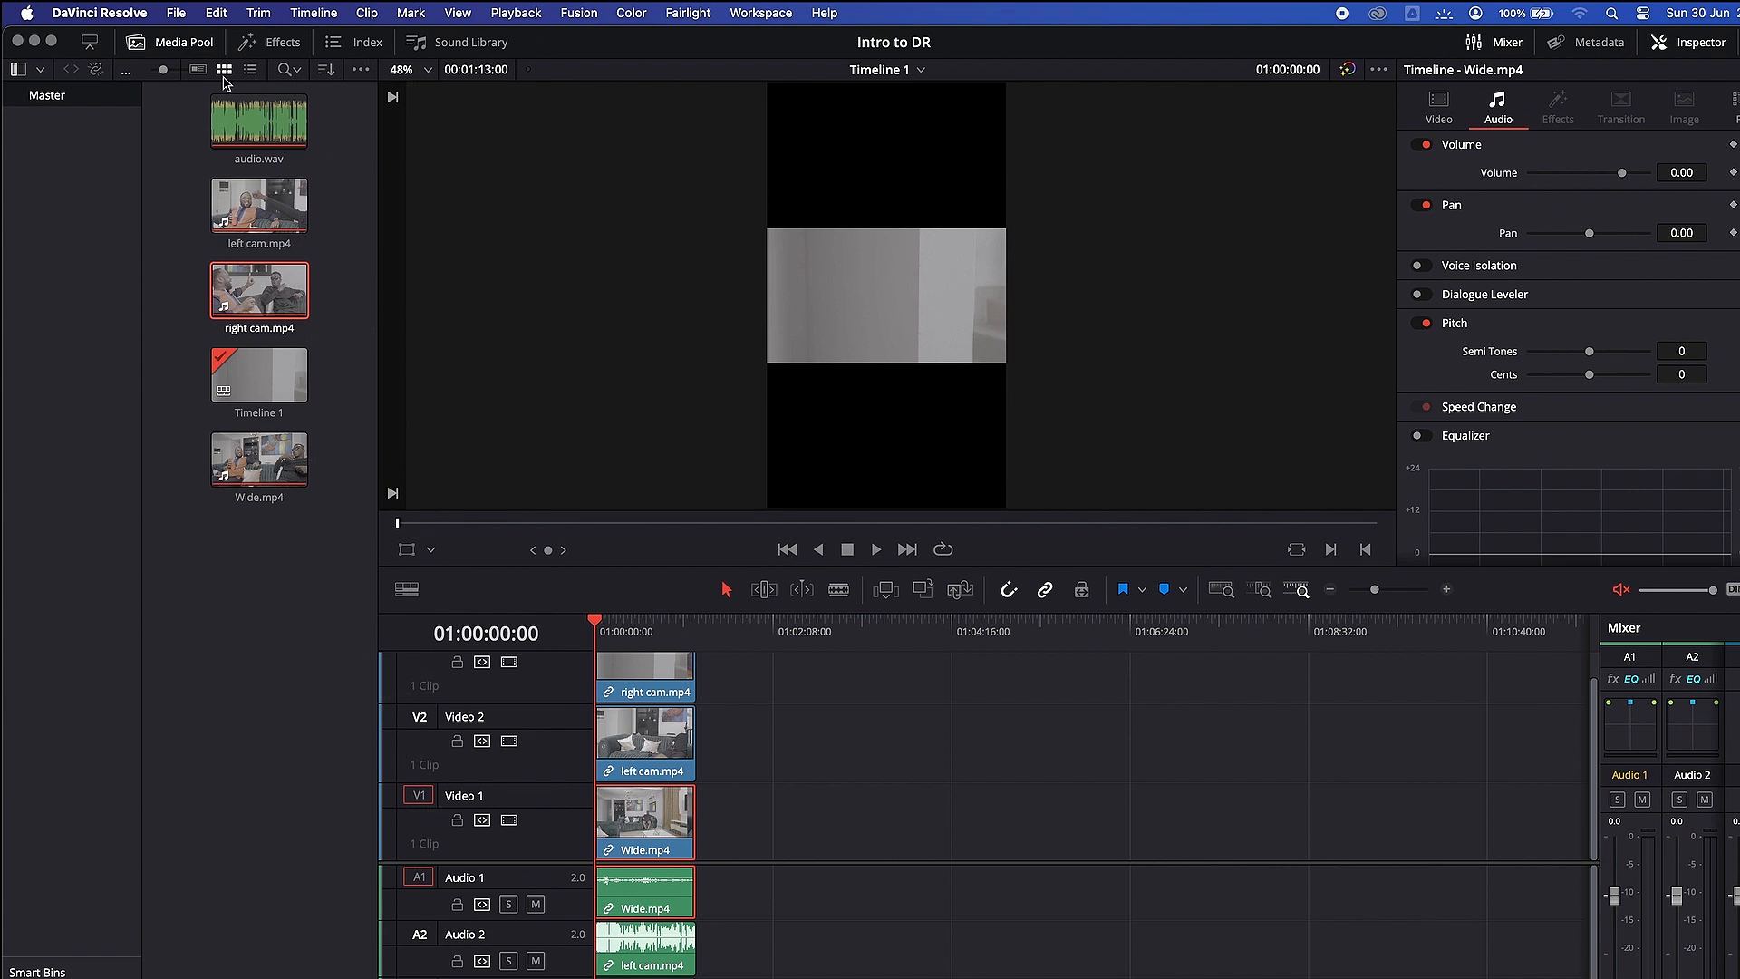
# - Turn off vertical resolution in the project settings and save the change
pyautogui.click(178, 14)
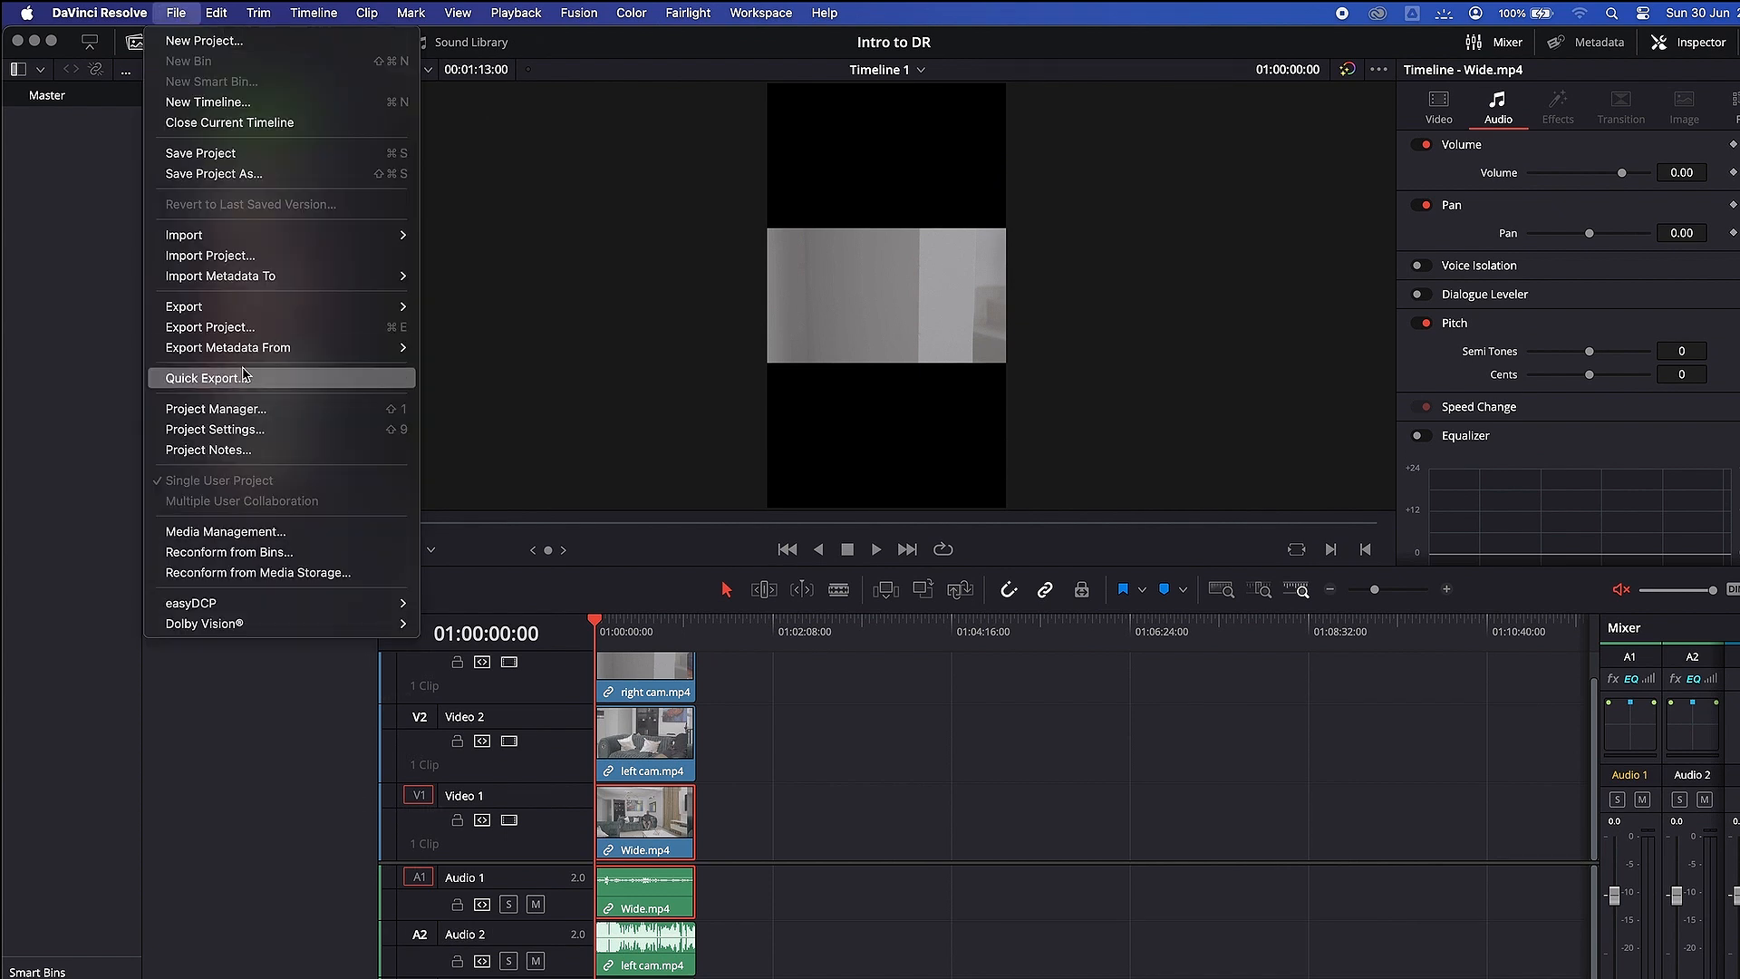
pyautogui.click(234, 430)
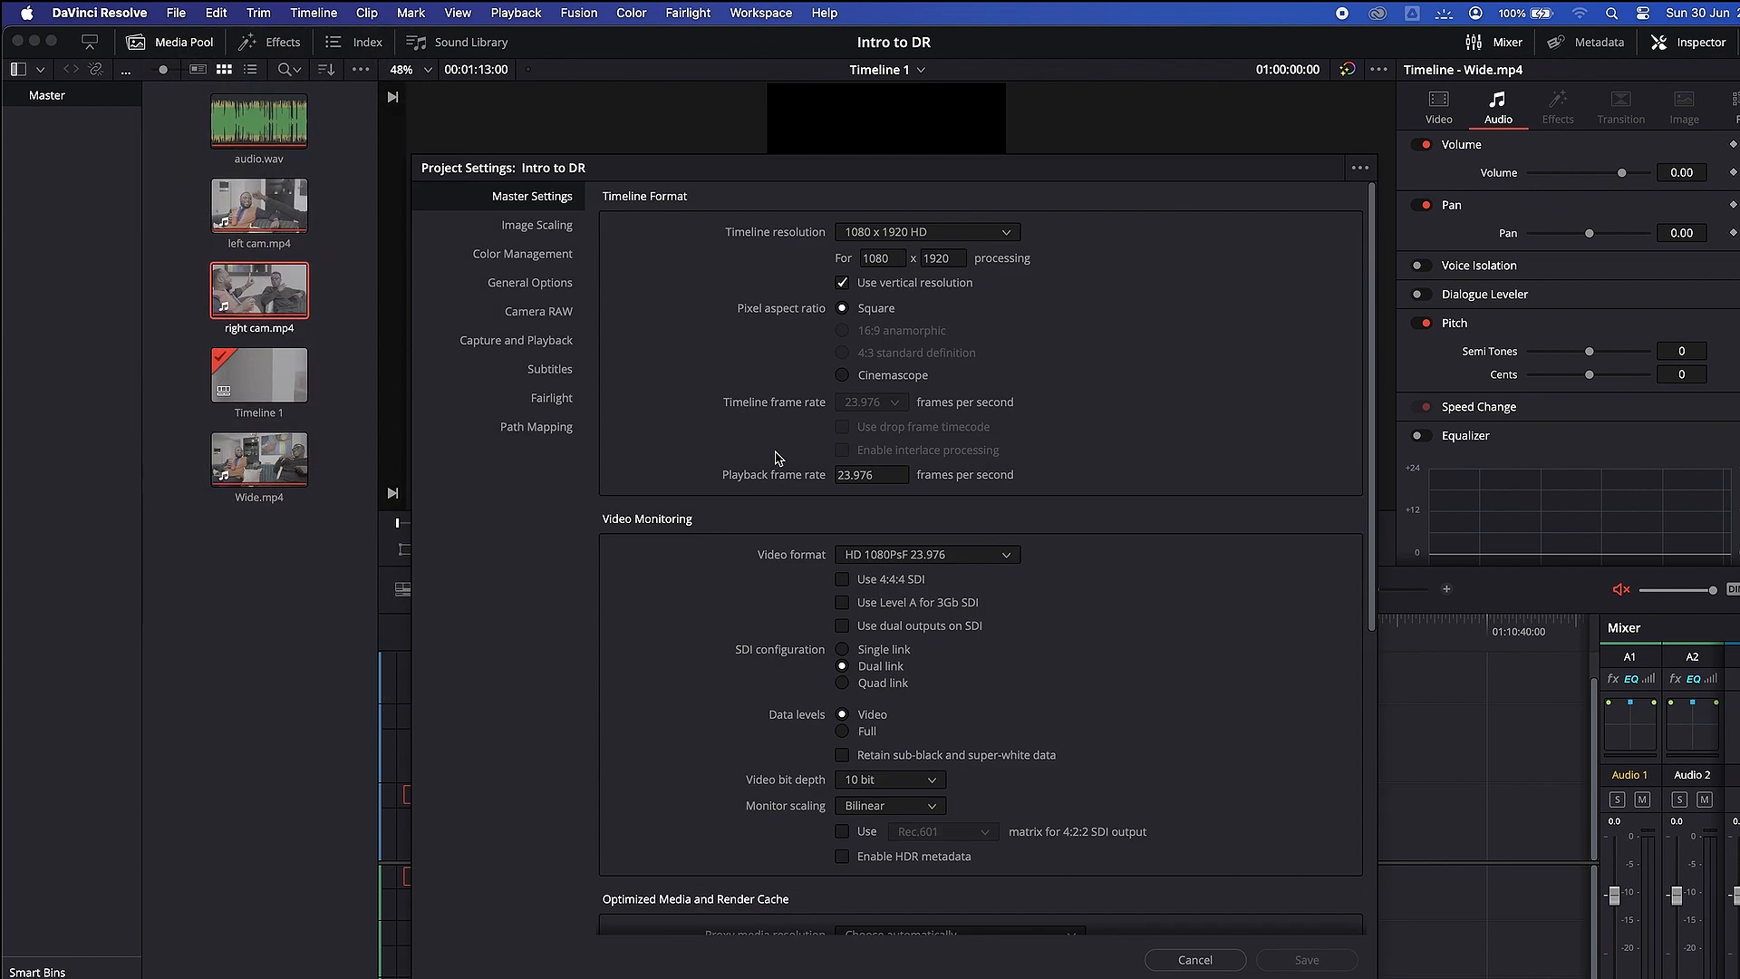
pyautogui.click(843, 285)
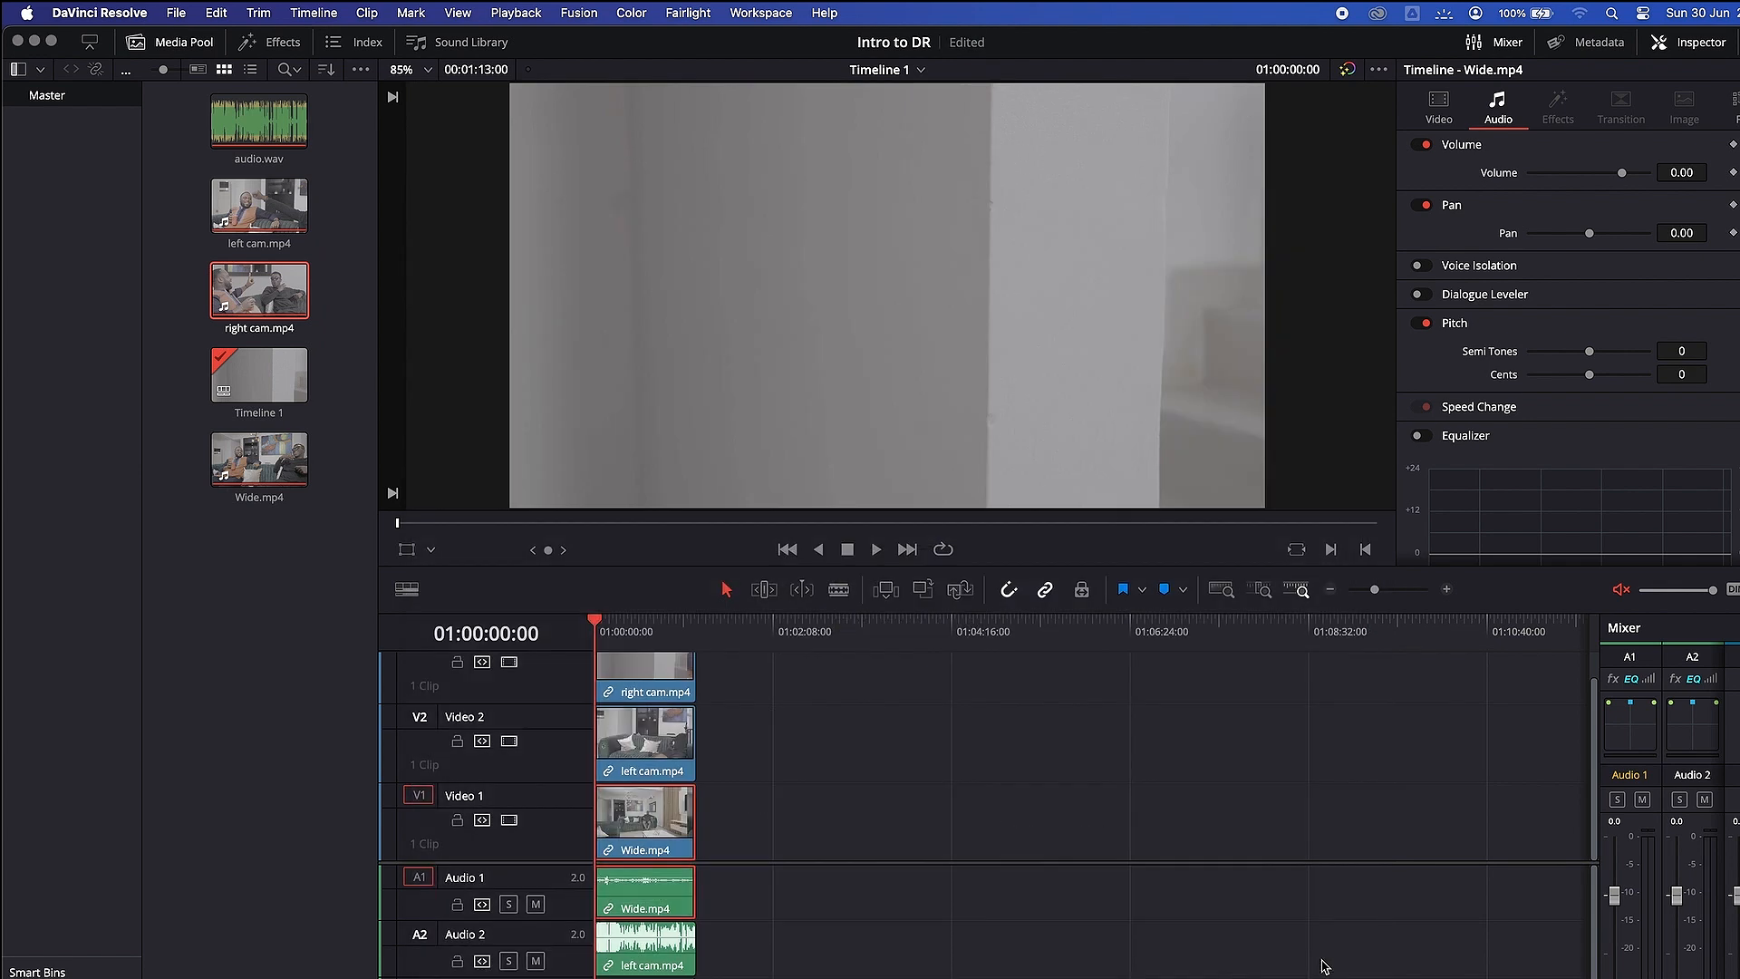
# - Move the playhead to 01:00:36:16 and collapse the Audio 1, Audio 2 and Audio 3 tracks to minimal height
pyautogui.click(646, 632)
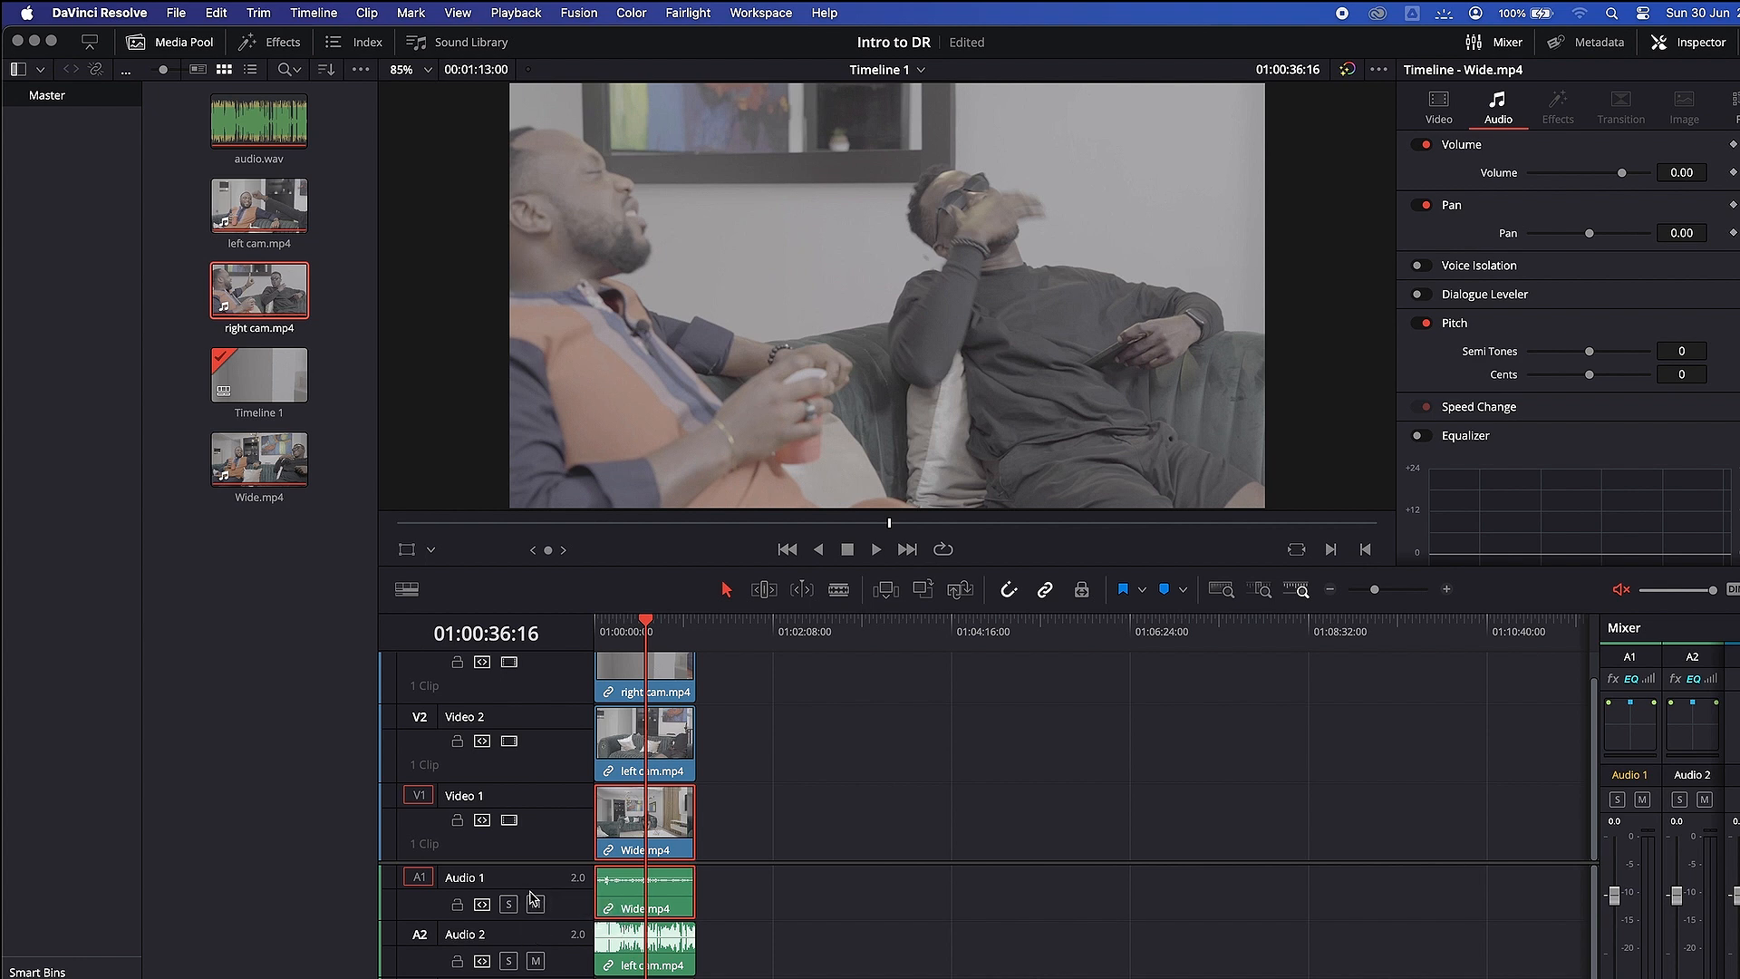
pyautogui.moveTo(518, 920); pyautogui.dragTo(519, 861)
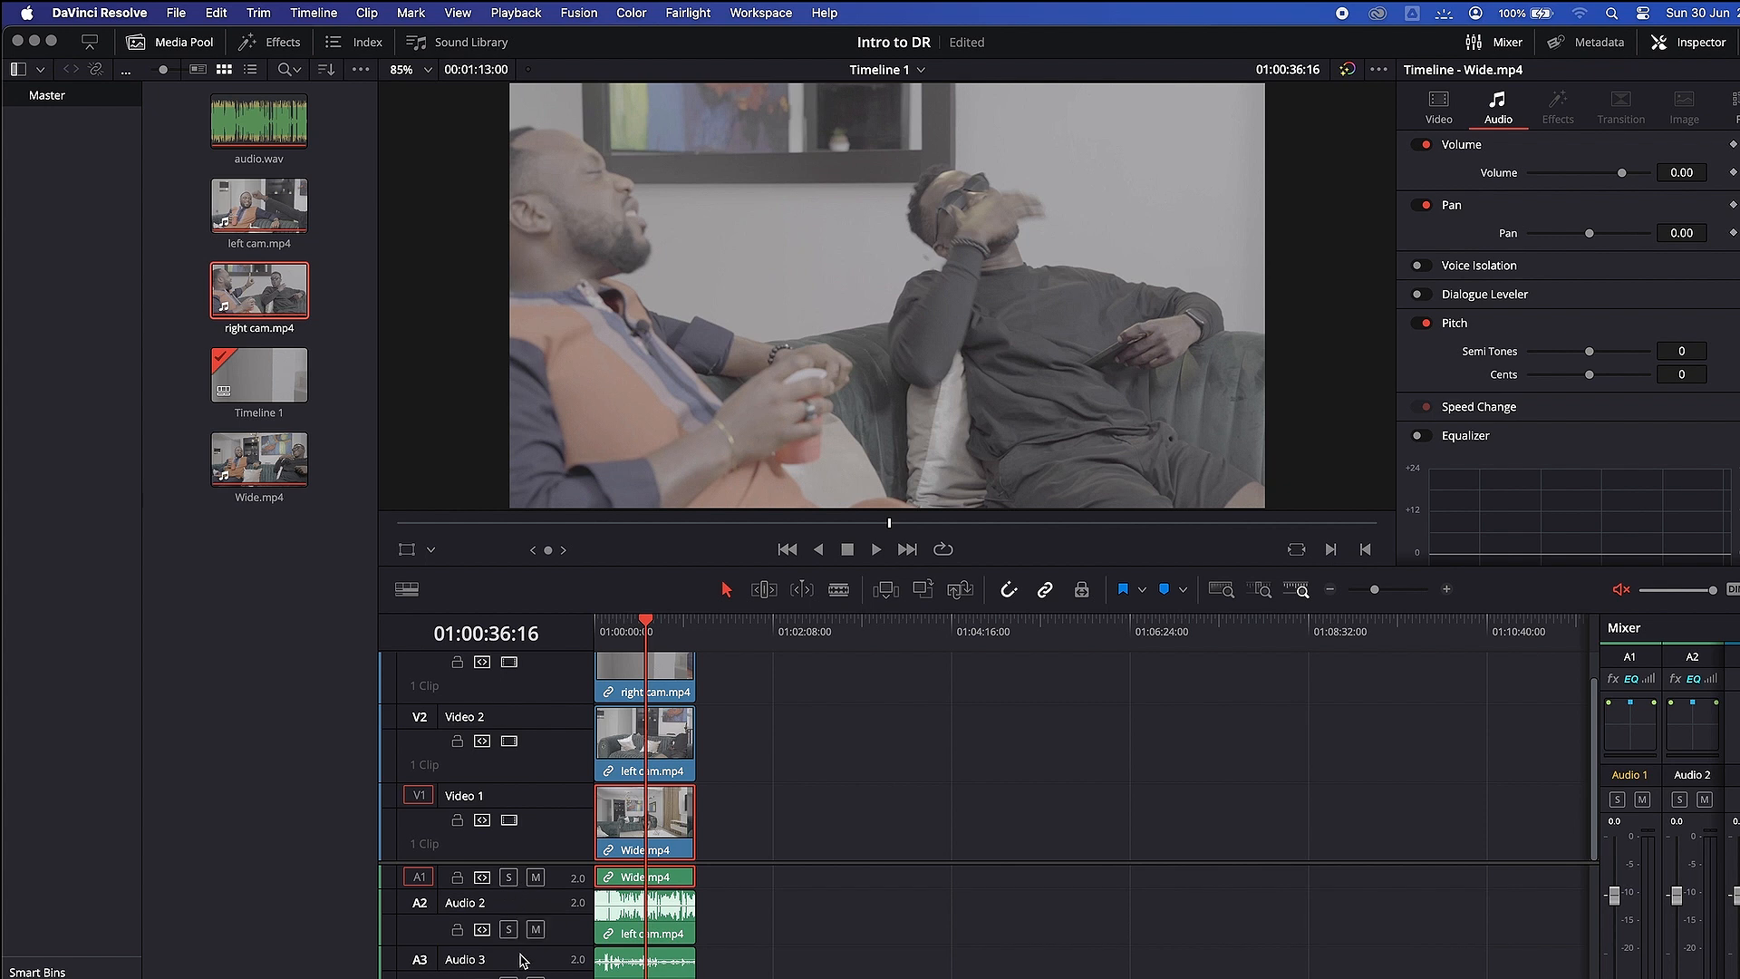
pyautogui.moveTo(523, 949); pyautogui.dragTo(519, 926)
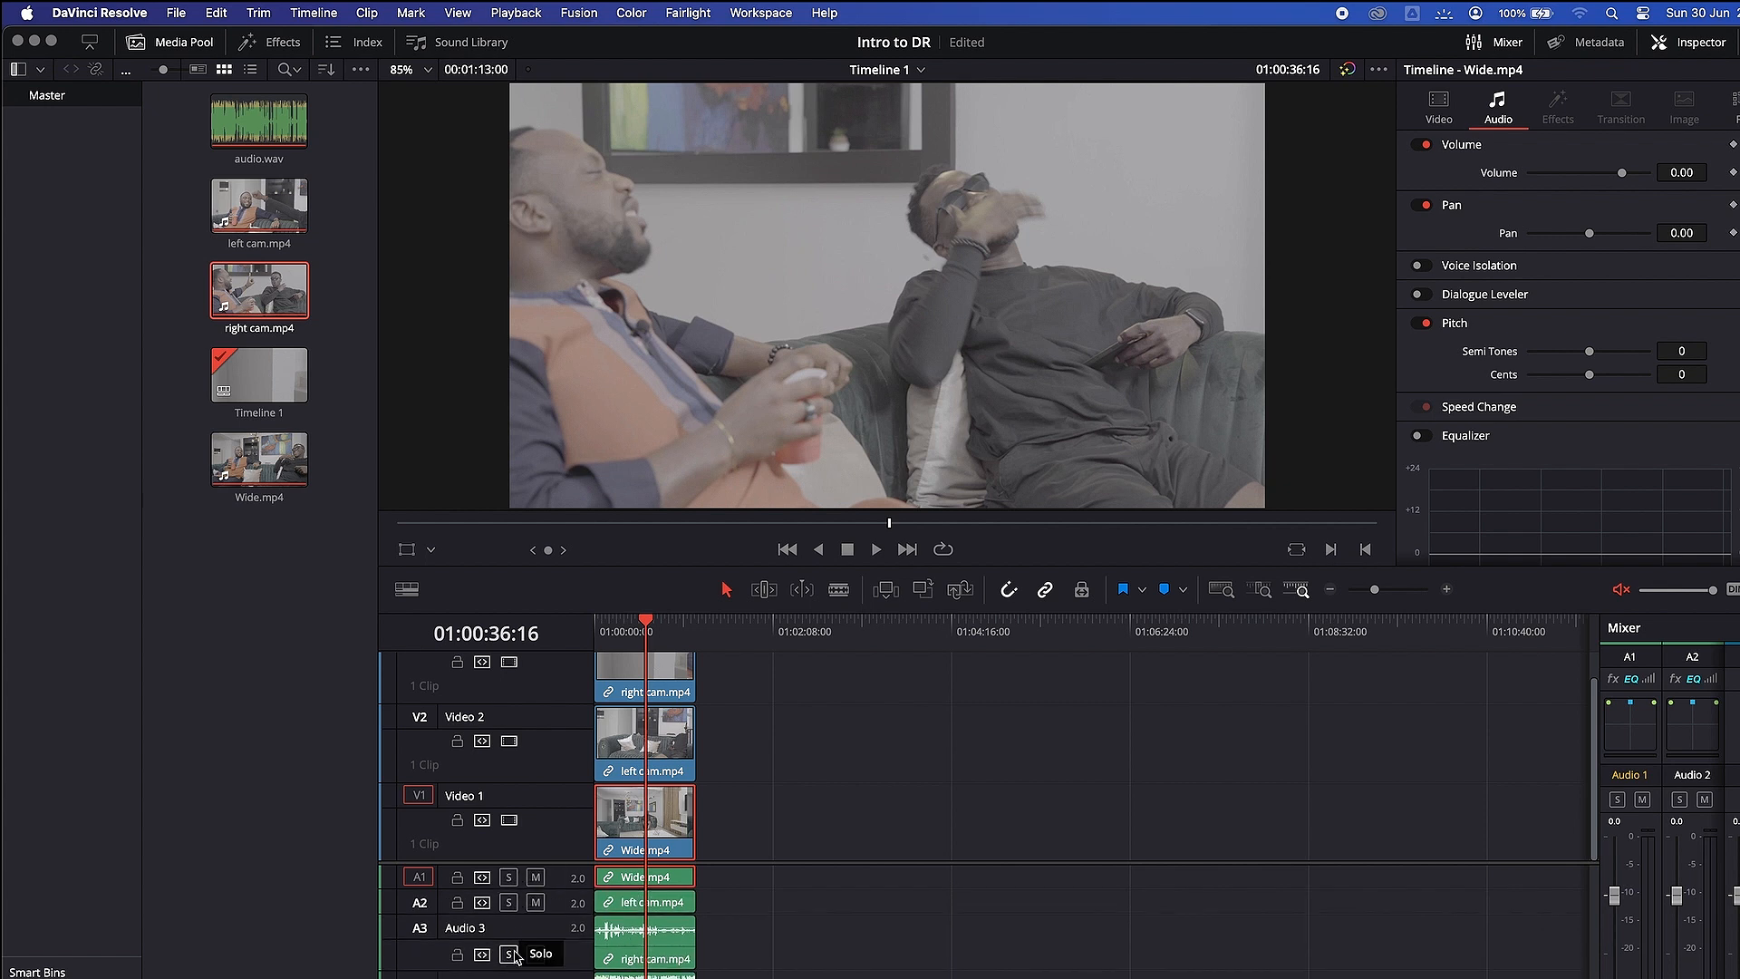
pyautogui.moveTo(511, 965); pyautogui.dragTo(511, 940)
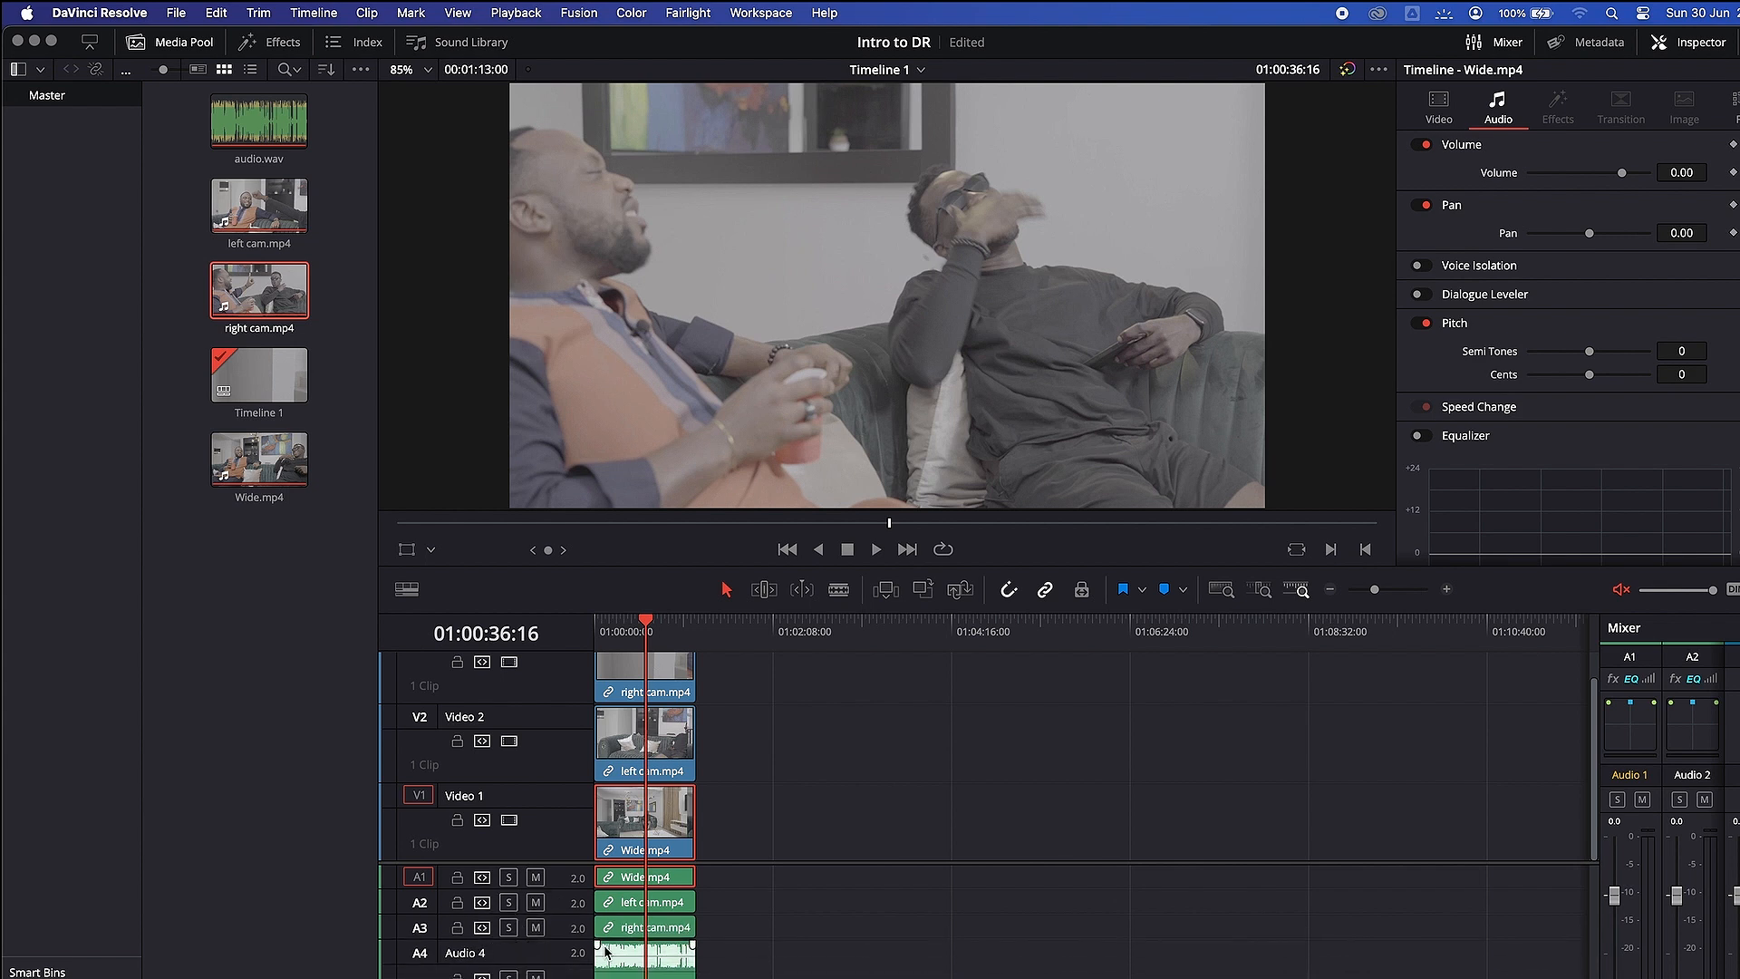
# - Select all camera clips together with audio.wav on the timeline and auto align them based on waveform
pyautogui.click(625, 961)
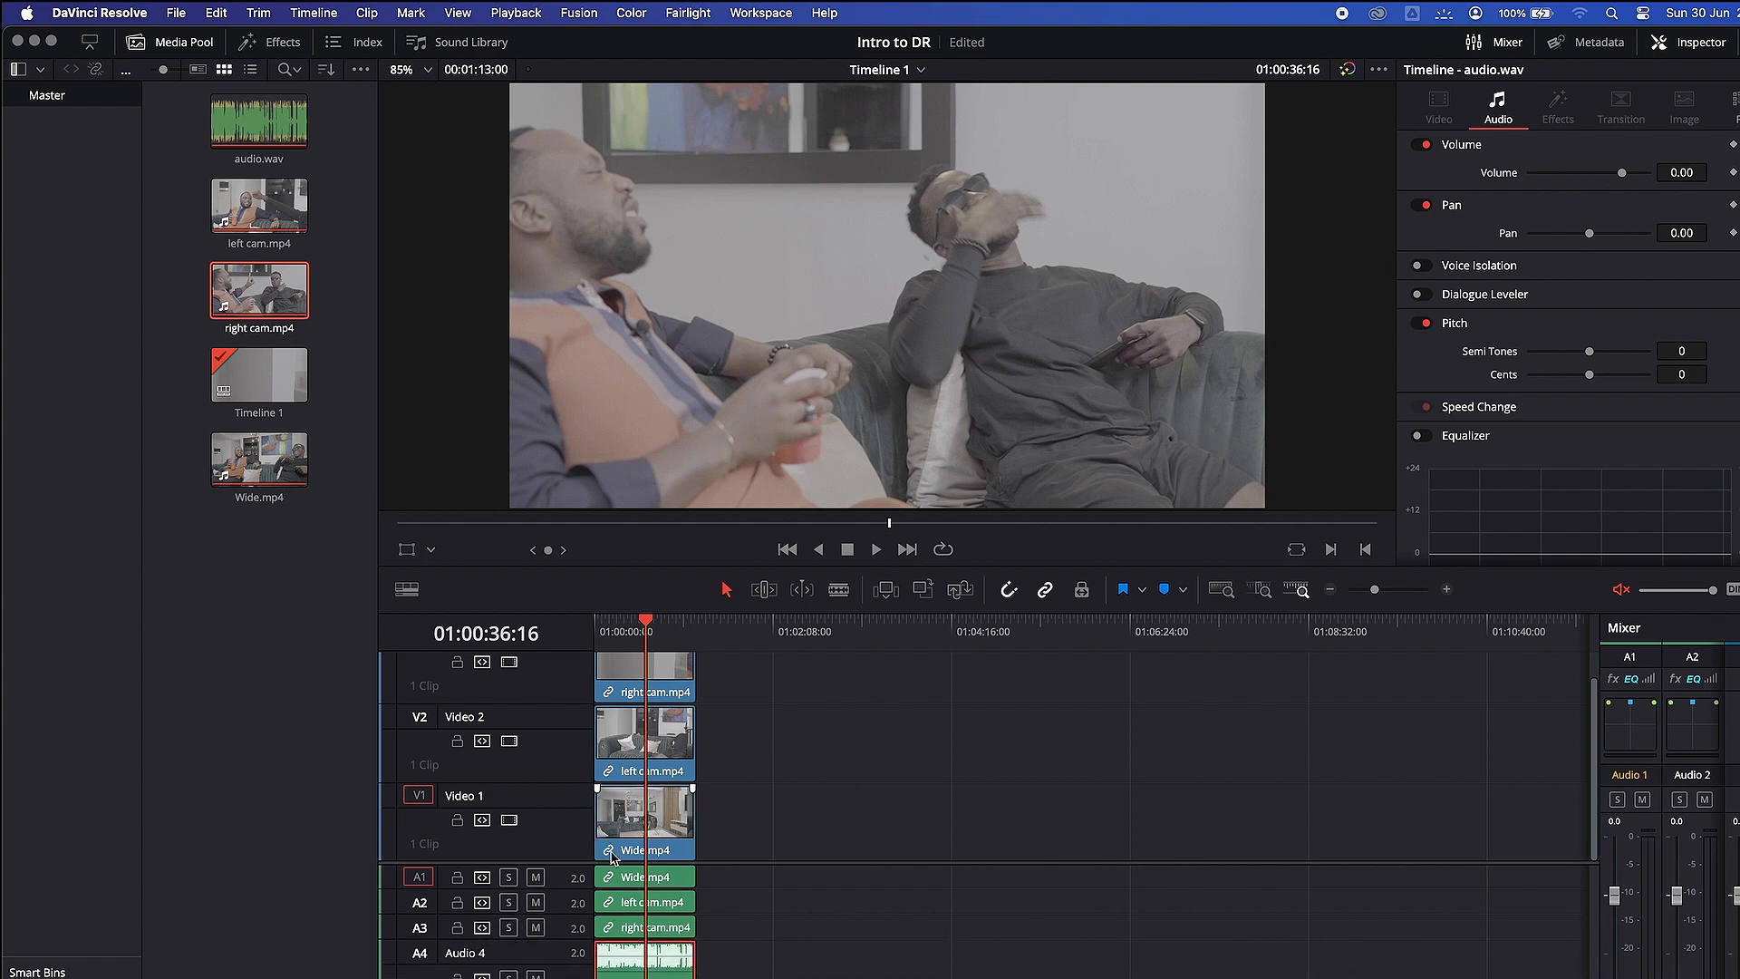
pyautogui.moveTo(736, 673); pyautogui.dragTo(573, 978)
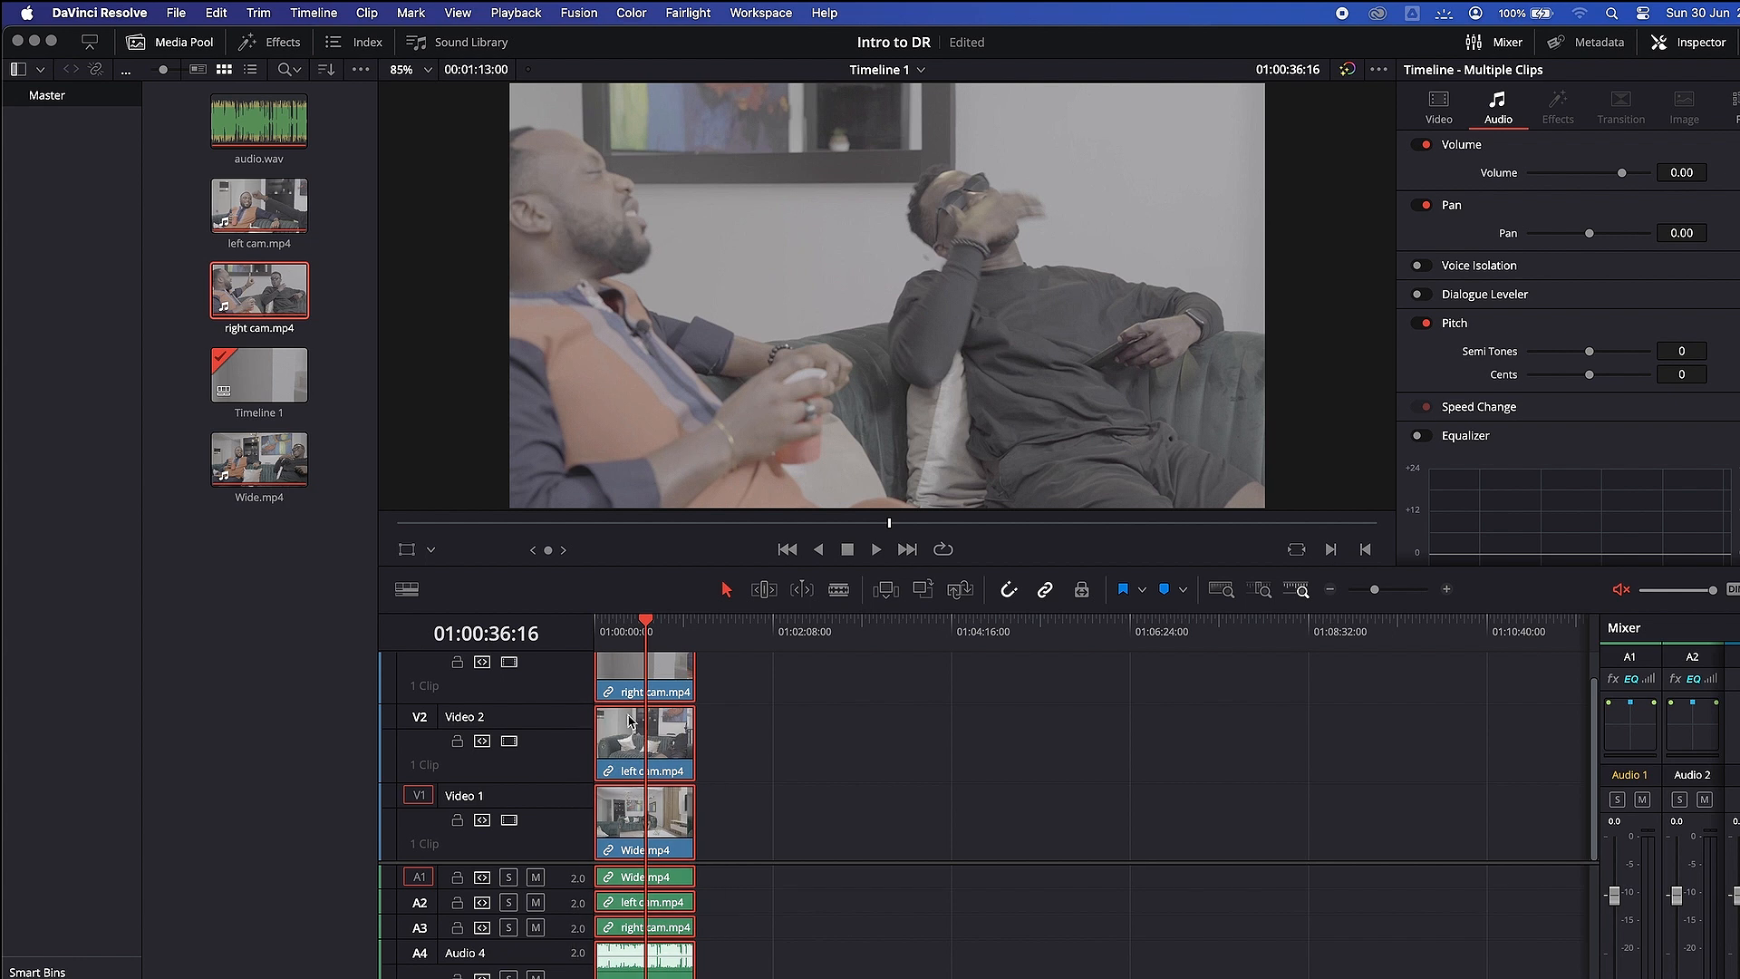
pyautogui.rightClick(626, 745)
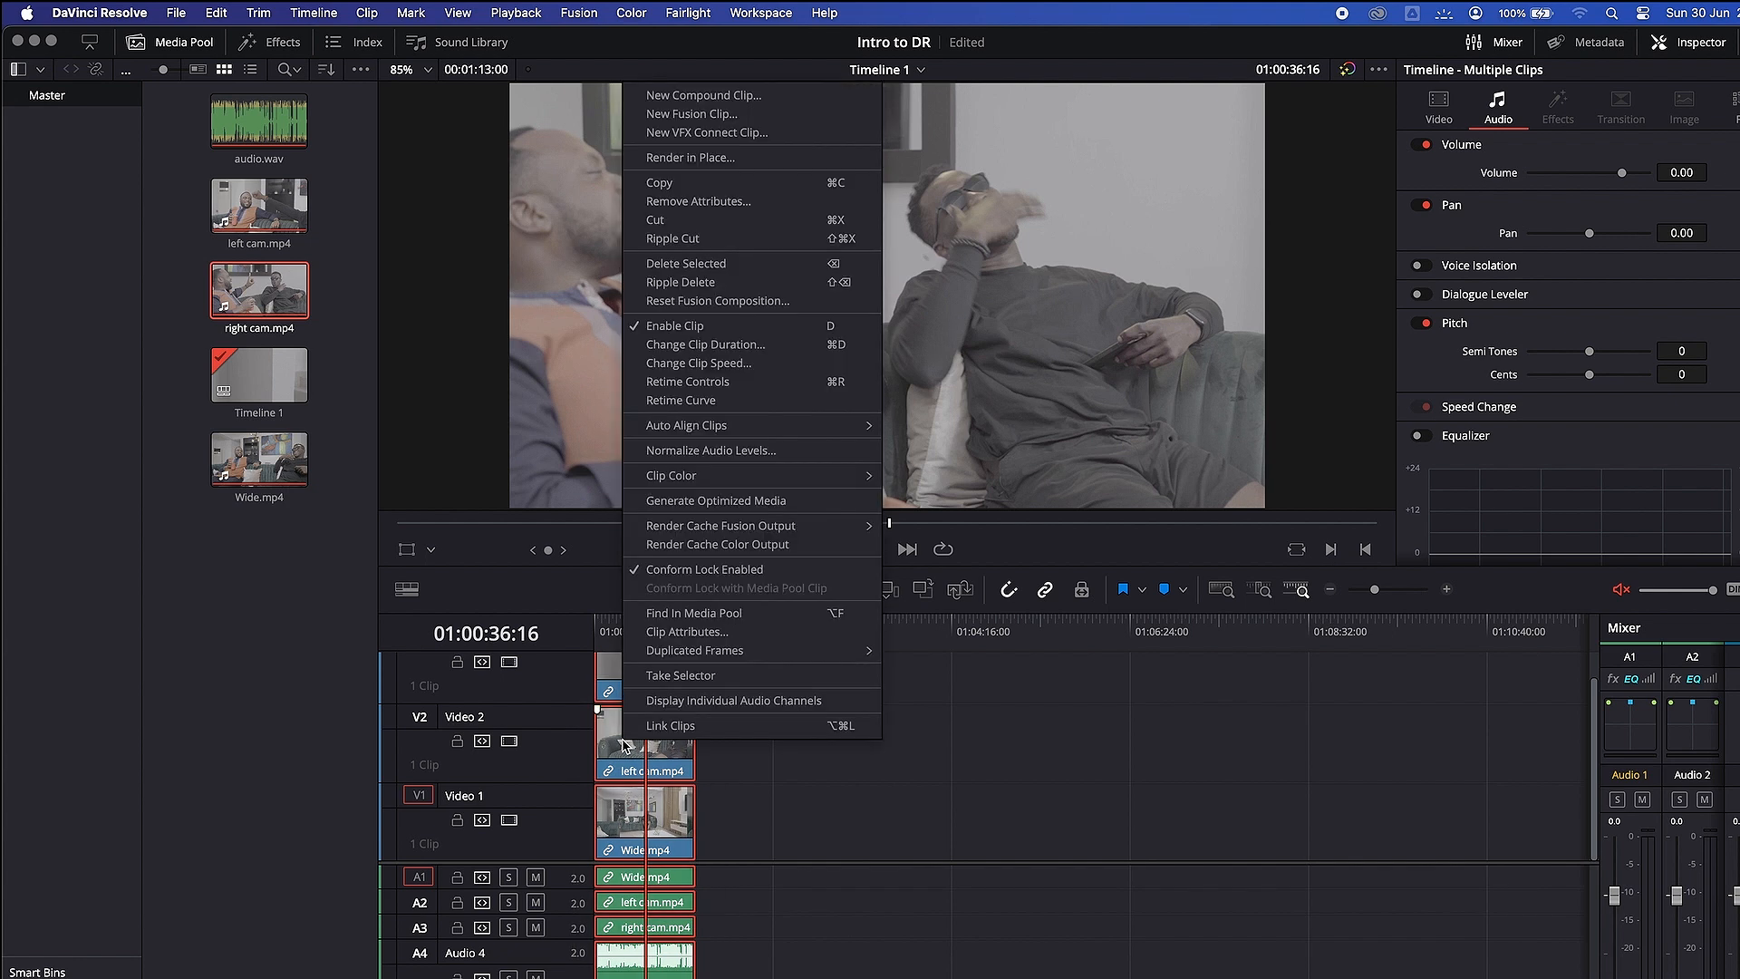
pyautogui.moveTo(800, 430)
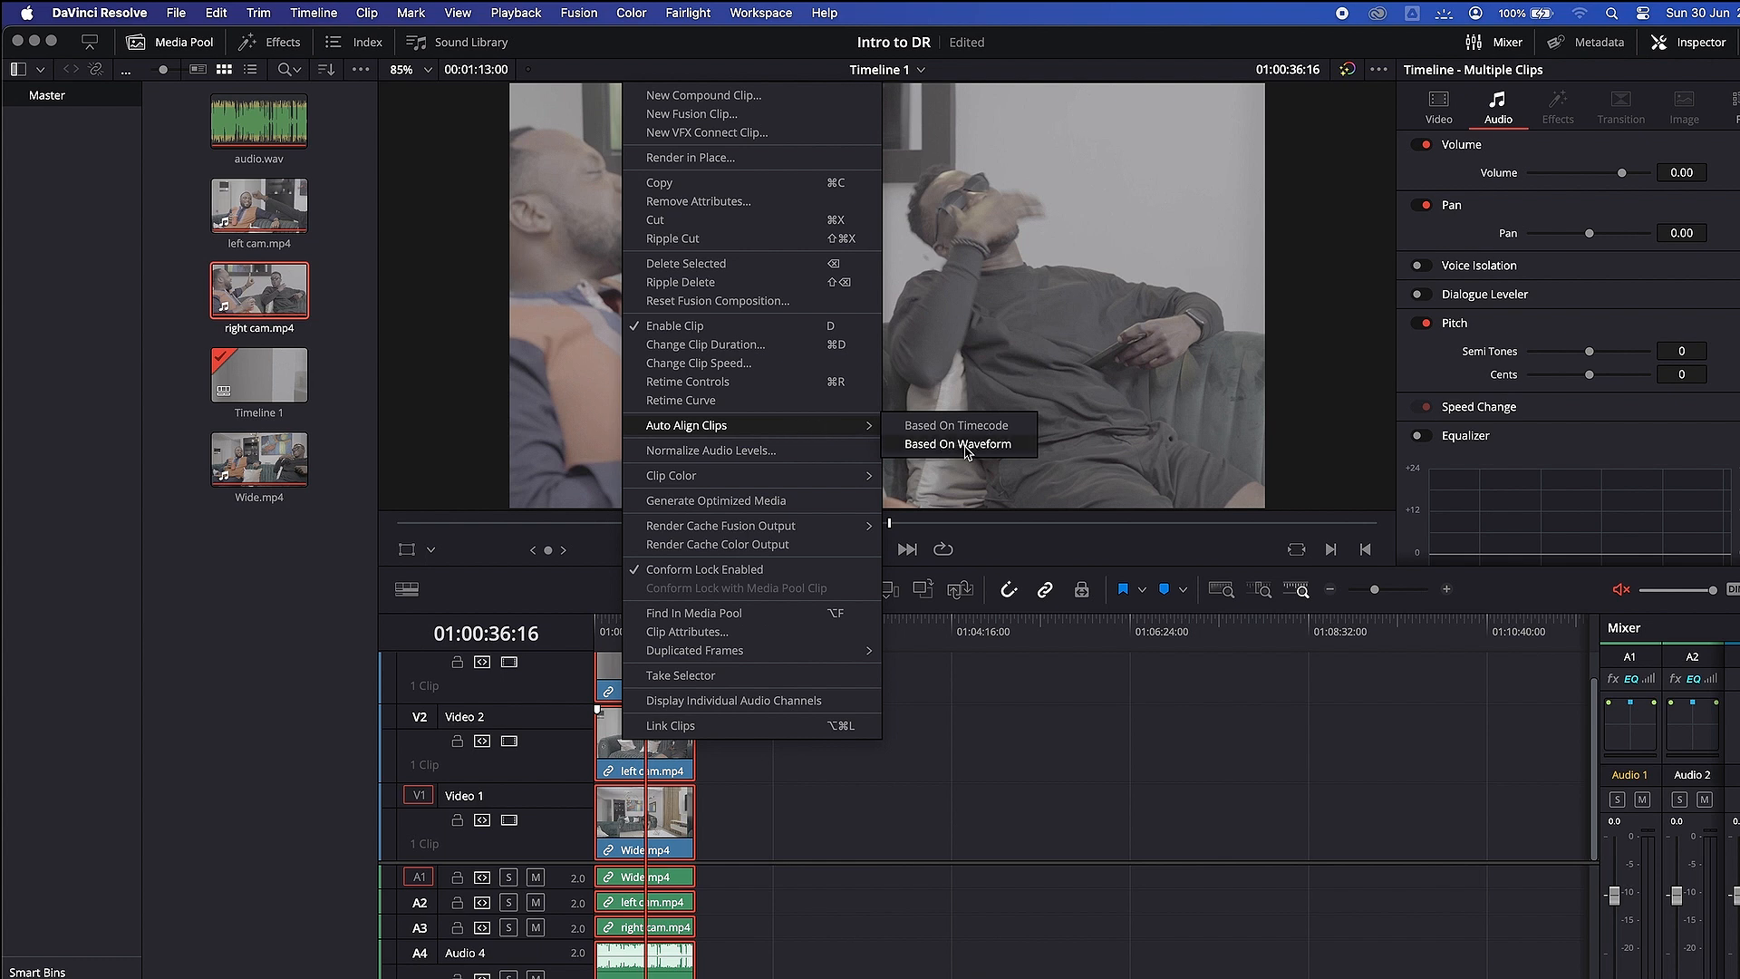
pyautogui.click(966, 447)
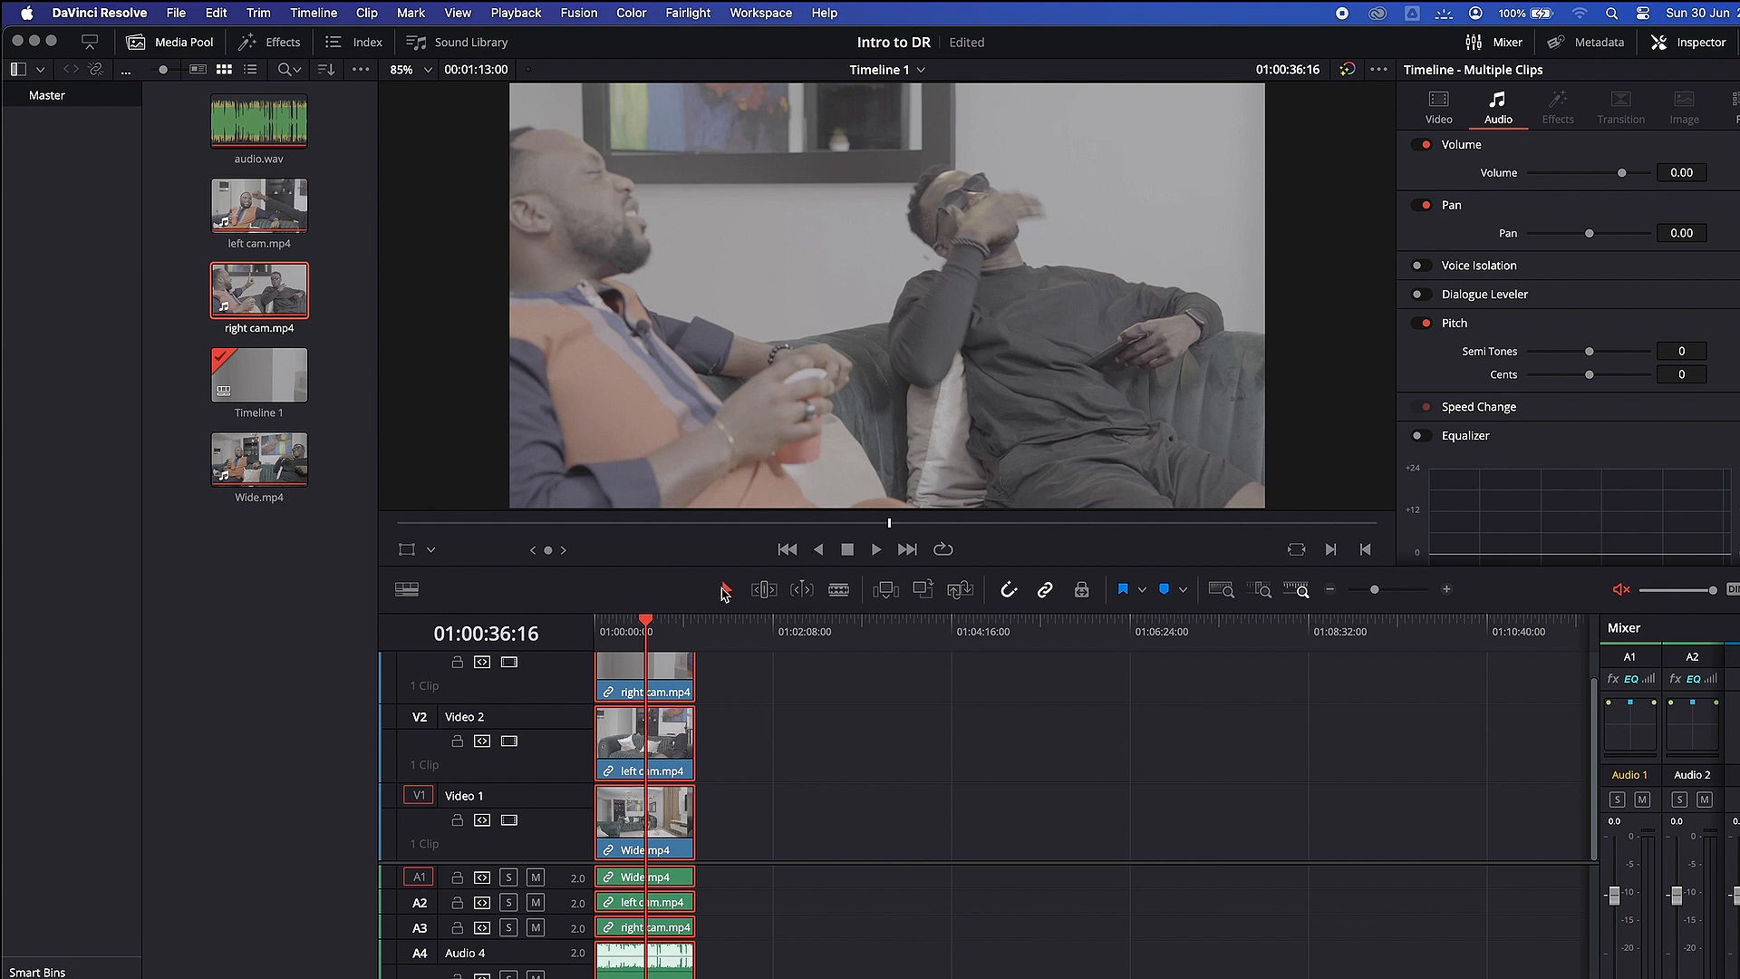
# - Activate Trim Edit mode and select the end edit points of the stacked clips at 01:01:13:00
pyautogui.moveTo(670, 684); pyautogui.dragTo(616, 727)
pyautogui.click(764, 591)
pyautogui.click(723, 725)
pyautogui.moveTo(722, 725)
pyautogui.mouseDown()
pyautogui.moveTo(586, 753)
pyautogui.moveTo(716, 743)
pyautogui.mouseUp()
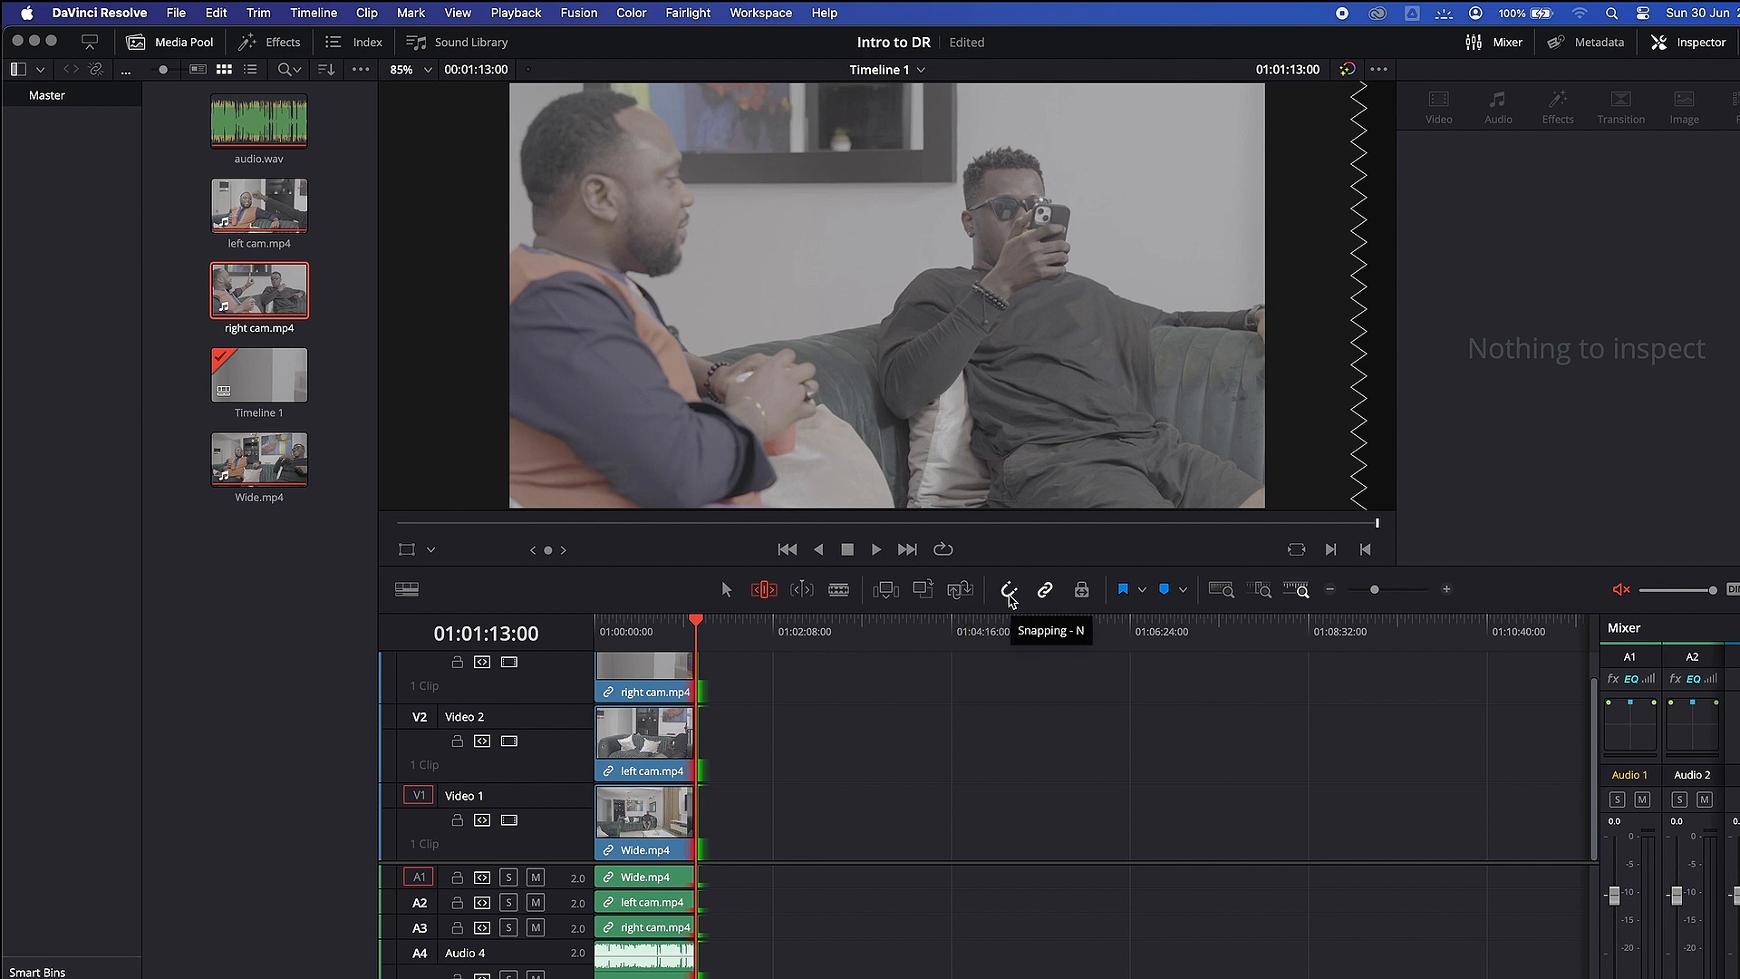
# - Turn off snapping and shift all stacked clips in Selection mode to a later point past the playhead
pyautogui.click(1008, 591)
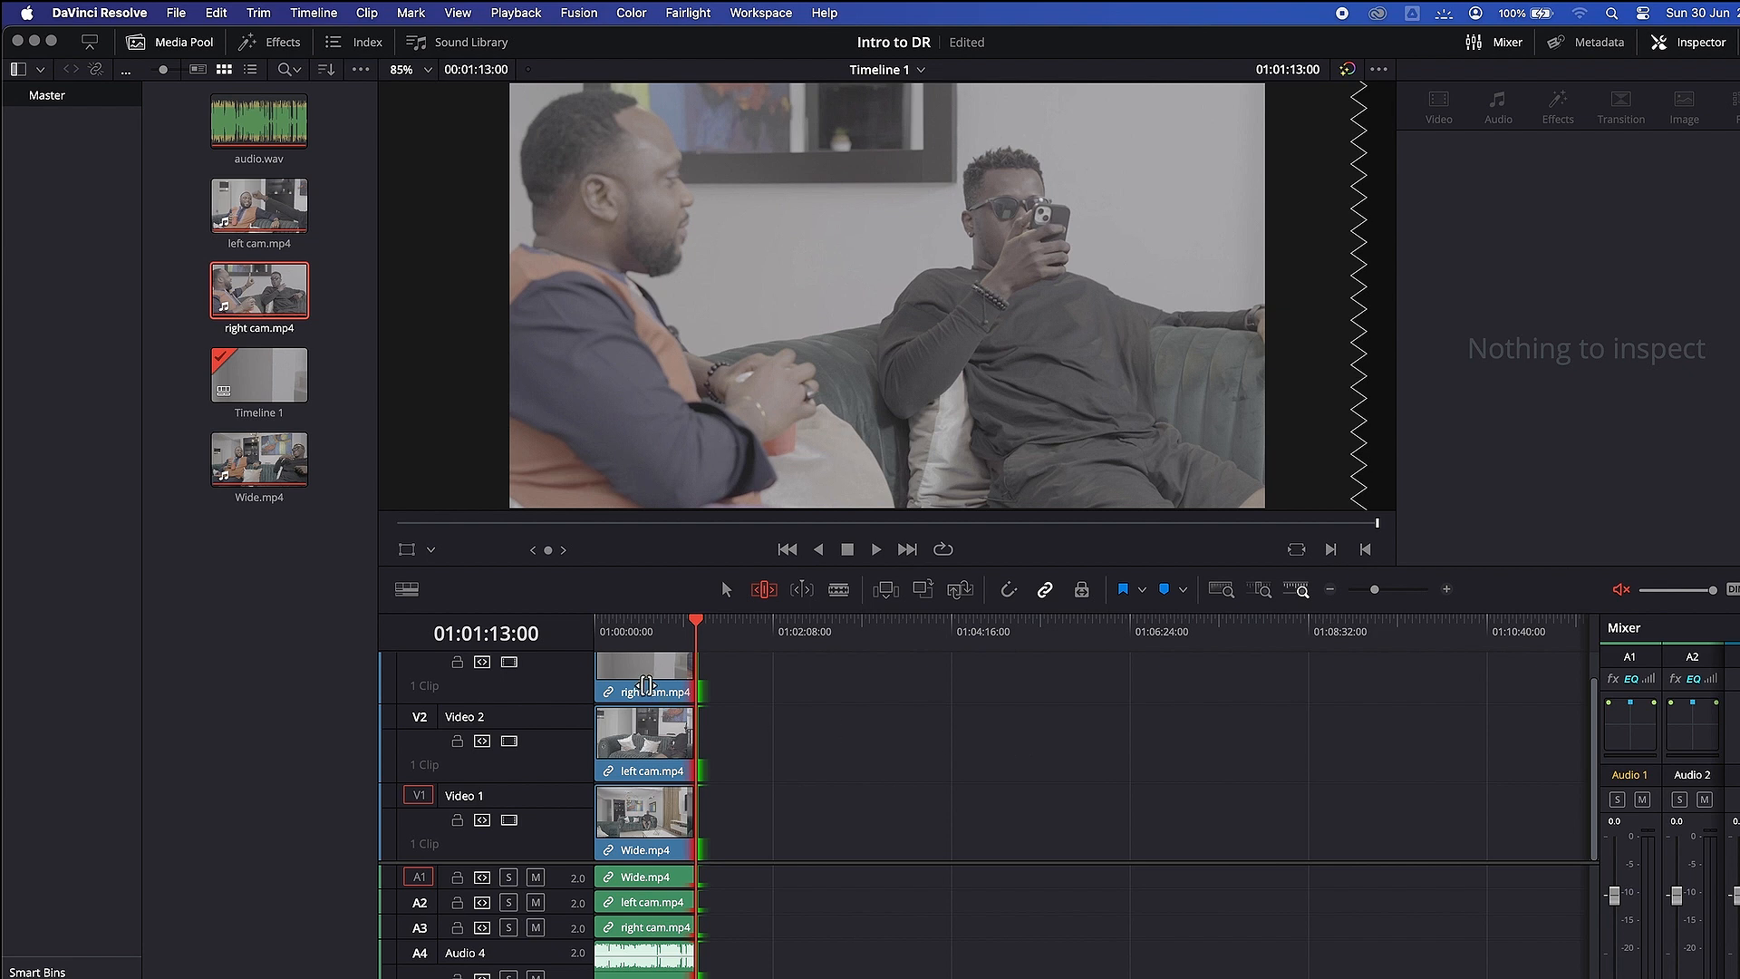
pyautogui.click(727, 590)
pyautogui.press('super+a')
pyautogui.moveTo(632, 678); pyautogui.dragTo(766, 757)
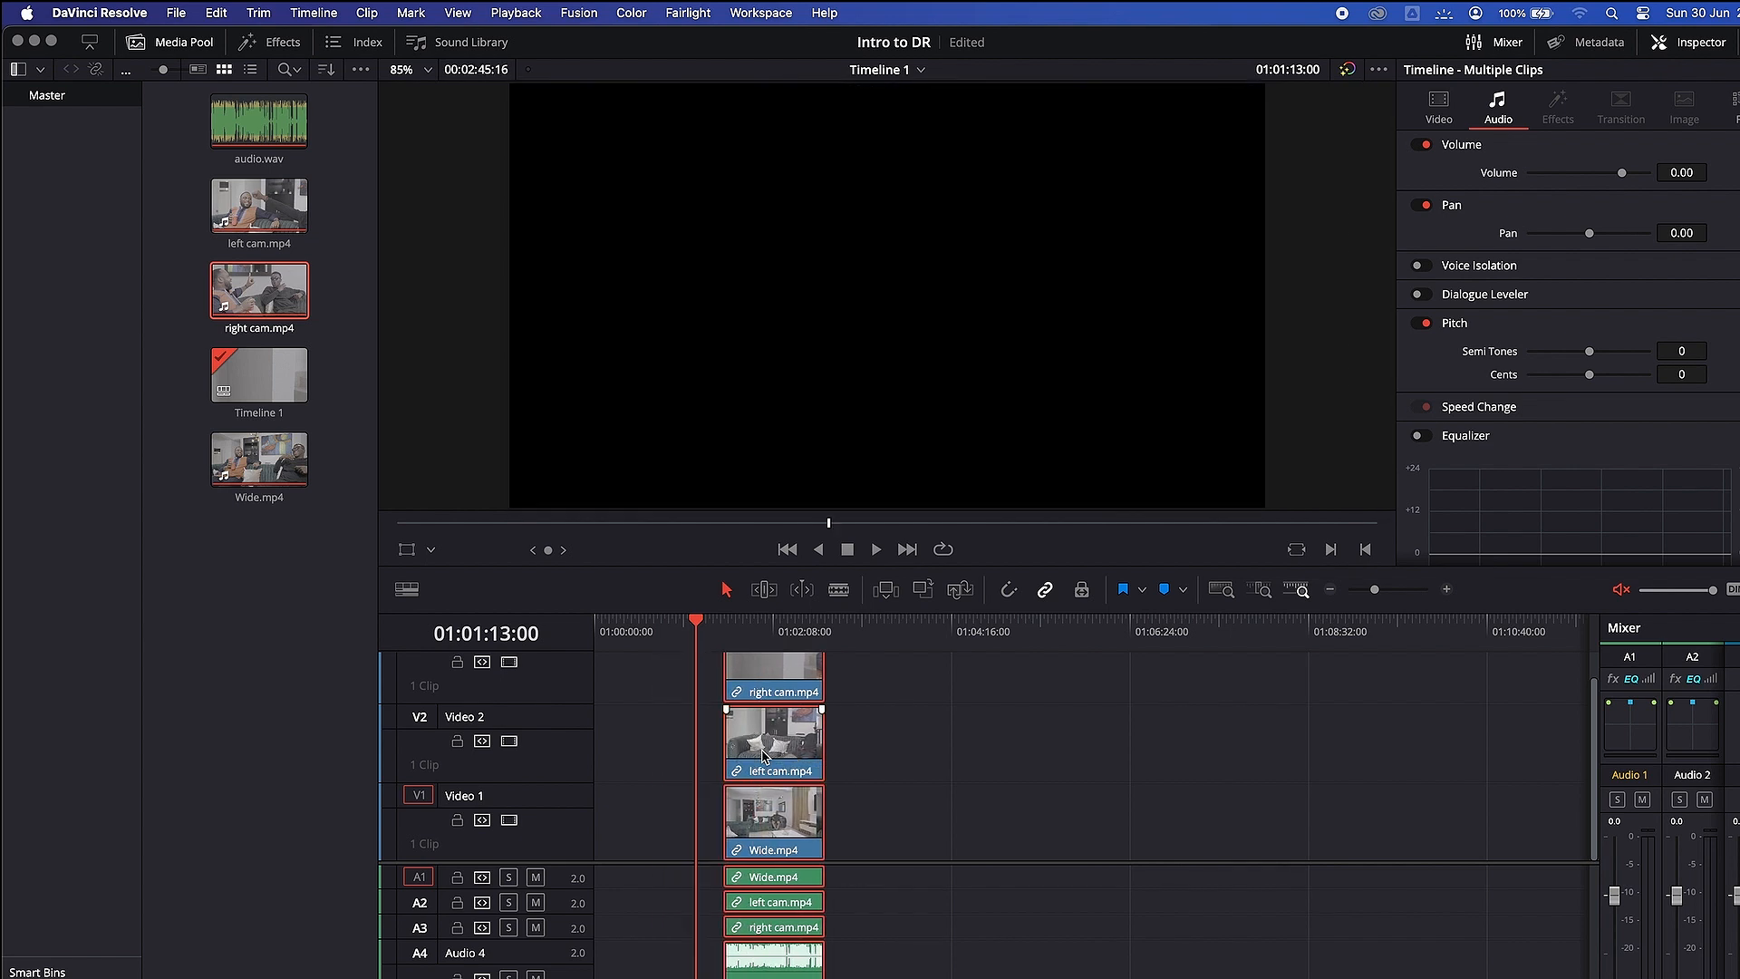
# - Turn snapping back on, return all stacked clips to the start of the timeline and clear the selection
pyautogui.click(1006, 591)
pyautogui.moveTo(779, 689); pyautogui.dragTo(657, 704)
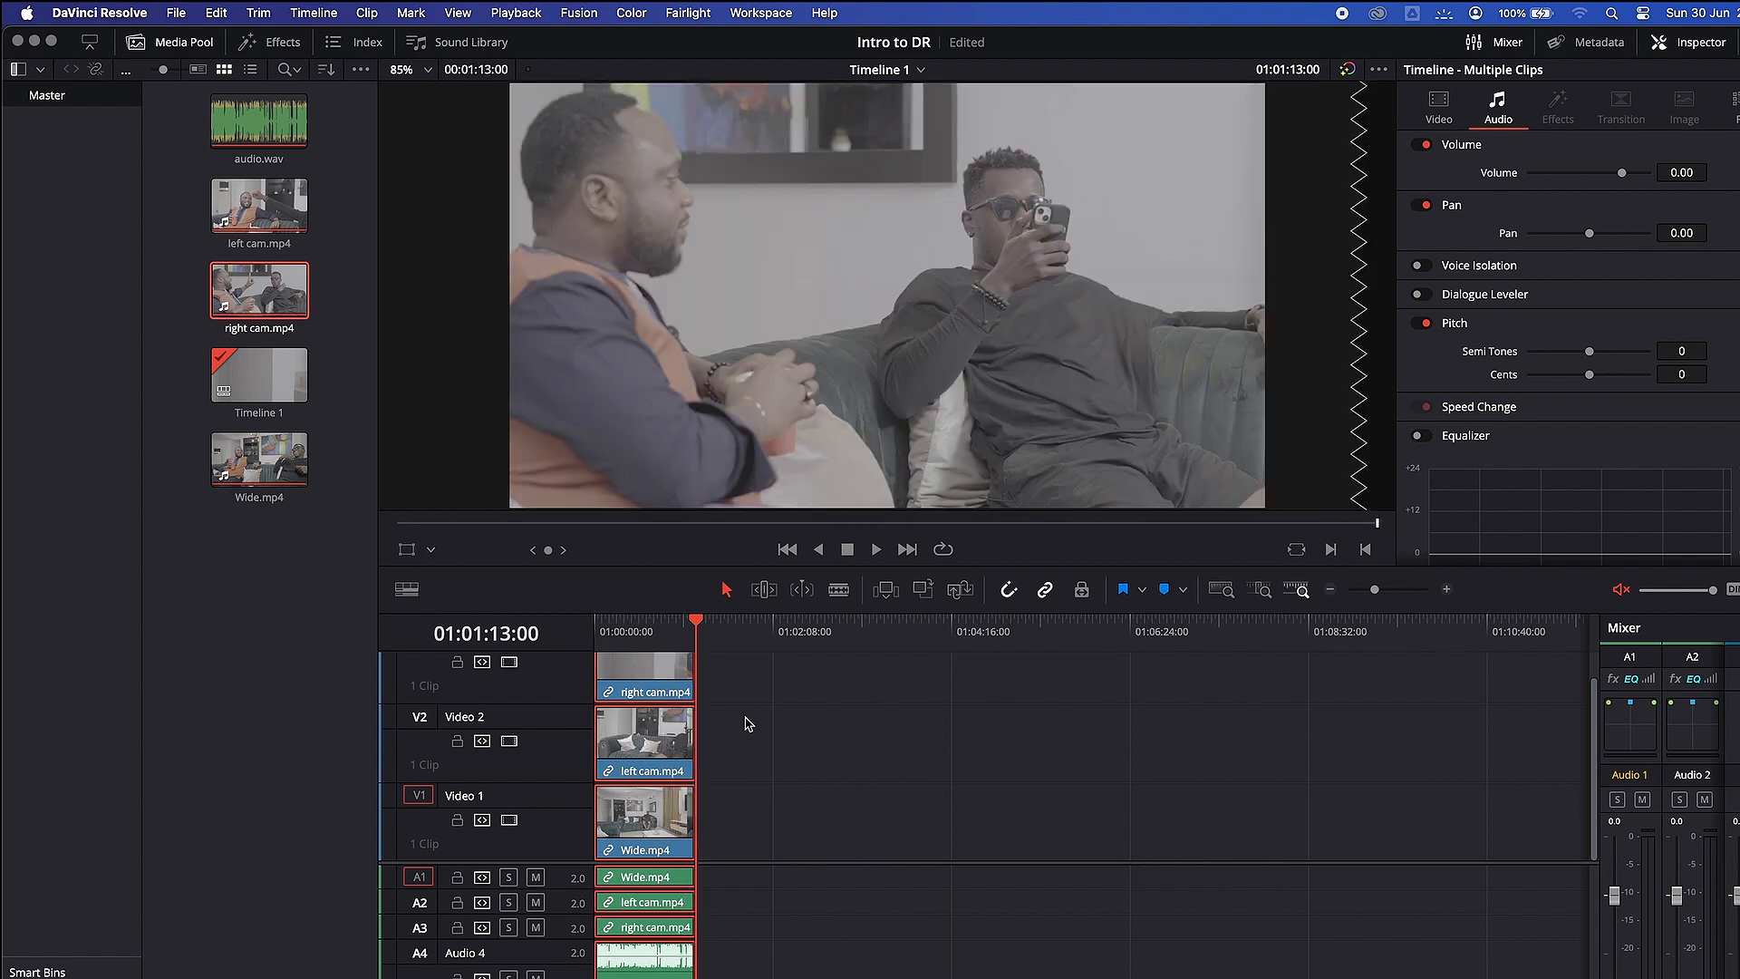
pyautogui.click(820, 762)
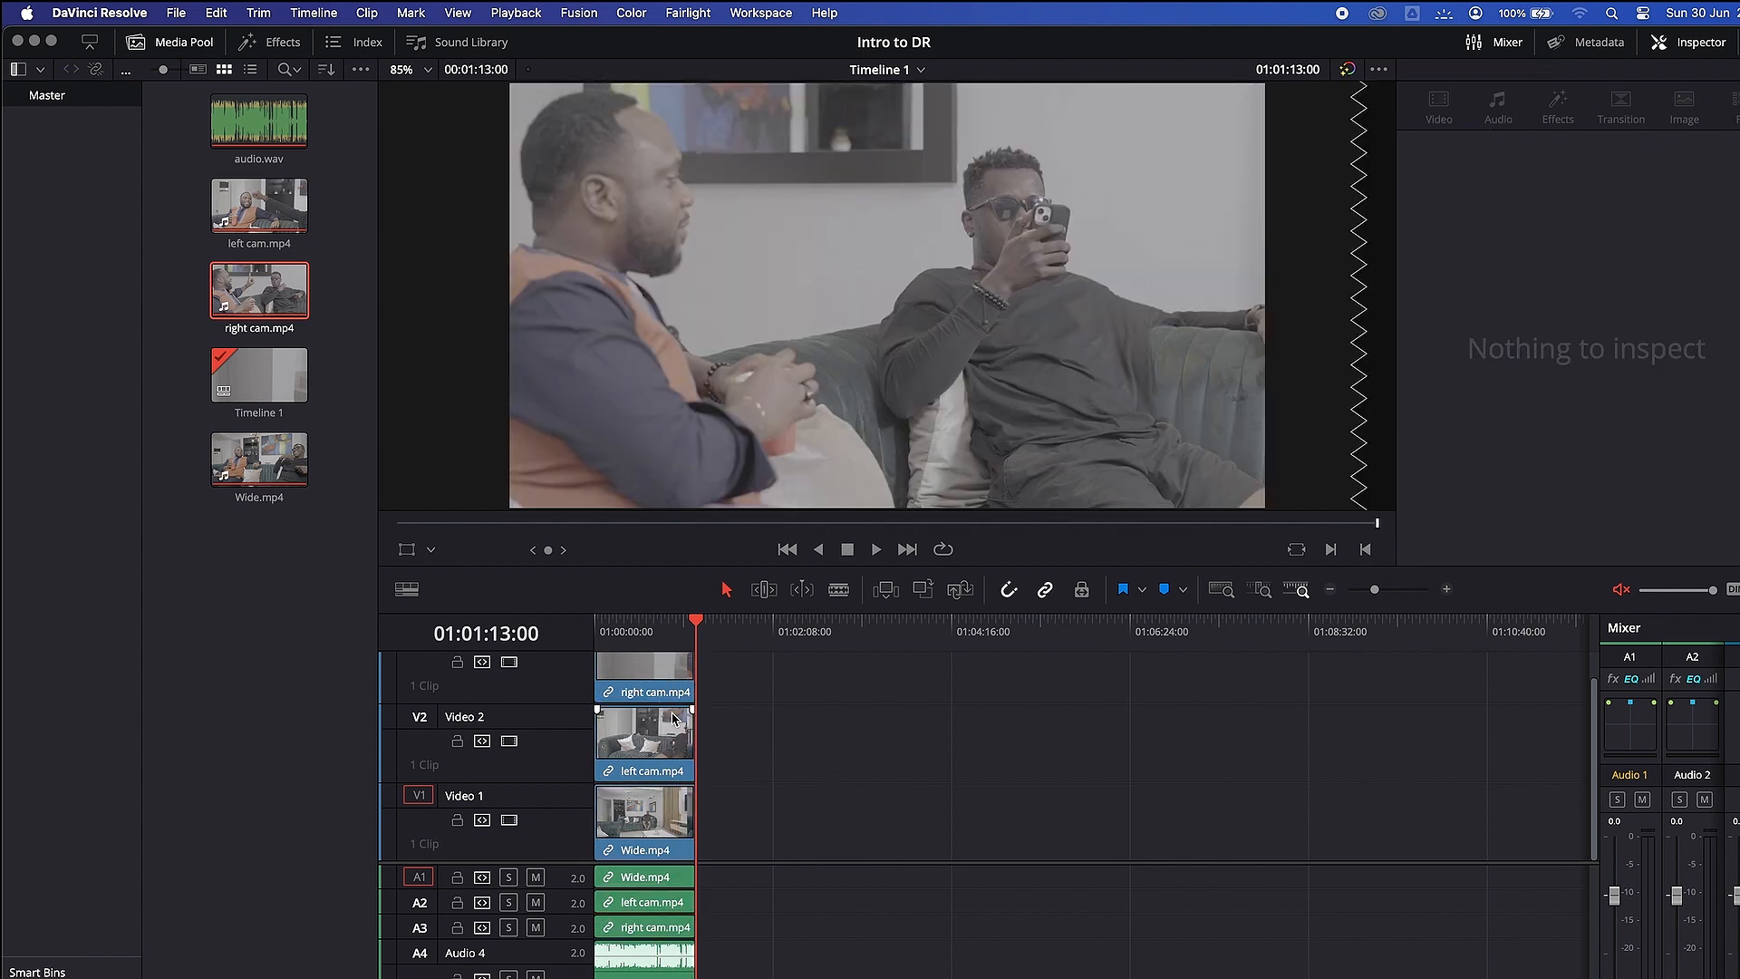
# - Place the playhead at 01:00:38:16 and inspect the stacked clips by zooming the timeline in and out
pyautogui.click(650, 629)
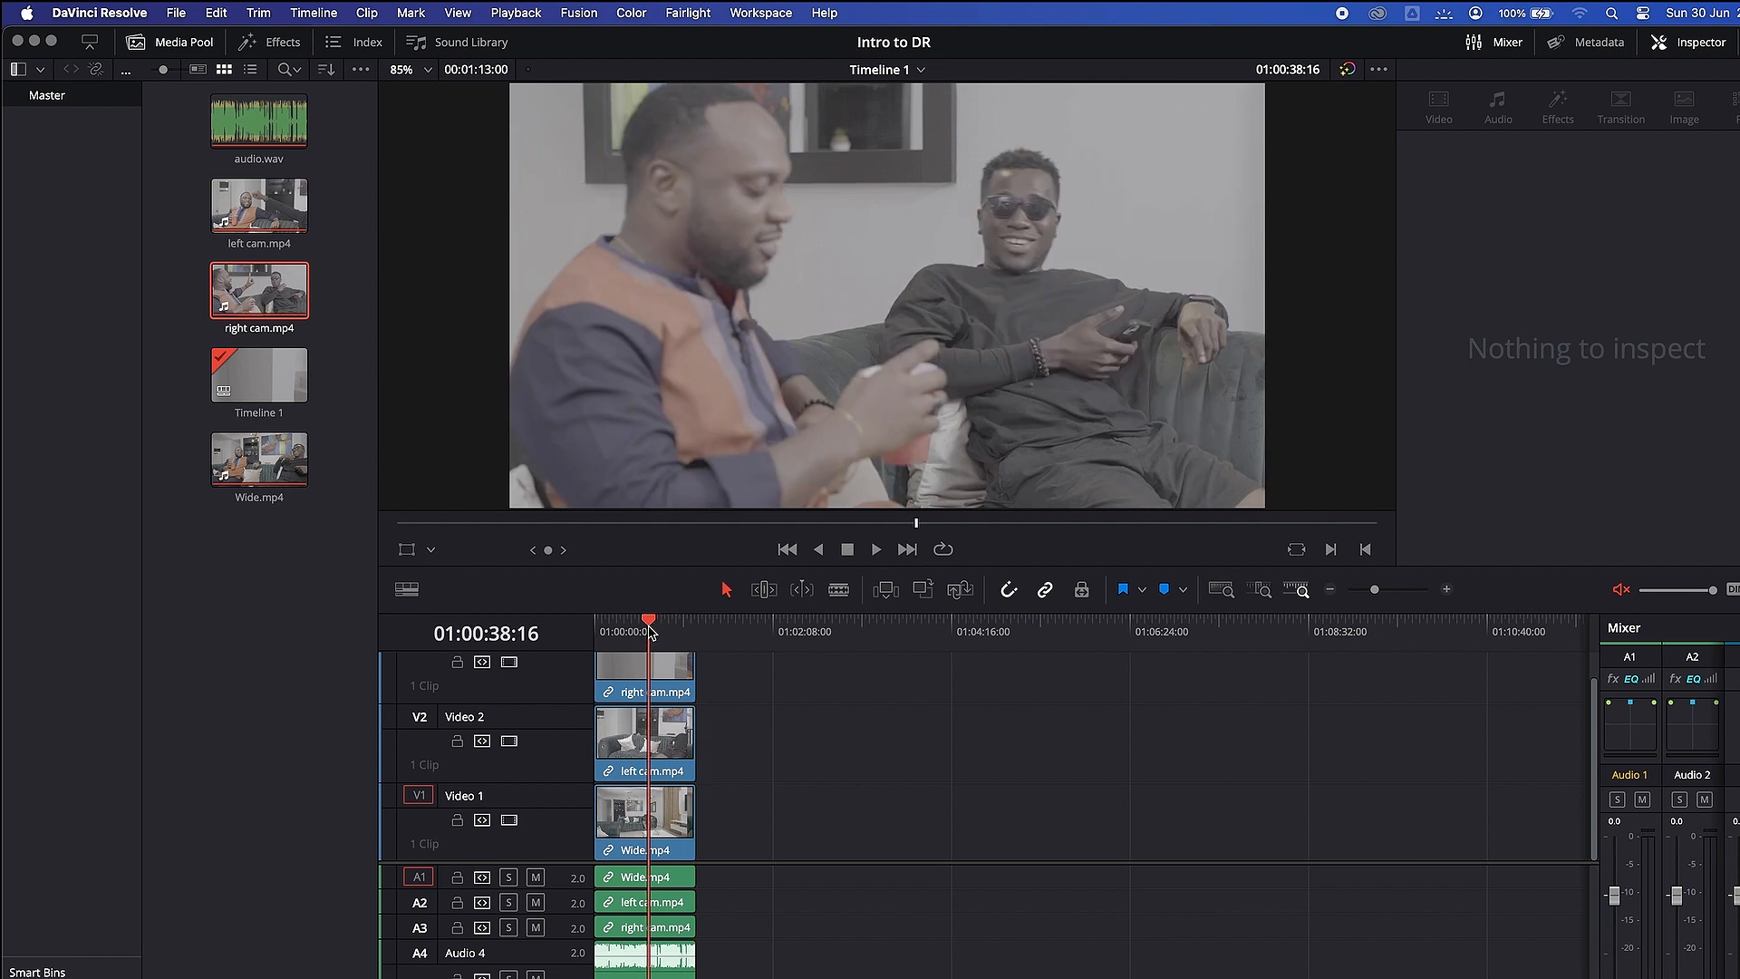
pyautogui.press('super+equal')
pyautogui.press('super+equal')
pyautogui.press('super+equal')
pyautogui.press('super+equal')
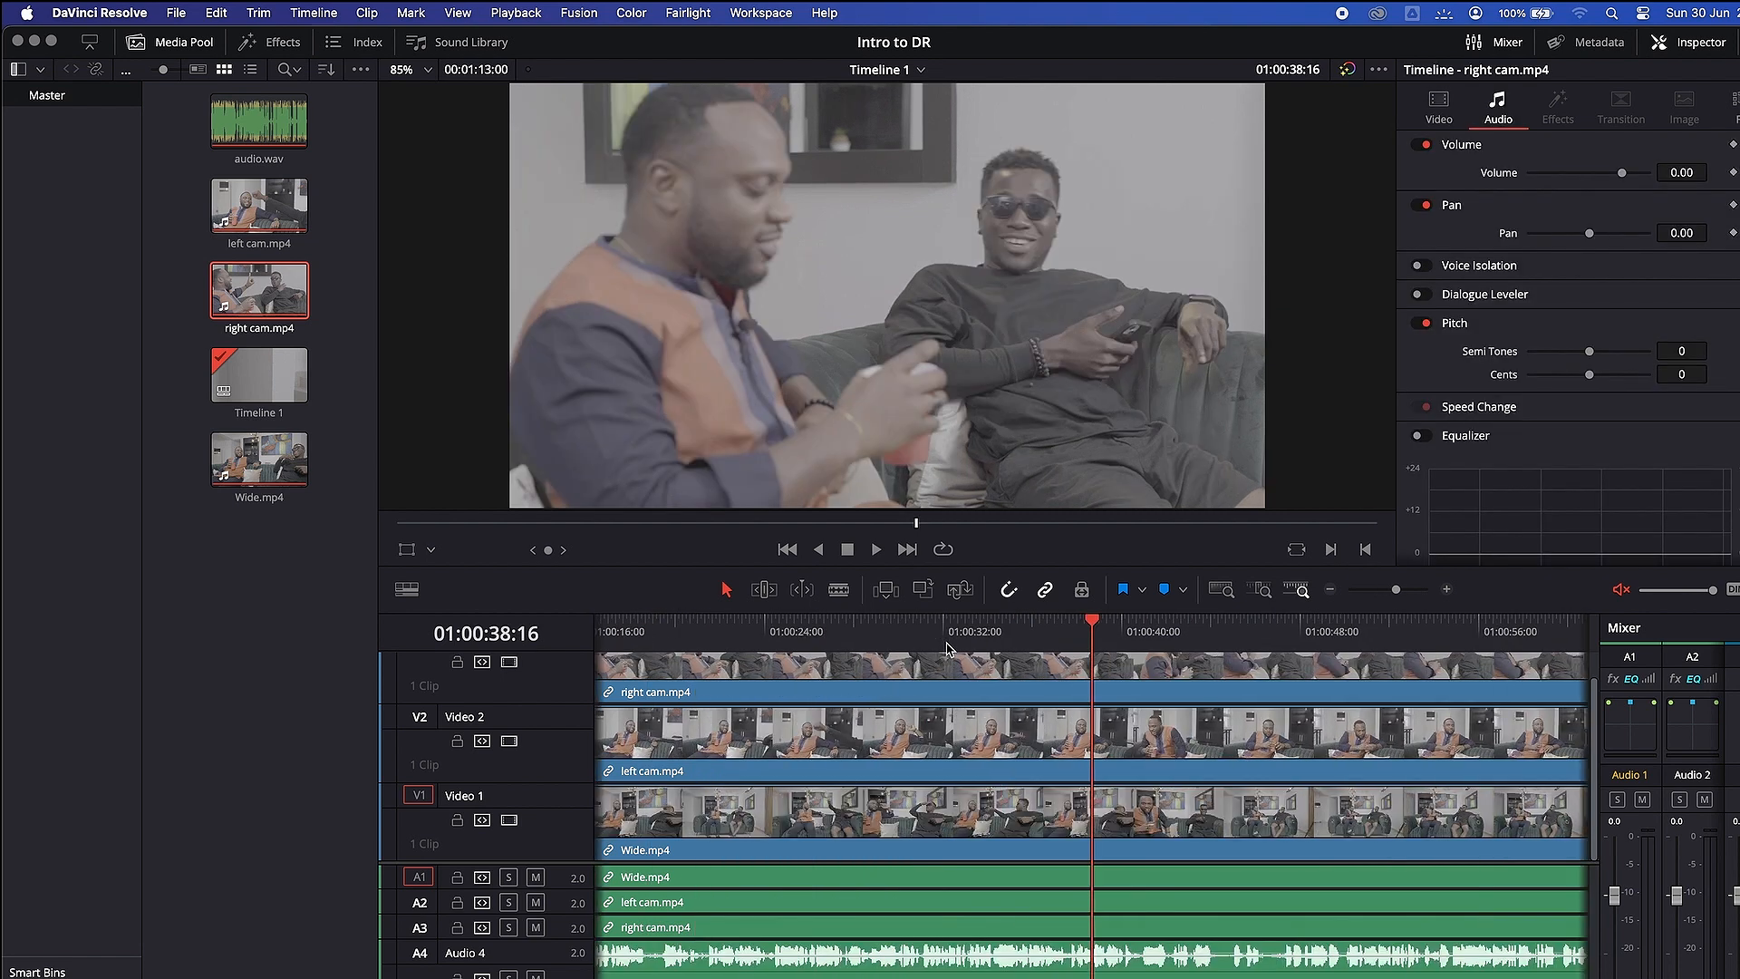
pyautogui.press('super+minus')
pyautogui.press('super+minus')
pyautogui.press('super+minus')
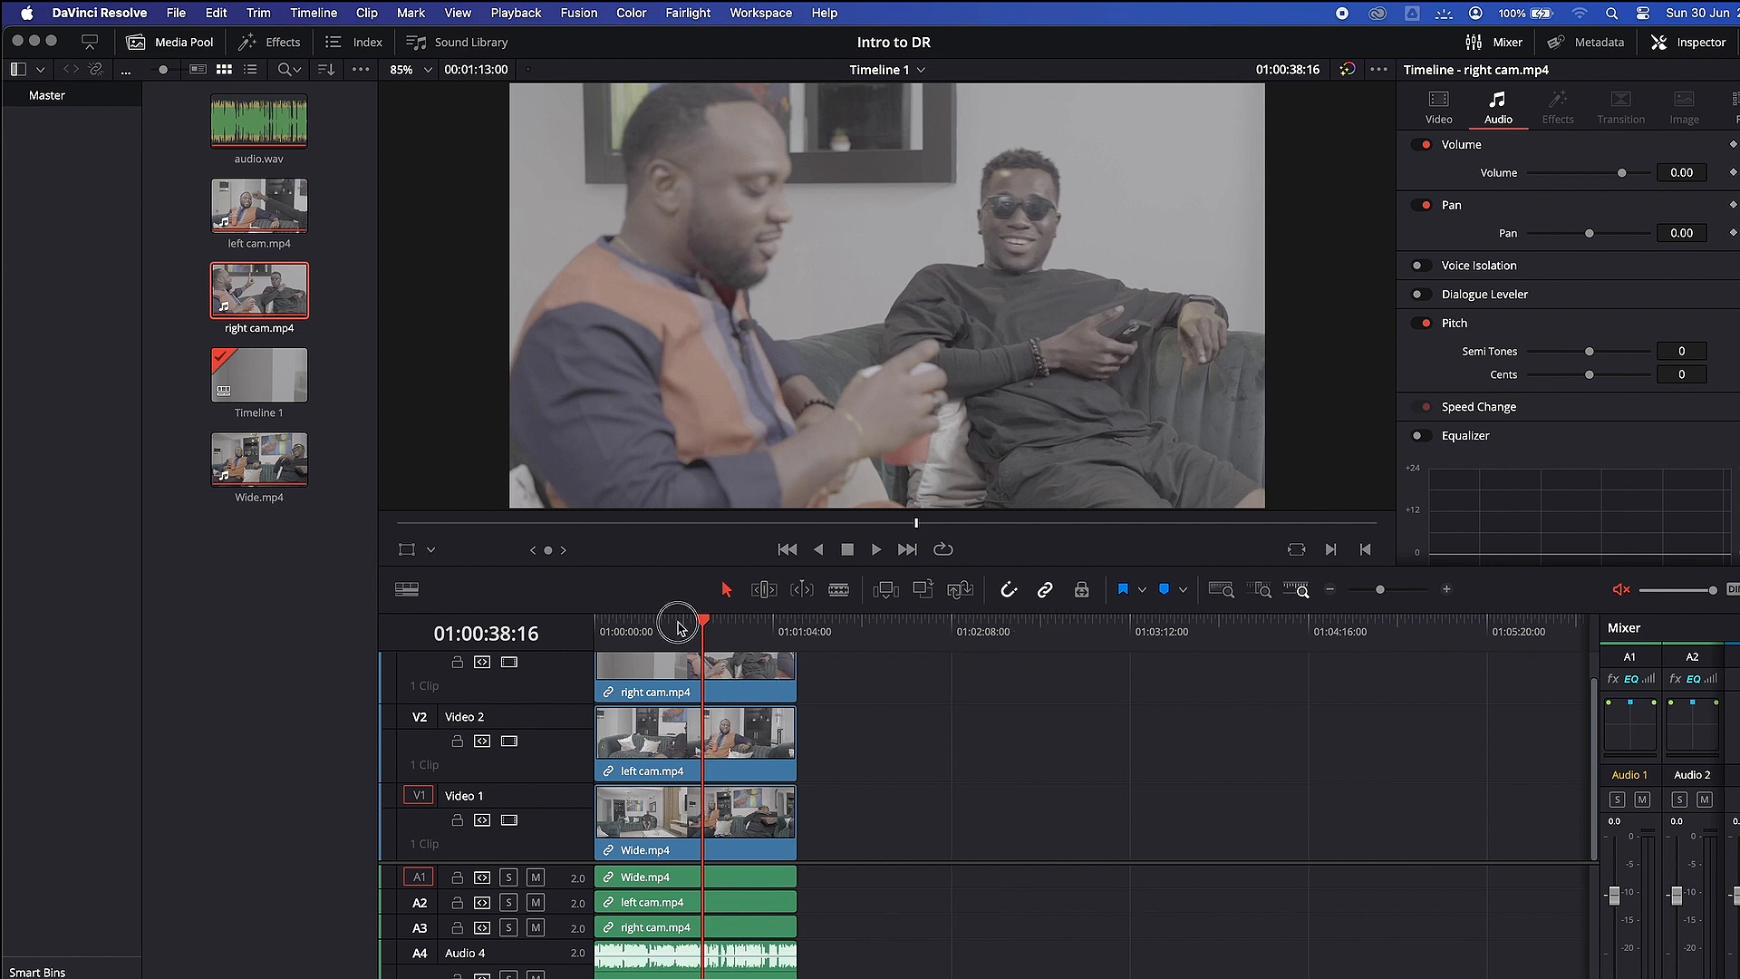
# - Return the playhead to 01:00:00:00 and increase the height of the Video 1 and Video 2 tracks
pyautogui.moveTo(679, 628); pyautogui.dragTo(508, 658)
pyautogui.scroll(2, 648, 802)
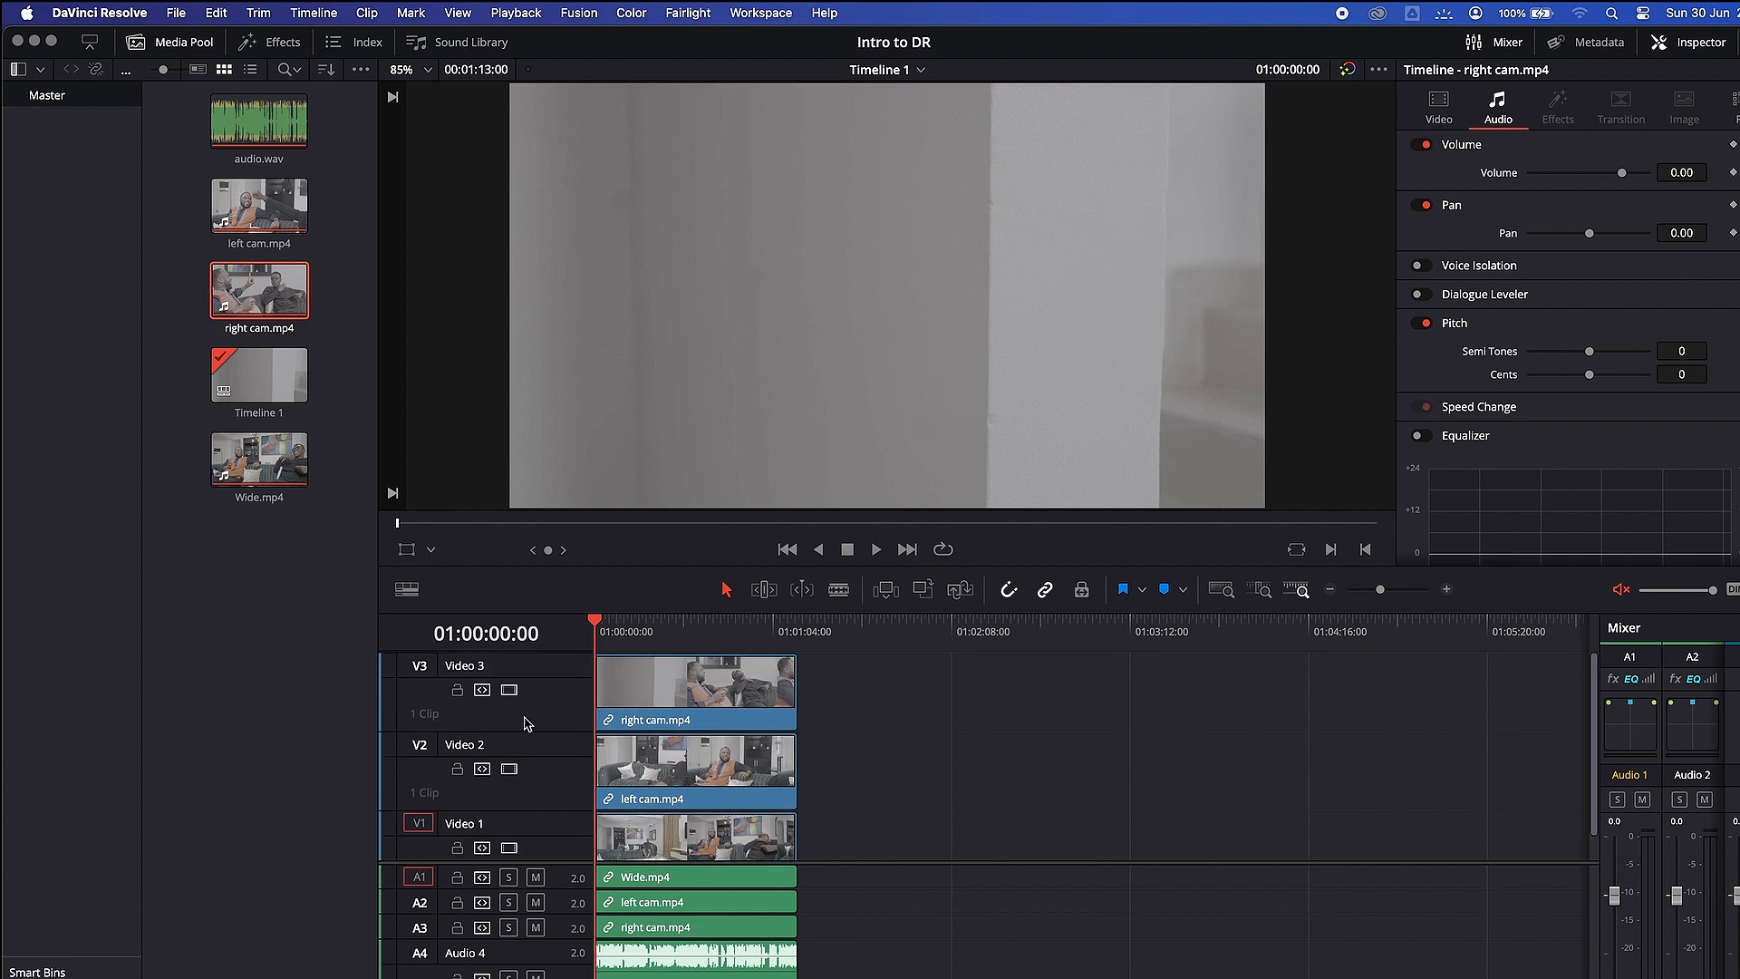
pyautogui.doubleClick(535, 661)
pyautogui.moveTo(532, 731); pyautogui.dragTo(524, 678)
pyautogui.moveTo(519, 806); pyautogui.dragTo(512, 705)
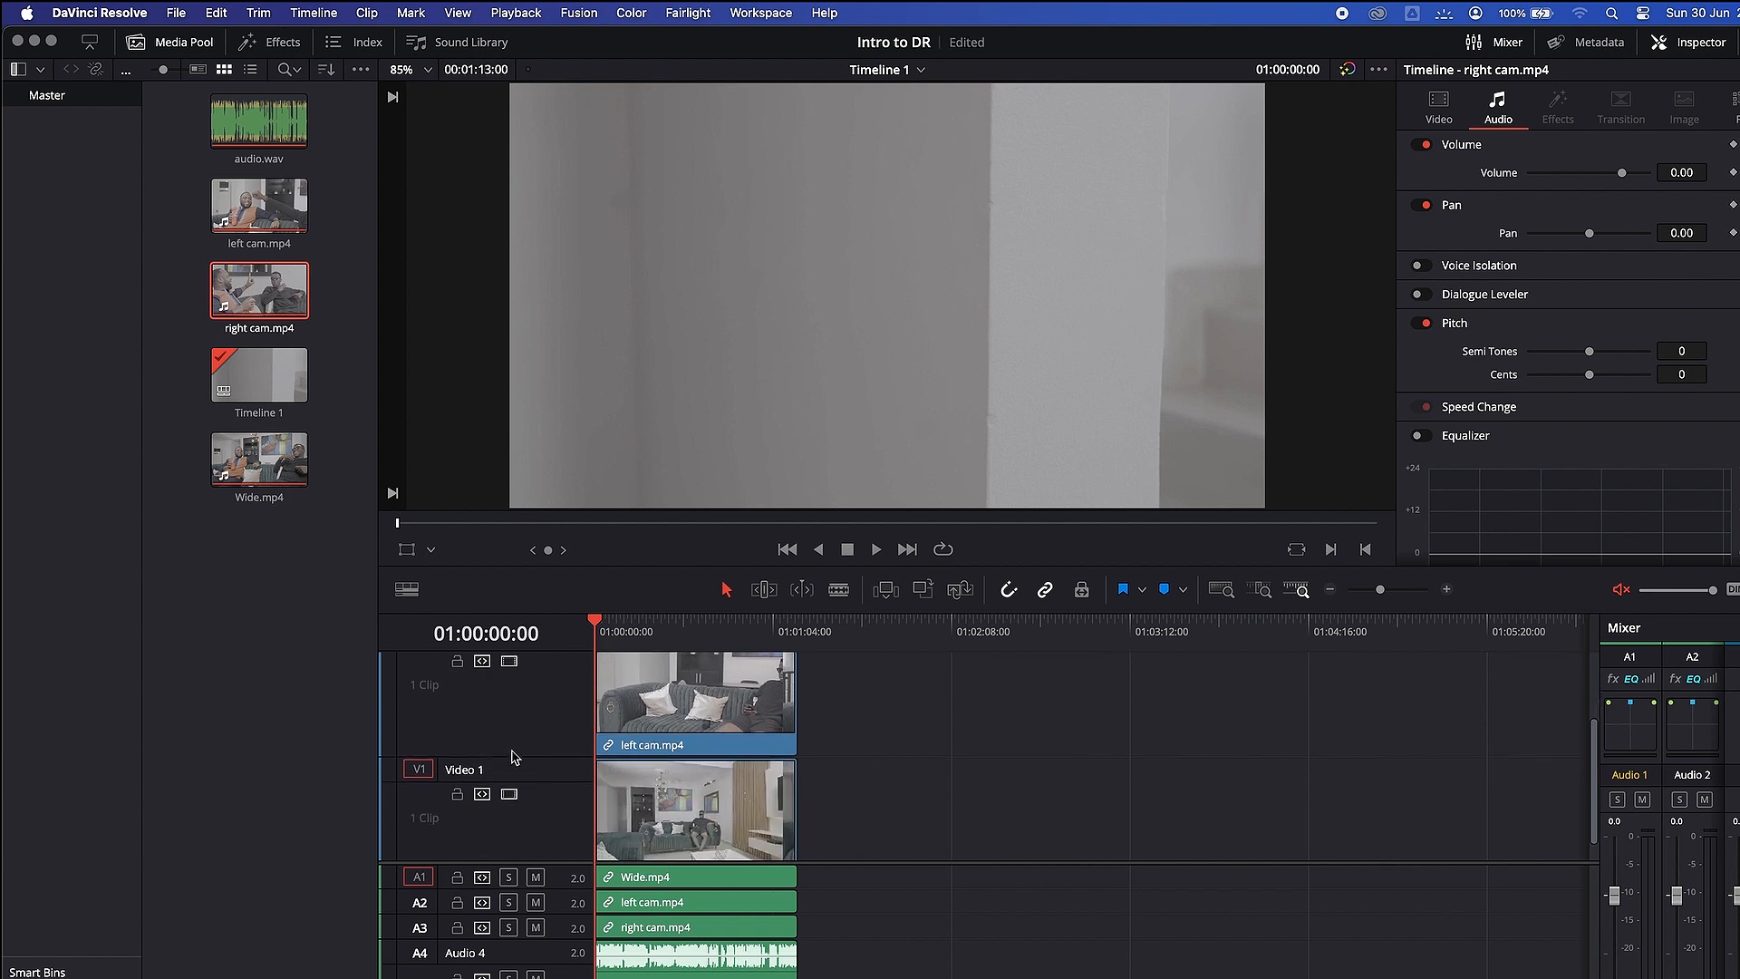
# - Reduce the height of all three video tracks, collapsing Video 2 and Video 3 to slim rows without thumbnails
pyautogui.moveTo(533, 757); pyautogui.dragTo(530, 848)
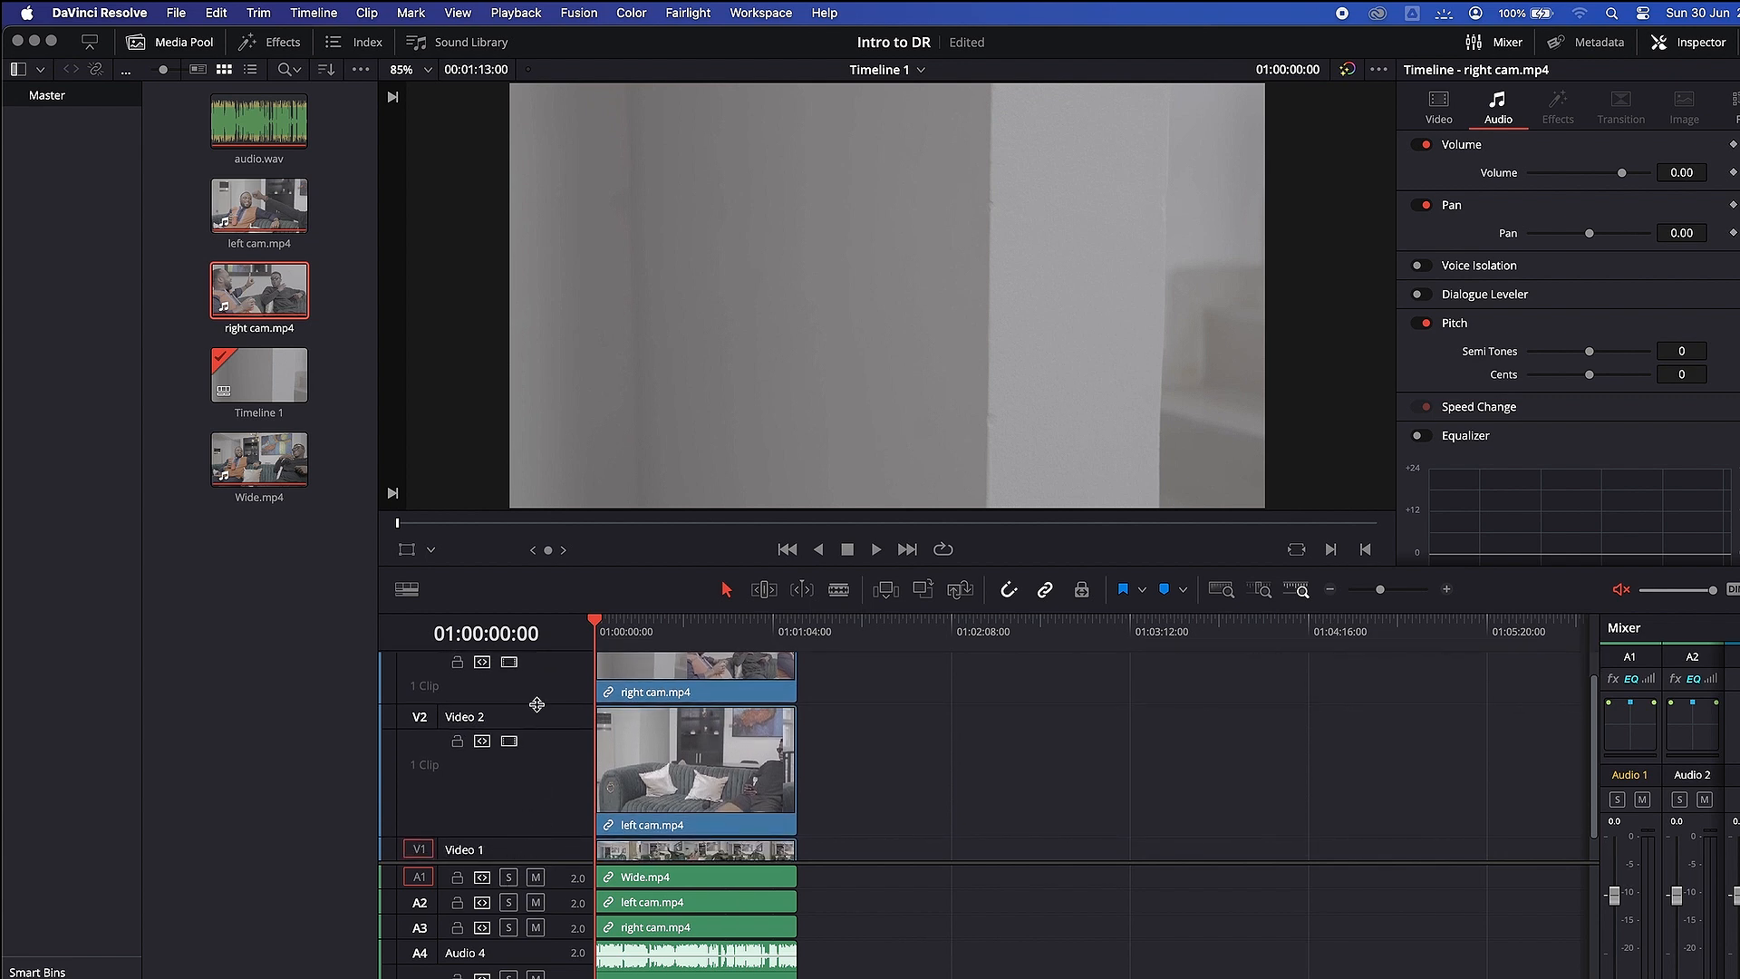
pyautogui.moveTo(540, 719); pyautogui.dragTo(544, 796)
pyautogui.moveTo(544, 690)
pyautogui.mouseDown()
pyautogui.moveTo(546, 740)
pyautogui.moveTo(543, 722)
pyautogui.mouseUp()
pyautogui.click(542, 687)
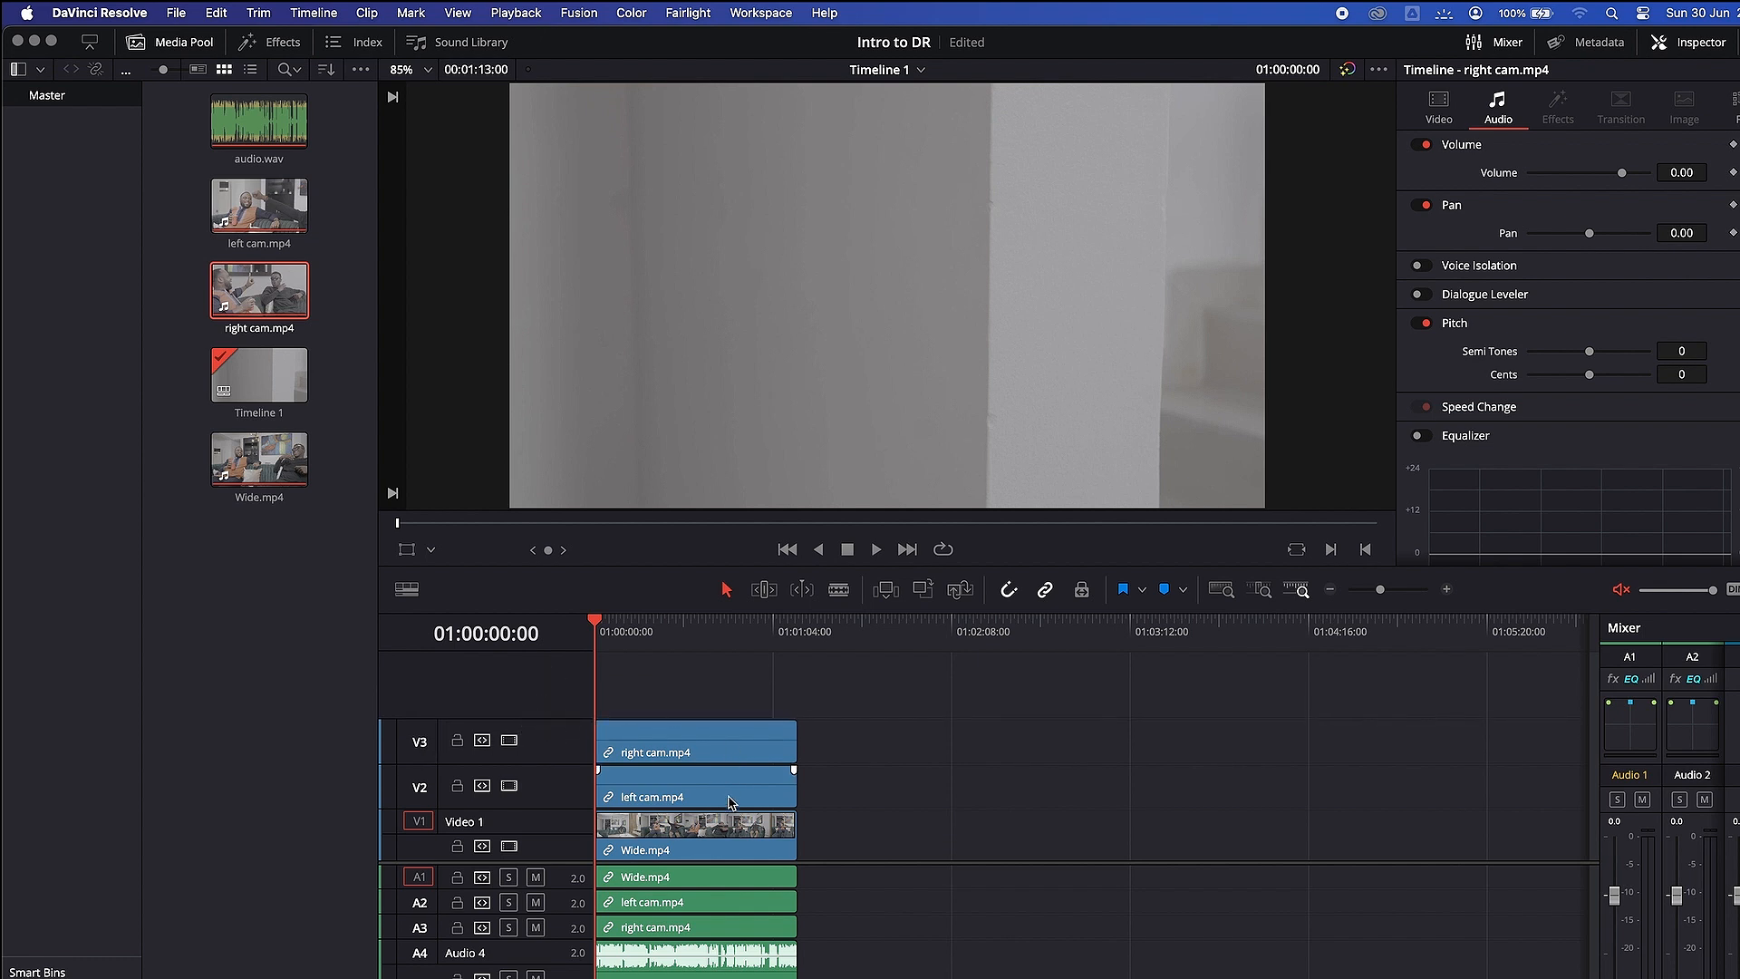
# - Blade right cam.mp4 at about 12, 28 and 42 seconds, left cam.mp4 at about 20 and 42 seconds, and Wide.mp4 at about 28 seconds
pyautogui.click(838, 589)
pyautogui.click(628, 734)
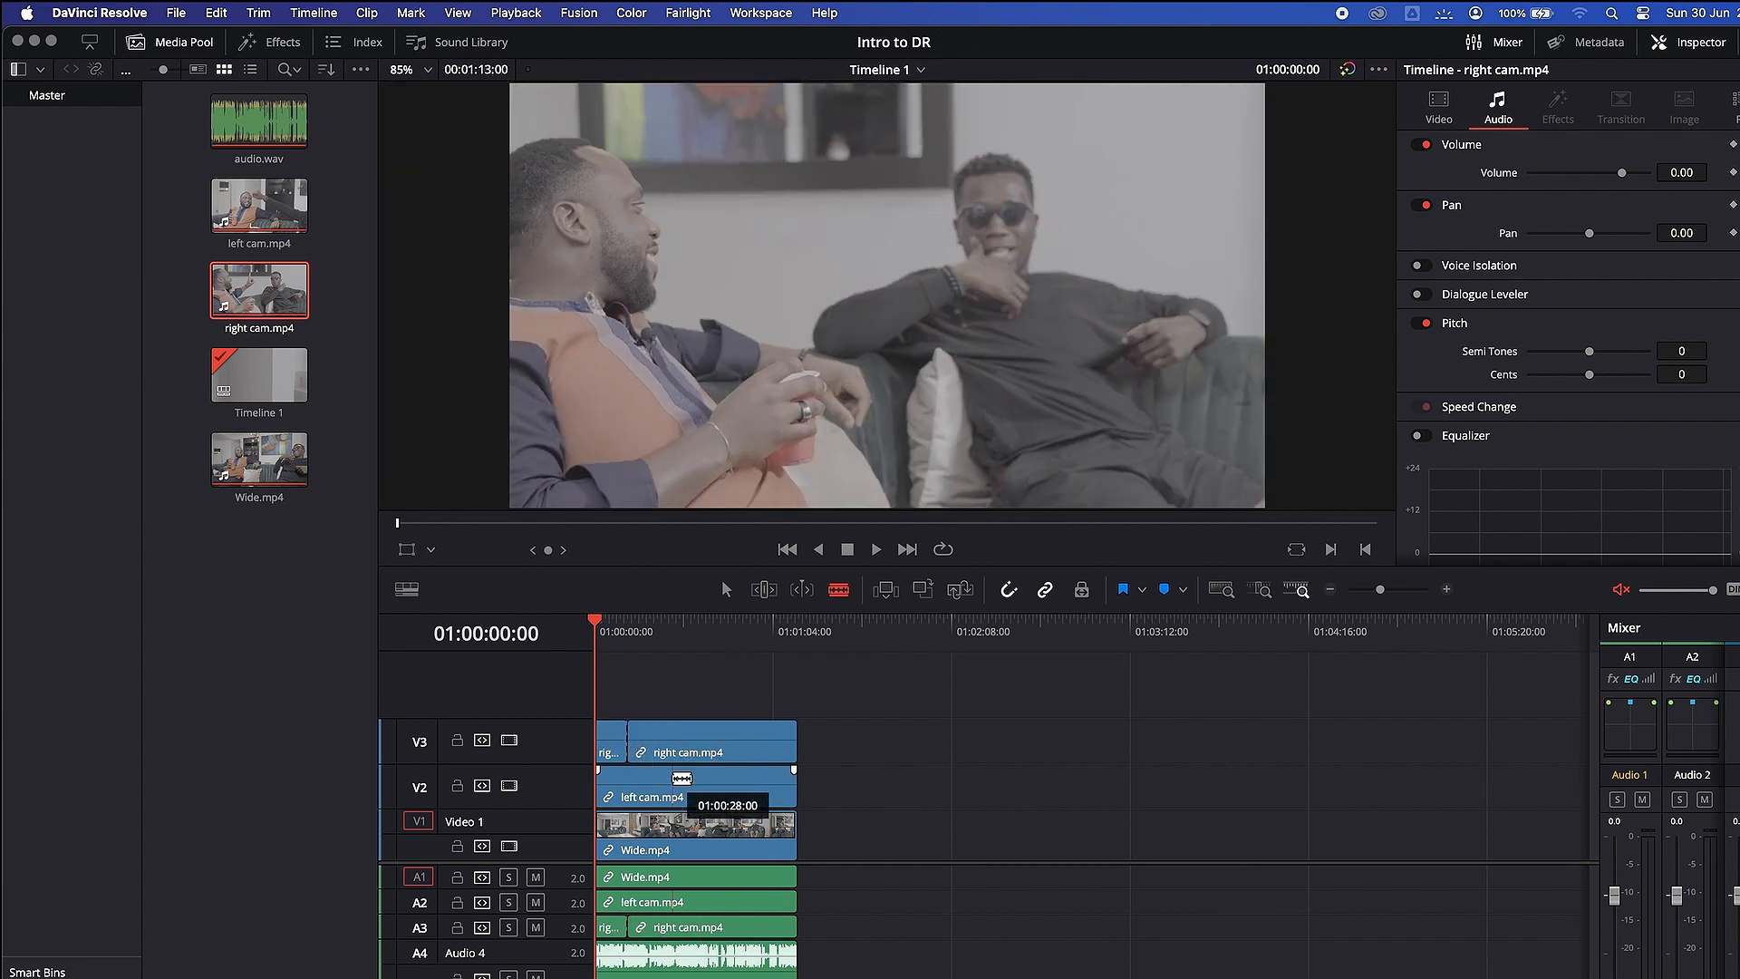
pyautogui.click(652, 782)
pyautogui.click(671, 825)
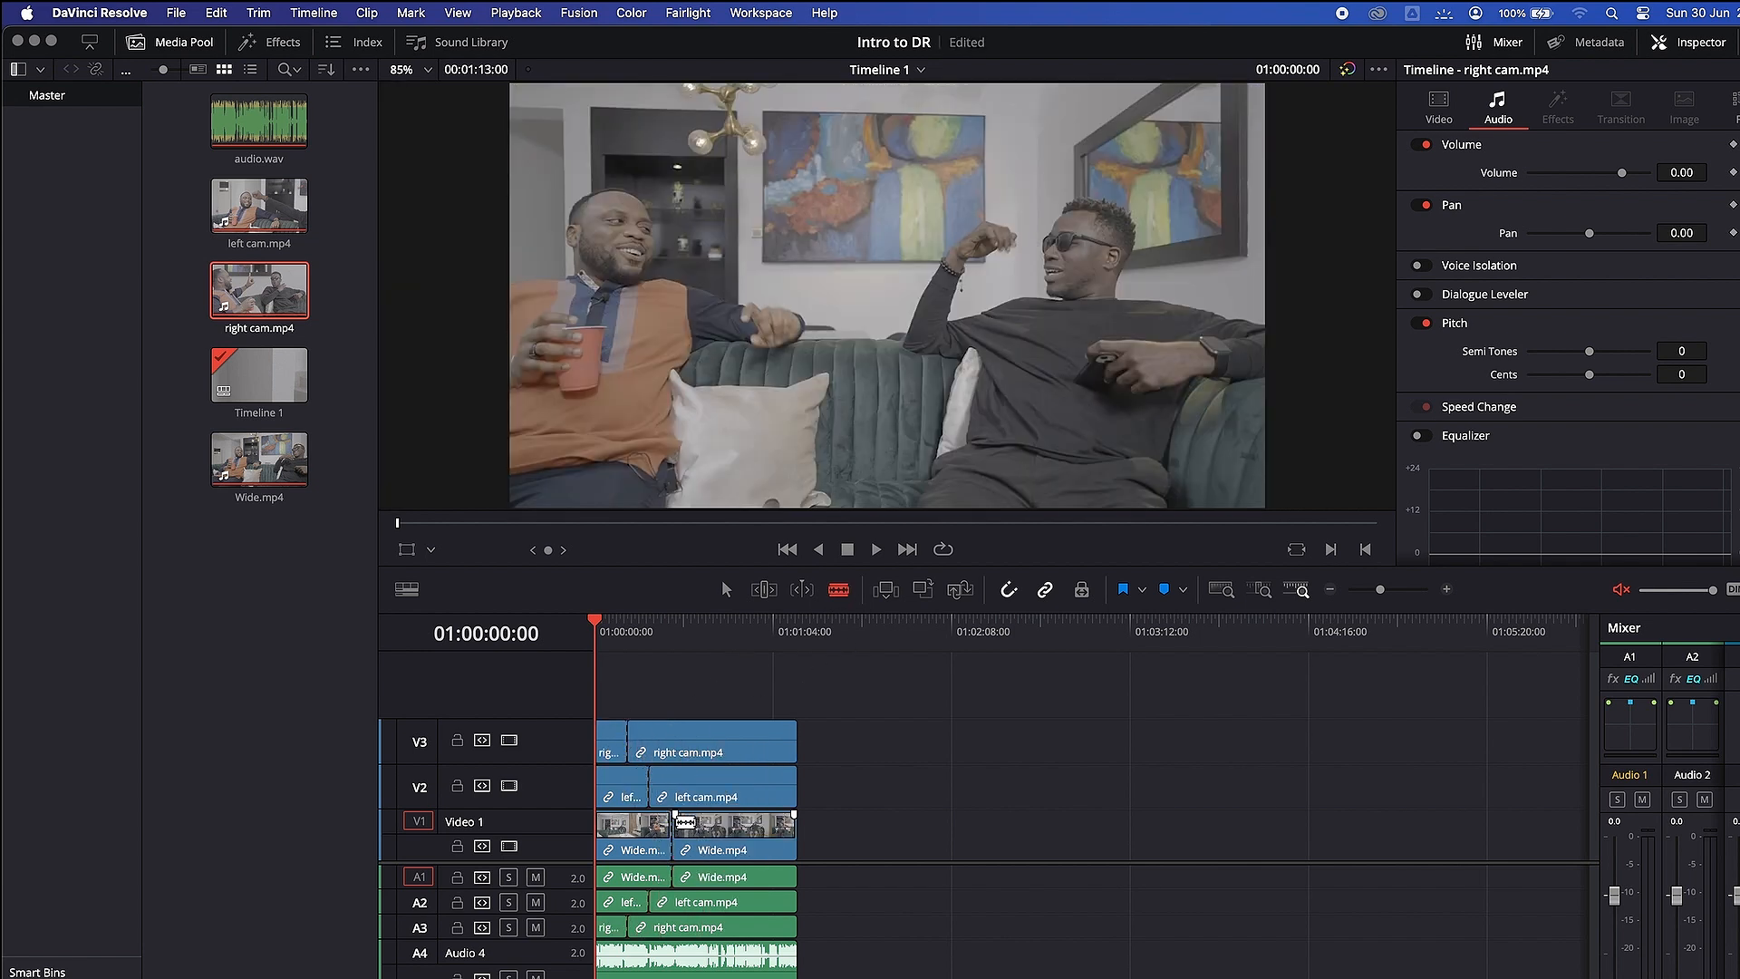
pyautogui.click(713, 780)
pyautogui.click(672, 741)
pyautogui.click(712, 737)
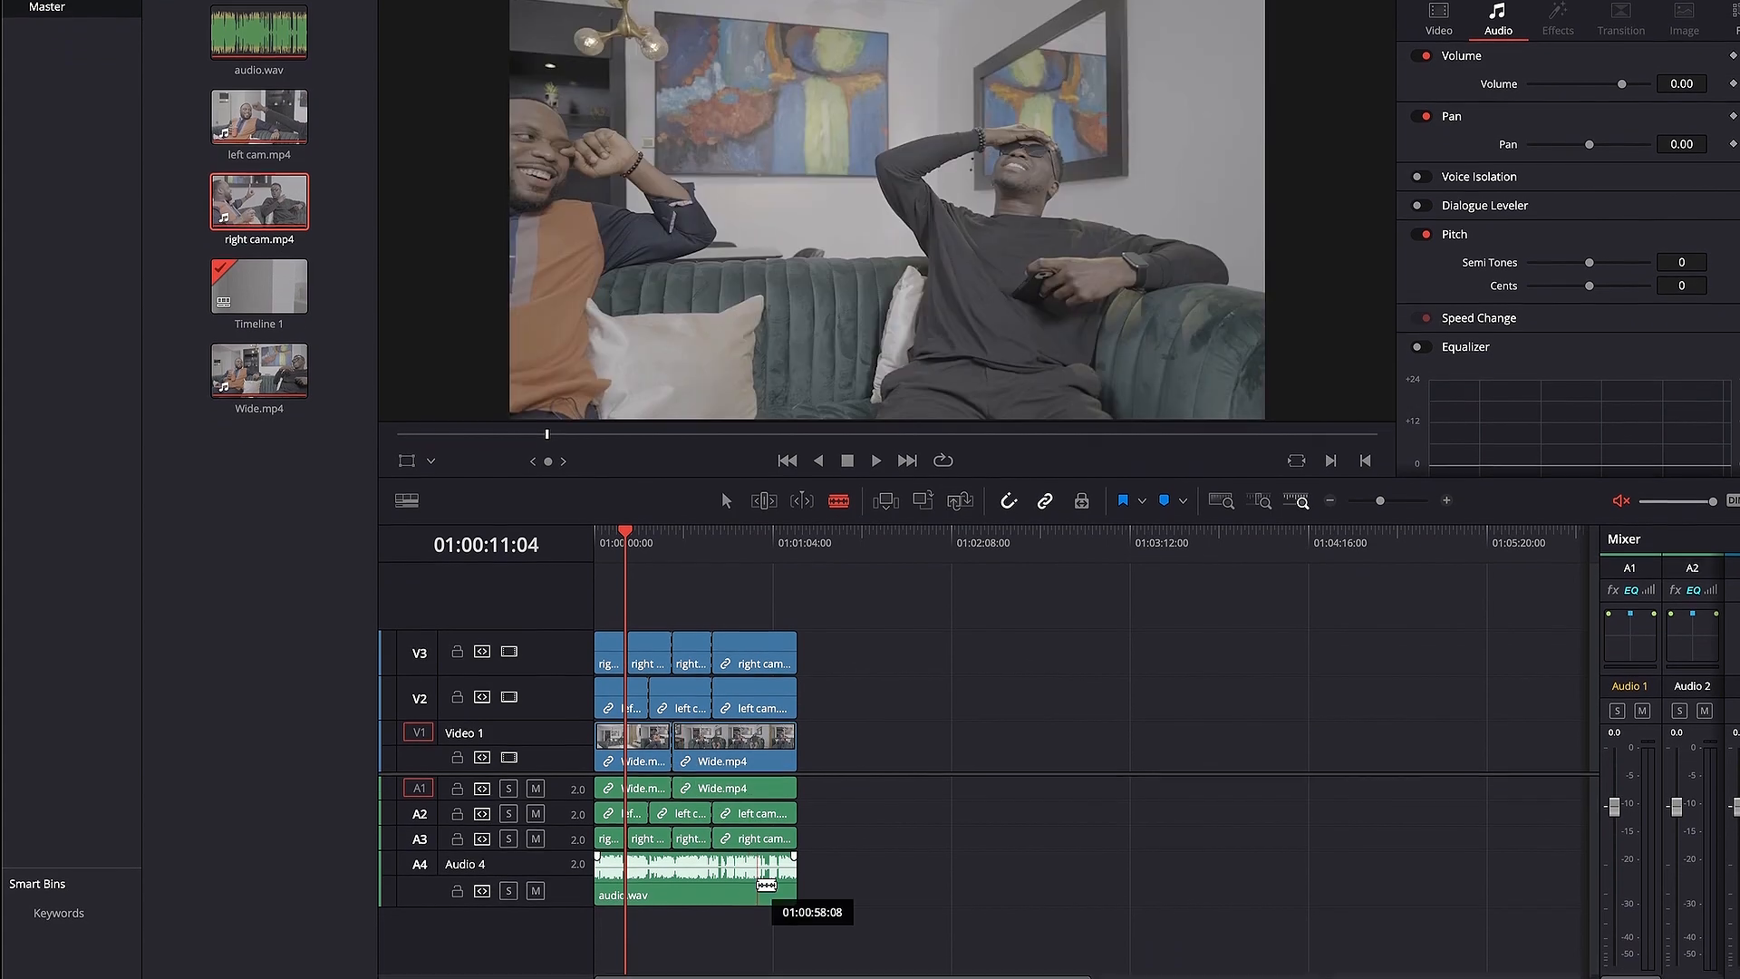
# - View the timeline on the Cut page and return to the Edit page to check the clips at different zoom levels
pyautogui.click(671, 961)
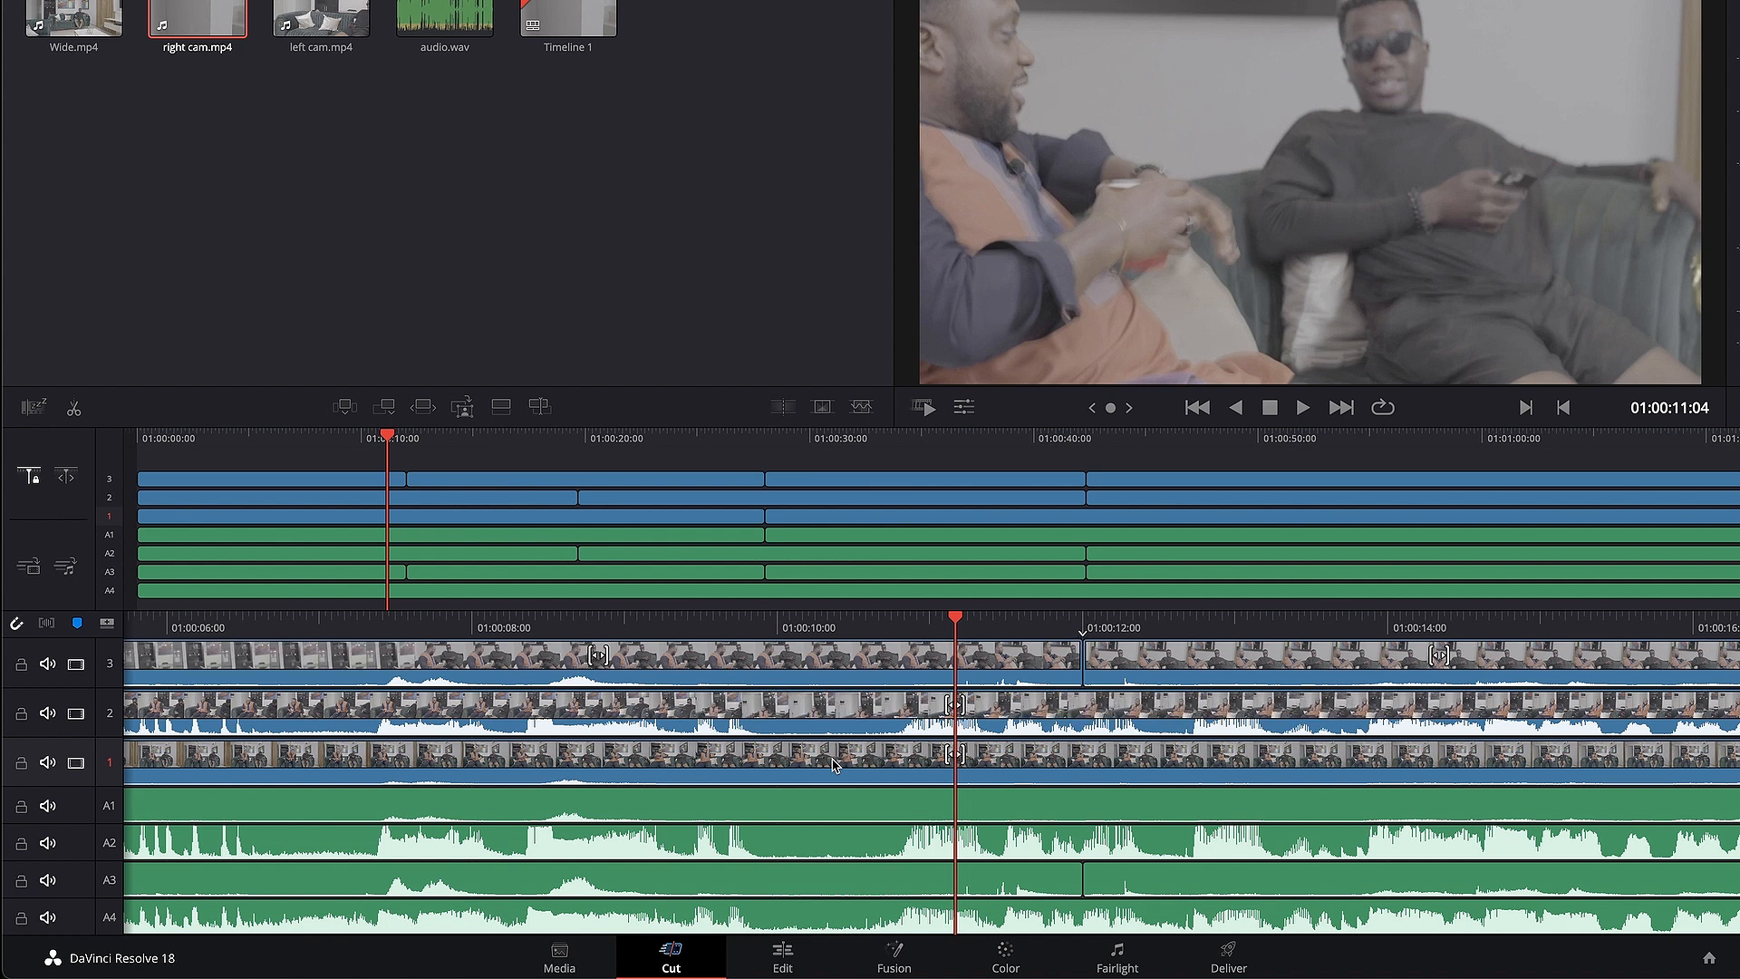
pyautogui.click(782, 958)
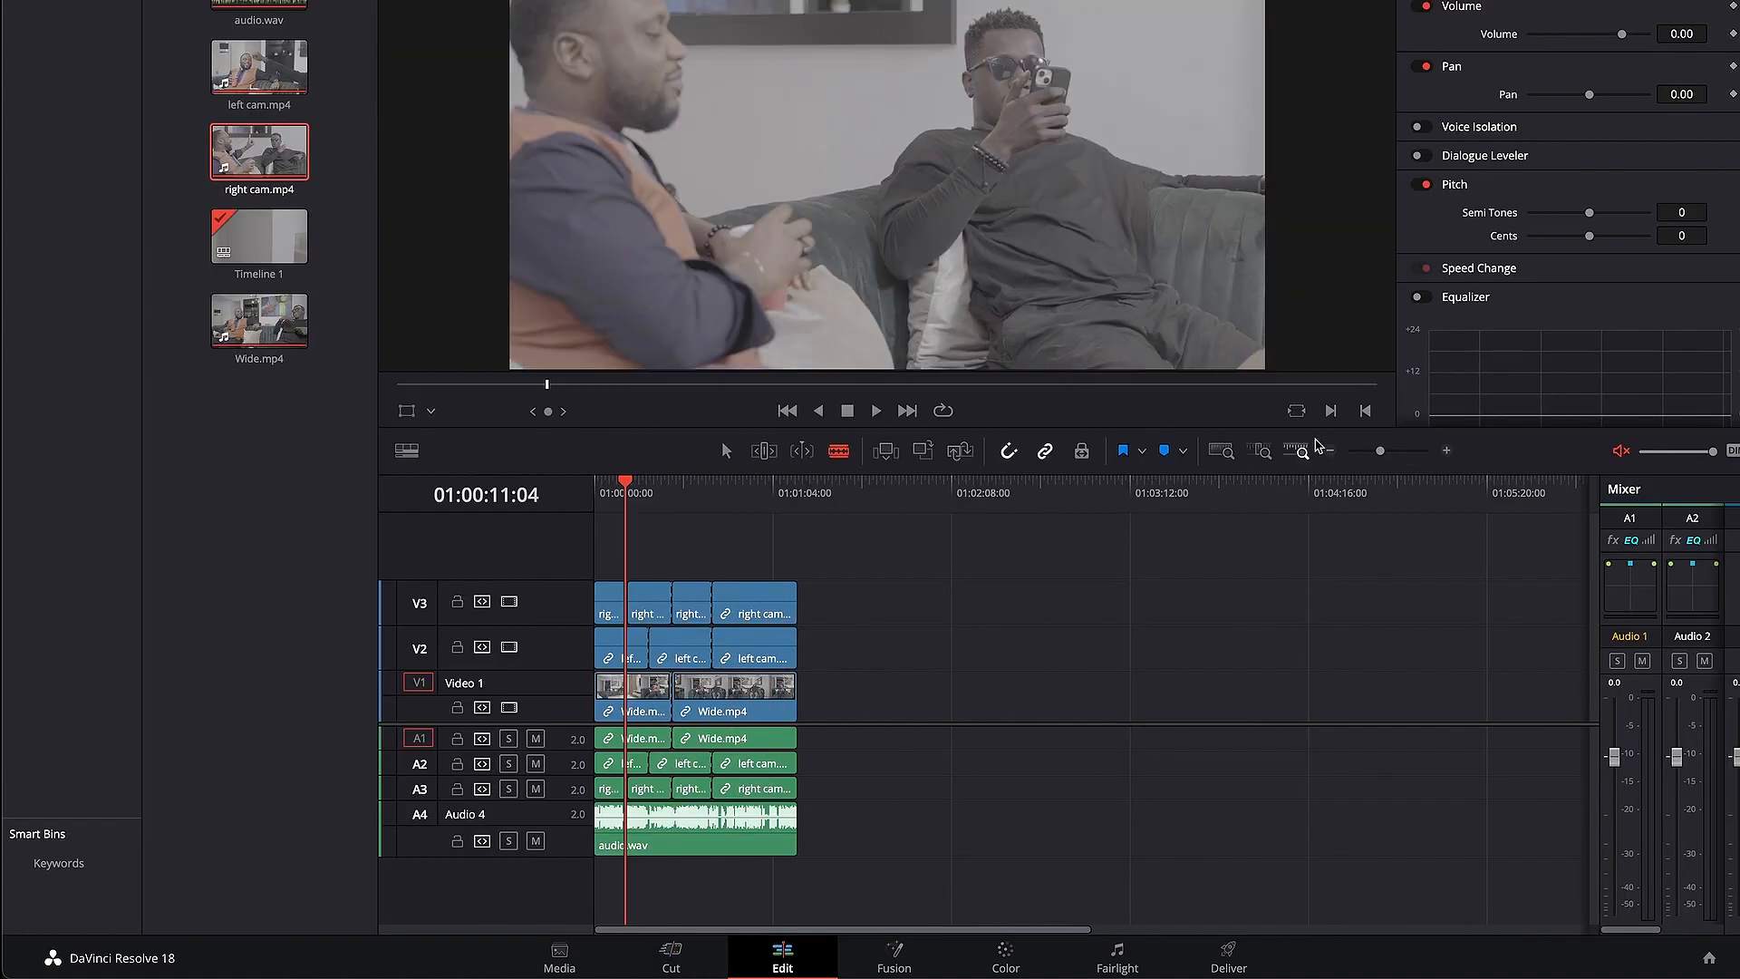
pyautogui.click(1330, 451)
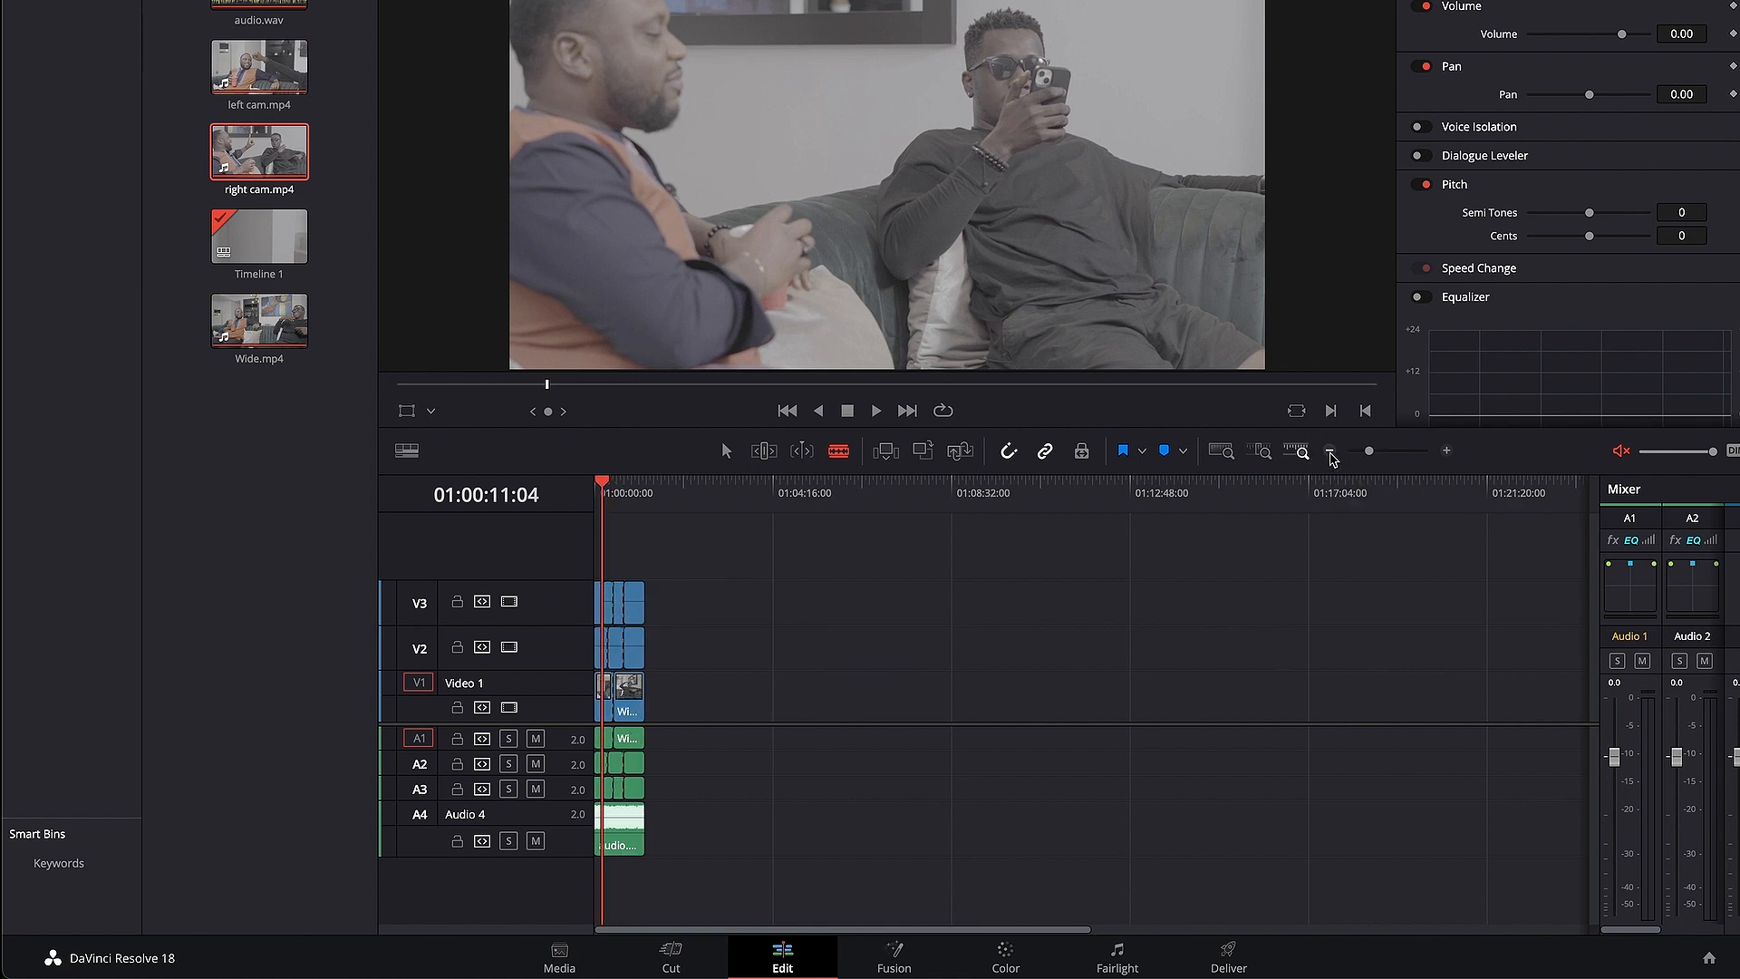
pyautogui.click(1329, 451)
pyautogui.click(1330, 450)
pyautogui.click(1448, 450)
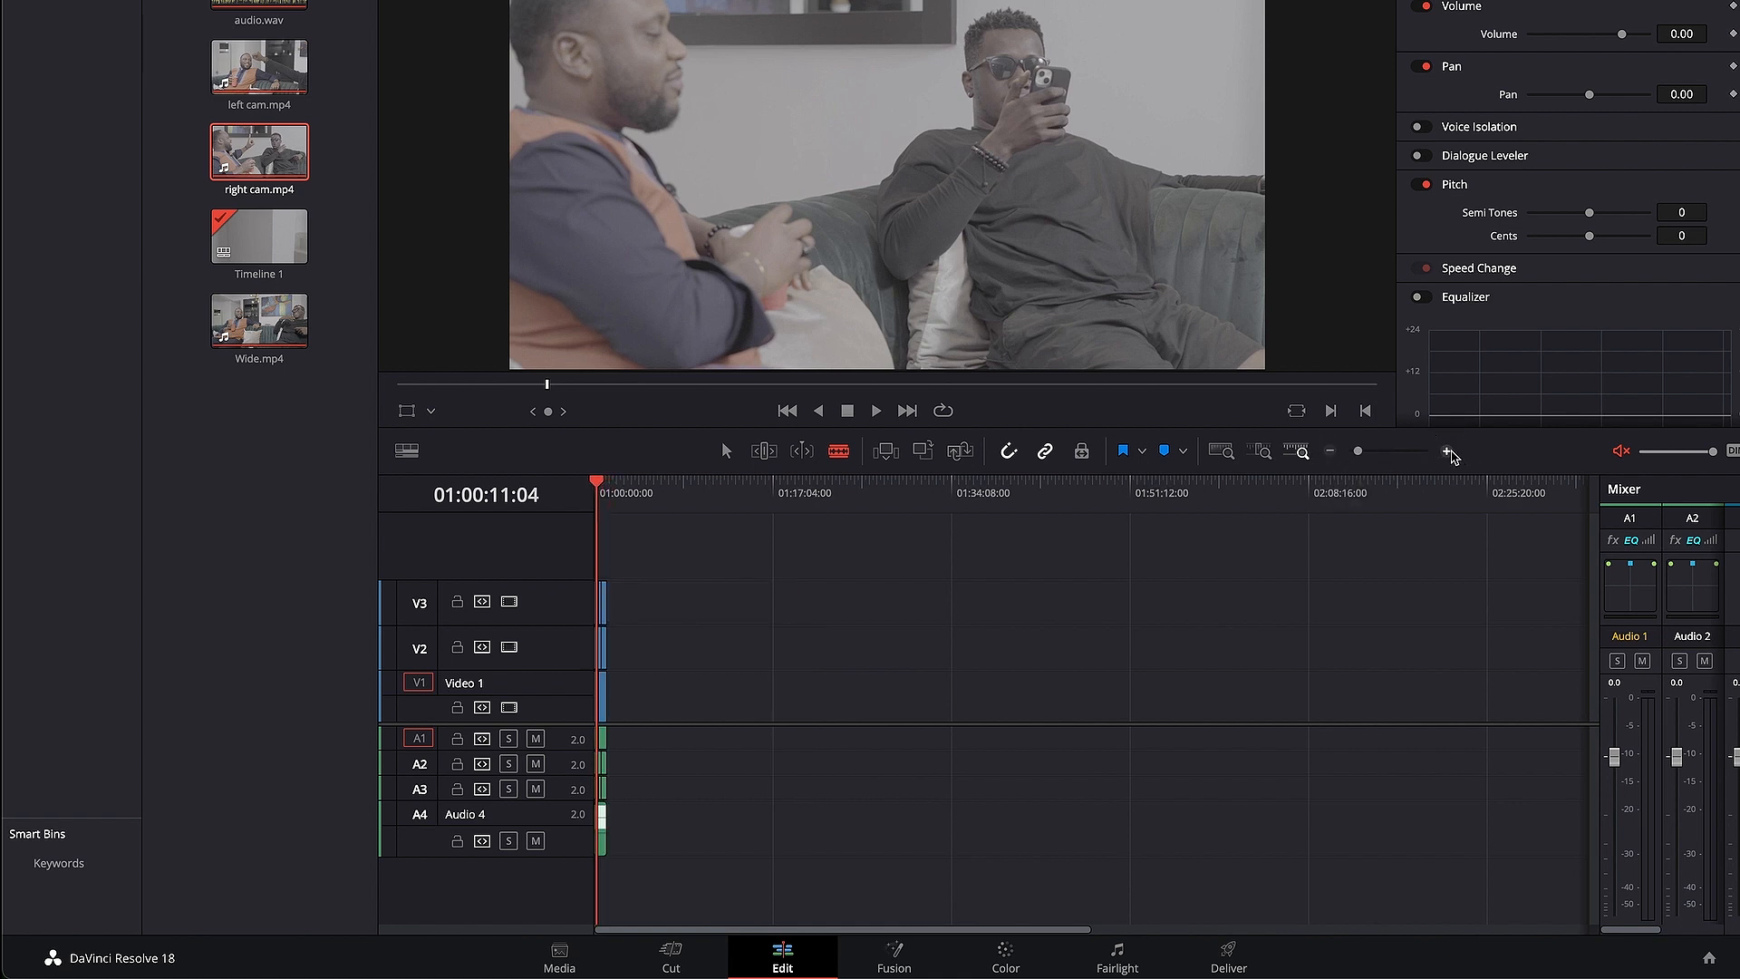
pyautogui.click(1448, 451)
pyautogui.click(1449, 450)
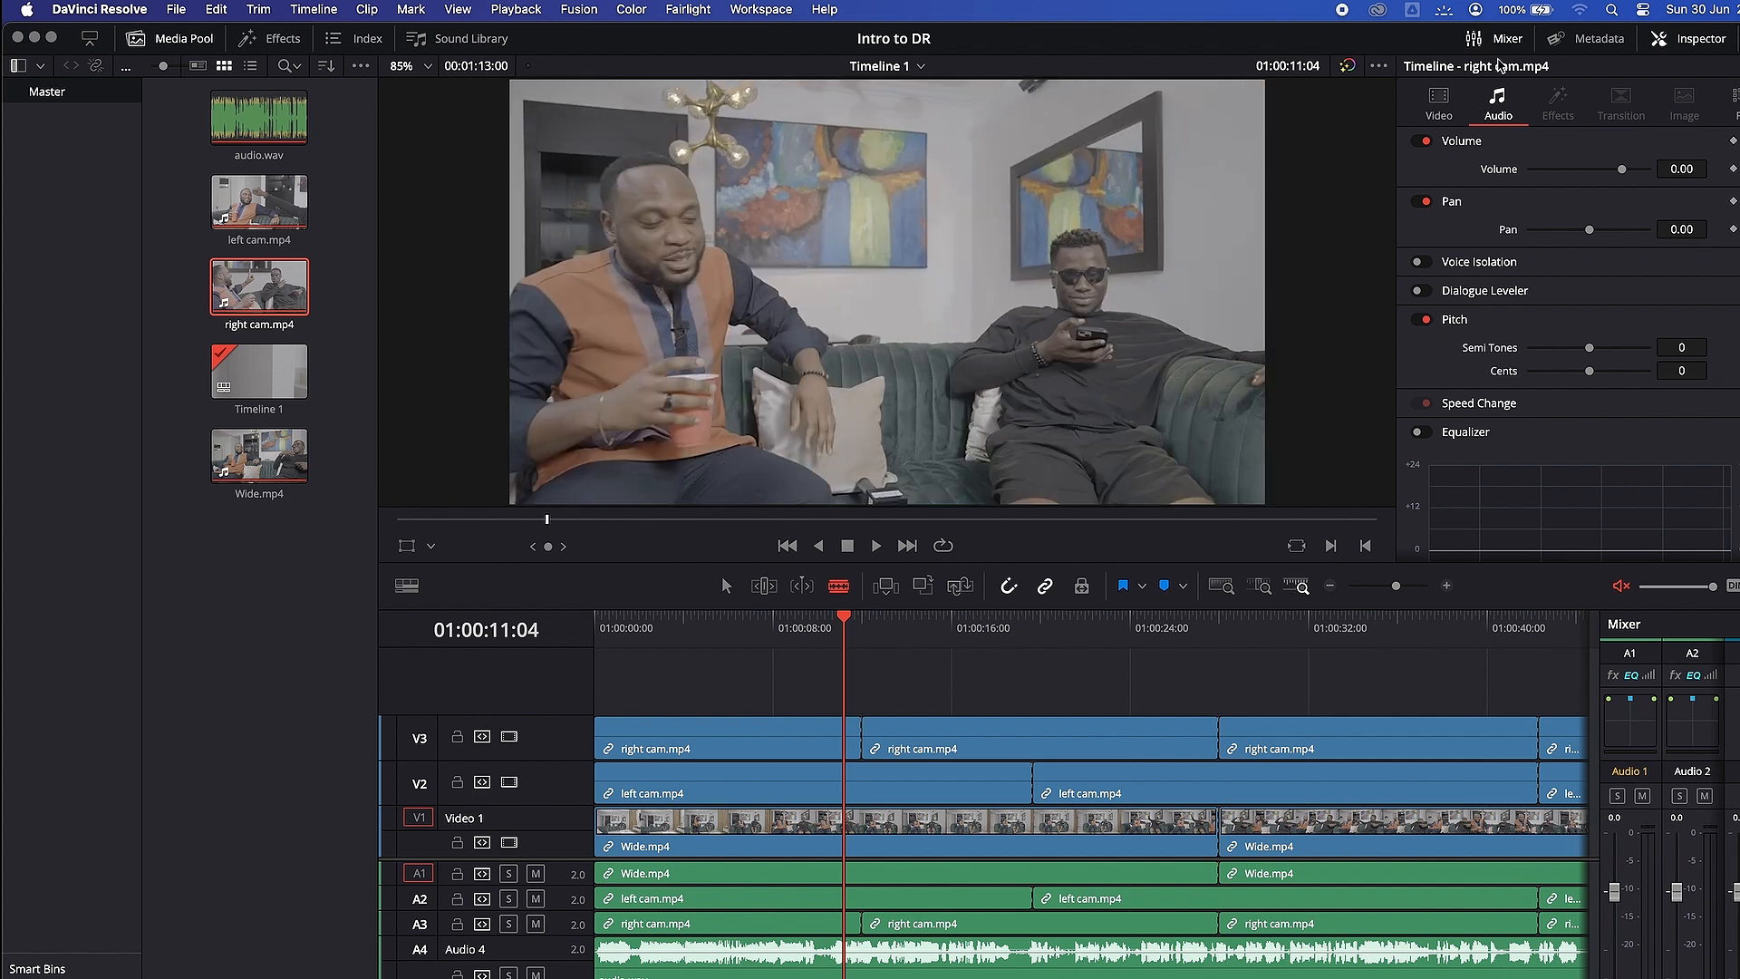
# - Review the metadata of right cam.mp4, including its clip details, and switch back to the Inspector
pyautogui.click(1584, 41)
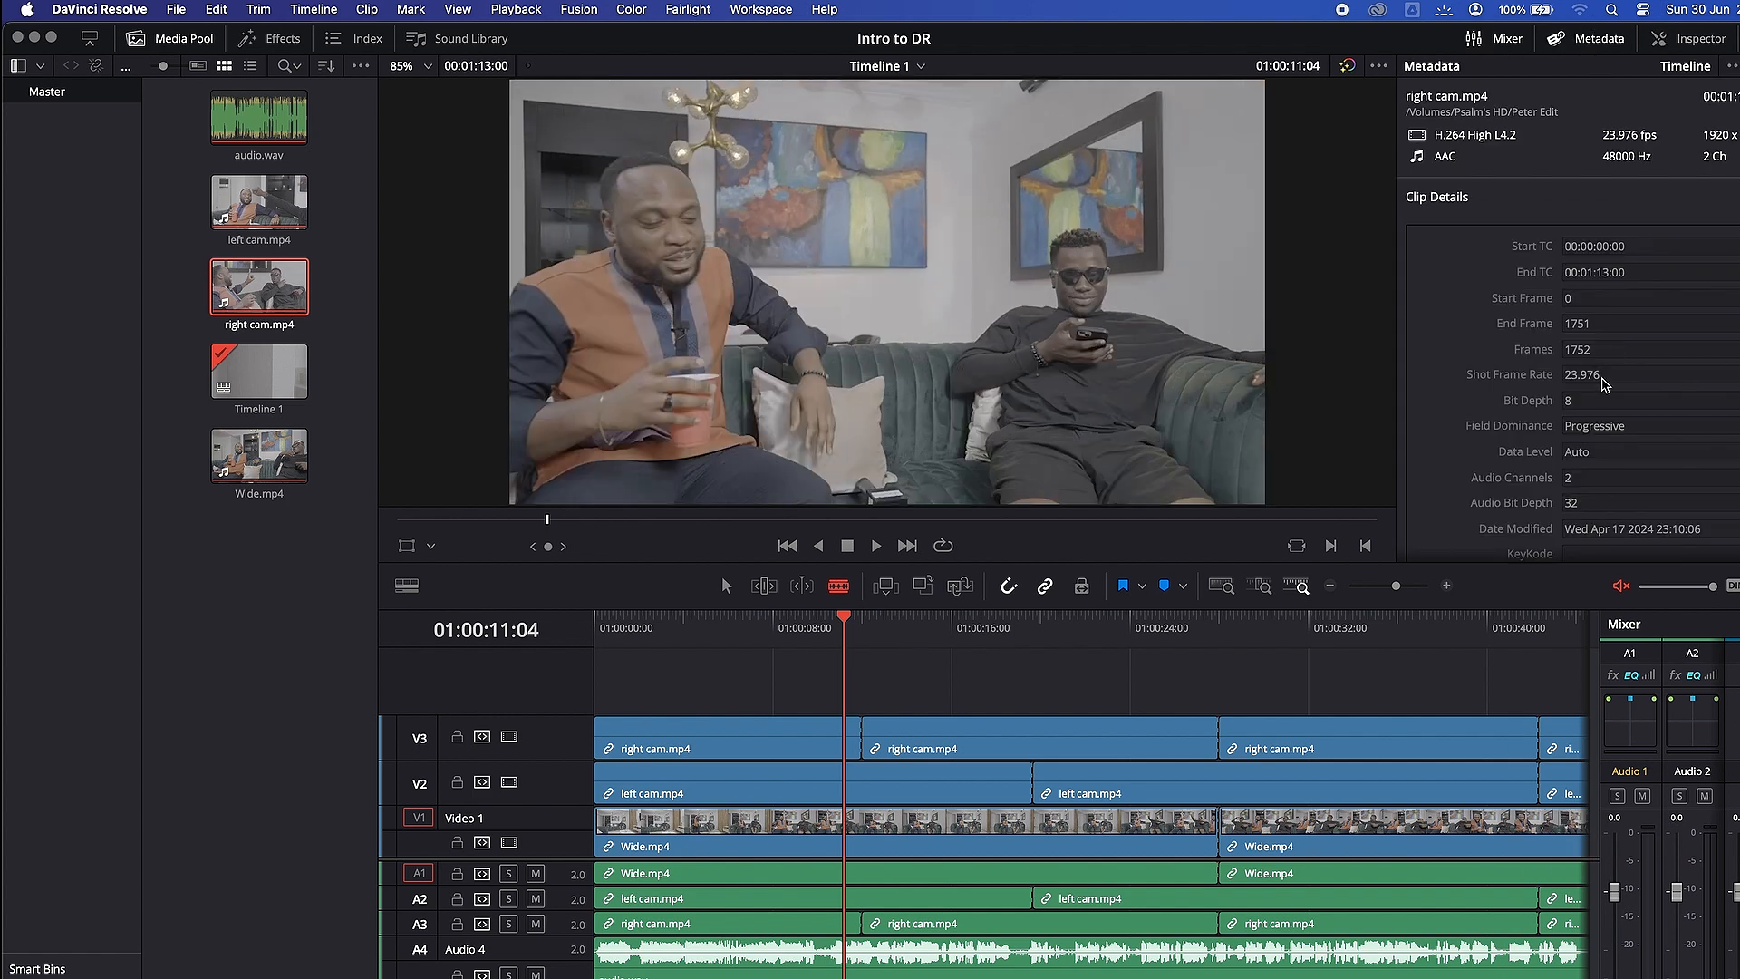
pyautogui.scroll(-2, 1604, 384)
pyautogui.scroll(2, 1604, 384)
pyautogui.click(1683, 43)
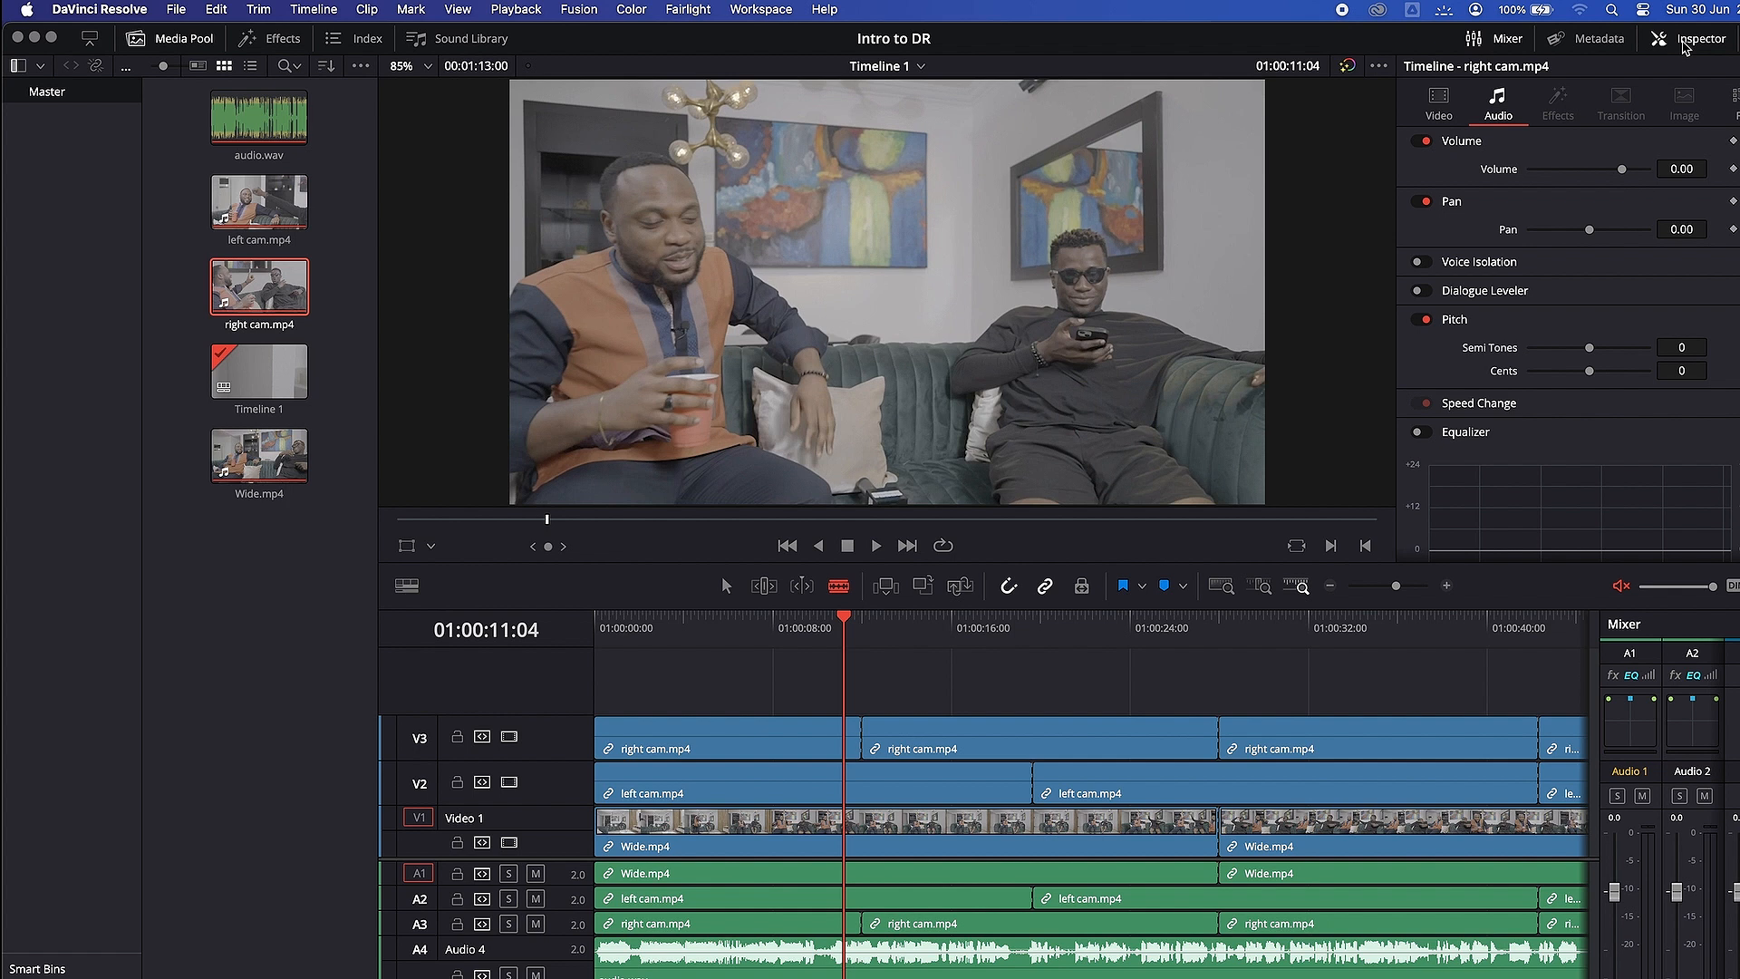
# - Move the playhead to 01:00:03:05 in Selection mode and open the Effects library with its search field shown
pyautogui.click(726, 586)
pyautogui.click(667, 624)
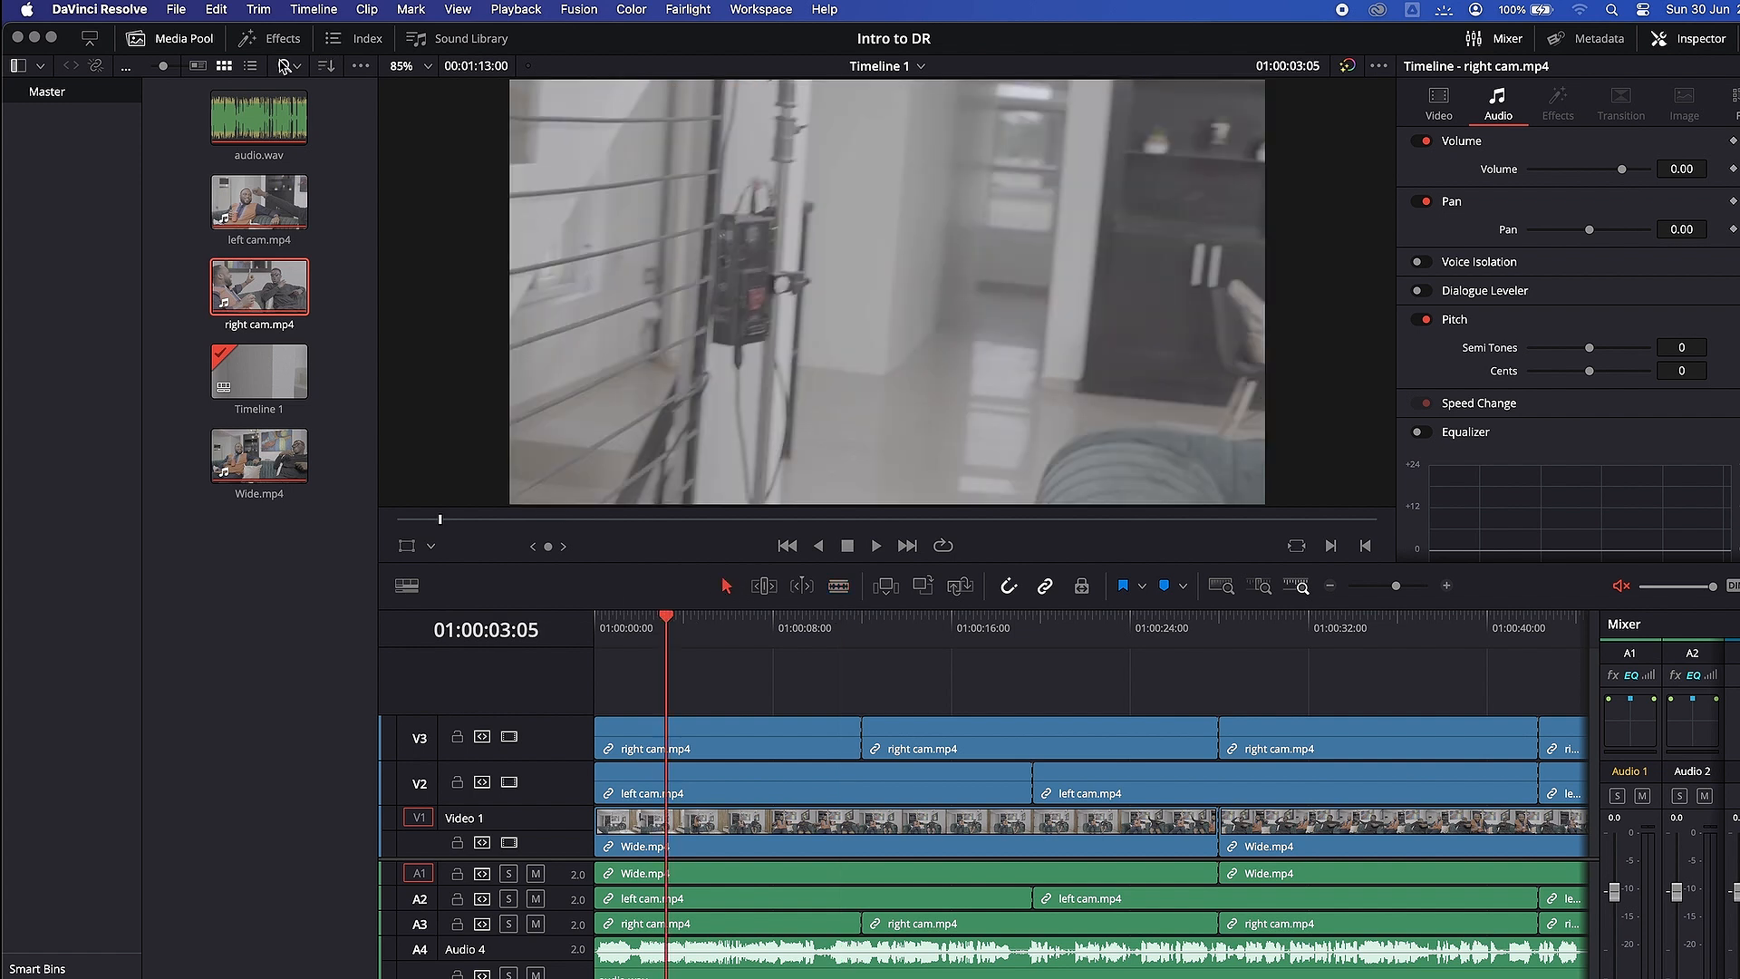
pyautogui.click(270, 38)
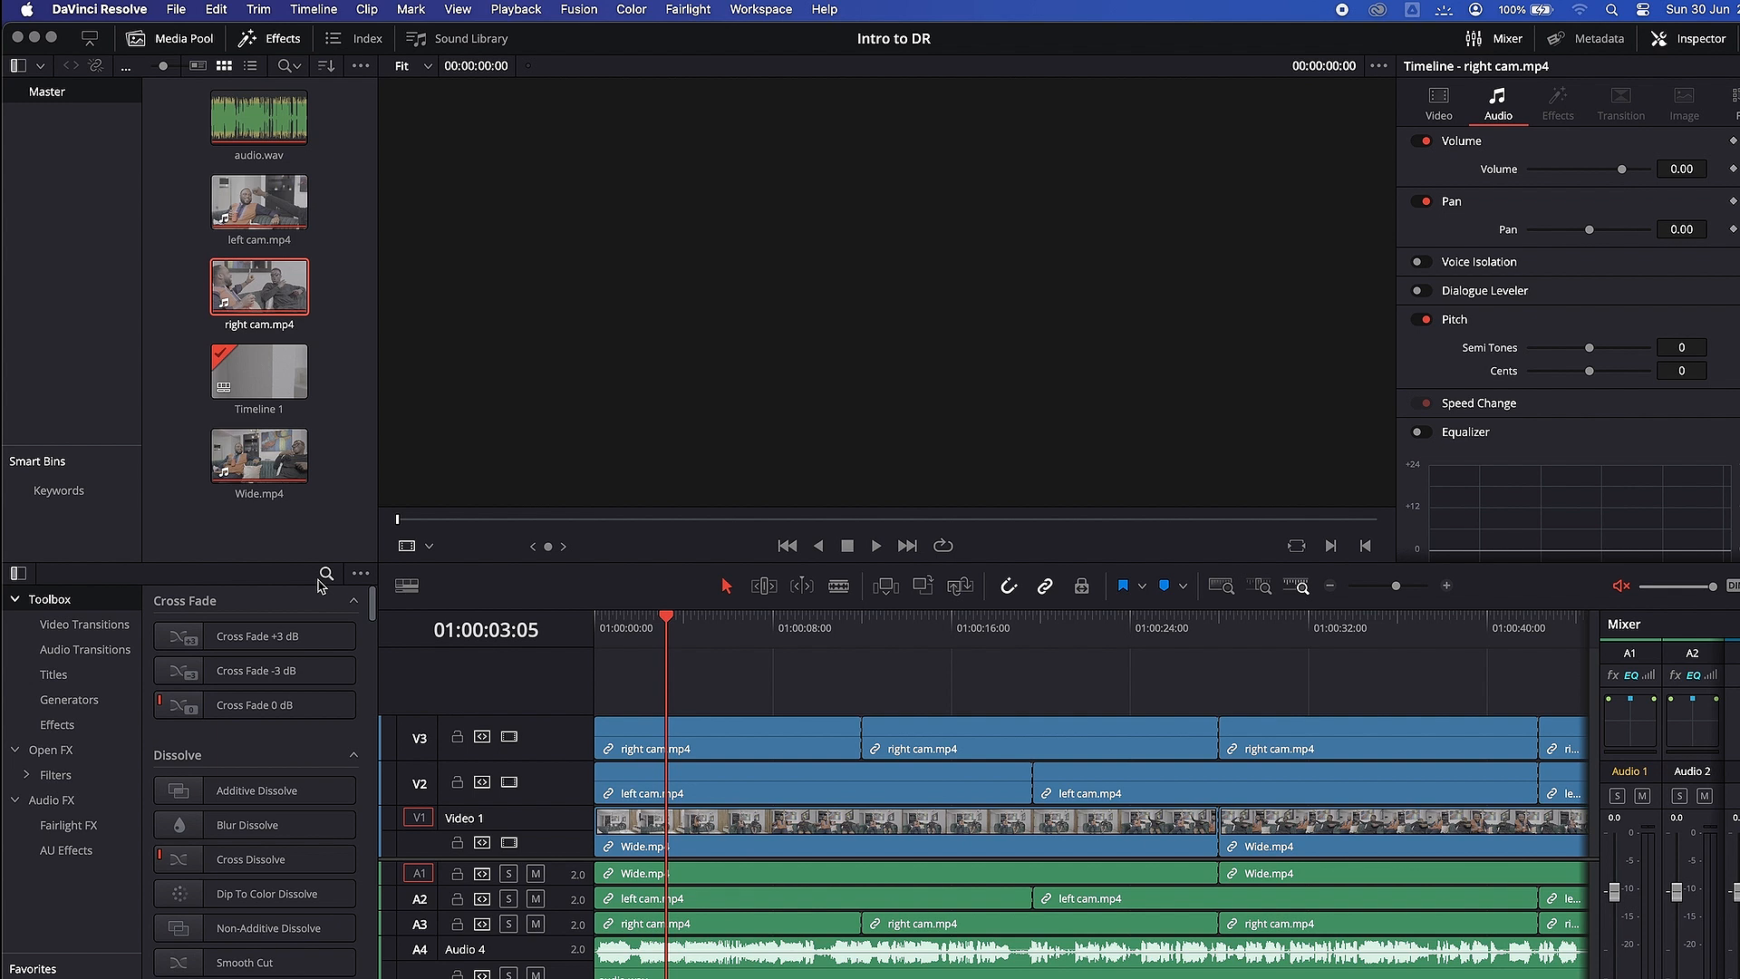
pyautogui.click(326, 573)
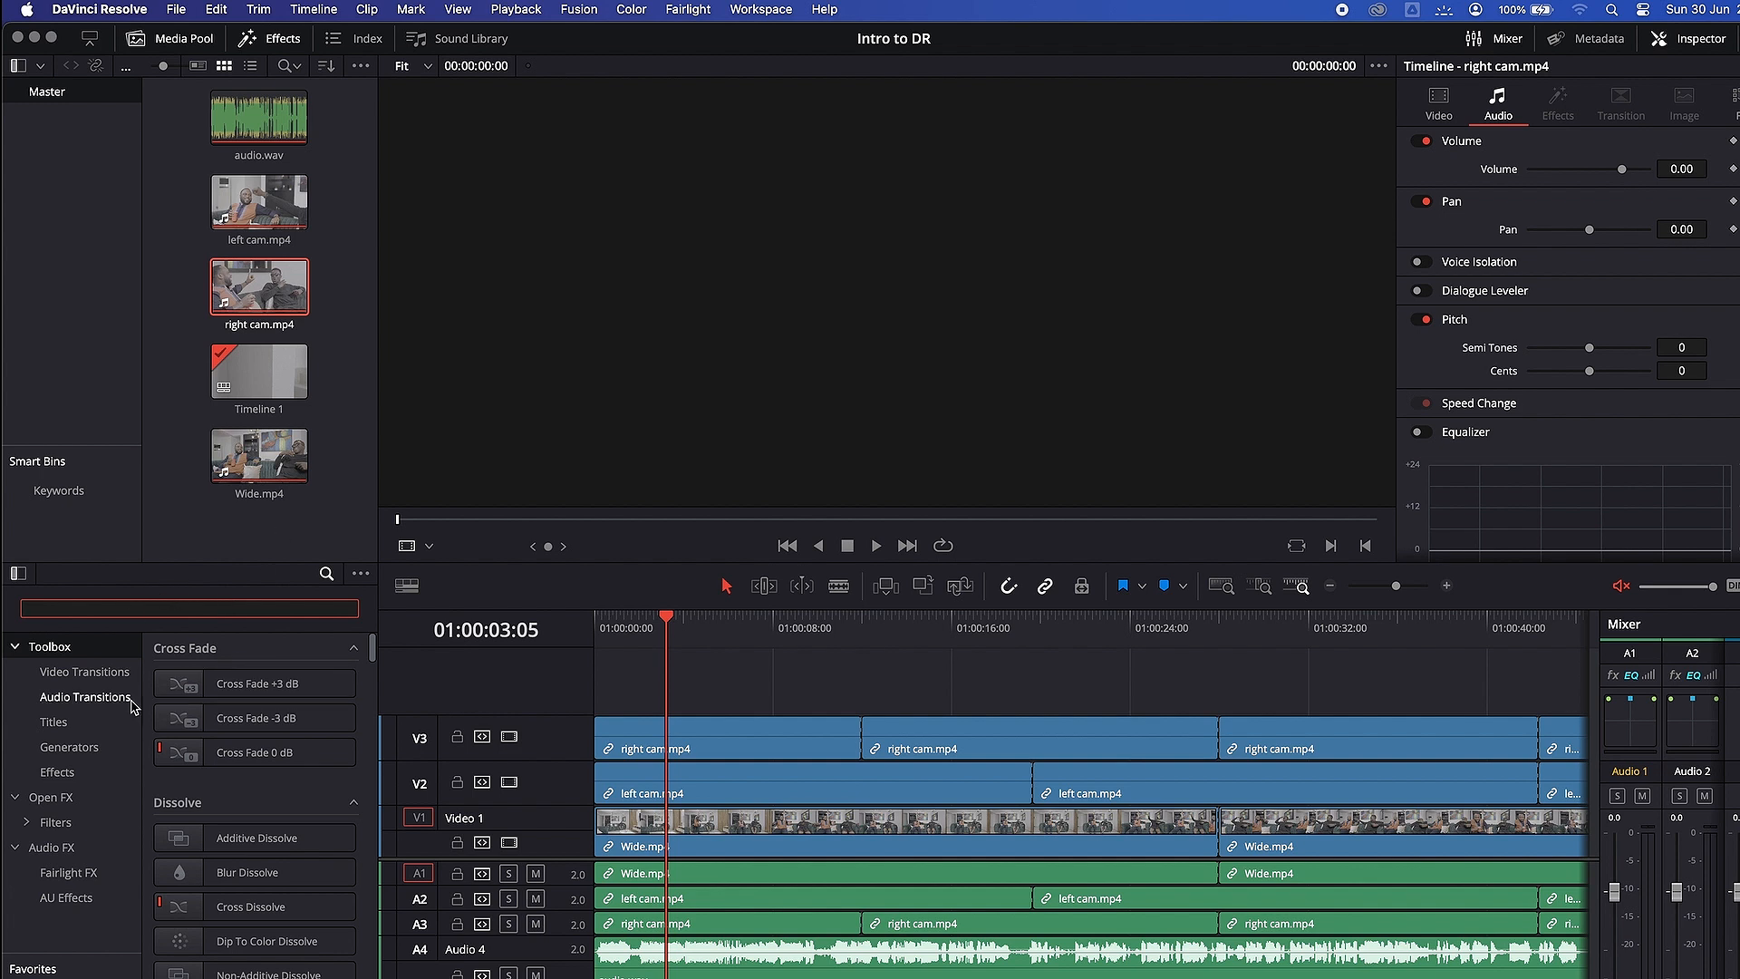
pyautogui.click(202, 504)
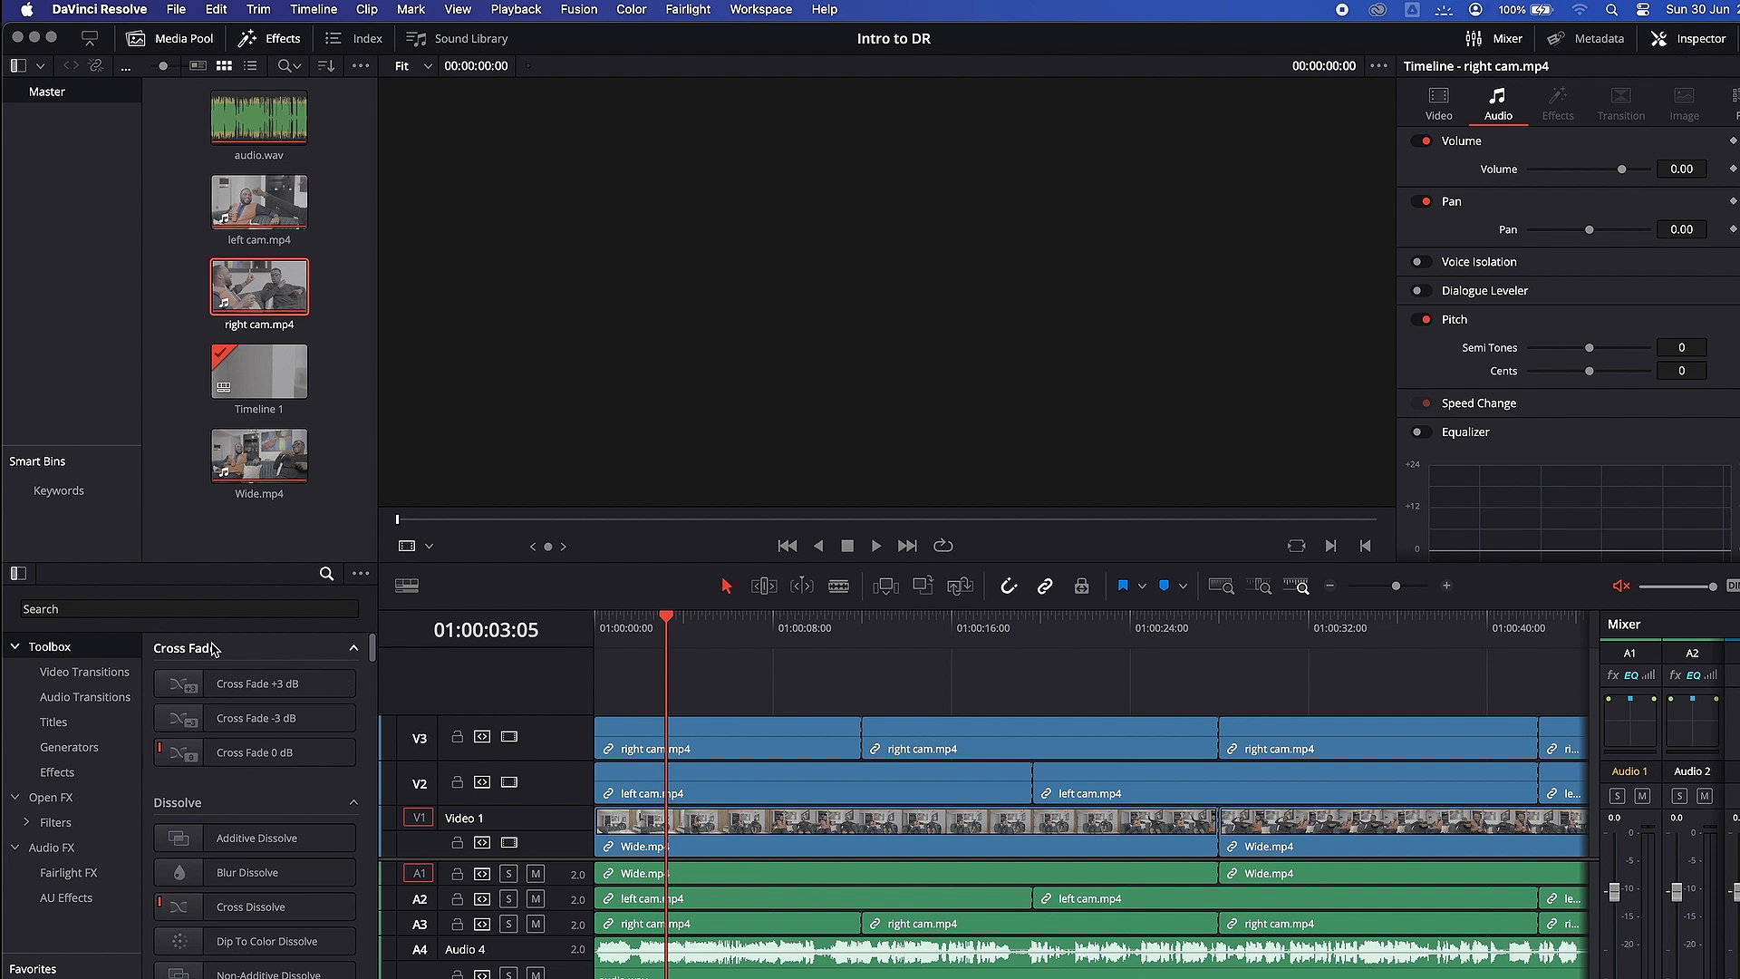
# - Look through the Cross Fade, Dissolve and Iris transitions in the Effects toolbox
pyautogui.click(188, 680)
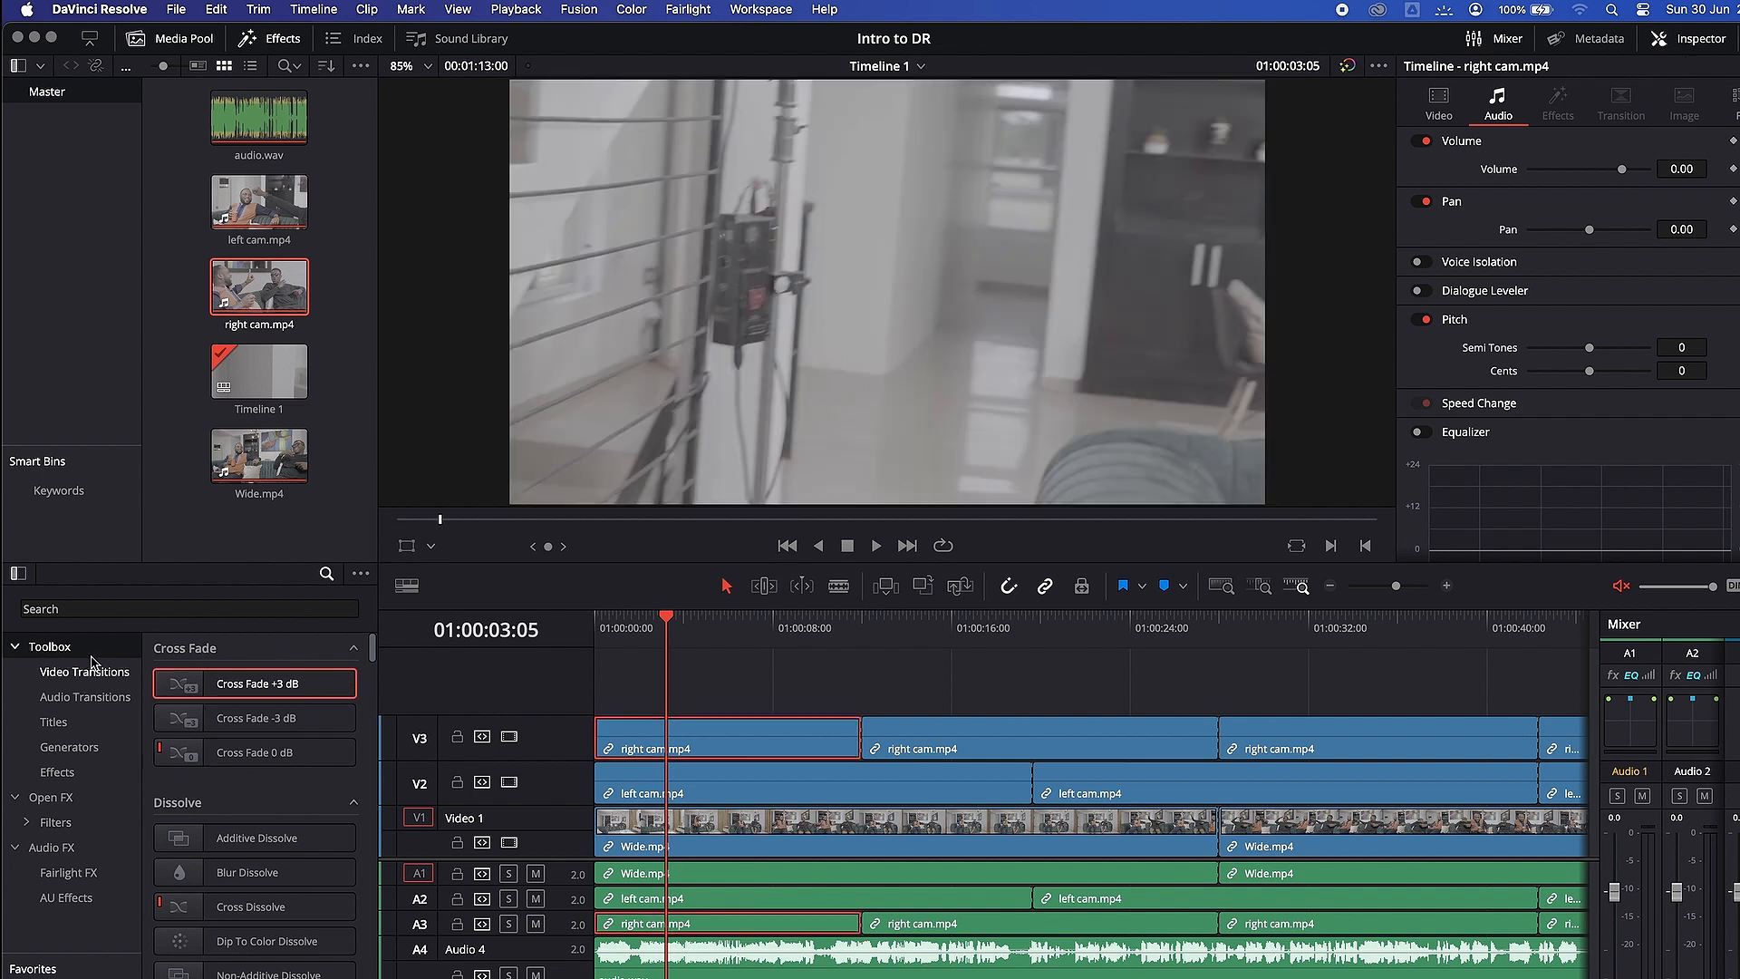
pyautogui.scroll(-4, 199, 969)
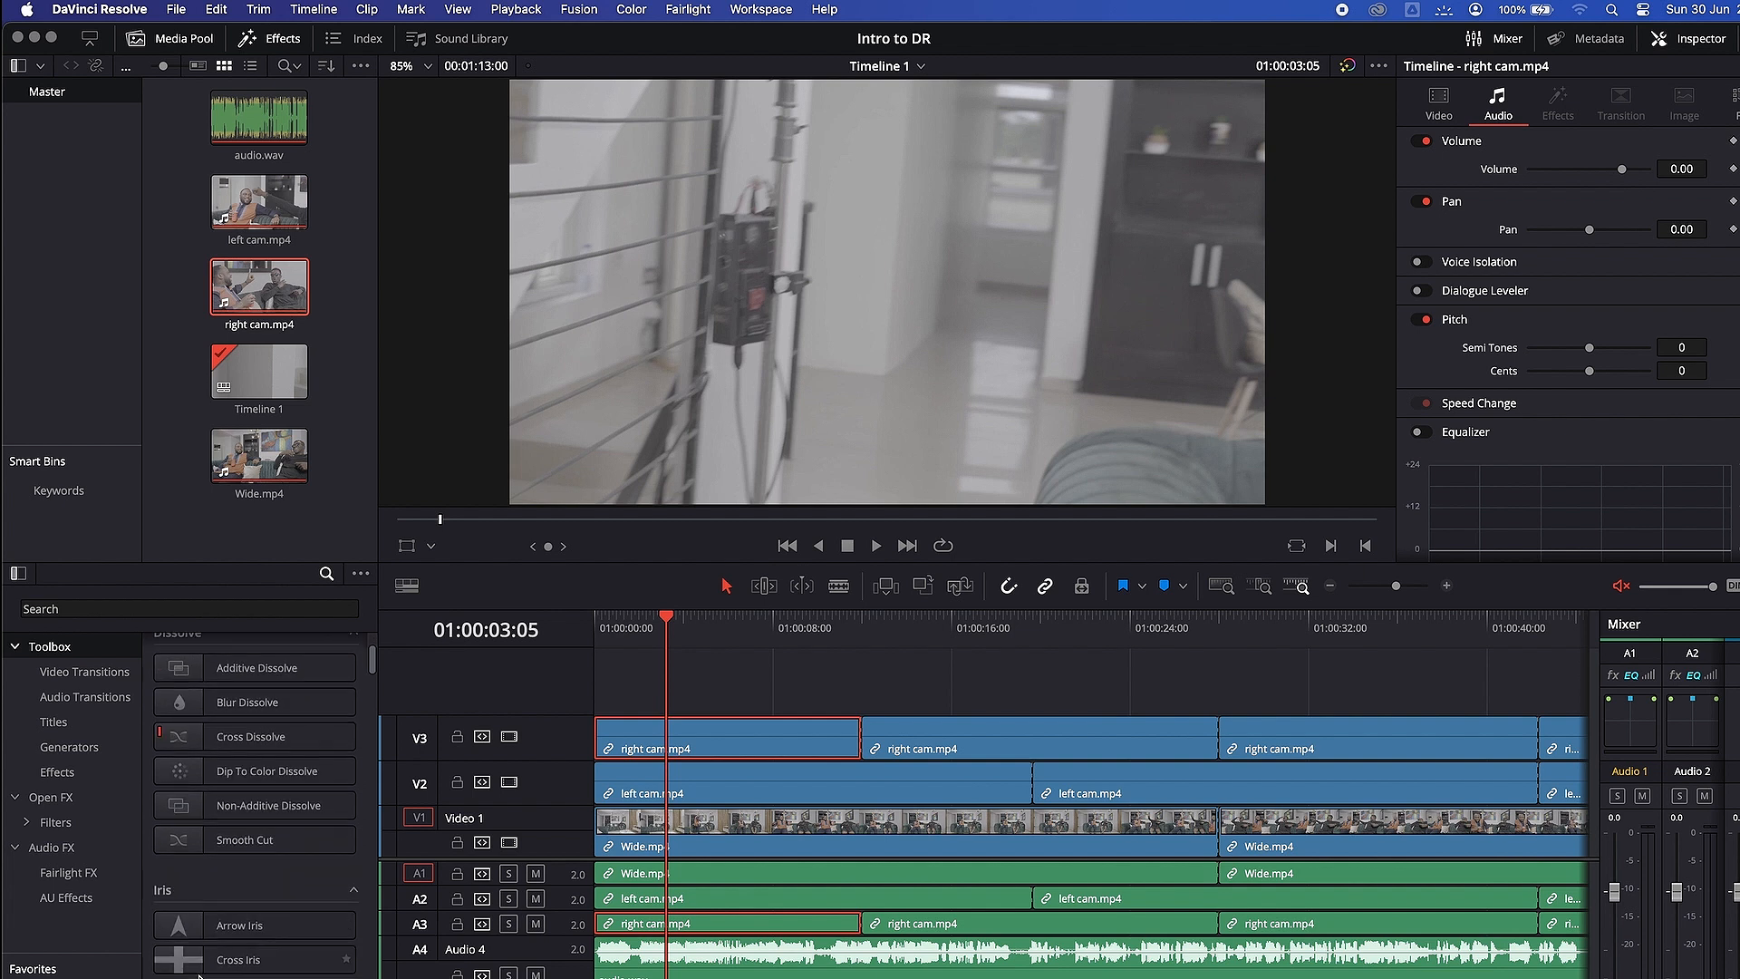
pyautogui.scroll(4, 199, 970)
pyautogui.click(78, 609)
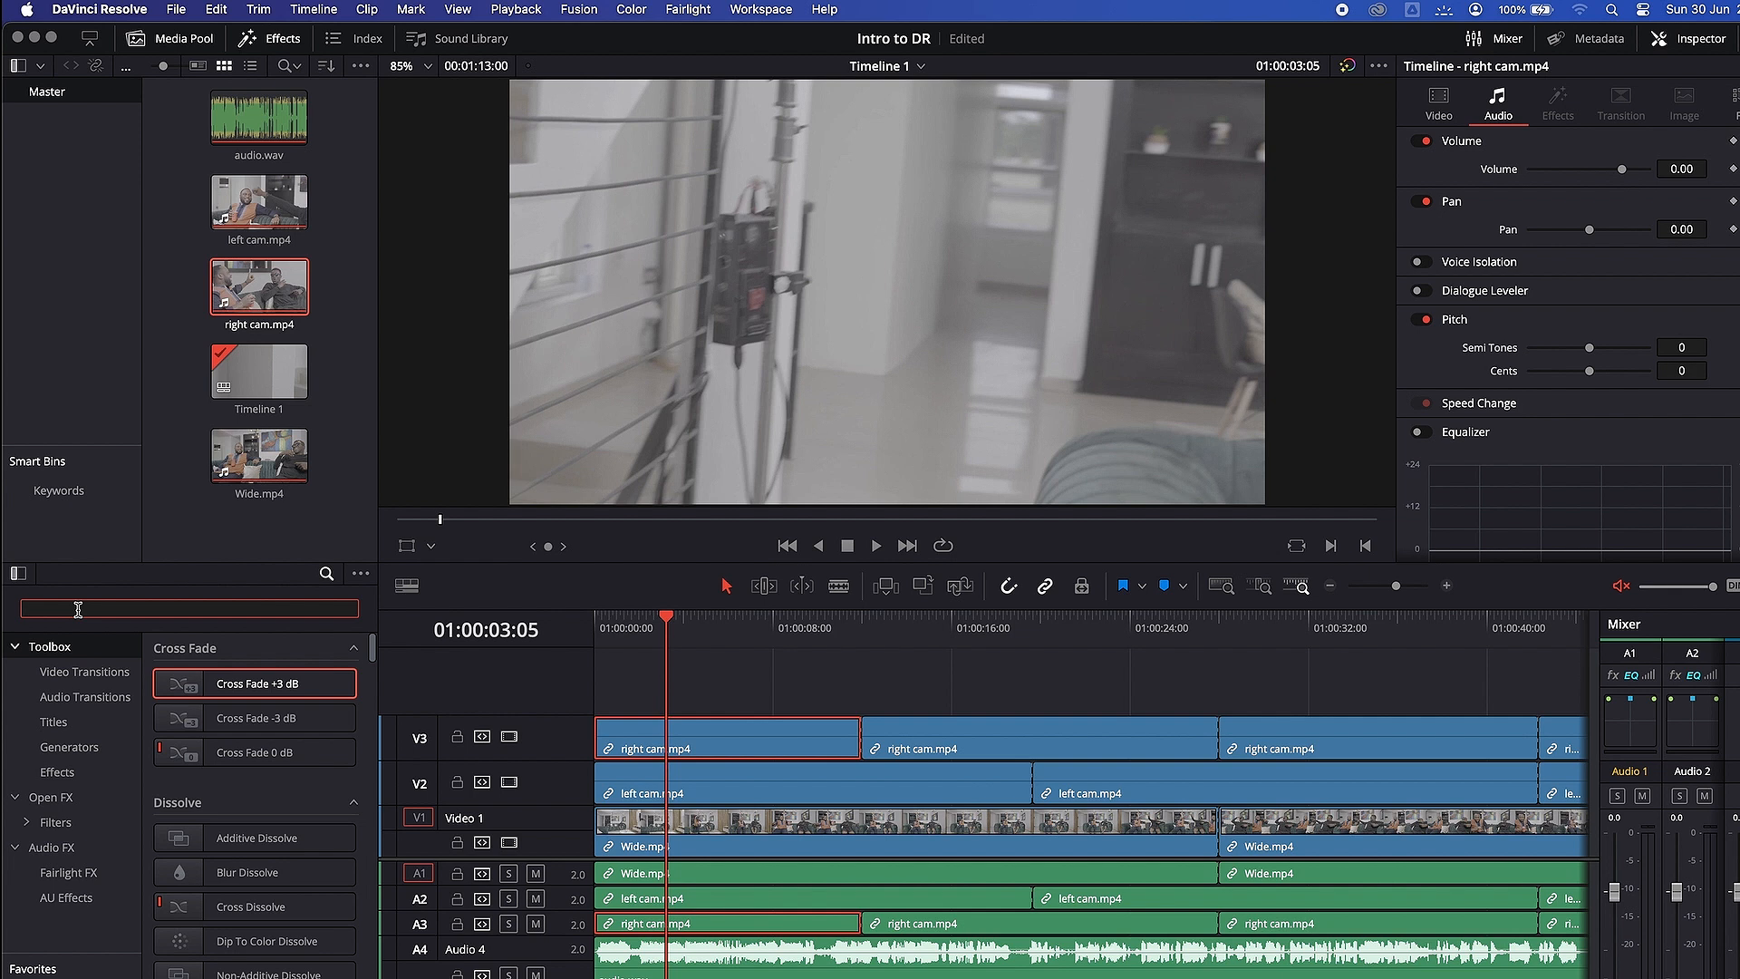
# - Apply the Blur Dissolve video transition to the start of the first right cam.mp4 clip on Video 3 and select it
pyautogui.click(84, 672)
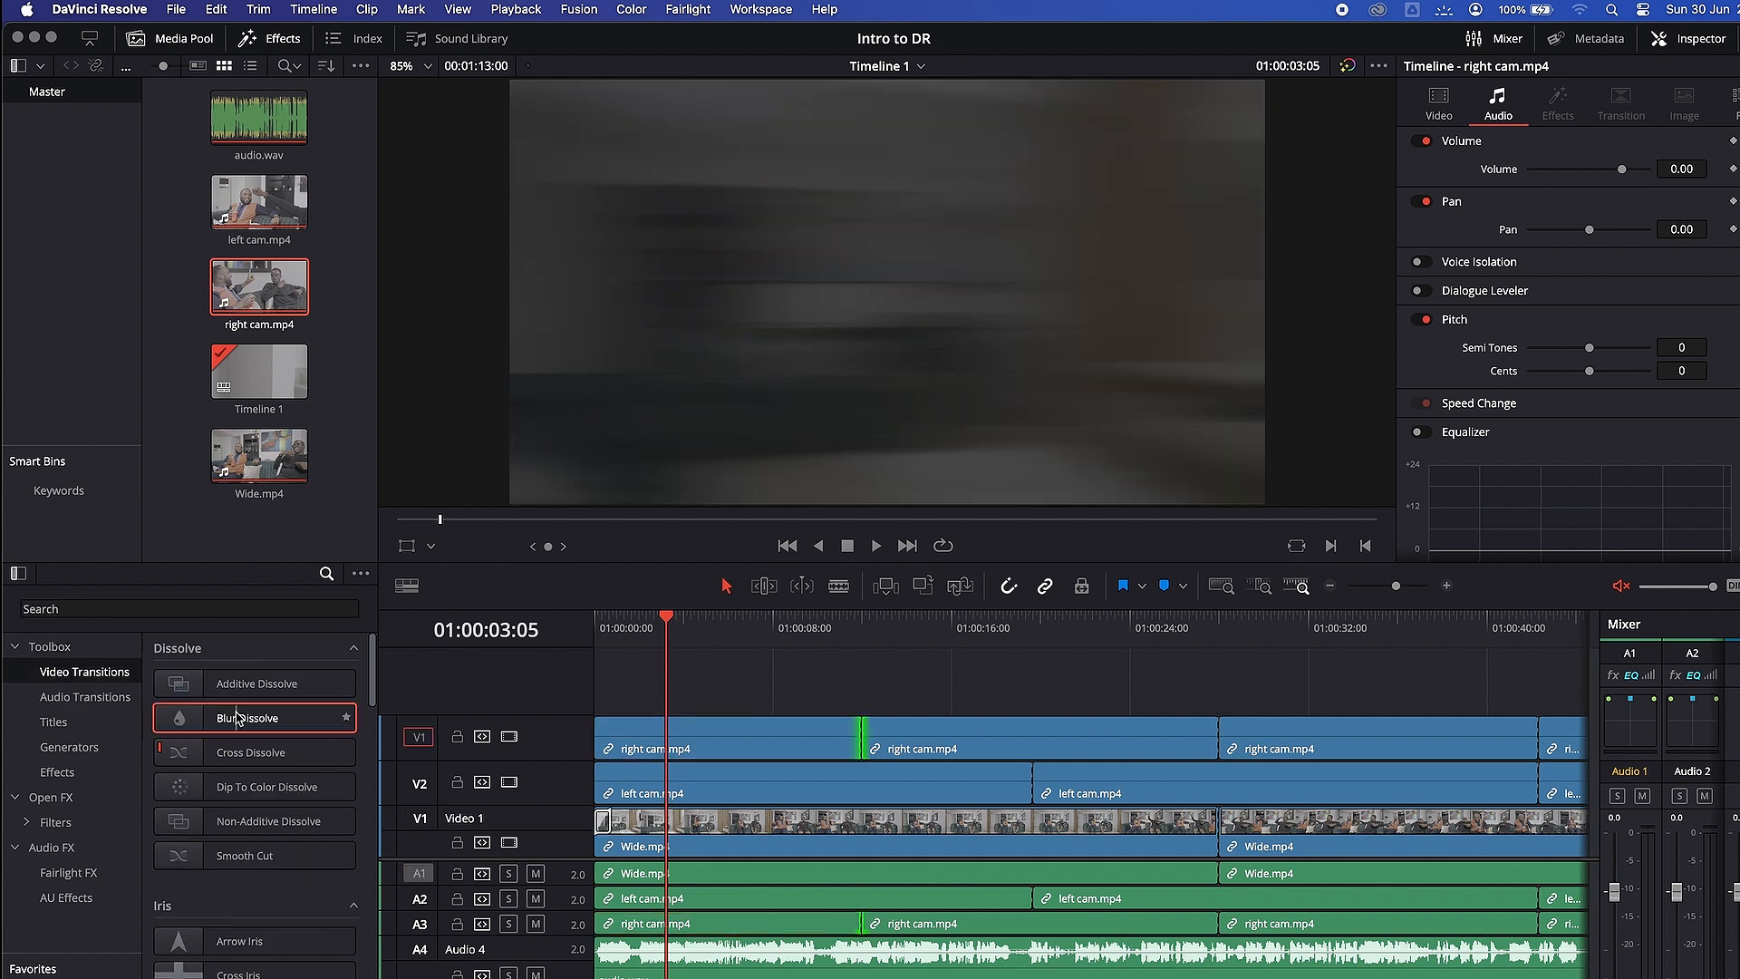
pyautogui.moveTo(237, 718); pyautogui.dragTo(603, 727)
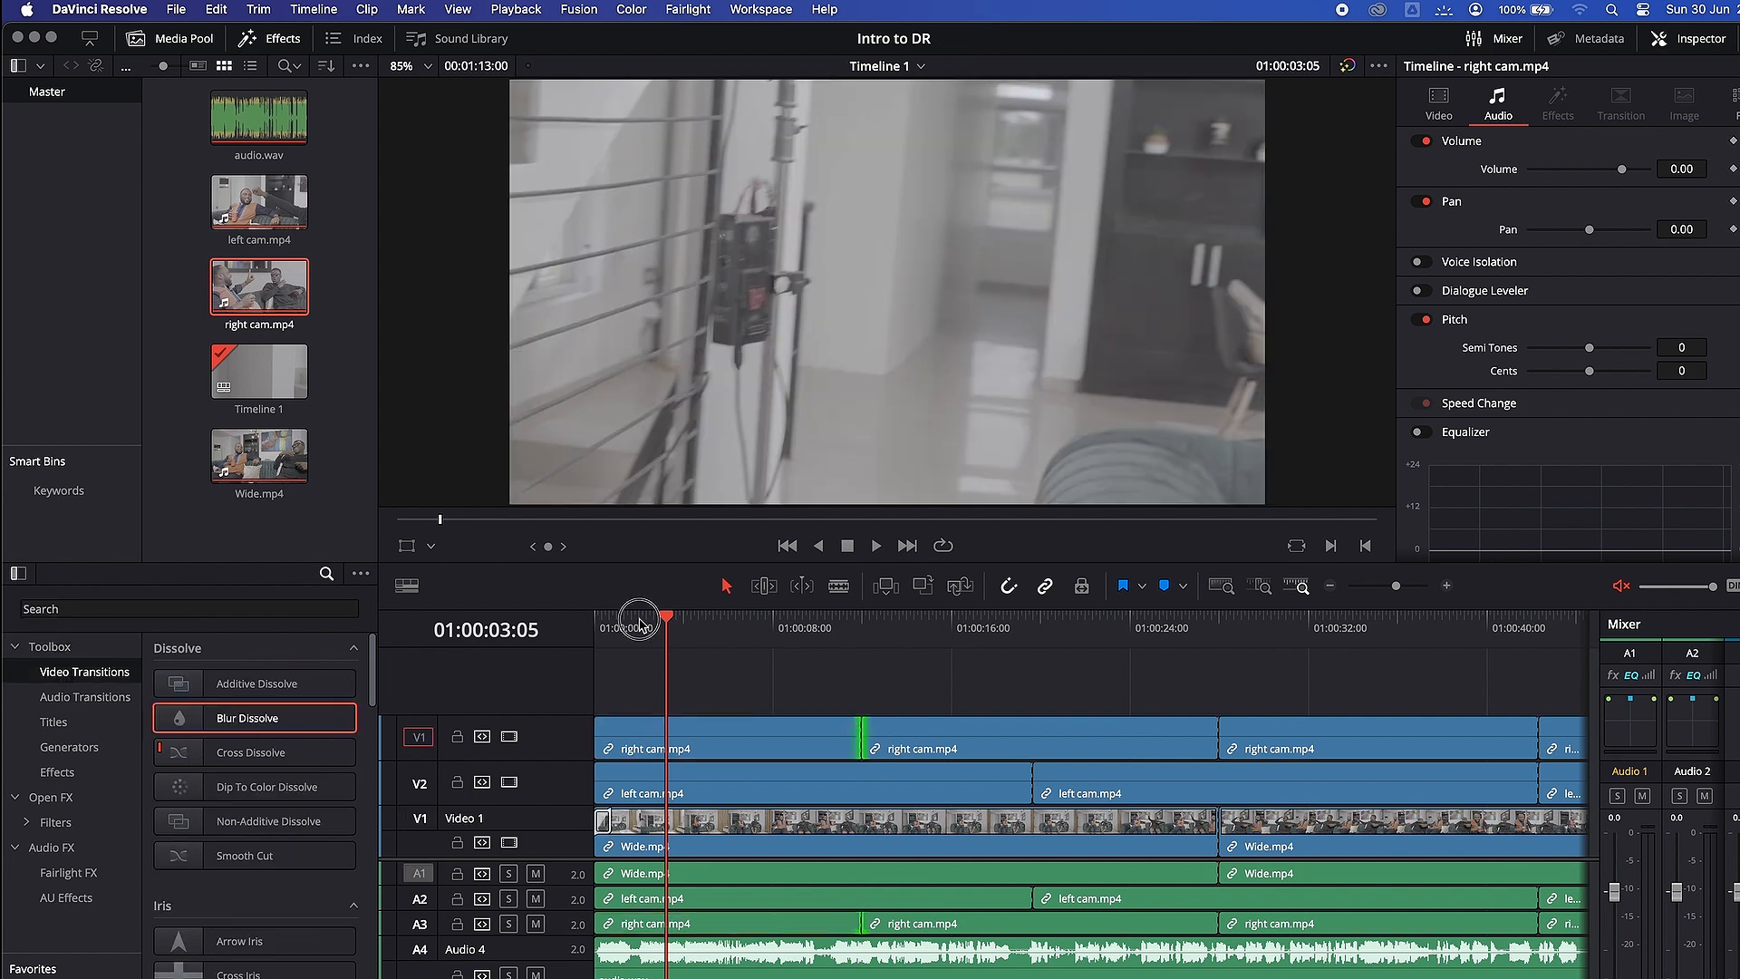
pyautogui.click(602, 726)
pyautogui.click(630, 728)
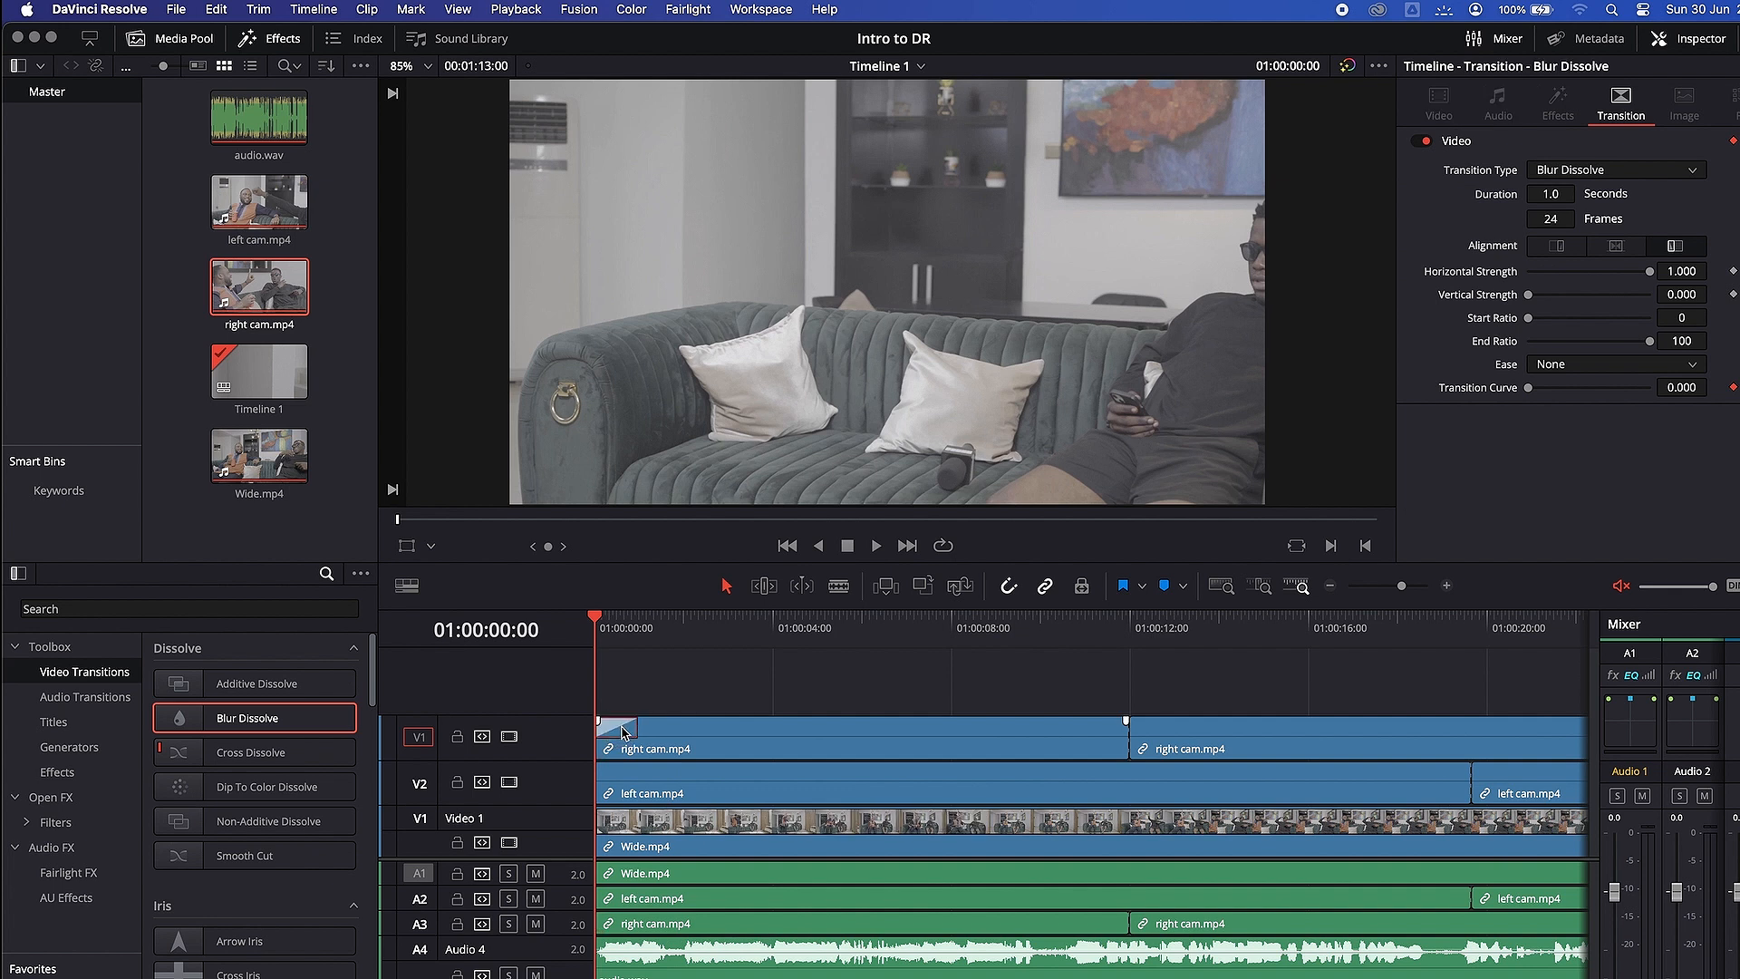
# - Try lengthening the Blur Dissolve to 127 frames, scrub through it to 01:00:05:17 and undo the duration change
pyautogui.moveTo(634, 730); pyautogui.dragTo(827, 728)
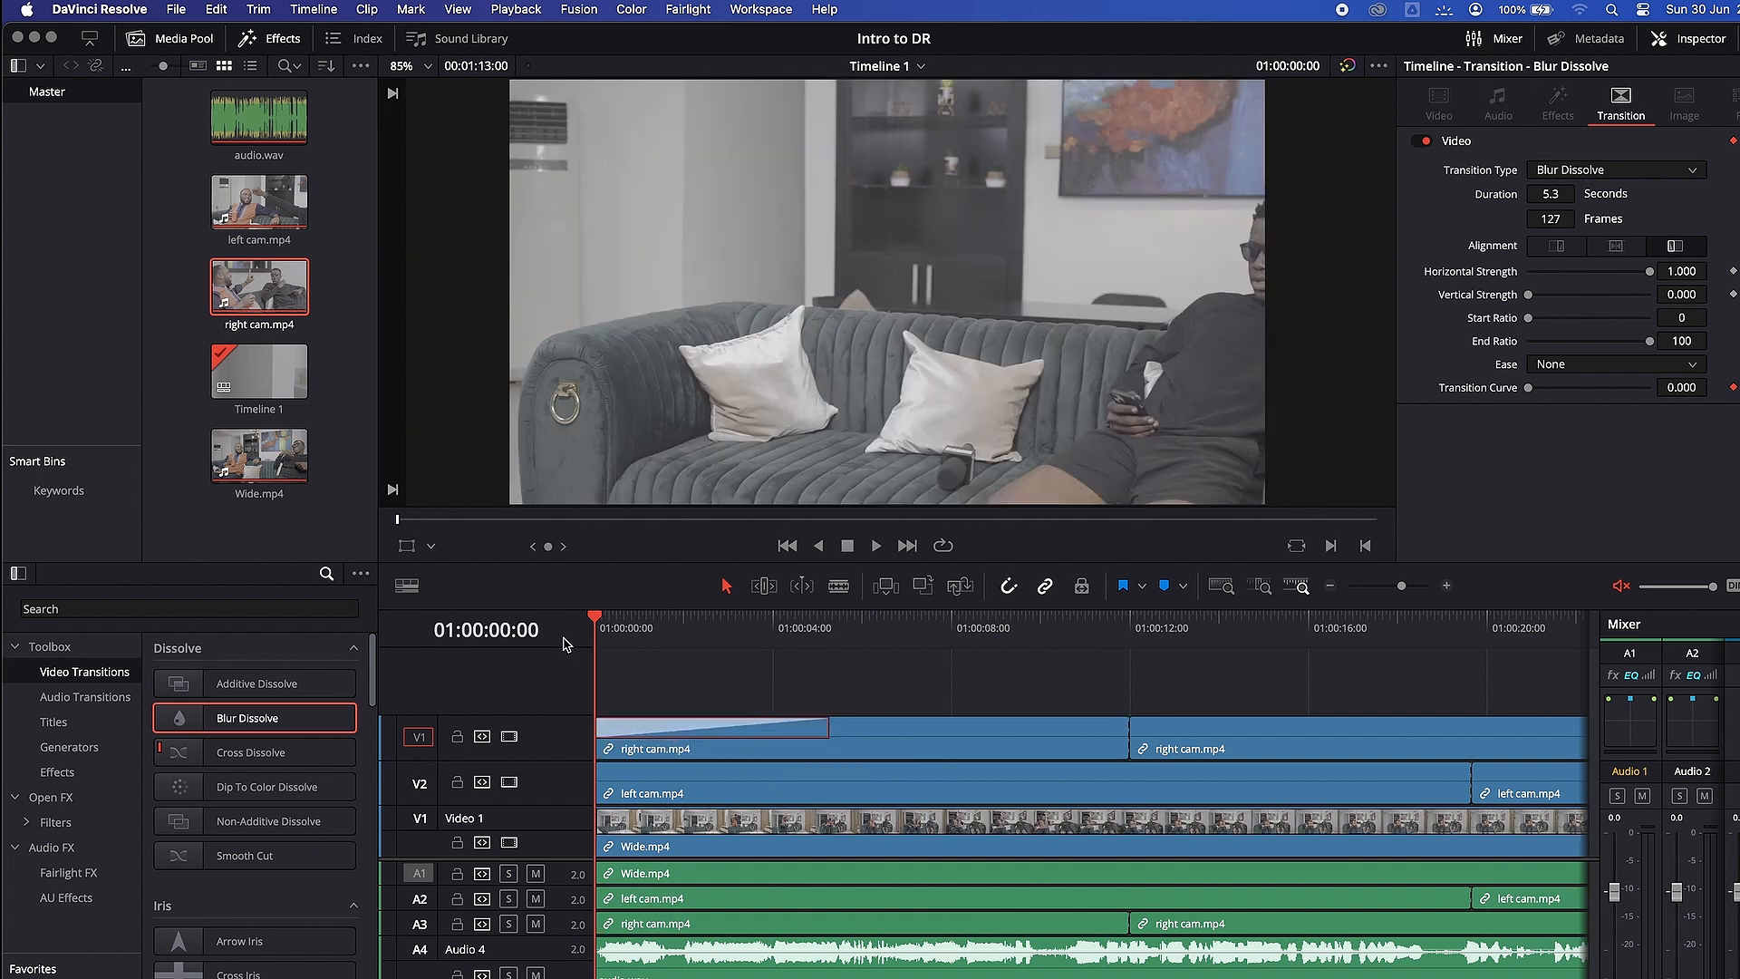
pyautogui.moveTo(595, 635); pyautogui.dragTo(850, 688)
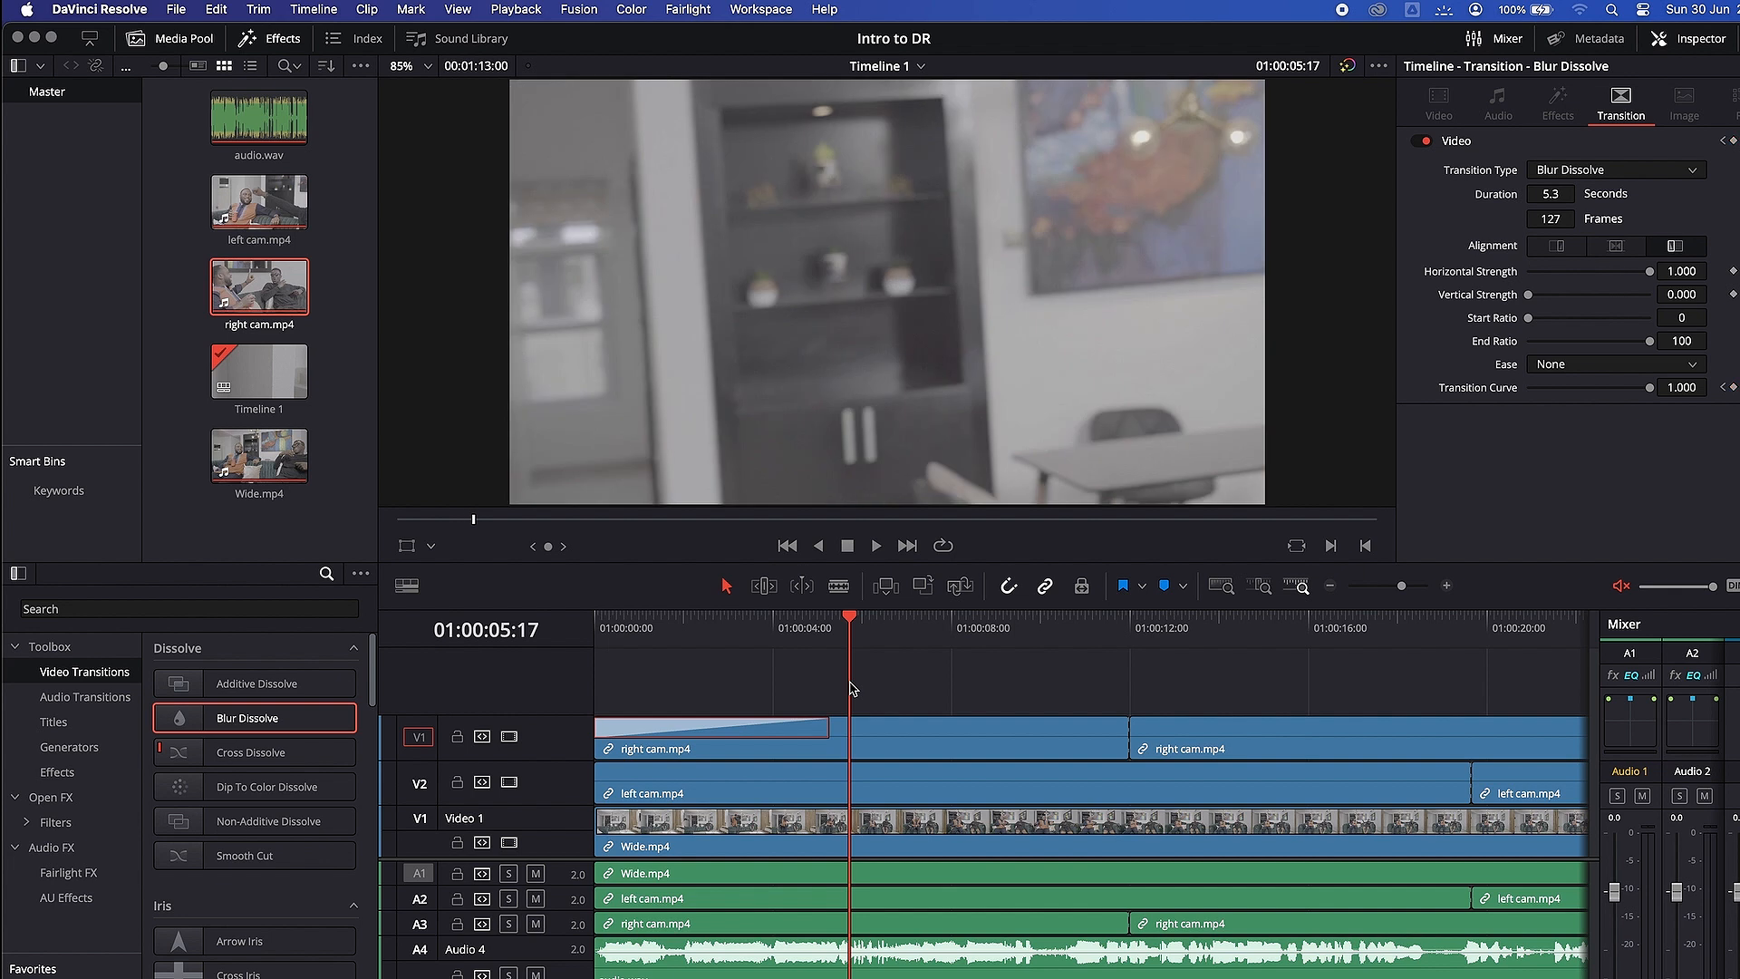
pyautogui.press('super+z')
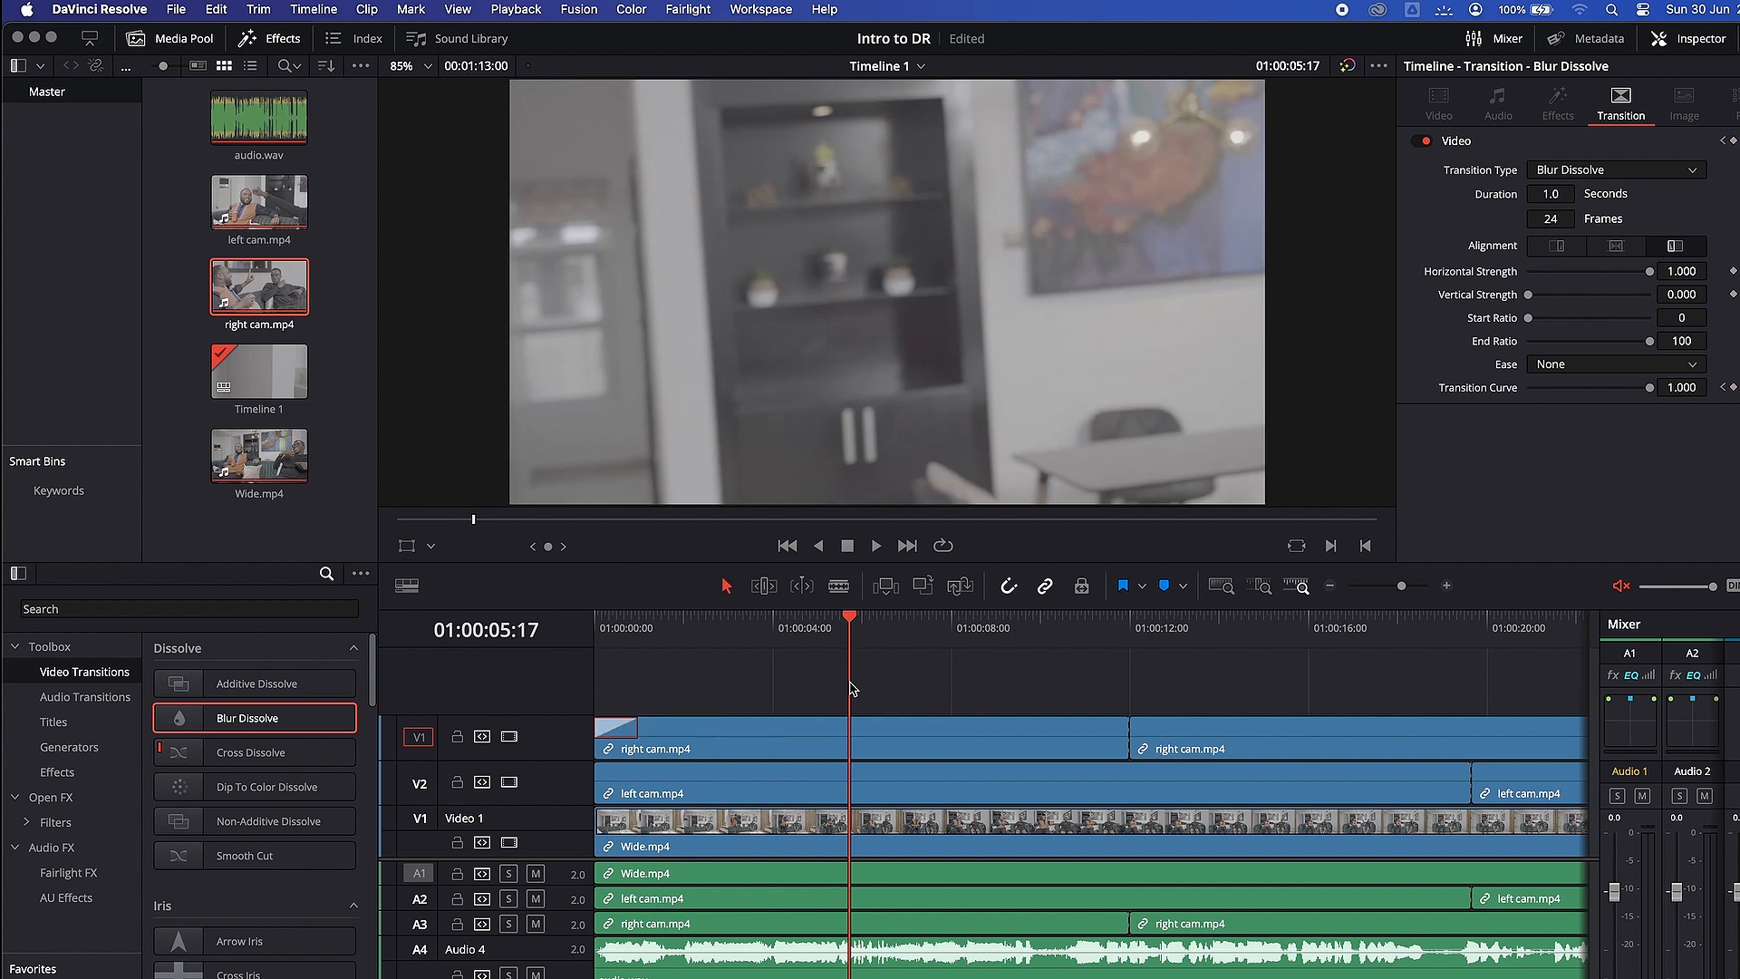
# - Look through the Iris and Motion groups of video transitions in the Effects toolbox
pyautogui.scroll(-4, 300, 893)
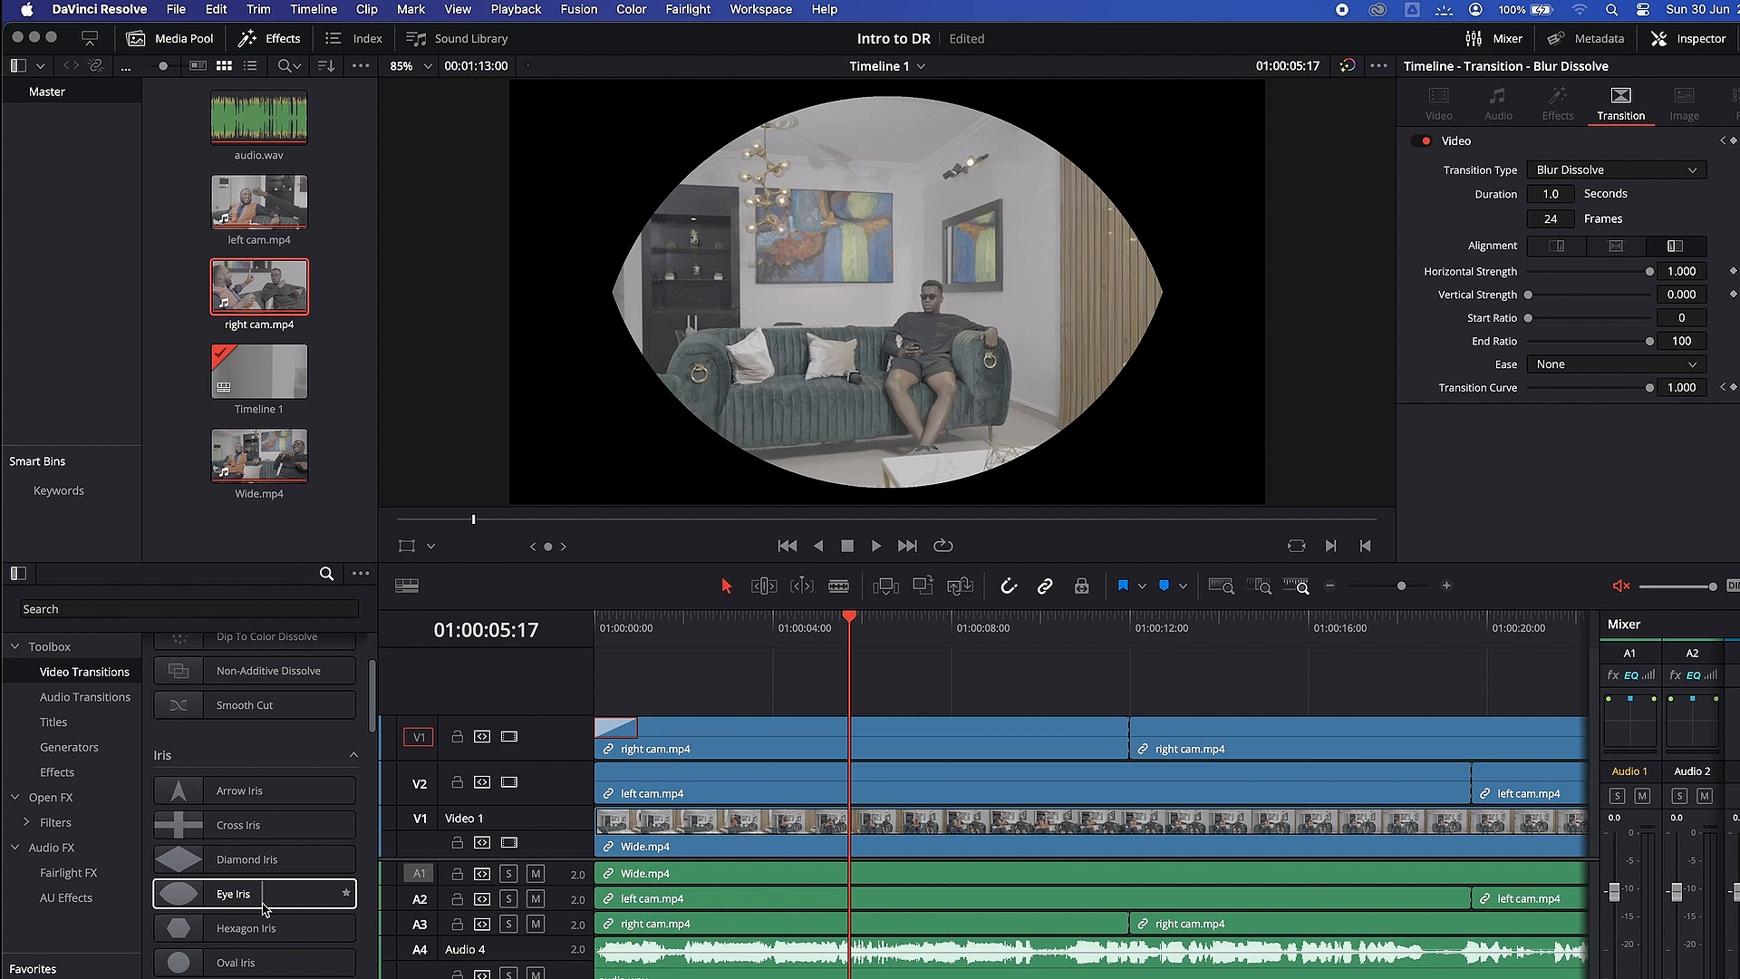
pyautogui.scroll(-4, 235, 861)
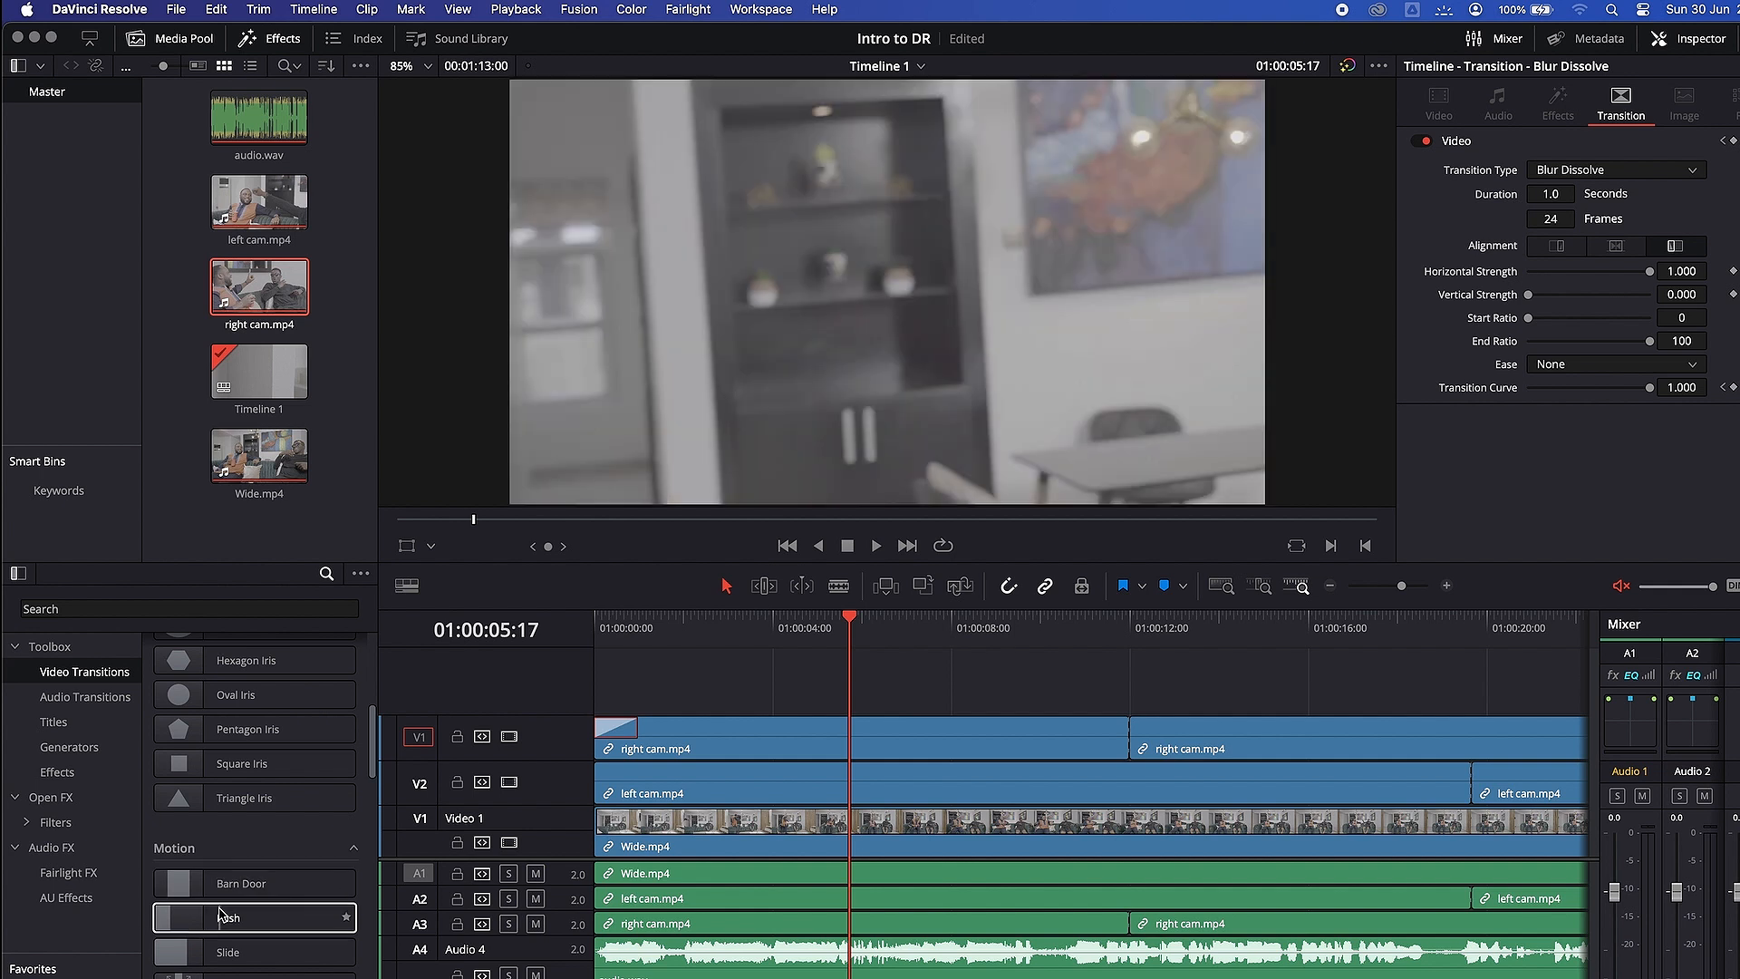
pyautogui.scroll(5, 263, 710)
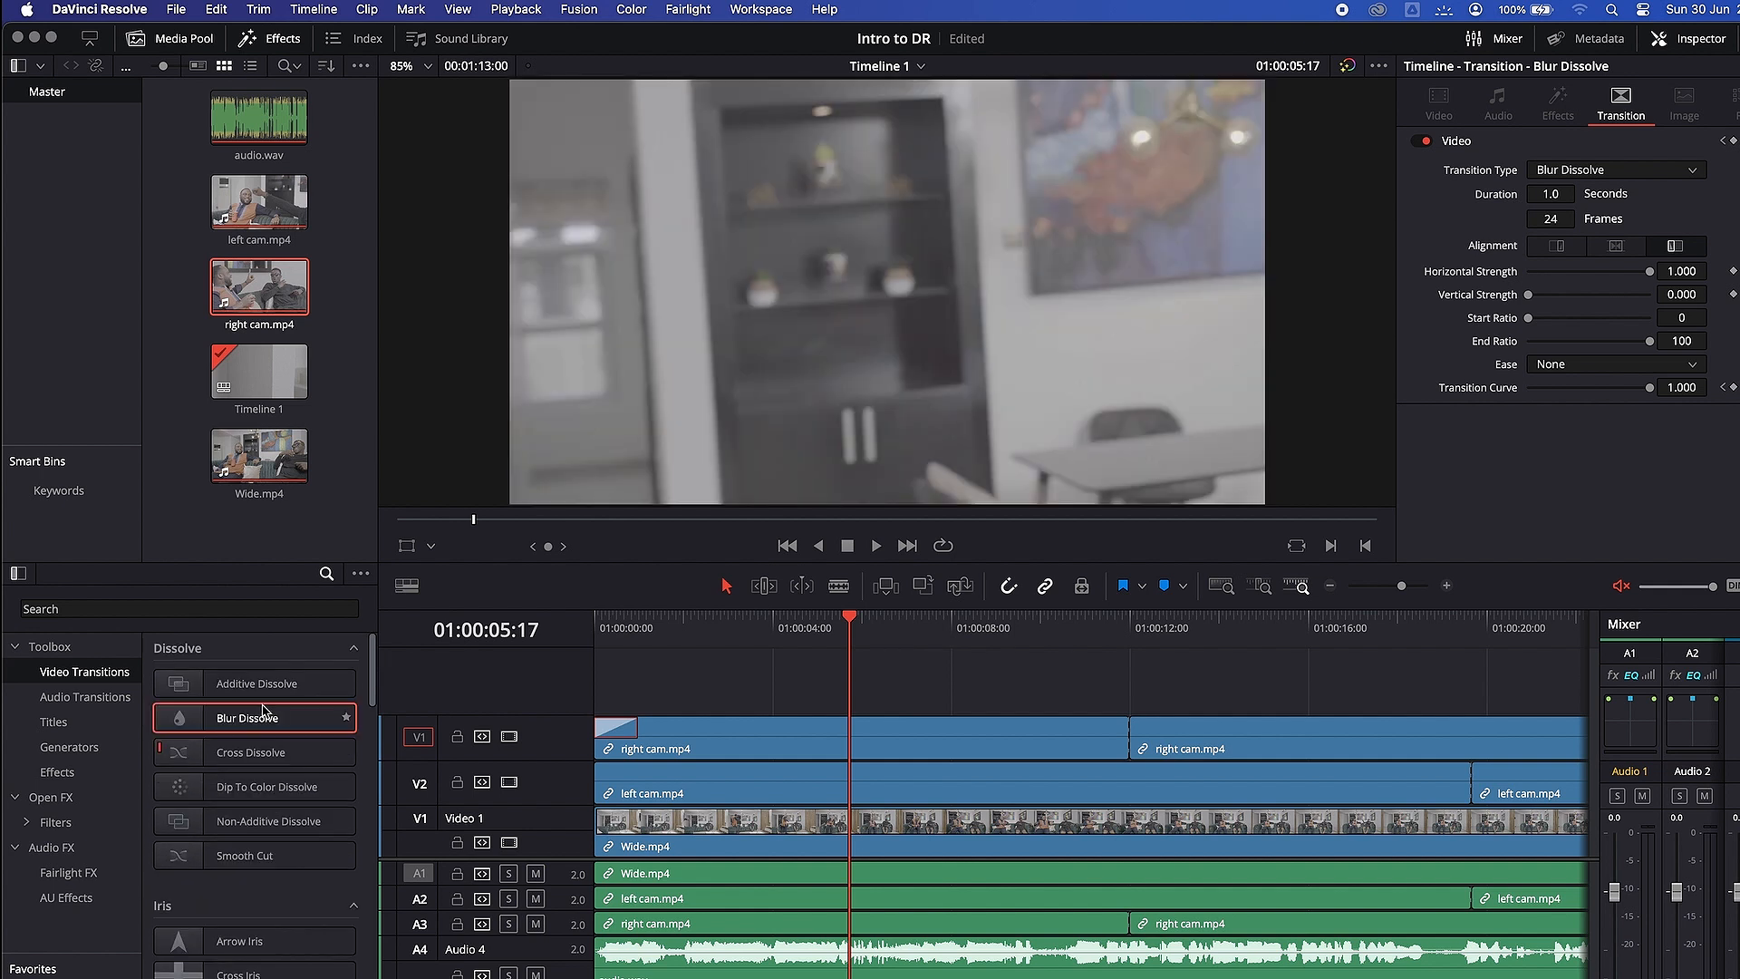
# - Try a Cross Fade +3 dB at the start of the Audio 4 clip, and undo it together with the Blur Dissolve
pyautogui.click(97, 699)
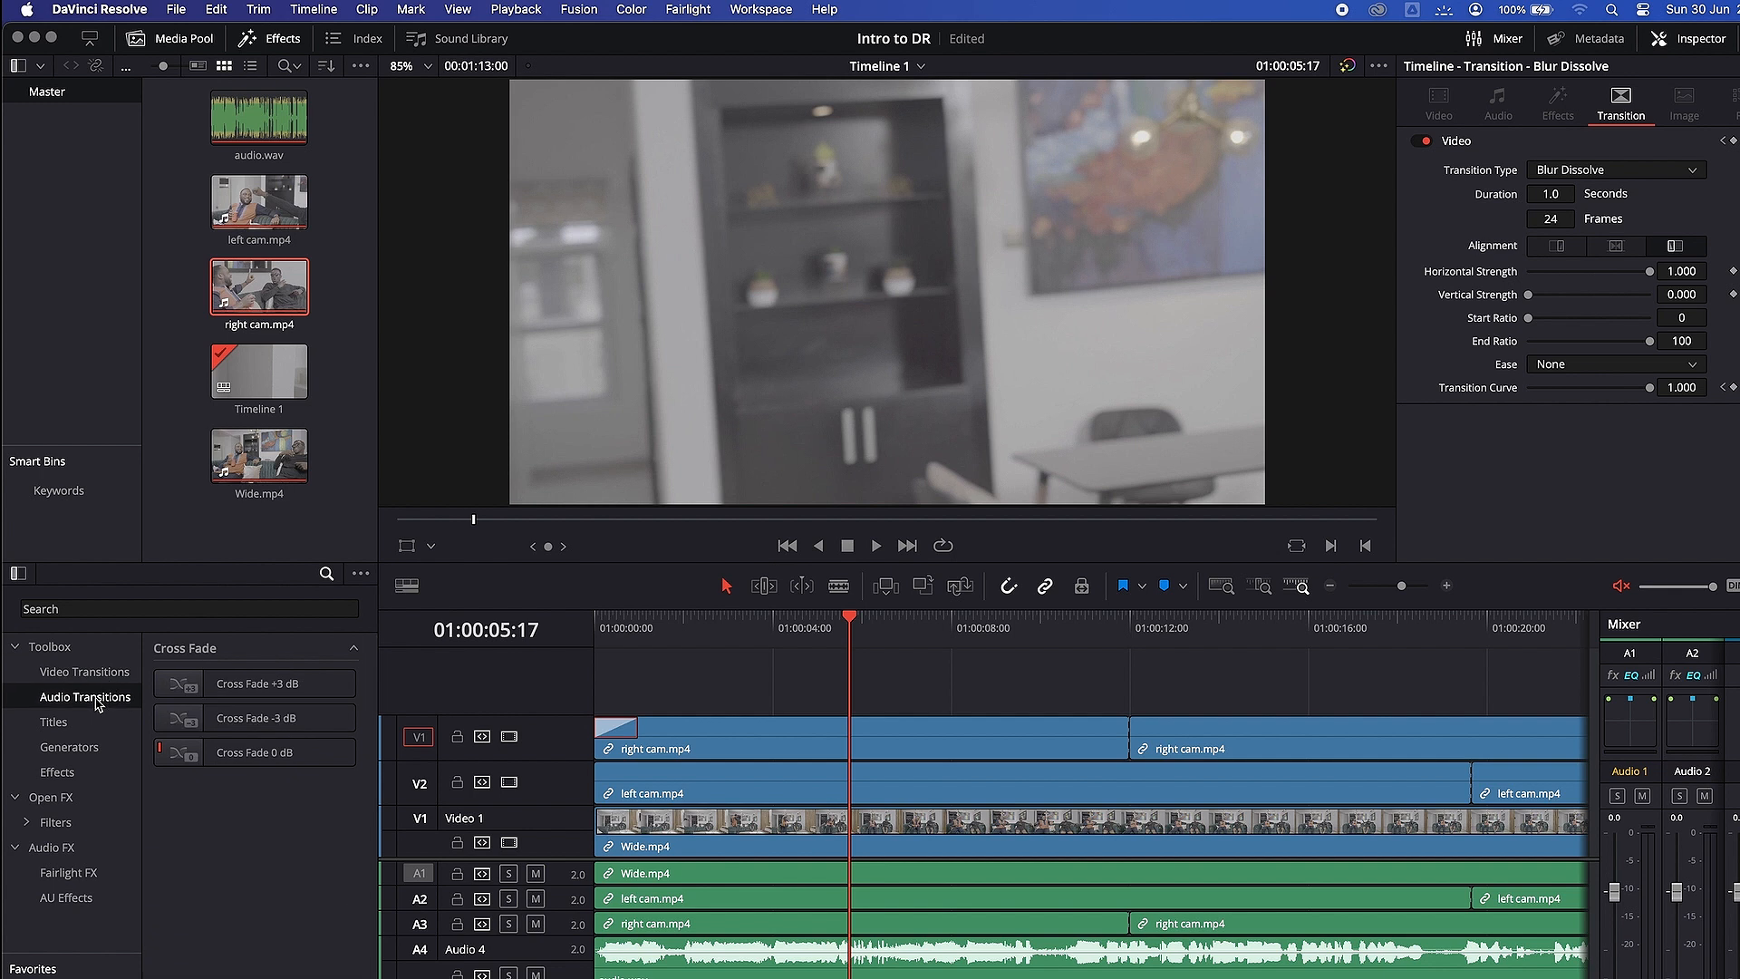
pyautogui.moveTo(247, 686); pyautogui.dragTo(619, 954)
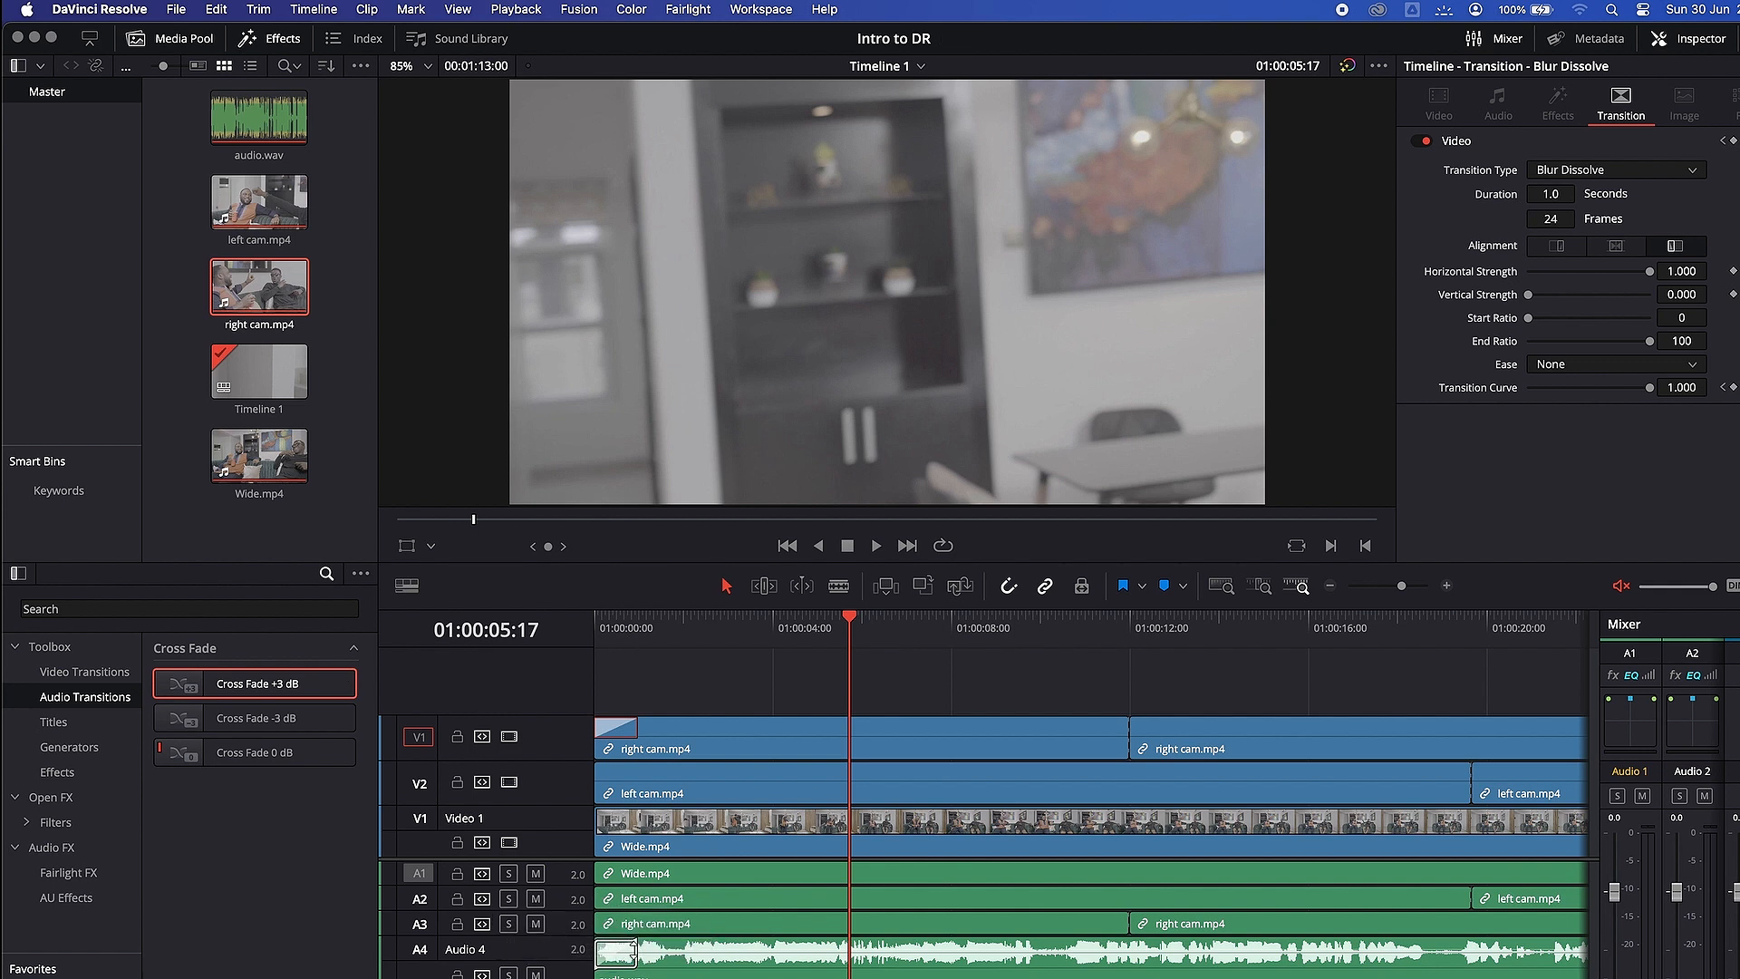
pyautogui.moveTo(638, 950); pyautogui.dragTo(686, 960)
pyautogui.press('super+z')
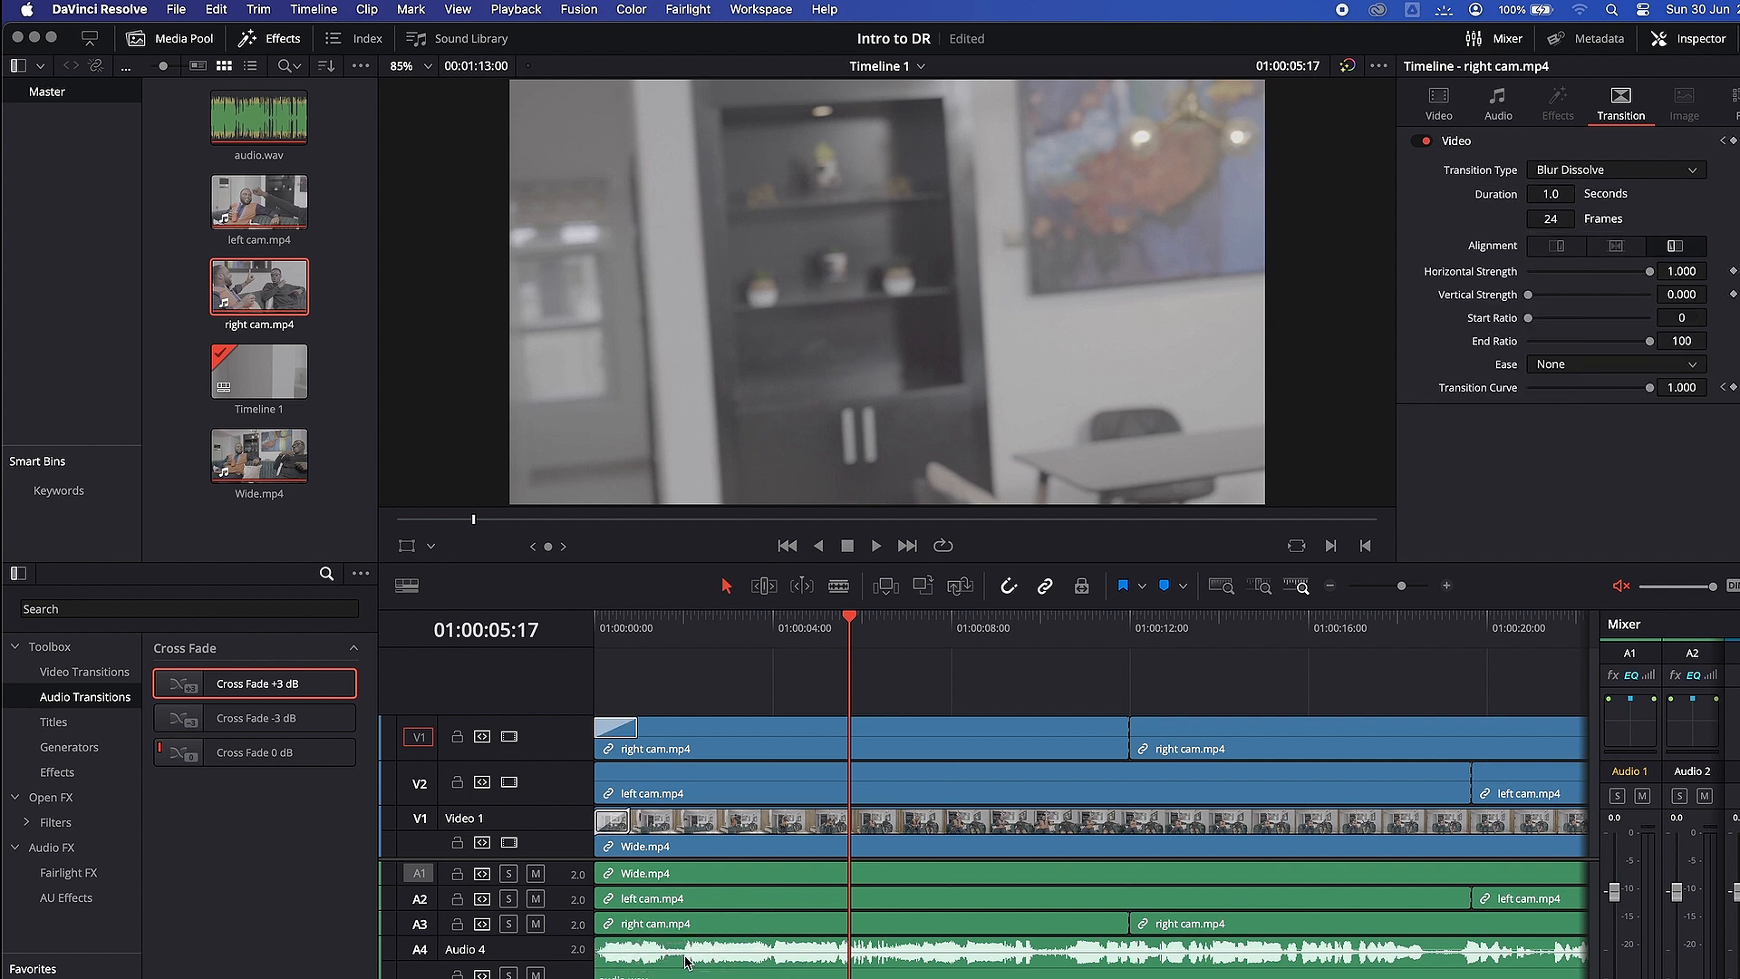
pyautogui.press('super+z')
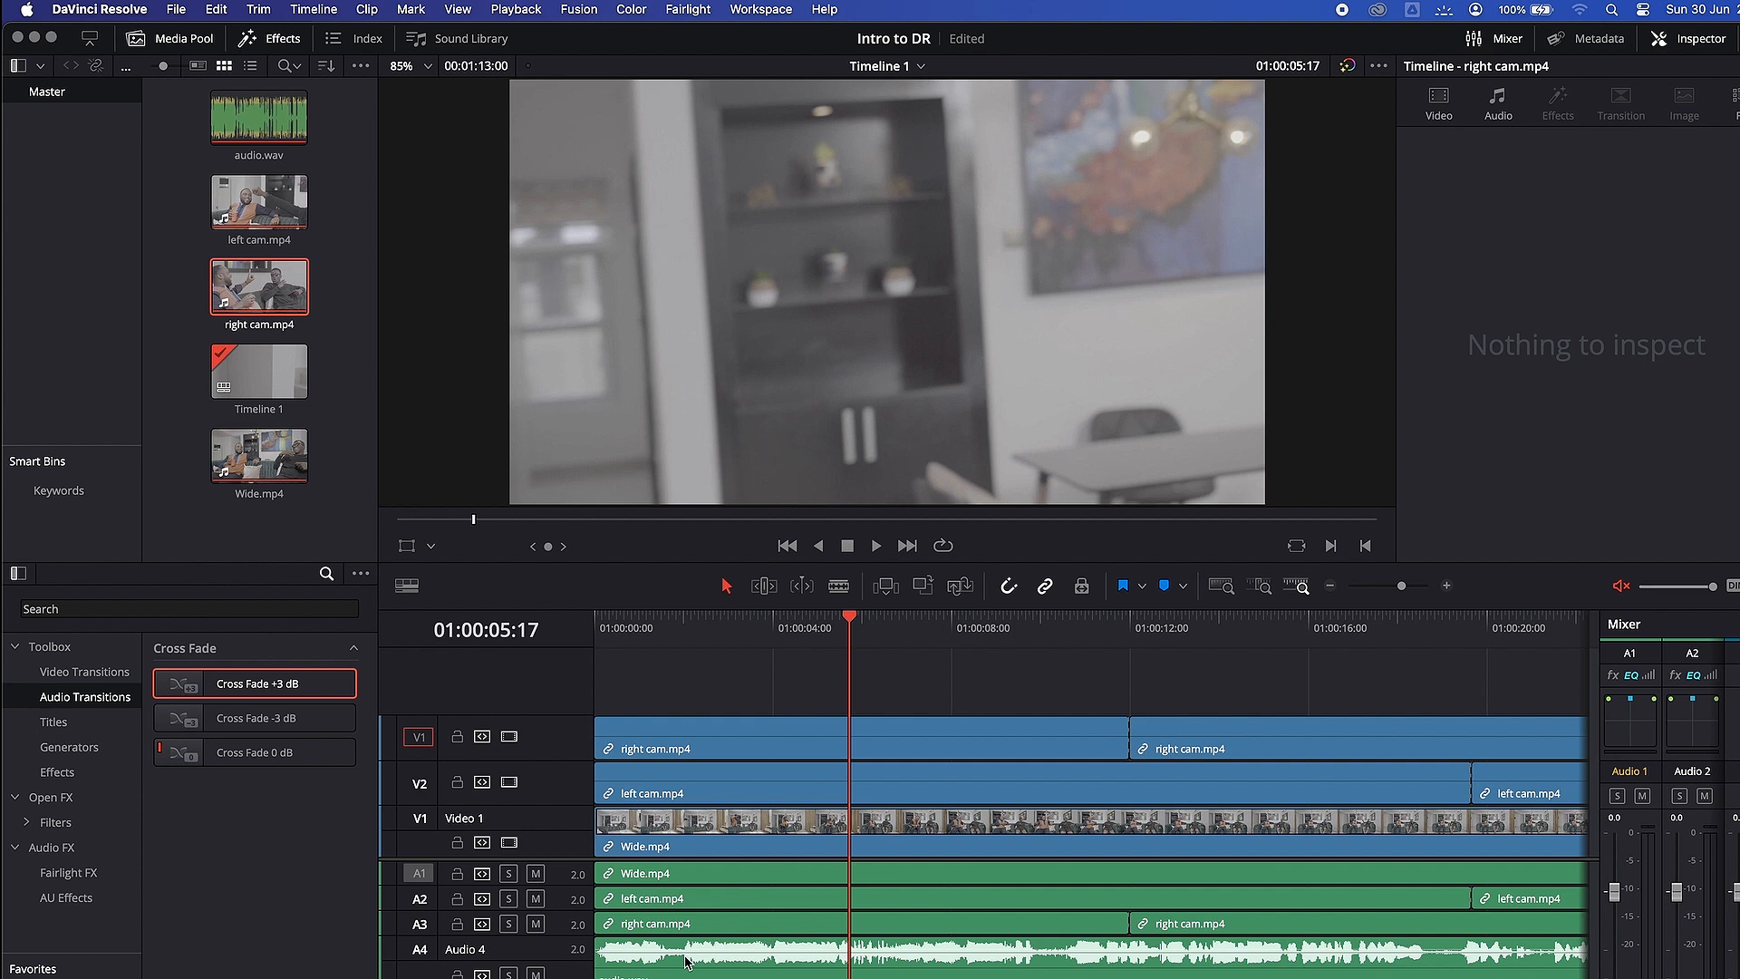
# - Try the Left Lower Third and Background Reveal titles above the first right cam.mp4 clip, and delete the title from Video 4
pyautogui.click(77, 722)
pyautogui.moveTo(222, 682); pyautogui.dragTo(585, 705)
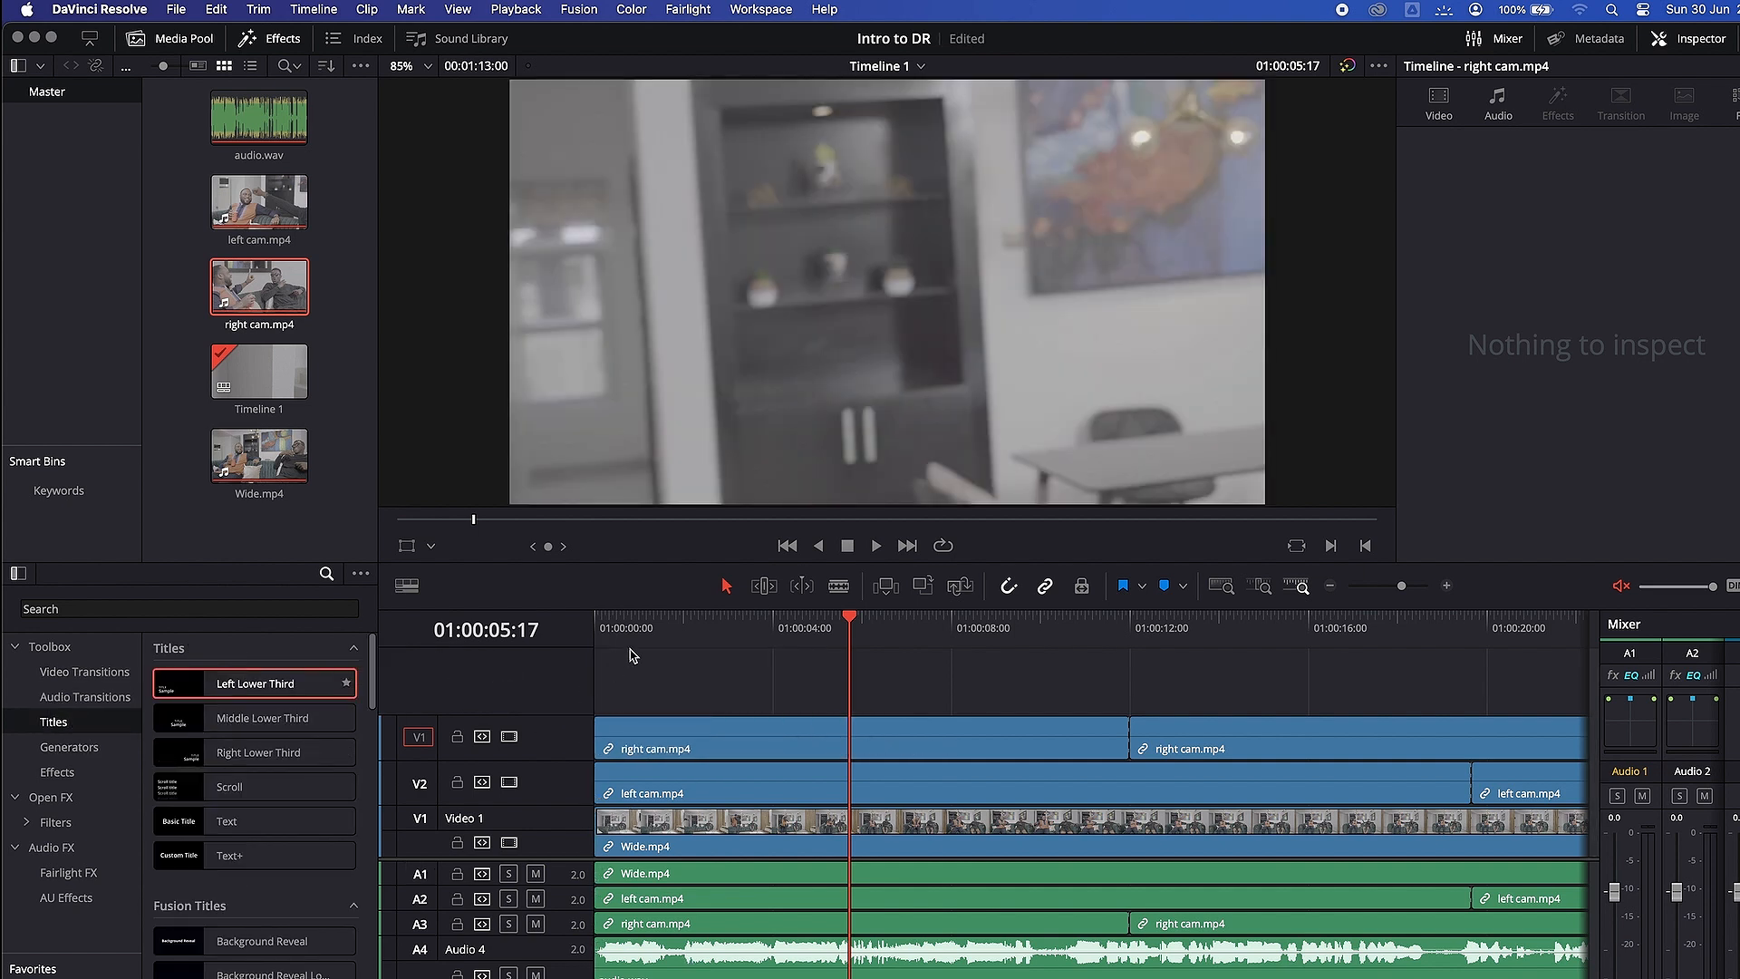
pyautogui.moveTo(272, 684); pyautogui.dragTo(675, 707)
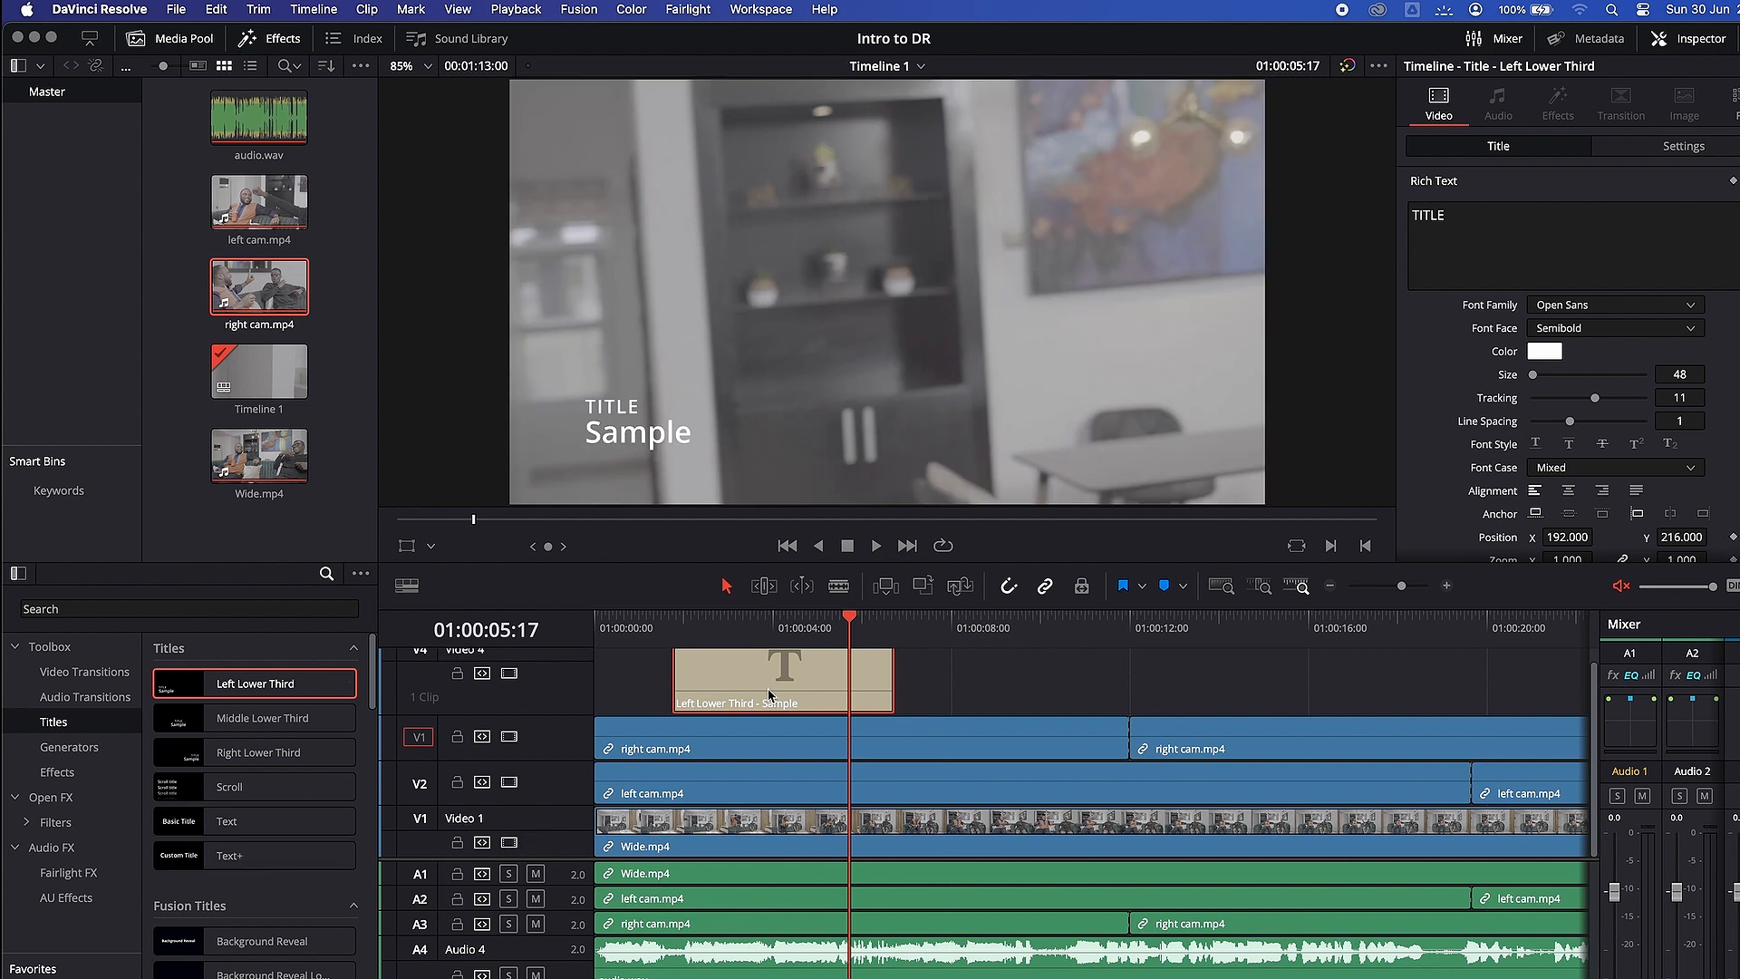
pyautogui.scroll(-2, 272, 852)
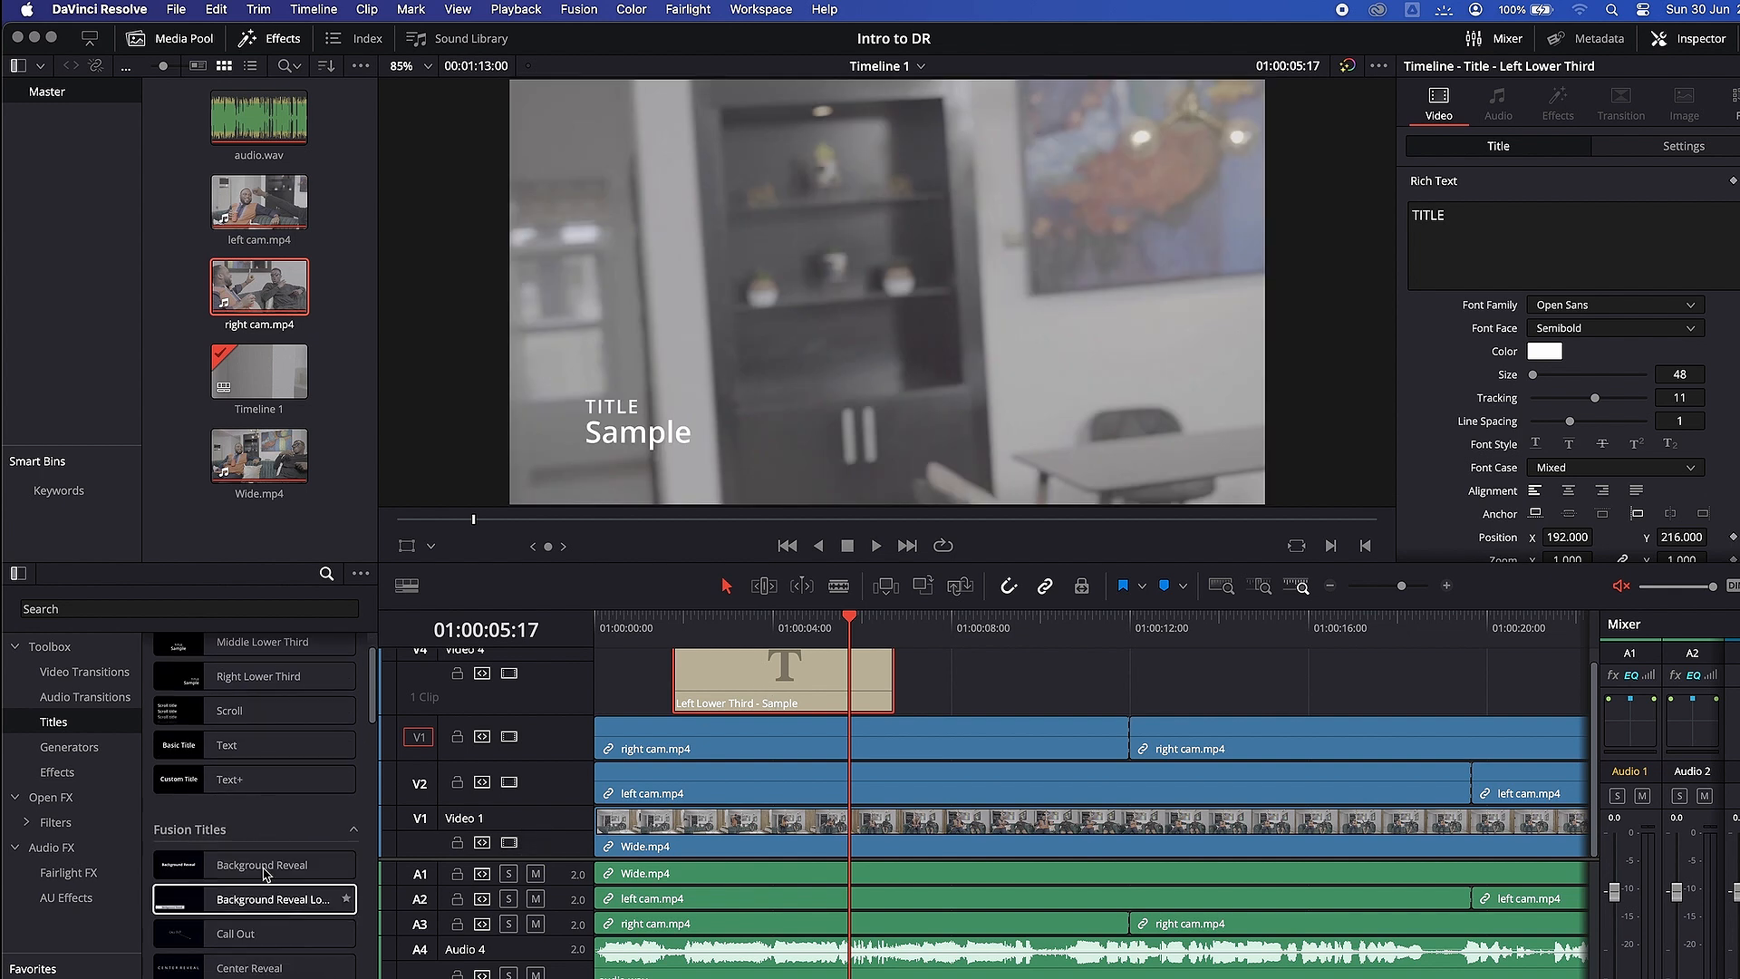
pyautogui.moveTo(257, 863); pyautogui.dragTo(684, 696)
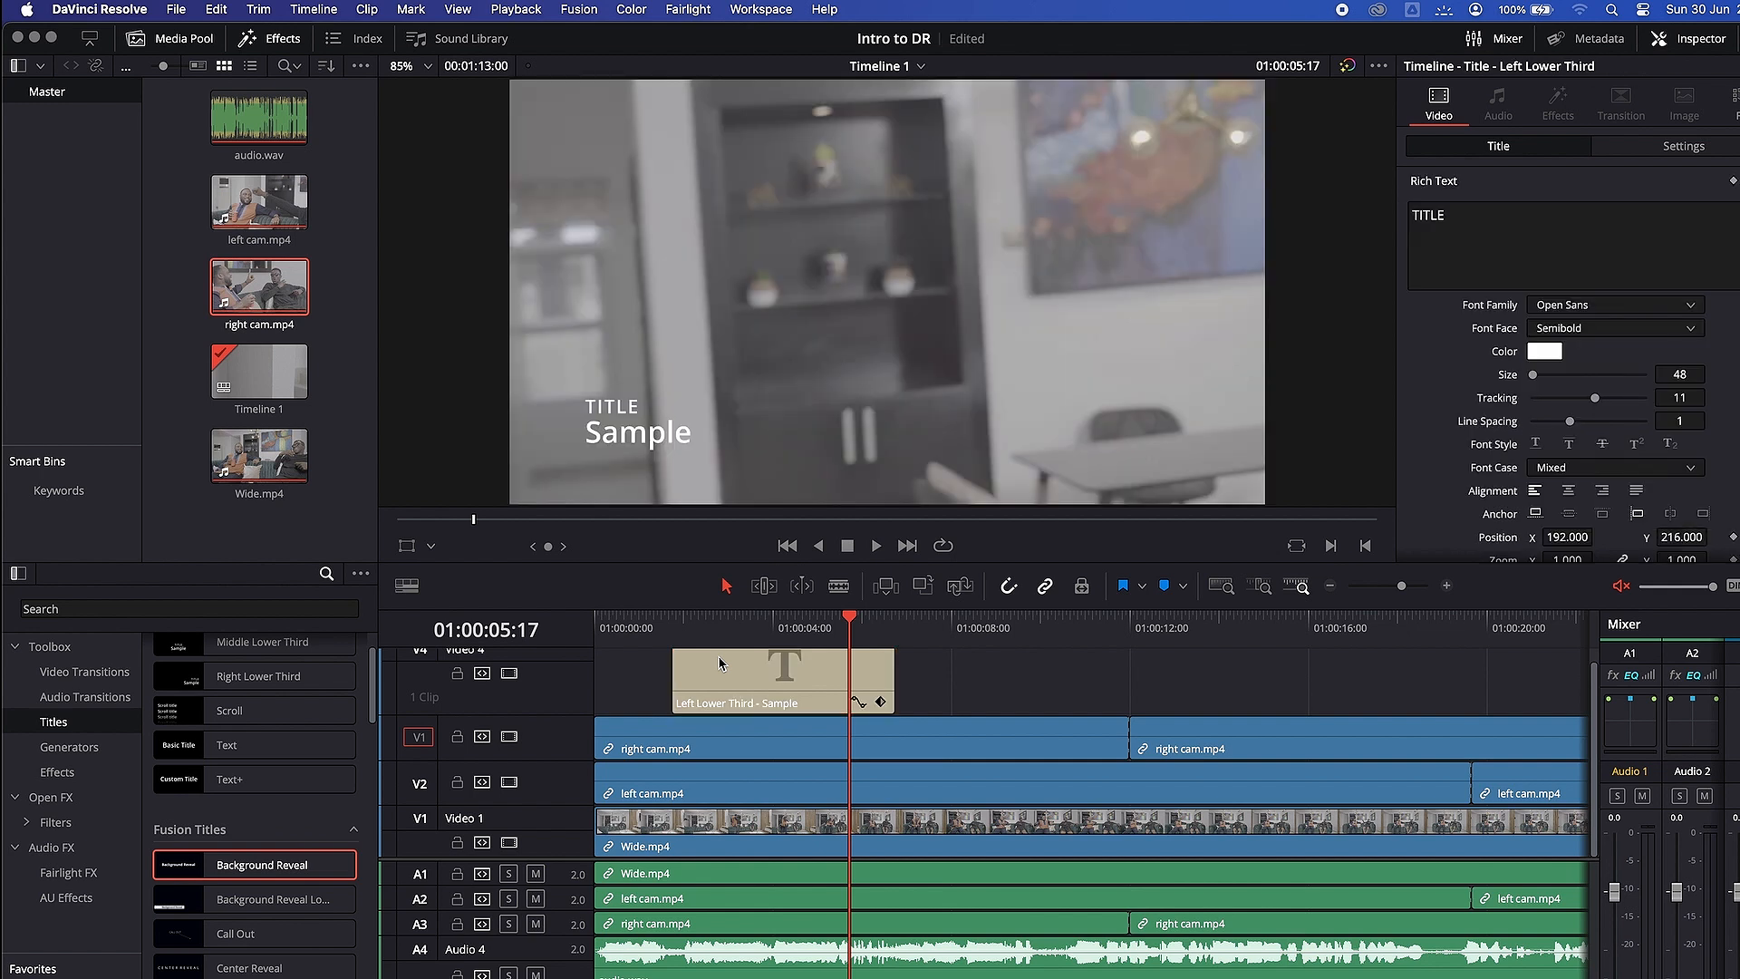
pyautogui.press('Delete')
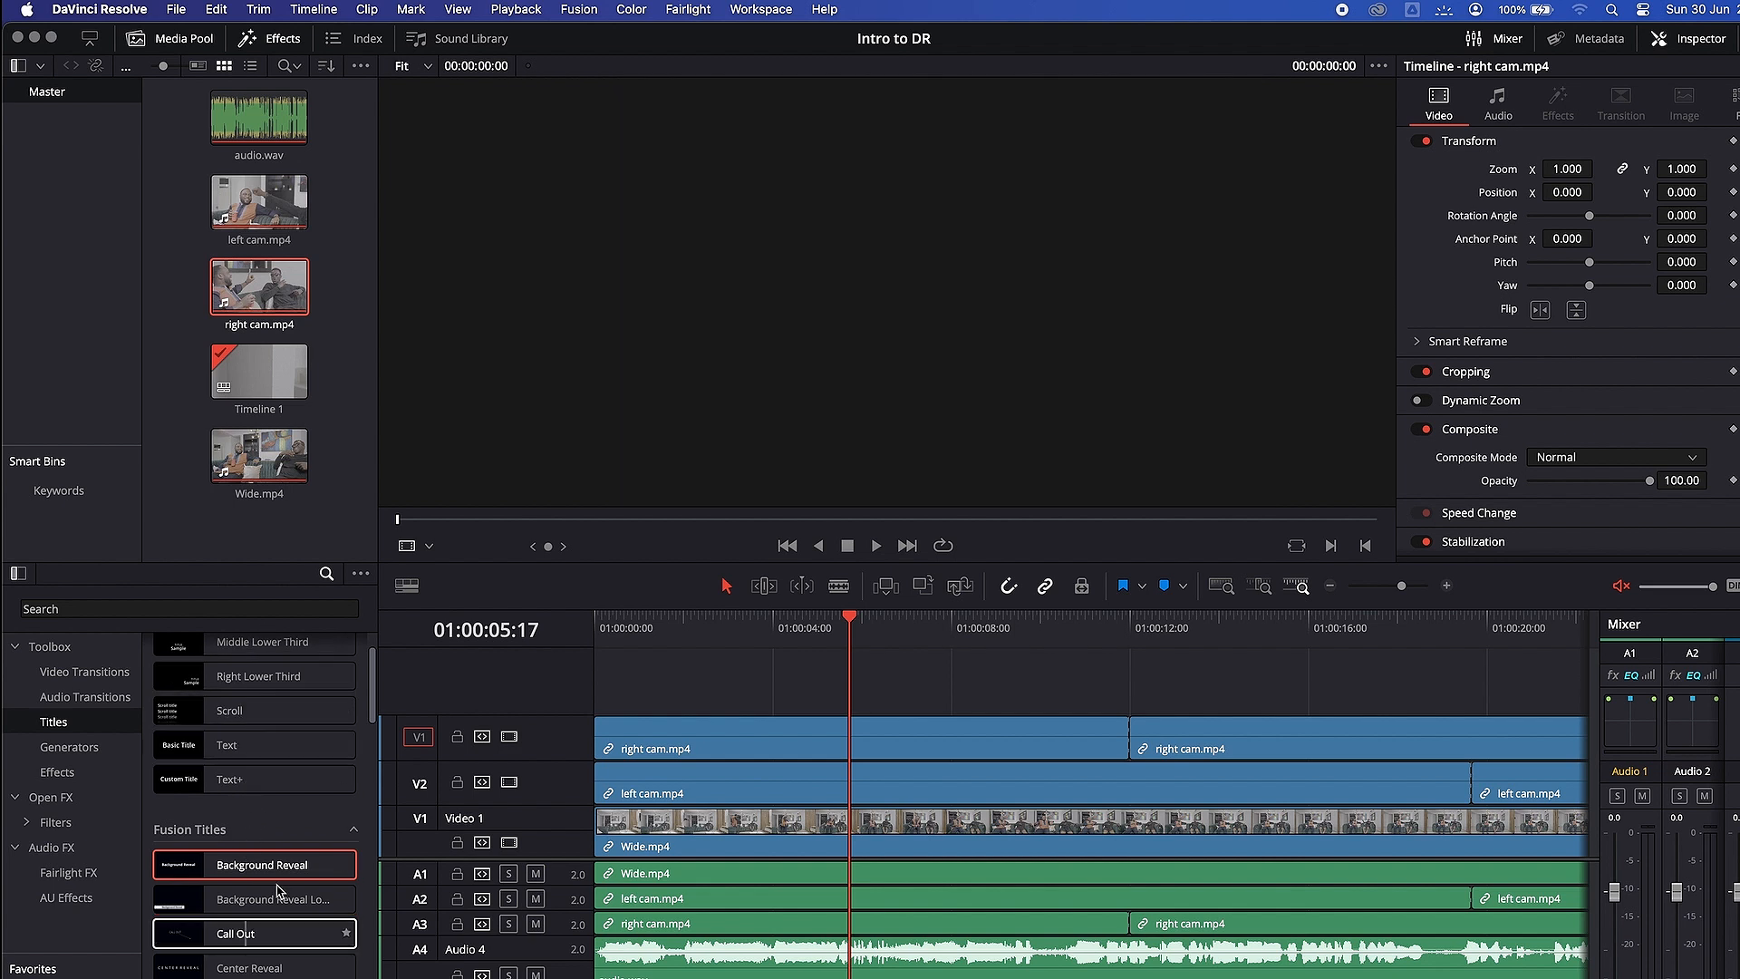
# - Look through the available Generators and Fusion Generators in the Effects toolbox
pyautogui.click(89, 752)
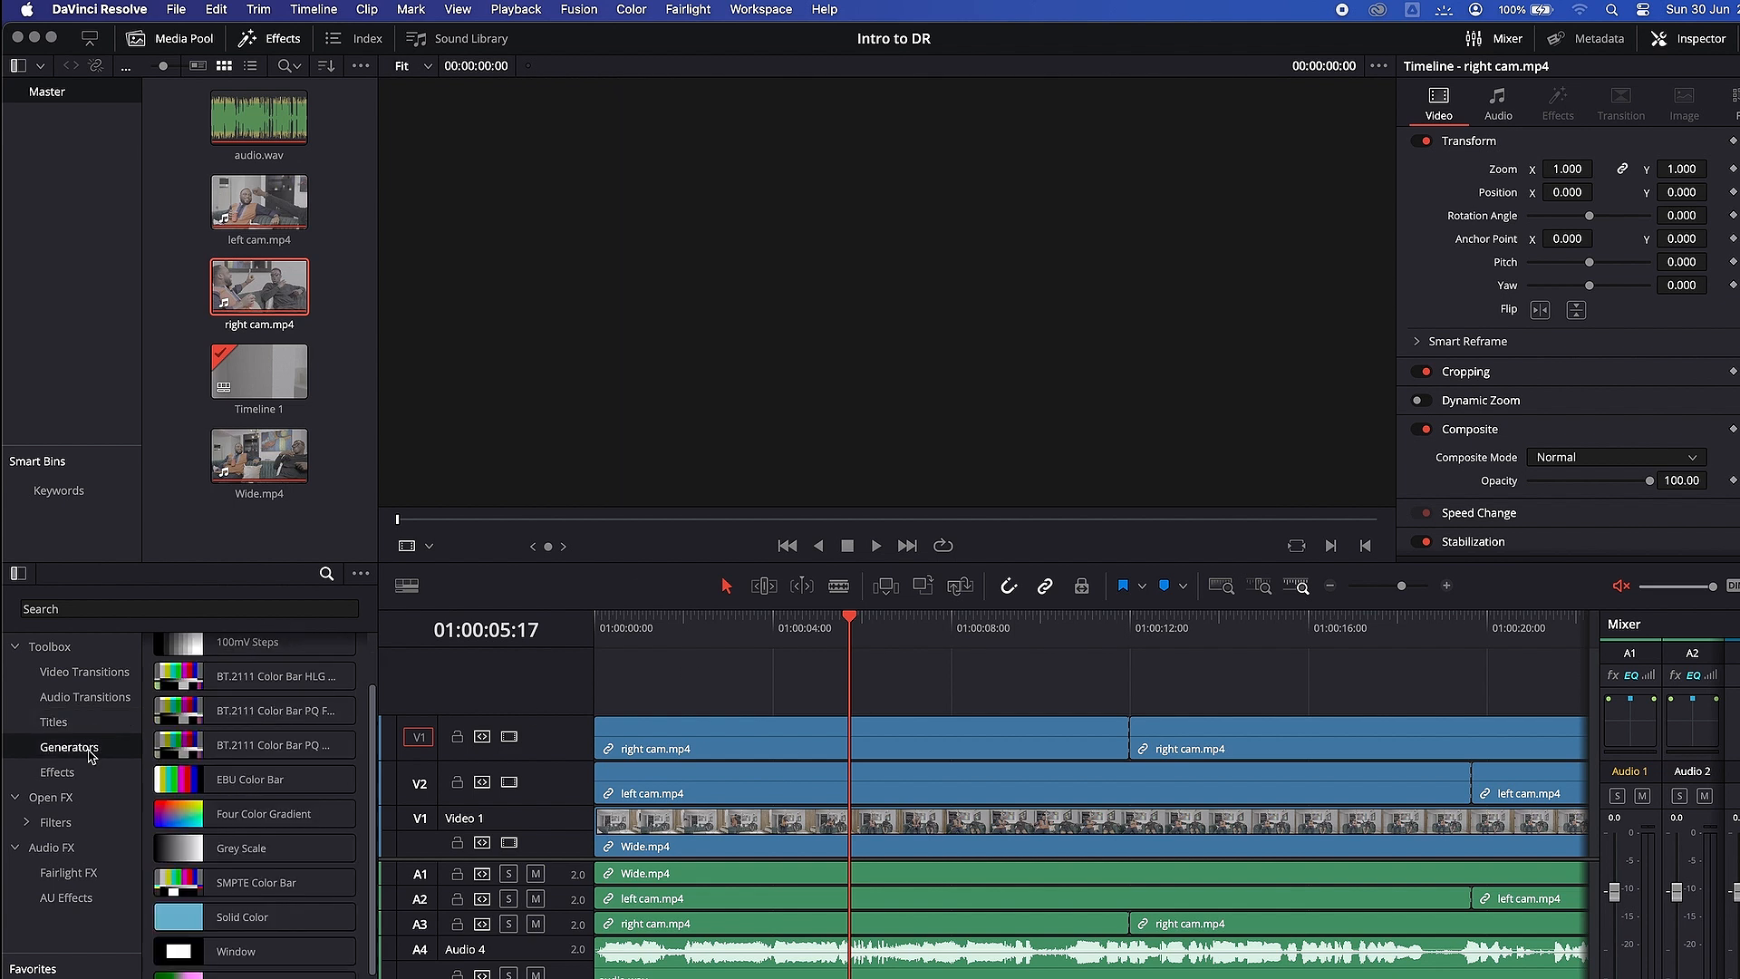
pyautogui.scroll(-3, 171, 773)
pyautogui.scroll(4, 231, 841)
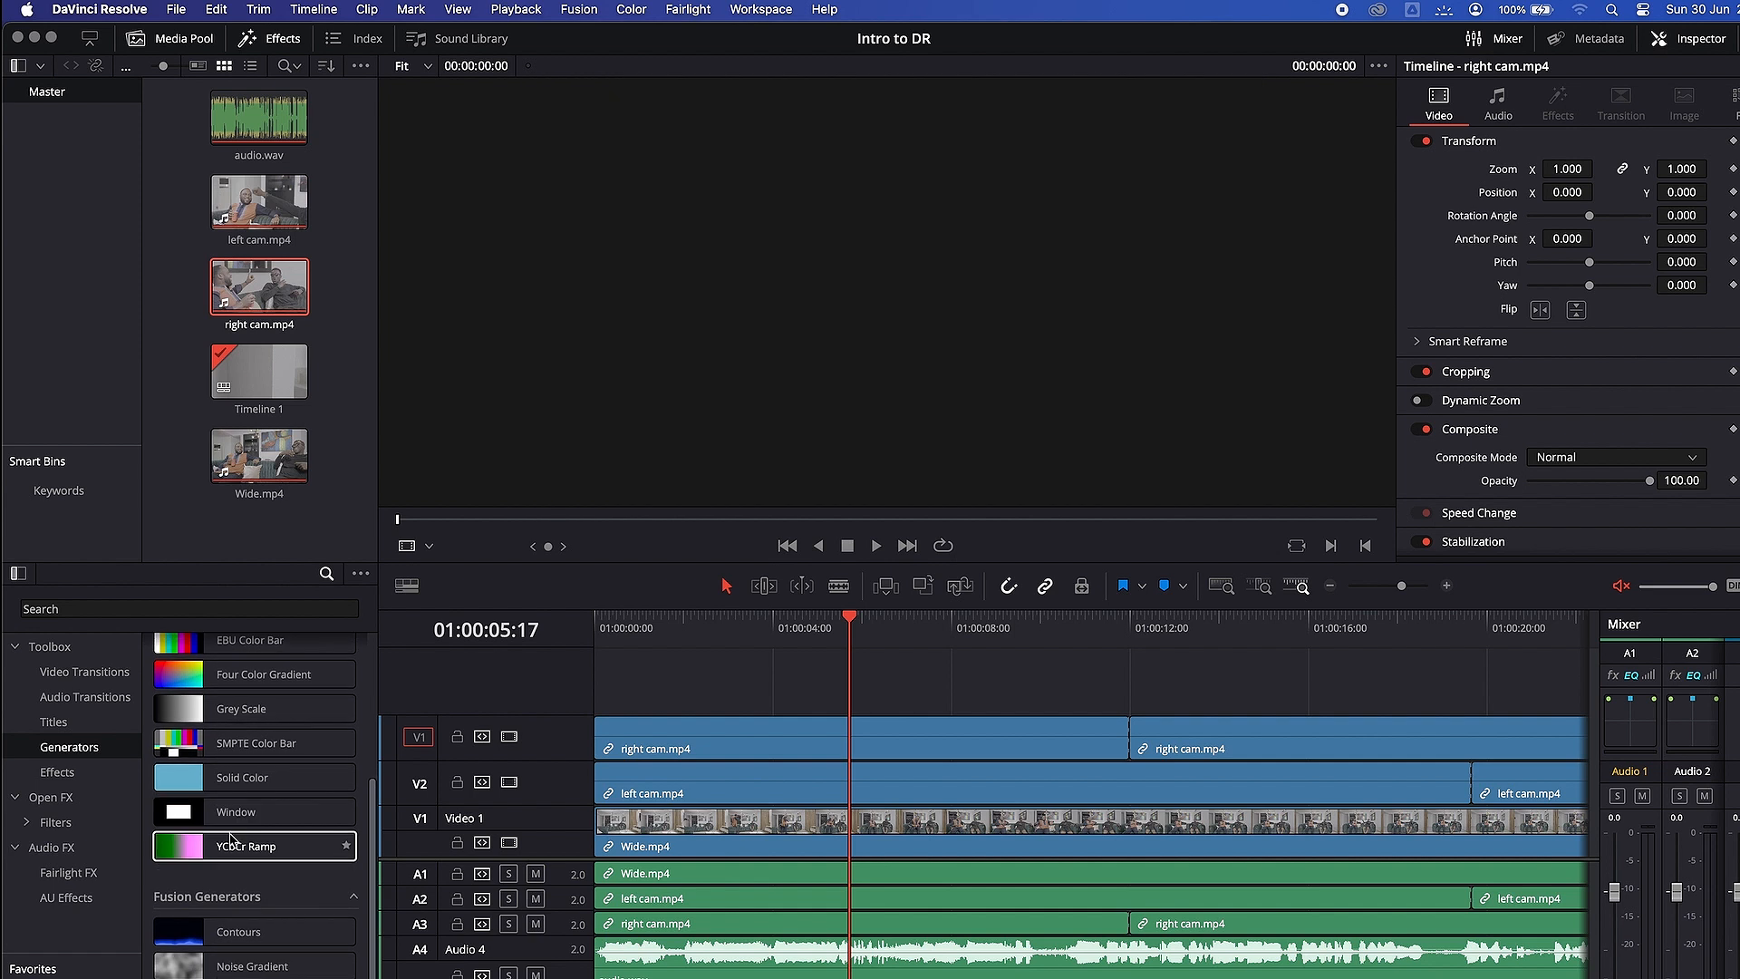
pyautogui.scroll(1, 231, 770)
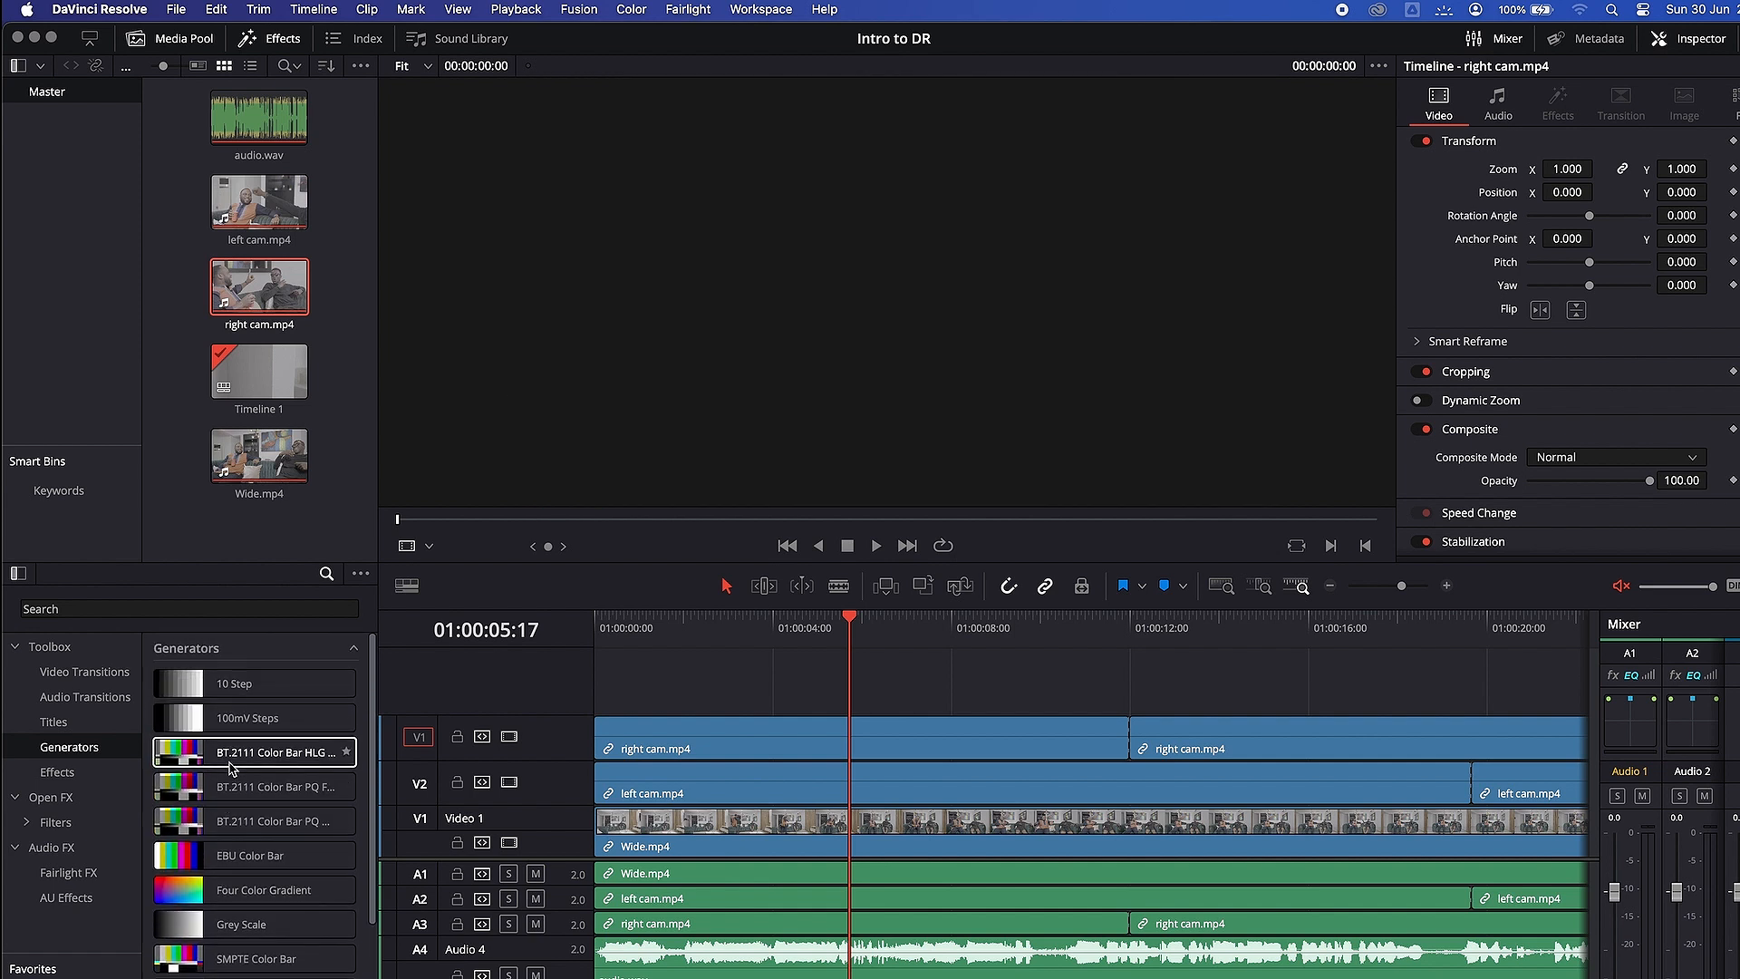
# - Try an Adjustment Clip scaled to 0.650 zoom on Video 4, delete it and save the project
pyautogui.click(75, 772)
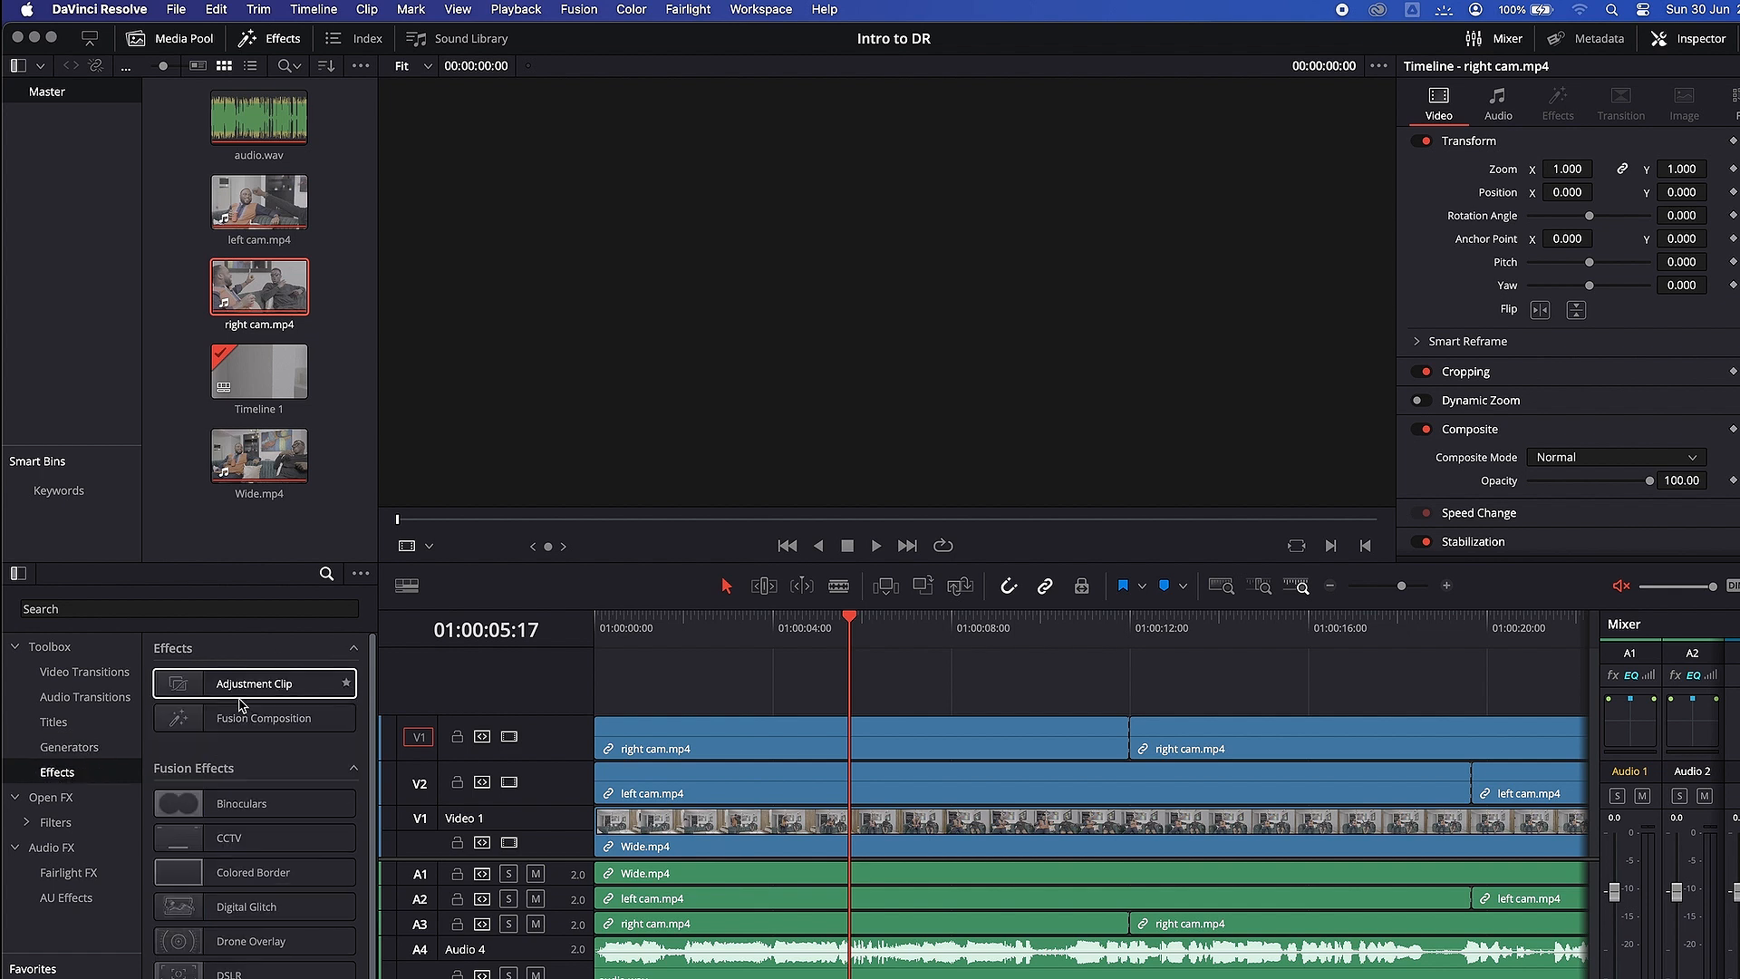
pyautogui.moveTo(240, 703); pyautogui.dragTo(900, 676)
pyautogui.click(900, 677)
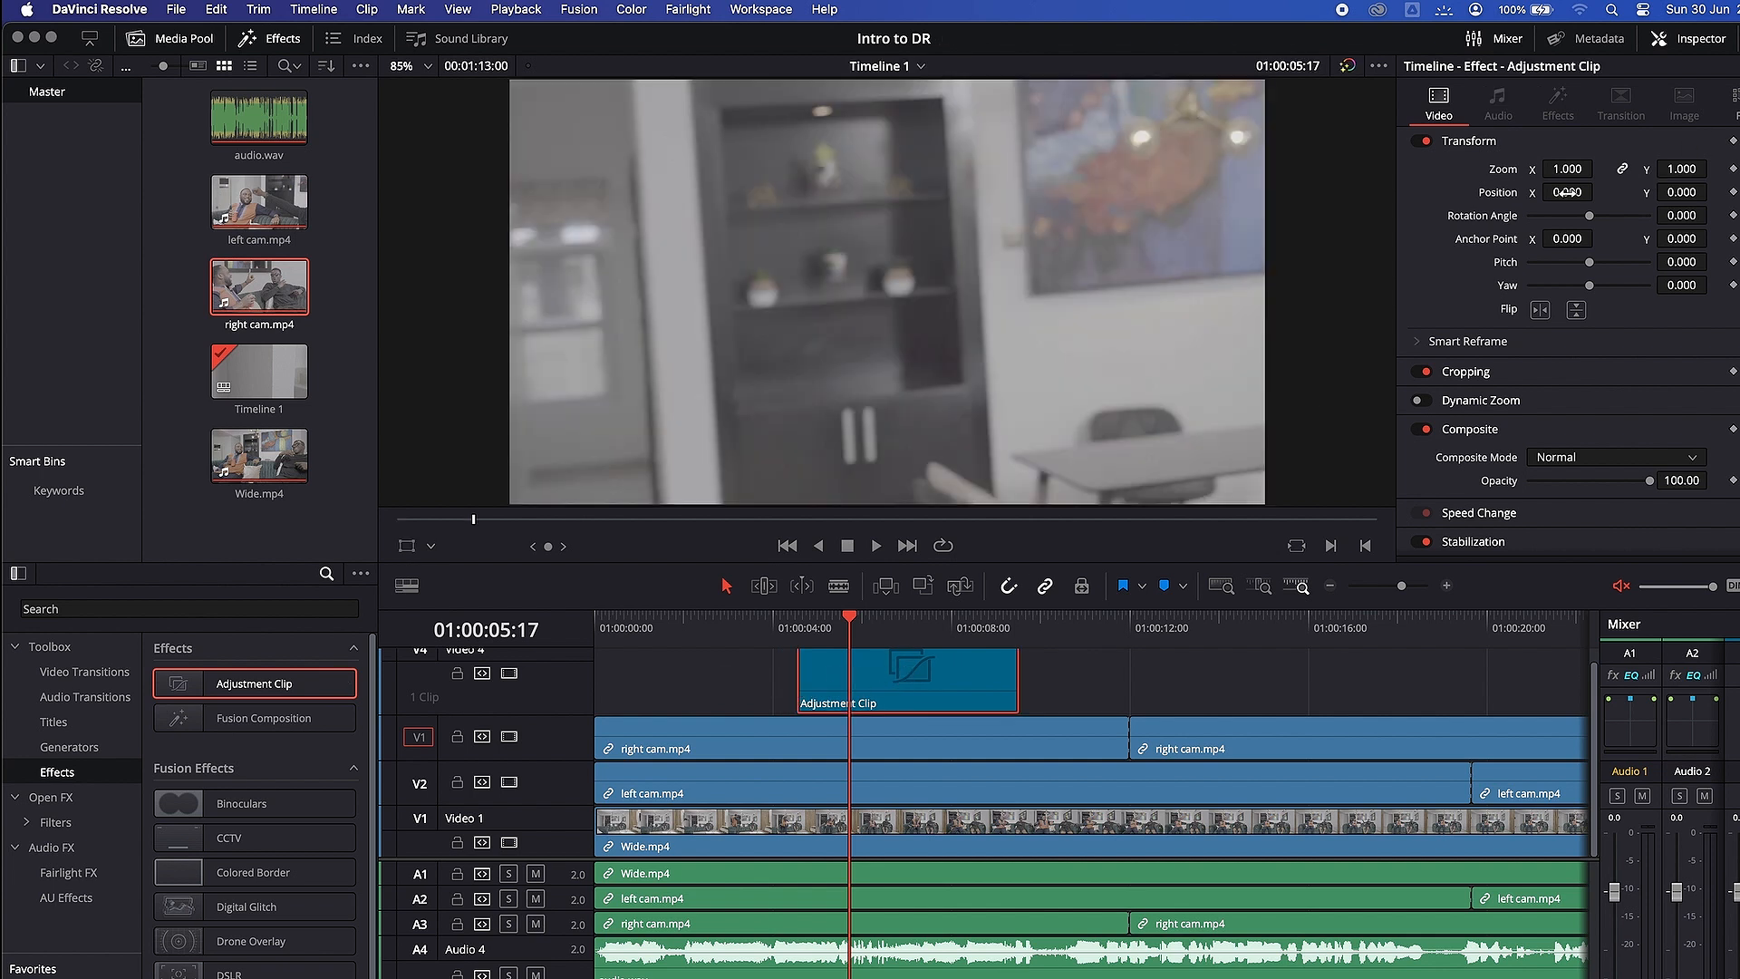
pyautogui.moveTo(1567, 170)
pyautogui.mouseDown()
pyautogui.moveTo(1590, 181)
pyautogui.moveTo(1574, 222)
pyautogui.moveTo(1469, 231)
pyautogui.moveTo(1531, 235)
pyautogui.moveTo(1570, 181)
pyautogui.mouseUp()
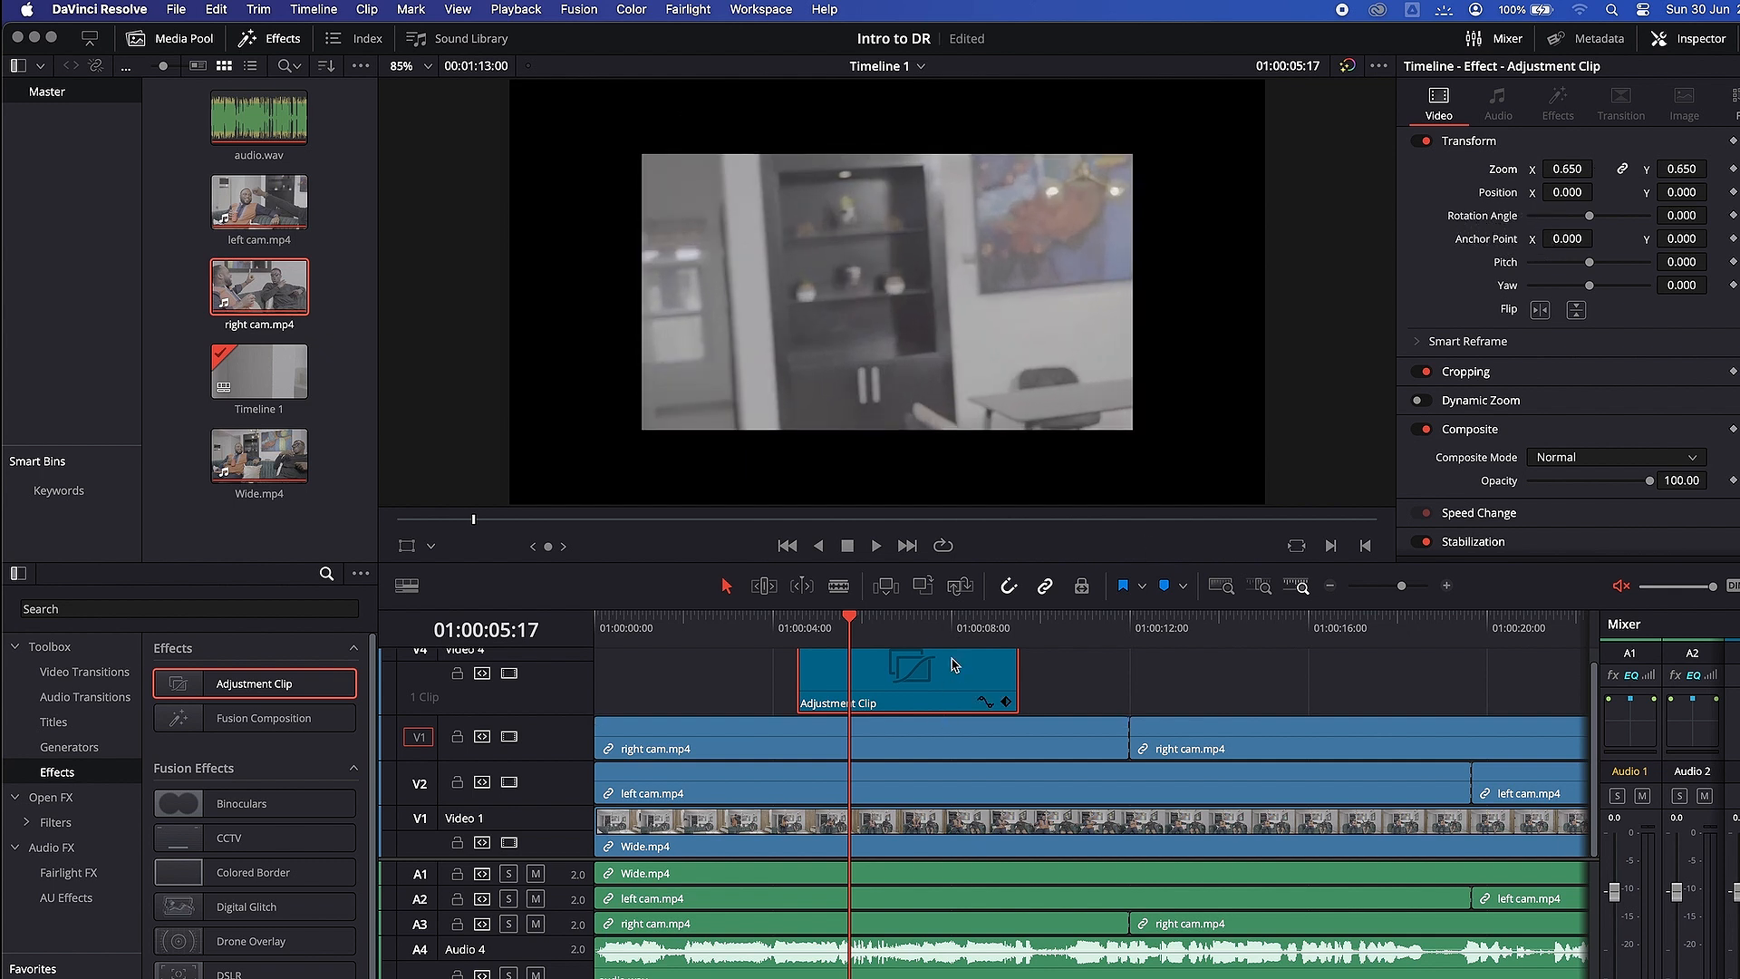
pyautogui.press('Delete')
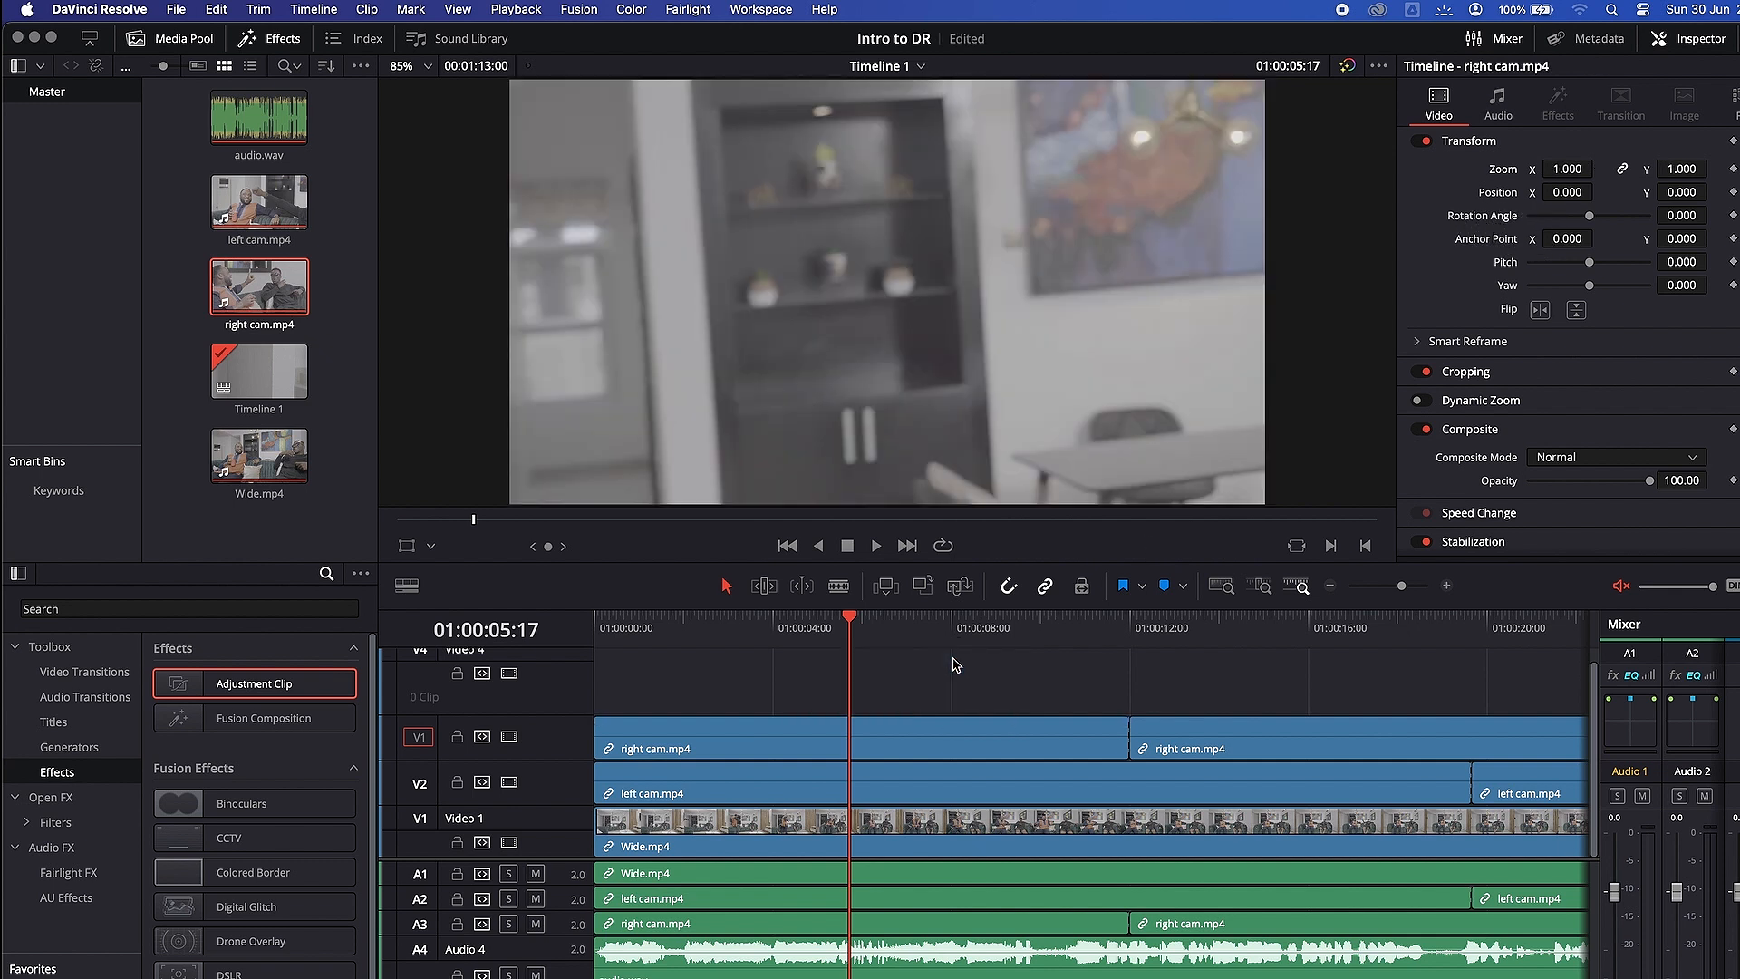
pyautogui.press('cmd+s')
# - Move the playhead to 01:00:19:16 and disable the second right cam.mp4 clip on Video 3
pyautogui.click(788, 740)
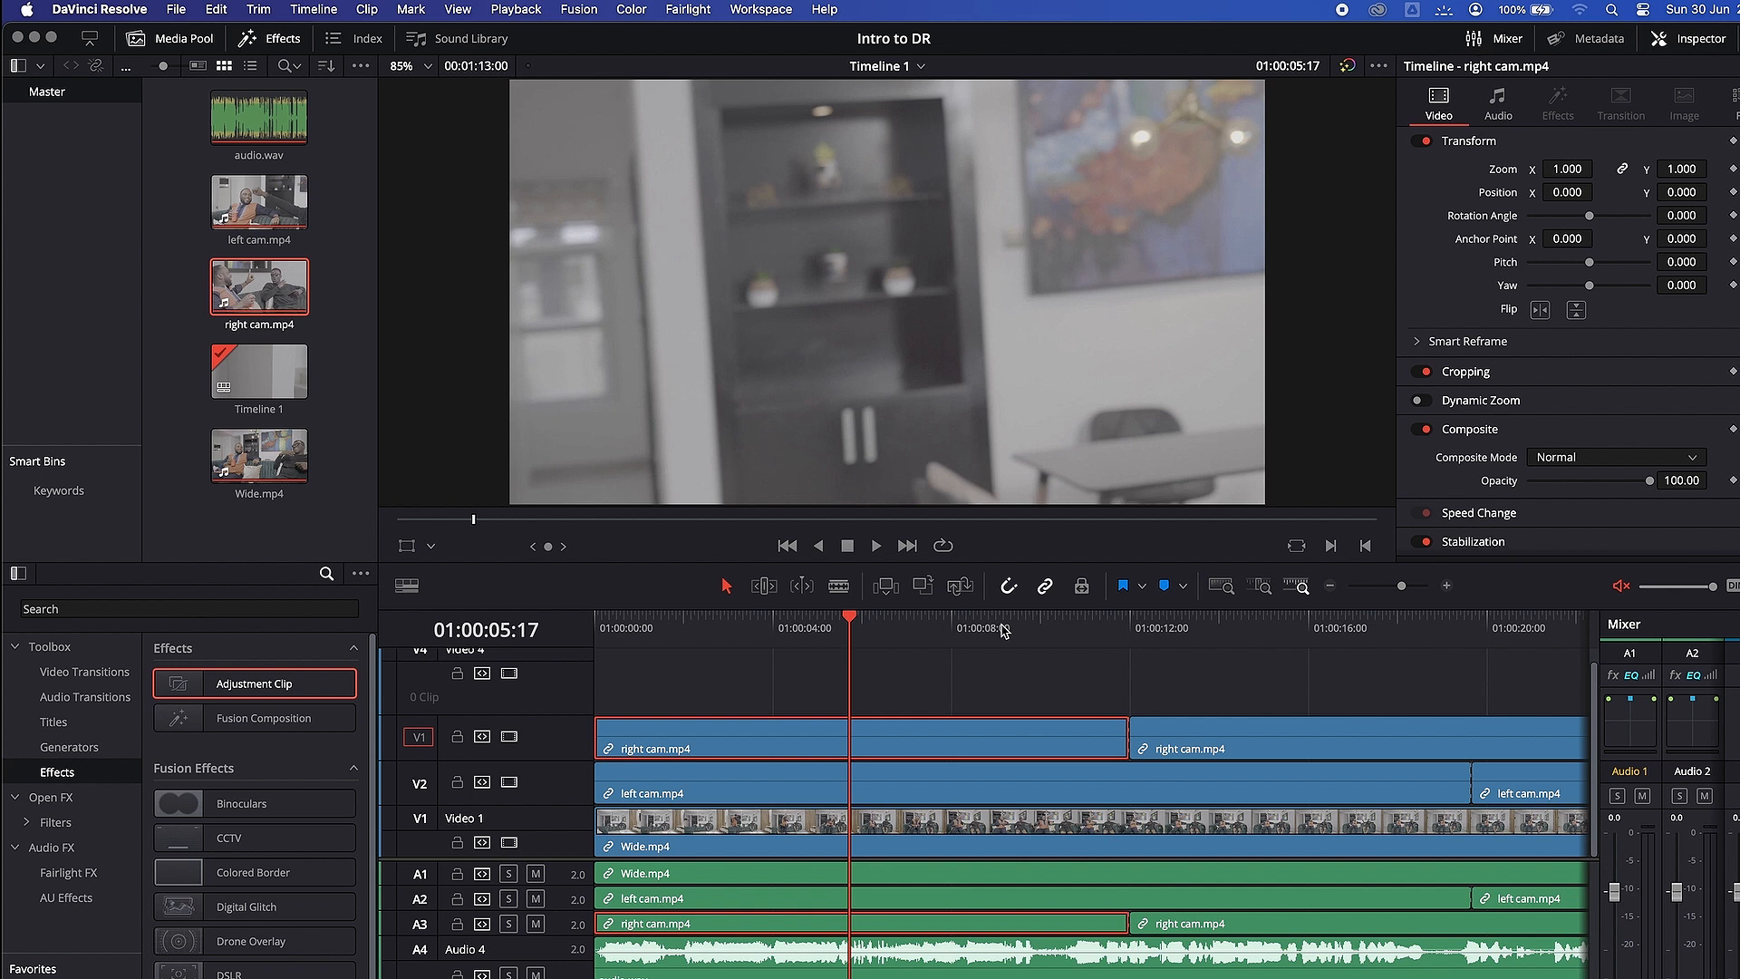
pyautogui.hotkey('shift', 'z')
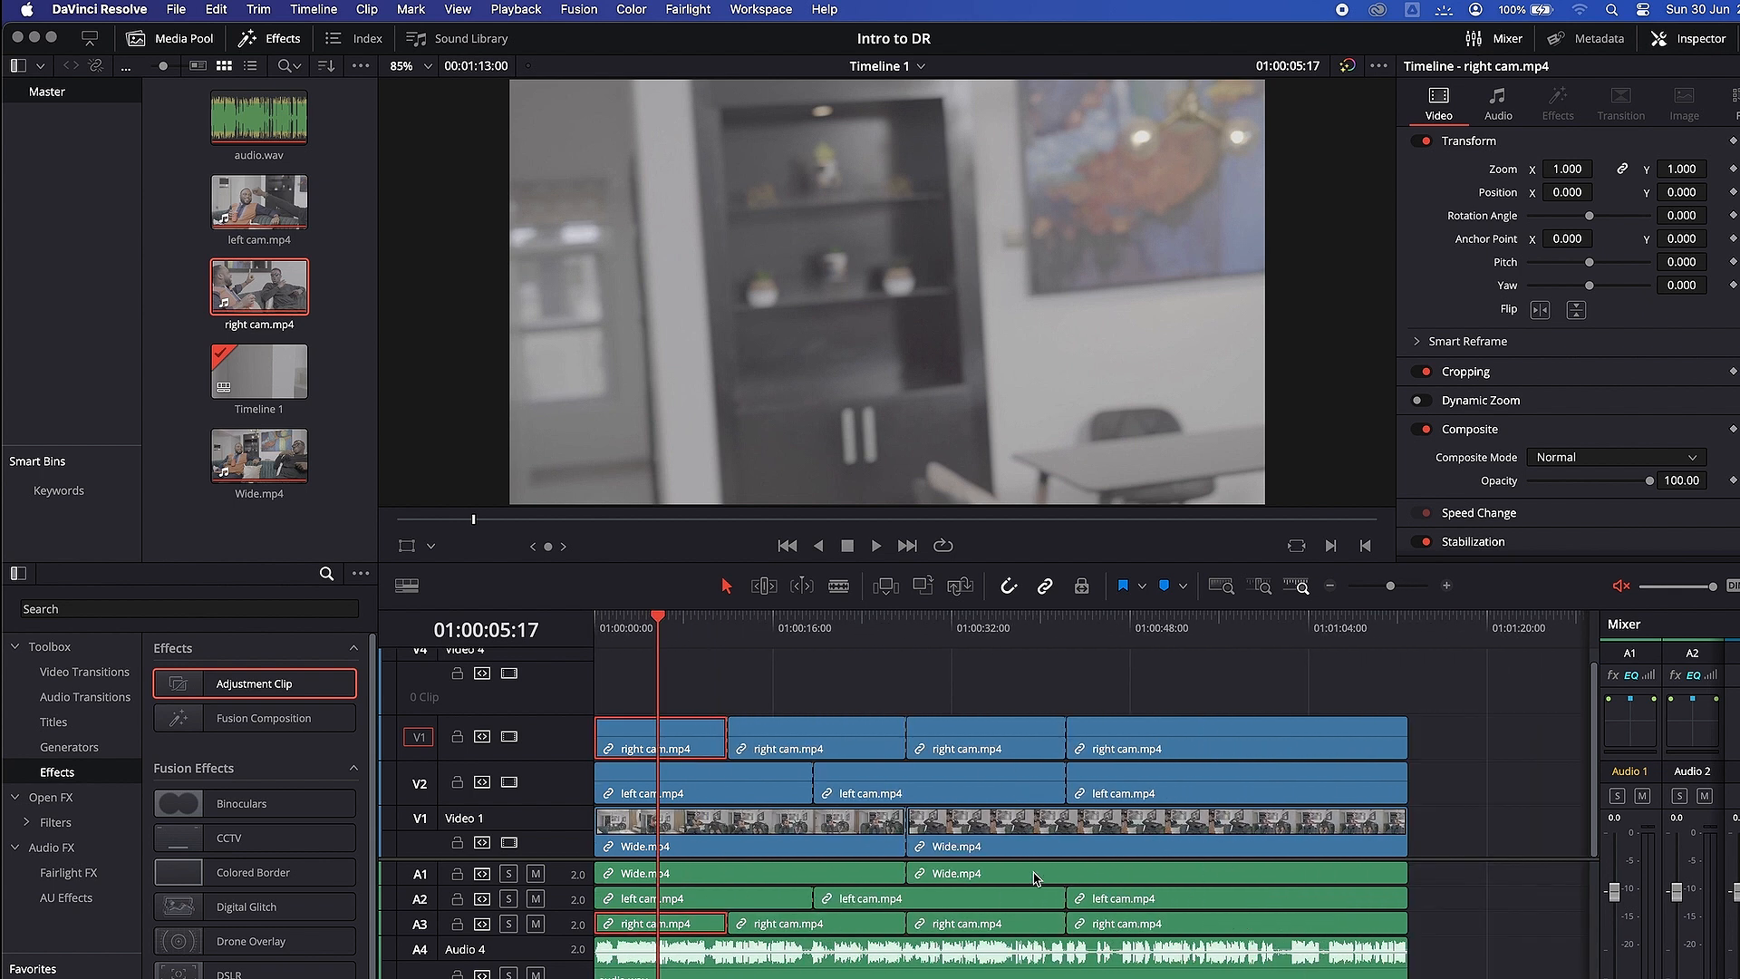
pyautogui.click(1330, 585)
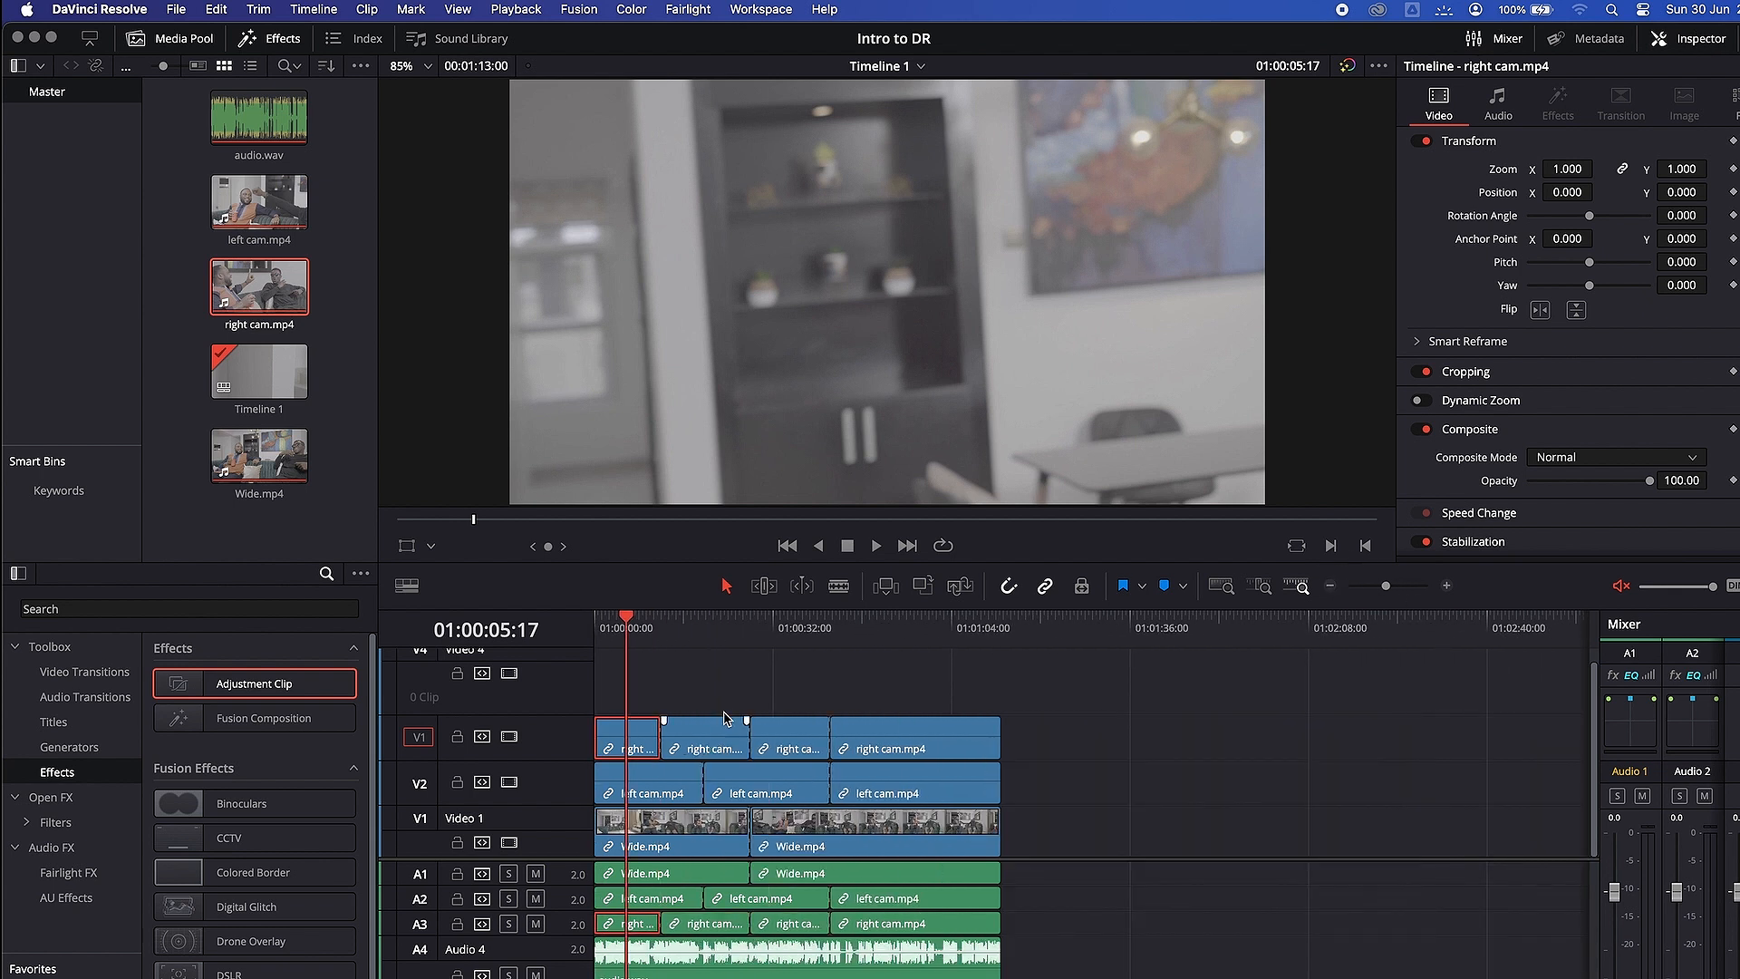
pyautogui.click(768, 624)
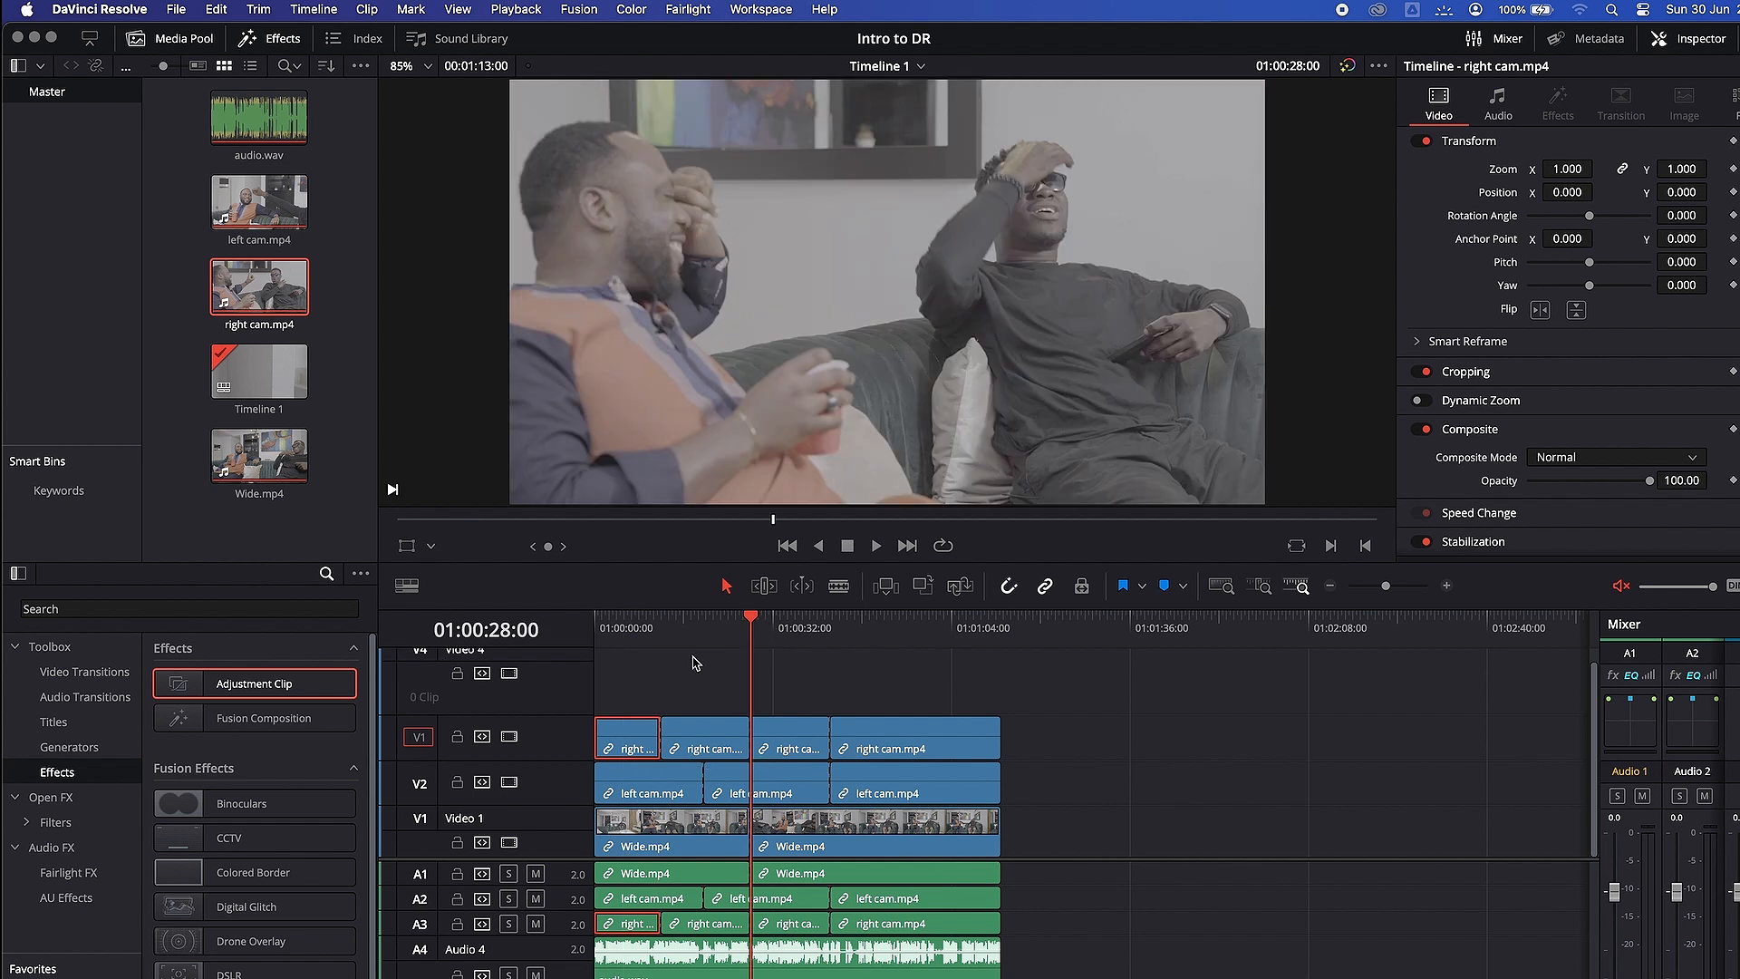
pyautogui.click(707, 625)
pyautogui.click(694, 740)
pyautogui.rightClick(690, 736)
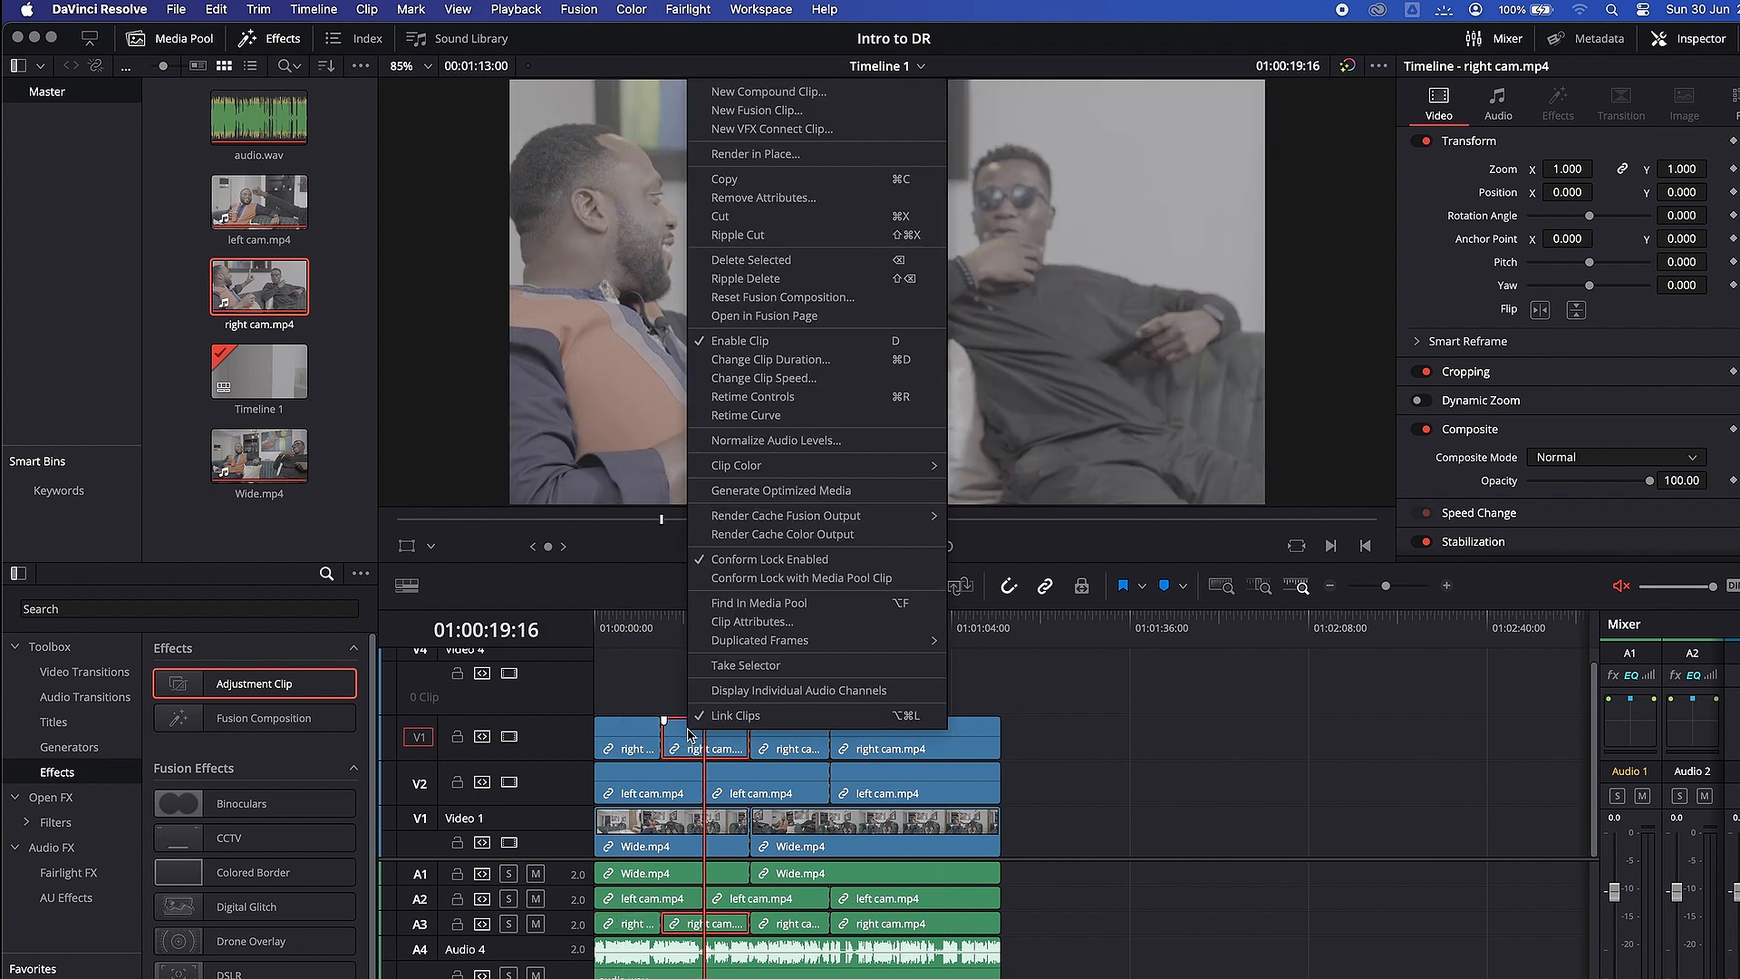
pyautogui.click(742, 344)
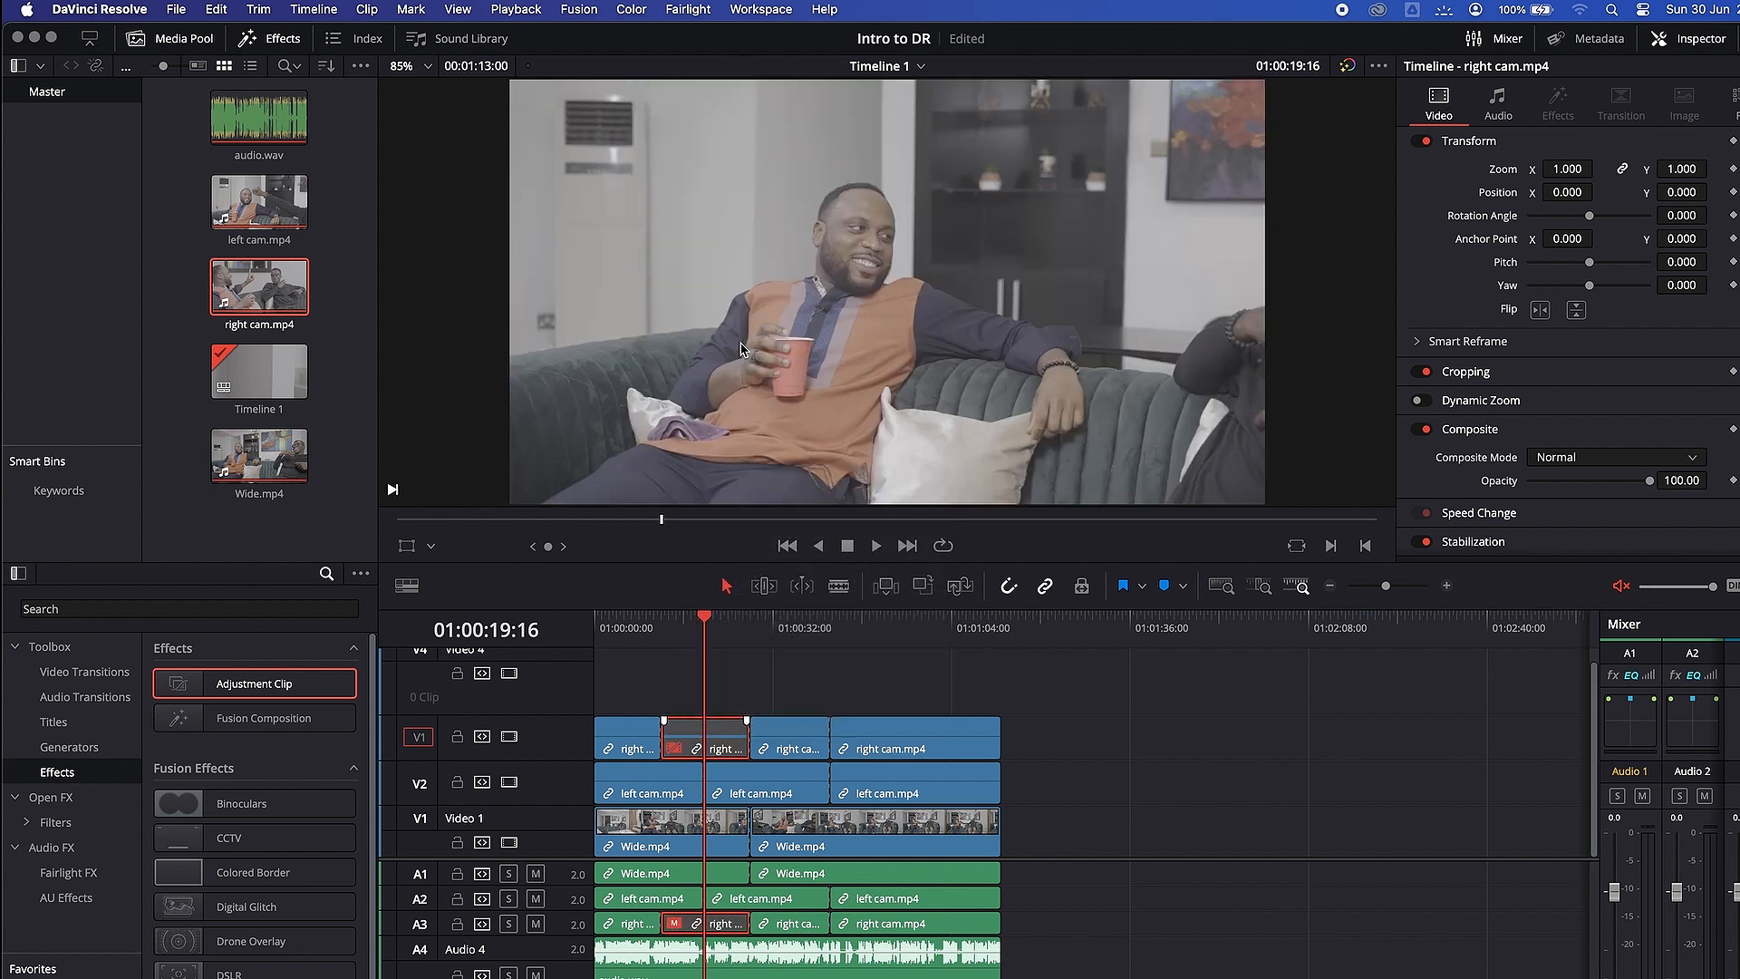
# - Disable the second left cam.mp4 clip on Video 2 and select the first Wide.mp4 clip
pyautogui.click(679, 787)
pyautogui.click(734, 800)
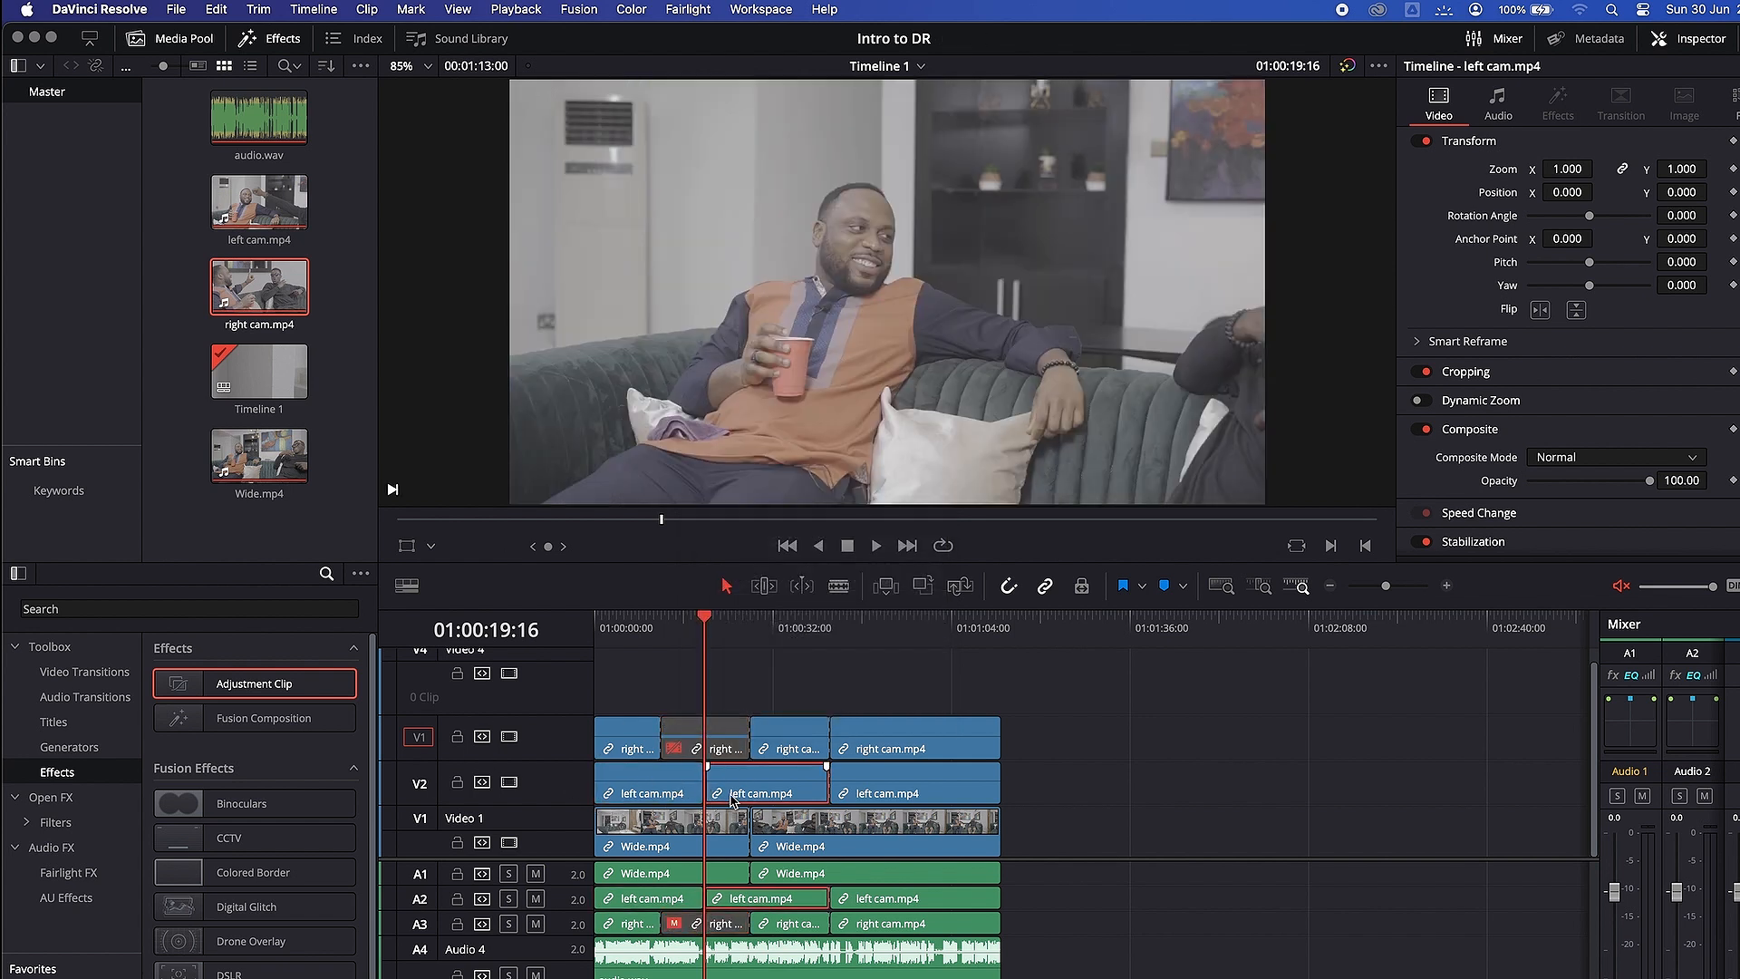
pyautogui.rightClick(740, 785)
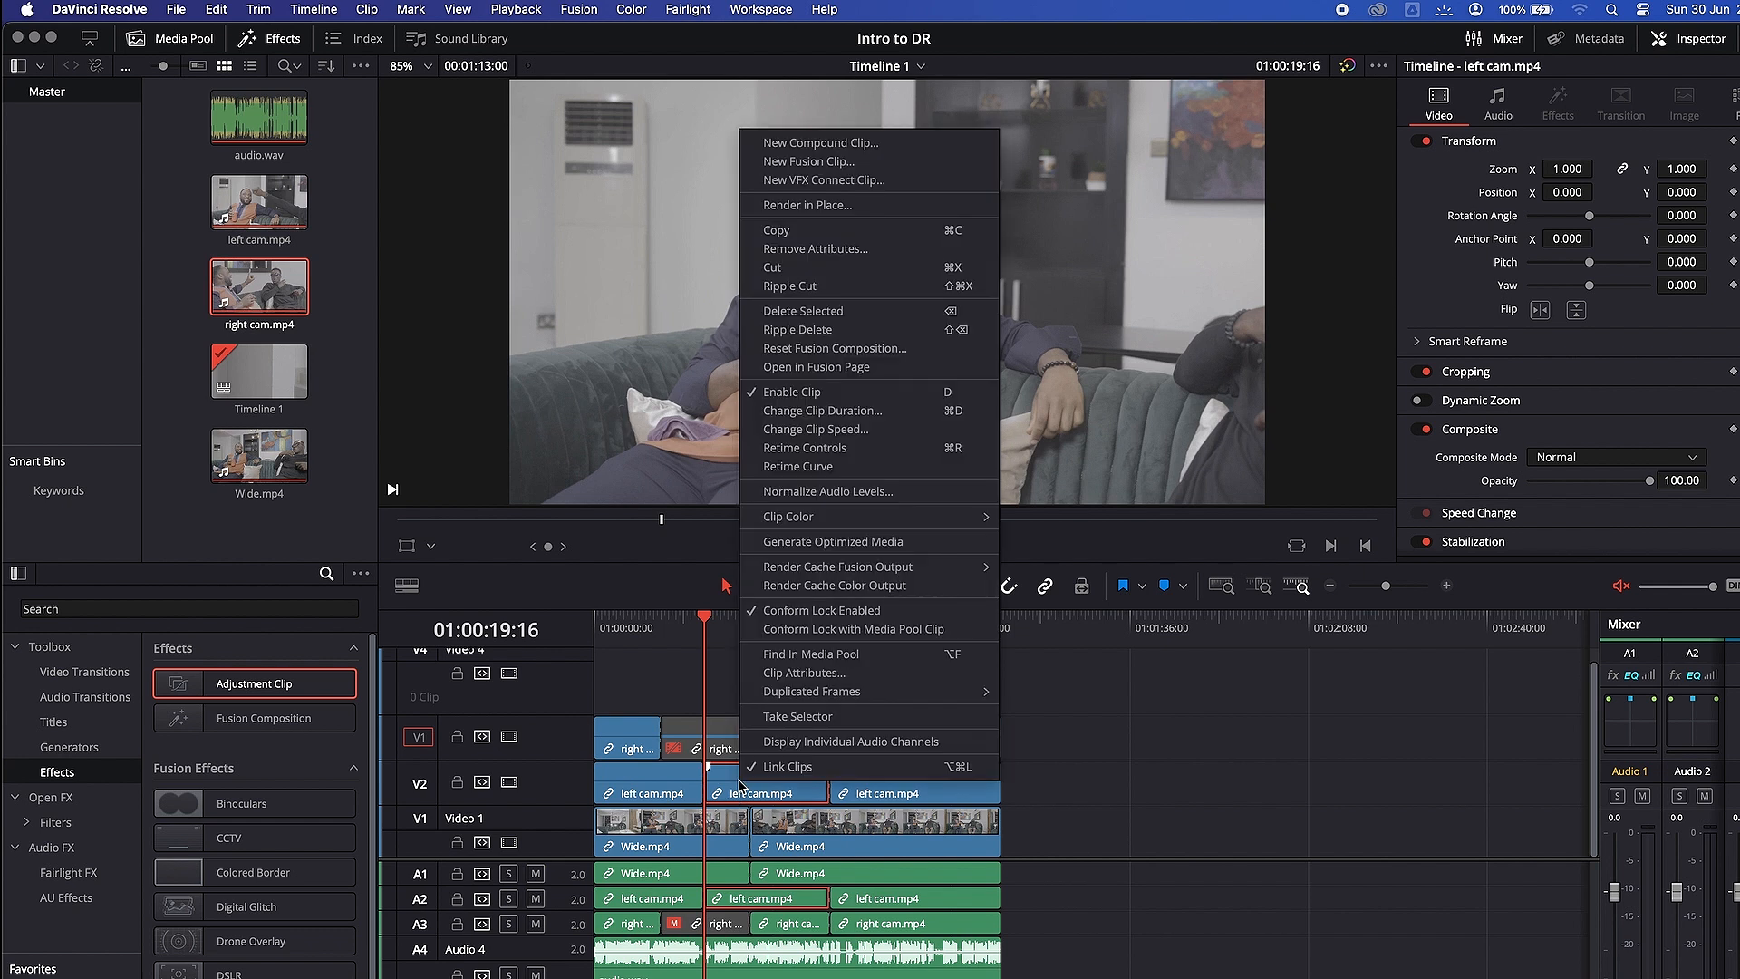
pyautogui.click(788, 393)
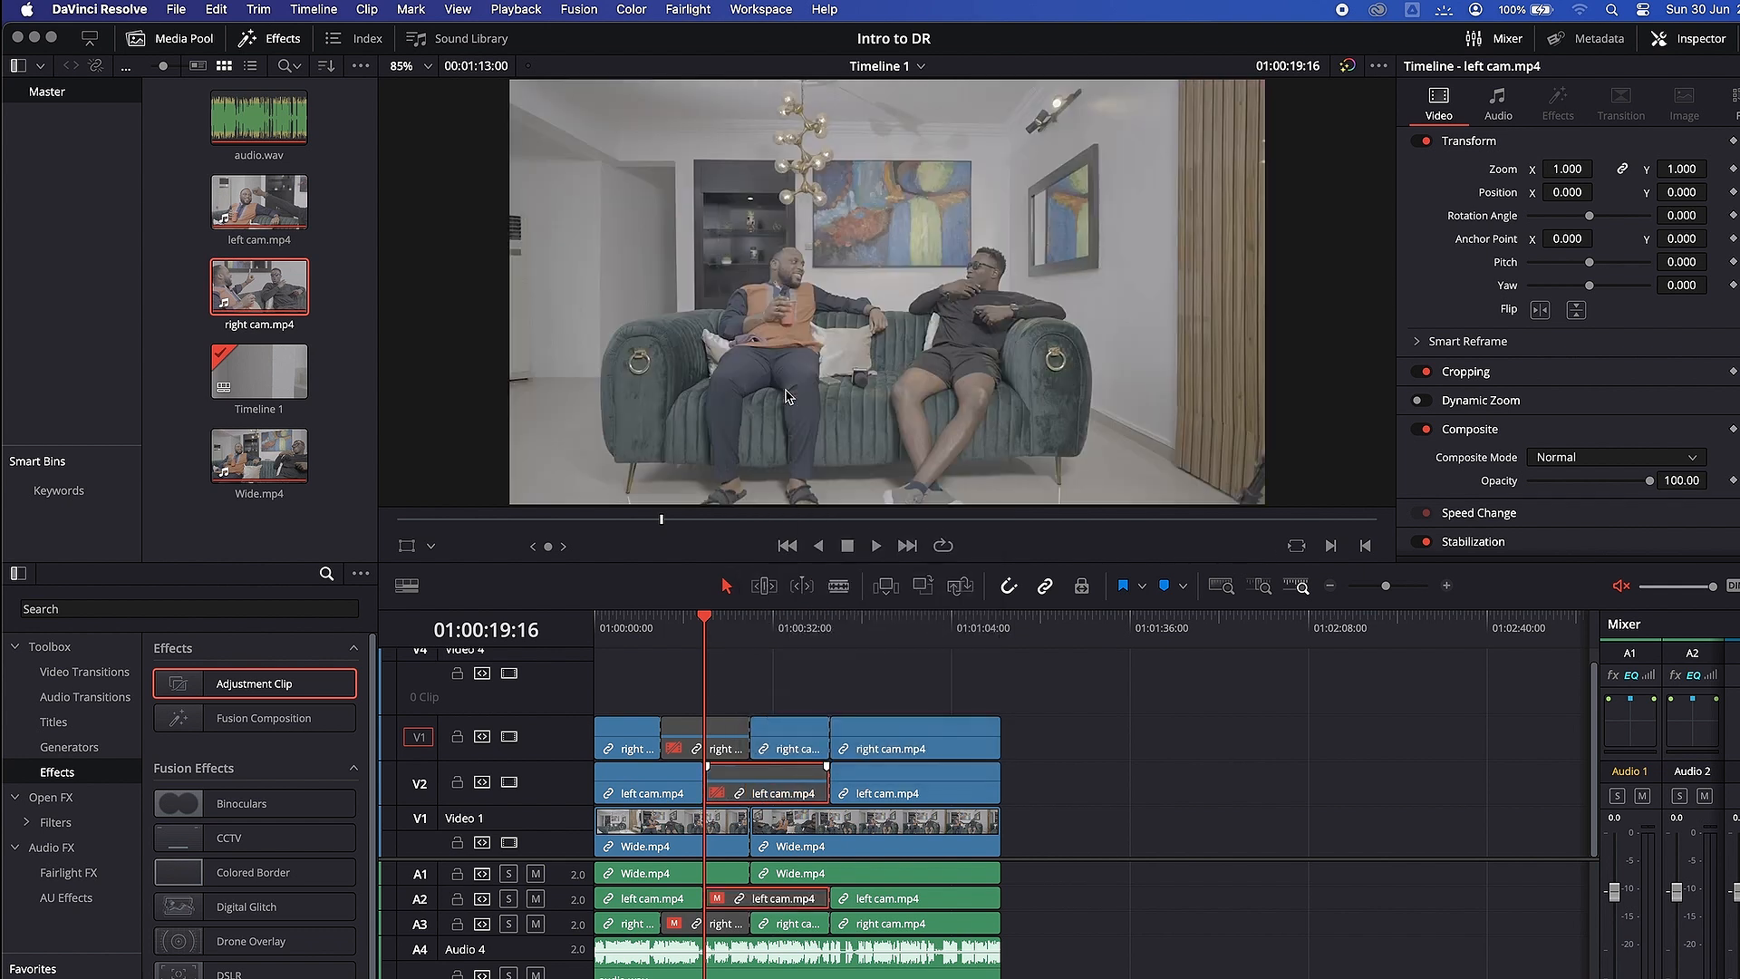
pyautogui.click(728, 845)
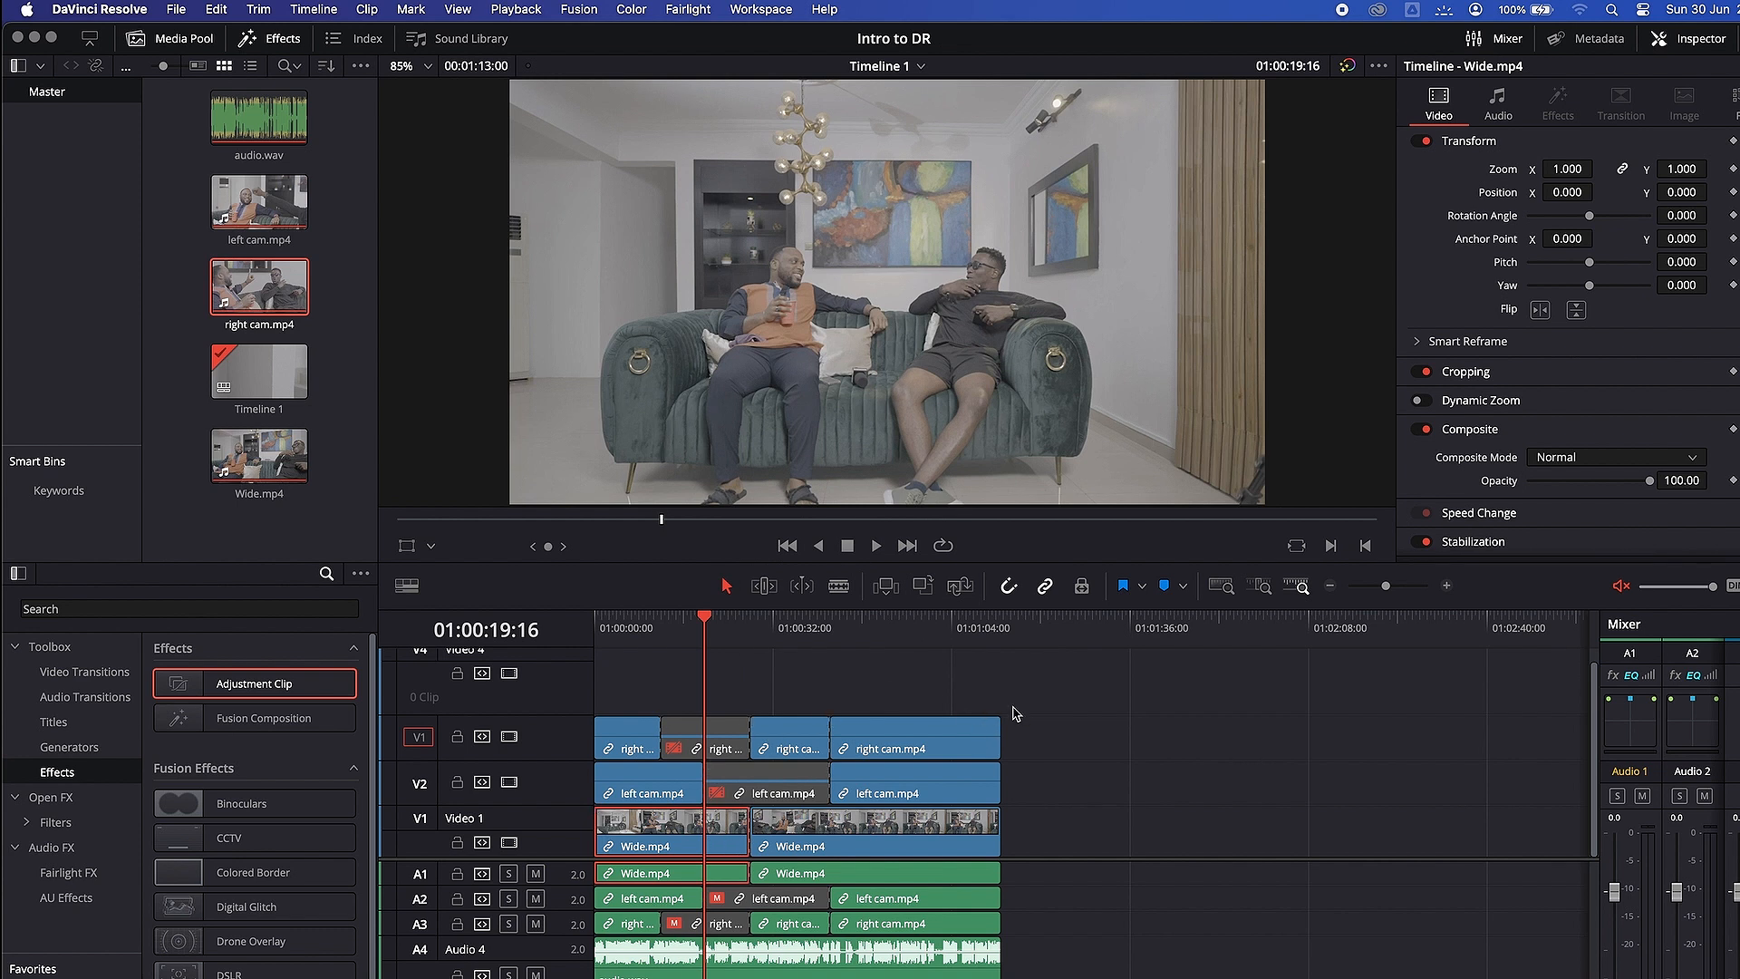
# - Delete all right cam.mp4 and left cam.mp4 clips with their linked audio, and move audio.wav up to Audio 2
pyautogui.moveTo(1039, 689); pyautogui.dragTo(542, 784)
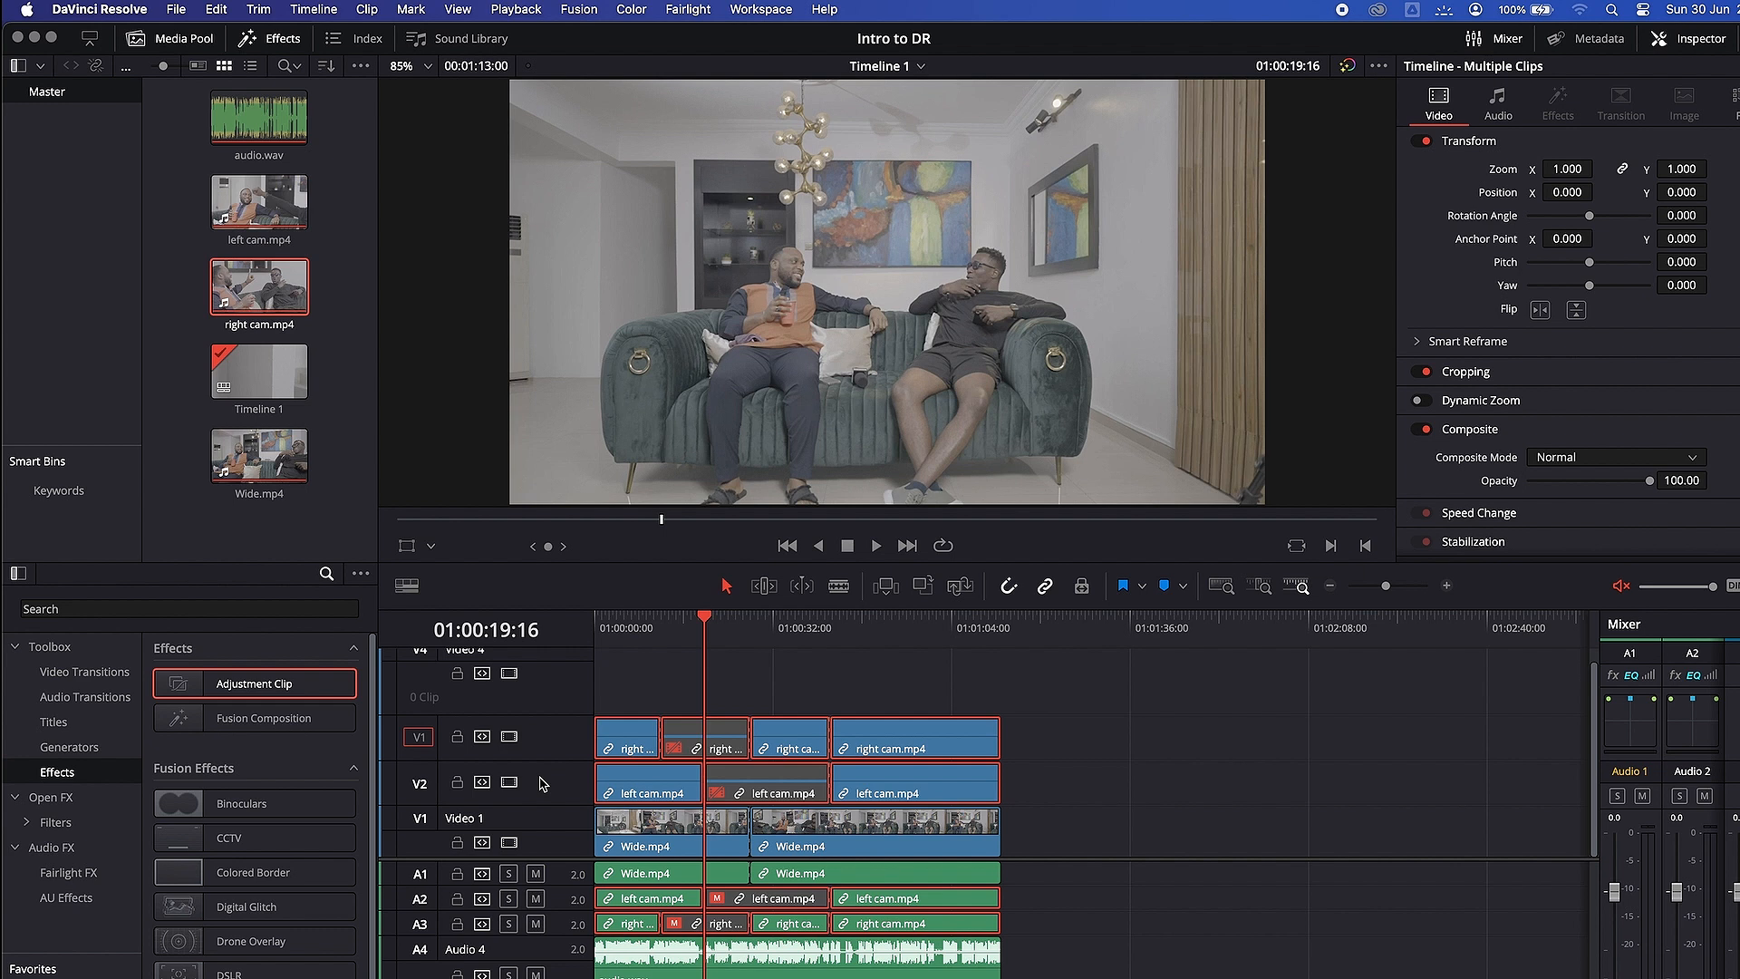
pyautogui.press('Delete')
pyautogui.moveTo(635, 949); pyautogui.dragTo(641, 906)
# - Select the first Wide.mp4 clip and look through its video settings in the Inspector
pyautogui.click(671, 825)
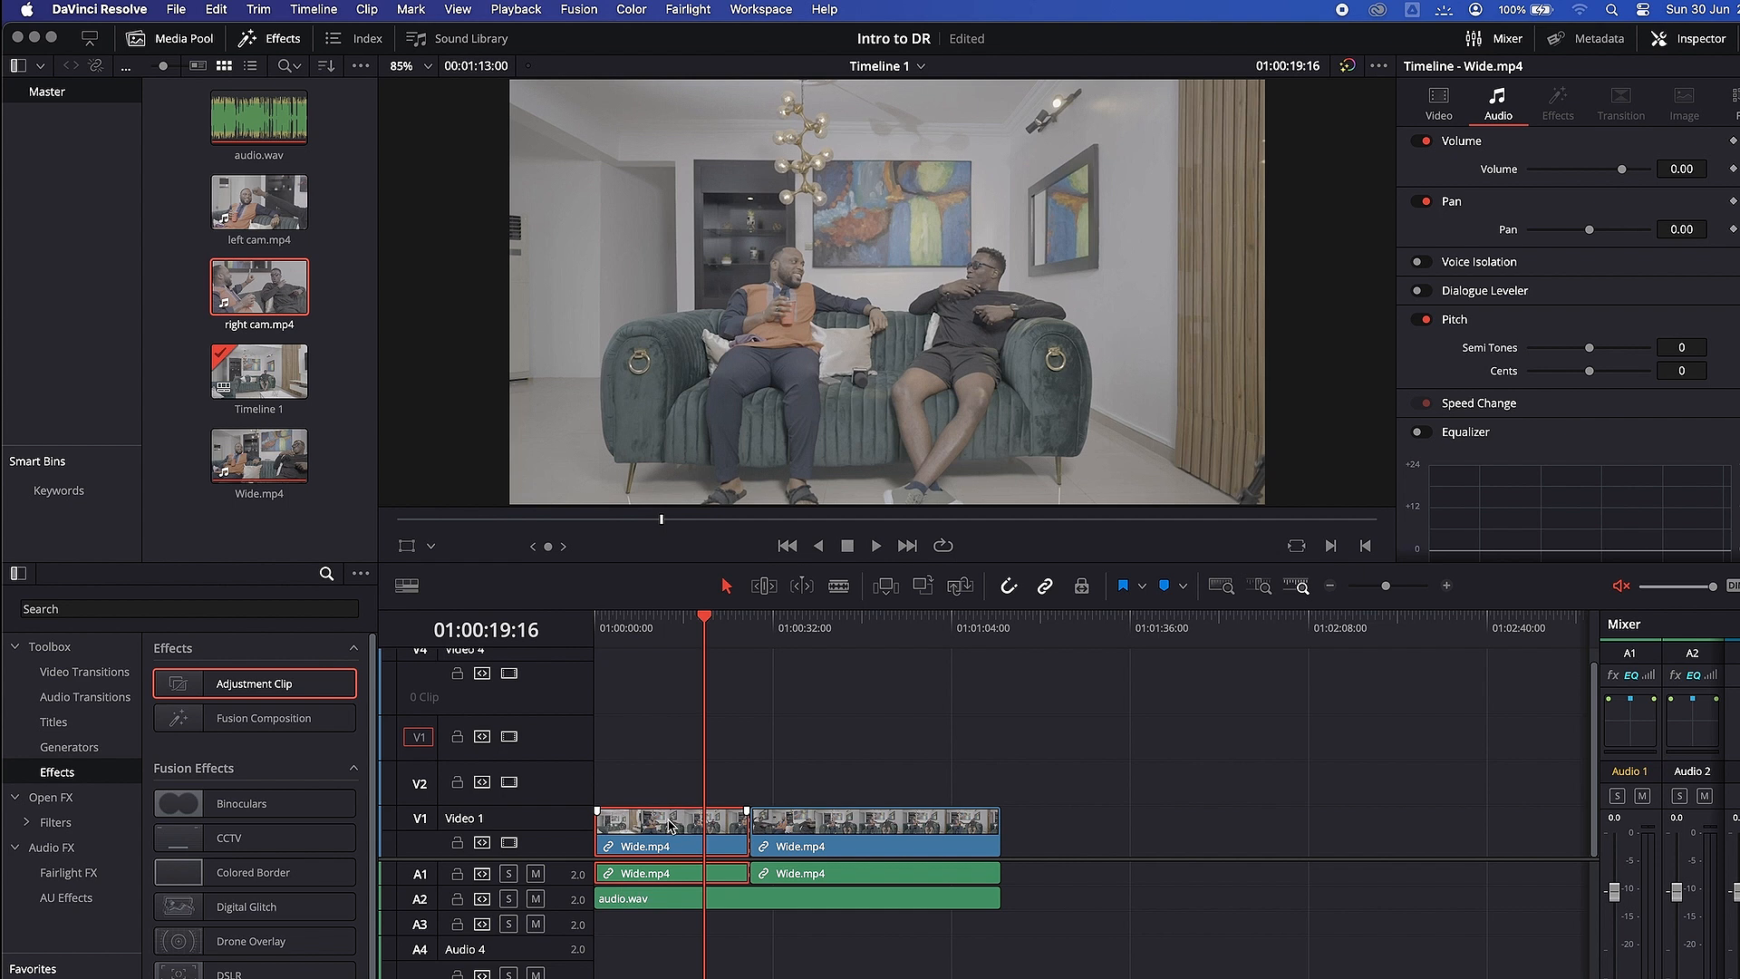
pyautogui.click(1690, 42)
pyautogui.click(1689, 42)
pyautogui.click(1437, 97)
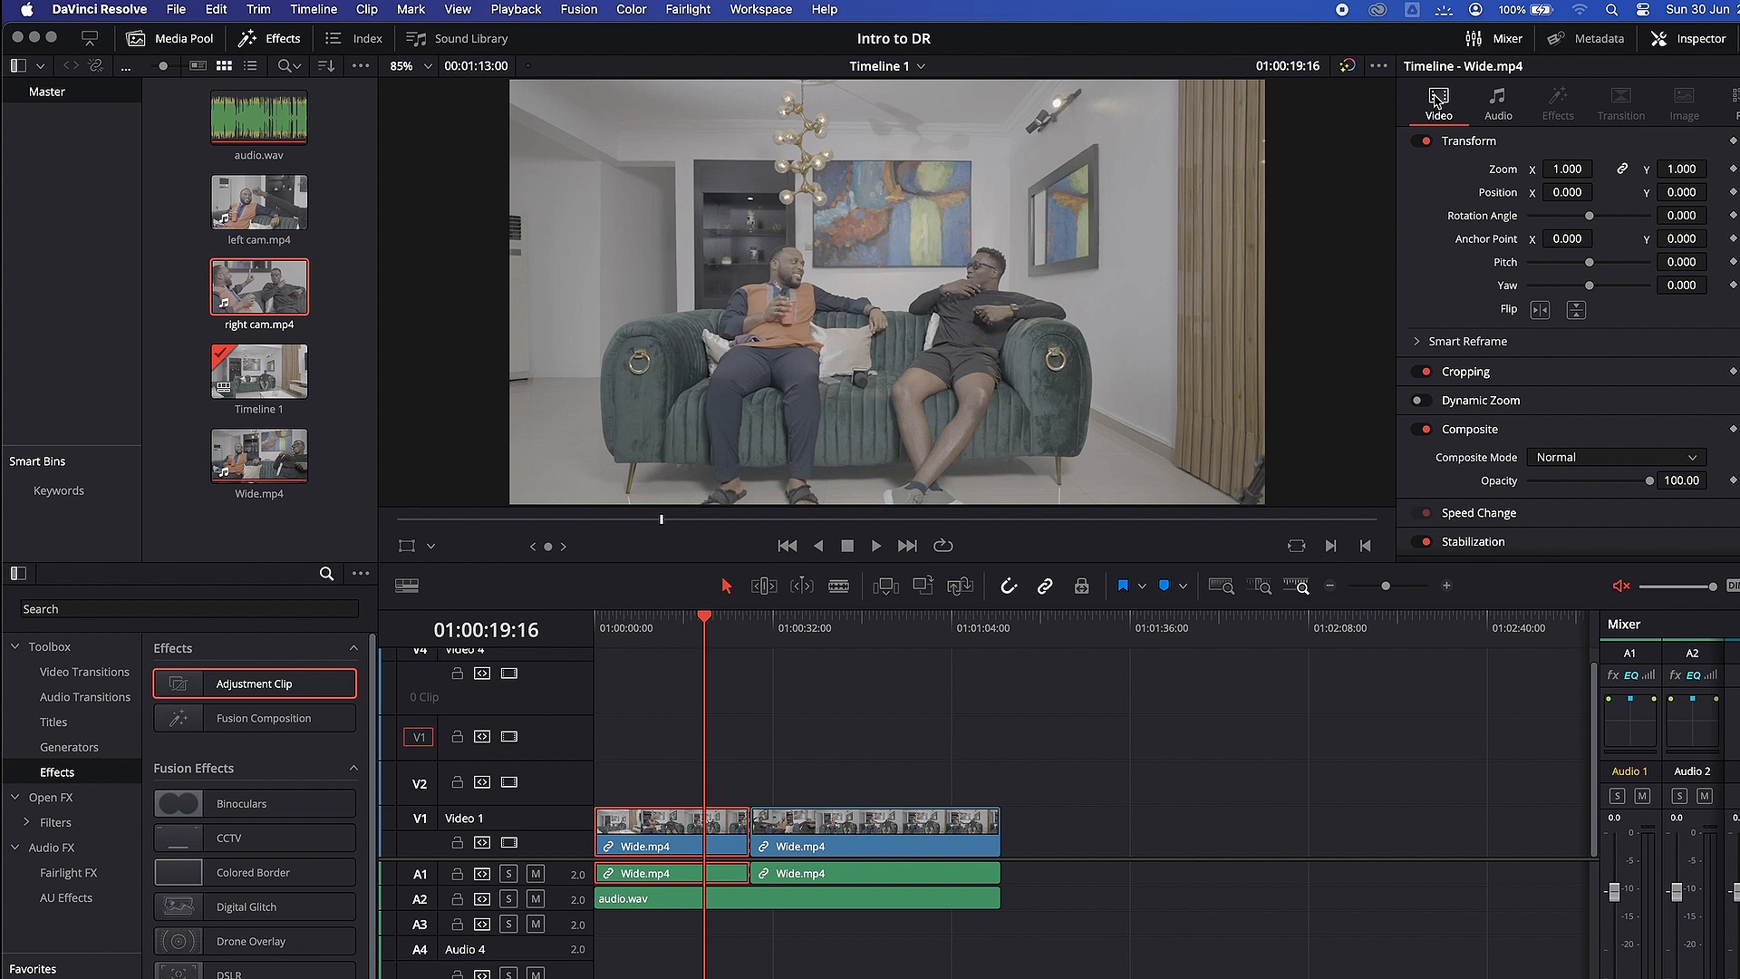
pyautogui.scroll(-2, 1569, 359)
pyautogui.scroll(2, 1569, 359)
pyautogui.scroll(-2, 1568, 359)
pyautogui.scroll(2, 1569, 359)
# - Set the first Wide.mp4 clip's zoom to 1.320, position X to 56, rotation angle to 151.150 and anchor point X to -105
pyautogui.moveTo(1566, 168); pyautogui.dragTo(1617, 226)
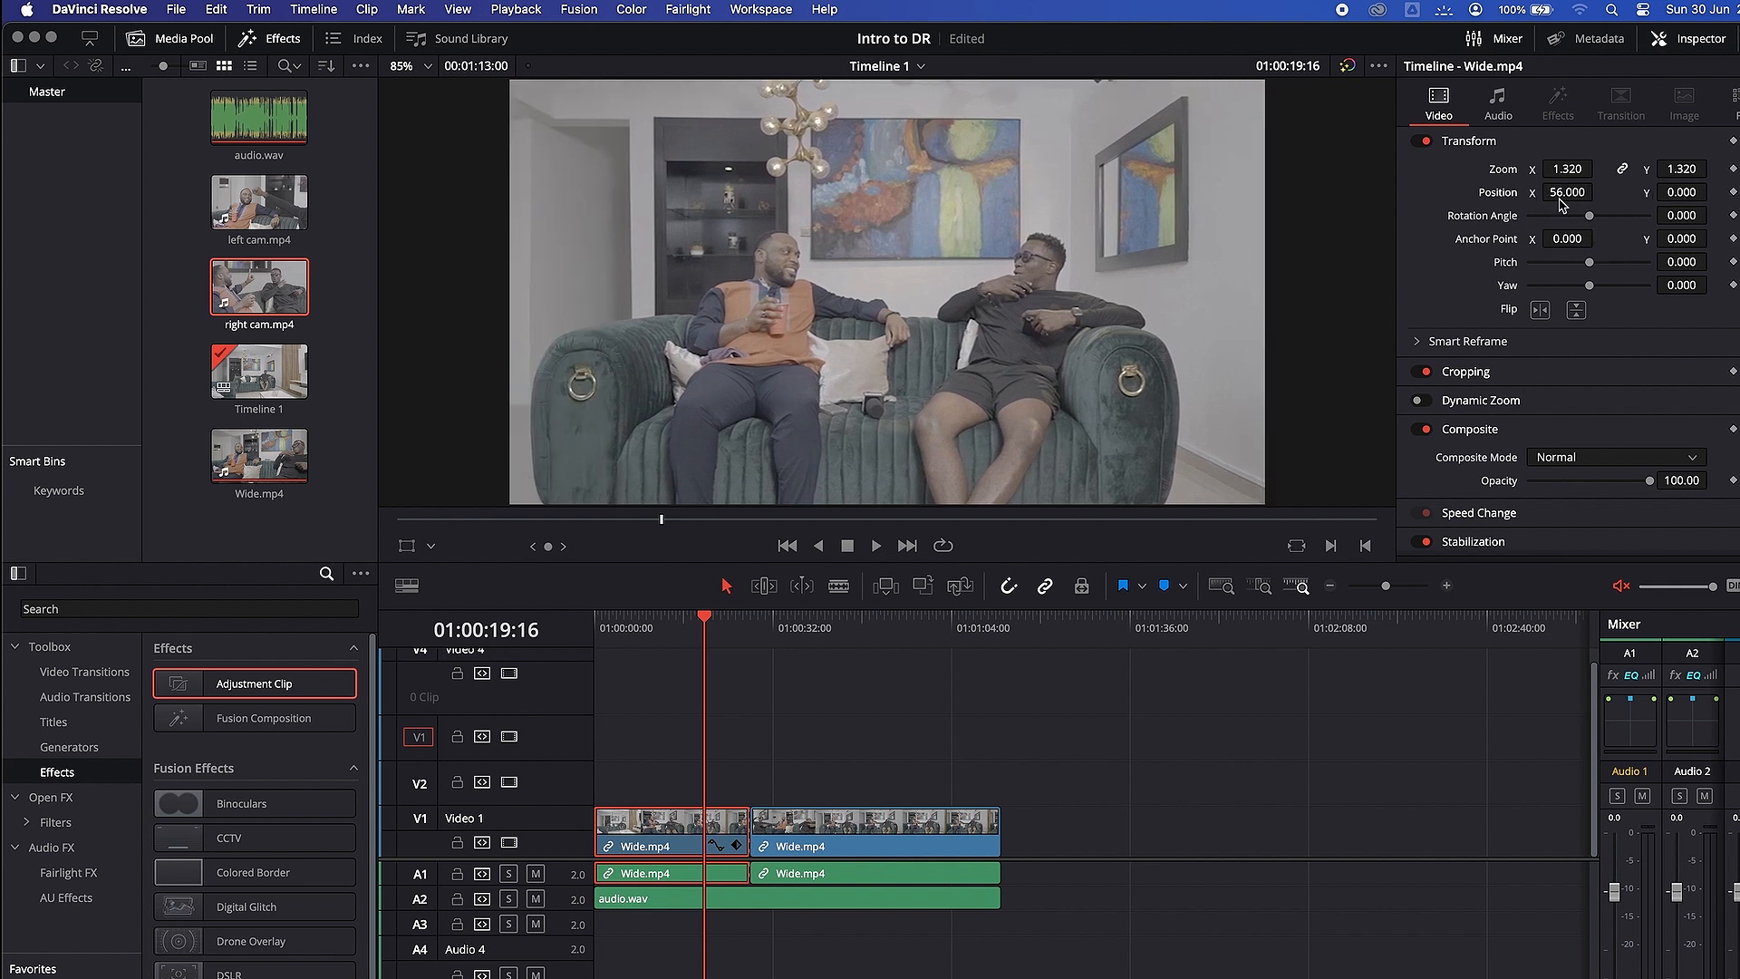
pyautogui.moveTo(1571, 219); pyautogui.dragTo(1613, 136)
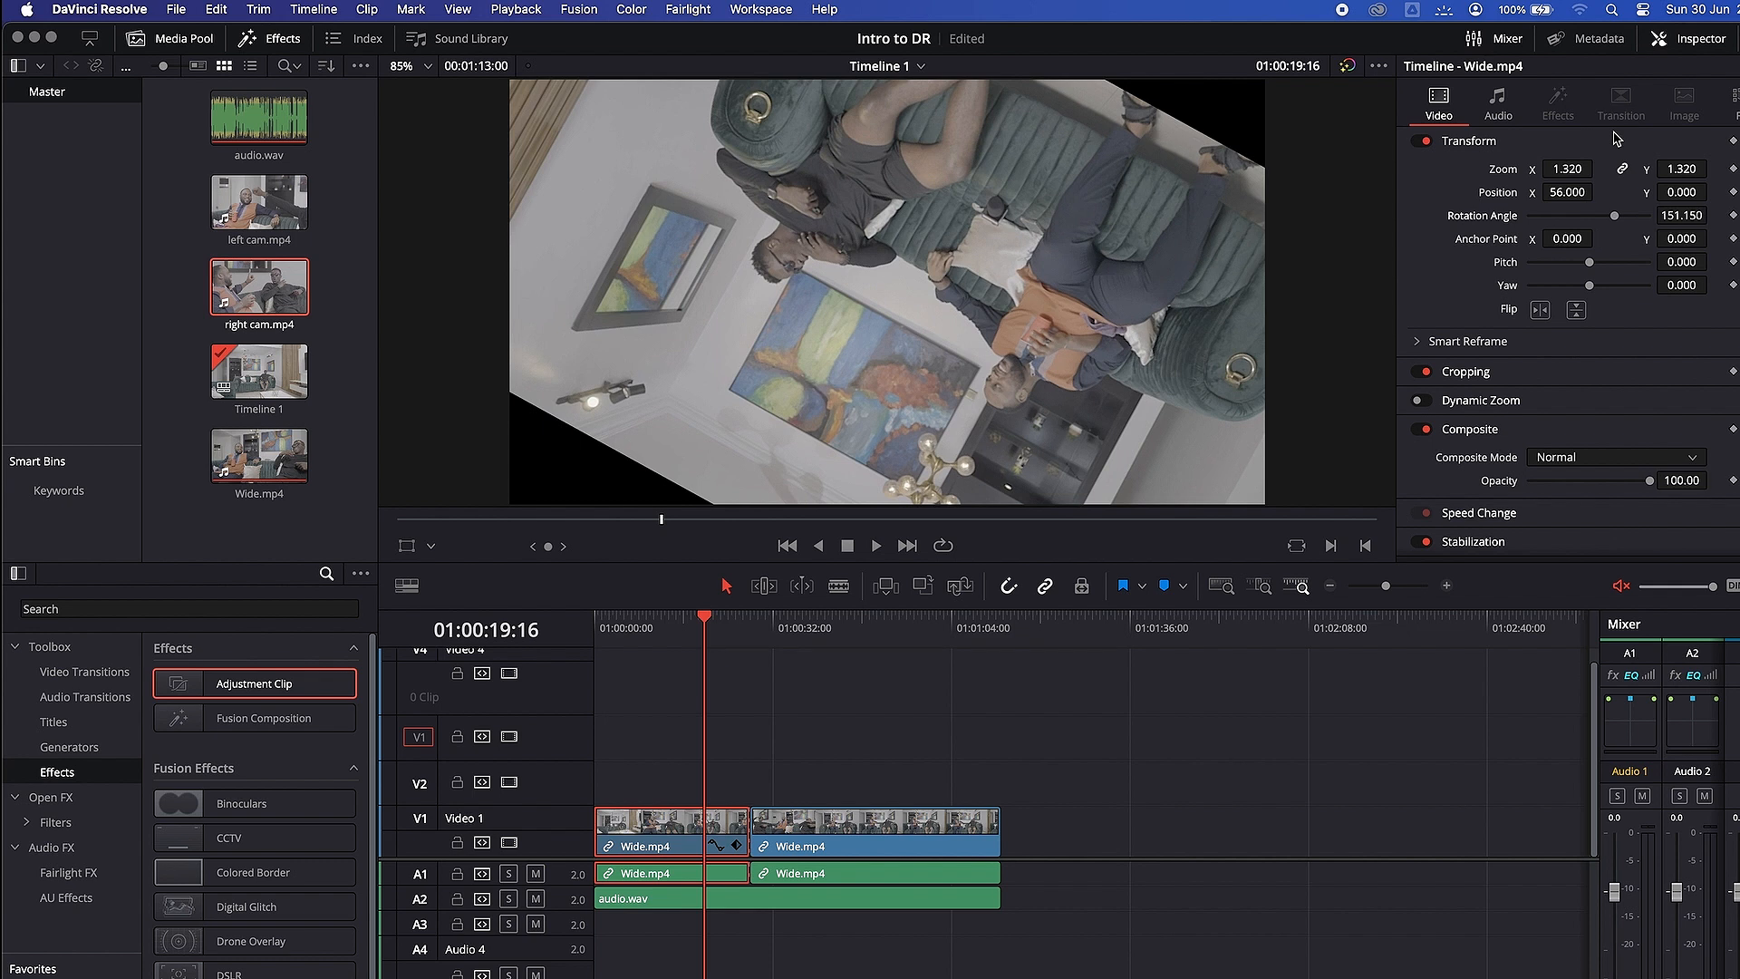
pyautogui.moveTo(1561, 241); pyautogui.dragTo(1562, 247)
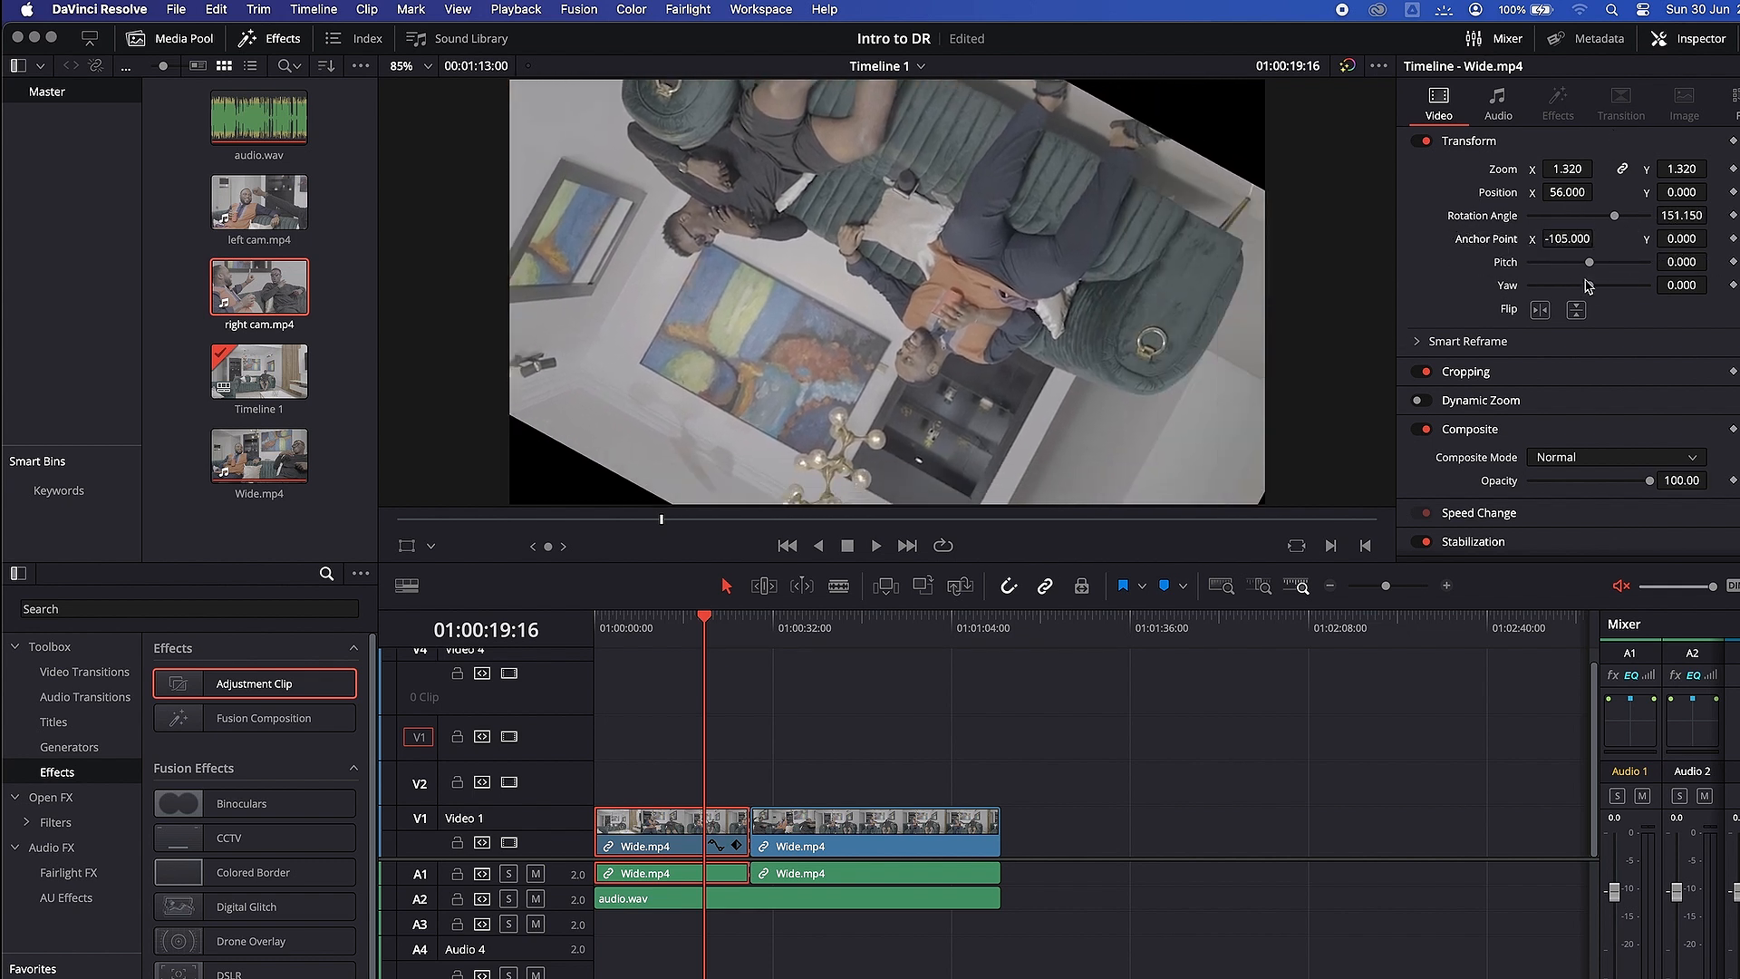
# - Set the first Wide.mp4 clip's pitch to -0.561, and reset its rotation angle and all other transform settings
pyautogui.moveTo(1588, 262)
pyautogui.mouseDown()
pyautogui.moveTo(1546, 270)
pyautogui.moveTo(1566, 262)
pyautogui.mouseUp()
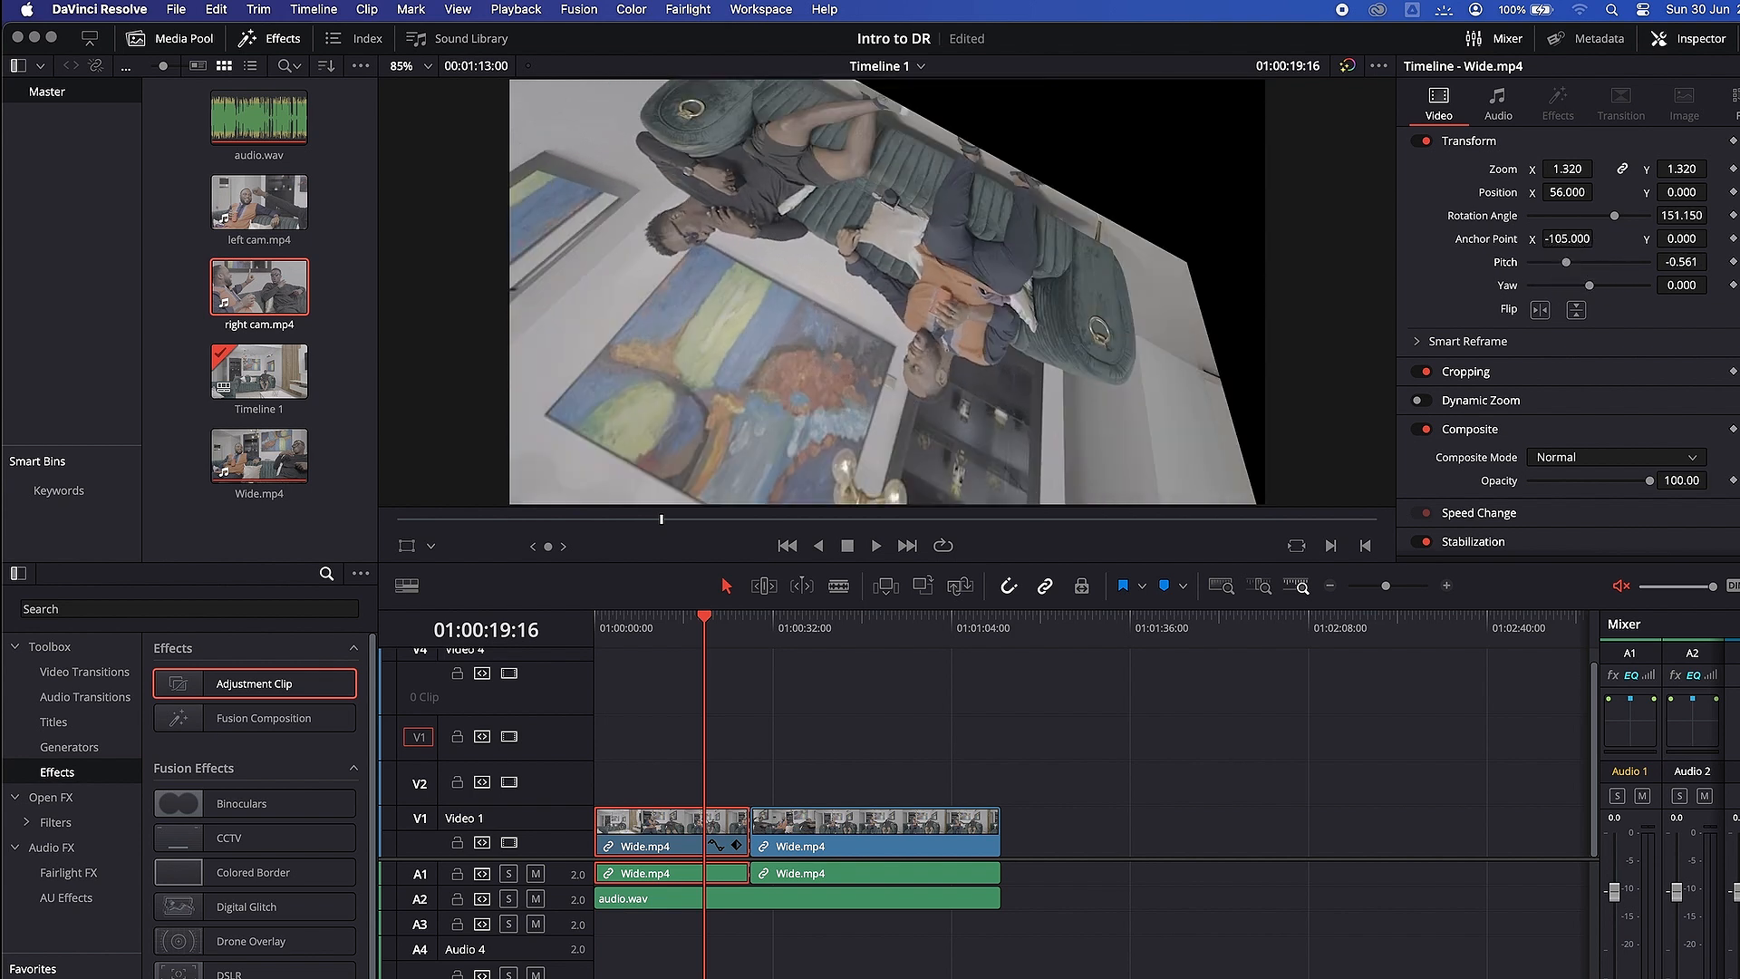
pyautogui.click(1731, 215)
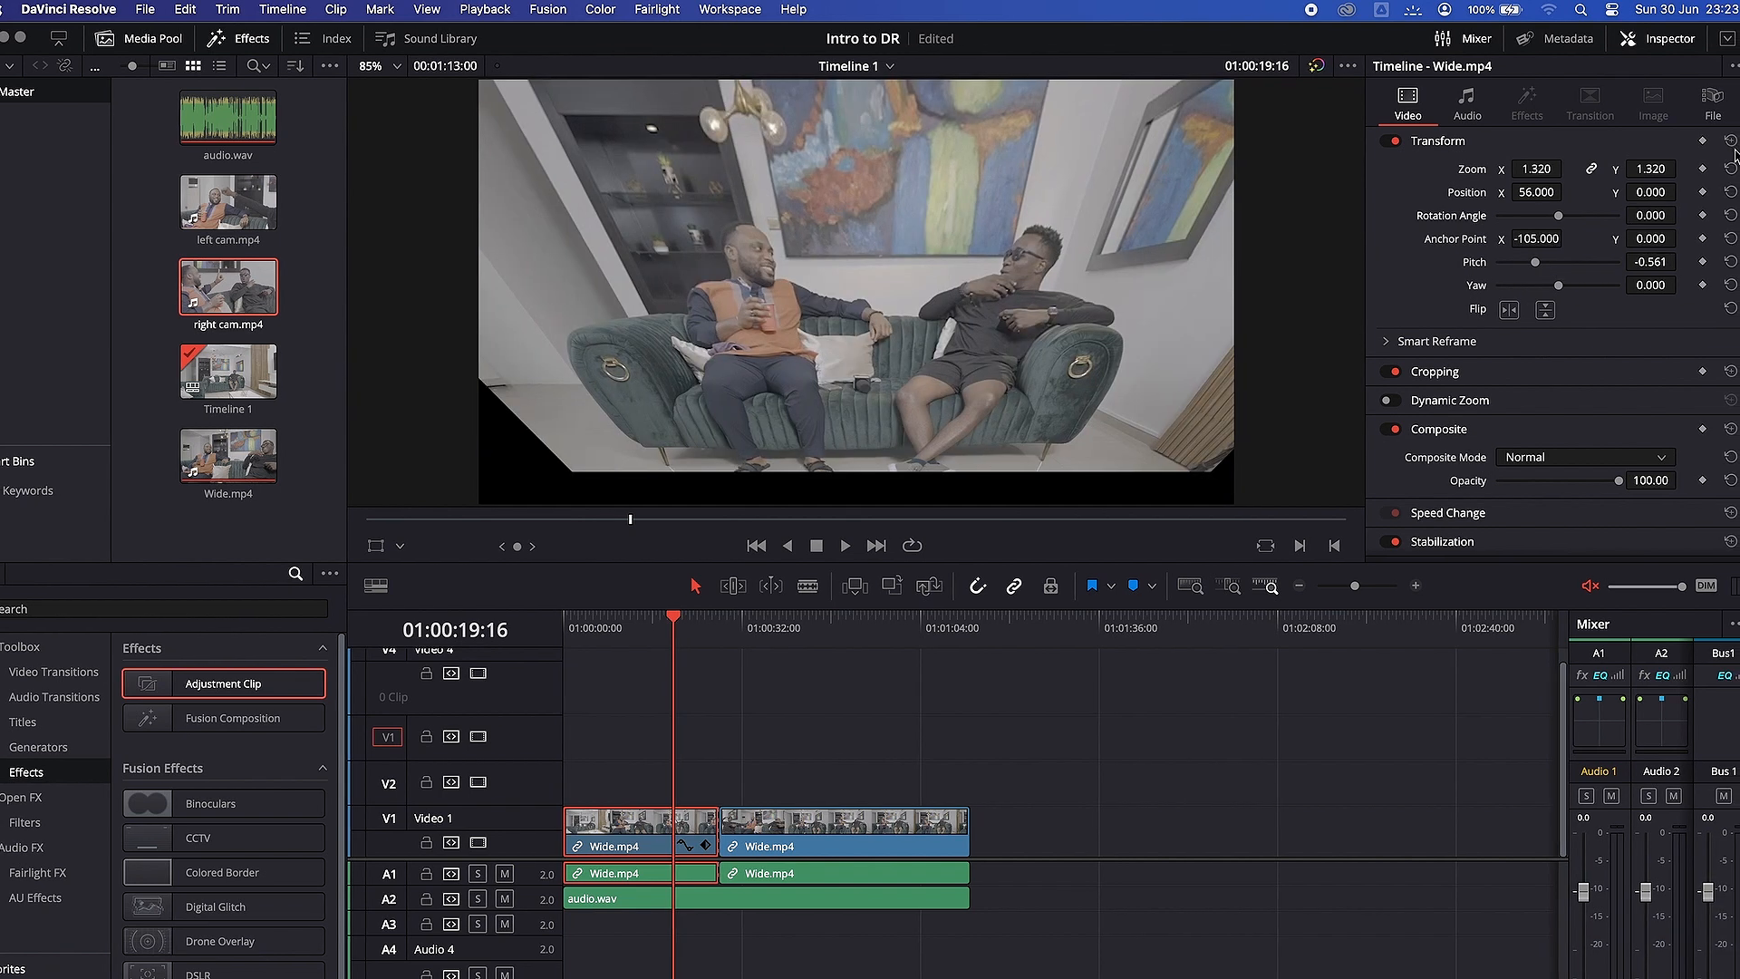
pyautogui.click(1731, 141)
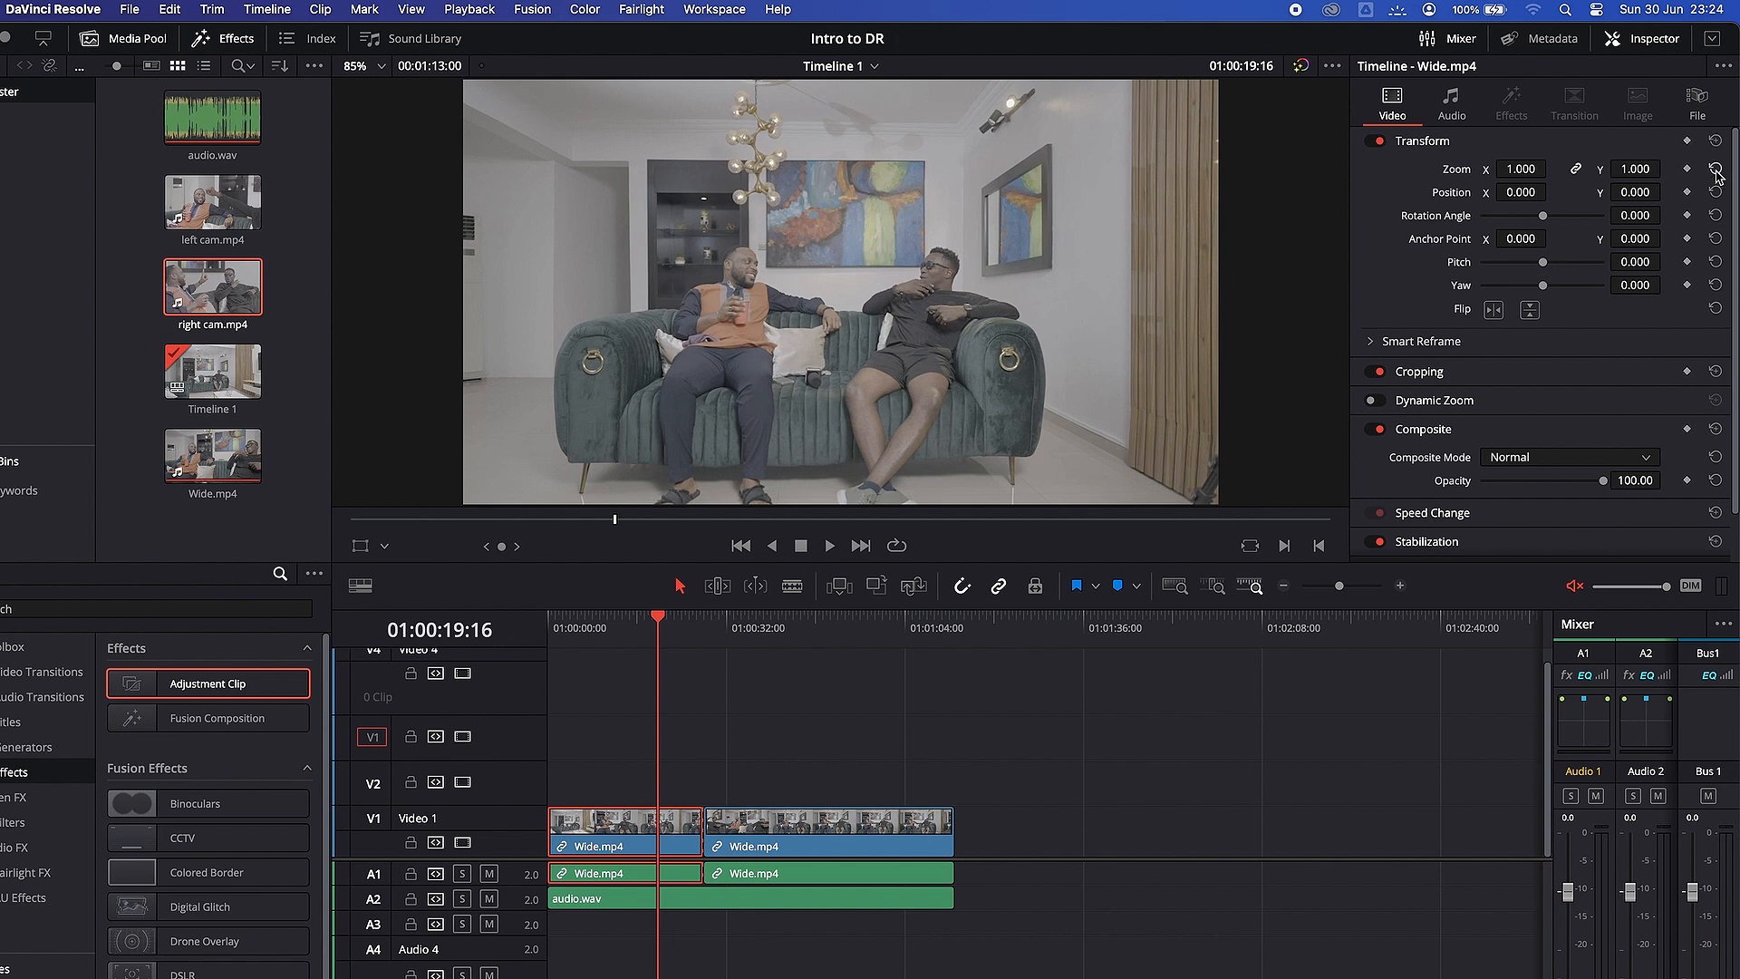
# - Try a zoom of 1.600, a pitch of 0.263 with yaw of 0.607, and a horizontal flip on the clip, reverting each
pyautogui.moveTo(1513, 170); pyautogui.dragTo(1515, 176)
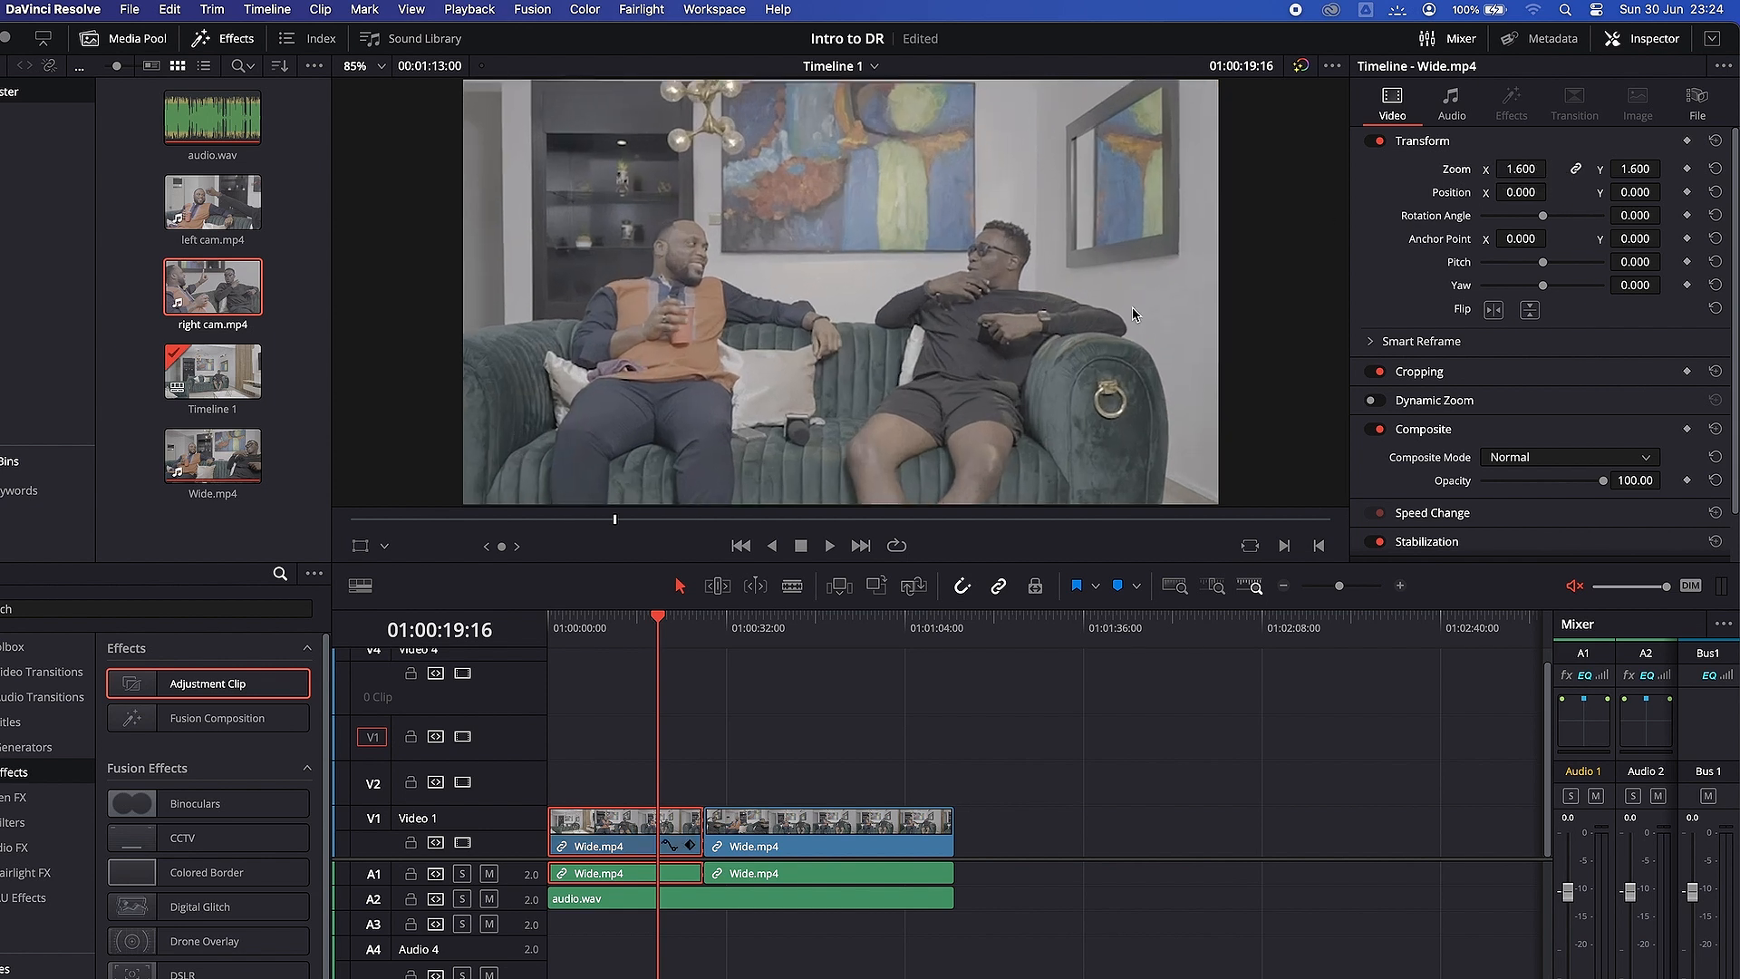
pyautogui.click(1716, 171)
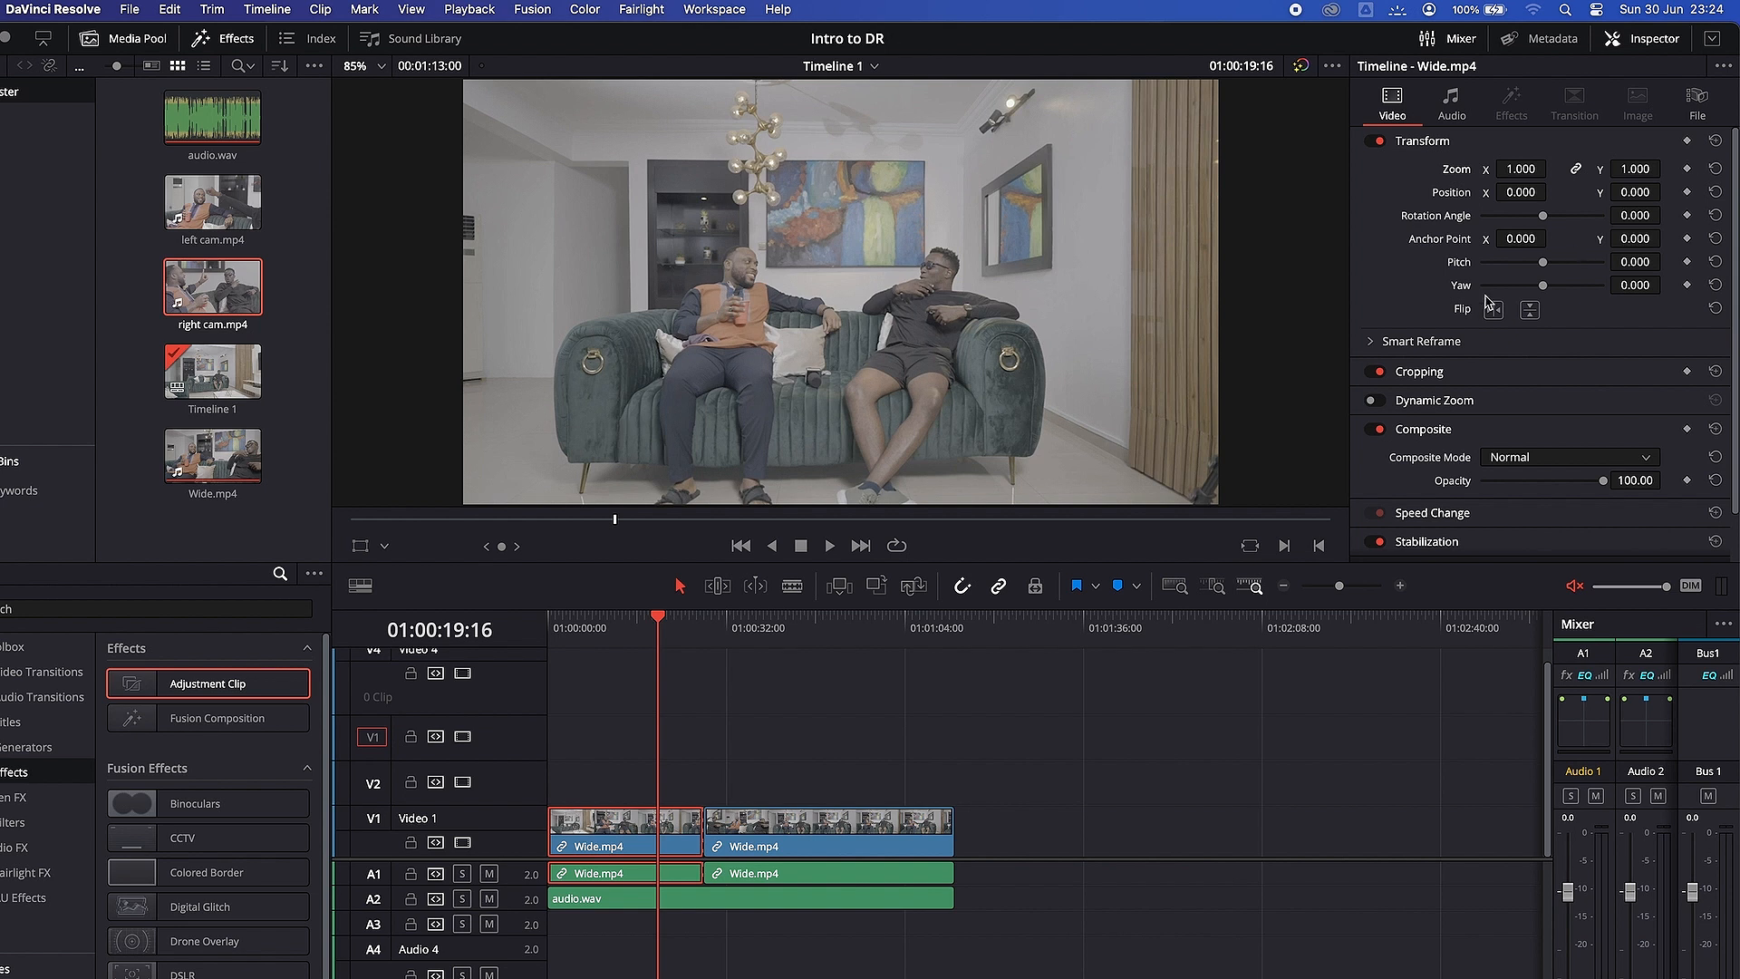
pyautogui.moveTo(1543, 284)
pyautogui.mouseDown()
pyautogui.moveTo(1473, 295)
pyautogui.moveTo(1567, 286)
pyautogui.moveTo(1495, 270)
pyautogui.moveTo(1555, 276)
pyautogui.mouseUp()
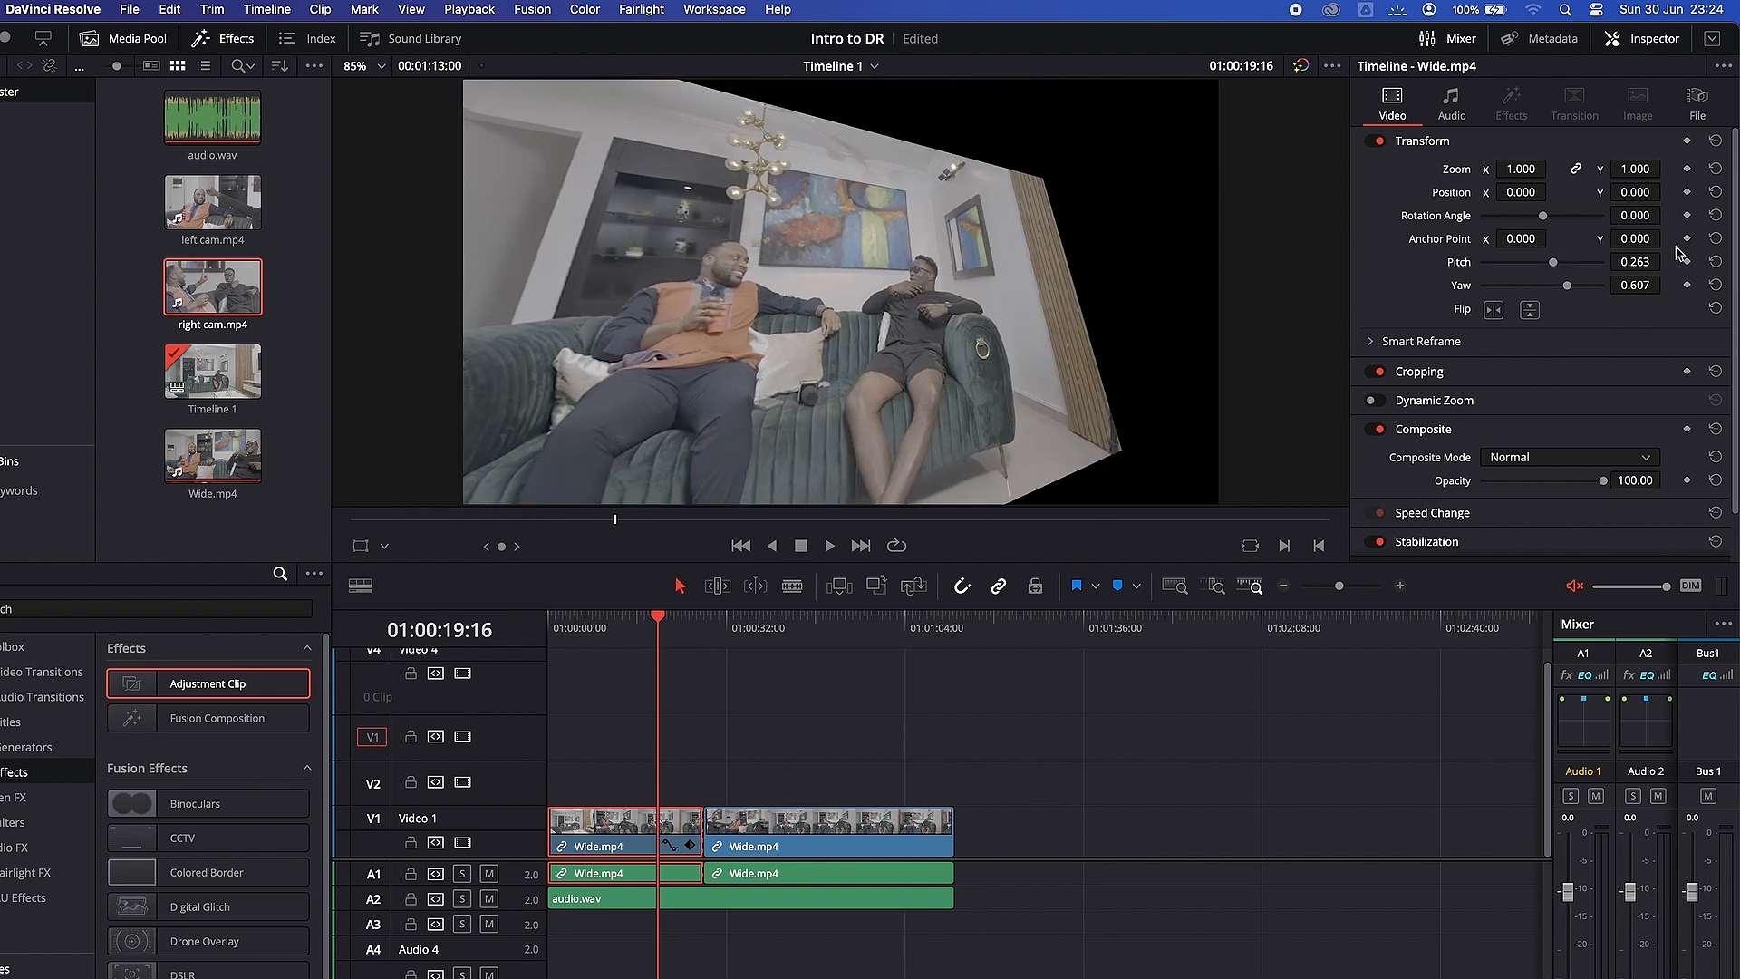
pyautogui.click(1715, 261)
pyautogui.click(1716, 285)
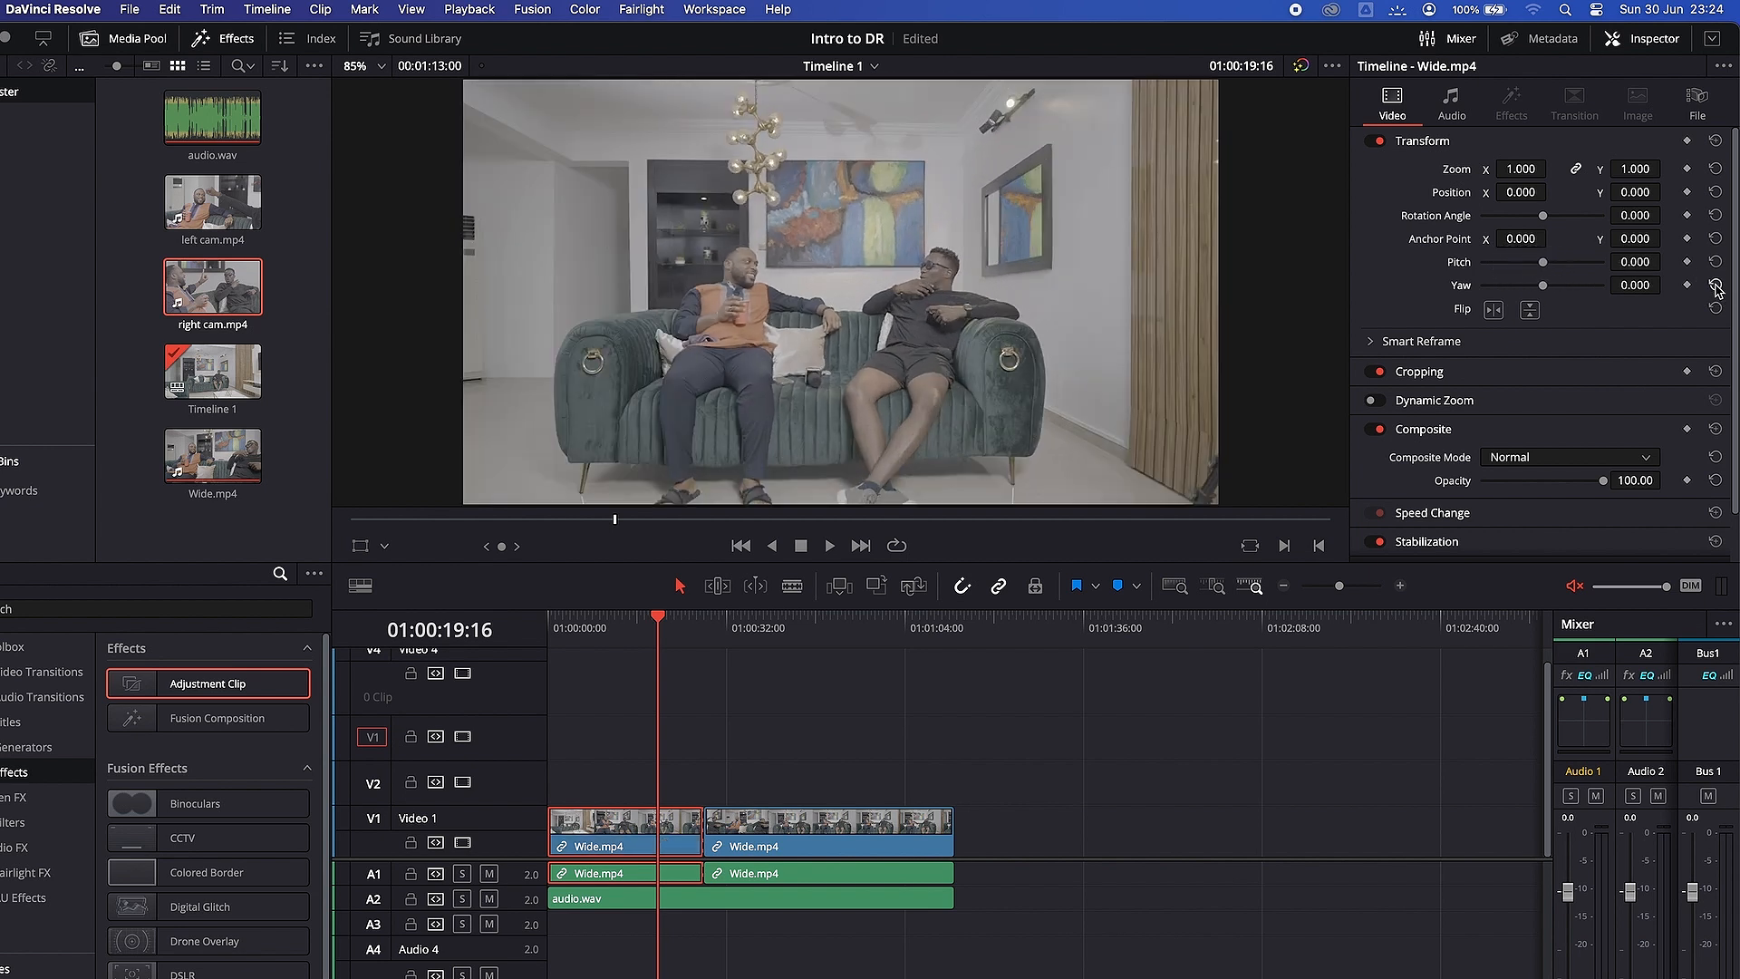
pyautogui.click(1493, 311)
pyautogui.click(1492, 311)
# - Examine the Smart Reframe options, including the object of interest, for the first Wide.mp4 clip
pyautogui.click(1369, 342)
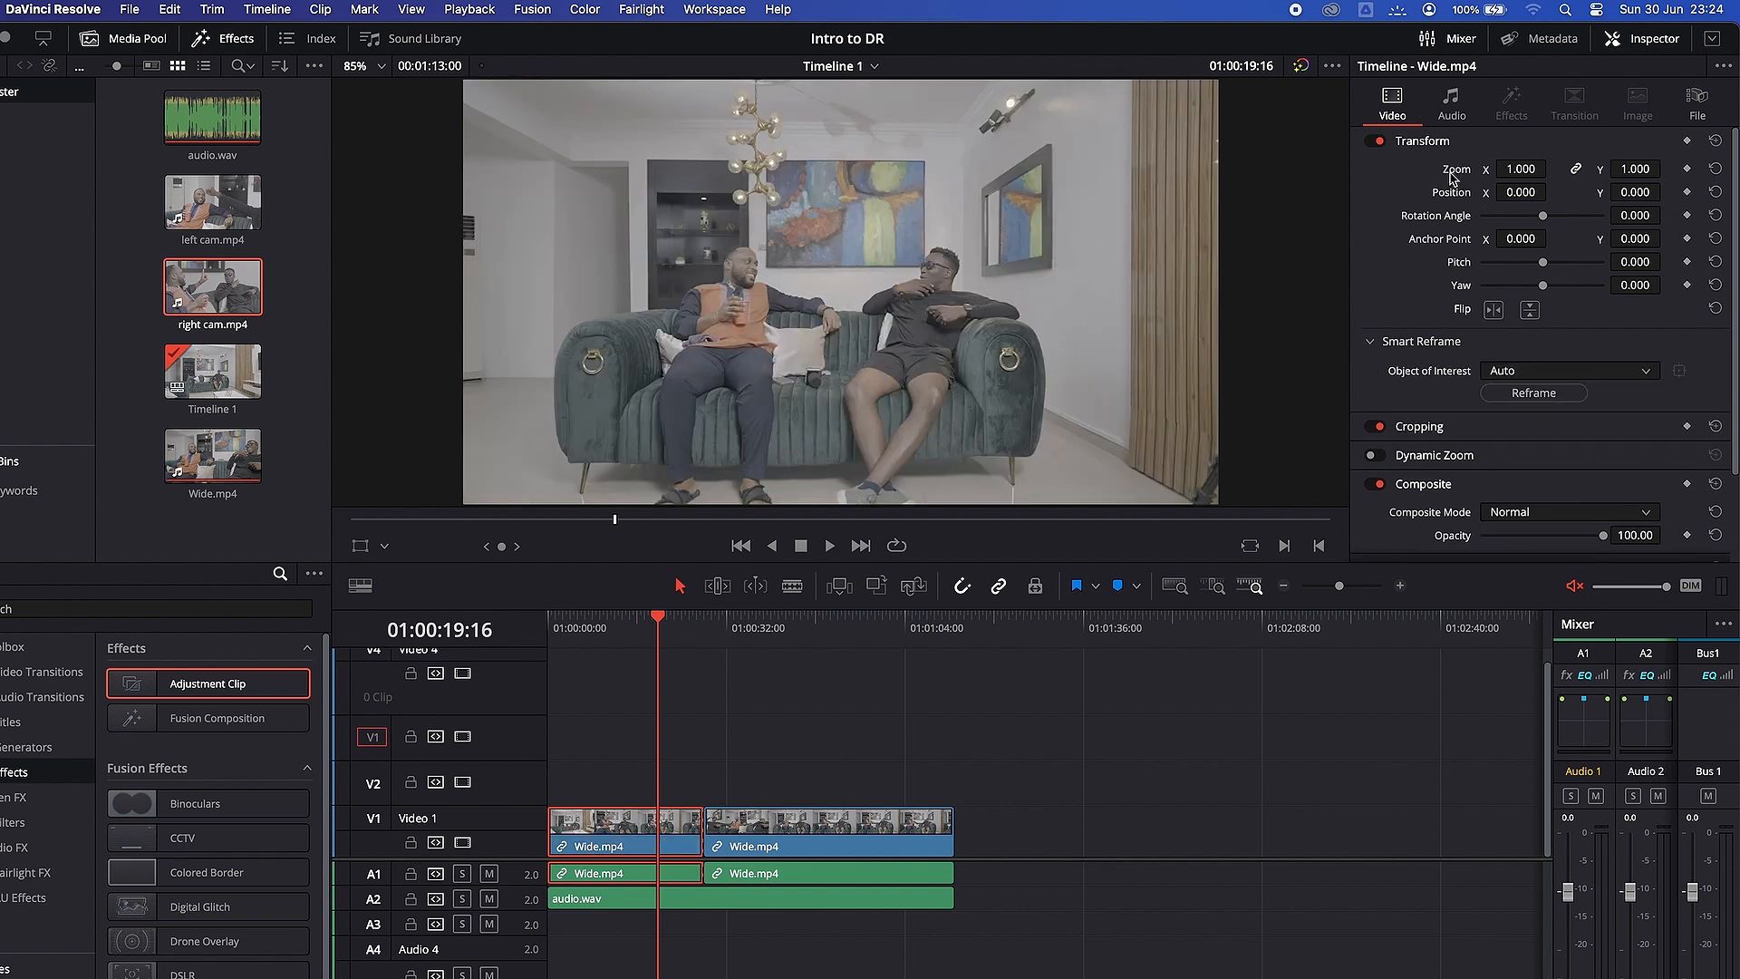
pyautogui.click(1423, 141)
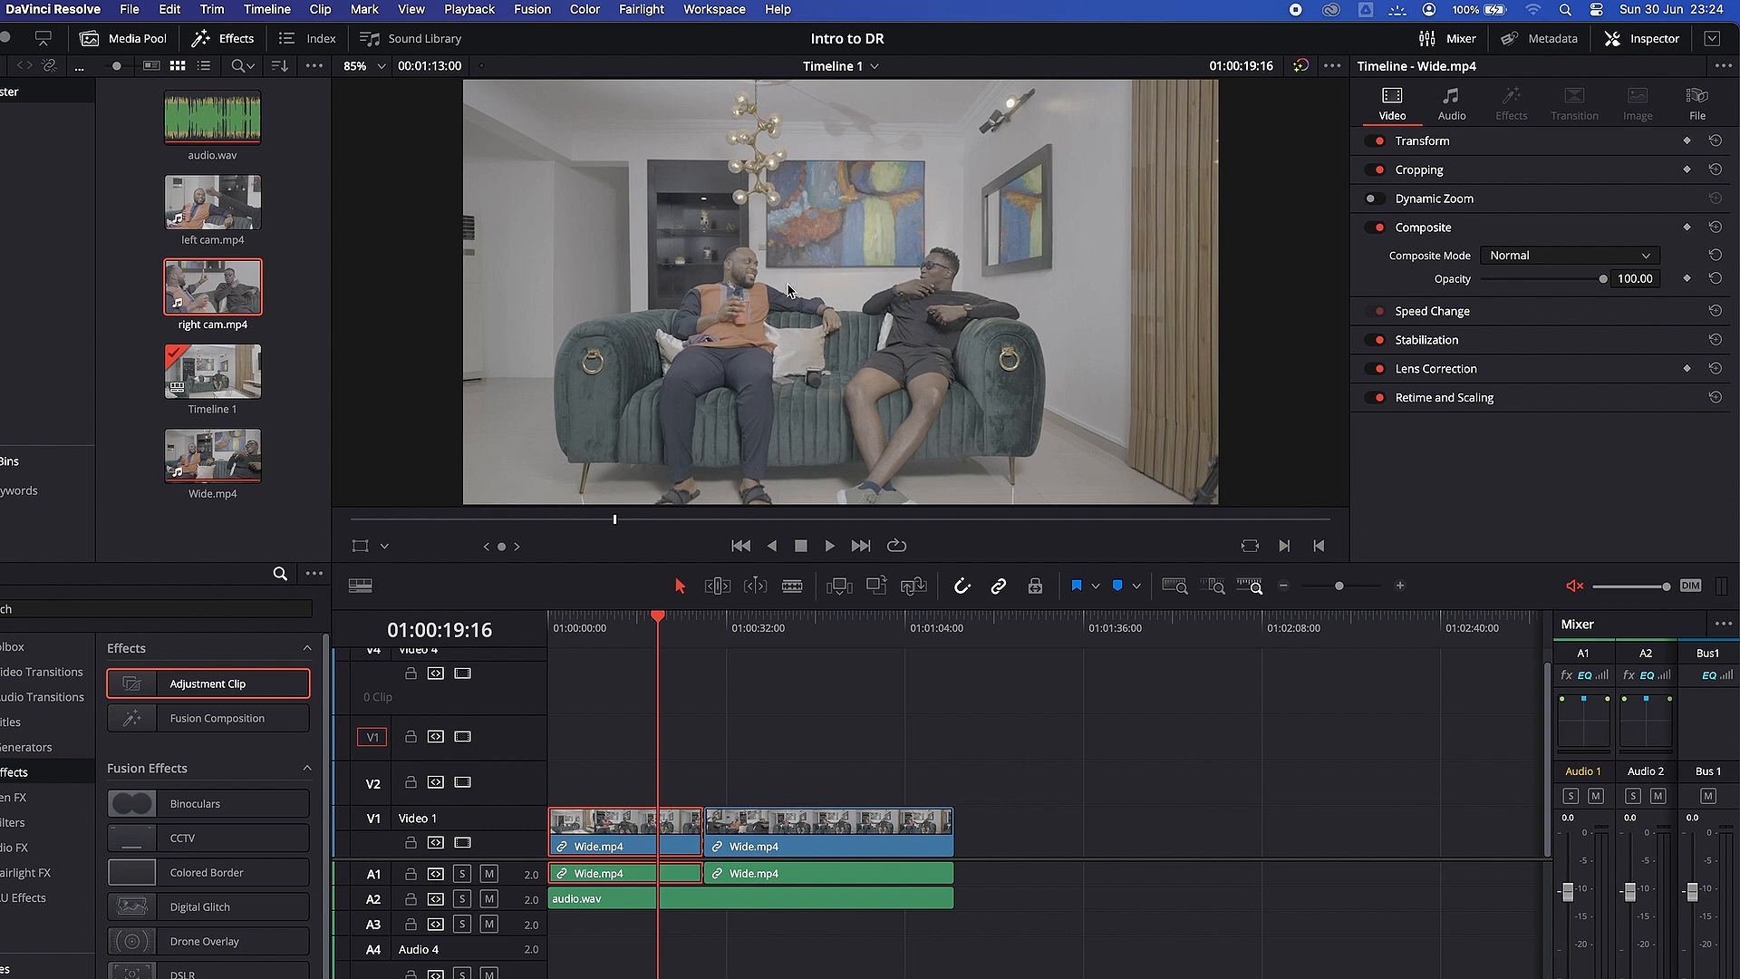
pyautogui.click(1430, 143)
pyautogui.click(1504, 371)
pyautogui.click(1506, 392)
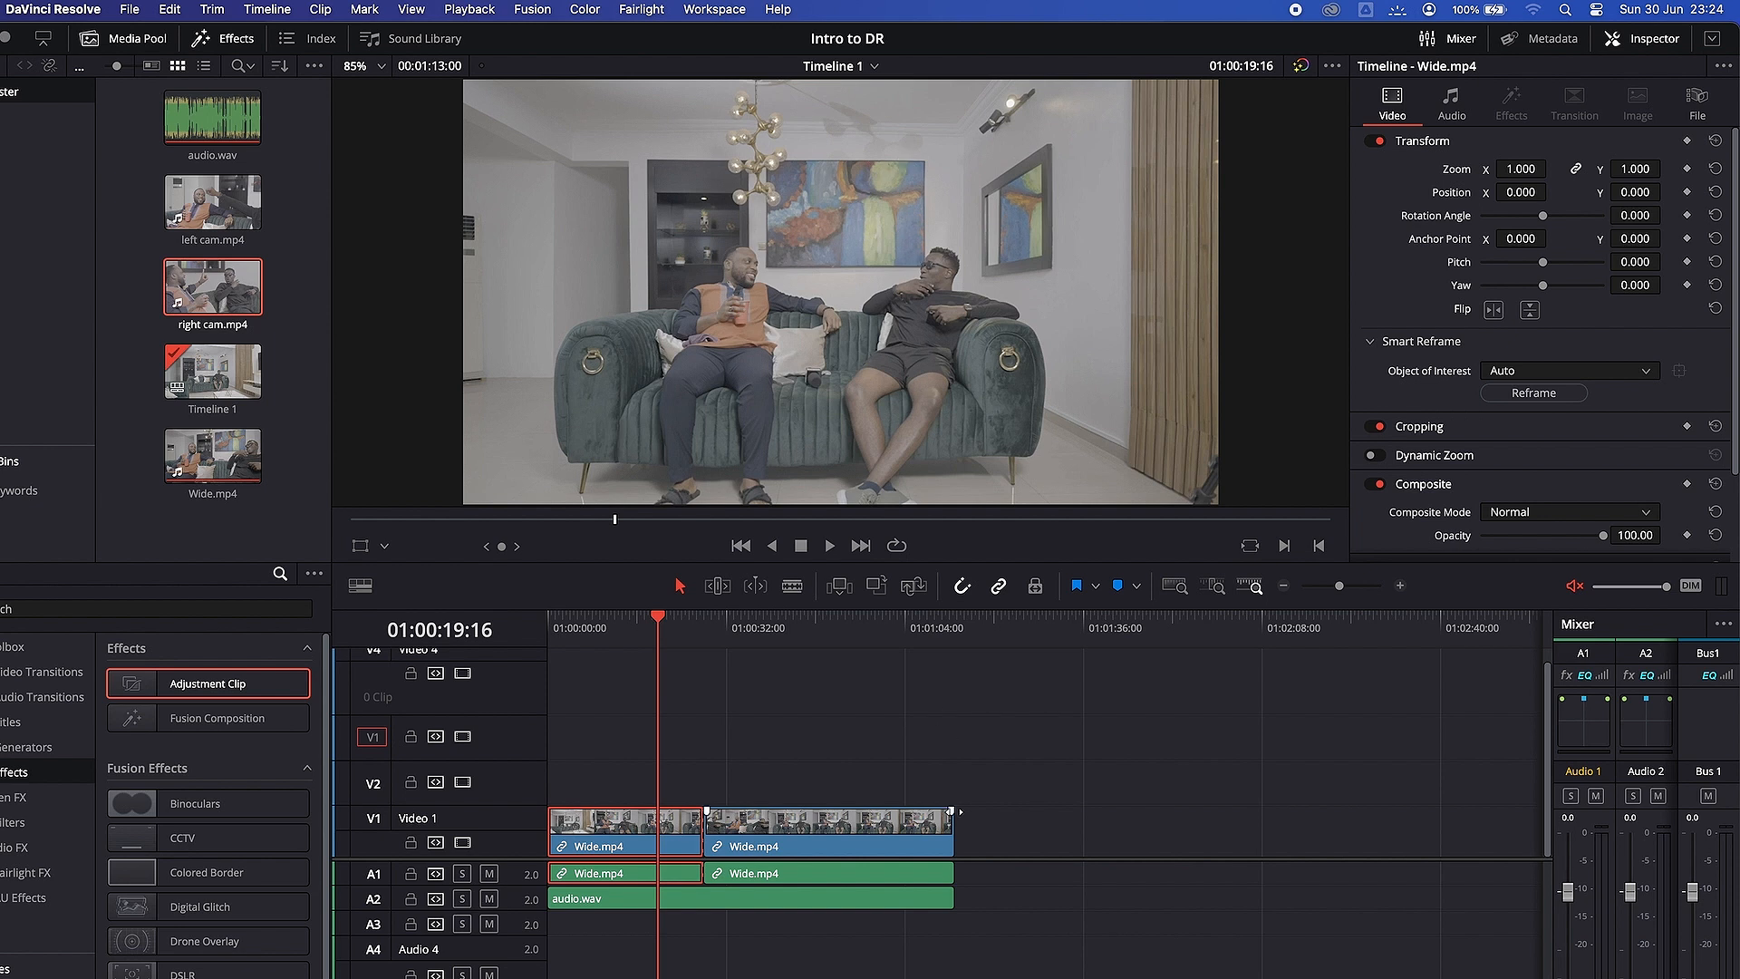
pyautogui.click(1419, 342)
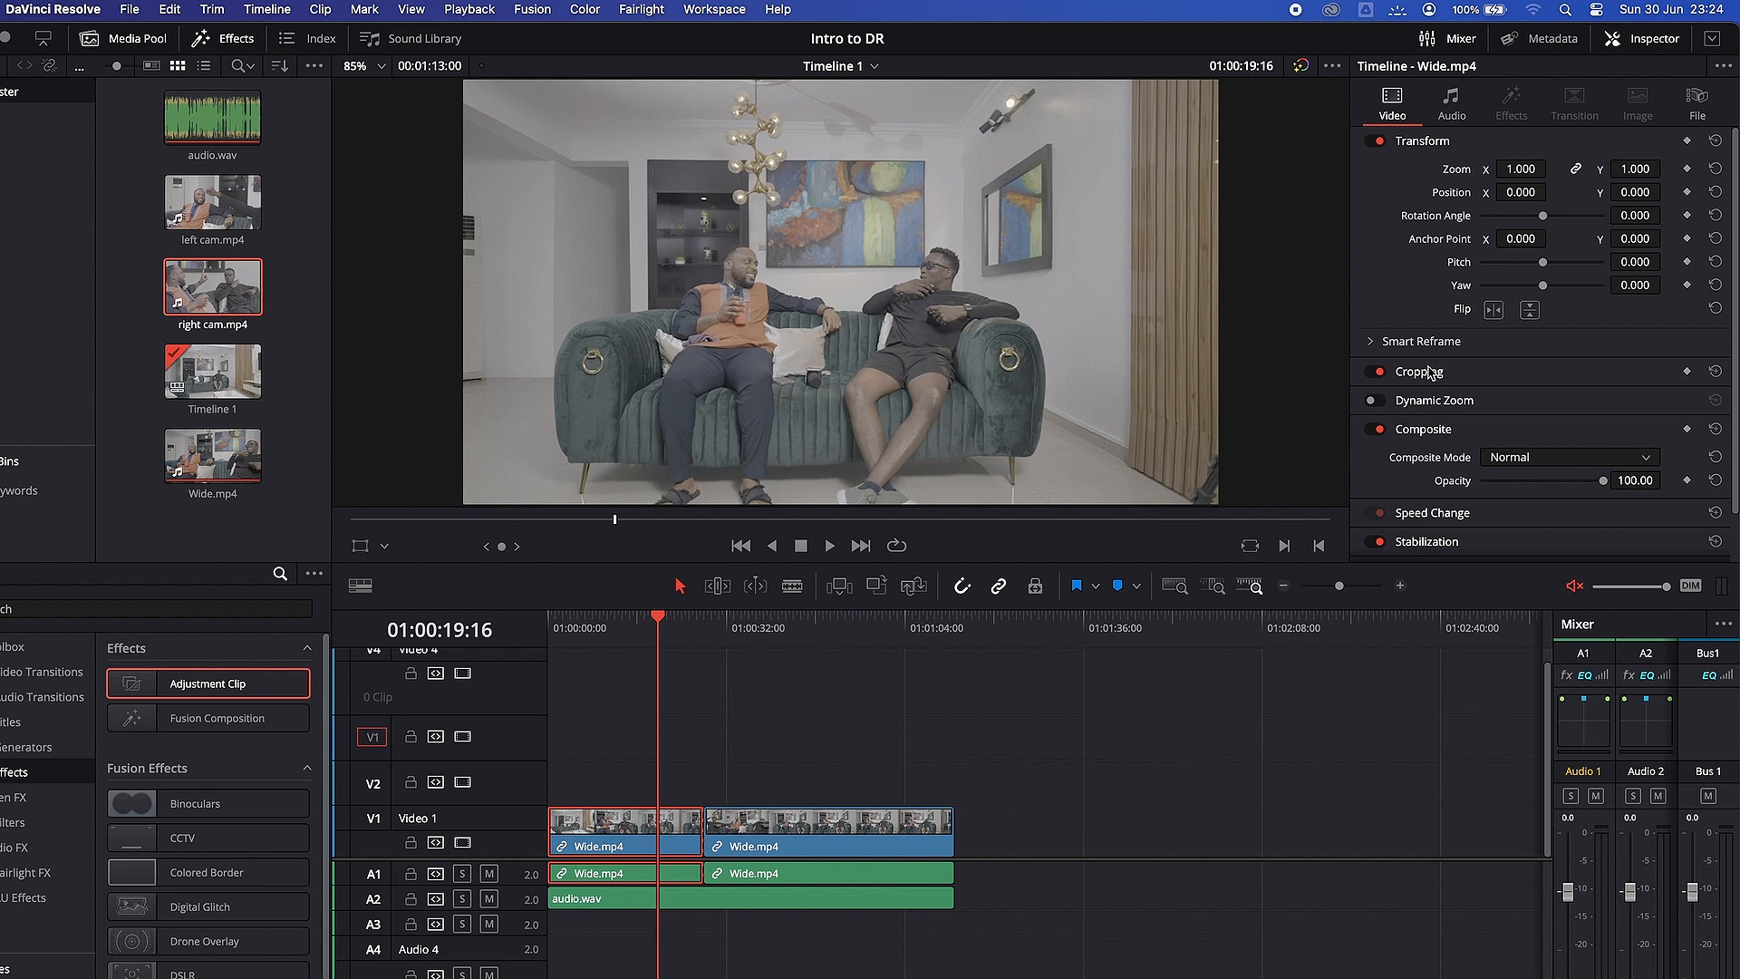
# - Try a bottom crop of 263.800 with softness -11.450 on the first Wide.mp4 clip, and reset the cropping
pyautogui.click(1430, 372)
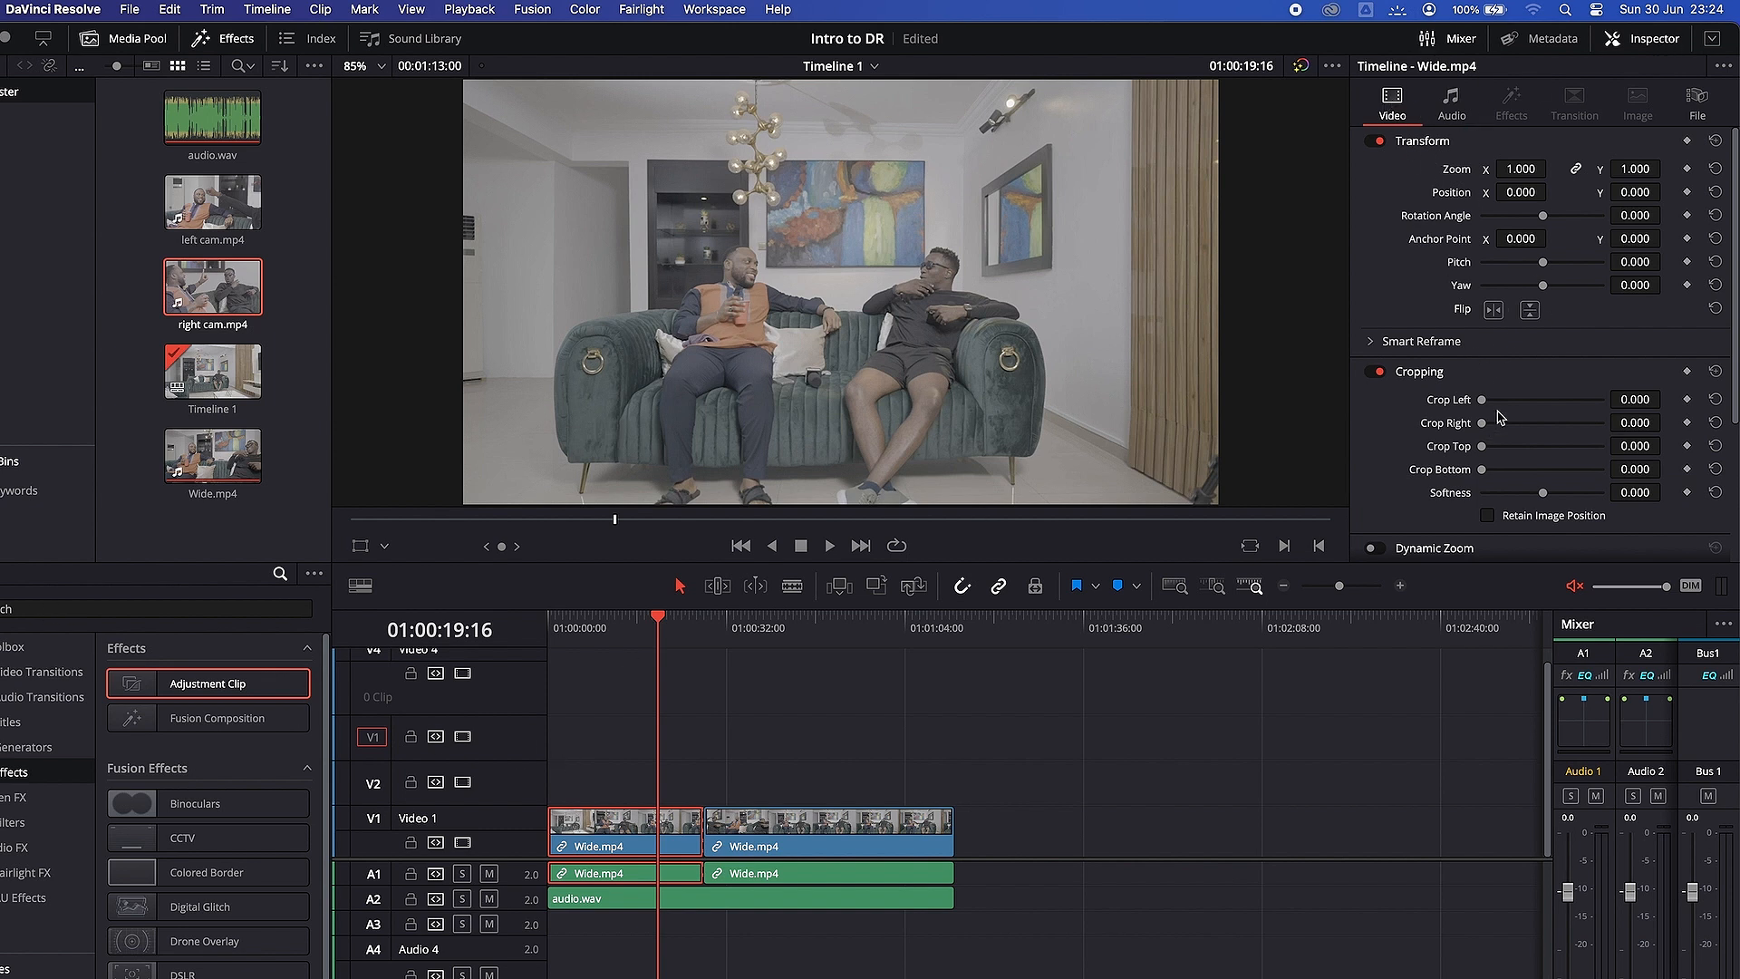
pyautogui.moveTo(1483, 400); pyautogui.dragTo(1377, 474)
pyautogui.moveTo(1483, 446); pyautogui.dragTo(1535, 484)
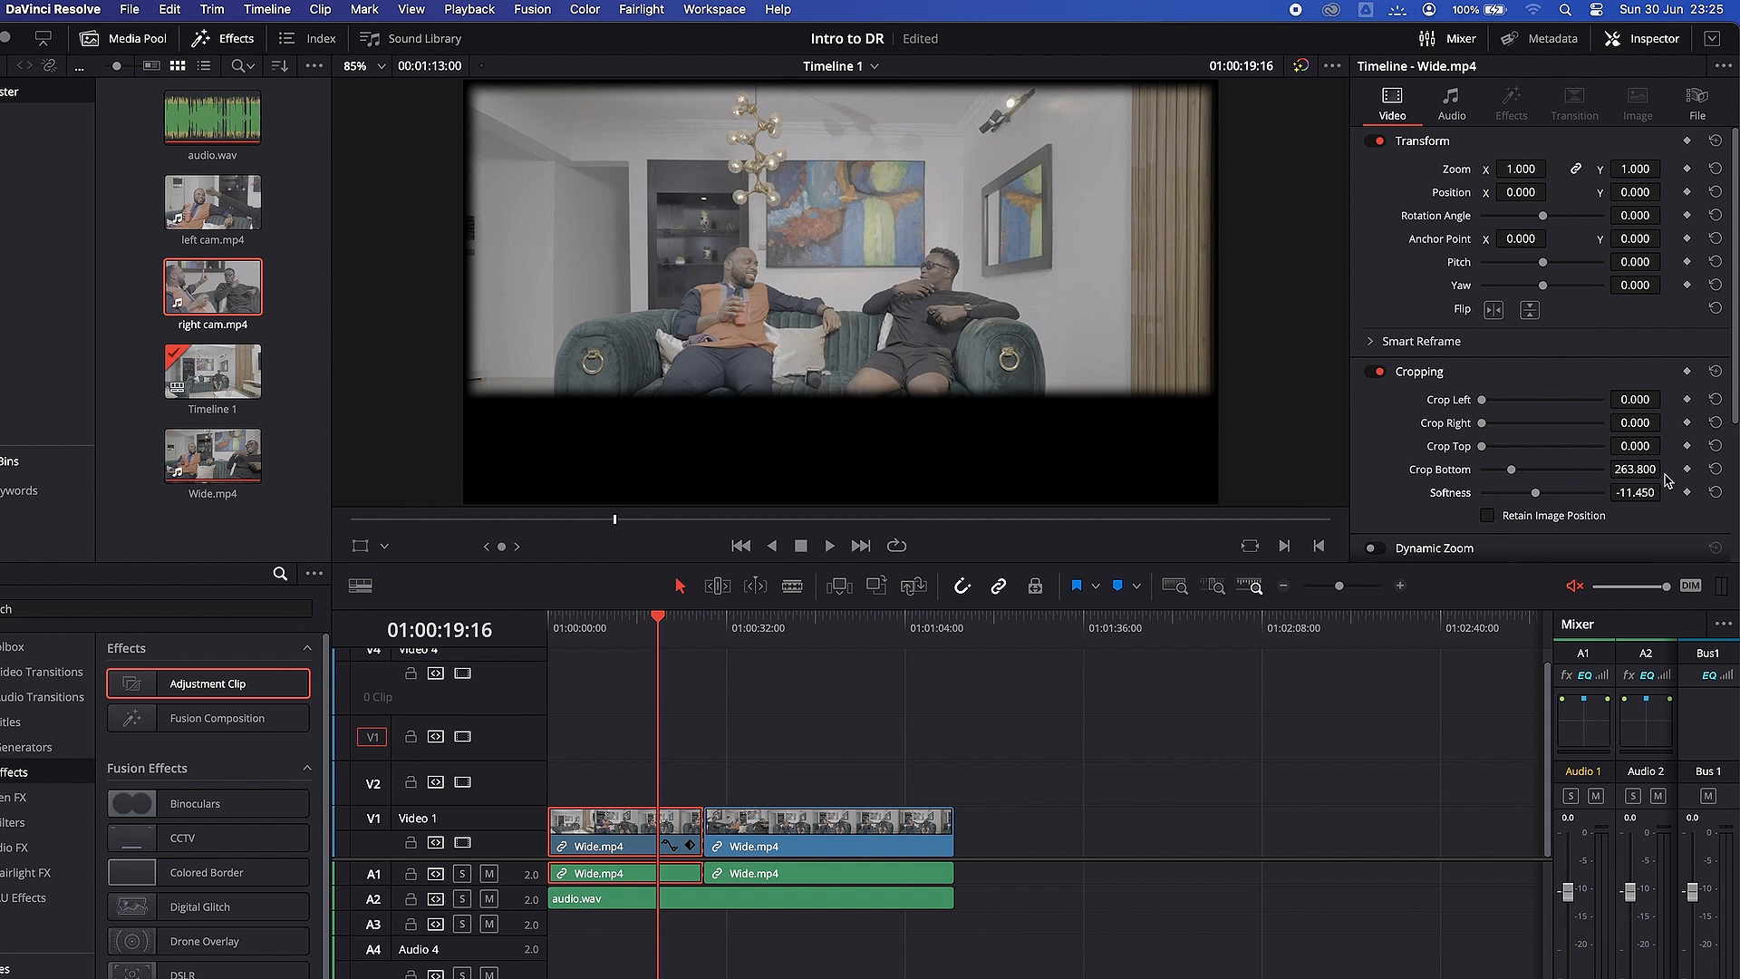
pyautogui.click(1714, 492)
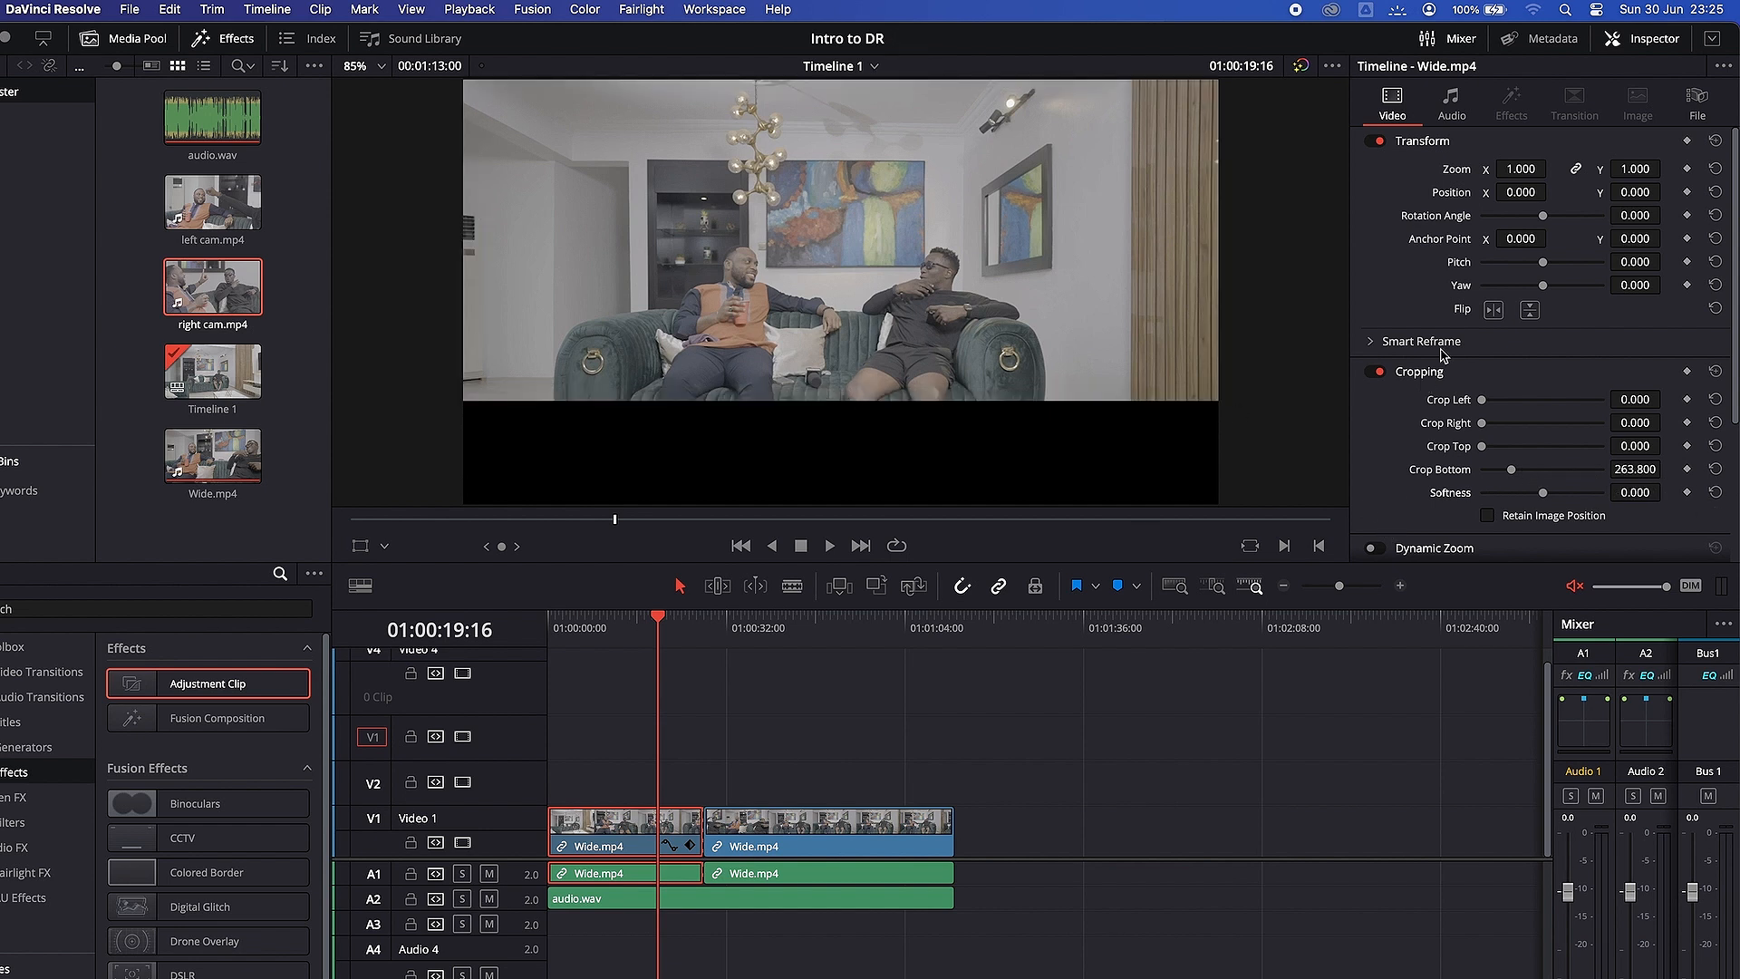
pyautogui.click(1715, 370)
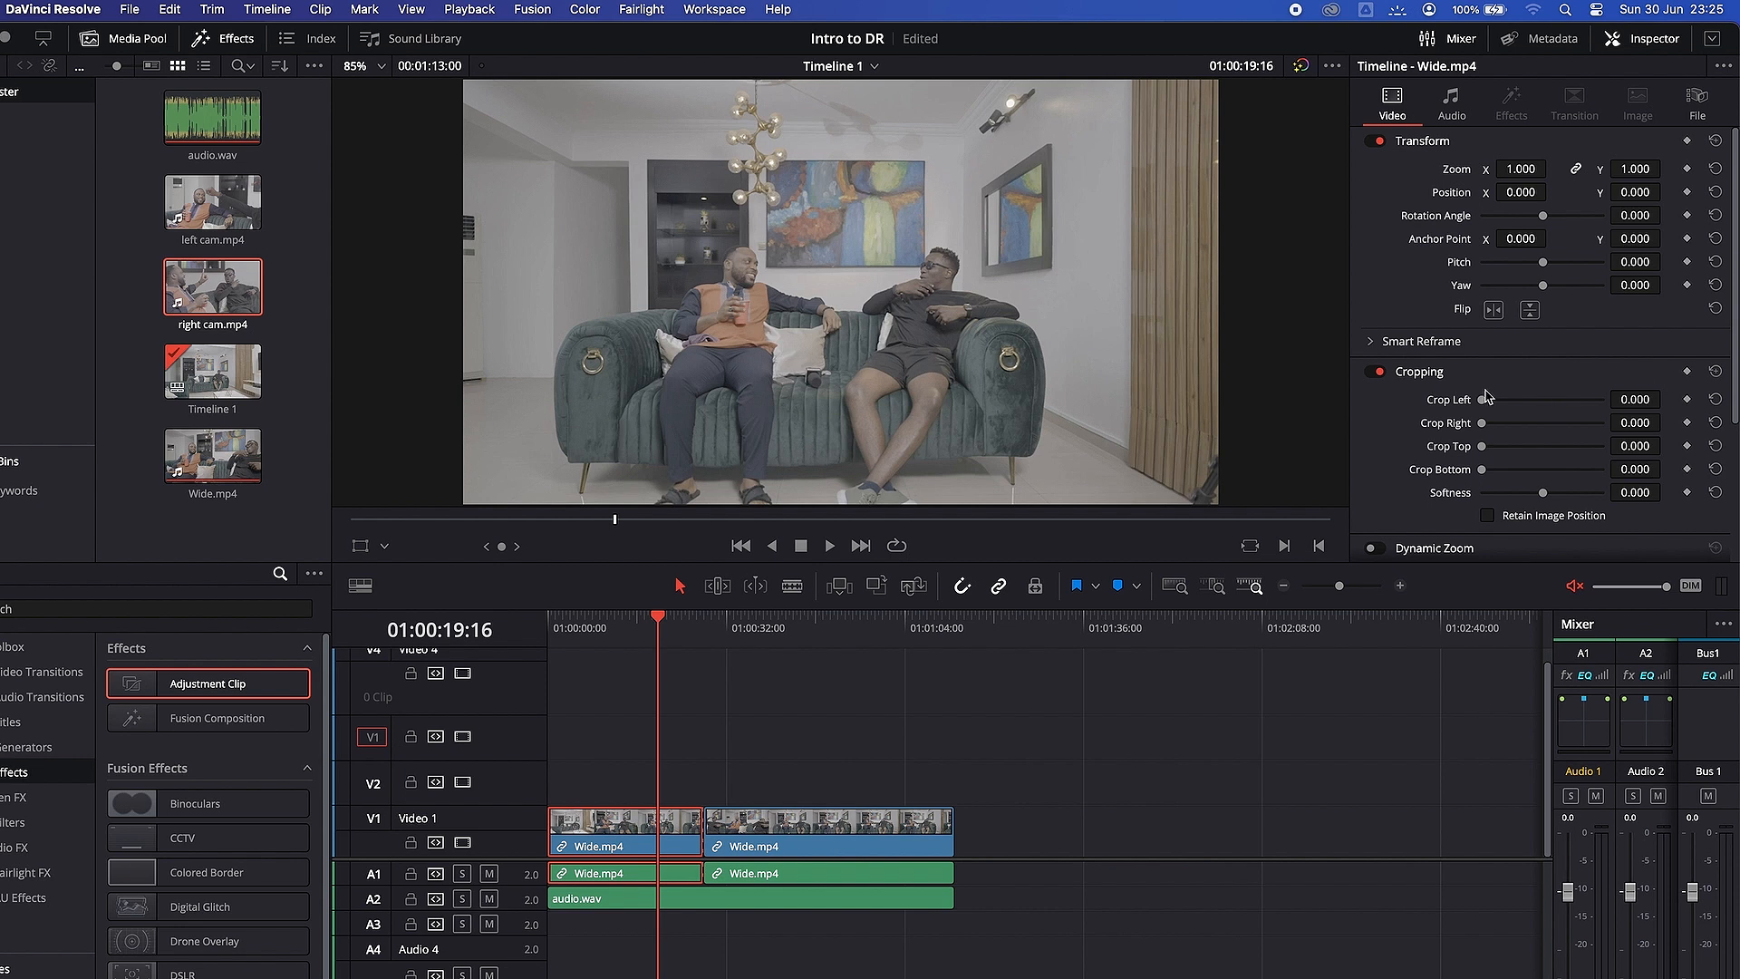
pyautogui.click(1432, 376)
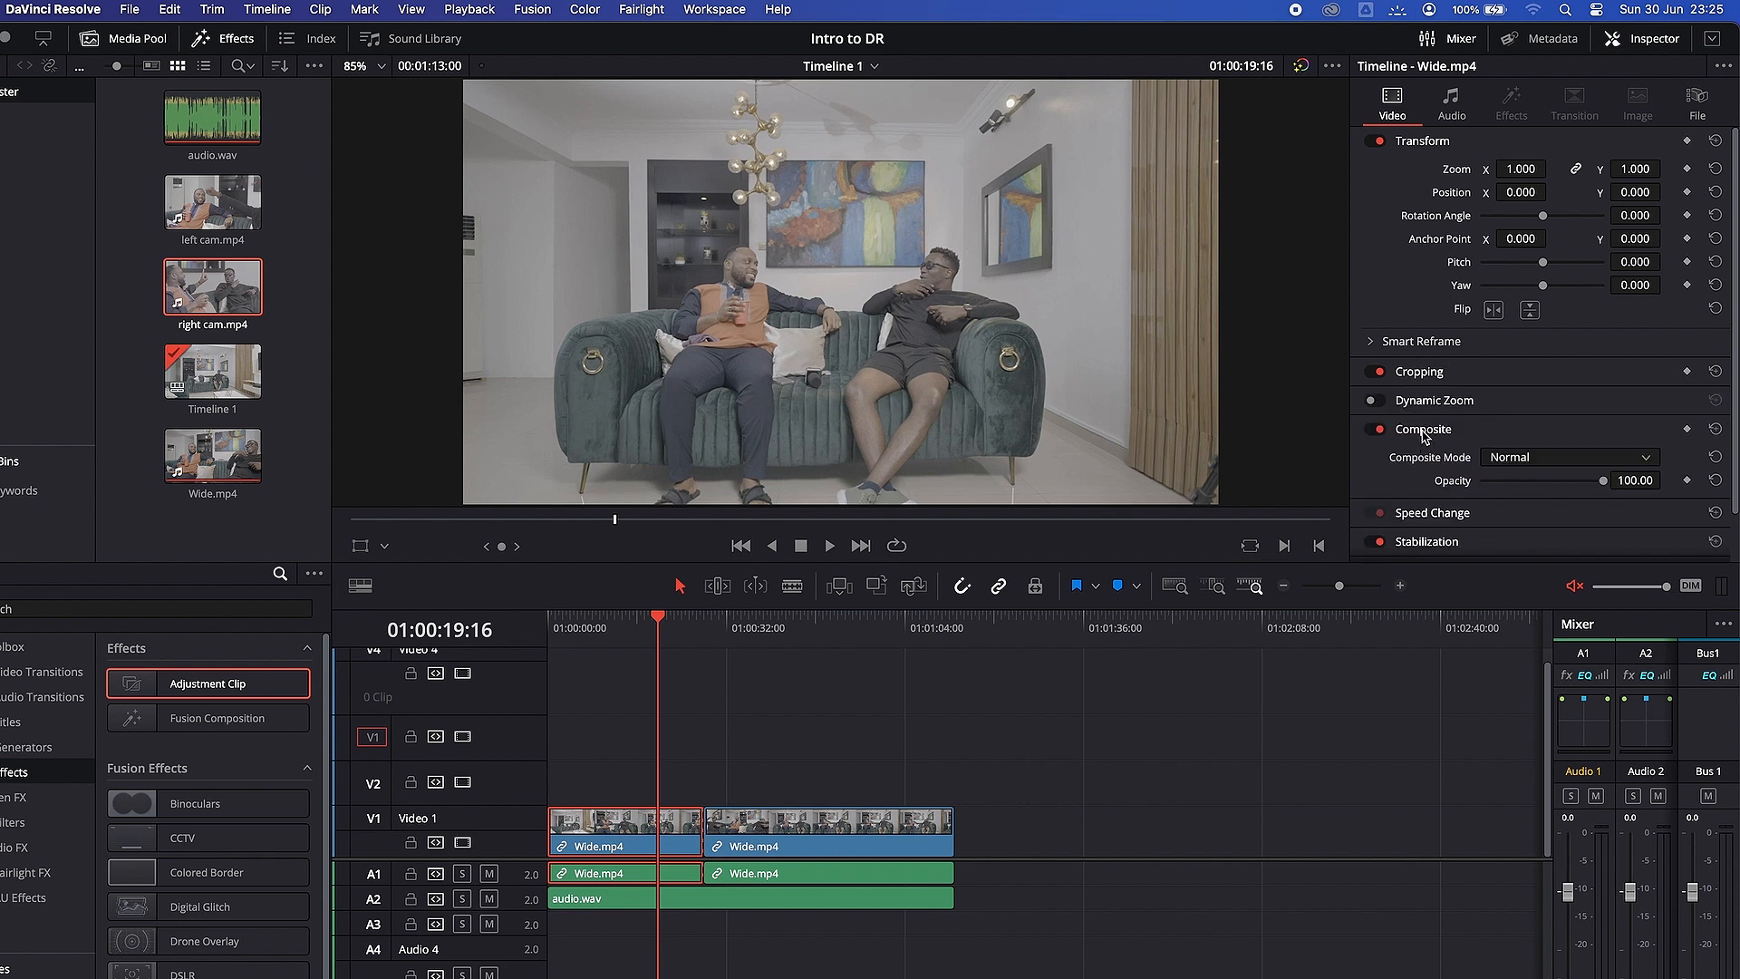
# - Preview composite modes such as Color Burn with the second Wide.mp4 clip moved onto Video 2 over the first, and undo the move
pyautogui.click(1509, 458)
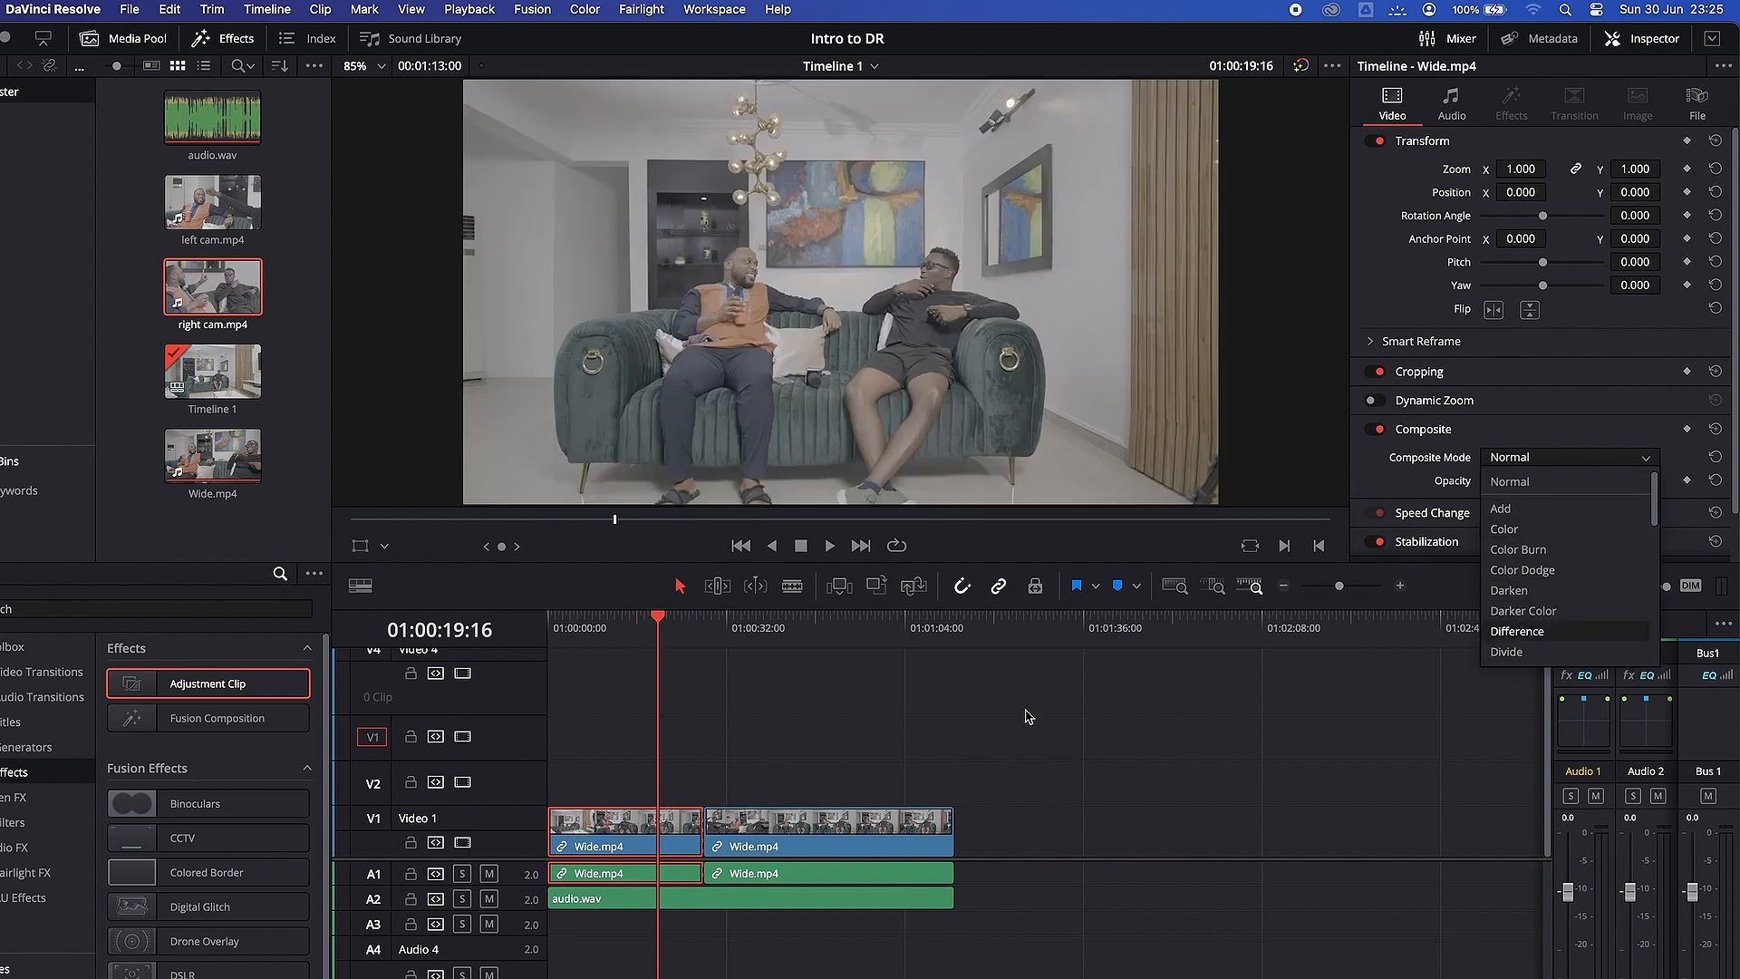
pyautogui.click(664, 830)
pyautogui.click(737, 816)
pyautogui.moveTo(737, 820); pyautogui.dragTo(661, 772)
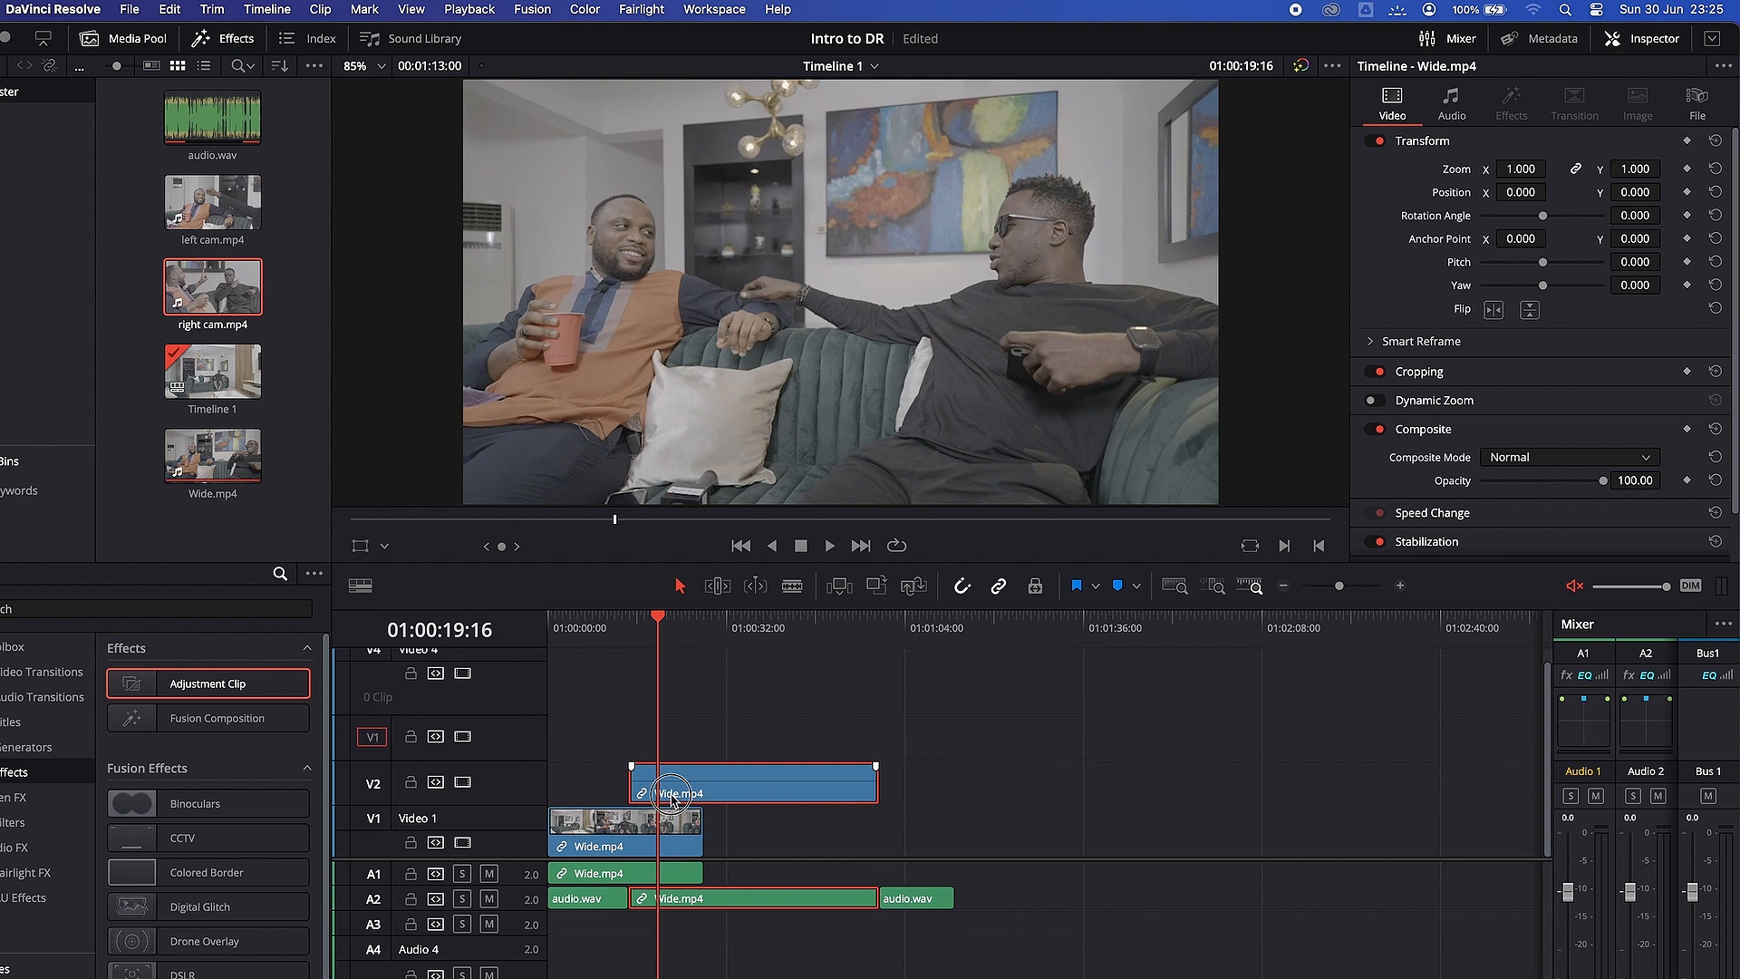
pyautogui.press('super+s')
pyautogui.click(1523, 460)
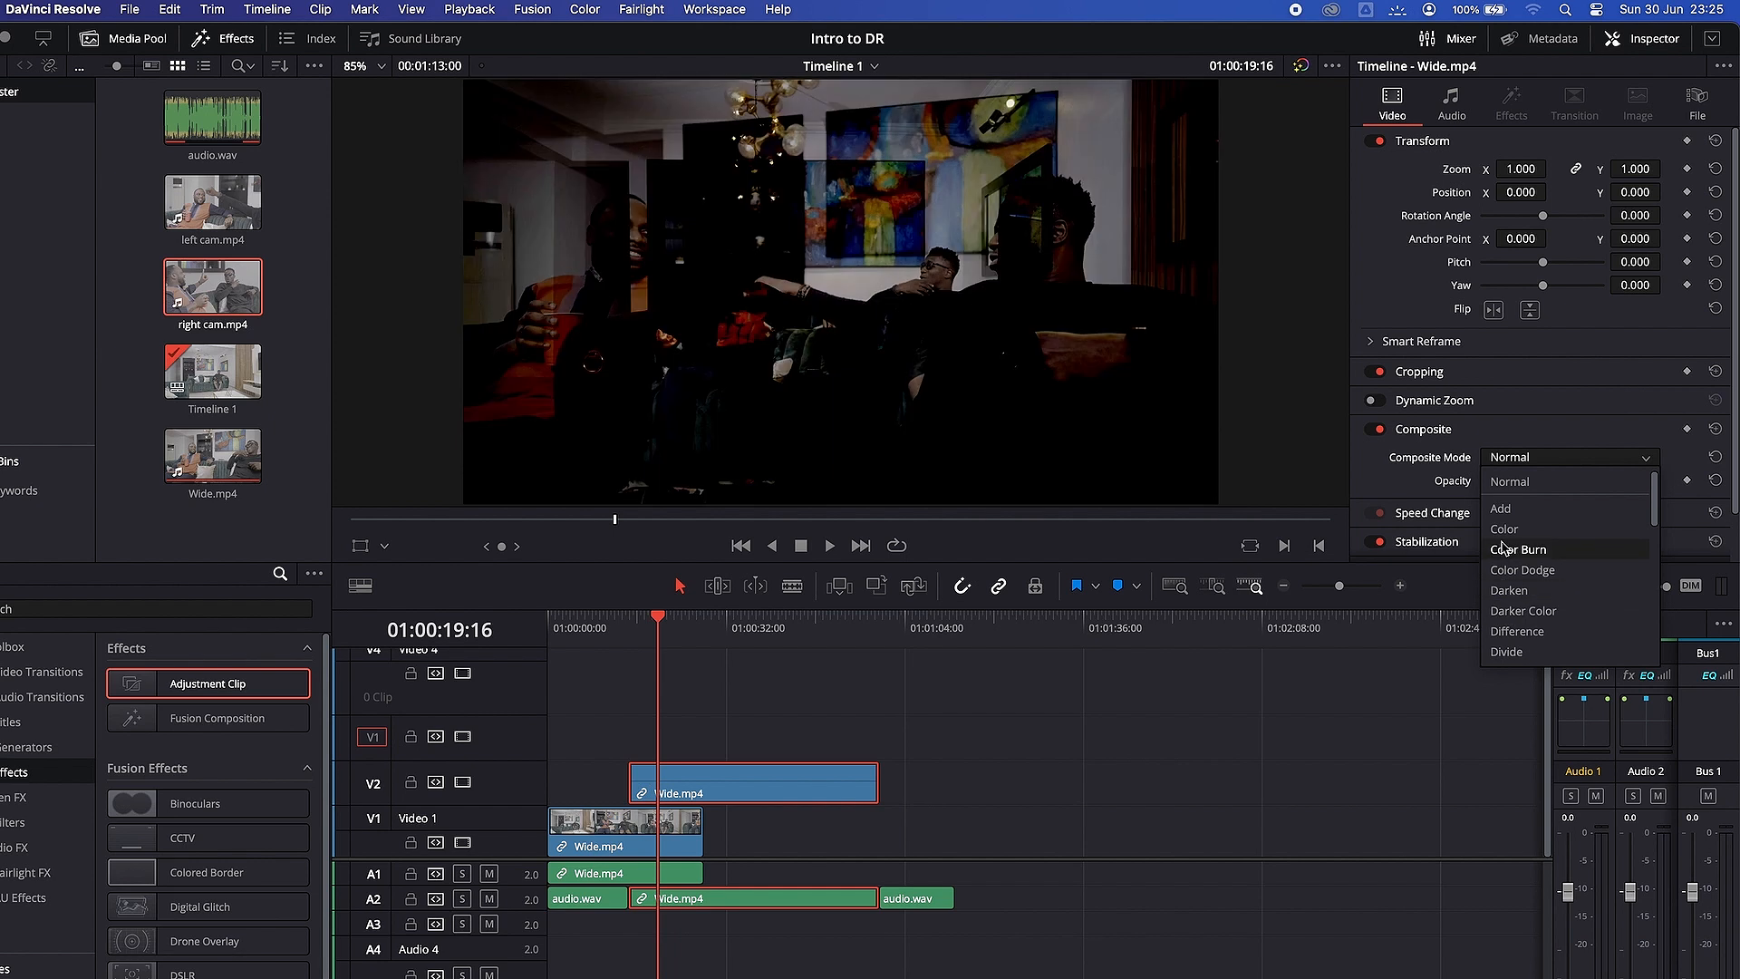
pyautogui.click(1509, 482)
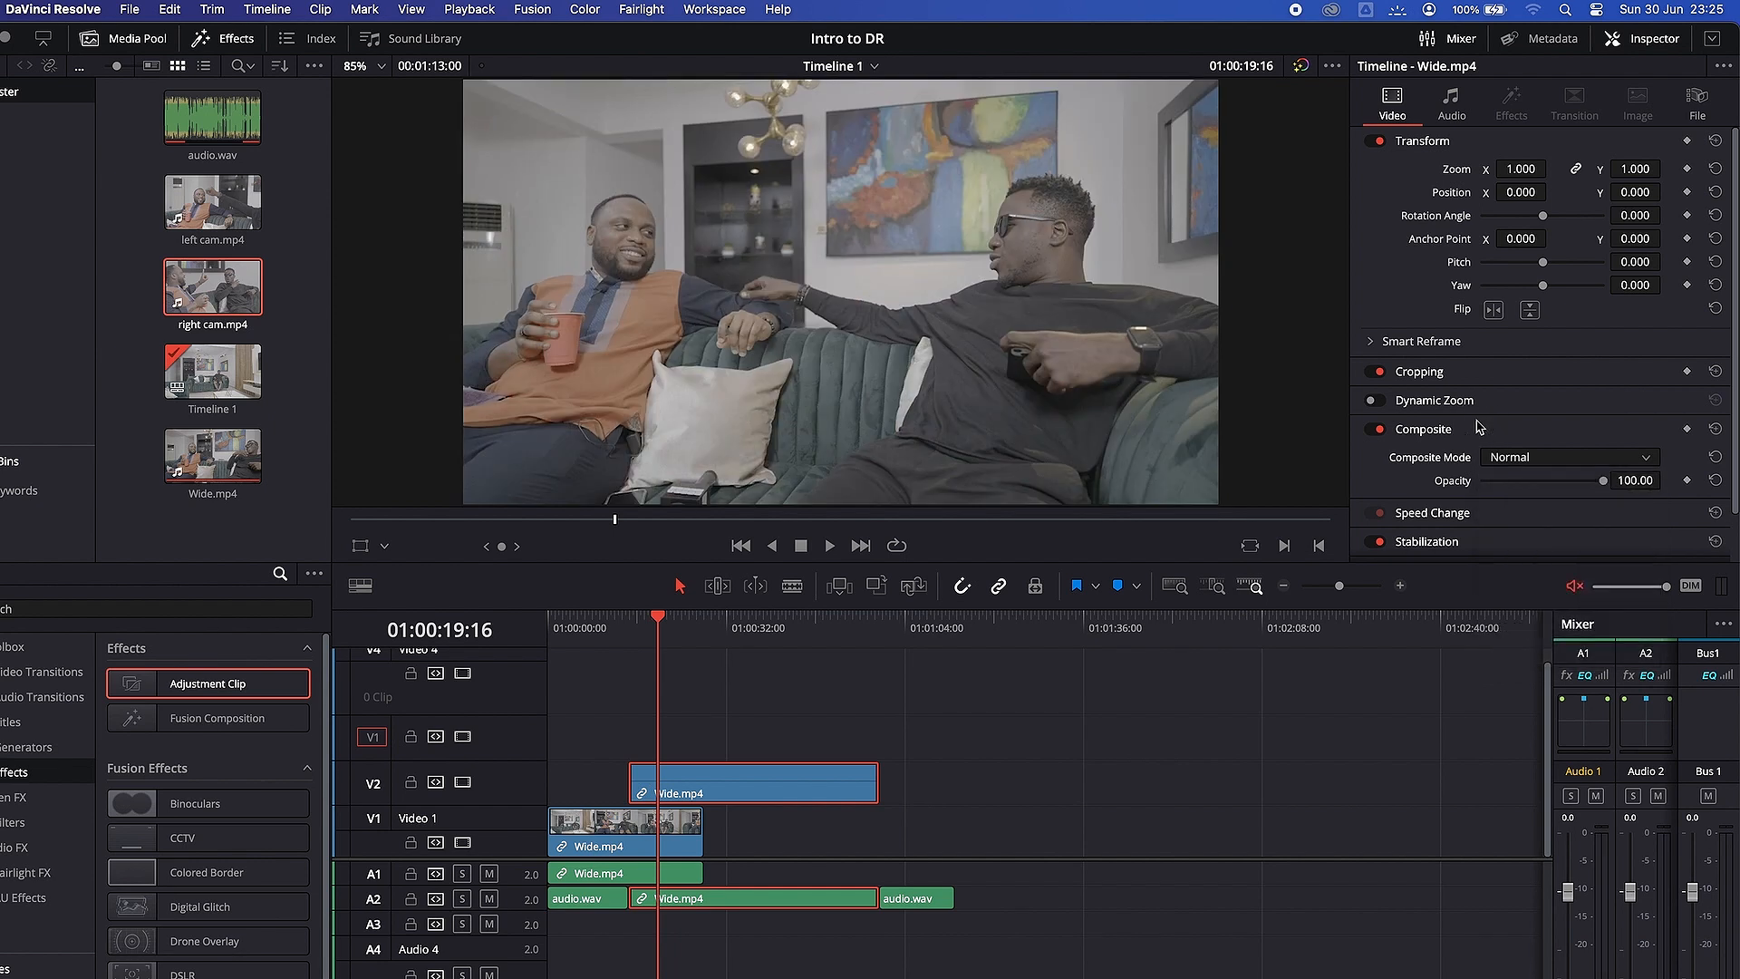
pyautogui.press('super+z')
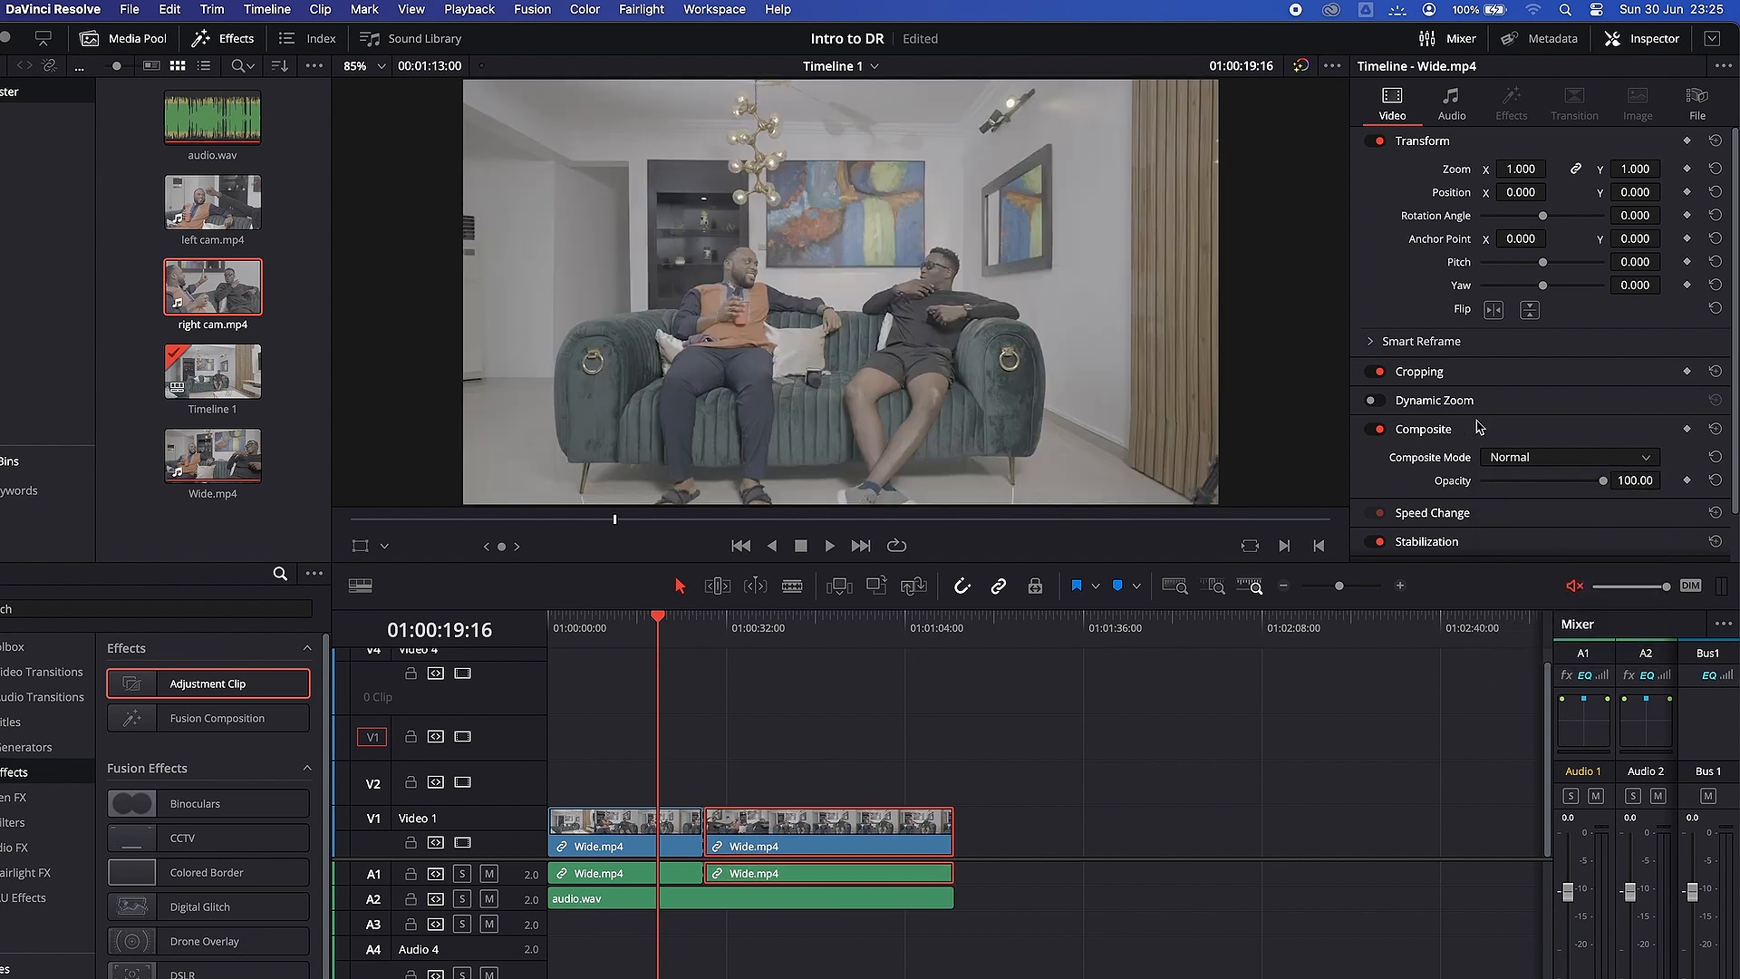
# - Play the first few seconds of the timeline from its start to check the footage for camera shake
pyautogui.scroll(-2, 1479, 428)
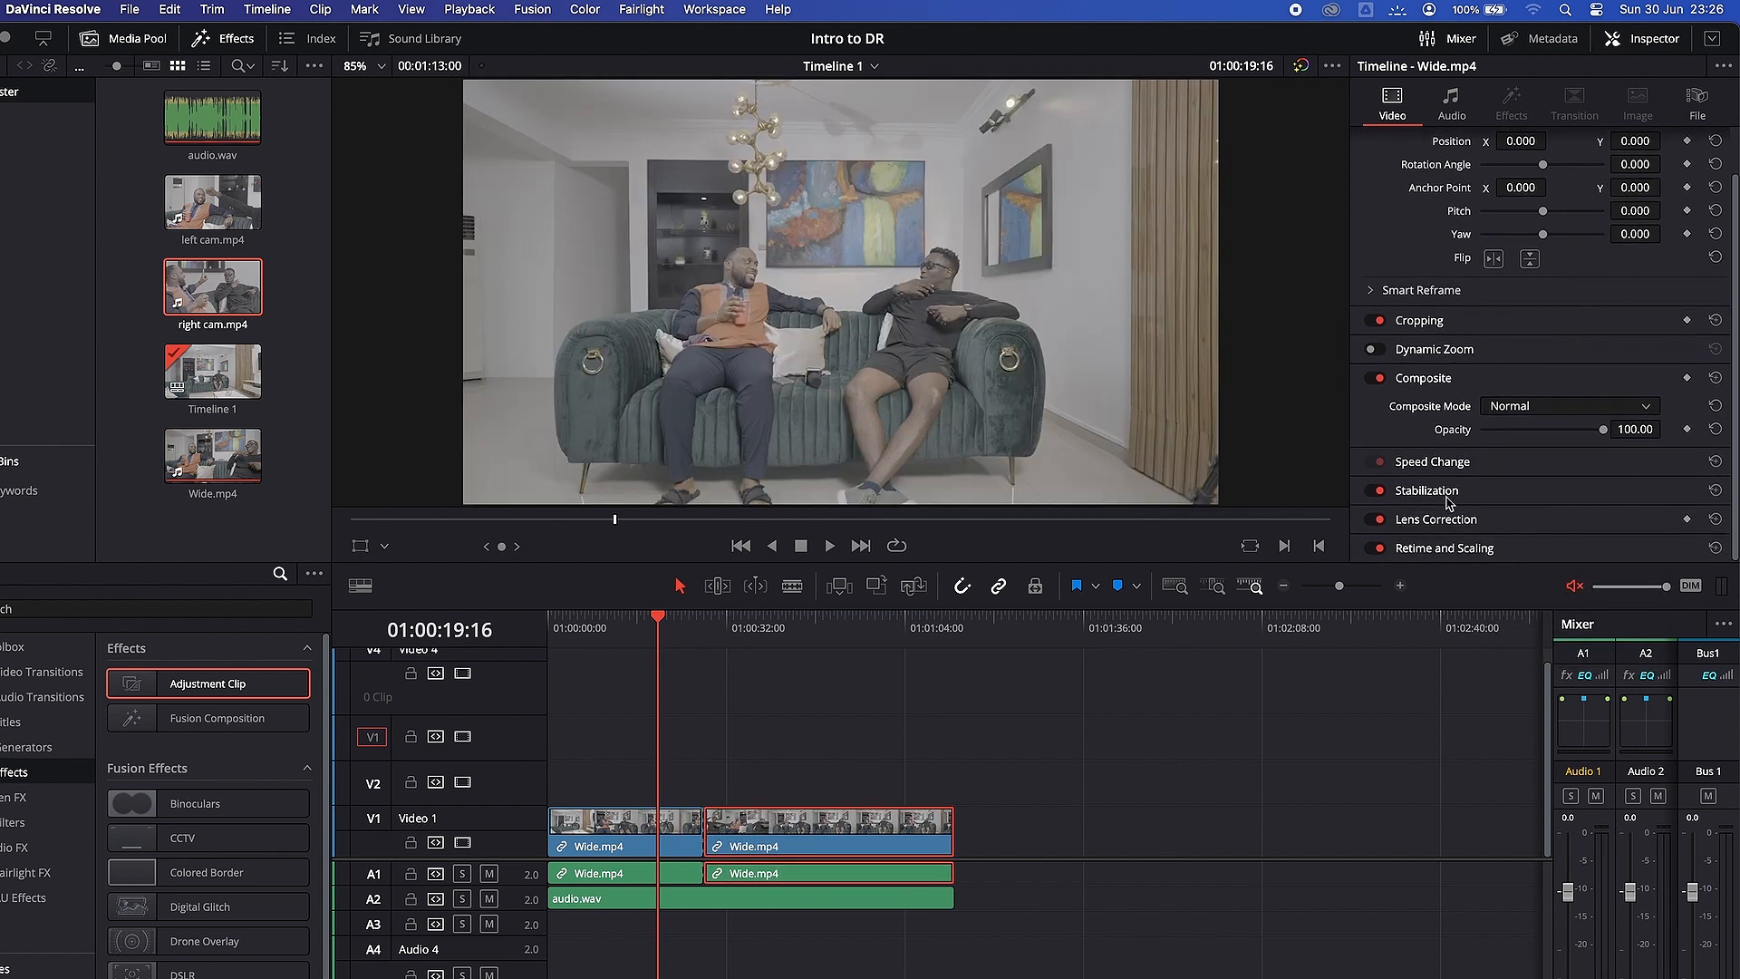
pyautogui.press('Home')
pyautogui.press('space')
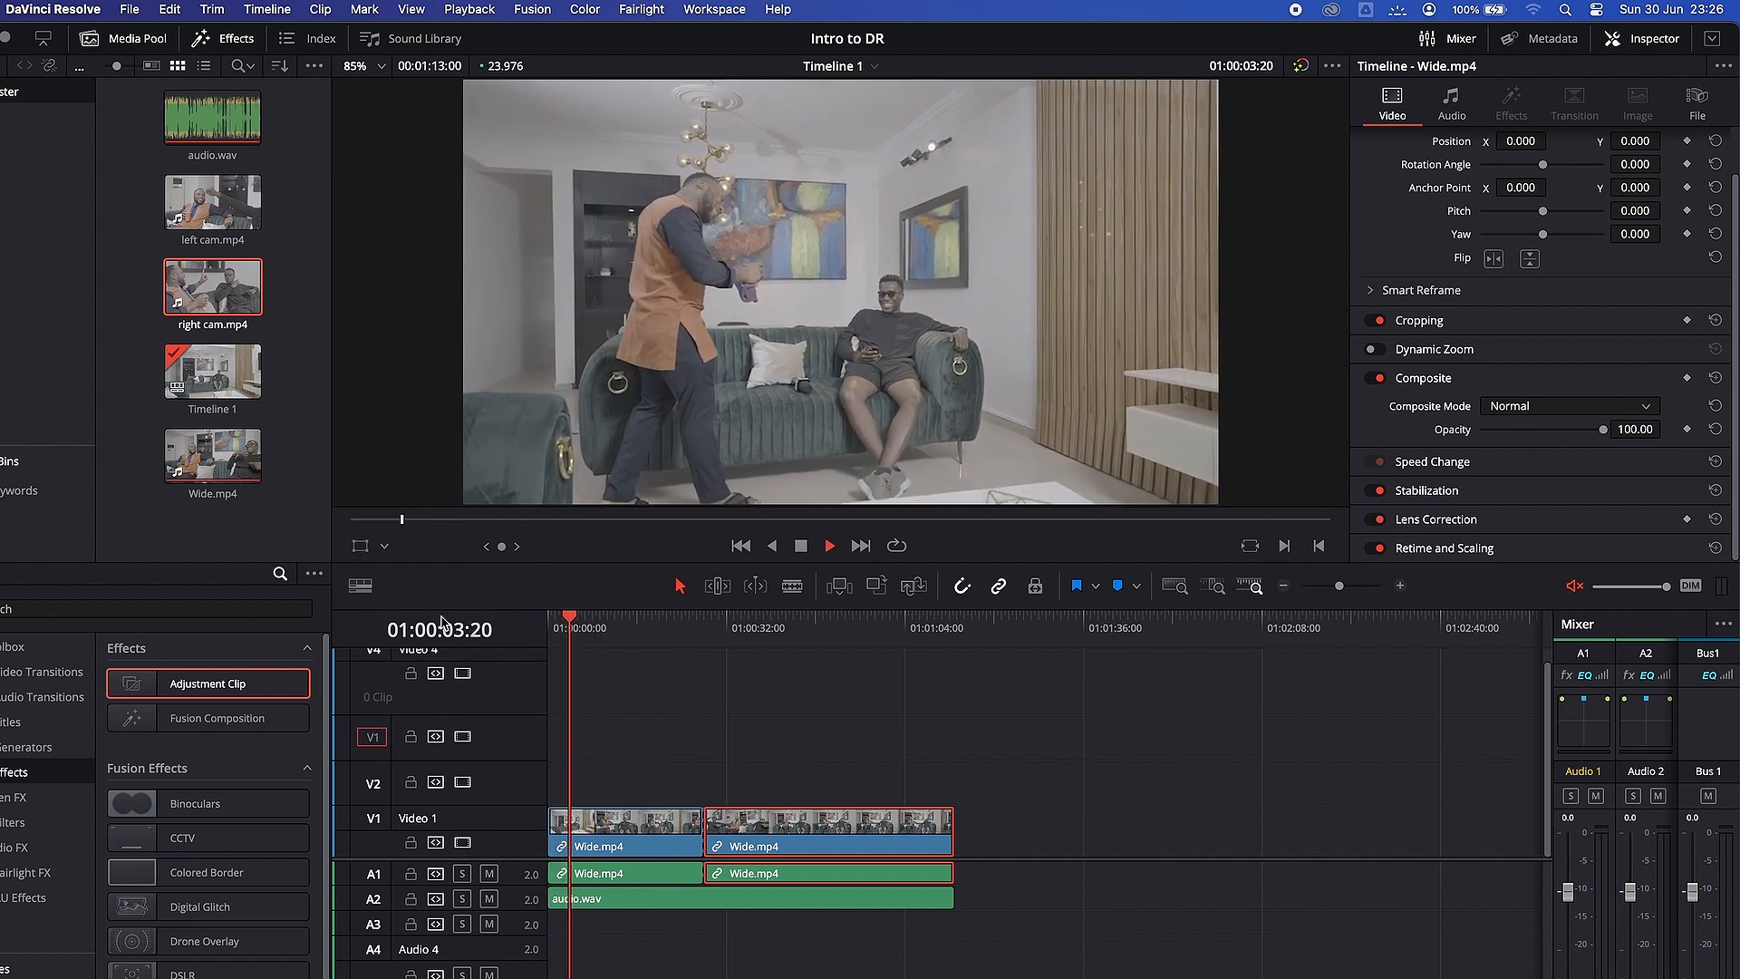
pyautogui.press('space')
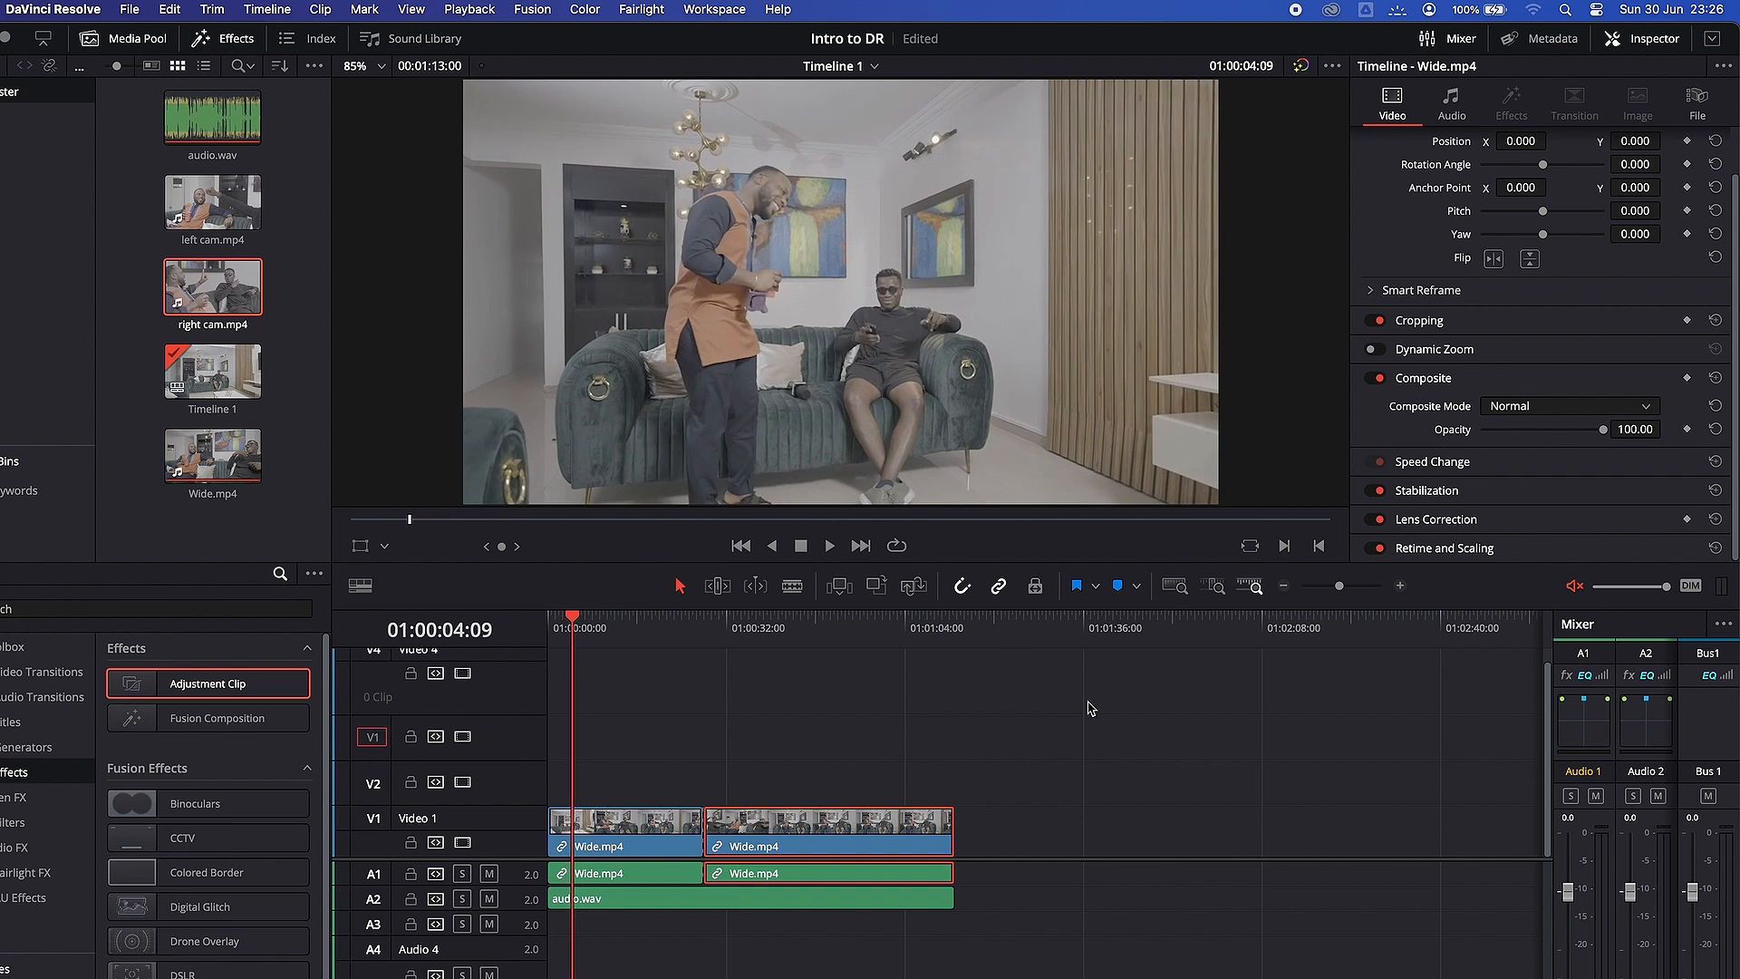
# - Examine the stabilization settings and the Perspective, Similarity and Translation modes for the second Wide.mp4 clip
pyautogui.click(1435, 491)
pyautogui.scroll(-2, 1435, 494)
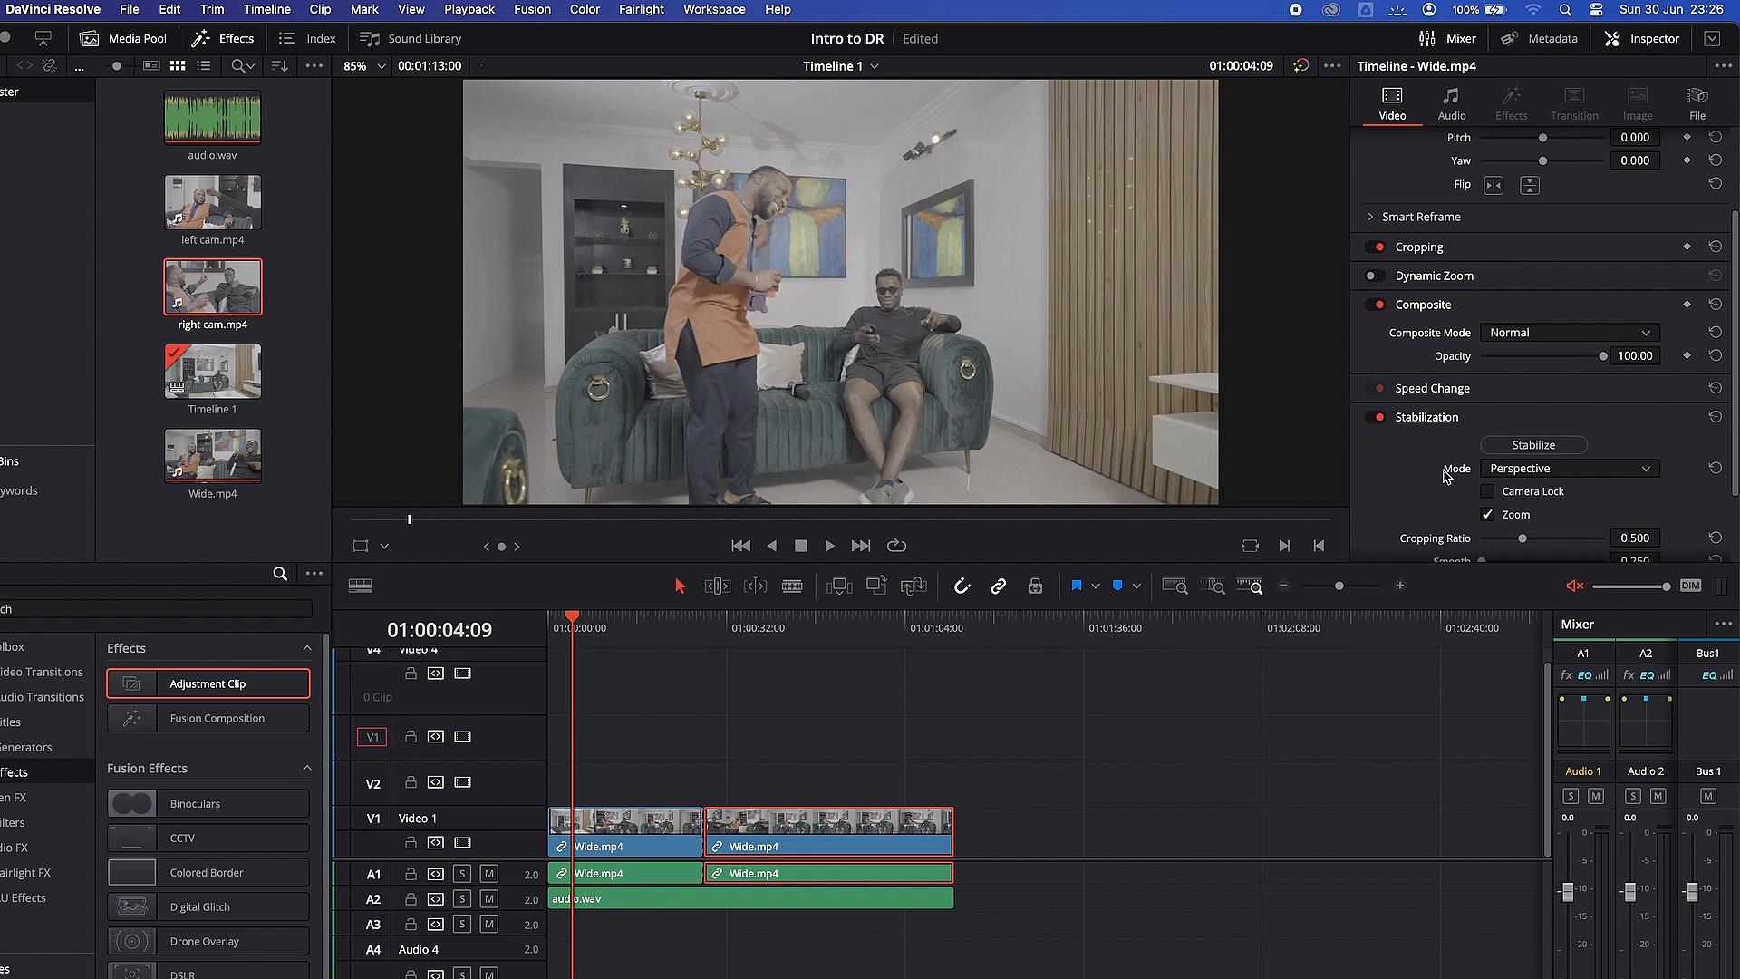
pyautogui.scroll(-2, 1447, 476)
pyautogui.click(1525, 440)
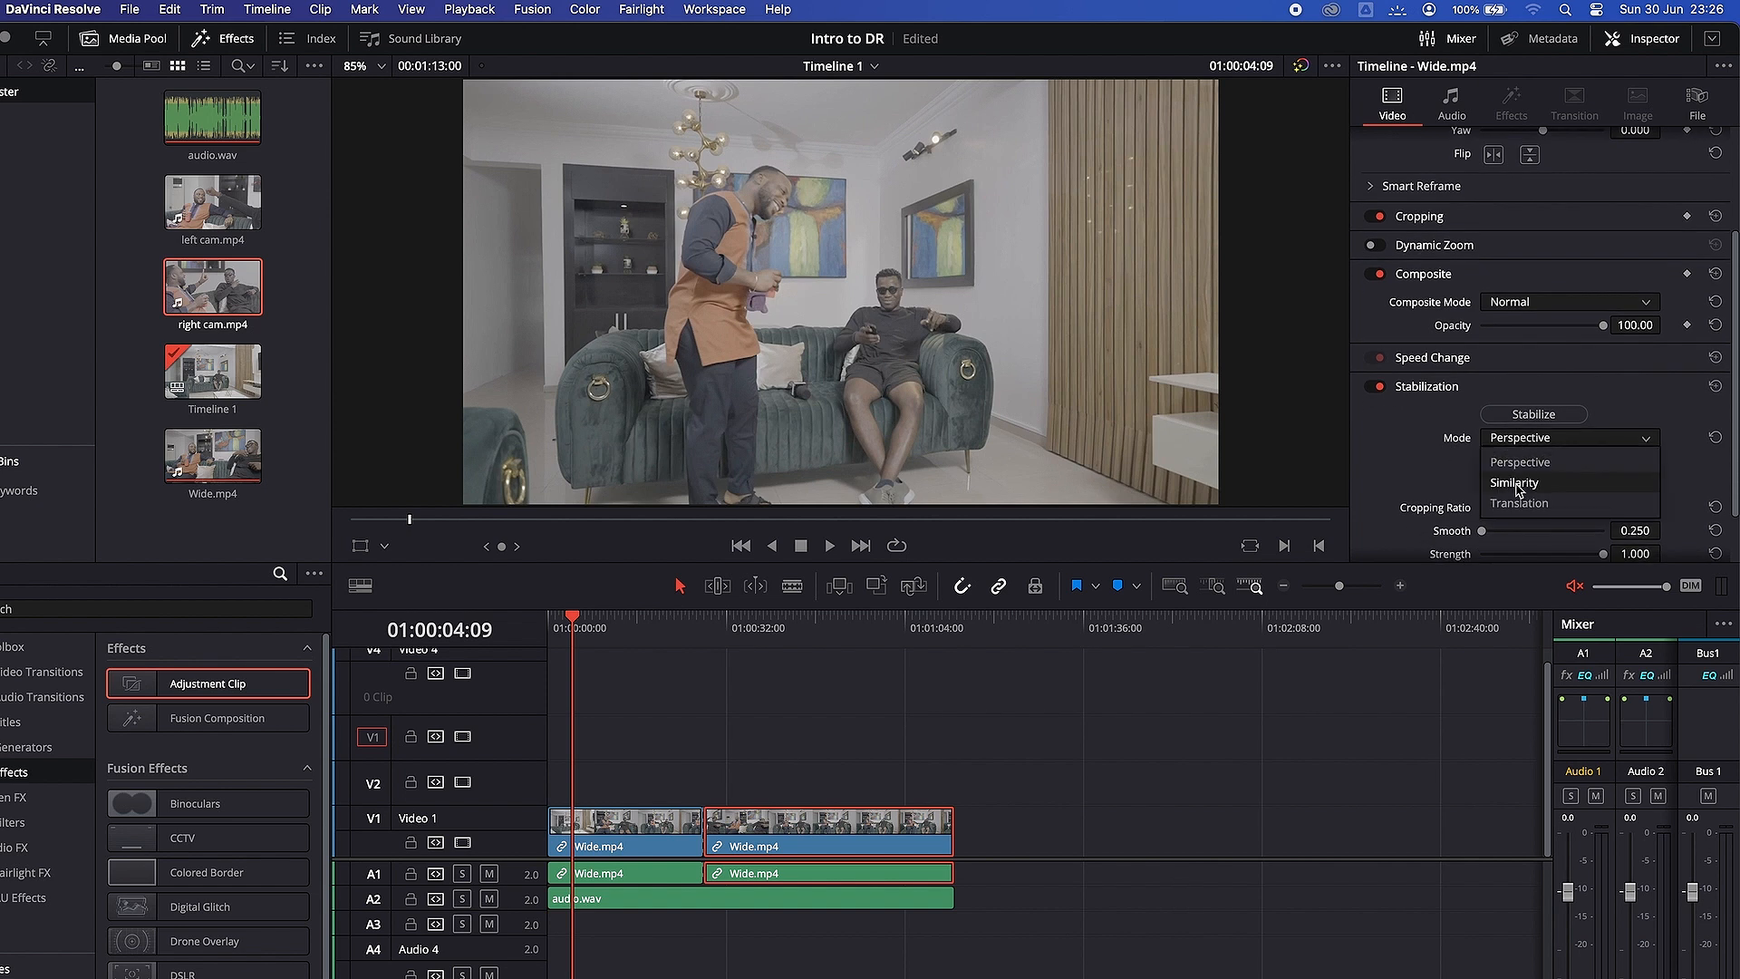
pyautogui.click(1381, 469)
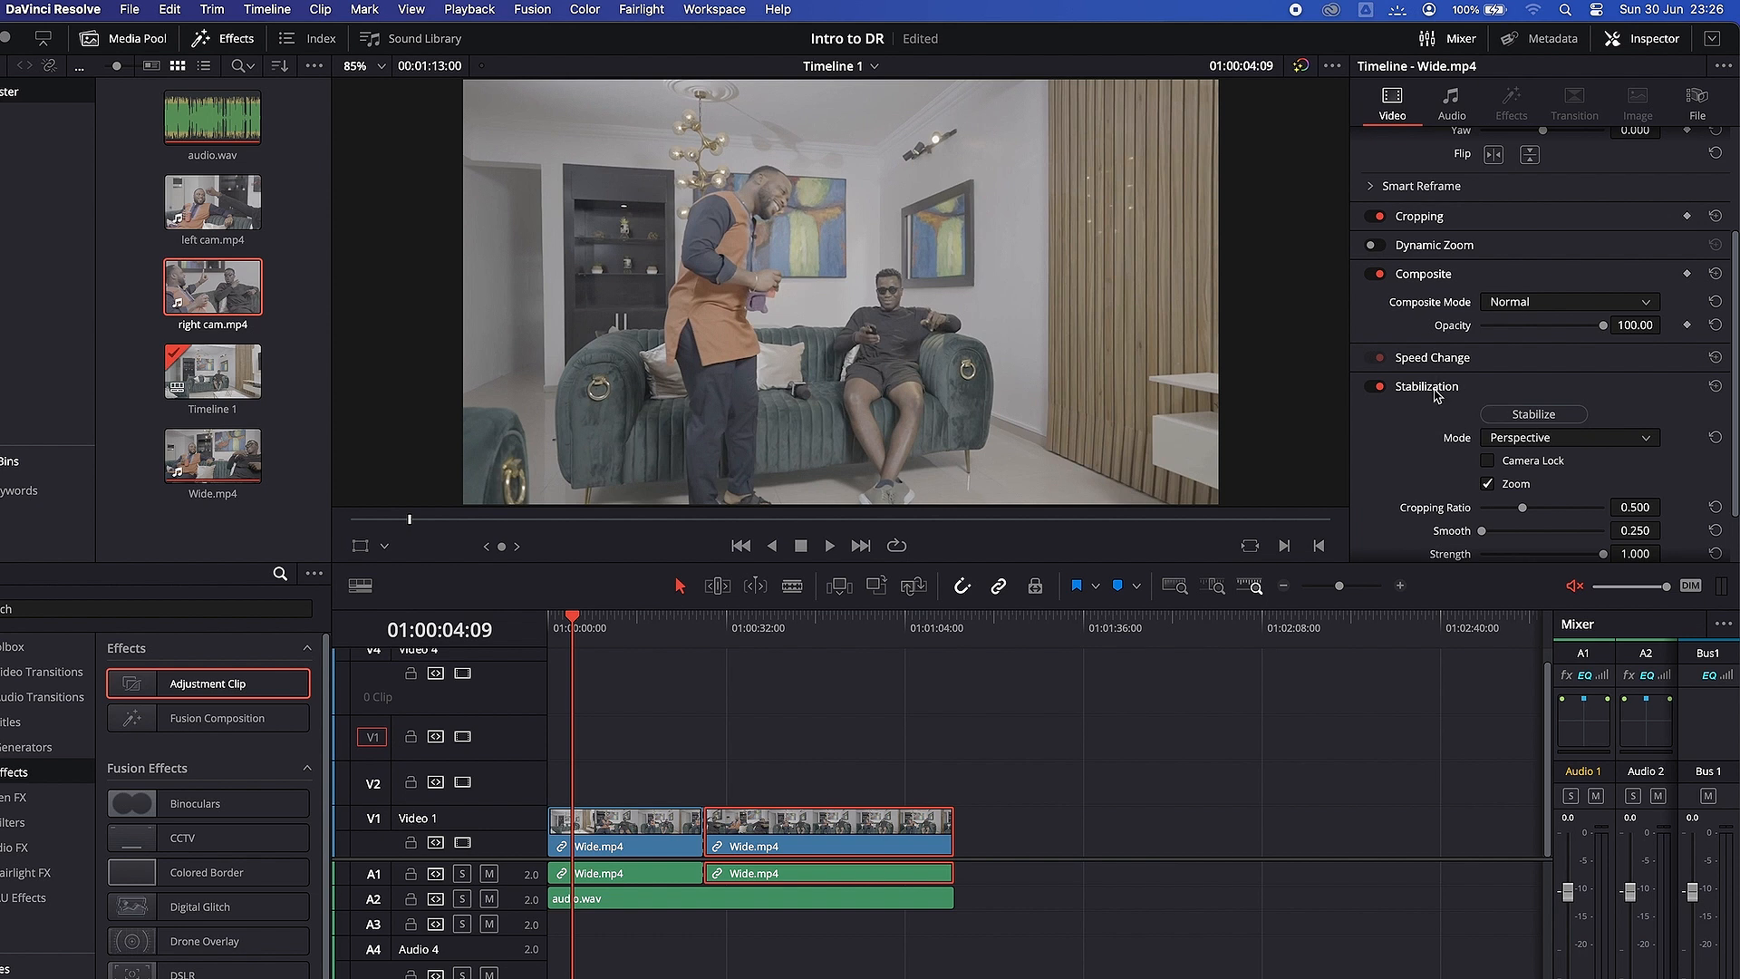
pyautogui.click(1510, 439)
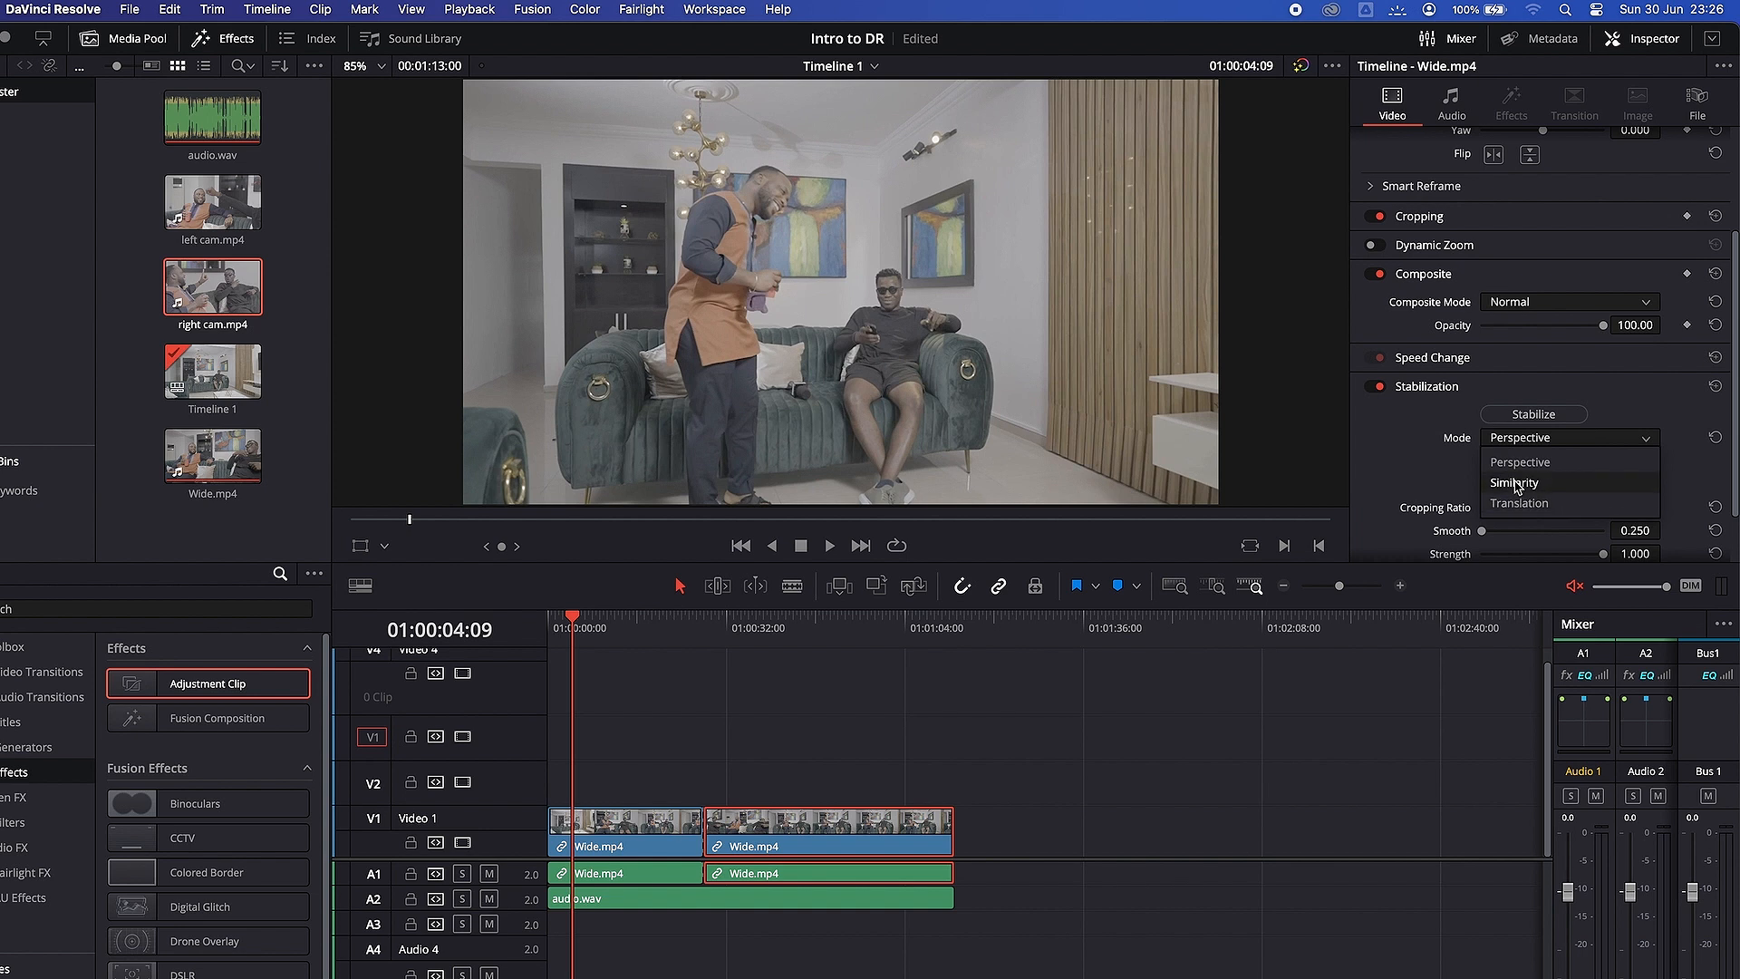
pyautogui.click(1405, 457)
pyautogui.click(1427, 388)
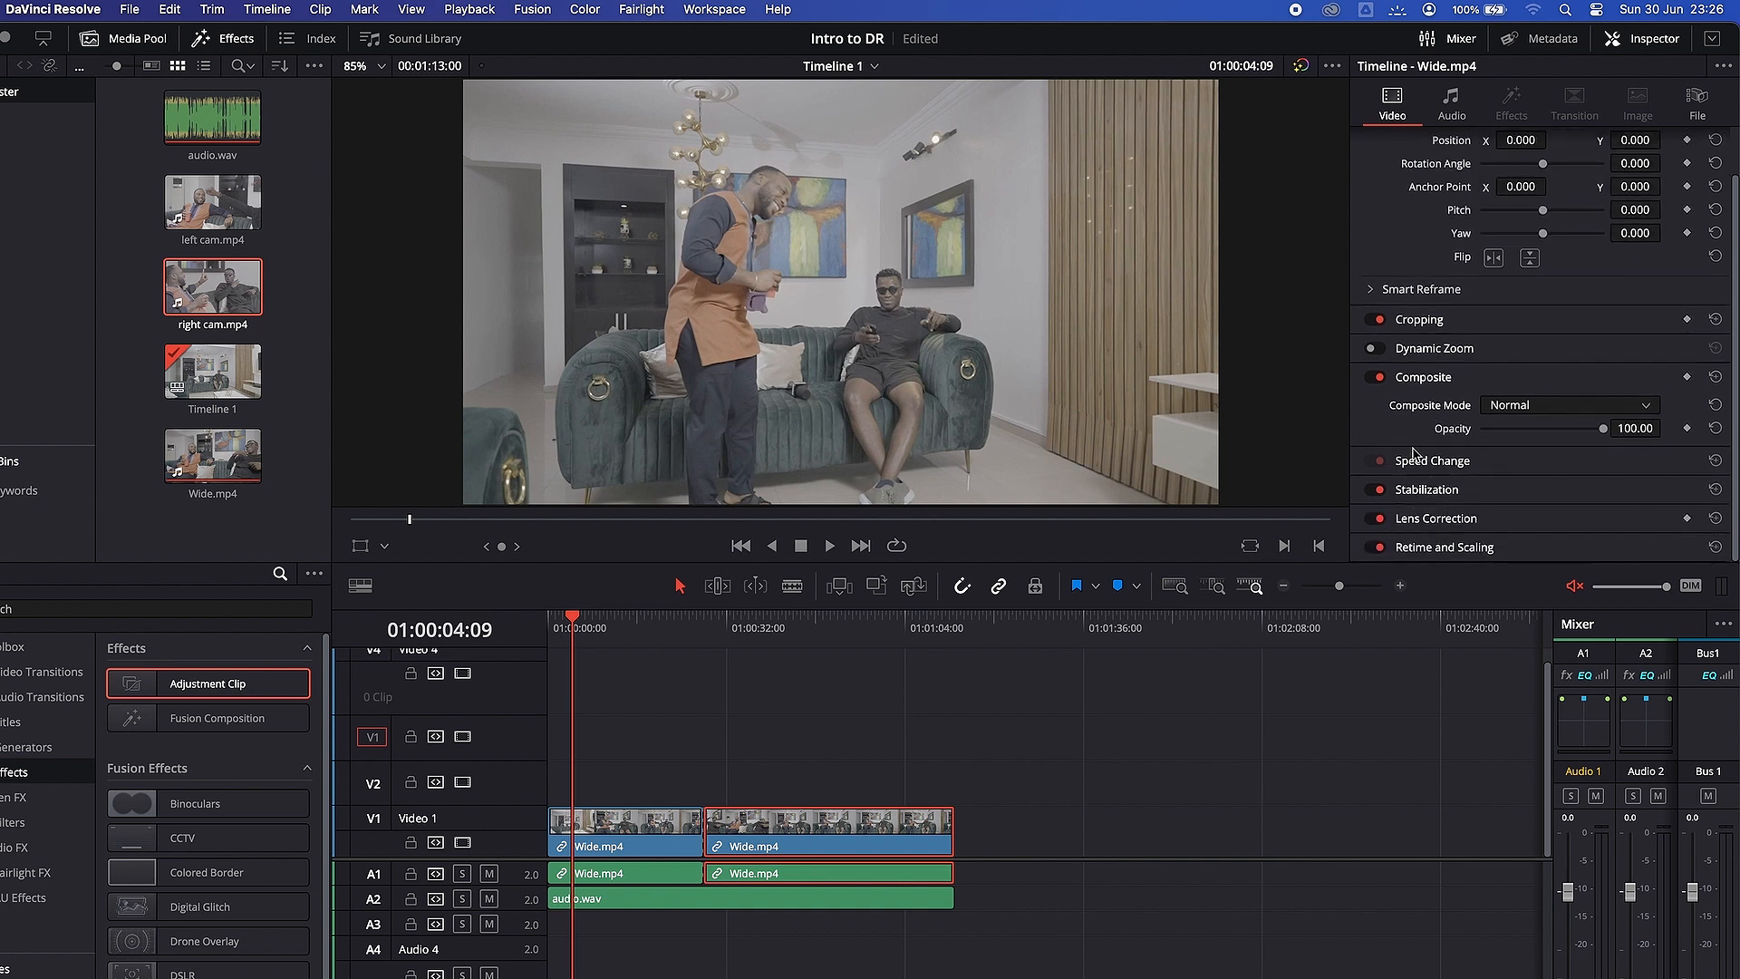
# - Try a lens correction distortion on the second Wide.mp4 clip, check it at 01:00:34:16, and undo the distortion
pyautogui.click(1448, 525)
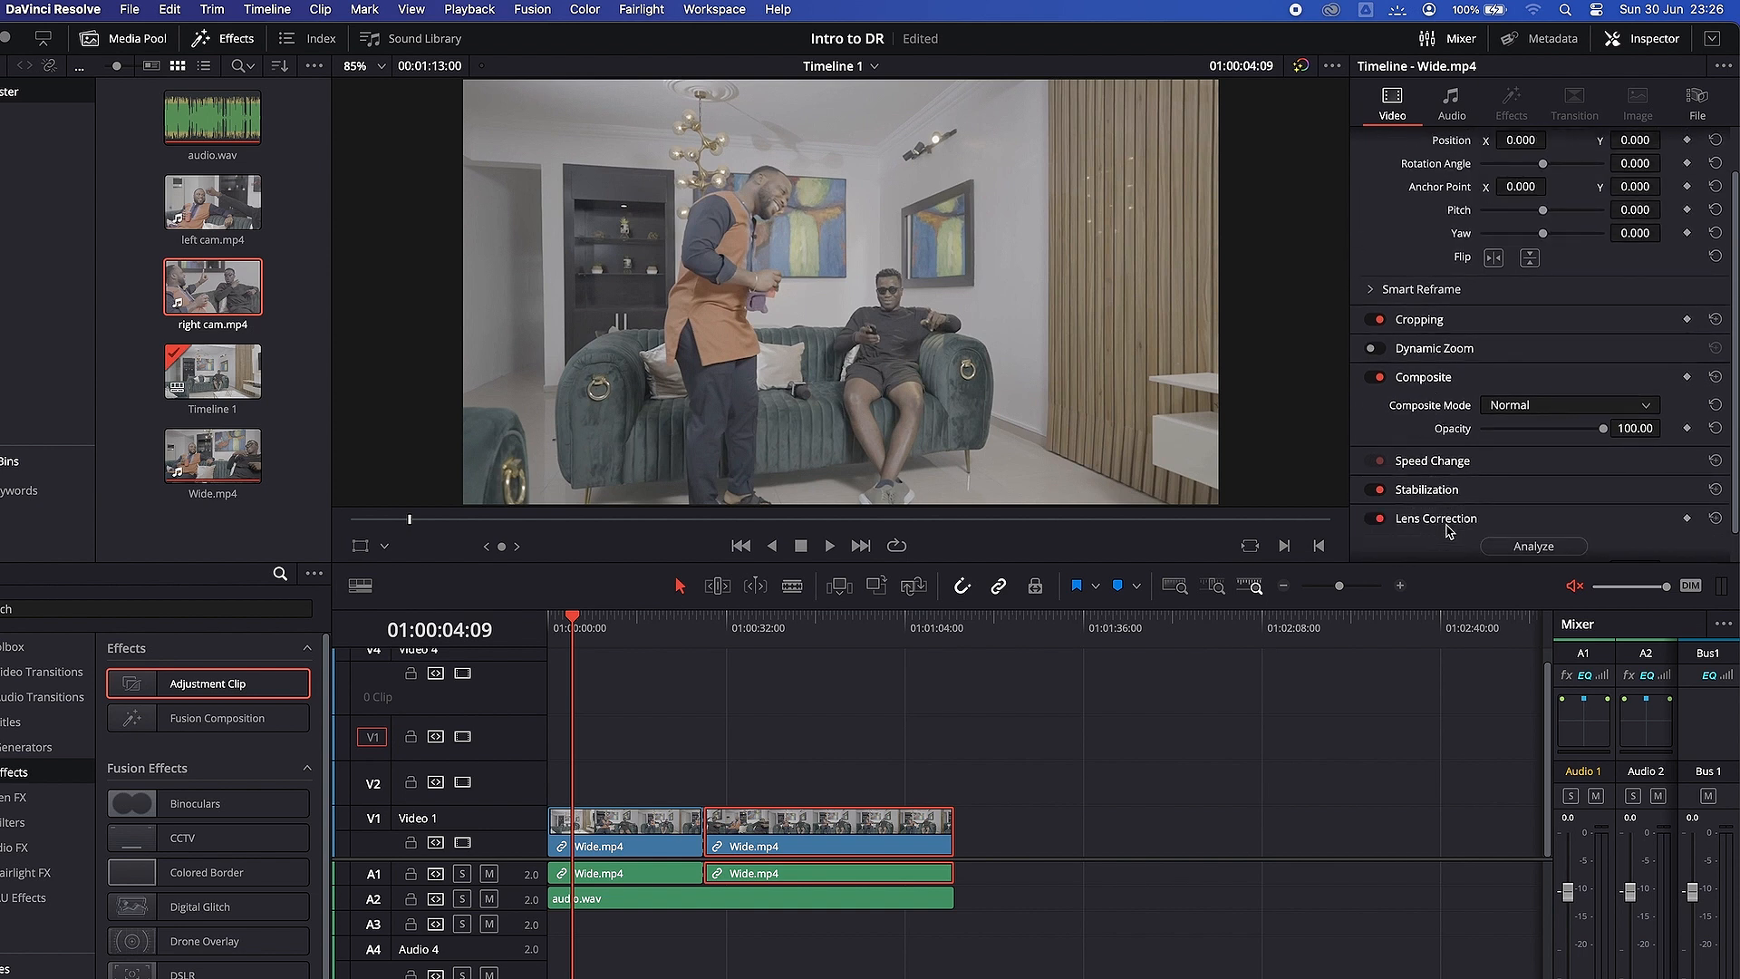
pyautogui.scroll(-2, 1450, 530)
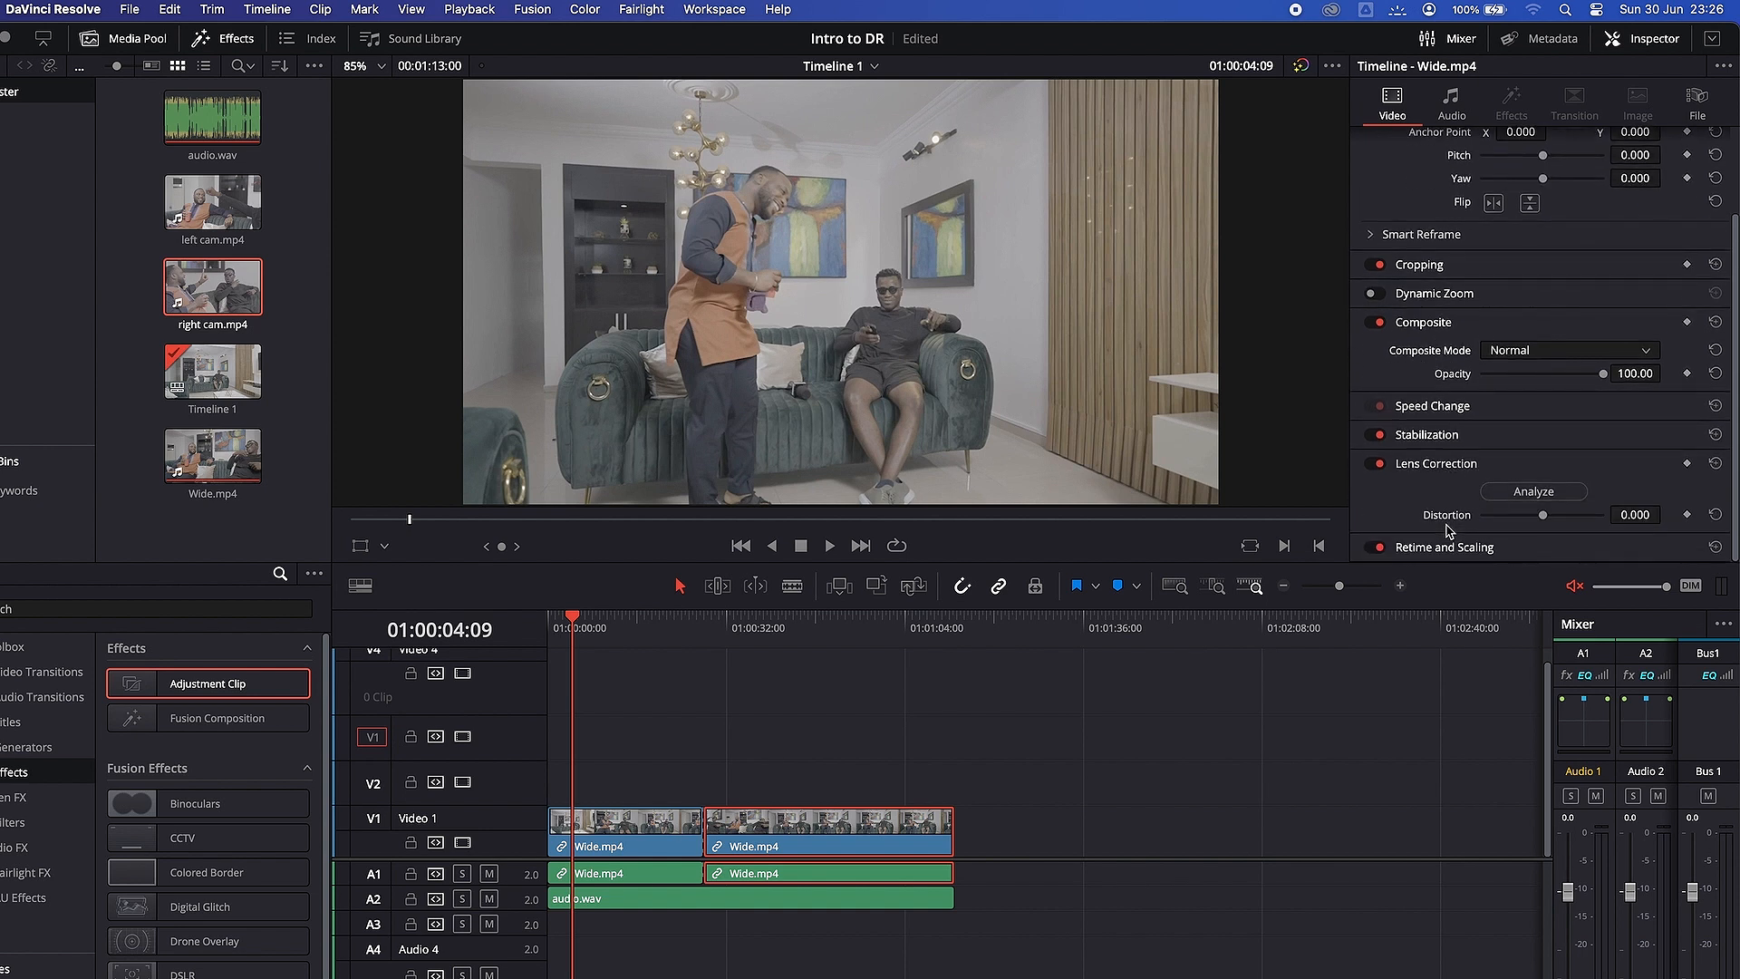
pyautogui.moveTo(1542, 514); pyautogui.dragTo(1508, 519)
pyautogui.click(1507, 463)
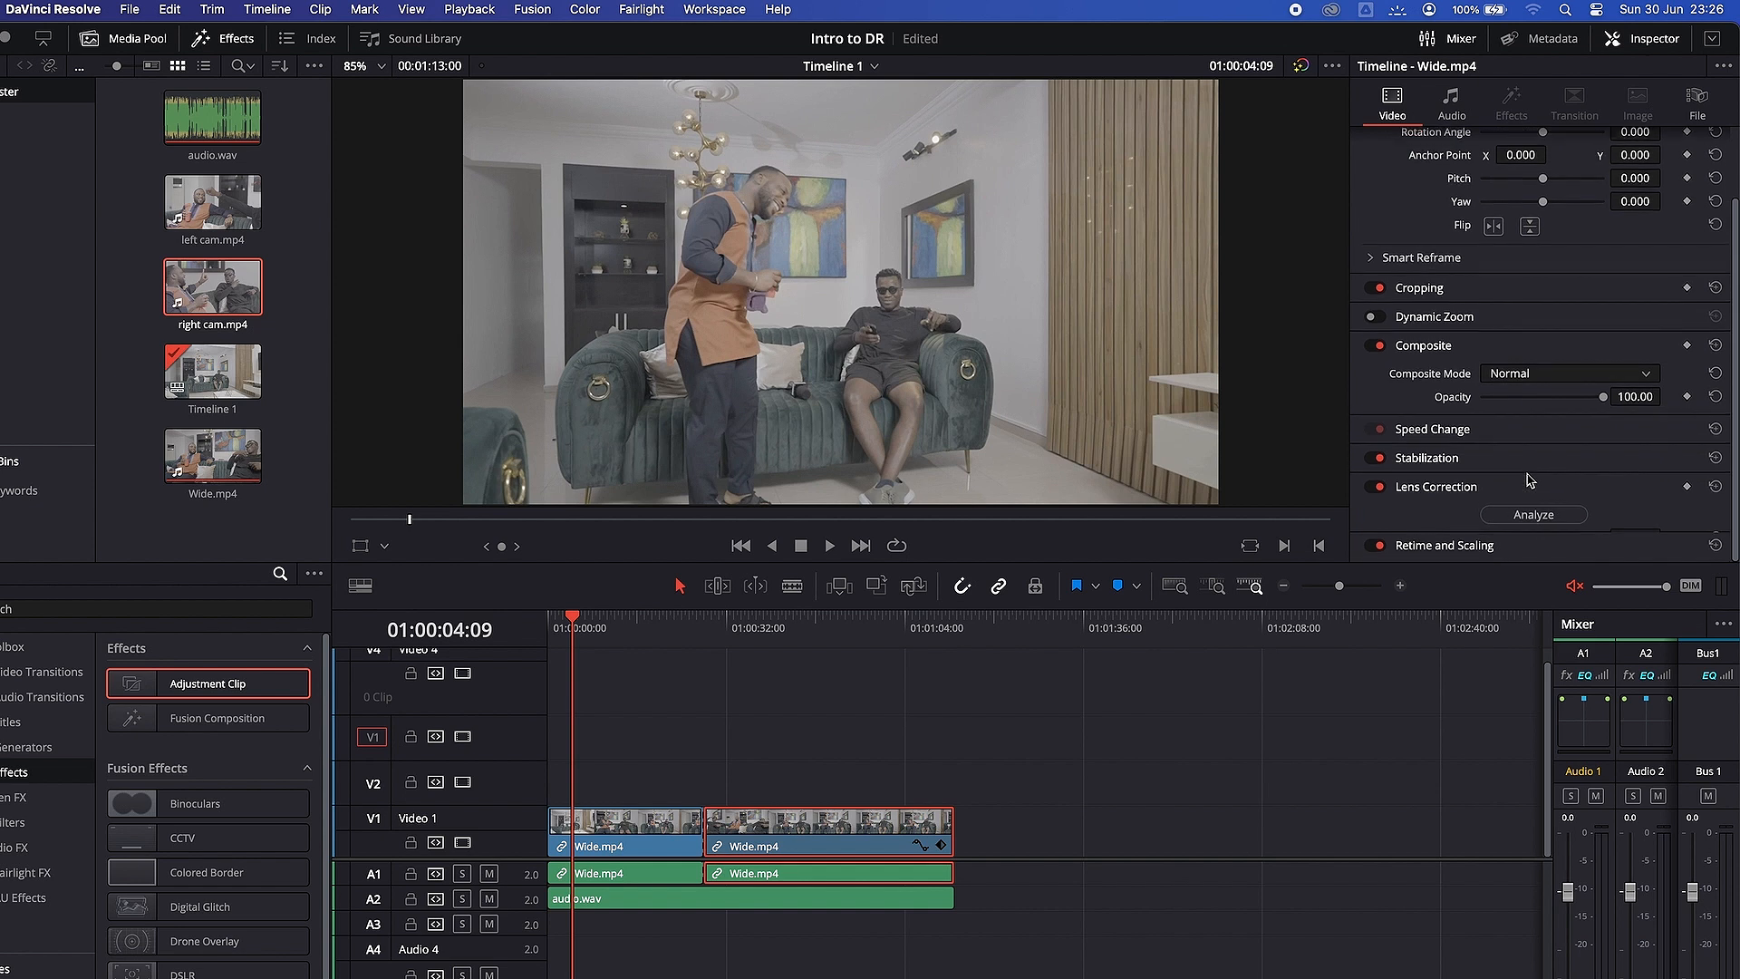
pyautogui.click(741, 619)
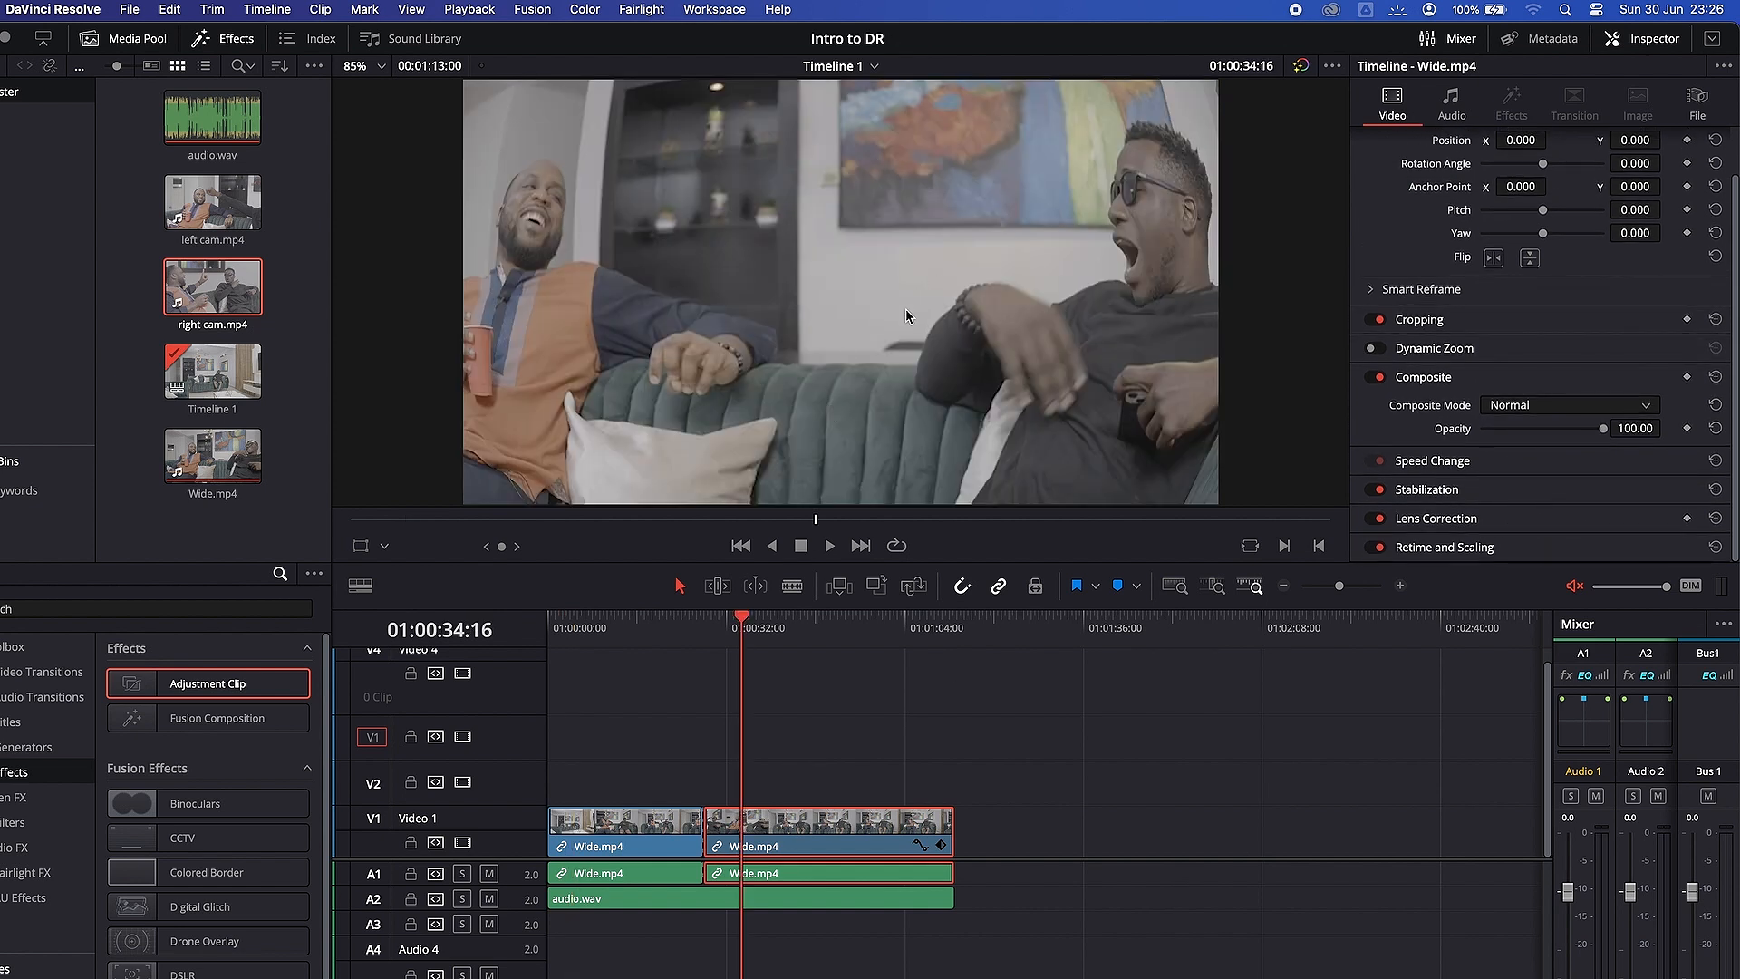
pyautogui.scroll(-2, 924, 263)
pyautogui.scroll(2, 925, 264)
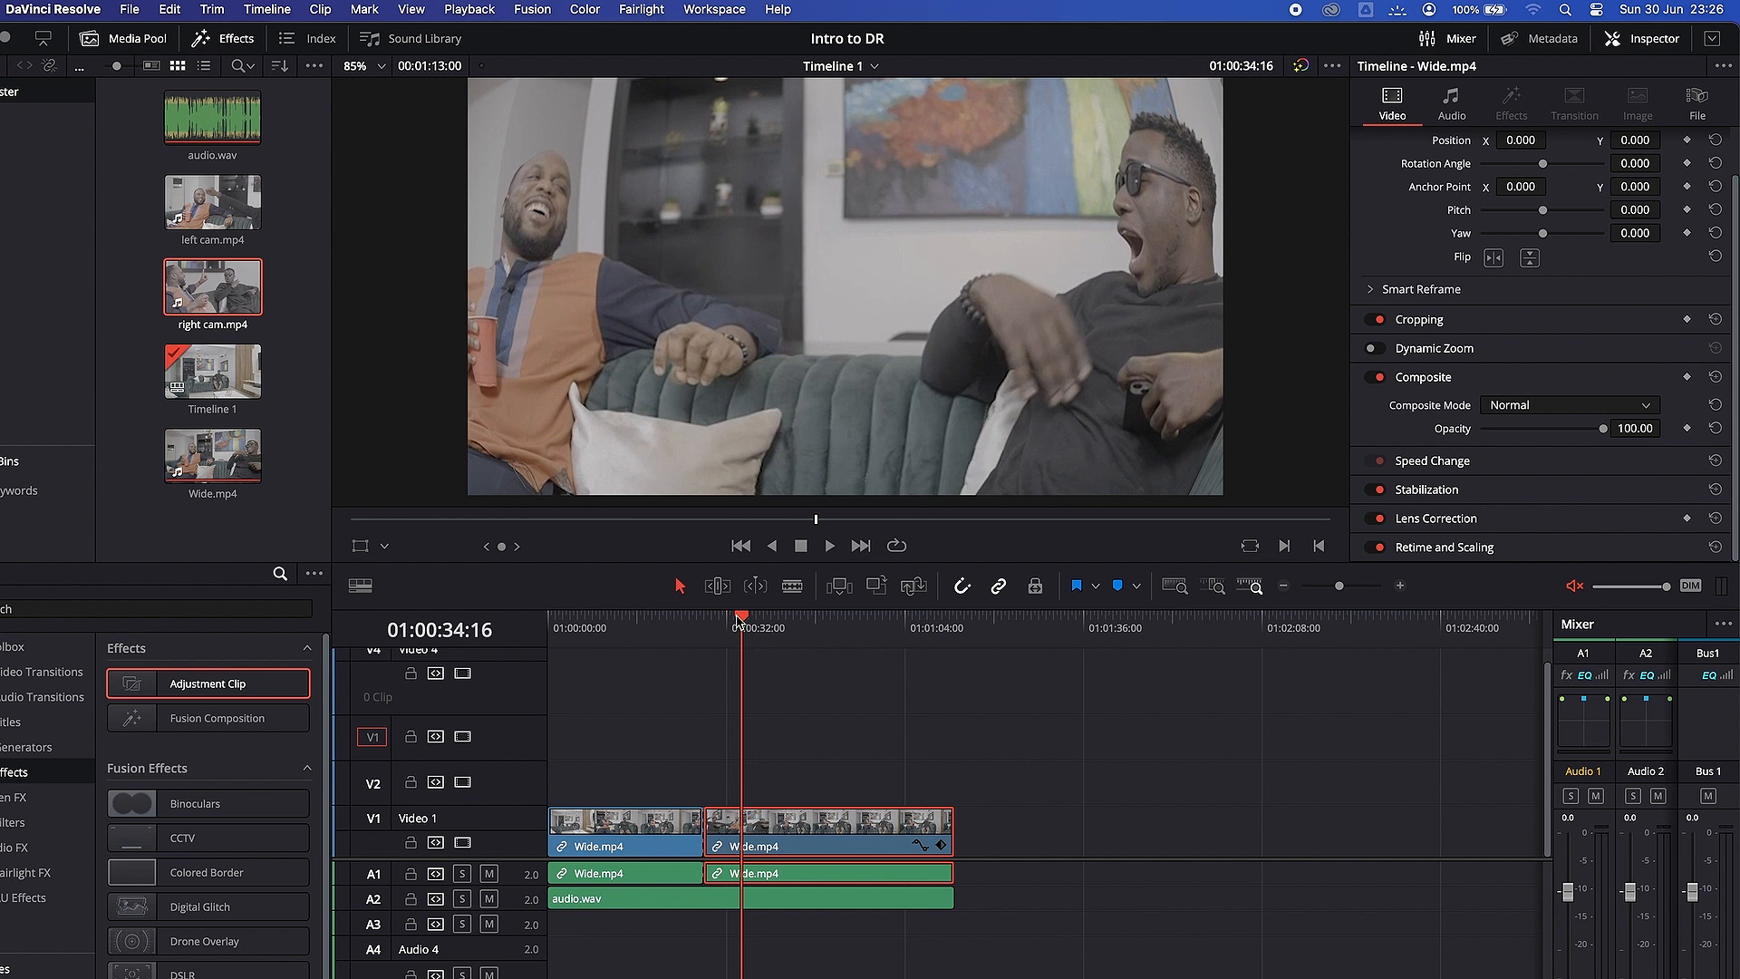
pyautogui.press('super+z')
# - Try lens correction distortions of -0.267, 0.527 and -0.389 on the first Wide.mp4 clip at 01:00:11:04
pyautogui.click(610, 623)
pyautogui.click(638, 842)
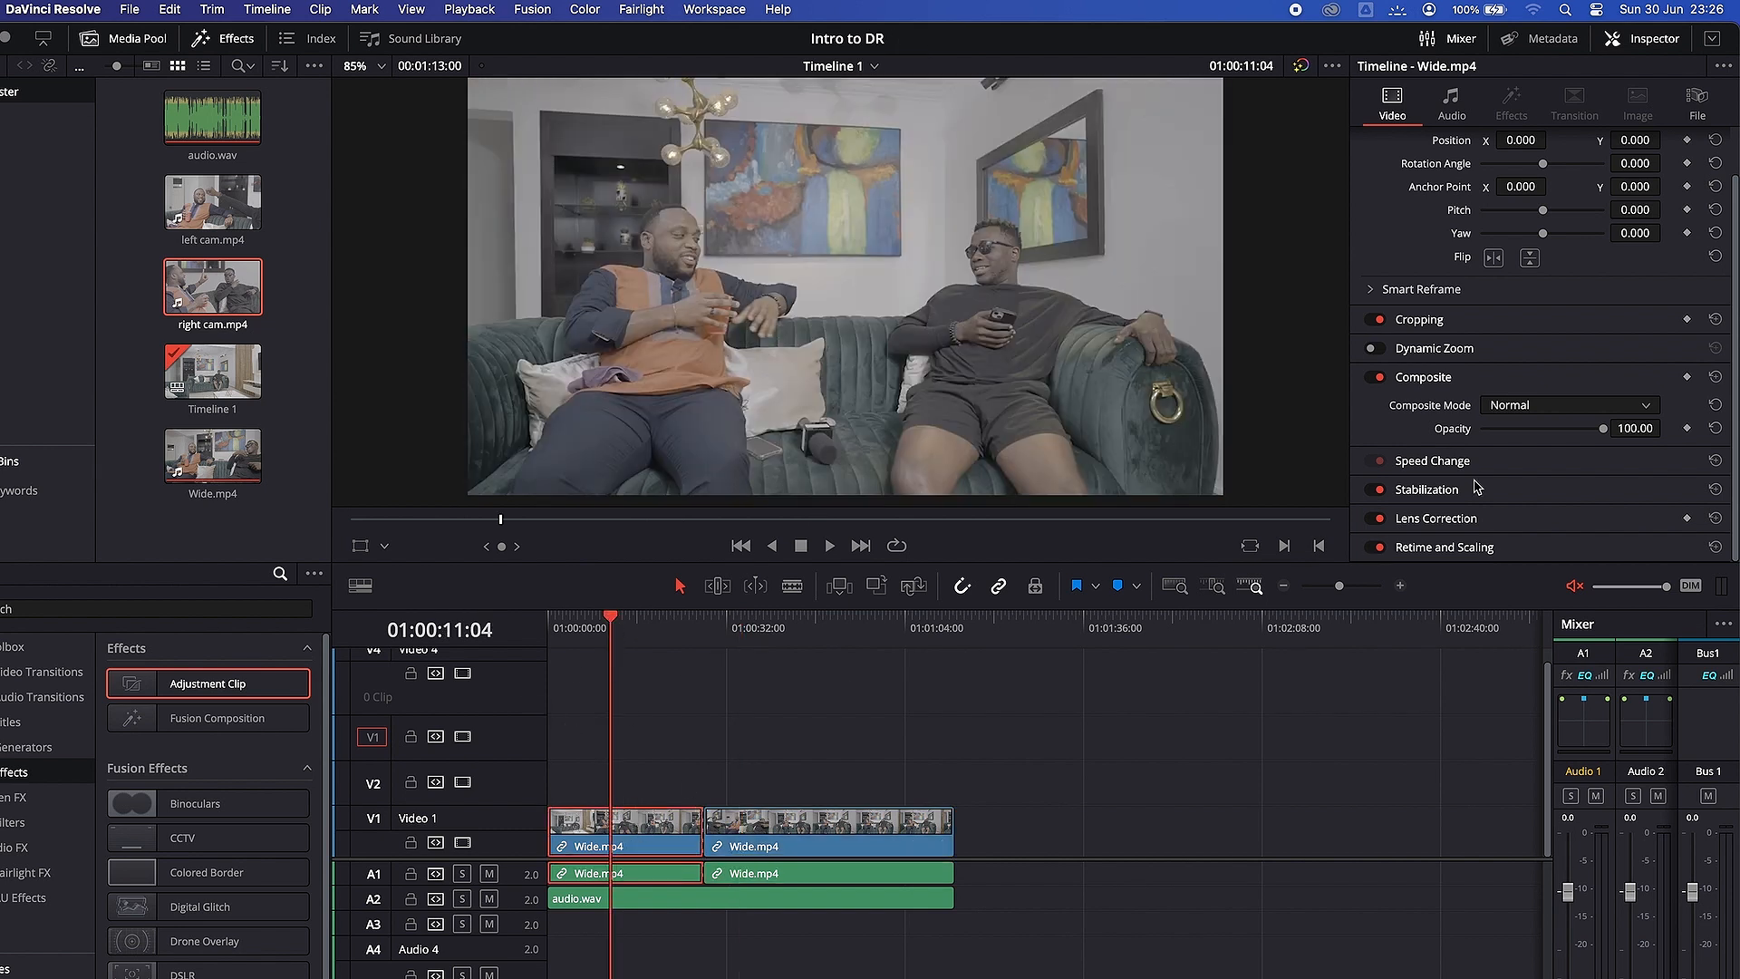
pyautogui.click(1436, 517)
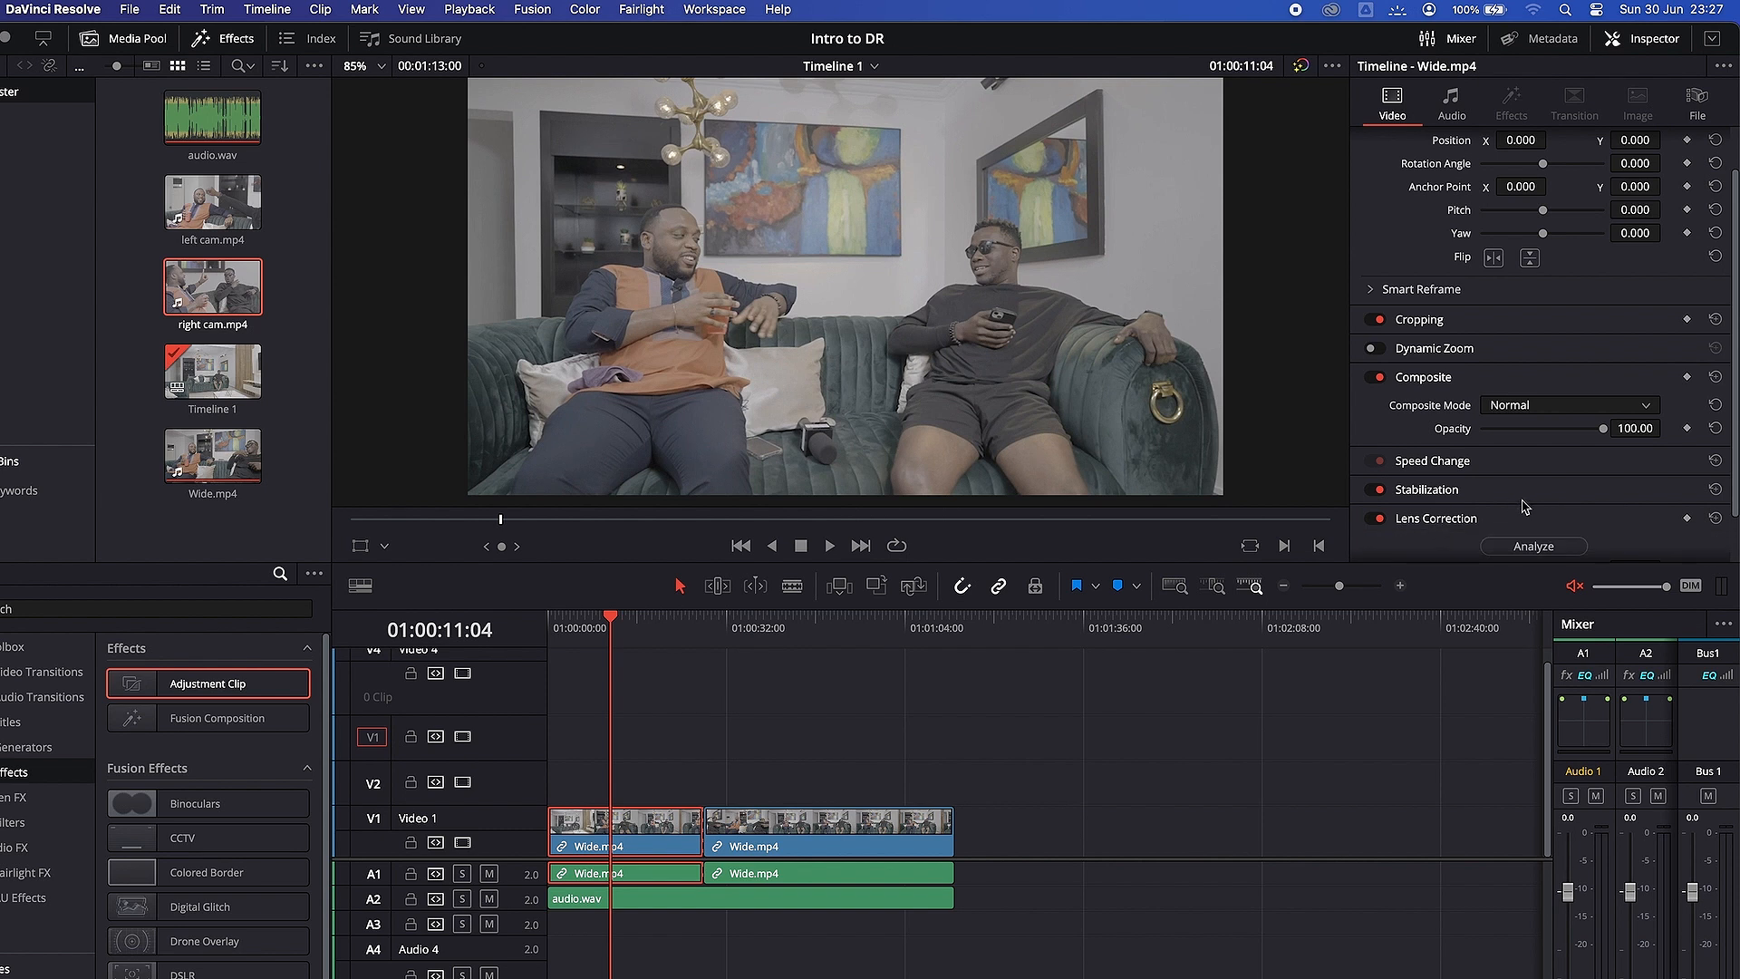
pyautogui.scroll(-2, 1523, 507)
pyautogui.moveTo(1544, 515); pyautogui.dragTo(1528, 524)
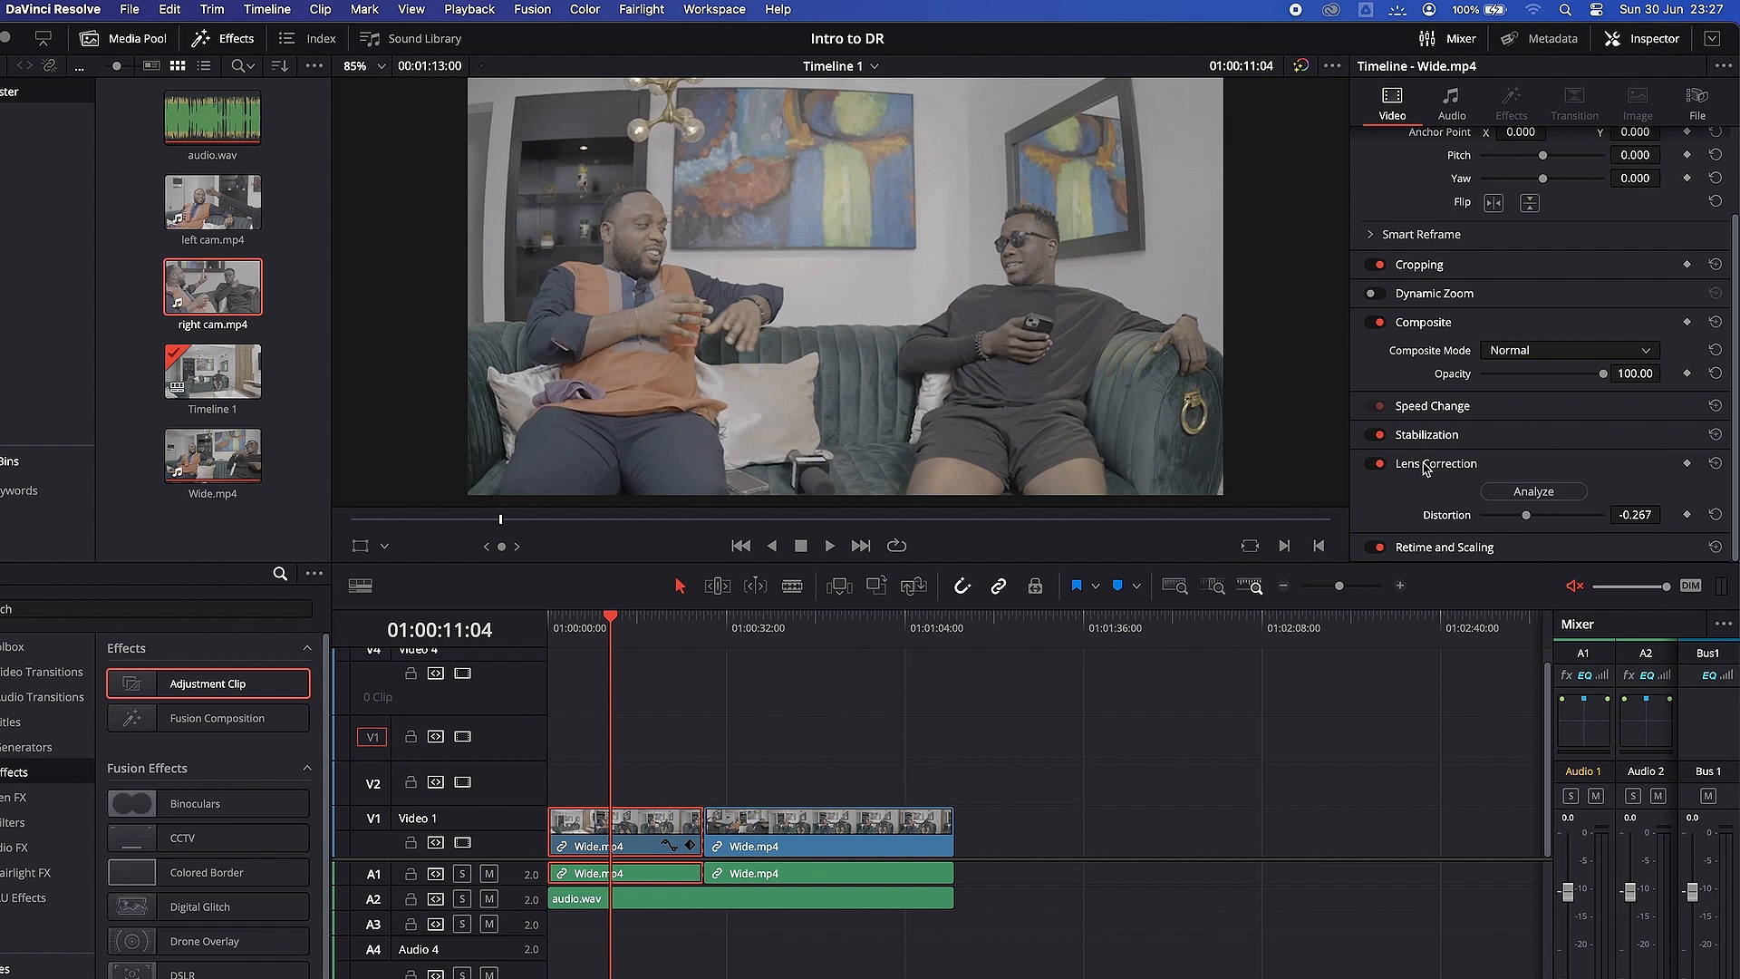
pyautogui.click(1577, 515)
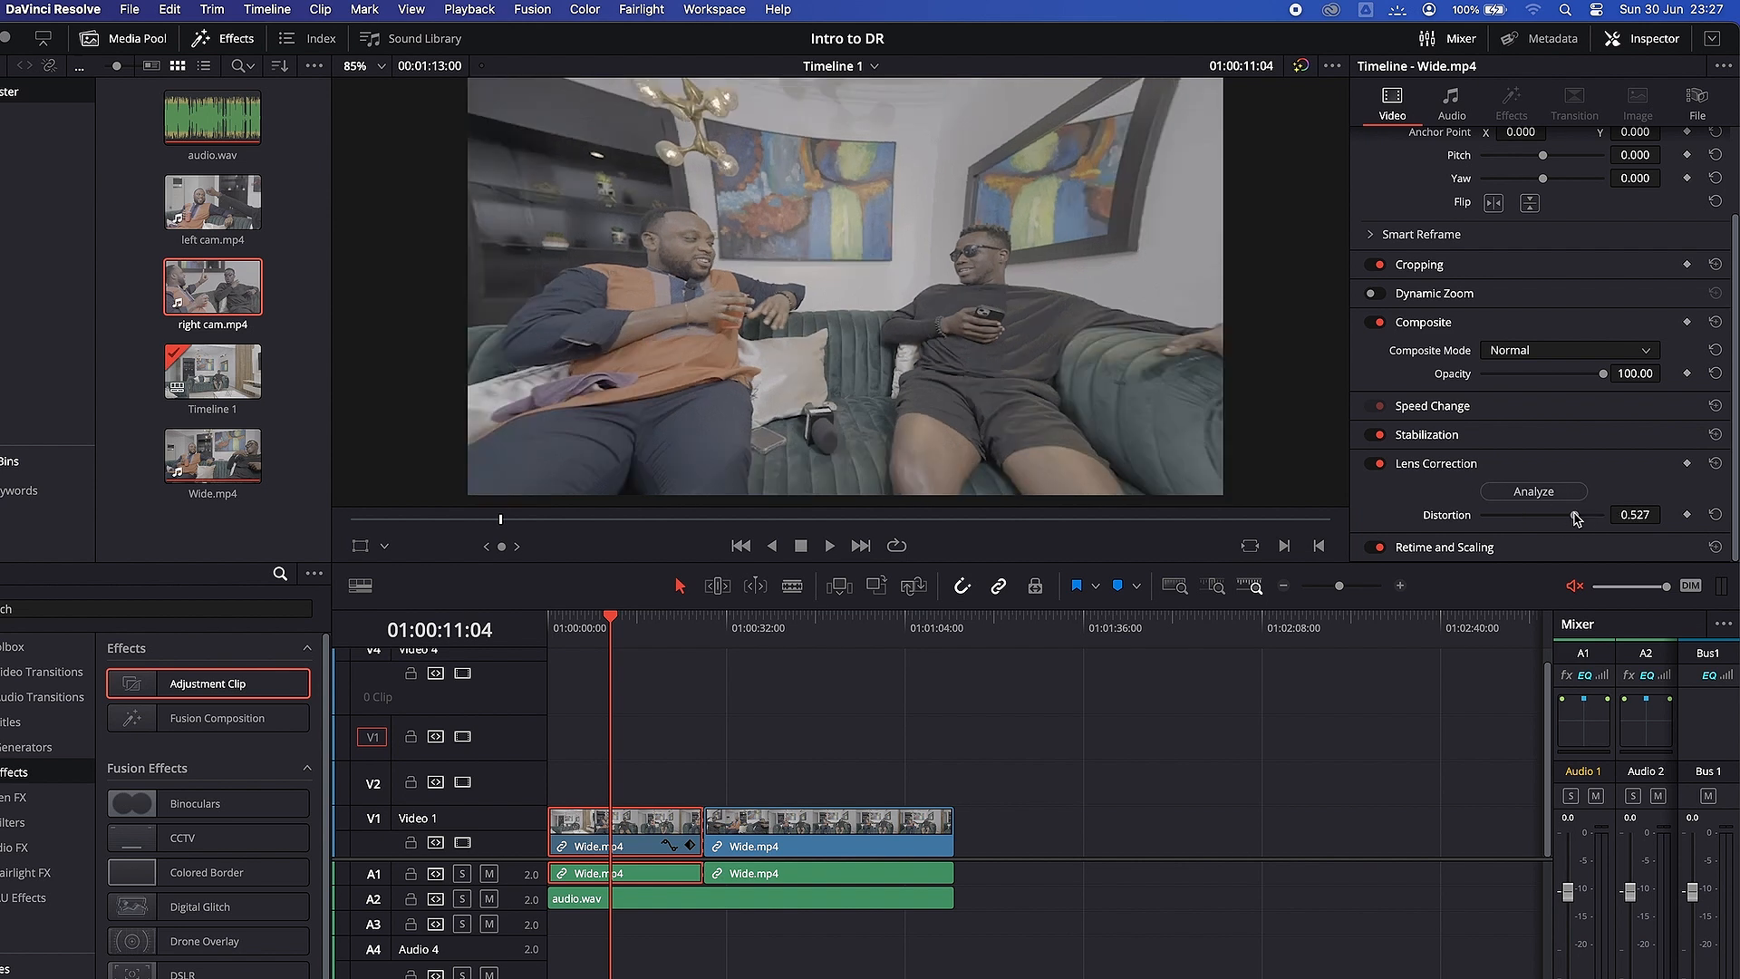
pyautogui.moveTo(1577, 515); pyautogui.dragTo(1519, 516)
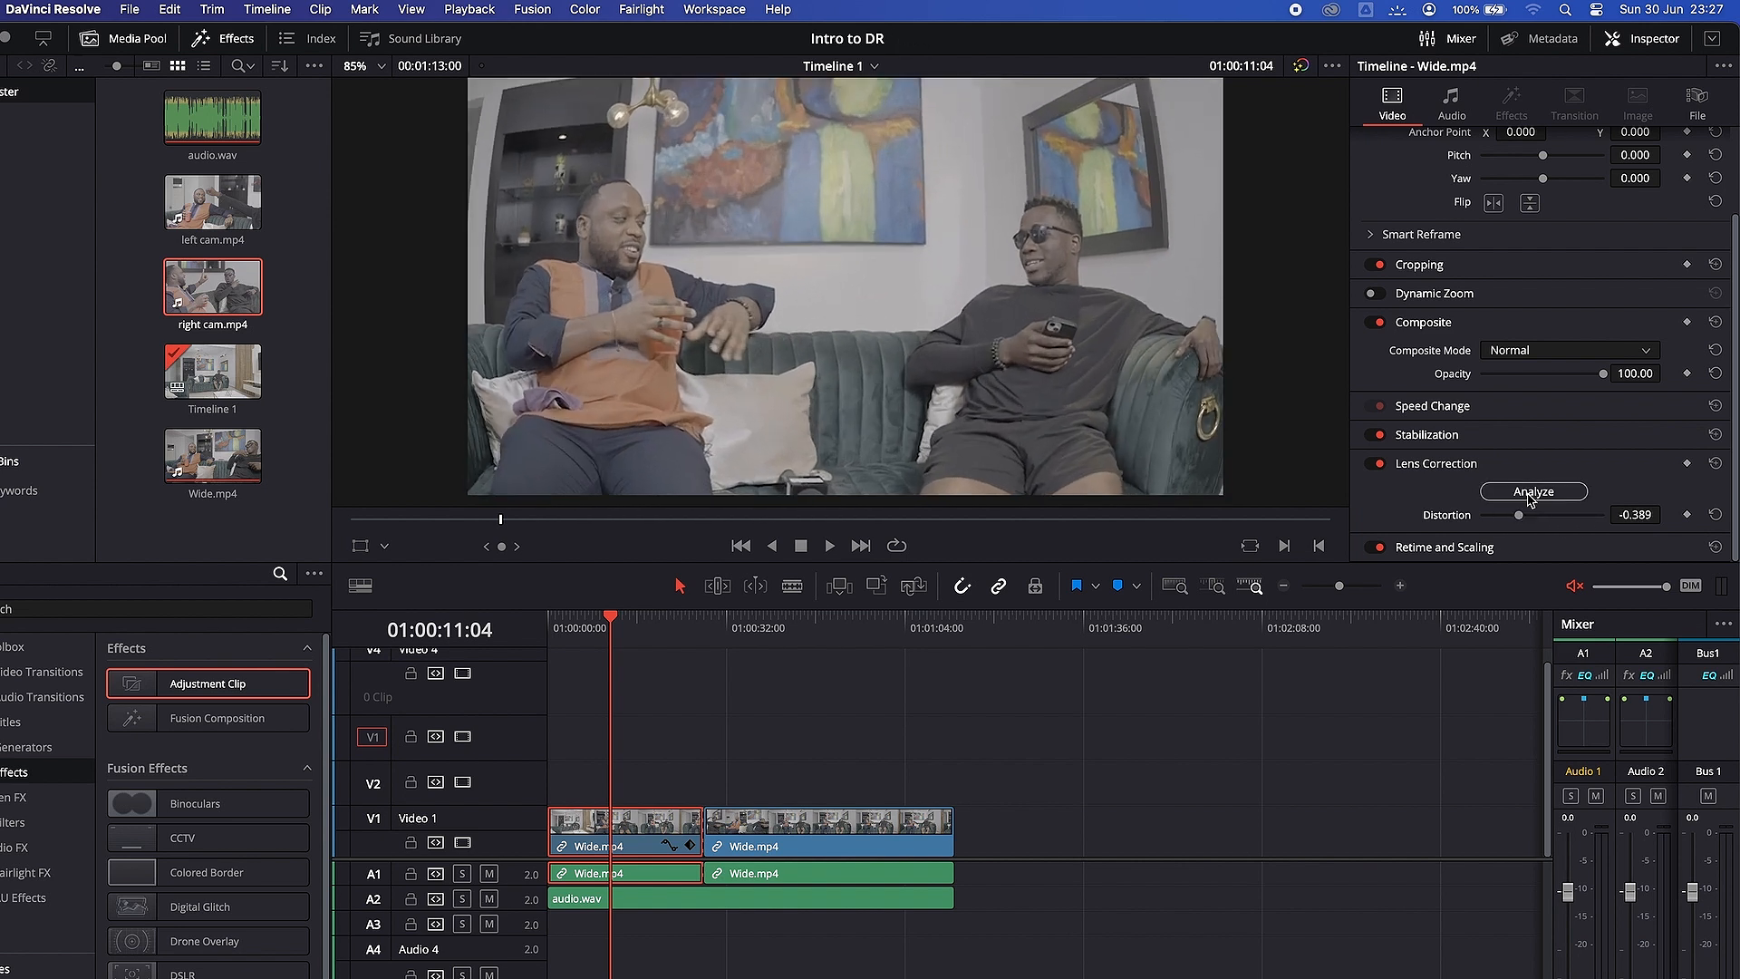
# - Analyze the first Wide.mp4 clip's lens distortion automatically, try a distortion of -0.603, and rerun the automatic analysis
pyautogui.click(1531, 495)
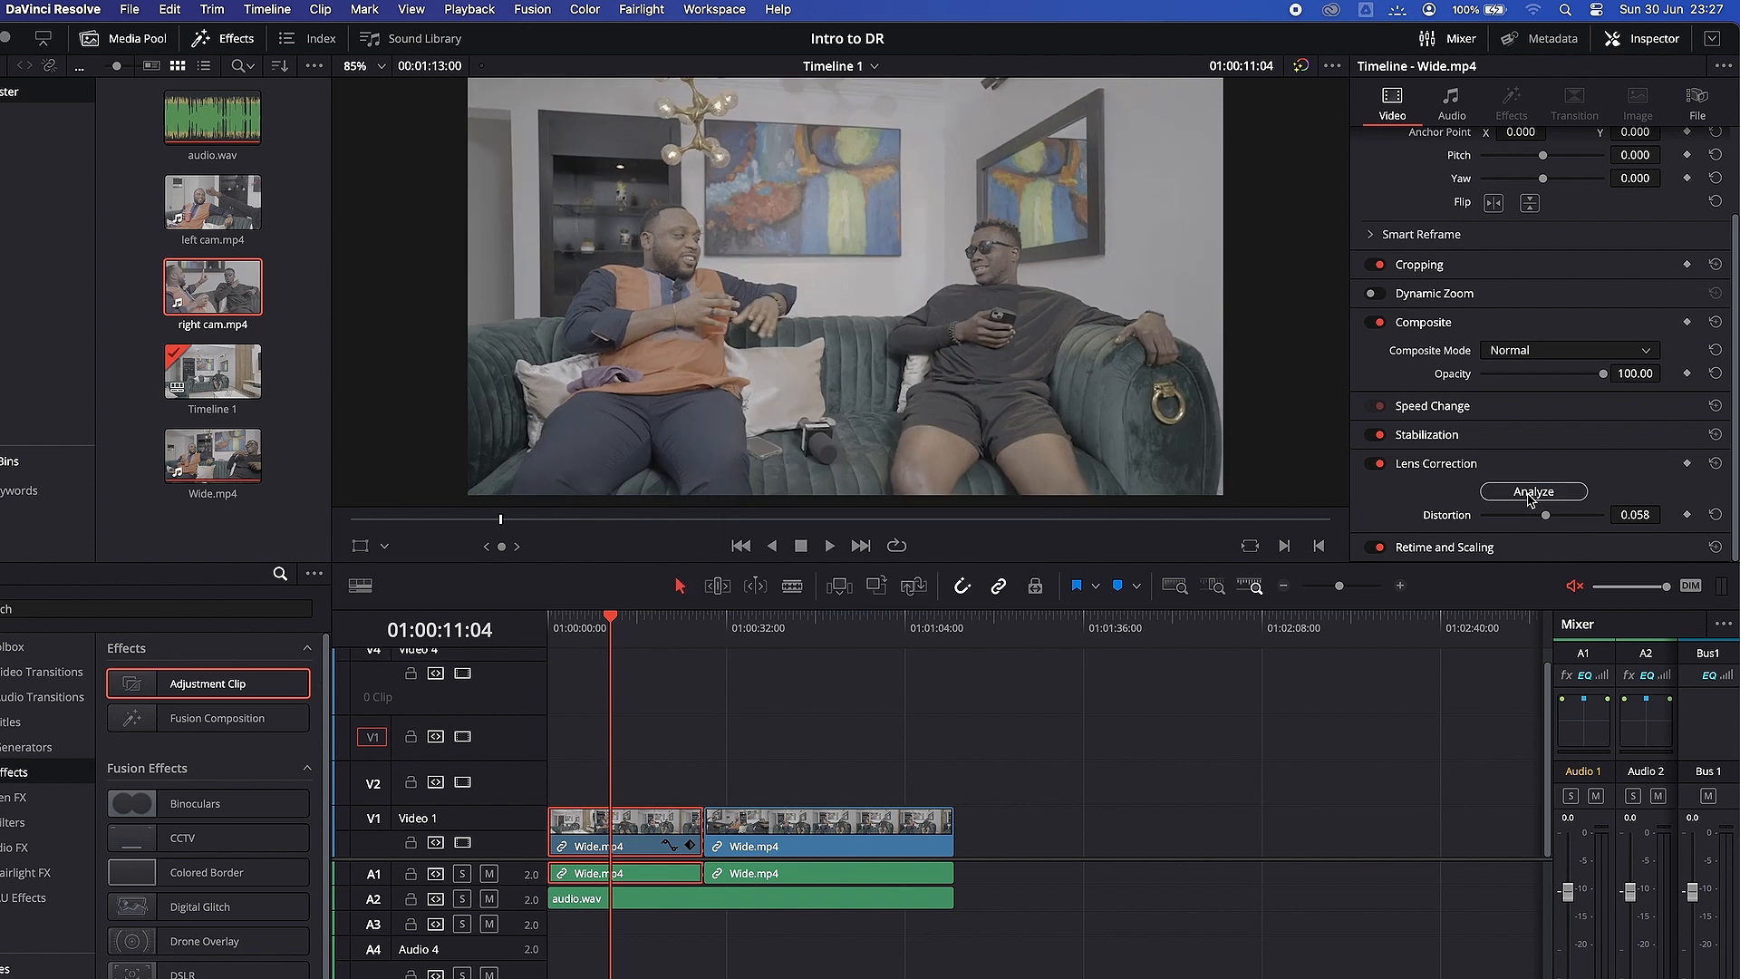
pyautogui.moveTo(1545, 515); pyautogui.dragTo(1508, 518)
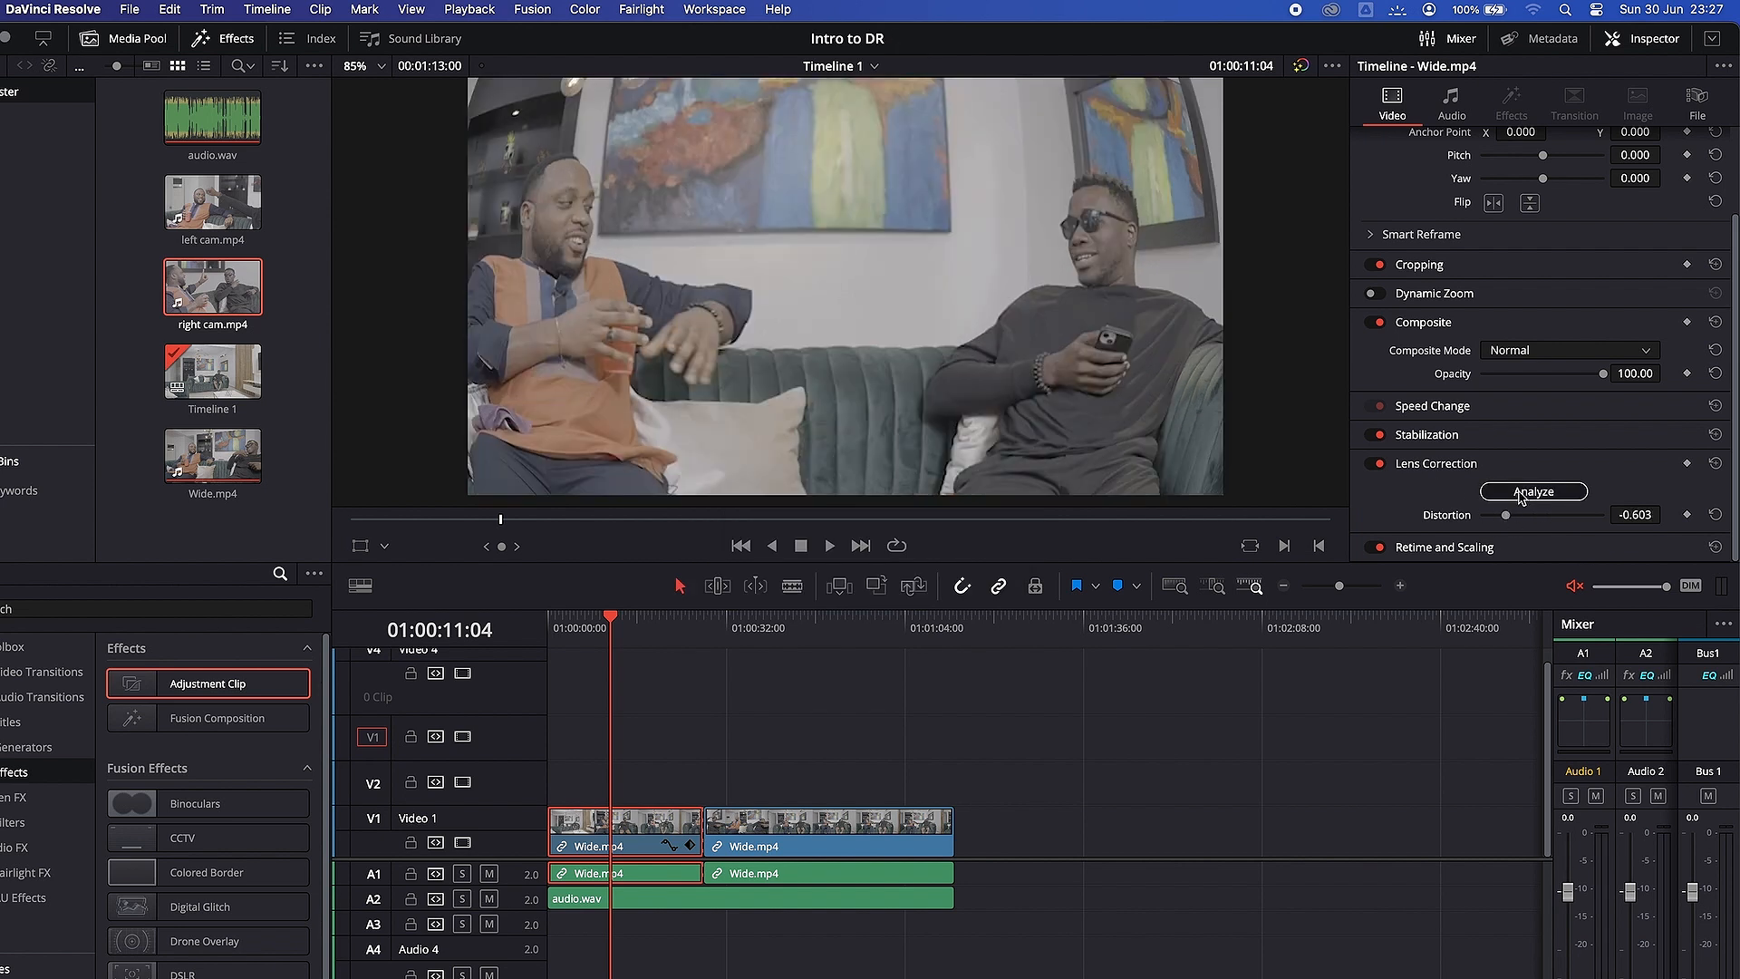
pyautogui.click(1521, 497)
pyautogui.scroll(2, 1456, 467)
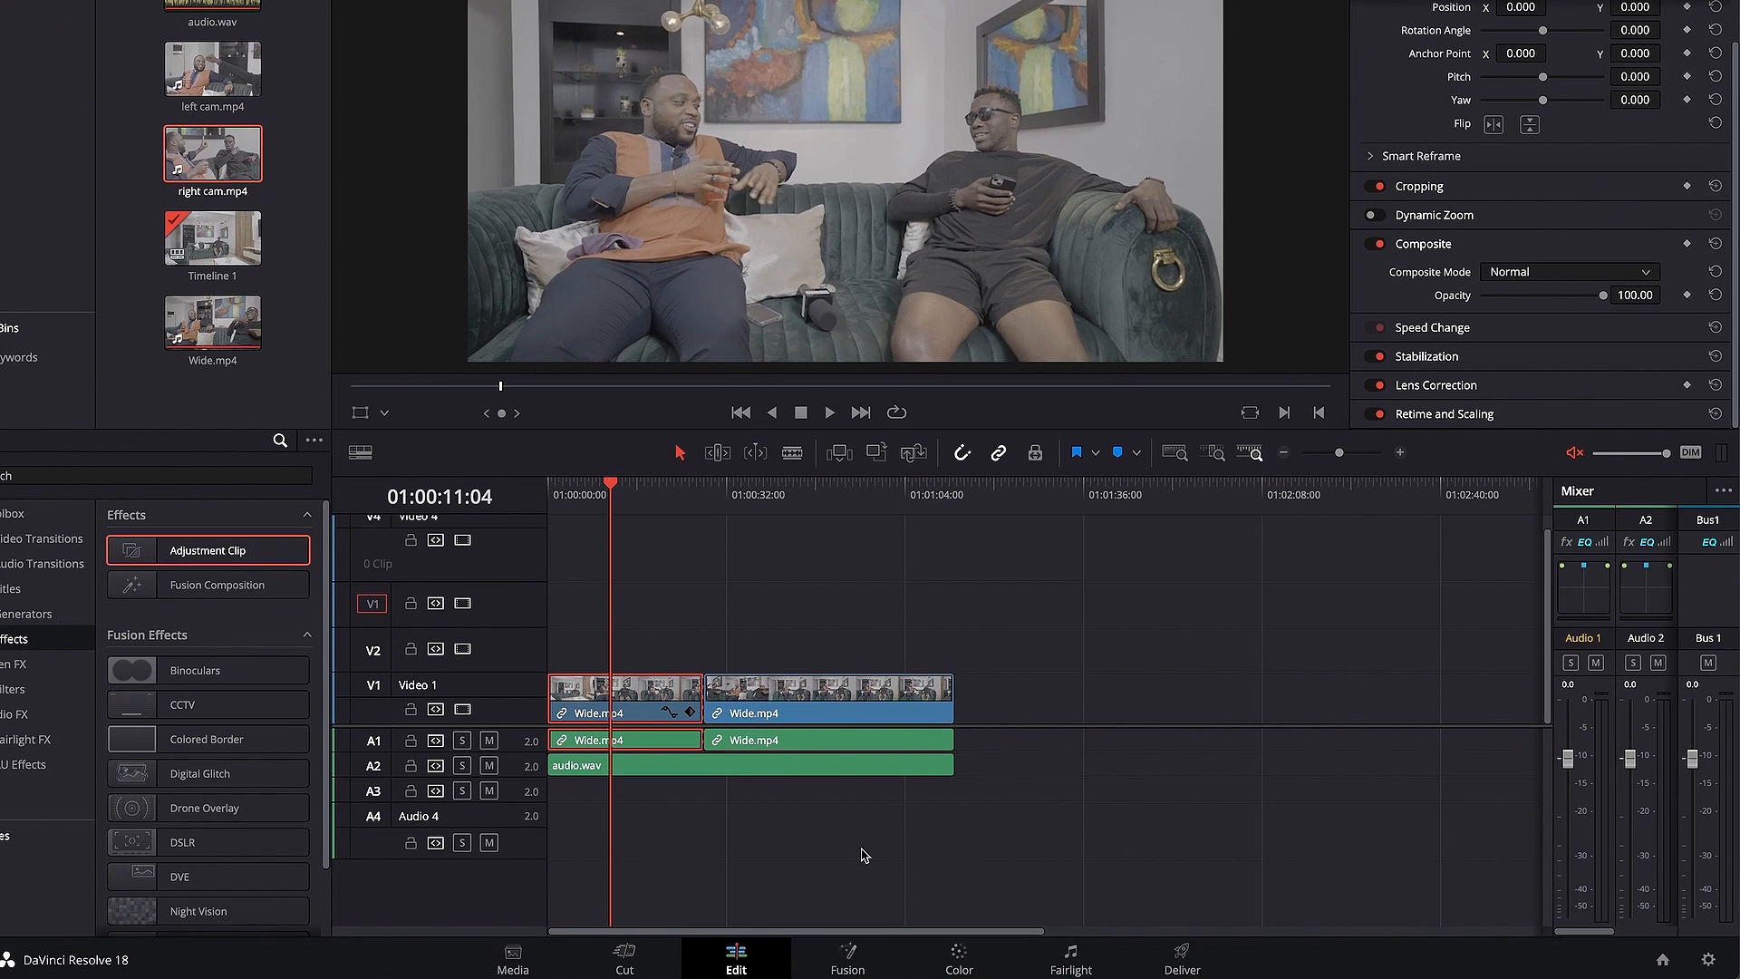
# - View the first clip on the Fusion page, and switch to the Color page with the playhead at 01:00:14:09
pyautogui.click(849, 945)
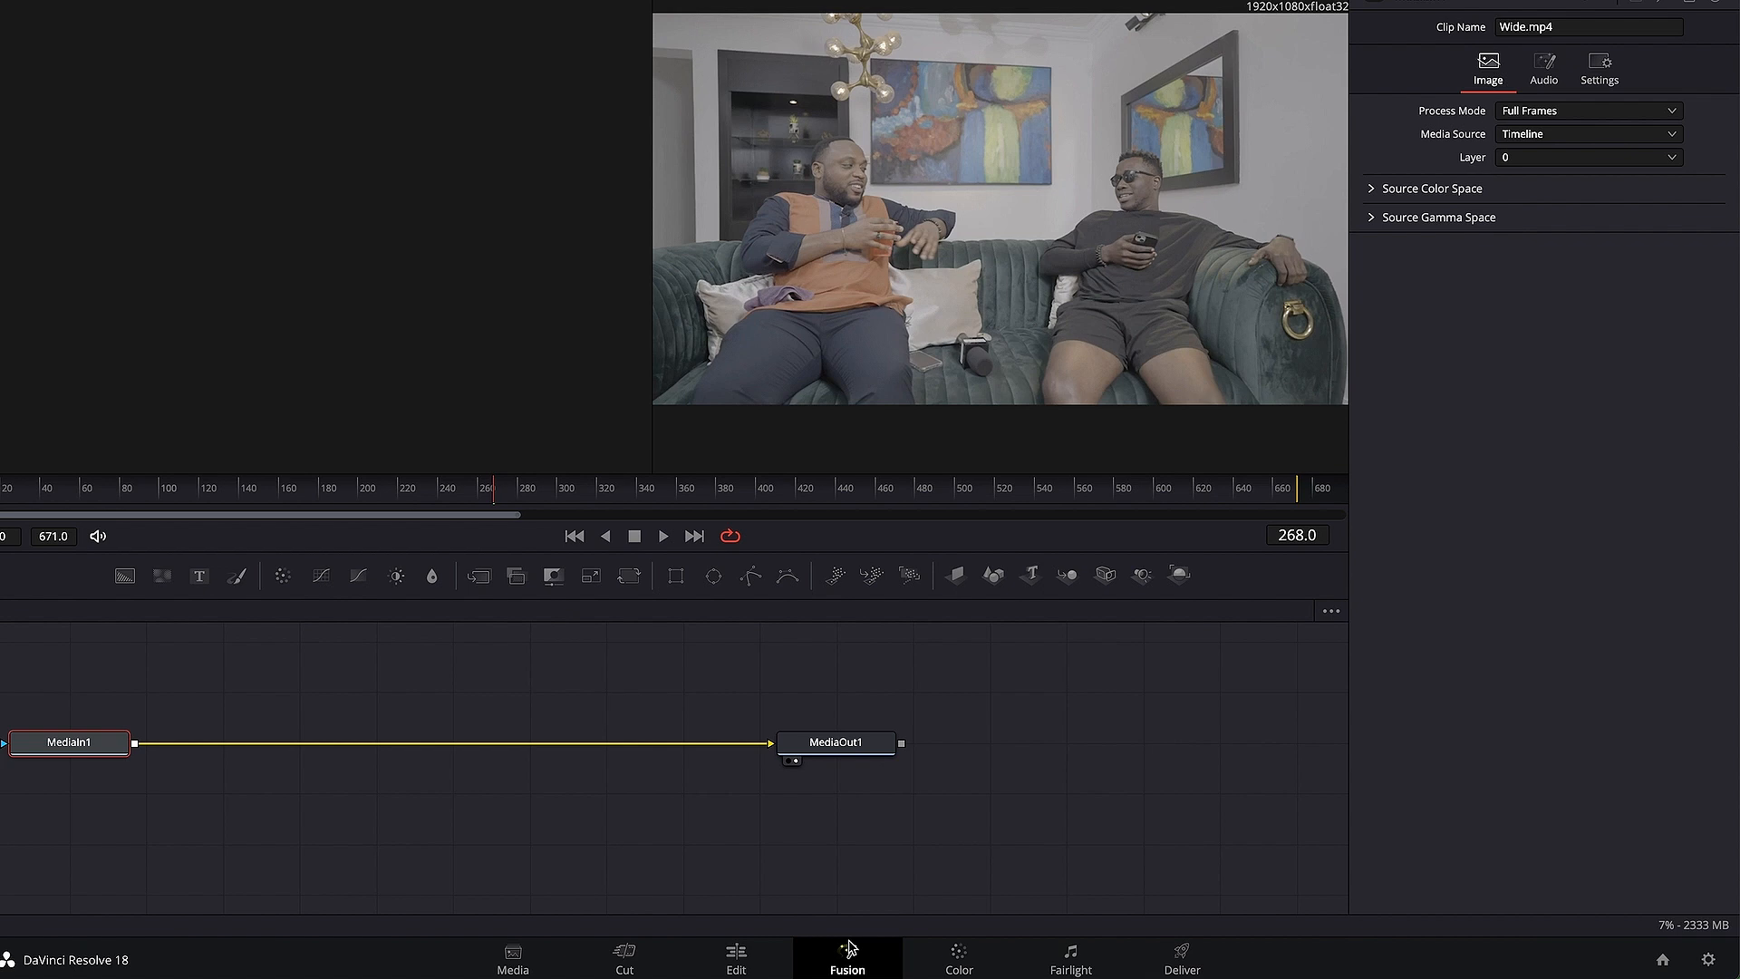
pyautogui.click(955, 958)
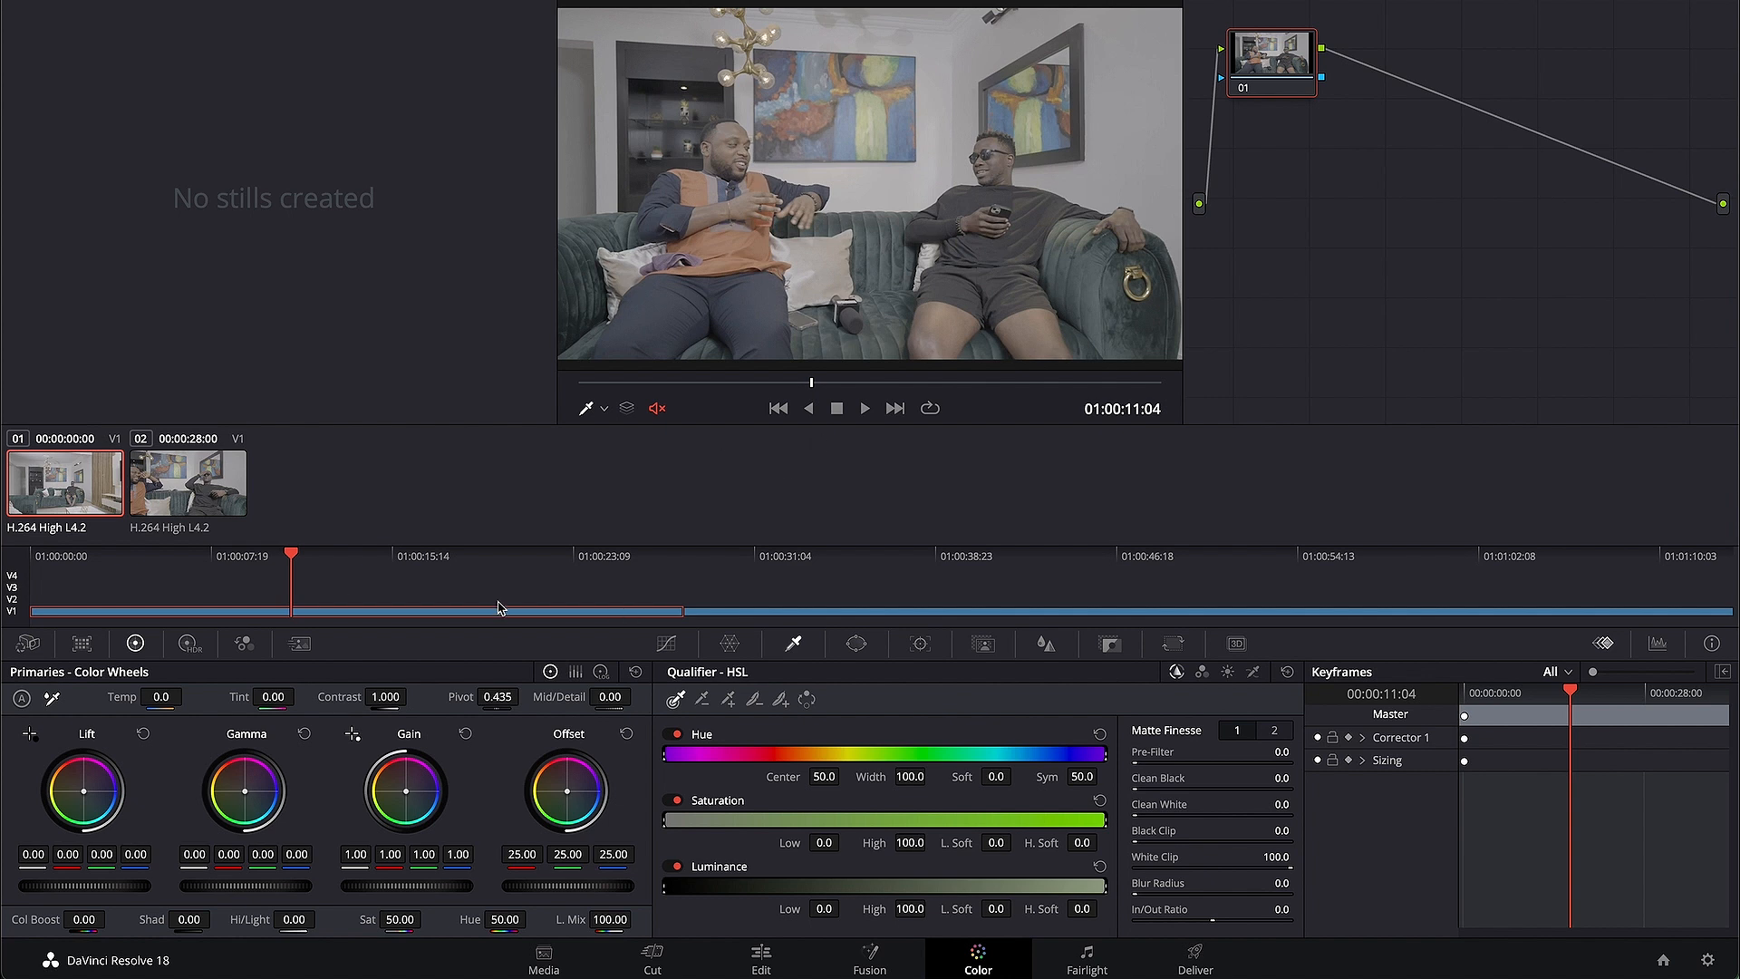
pyautogui.click(366, 567)
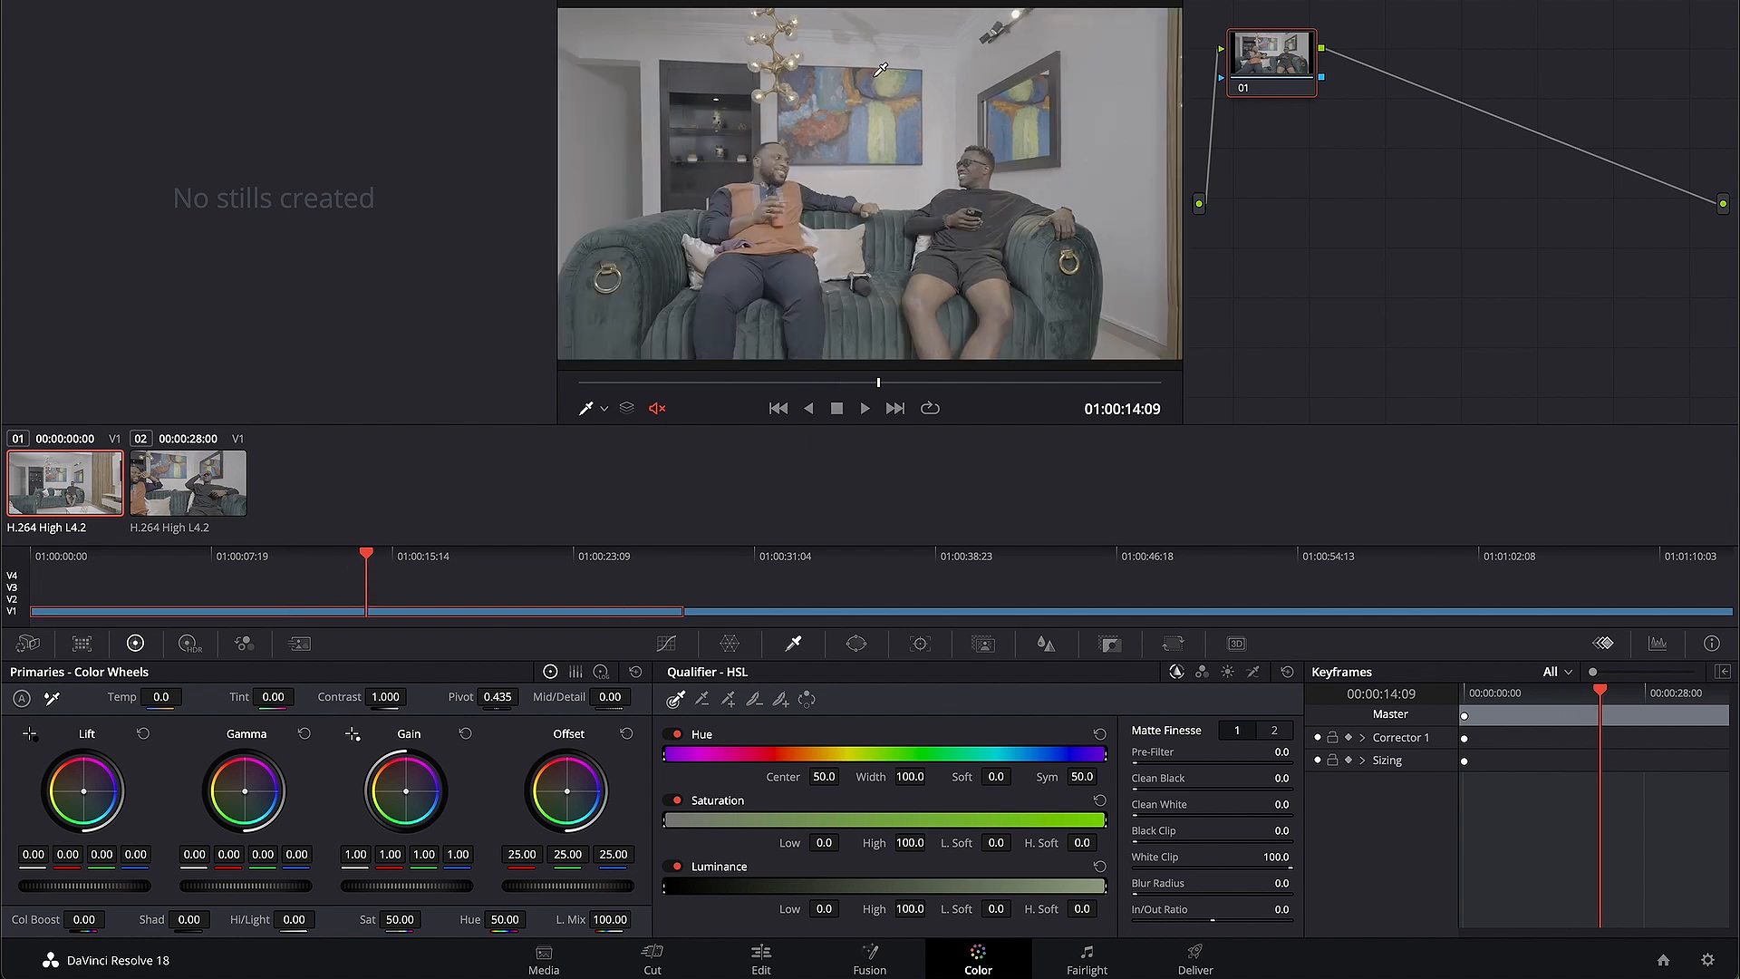
# - Widen the Color page viewer by narrowing the stills gallery, and enlarge the frame to fill the viewer
pyautogui.scroll(-2, 828, 61)
pyautogui.scroll(-1, 791, 133)
pyautogui.scroll(1, 791, 133)
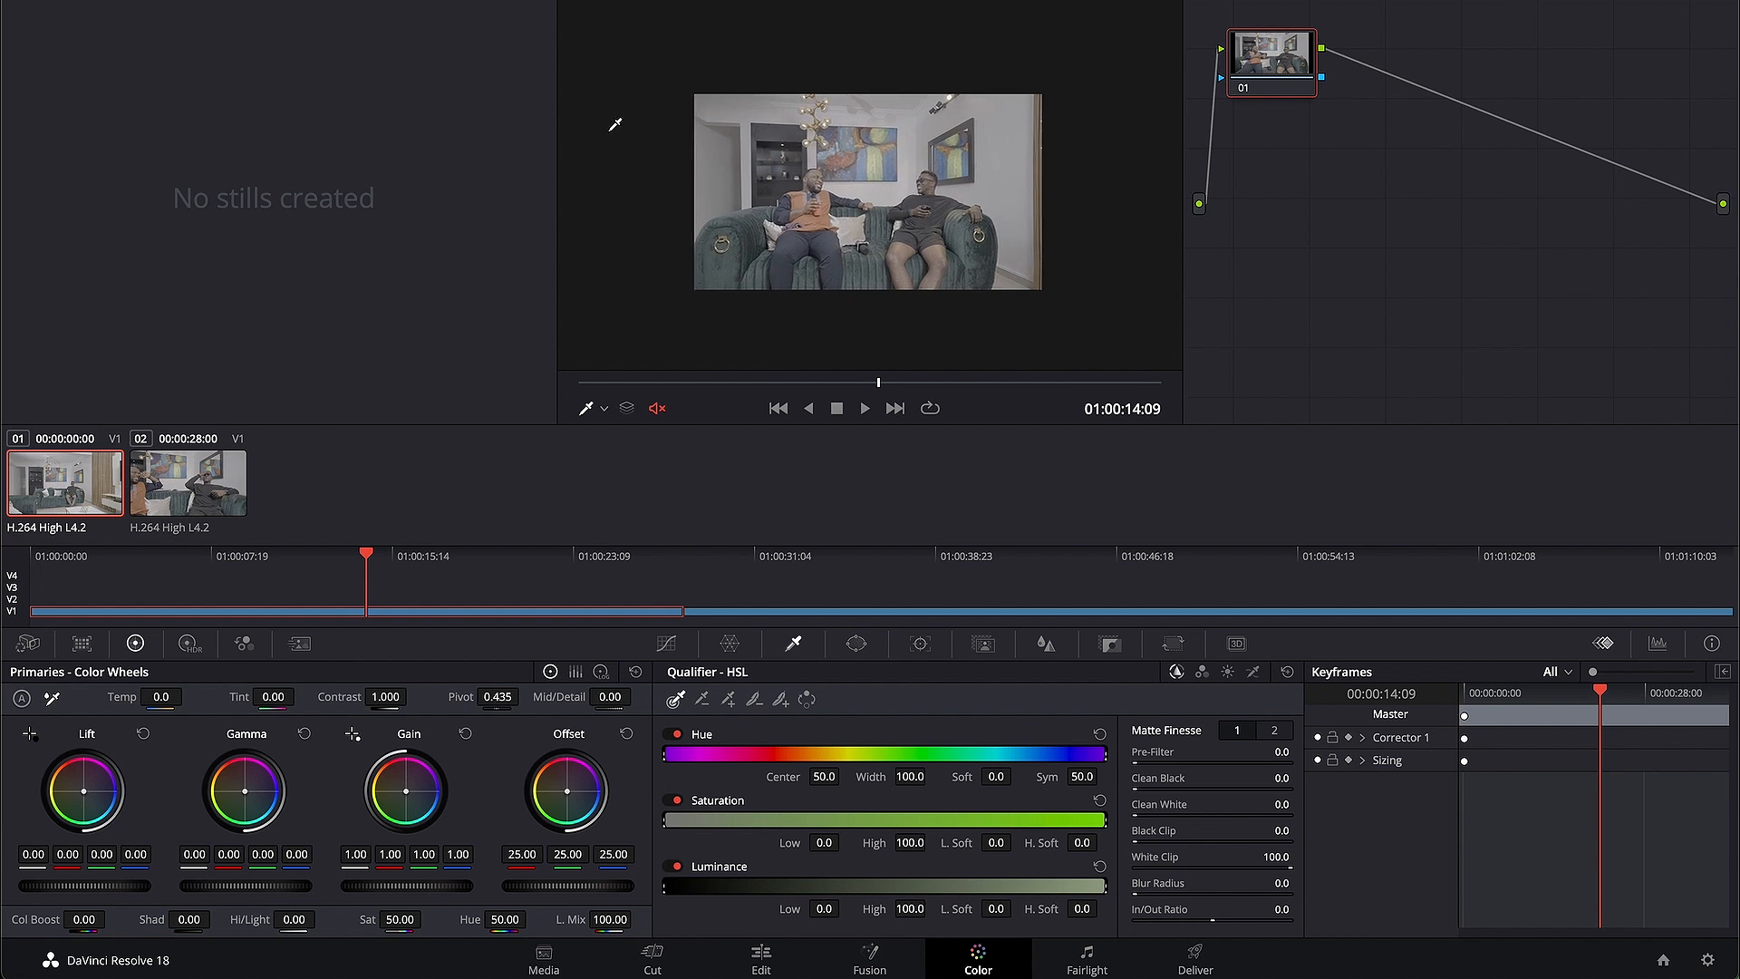
pyautogui.click(557, 133)
pyautogui.moveTo(557, 133); pyautogui.dragTo(357, 233)
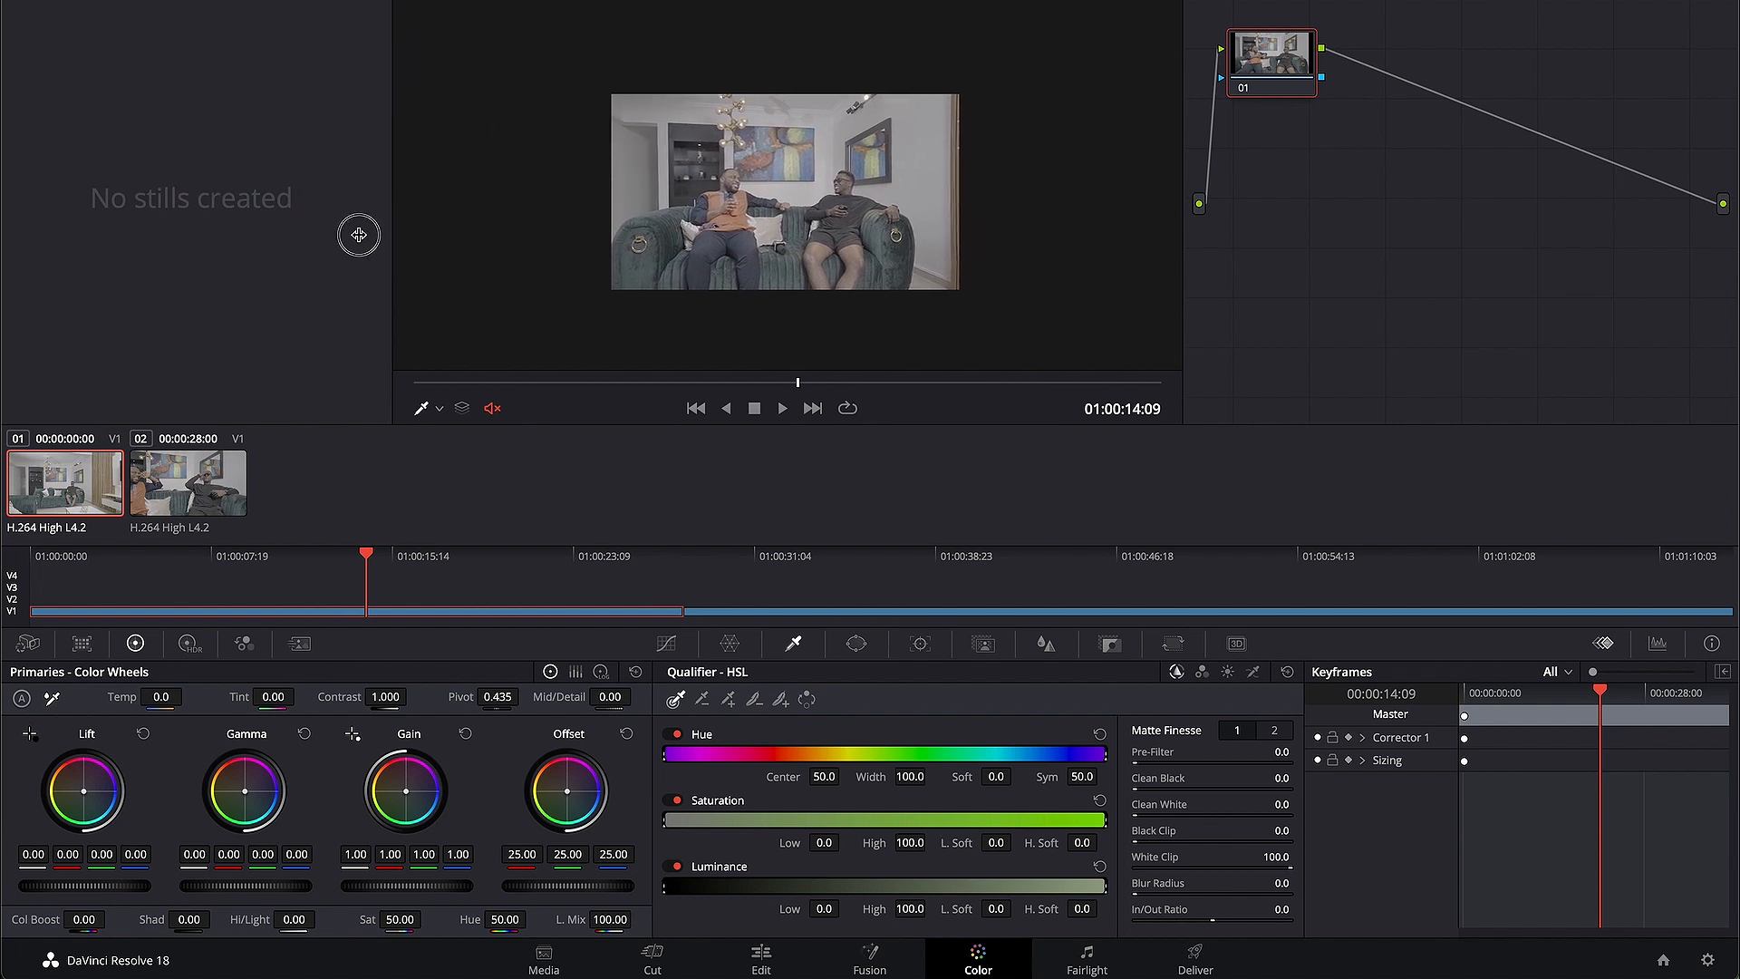
pyautogui.scroll(2, 744, 164)
pyautogui.rightClick(744, 168)
pyautogui.click(433, 119)
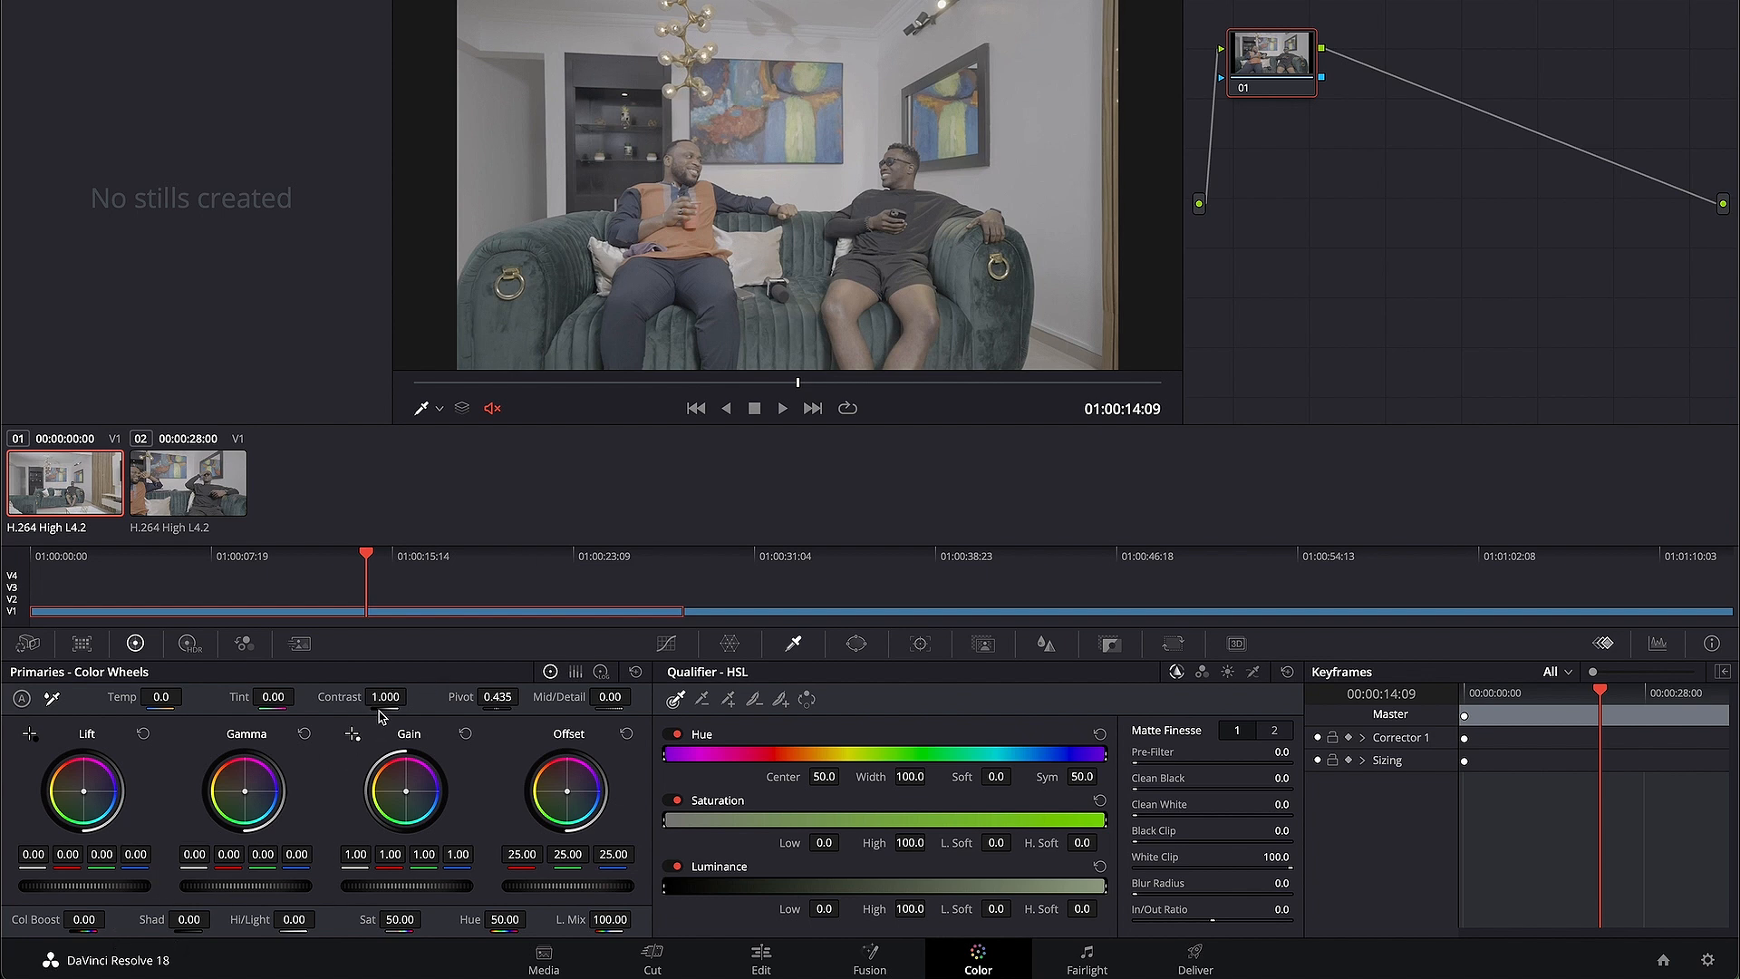
# - Add a corrector node, connect it between node 01 and the output, and place it directly below node 01
pyautogui.moveTo(1255, 68); pyautogui.dragTo(1250, 68)
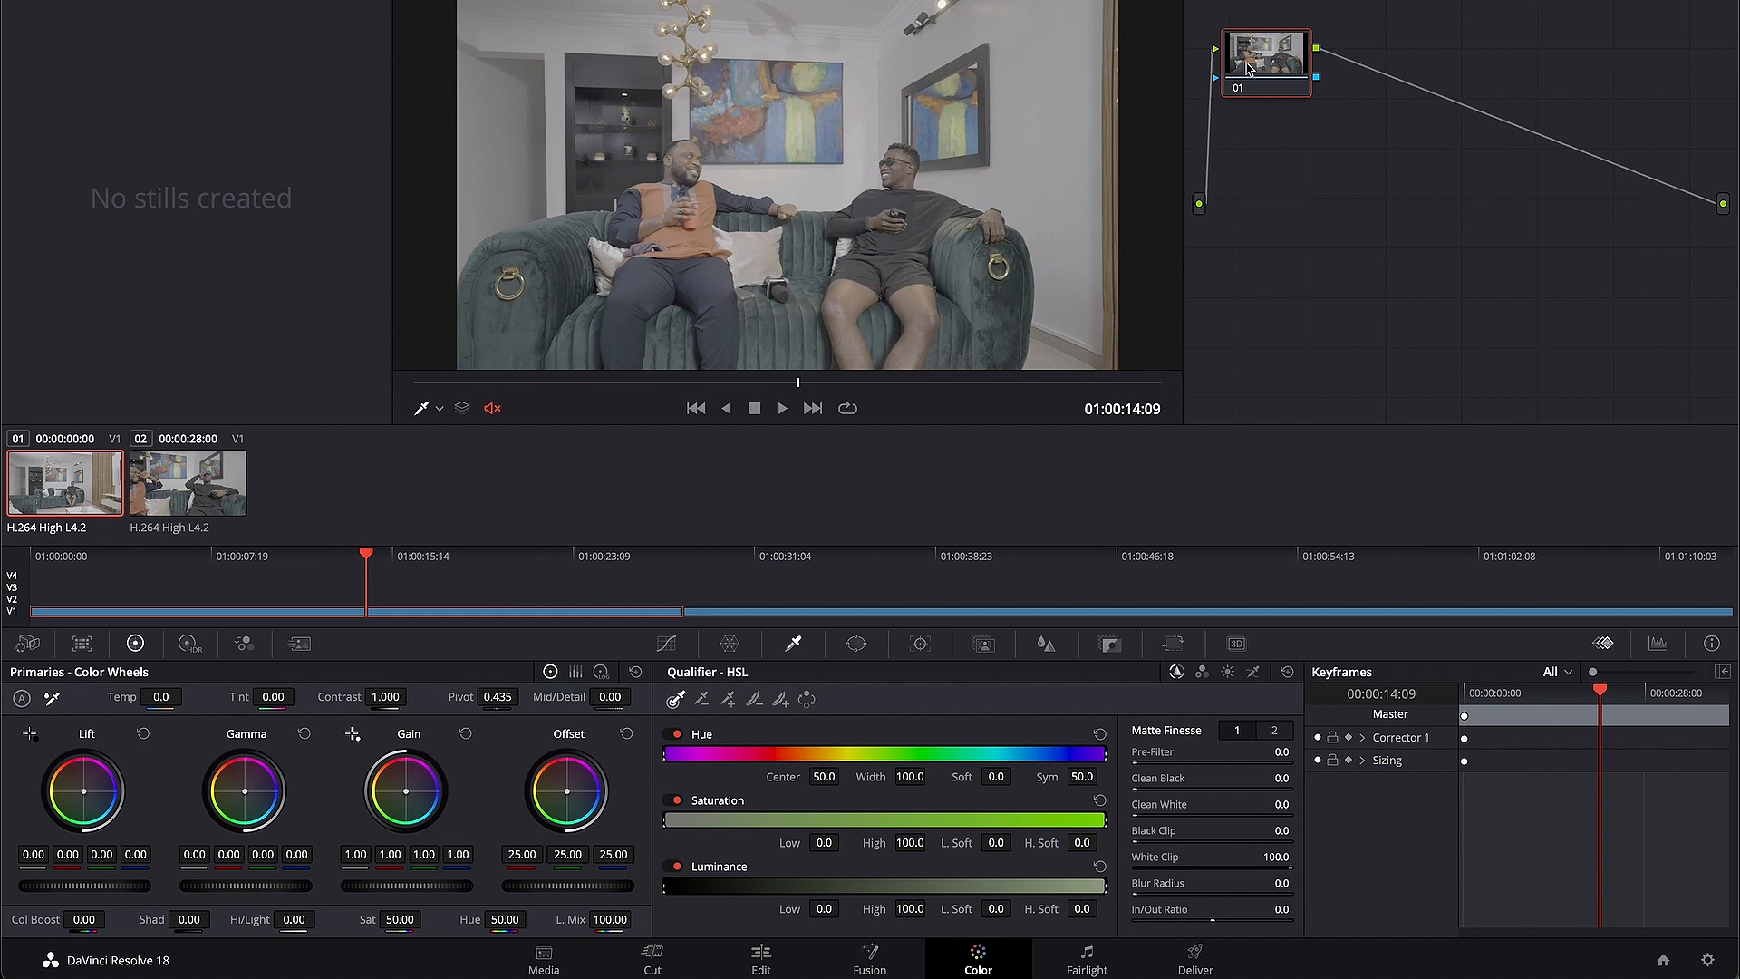
pyautogui.rightClick(1325, 149)
pyautogui.moveTo(1384, 175)
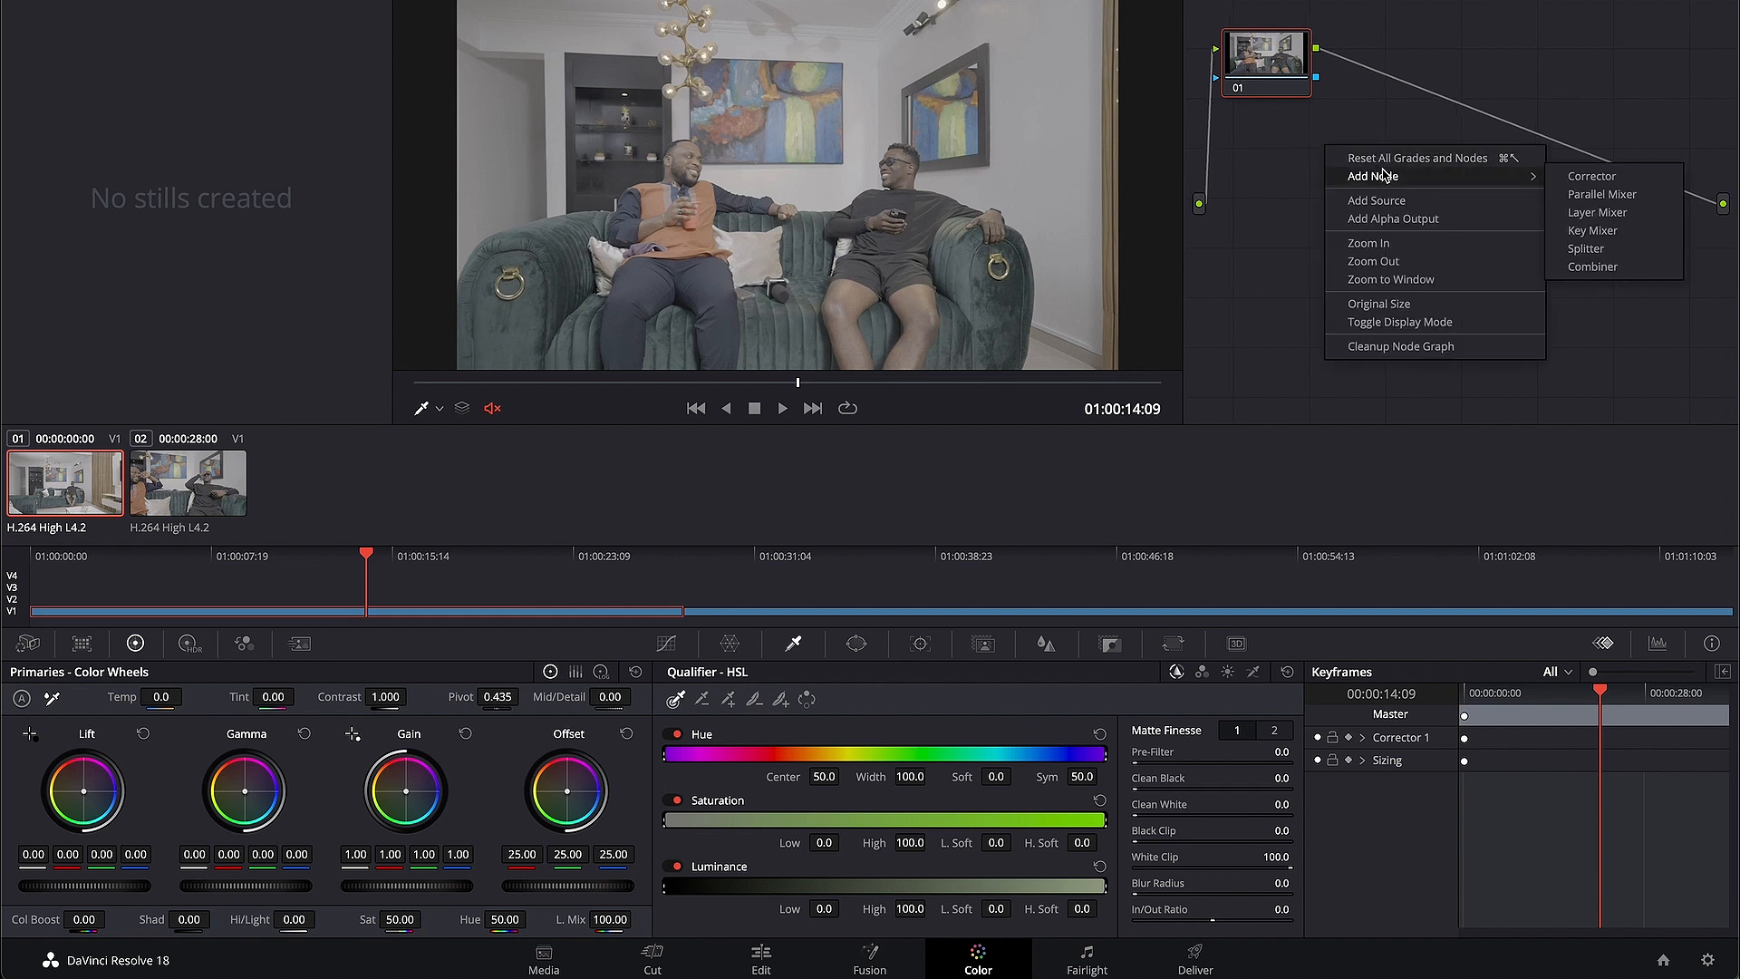
pyautogui.click(1575, 177)
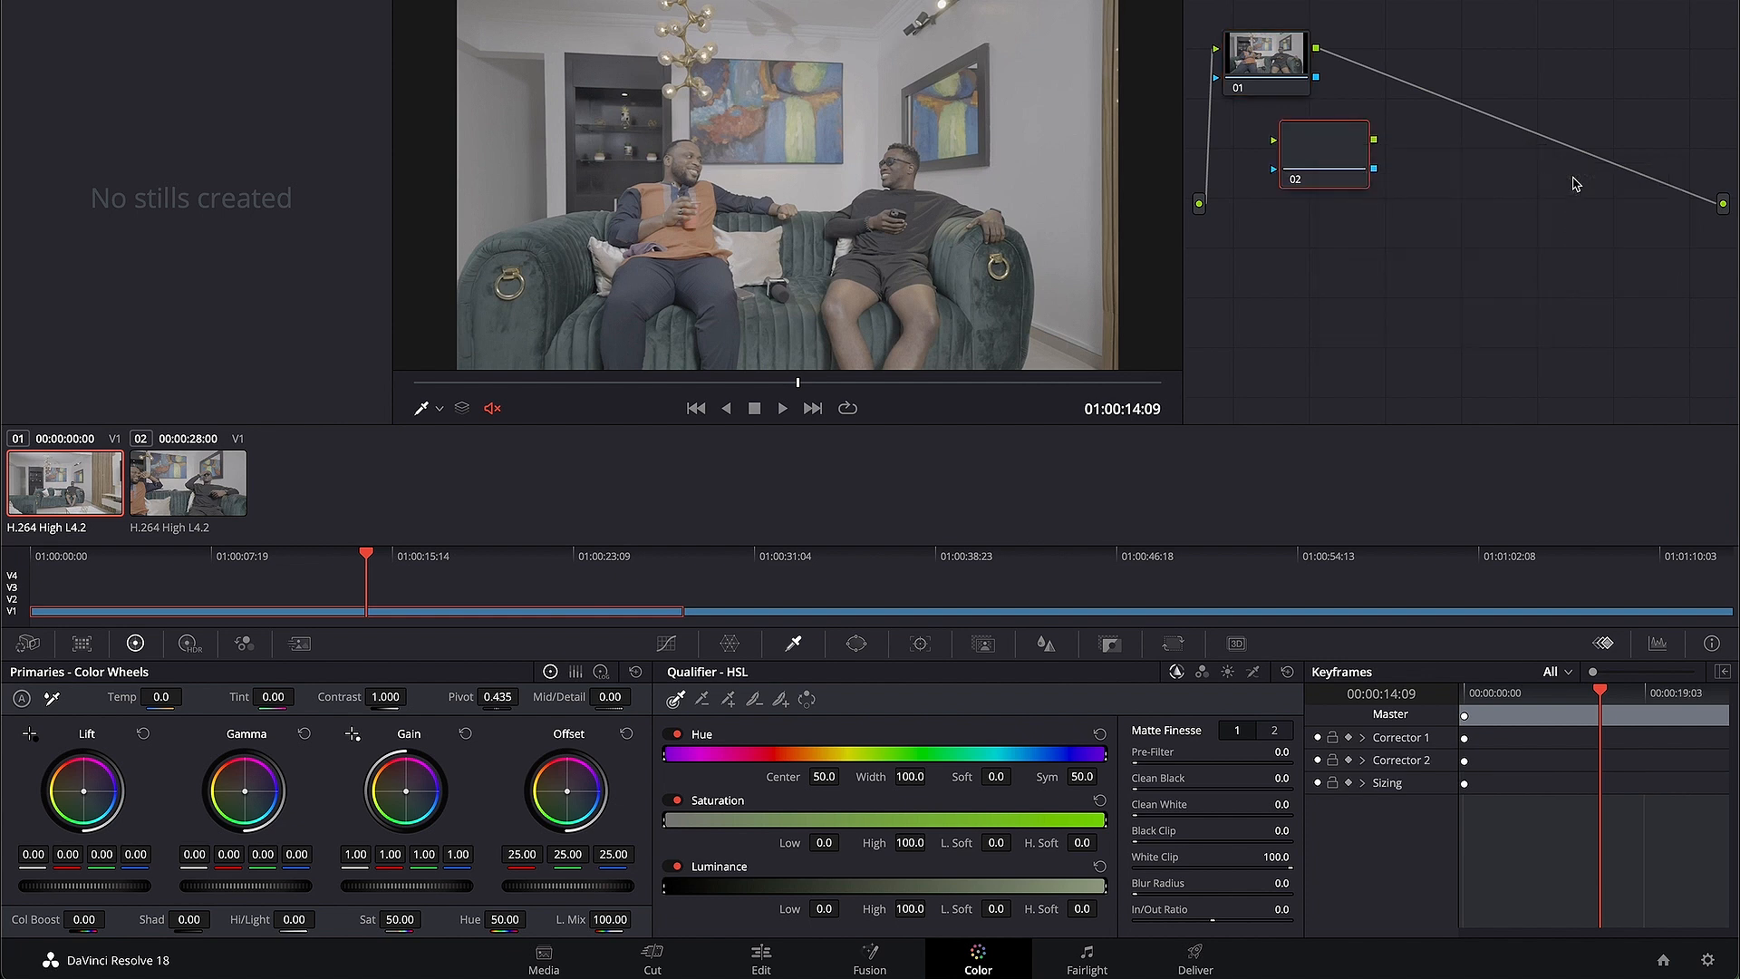
pyautogui.moveTo(1305, 157)
pyautogui.mouseDown()
pyautogui.moveTo(1391, 57)
pyautogui.moveTo(1302, 163)
pyautogui.mouseUp()
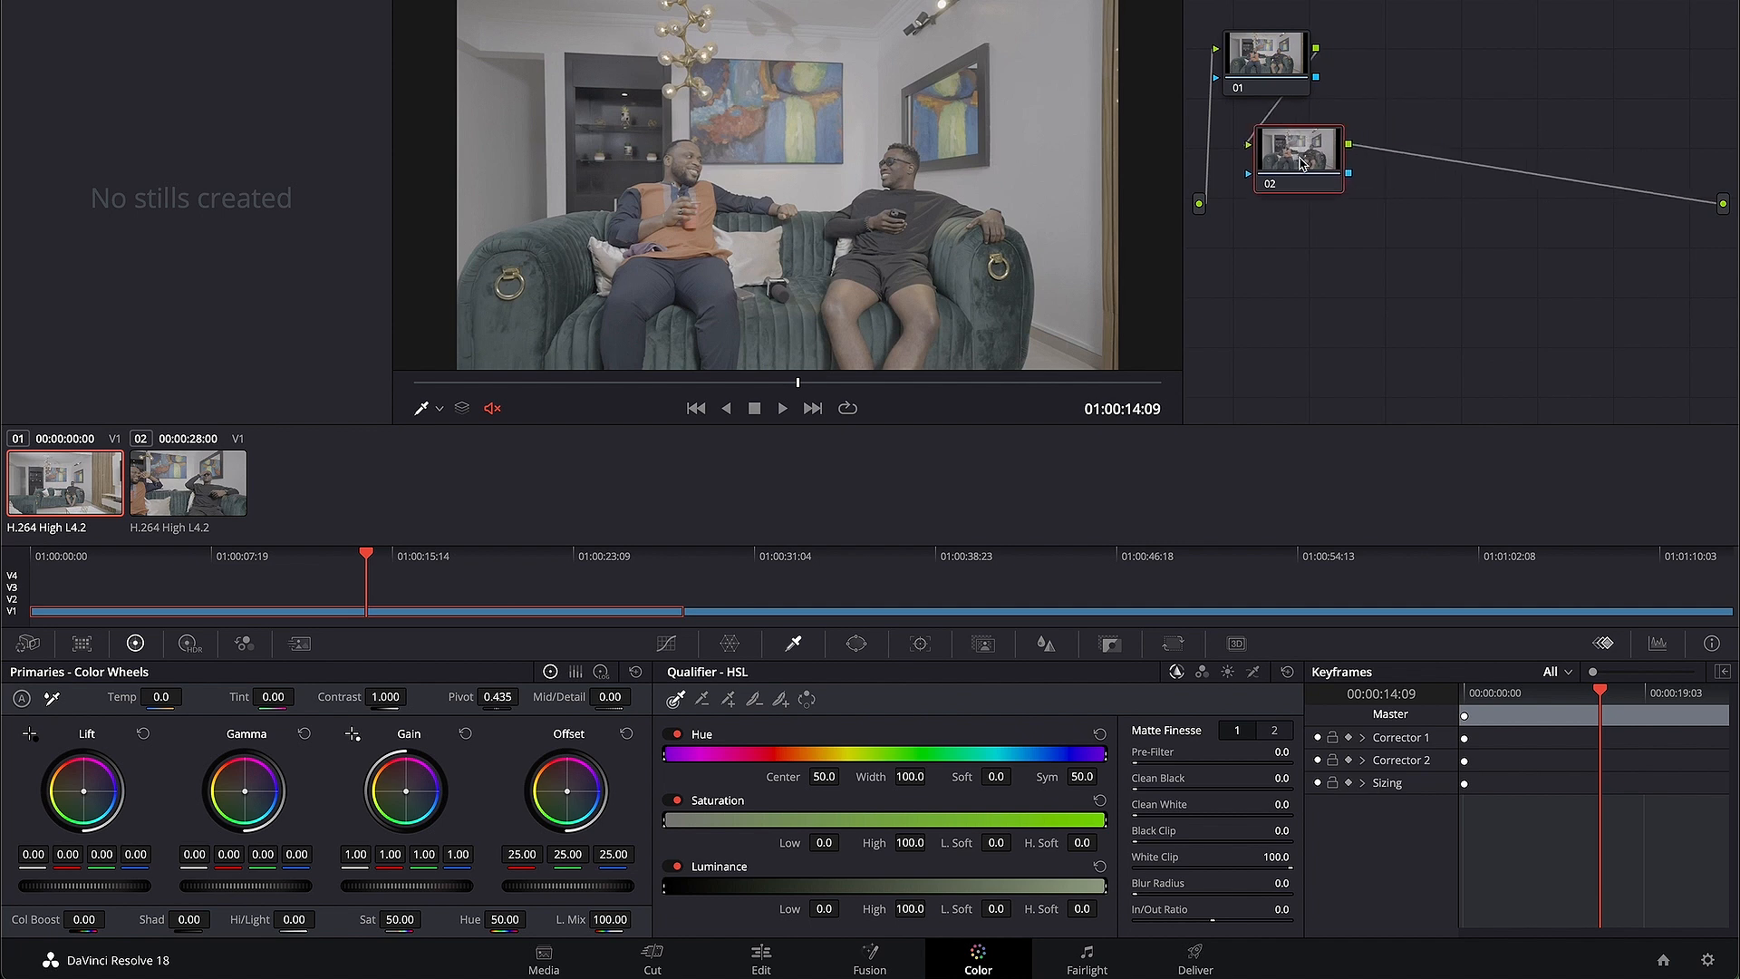
pyautogui.moveTo(1302, 163); pyautogui.dragTo(1267, 167)
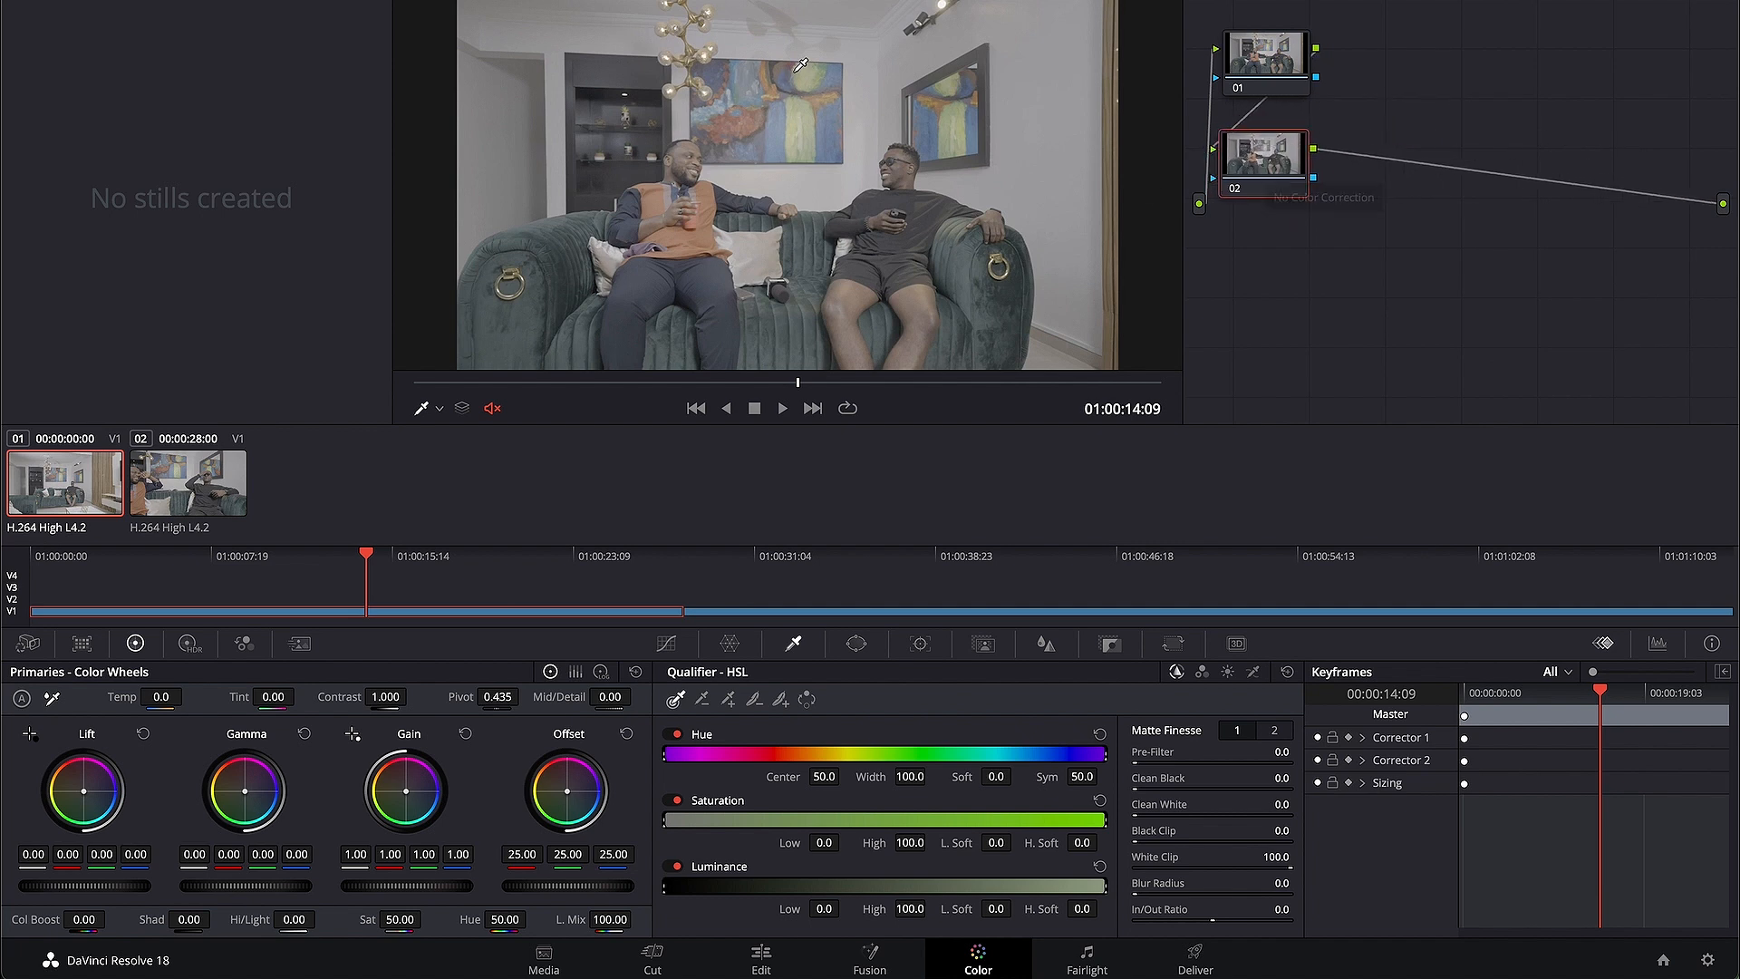
# - Grade node 02 with contrast 1.518, highlights -8.50, shadows -16.50 and temperature 280
pyautogui.moveTo(381, 703)
pyautogui.mouseDown()
pyautogui.moveTo(641, 673)
pyautogui.moveTo(376, 707)
pyautogui.mouseUp()
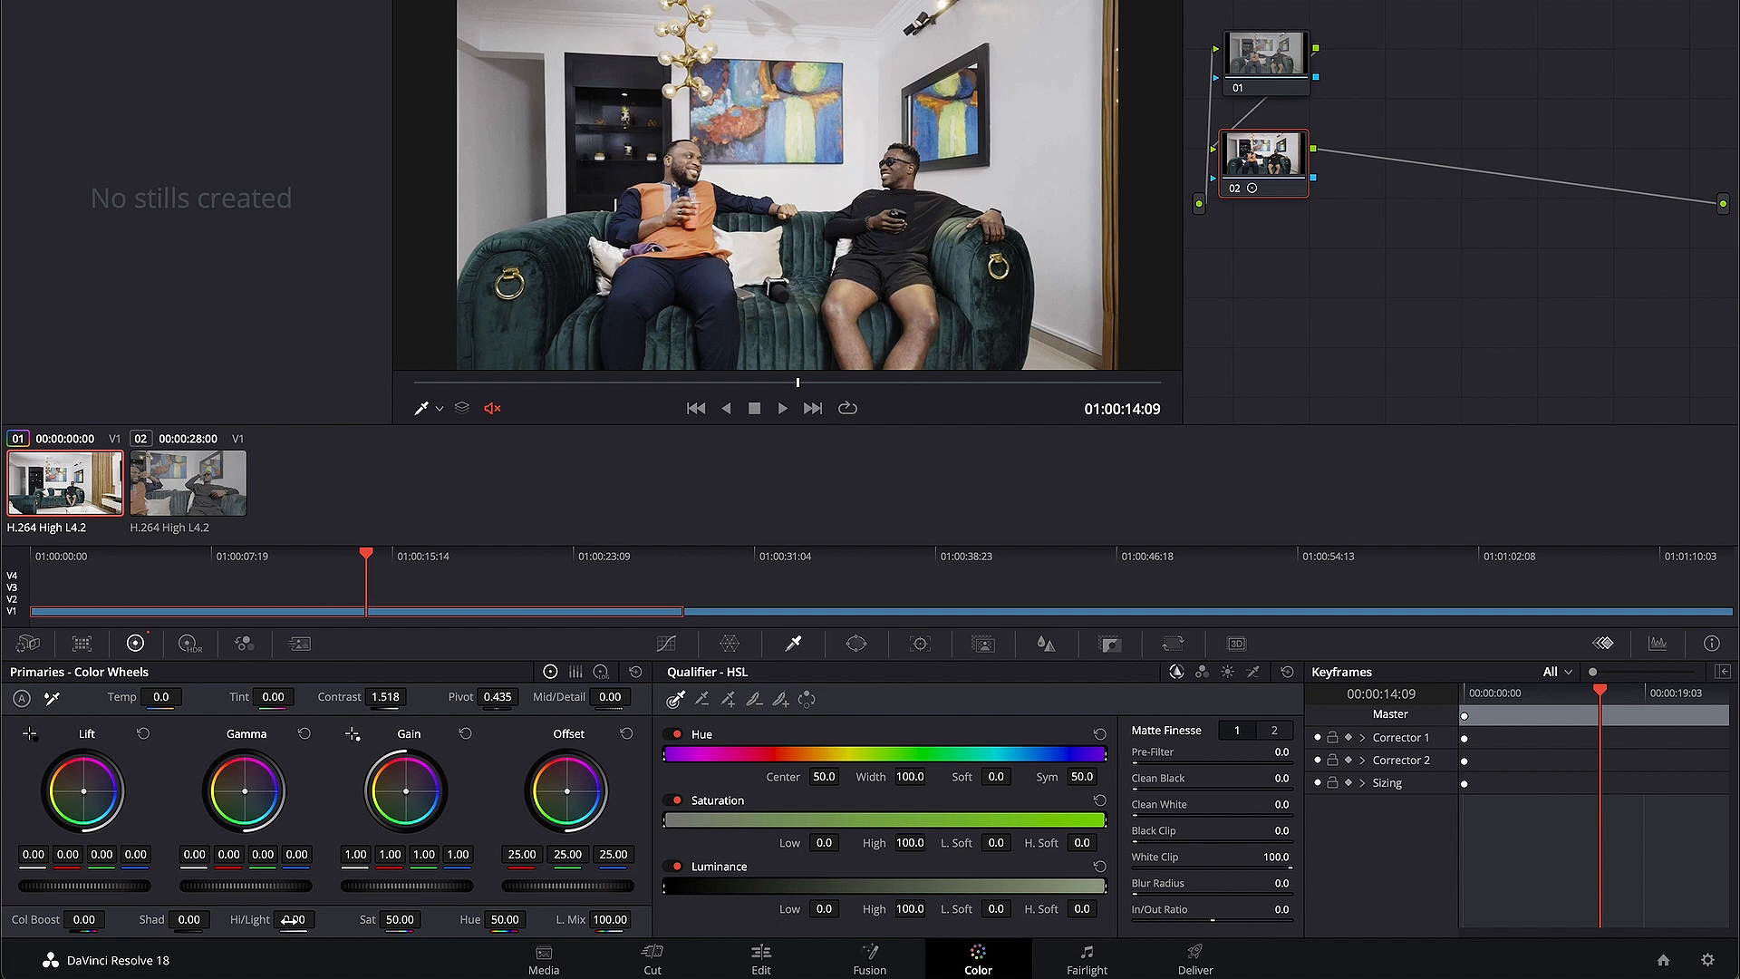
pyautogui.moveTo(292, 919); pyautogui.dragTo(197, 922)
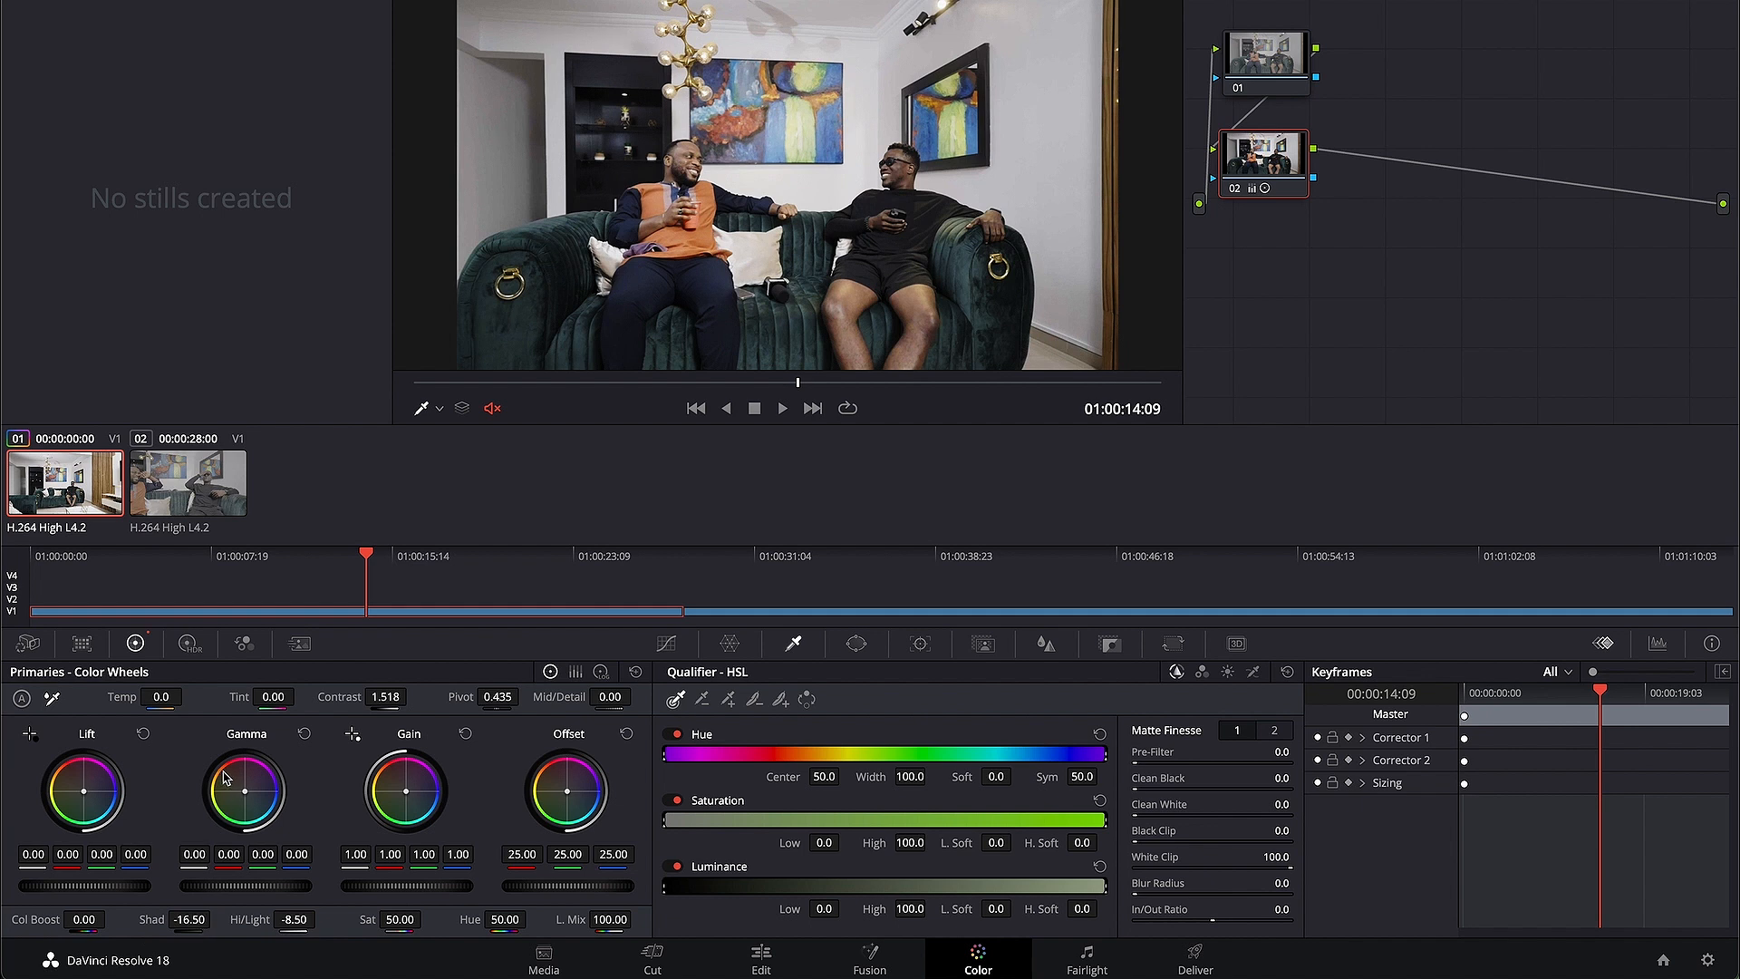
pyautogui.moveTo(160, 702)
pyautogui.mouseDown()
pyautogui.moveTo(198, 702)
pyautogui.moveTo(52, 696)
pyautogui.moveTo(159, 701)
pyautogui.mouseUp()
# - Compare the graded first clip with the ungraded second clip by switching between them
pyautogui.click(176, 481)
pyautogui.click(86, 495)
pyautogui.click(190, 482)
pyautogui.click(86, 467)
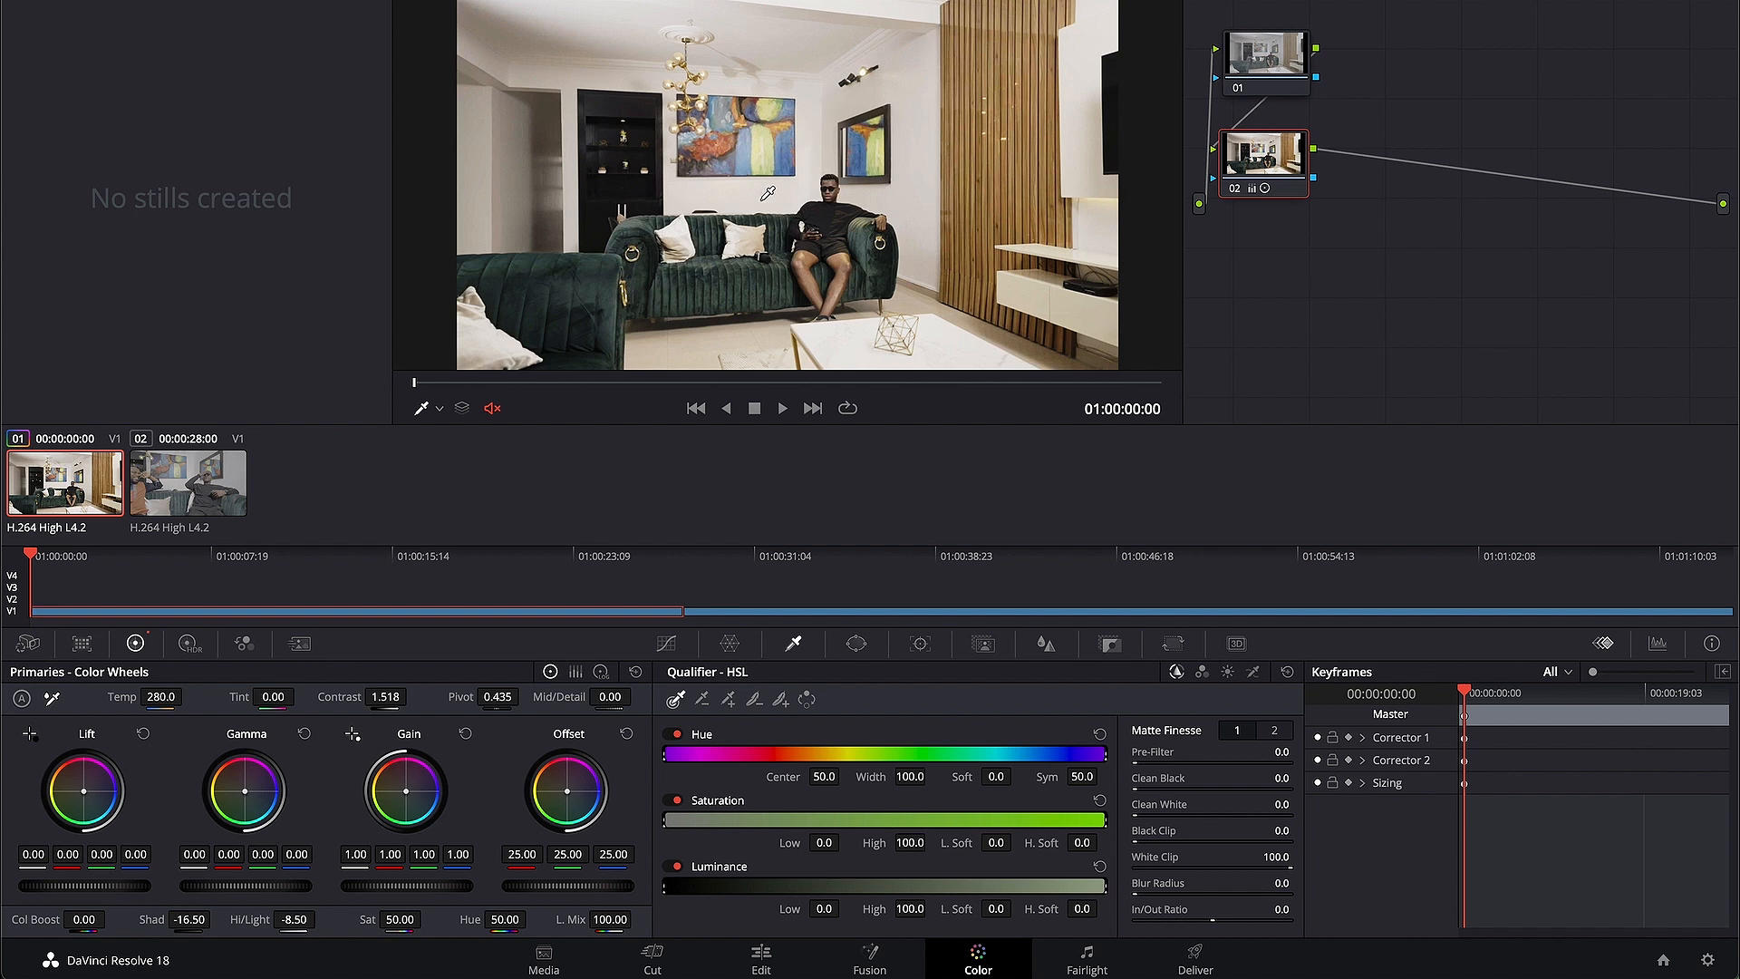
pyautogui.scroll(-1, 773, 182)
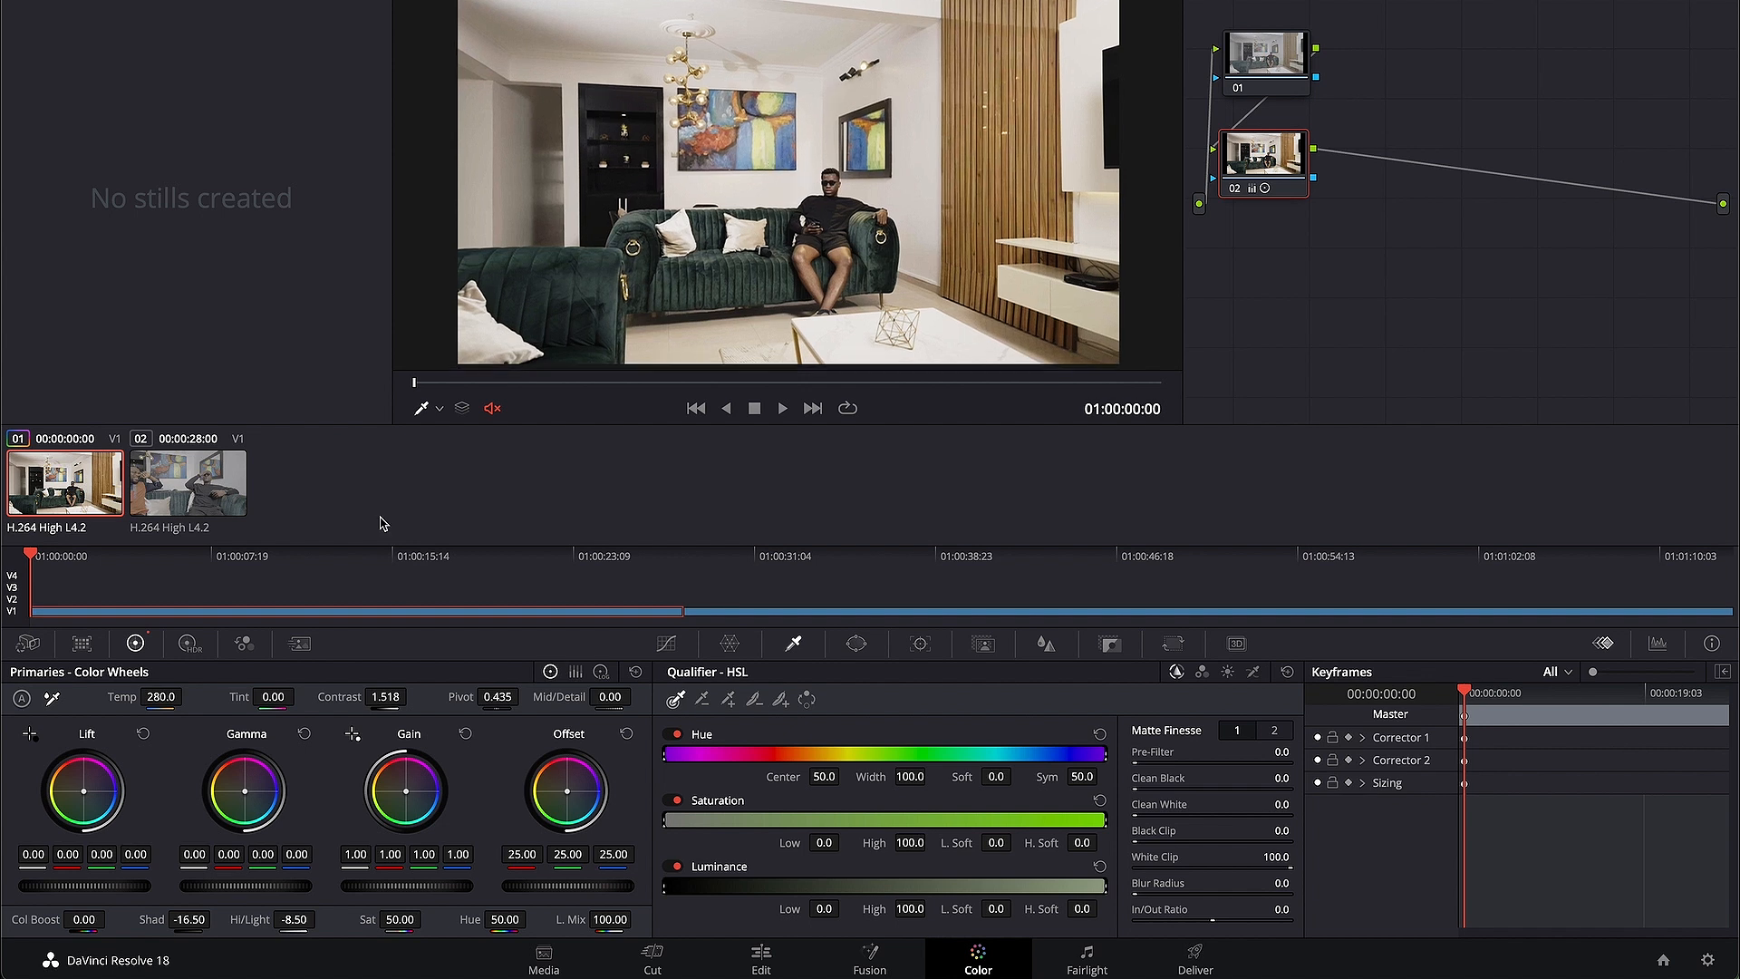
pyautogui.click(163, 494)
pyautogui.click(59, 490)
# - Grab a still of the graded first clip and apply its grade to the second clip
pyautogui.rightClick(583, 77)
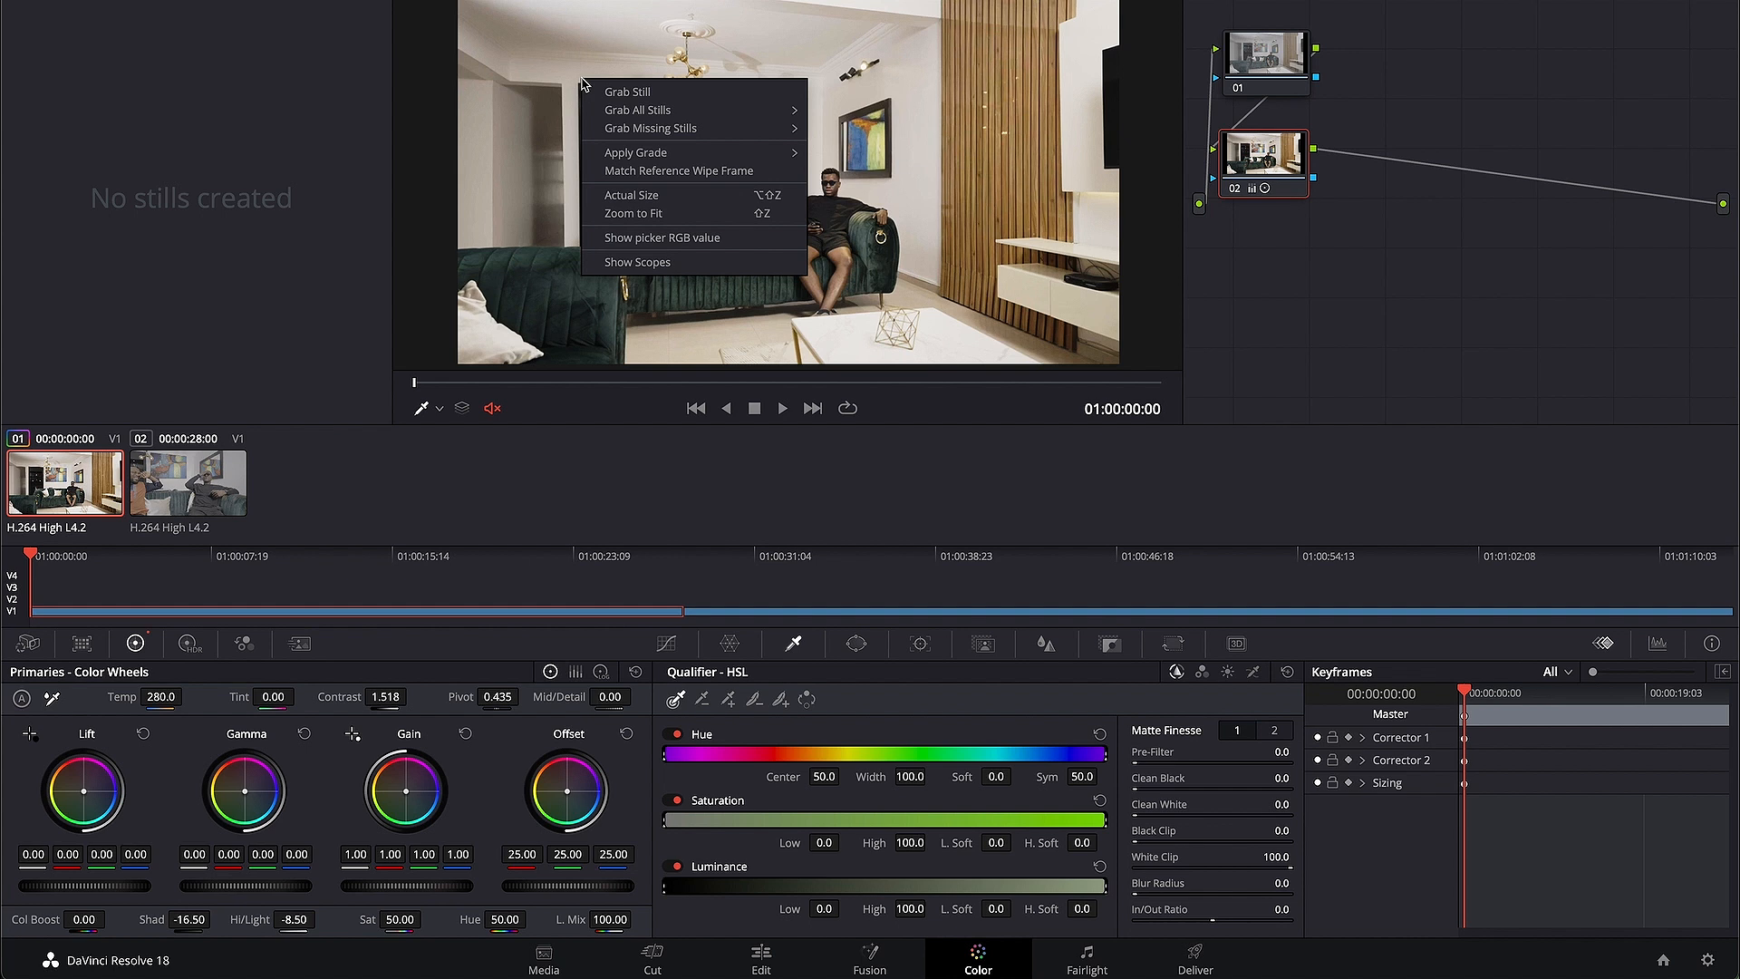
pyautogui.click(628, 92)
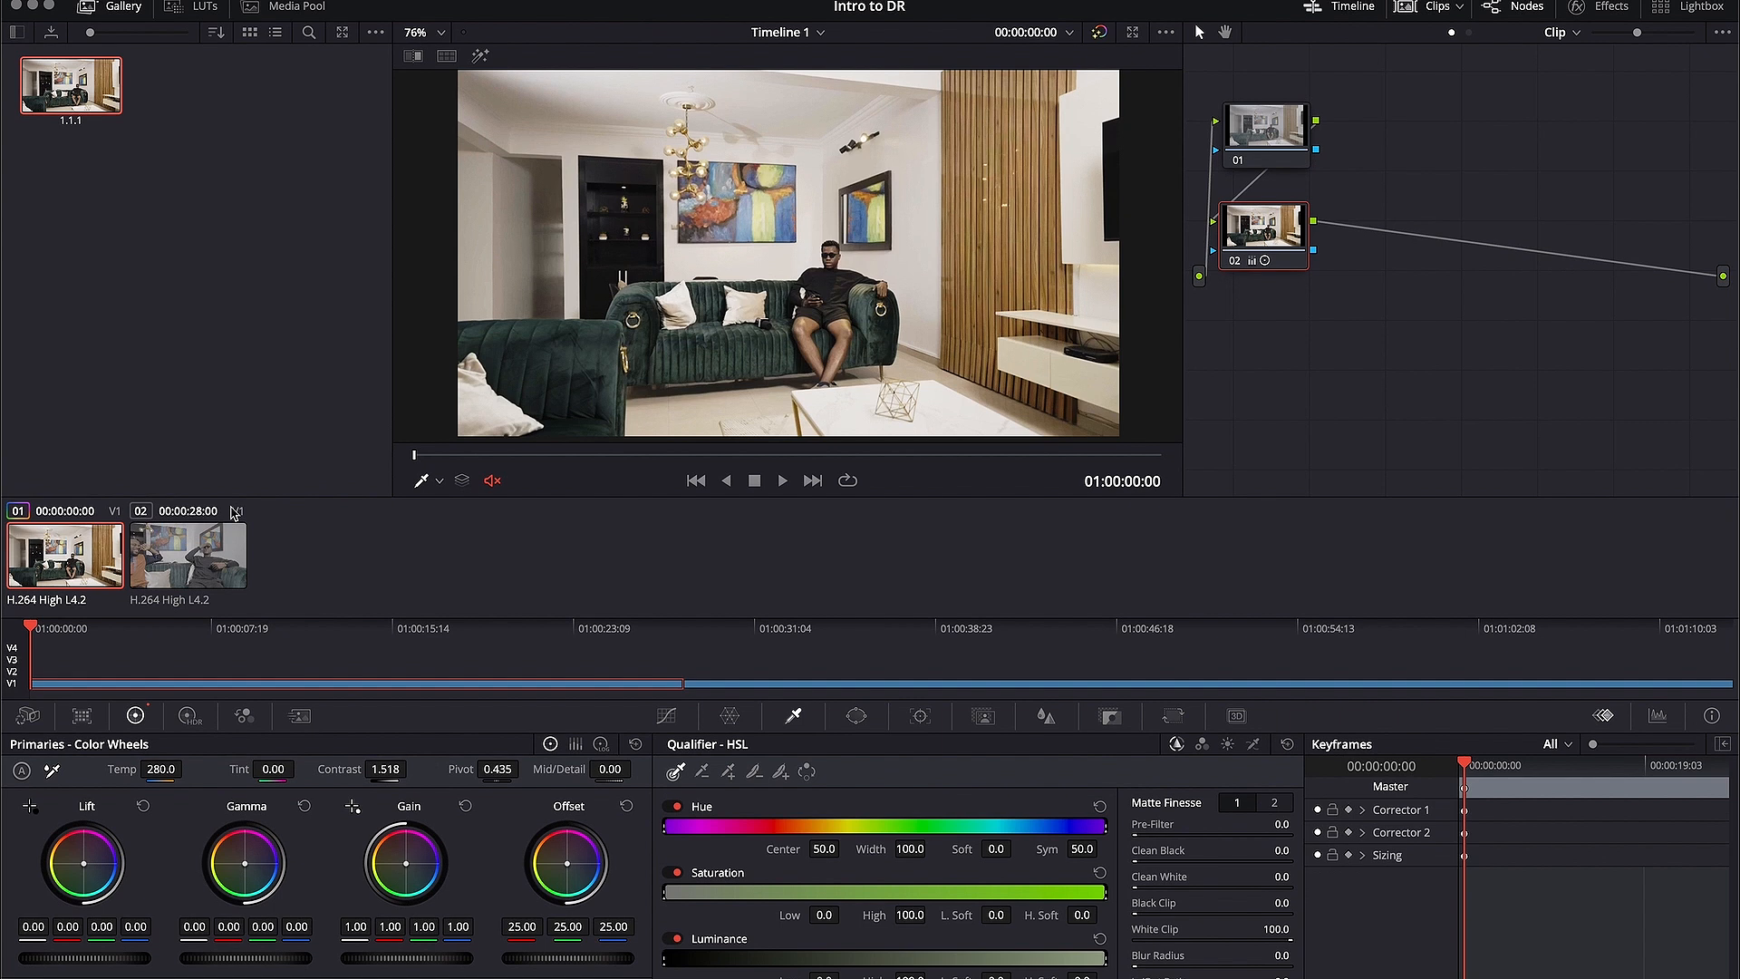
pyautogui.click(198, 561)
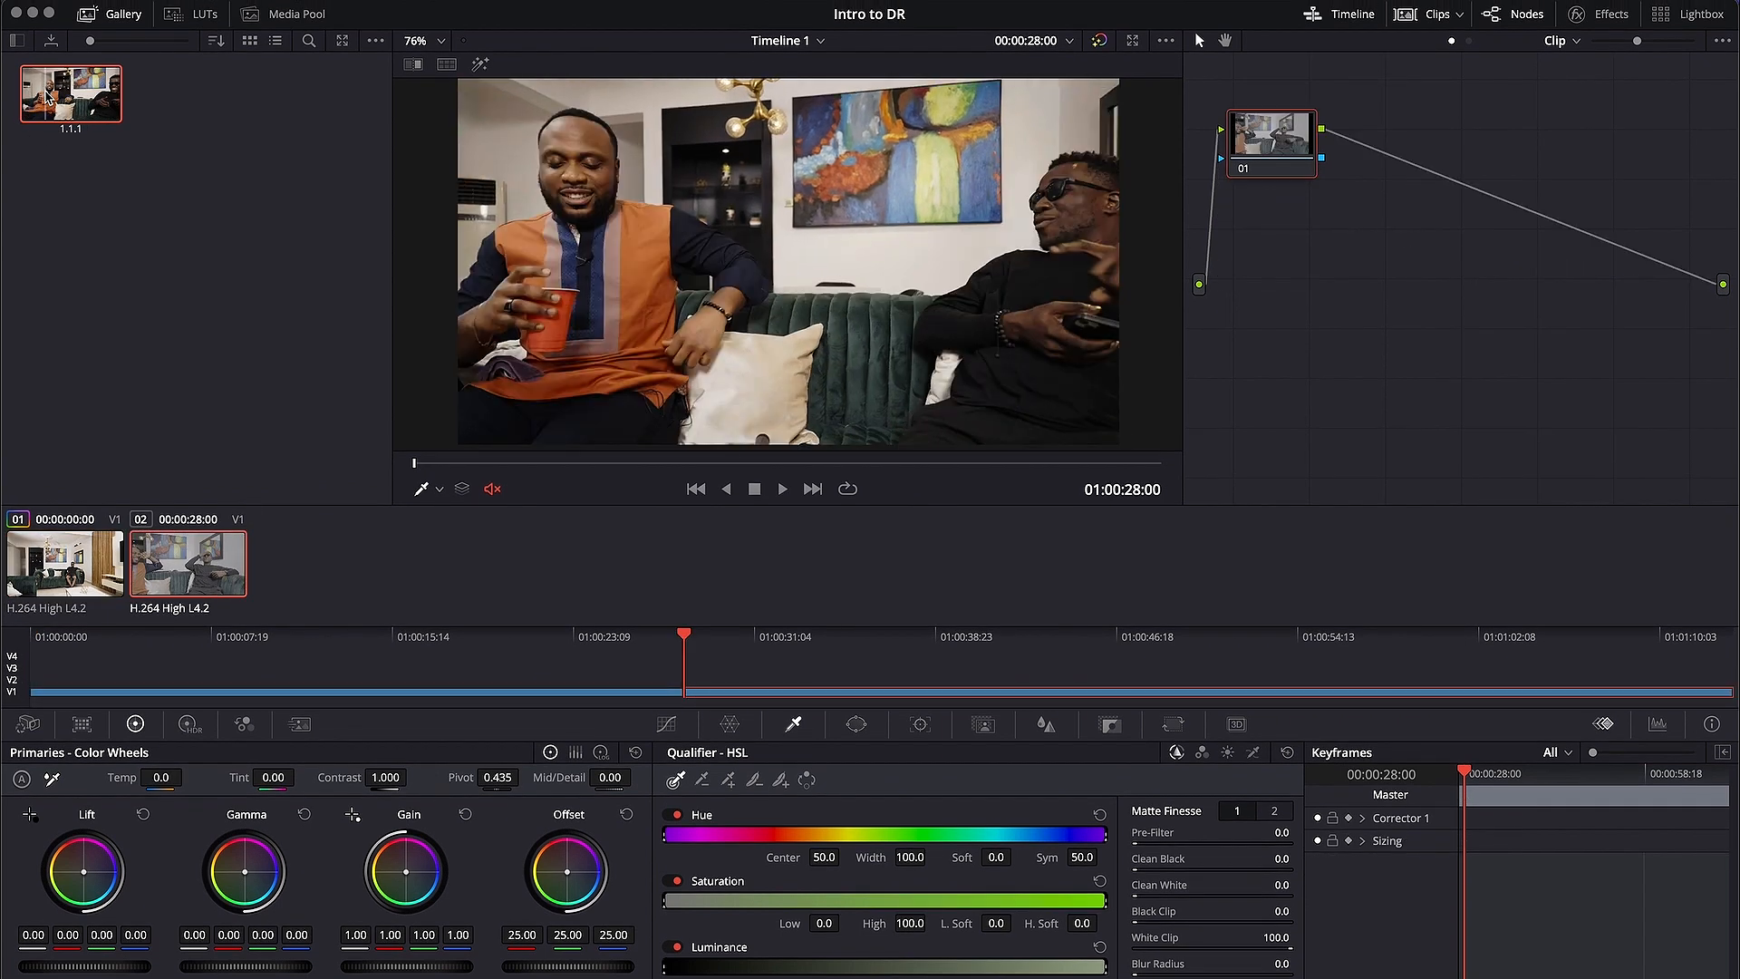
pyautogui.moveTo(63, 97); pyautogui.dragTo(664, 191)
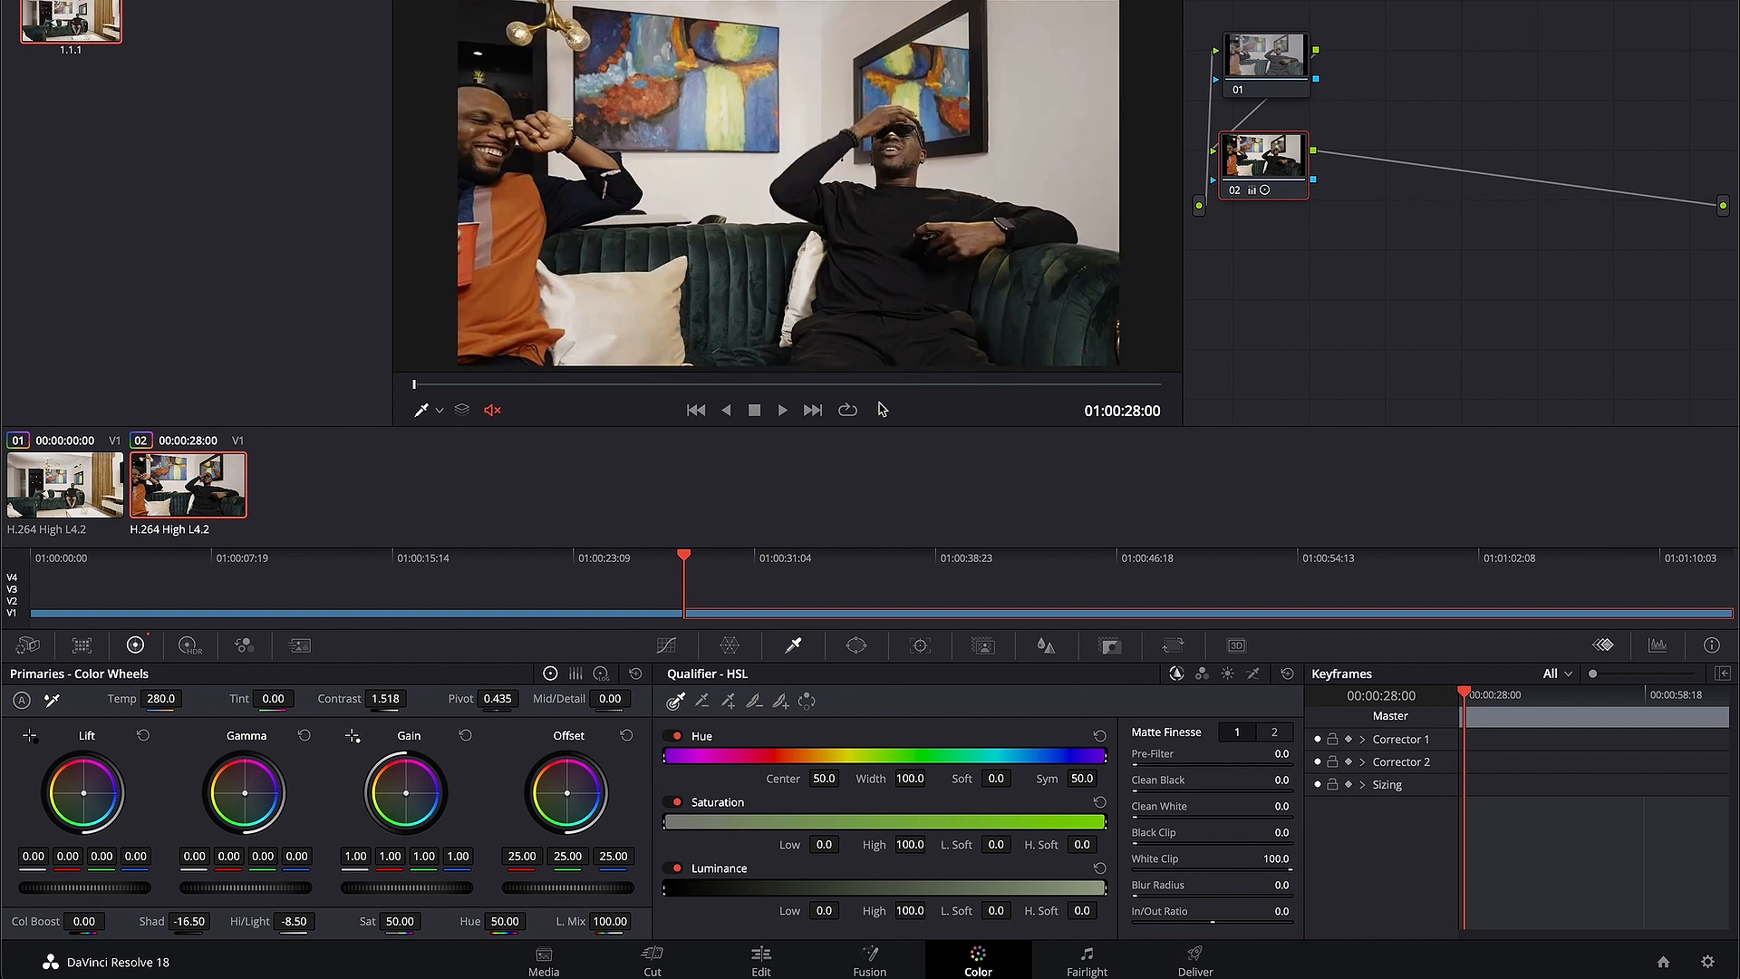
# - Show the scopes, test the second clip's highlights at 100 and -51 and shadows at 97 and -100, and undo the last highlights change
pyautogui.click(1658, 644)
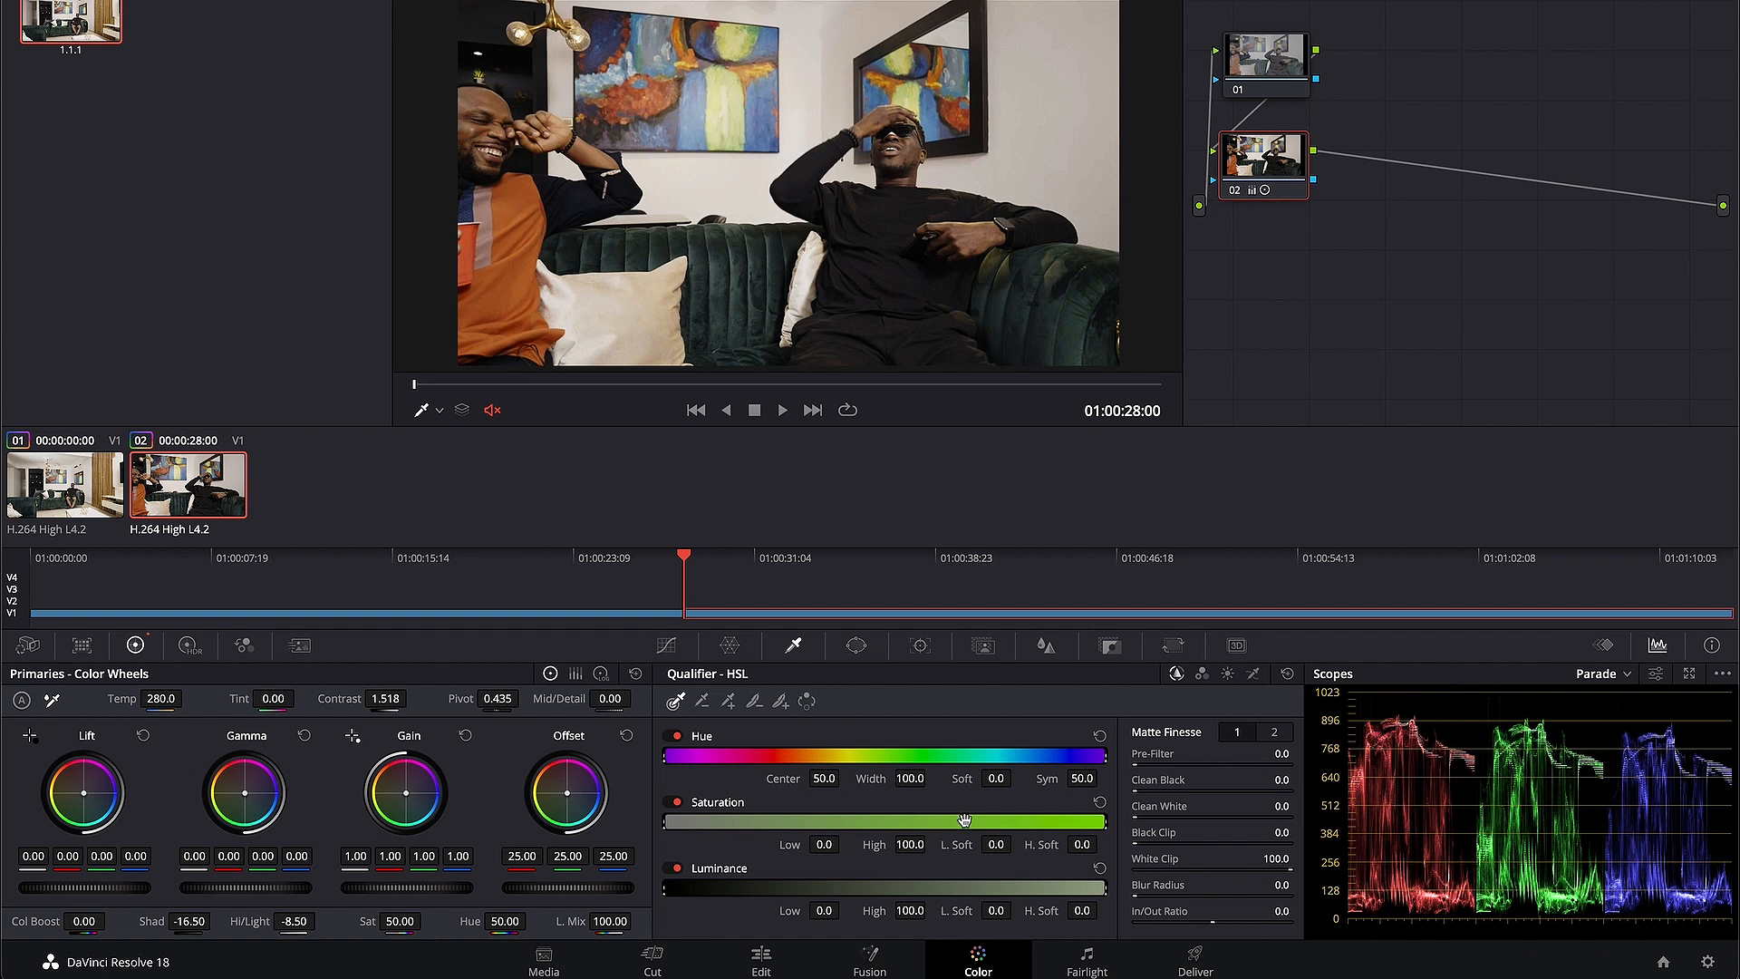
pyautogui.moveTo(291, 923); pyautogui.dragTo(564, 924)
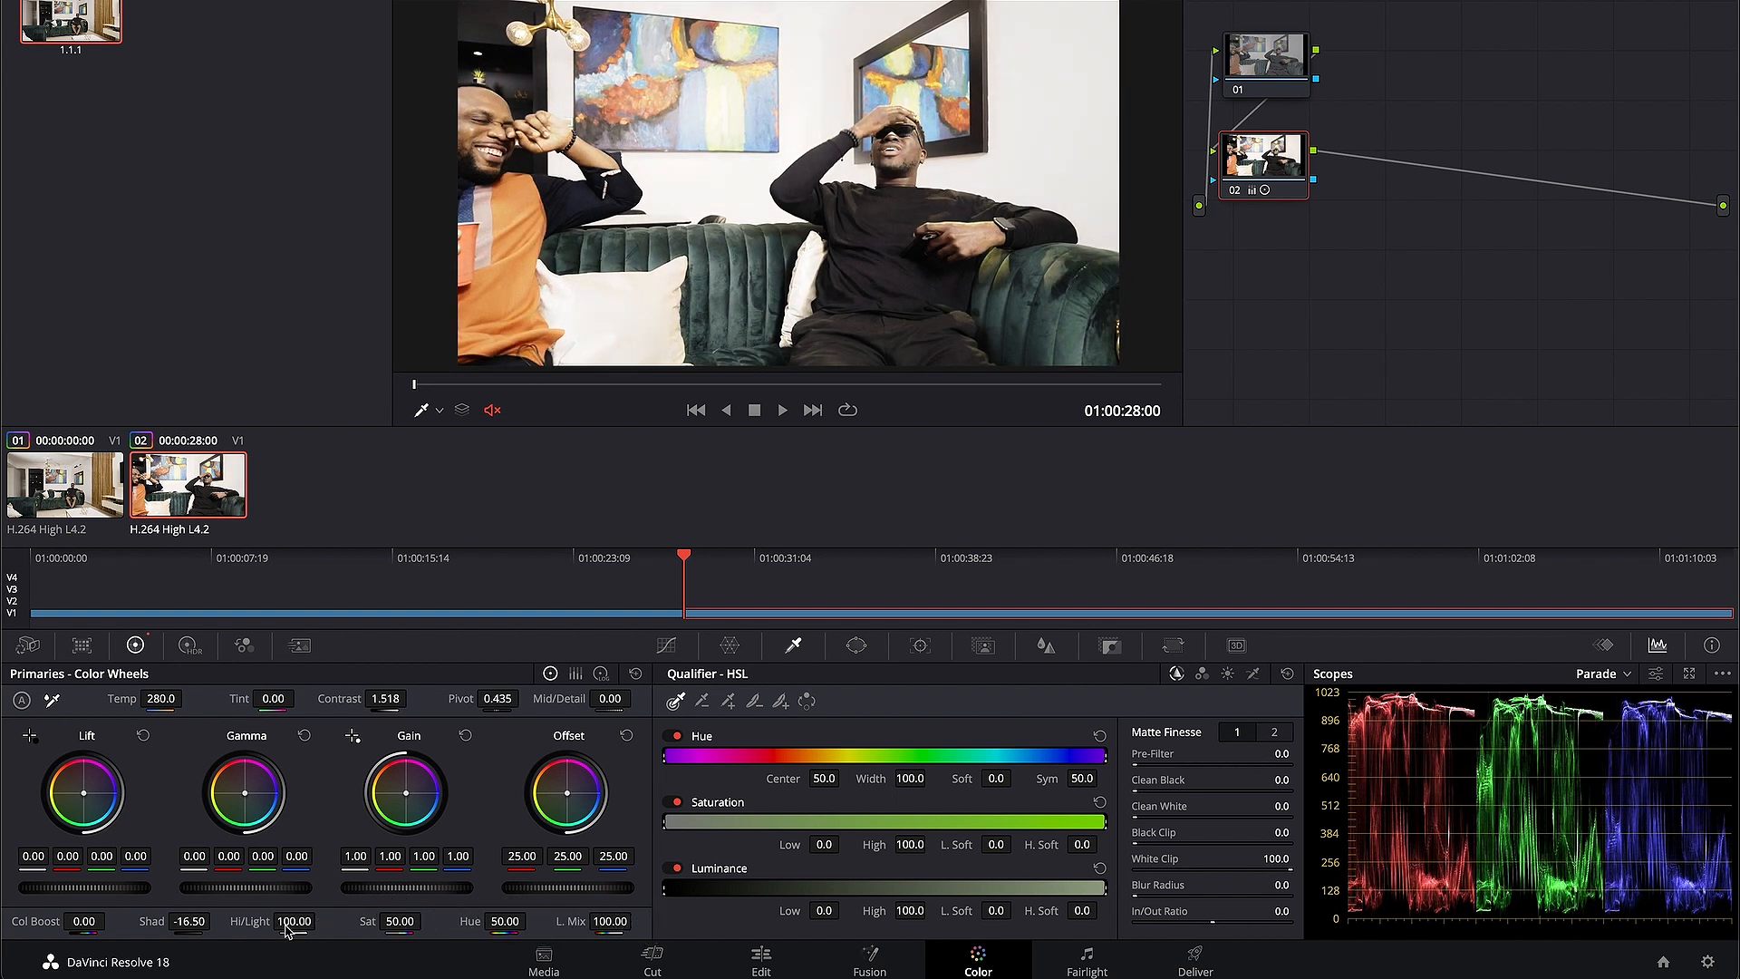
pyautogui.moveTo(190, 921); pyautogui.dragTo(399, 925)
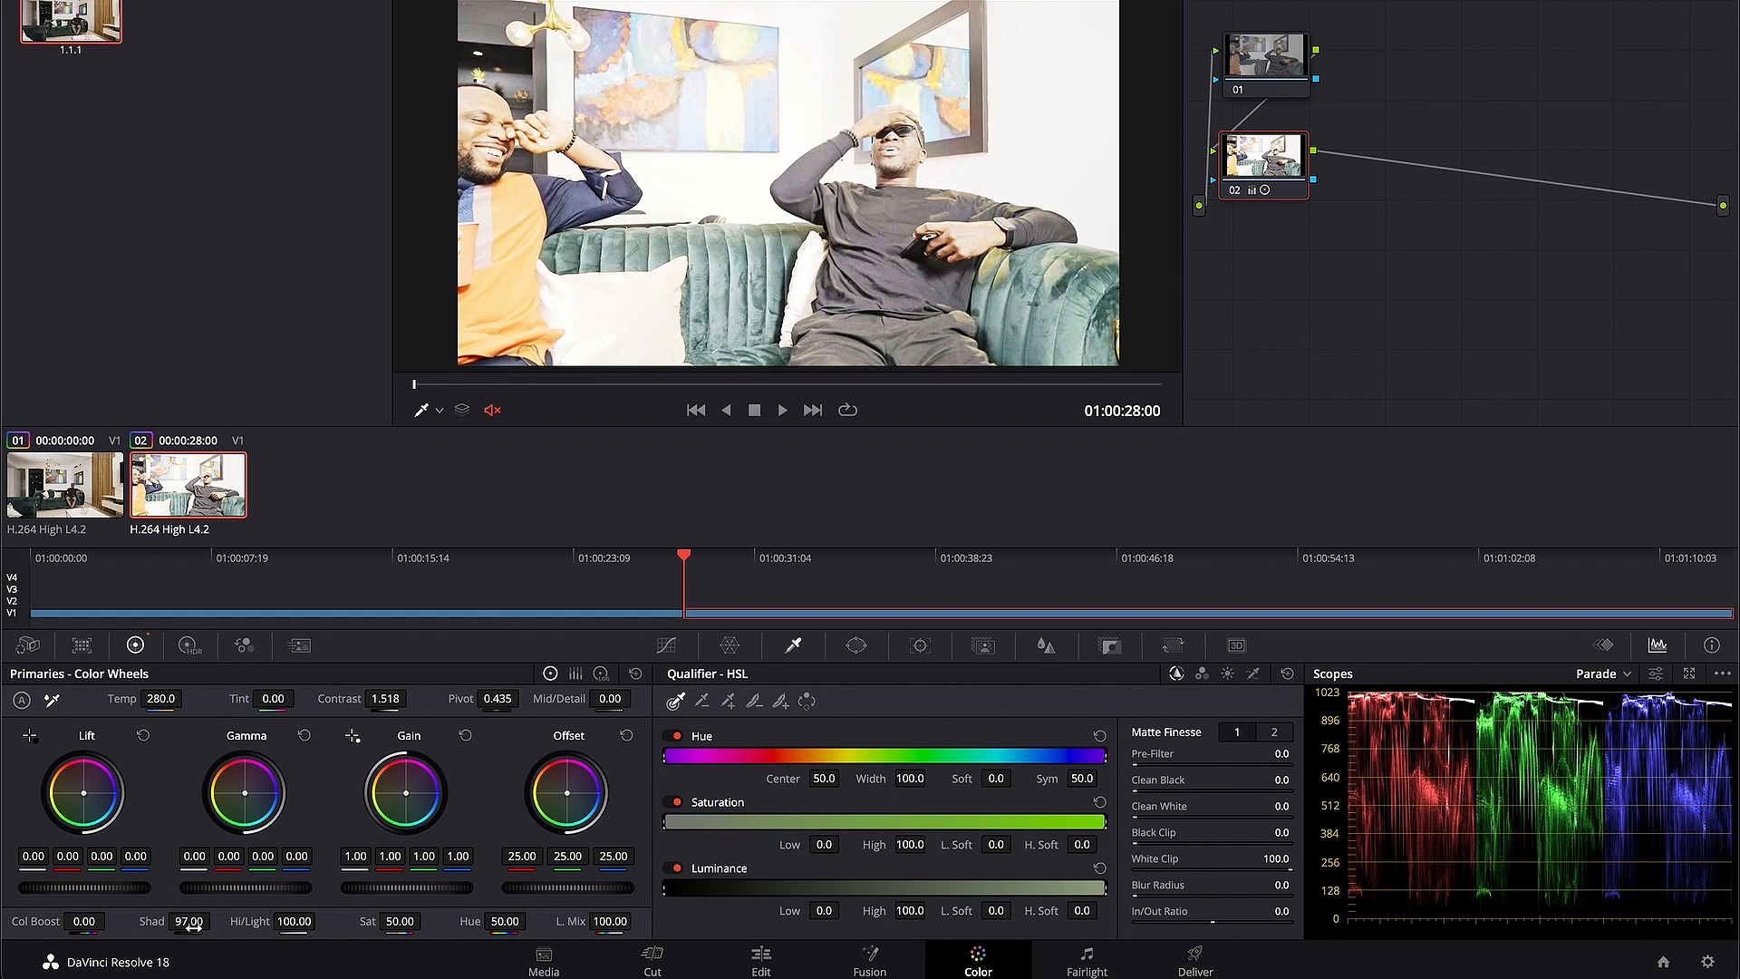
pyautogui.moveTo(194, 924); pyautogui.dragTo(290, 931)
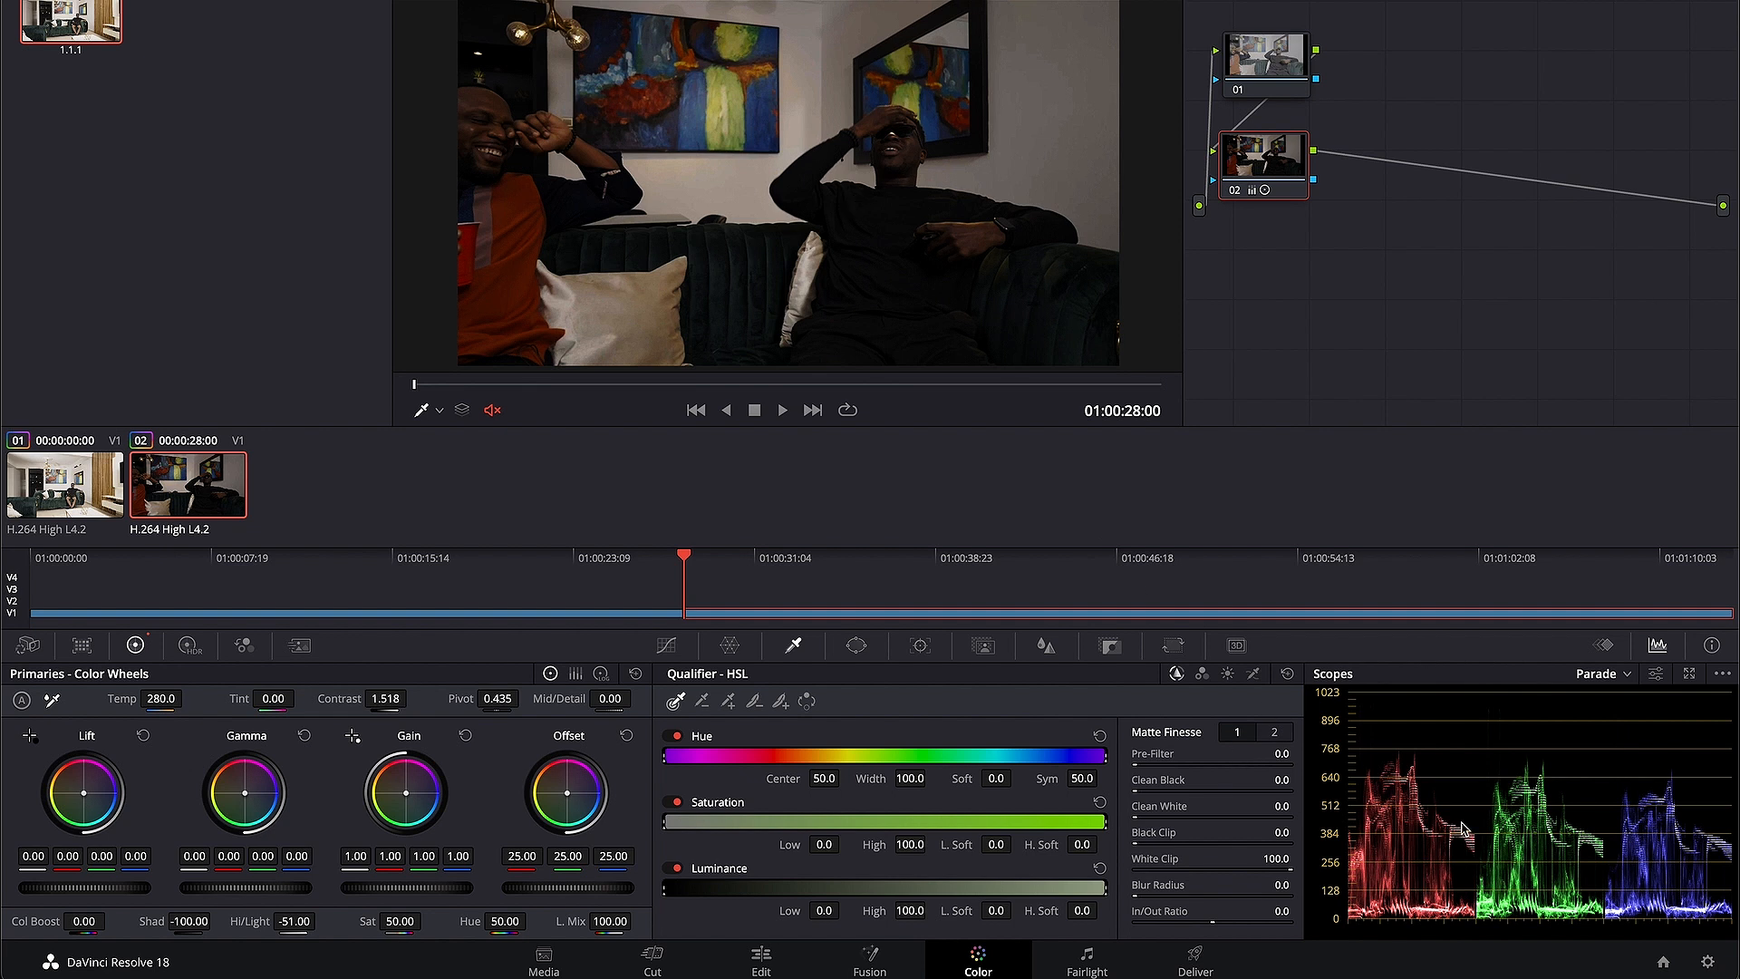
pyautogui.hotkey('ctrl', 'z')
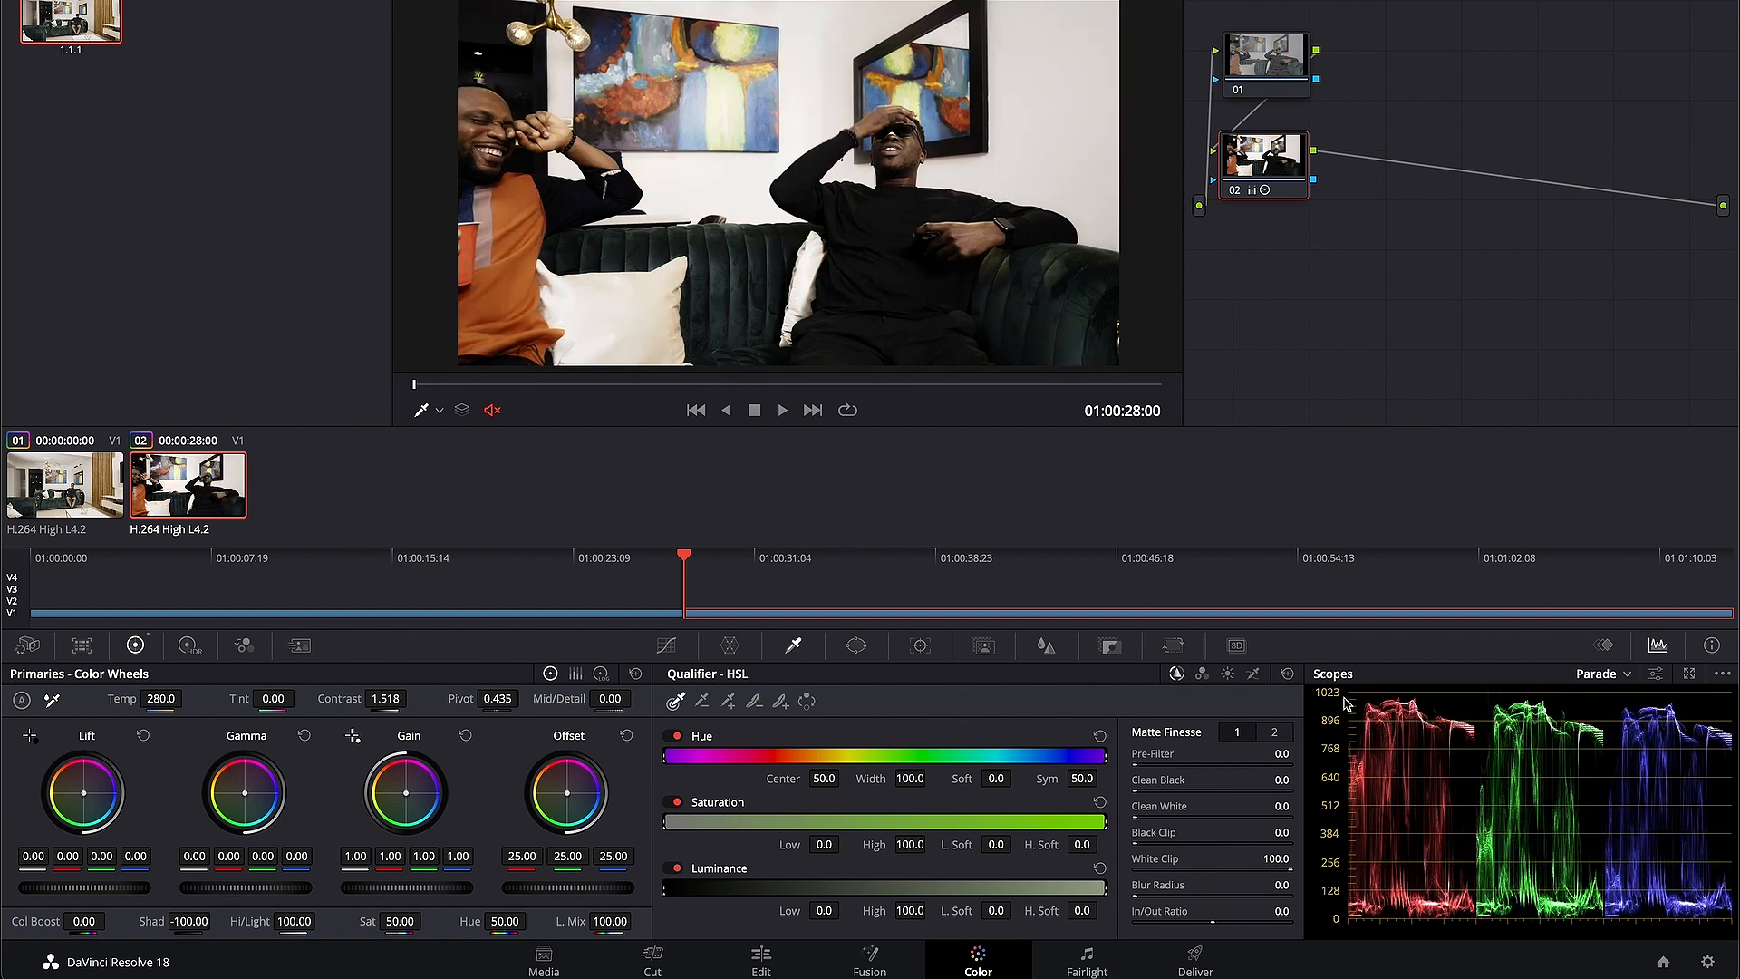
# - View the second clip in the Waveform, Vectorscope and CIE Chromaticity scopes, ending with the Parade scope
pyautogui.click(1601, 675)
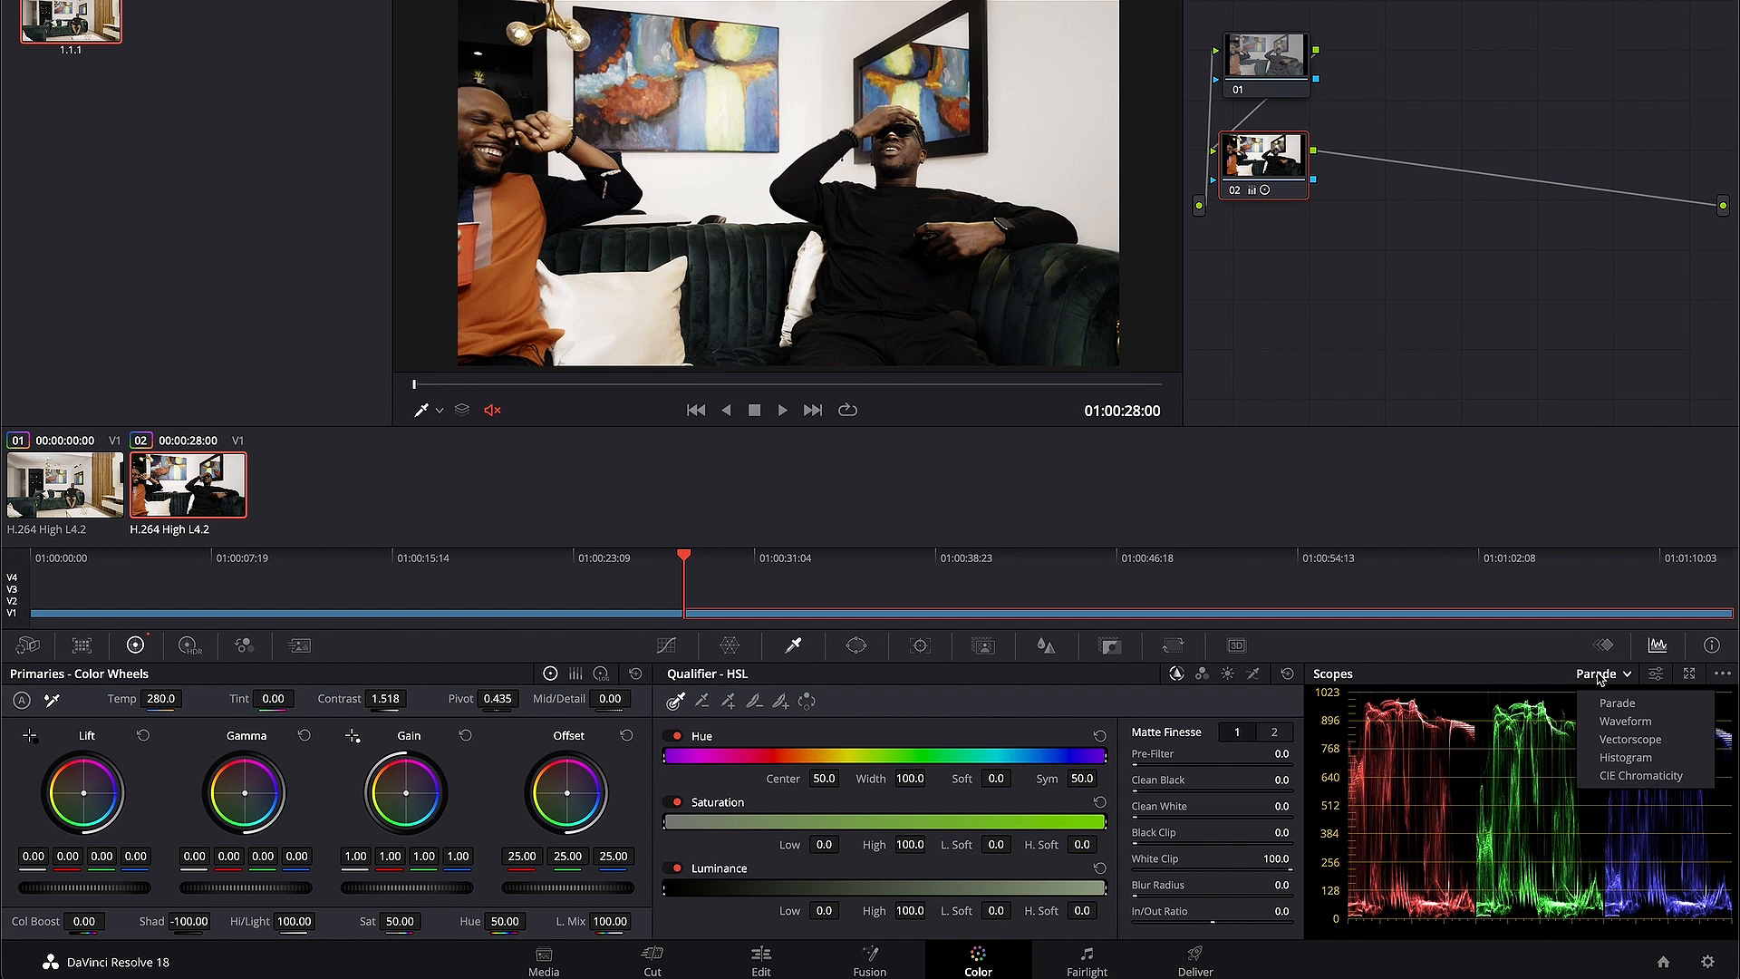
pyautogui.click(1613, 732)
pyautogui.click(1601, 673)
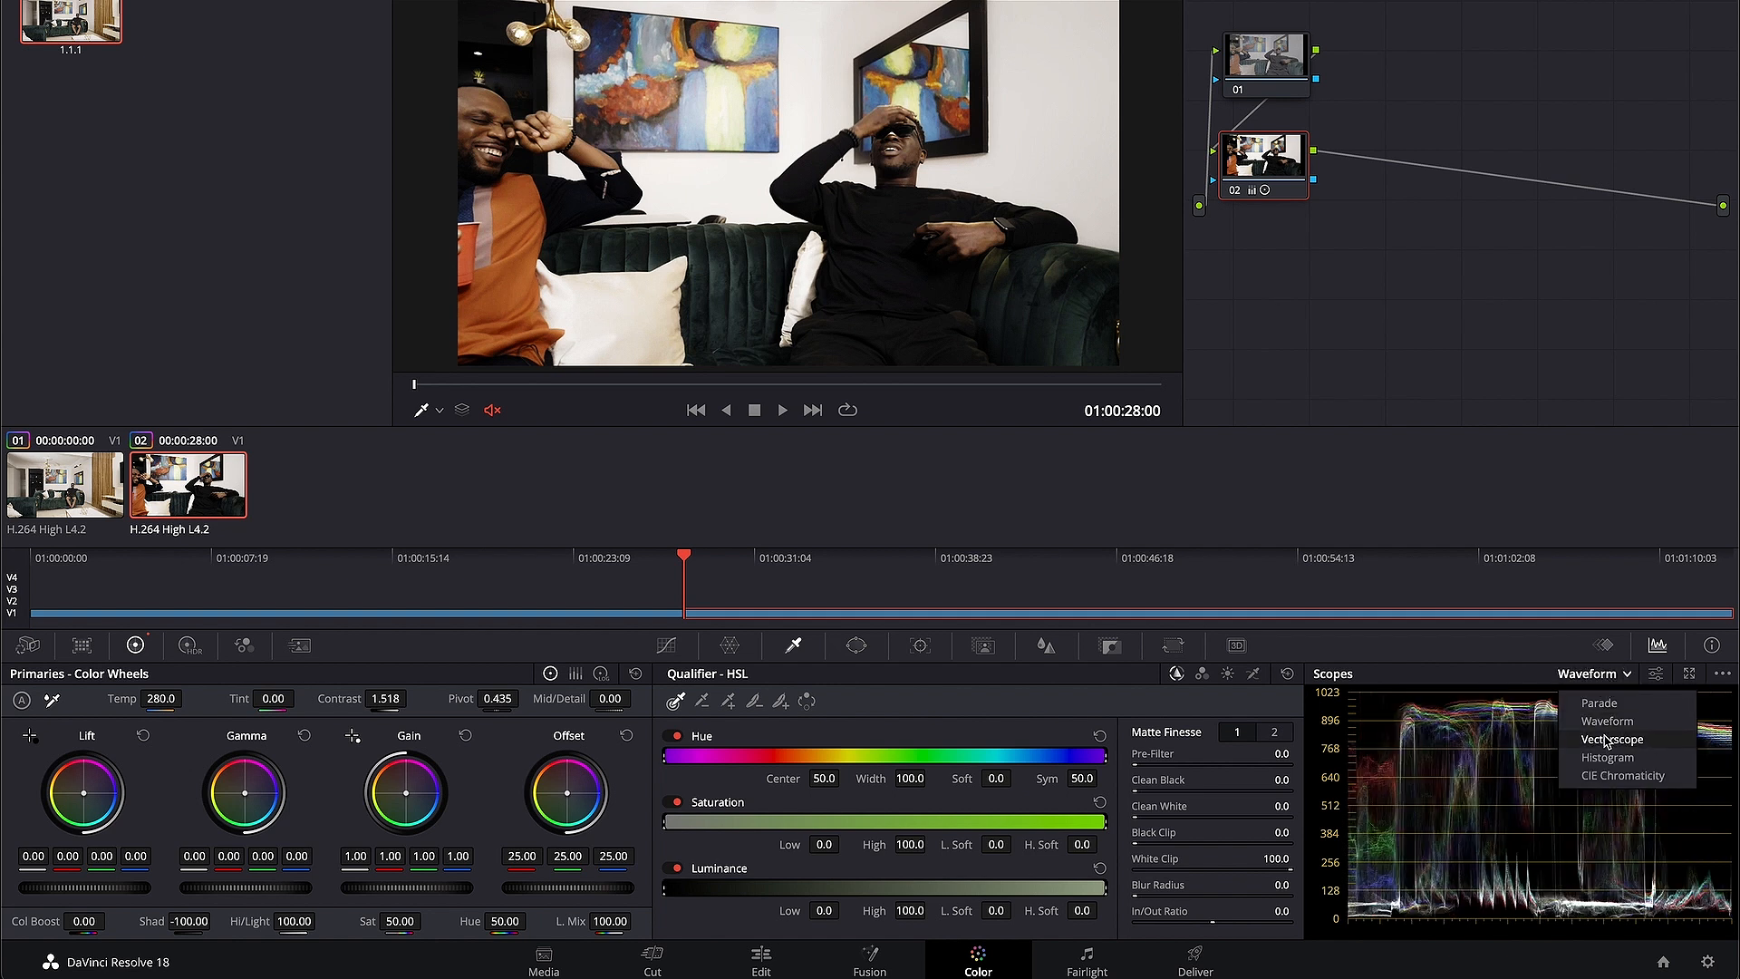
pyautogui.click(1602, 750)
pyautogui.click(1601, 680)
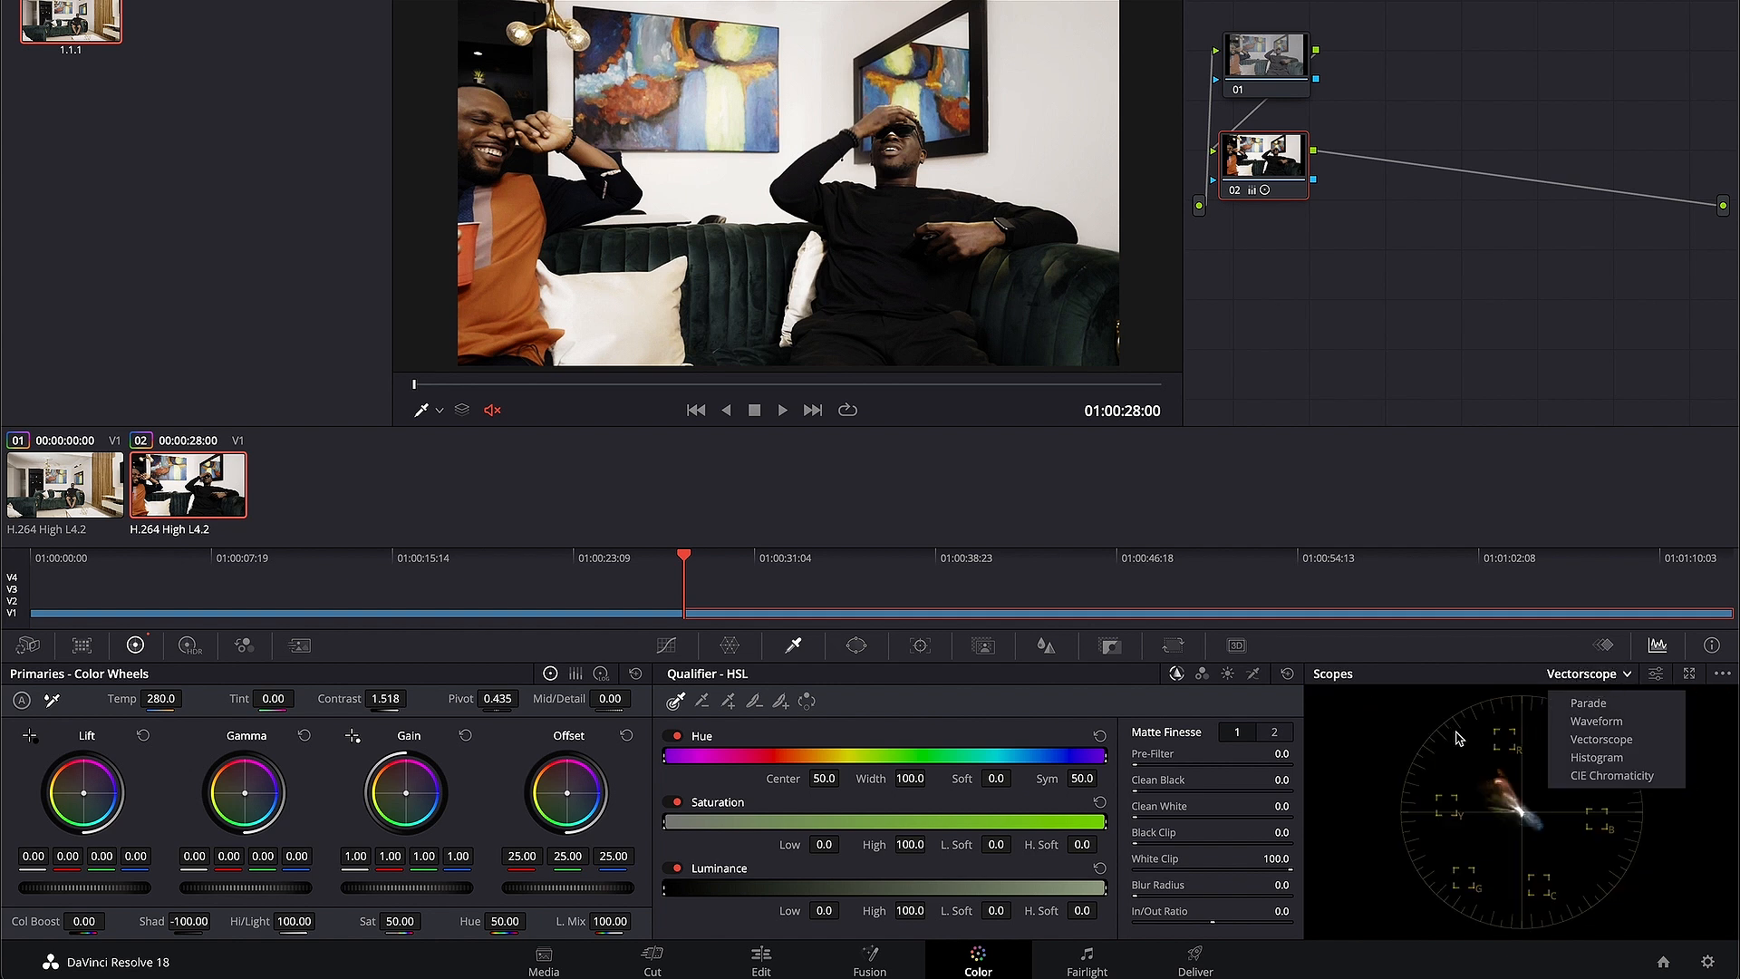
pyautogui.click(1592, 777)
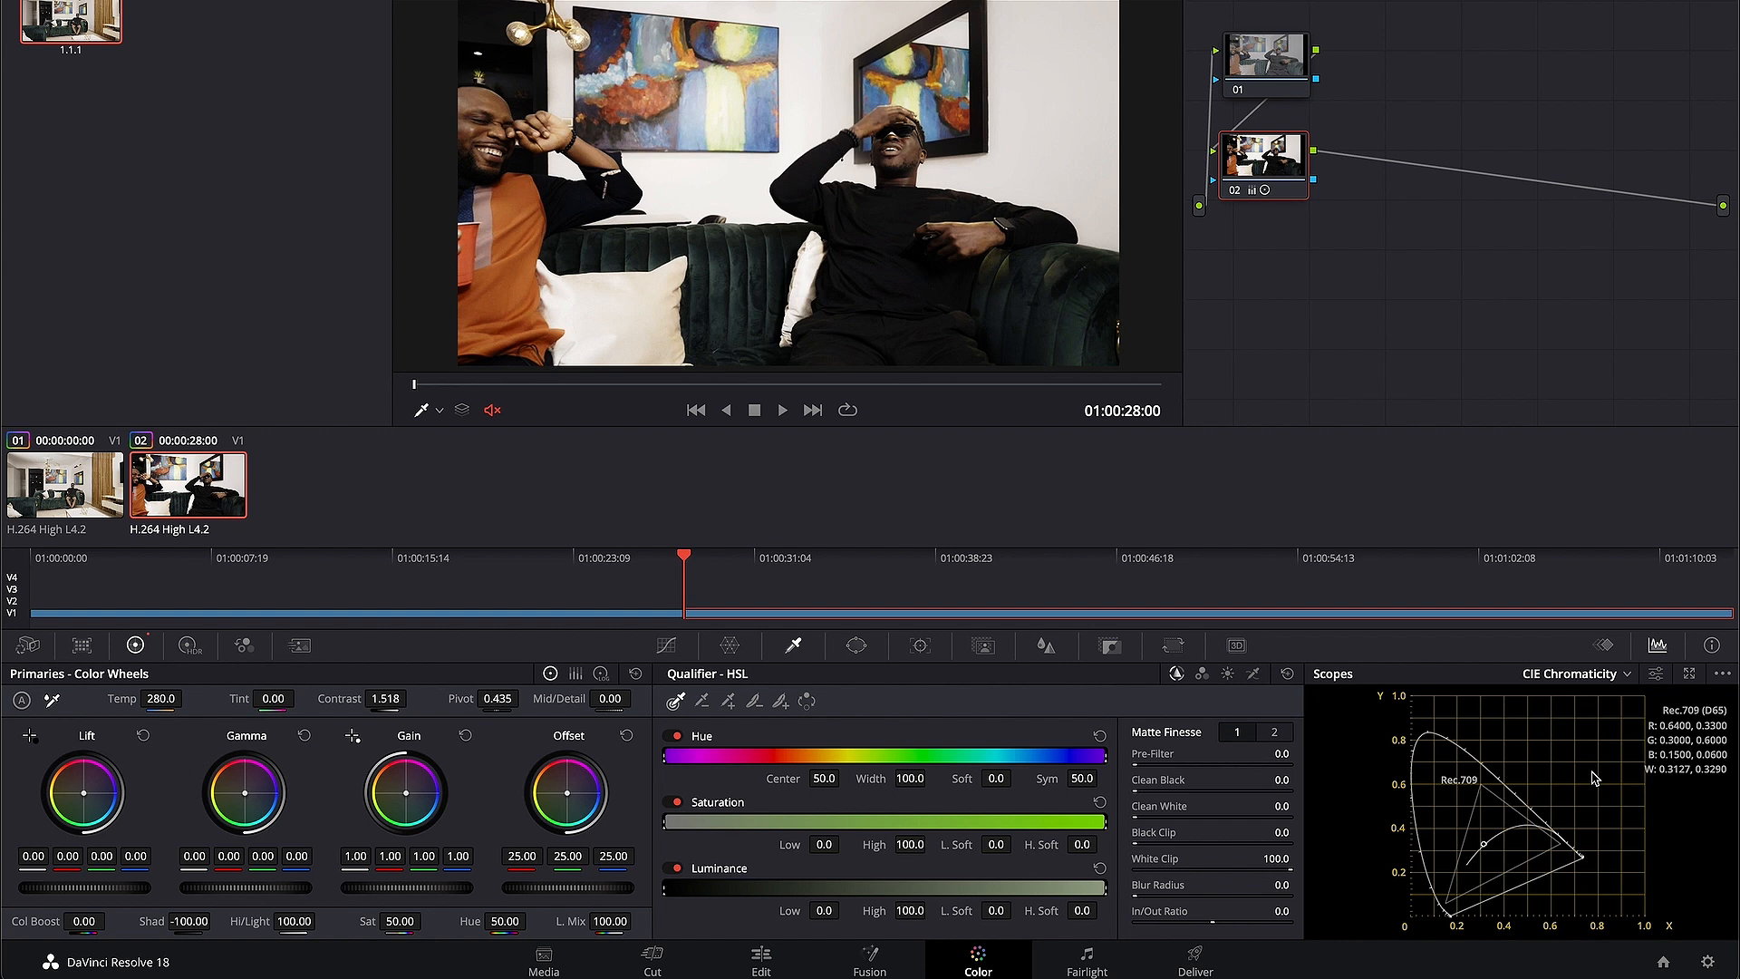
pyautogui.click(1578, 677)
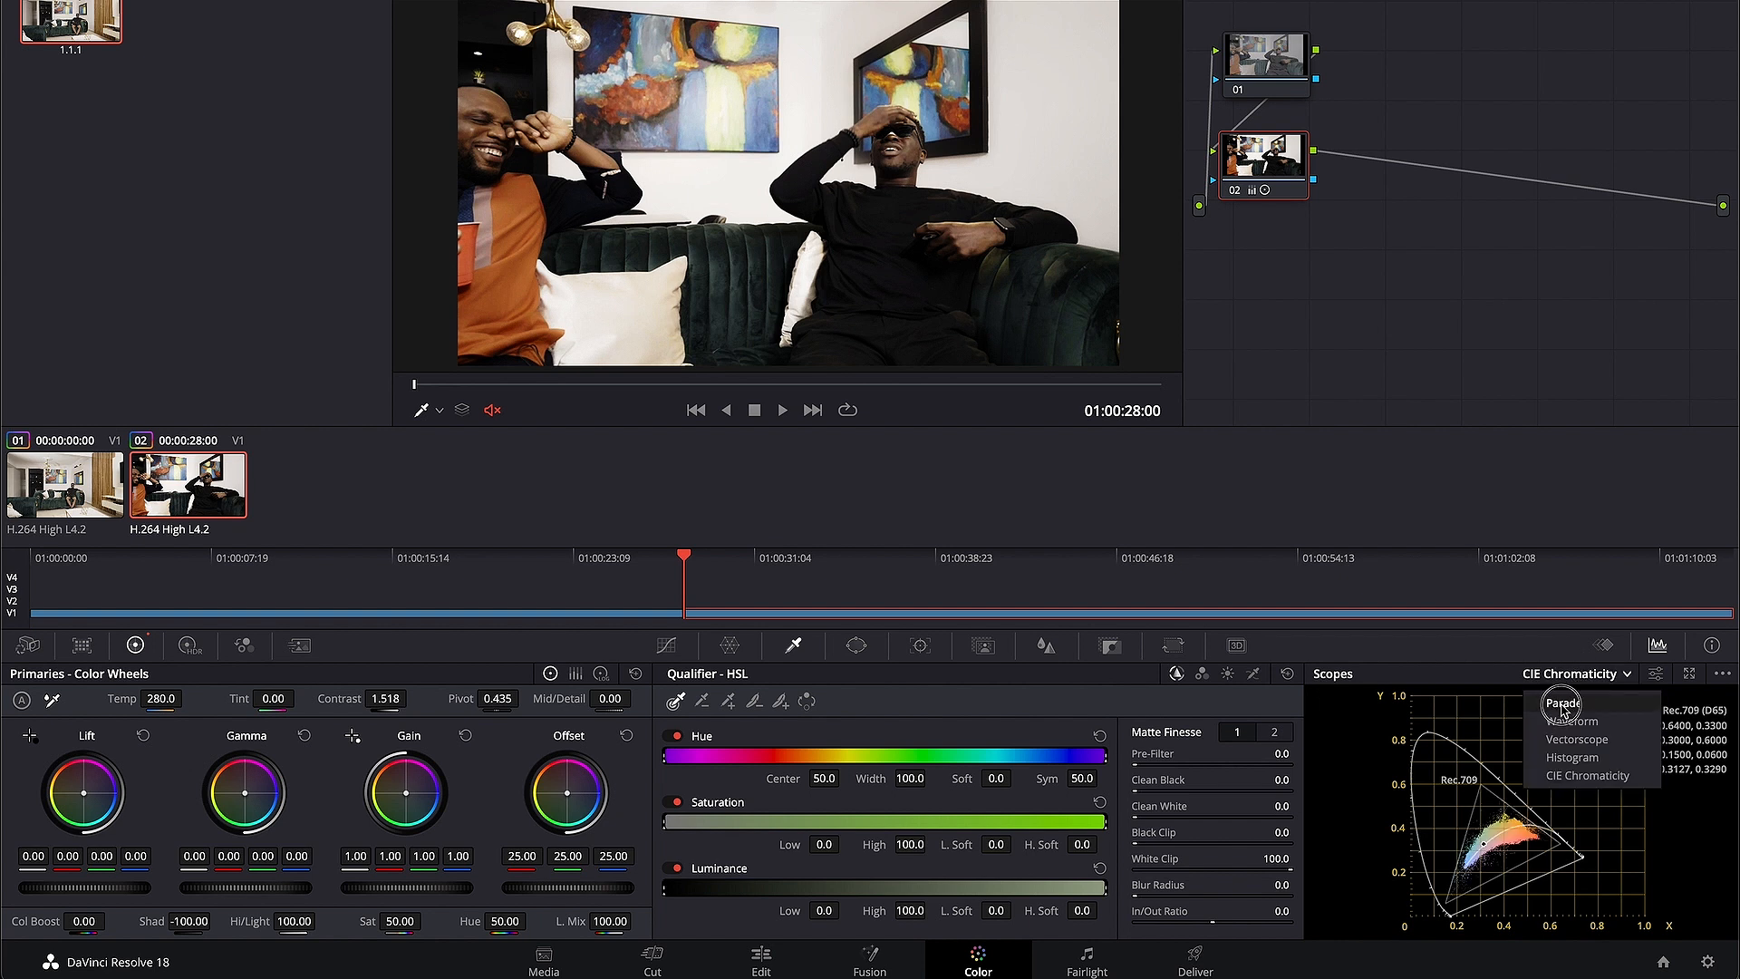
pyautogui.click(1563, 705)
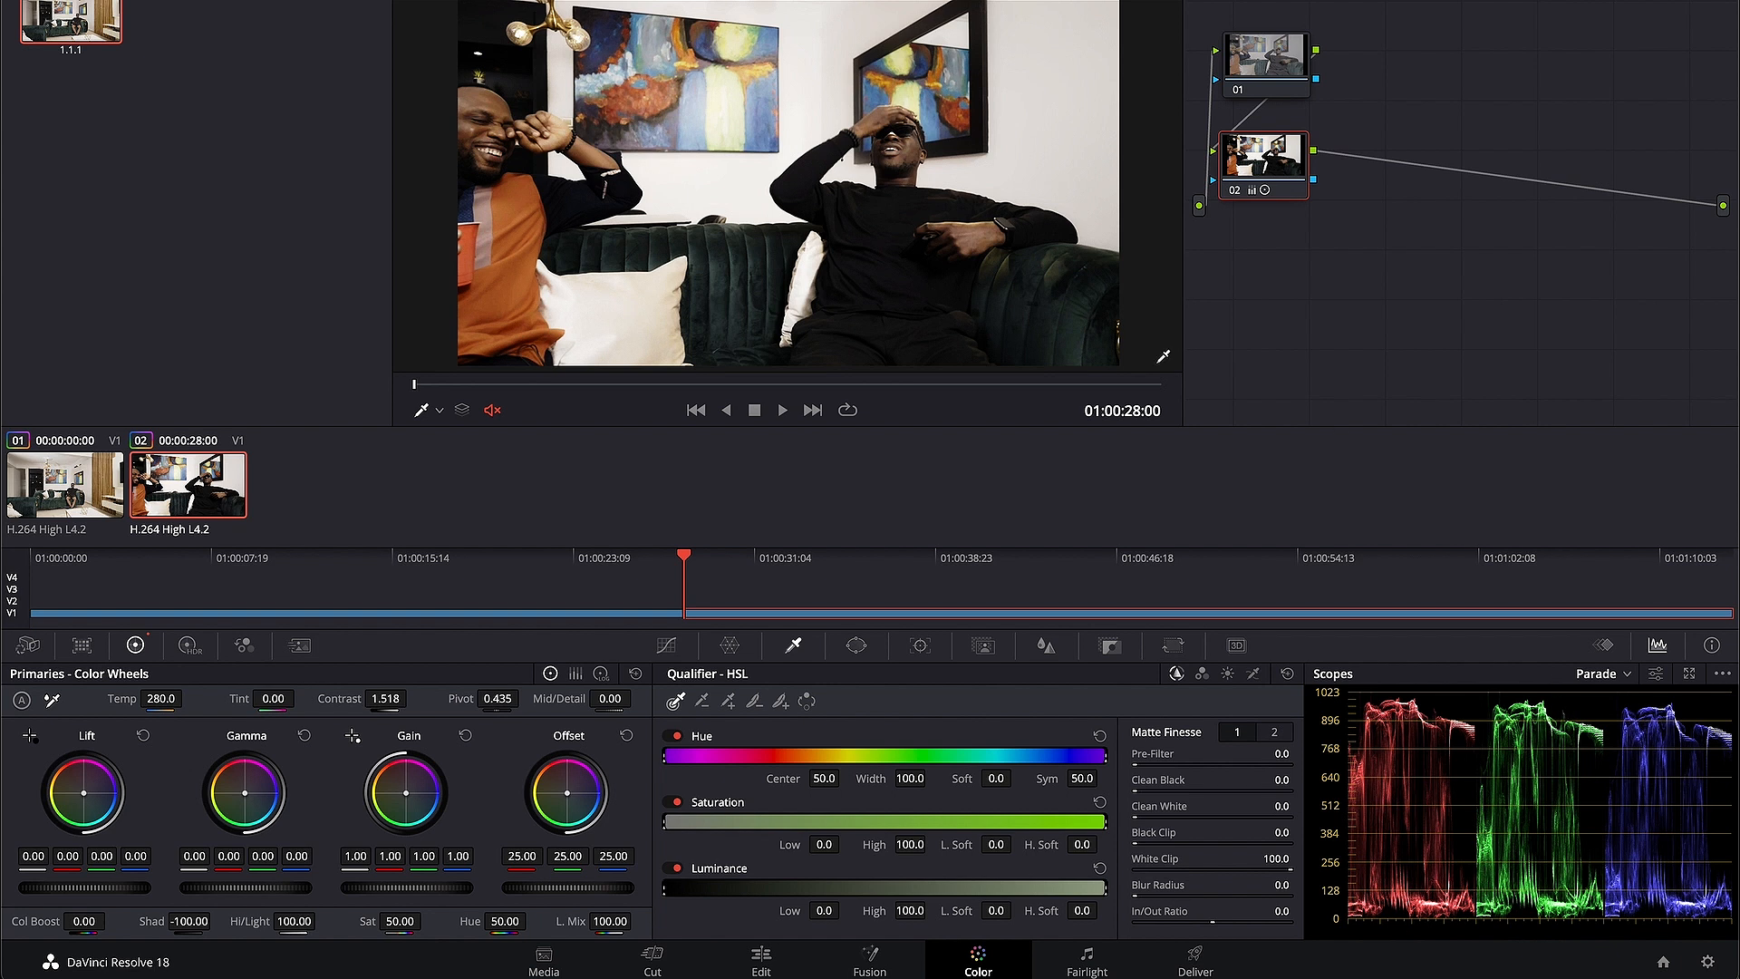
# - Reset all grades and nodes on both the second and the first clip
pyautogui.rightClick(1421, 108)
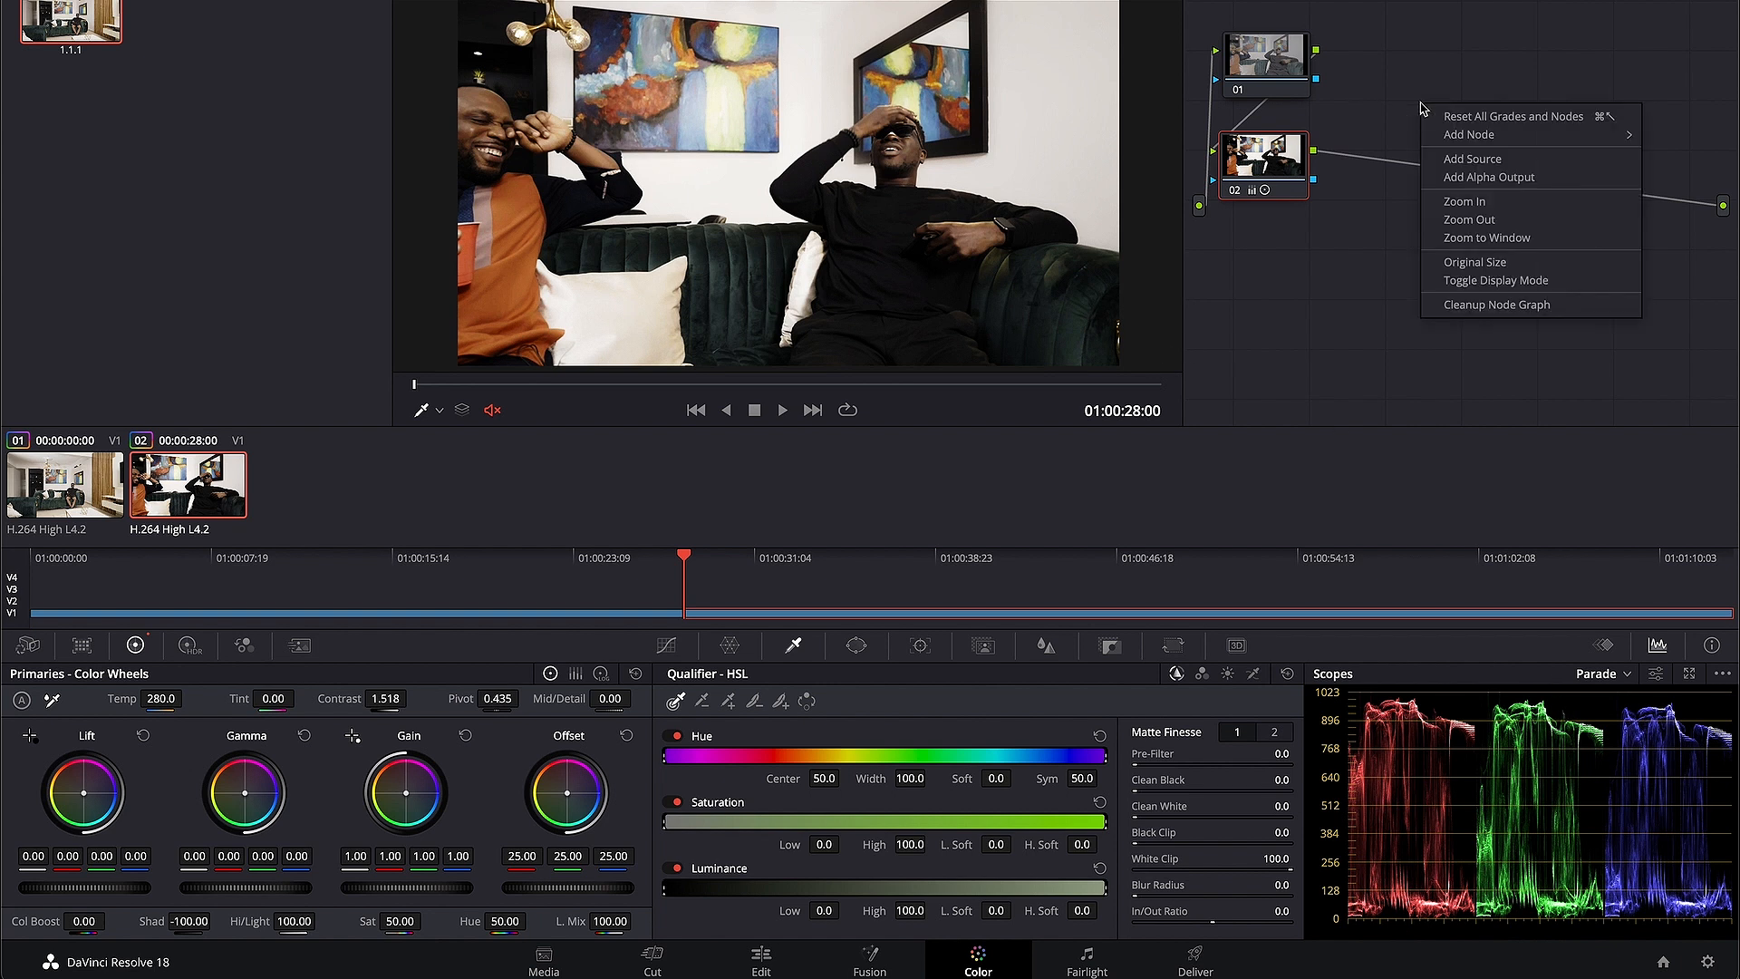
pyautogui.click(1486, 116)
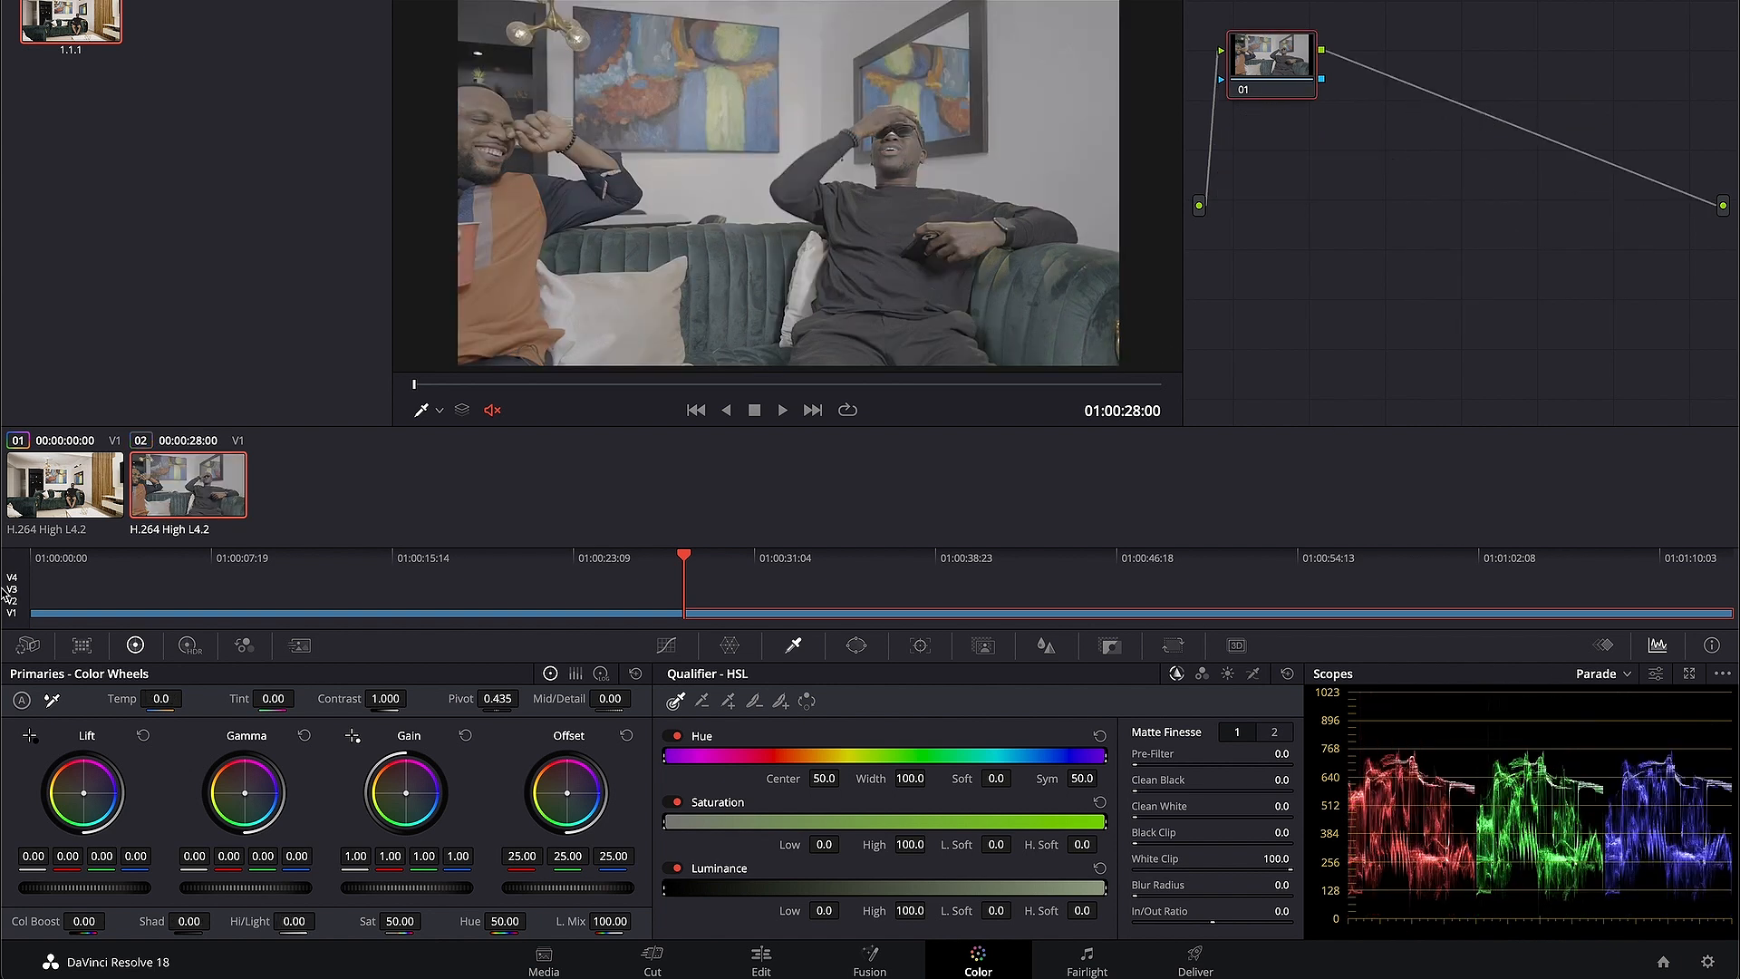
pyautogui.click(87, 505)
pyautogui.rightClick(1305, 263)
pyautogui.click(1350, 283)
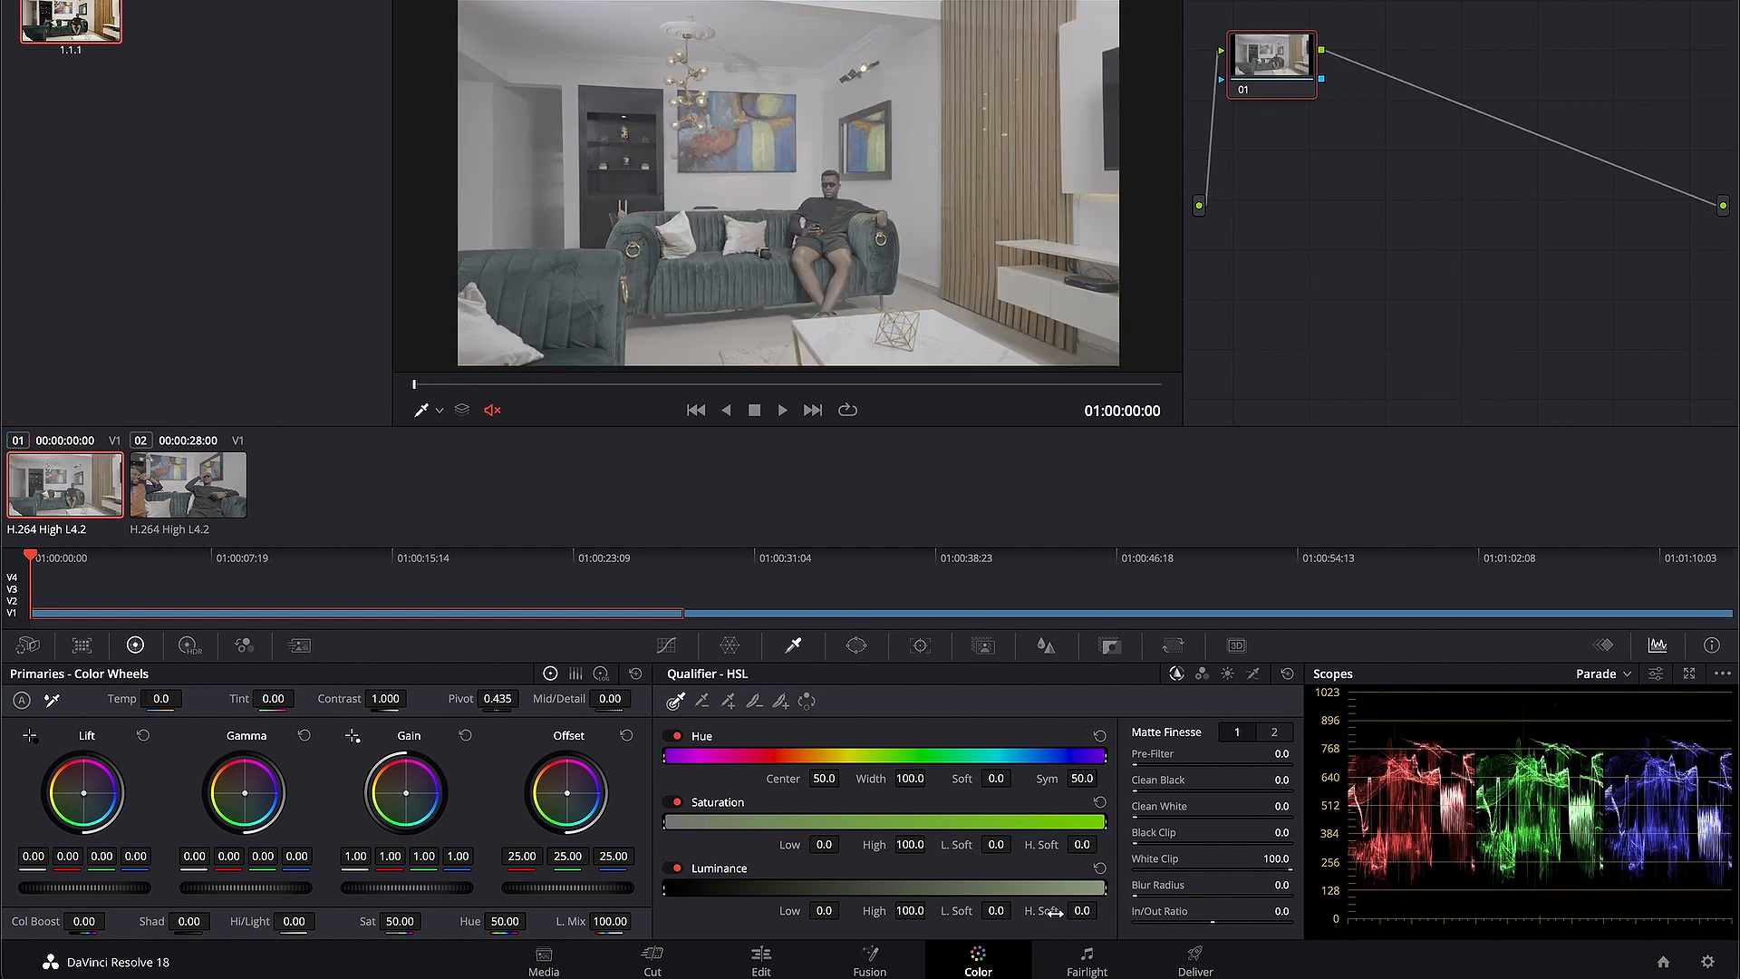
# - Visit the Fairlight audio workspace and the Edit workspace, ending in the Deliver workspace for exporting
pyautogui.click(1087, 959)
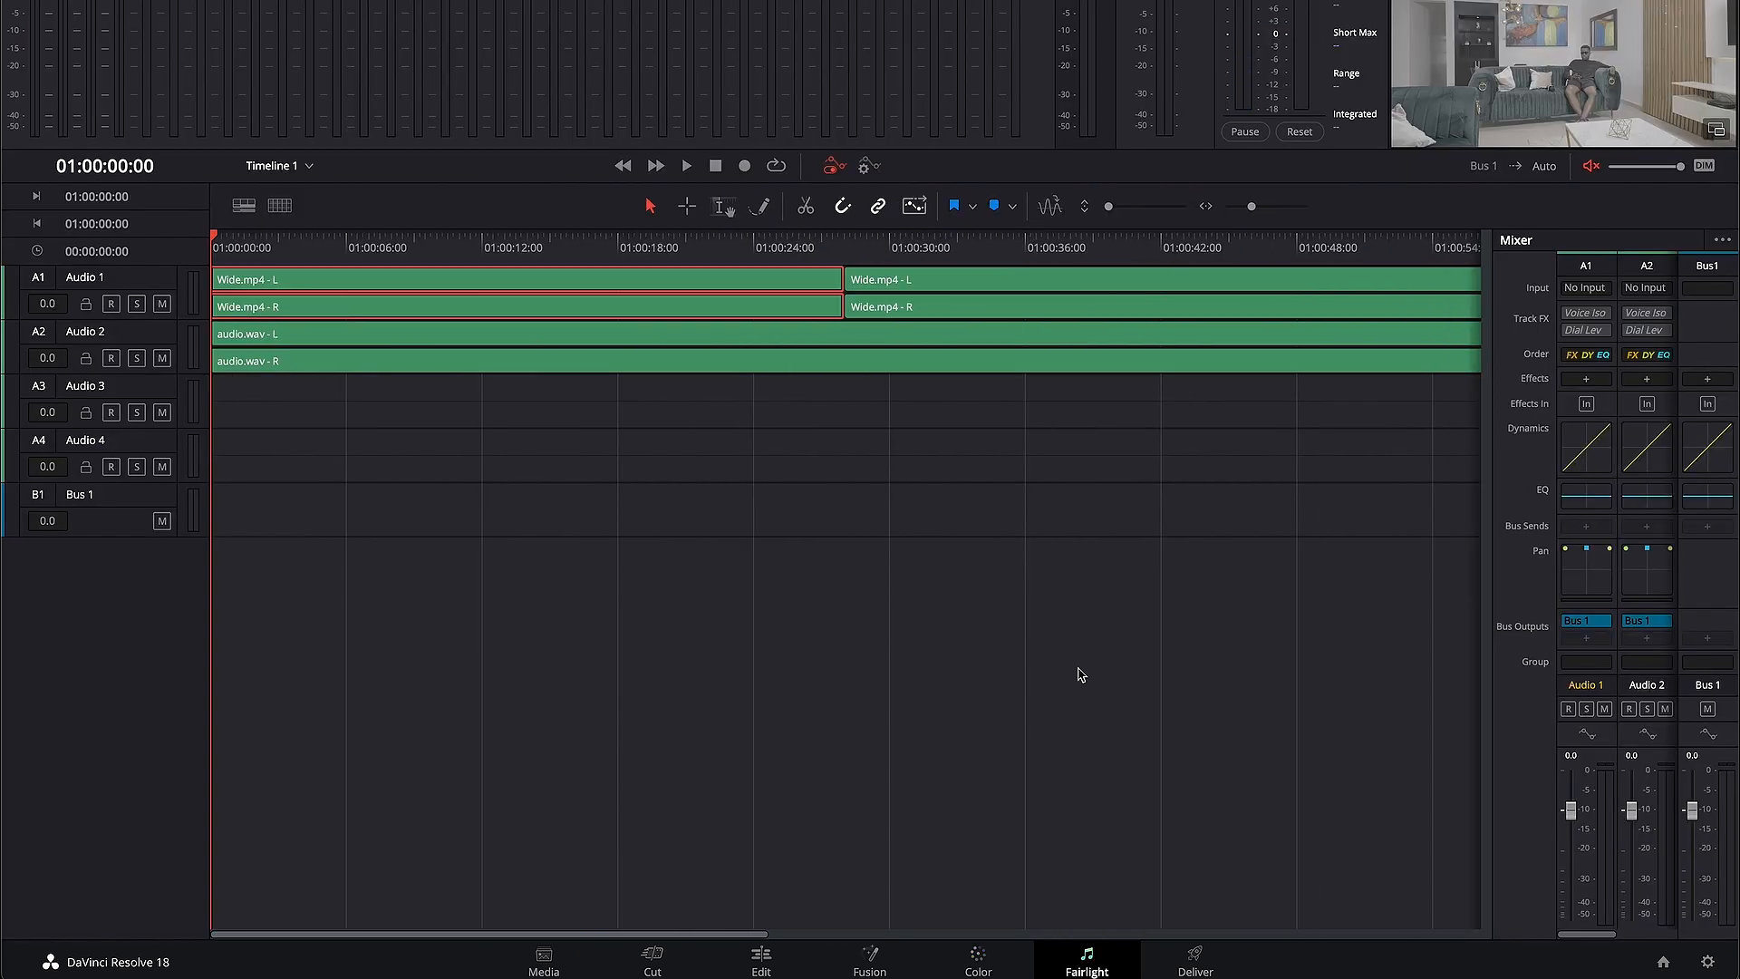
pyautogui.hotkey('shift', '4')
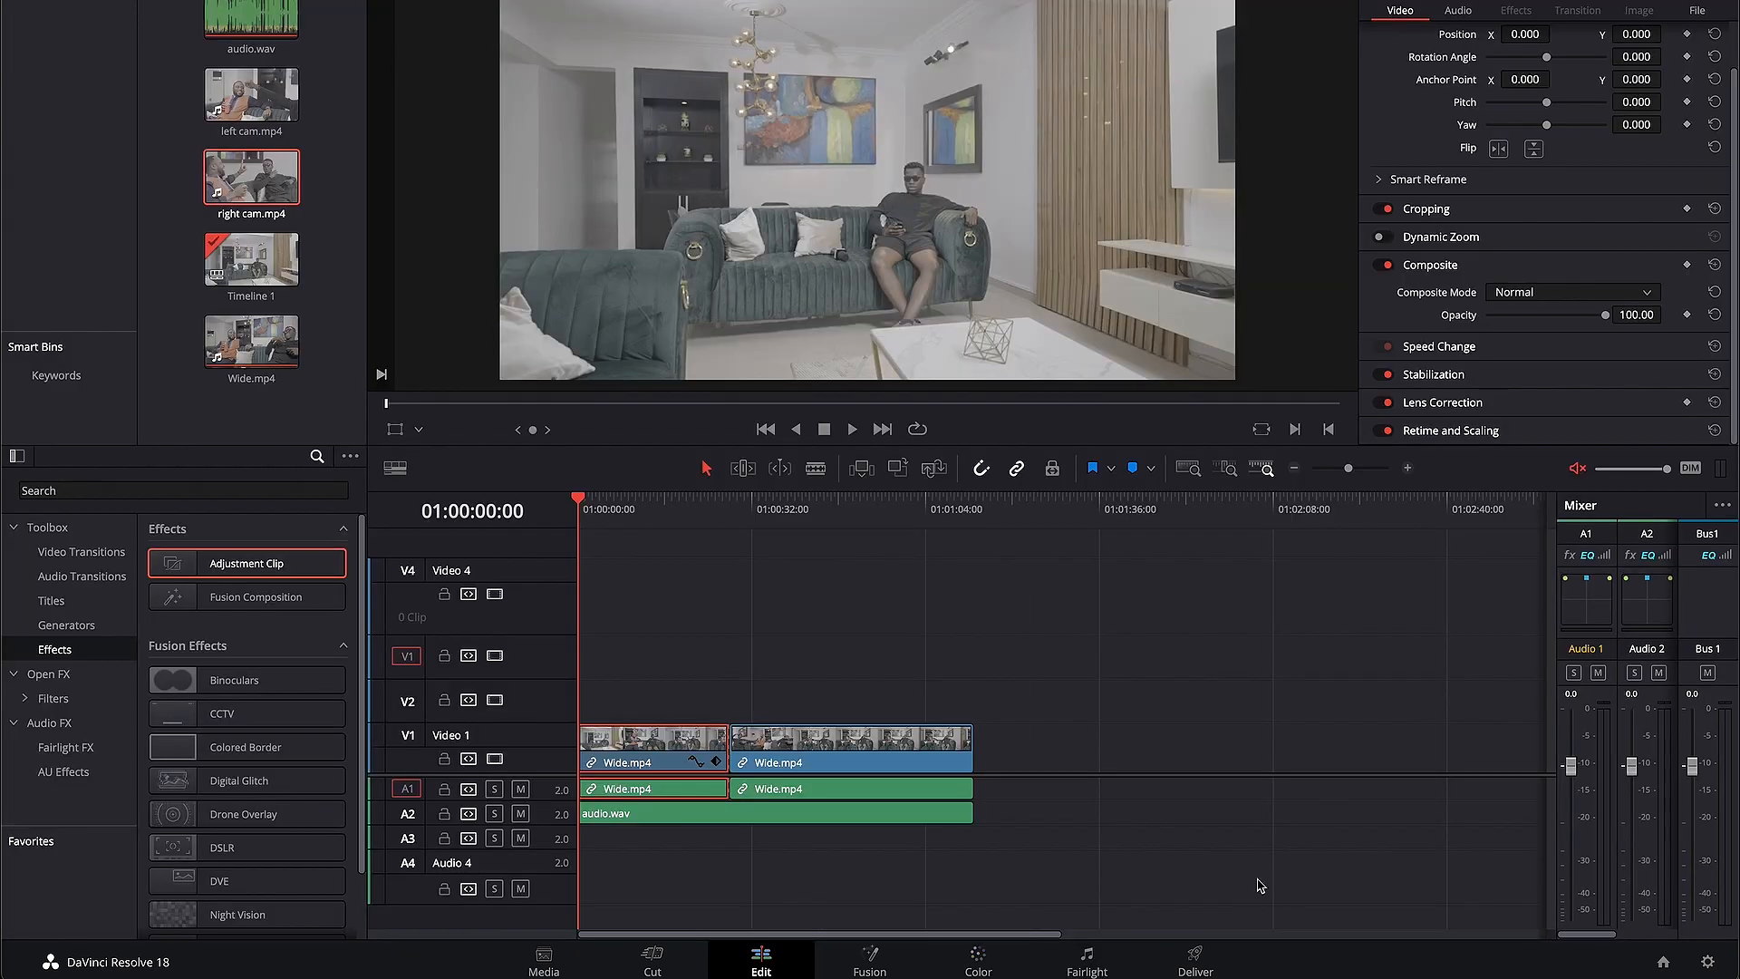
pyautogui.click(1198, 958)
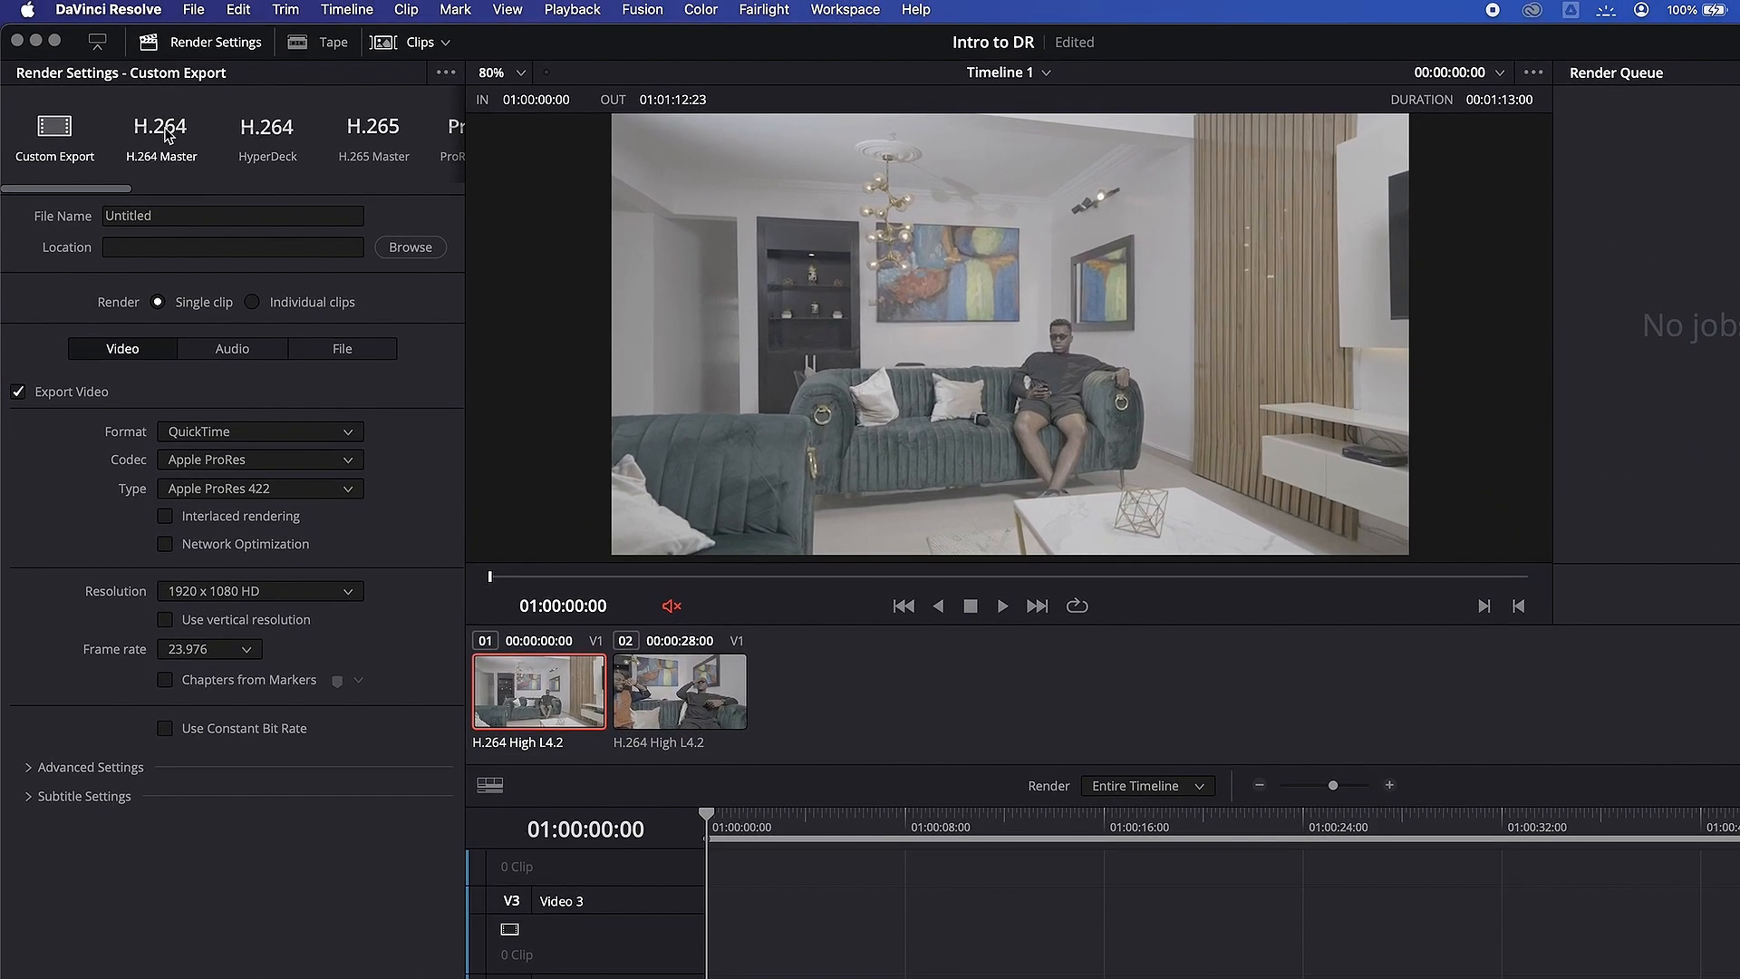
# - Look through the render presets and the resolution options of the YouTube preset, ending back at Custom Export
pyautogui.hscroll(5, 254, 126)
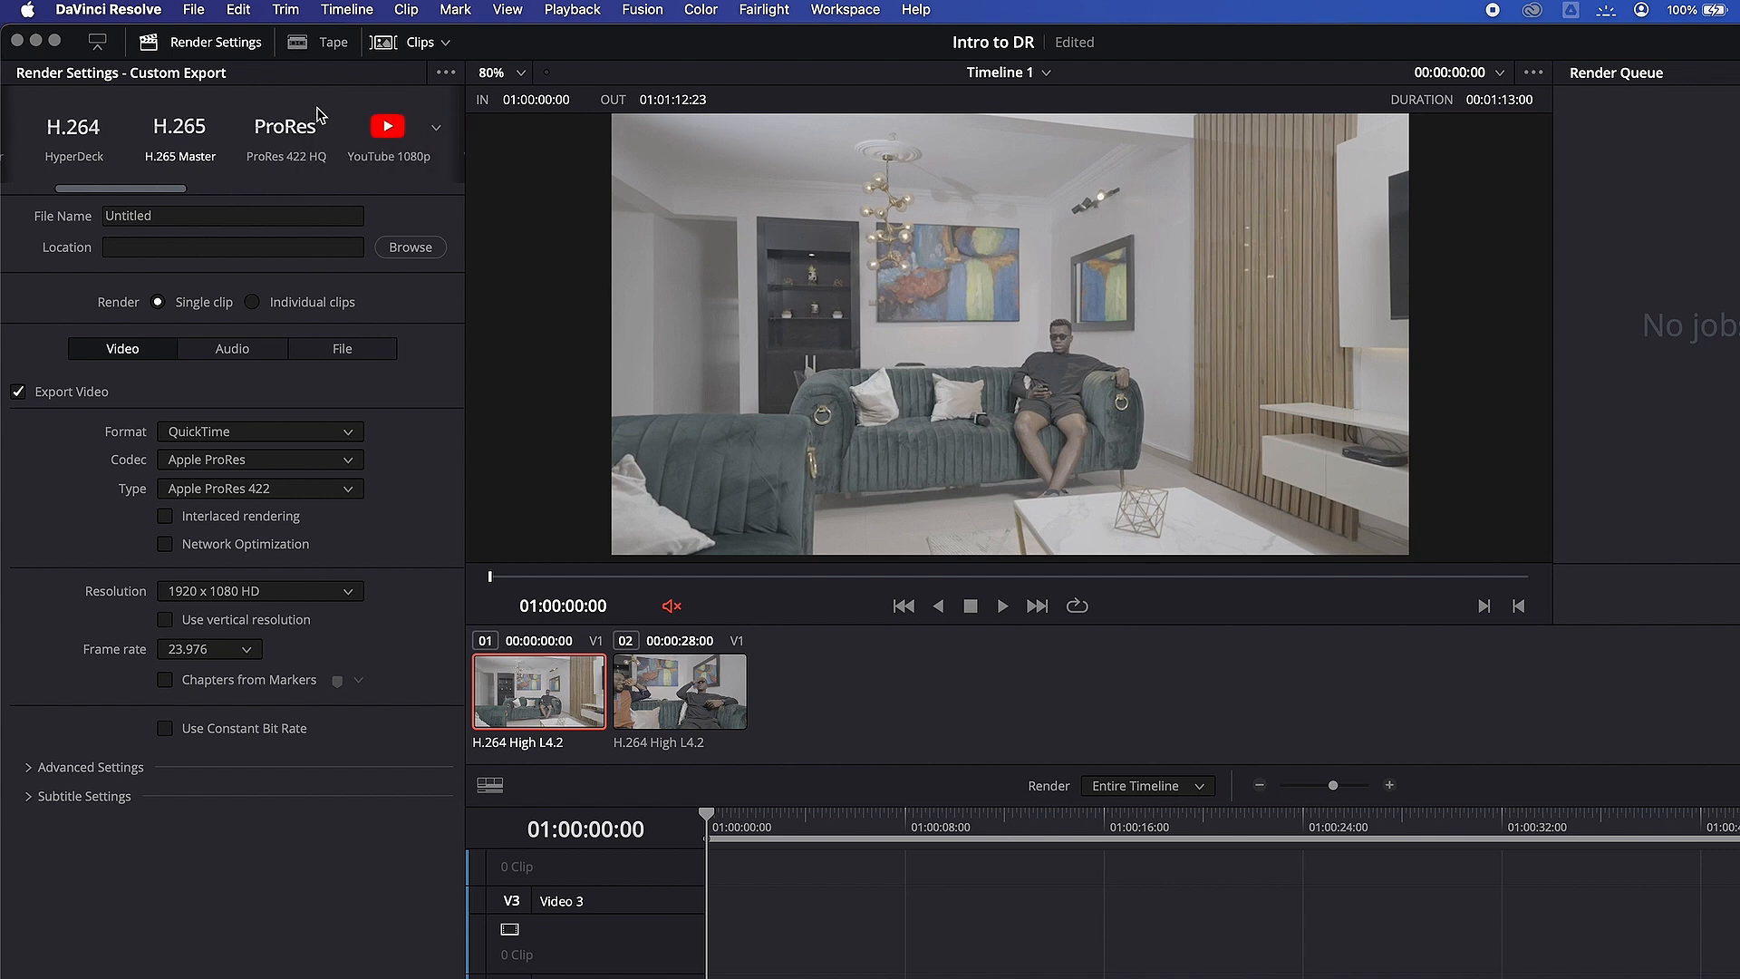
pyautogui.hscroll(3, 326, 122)
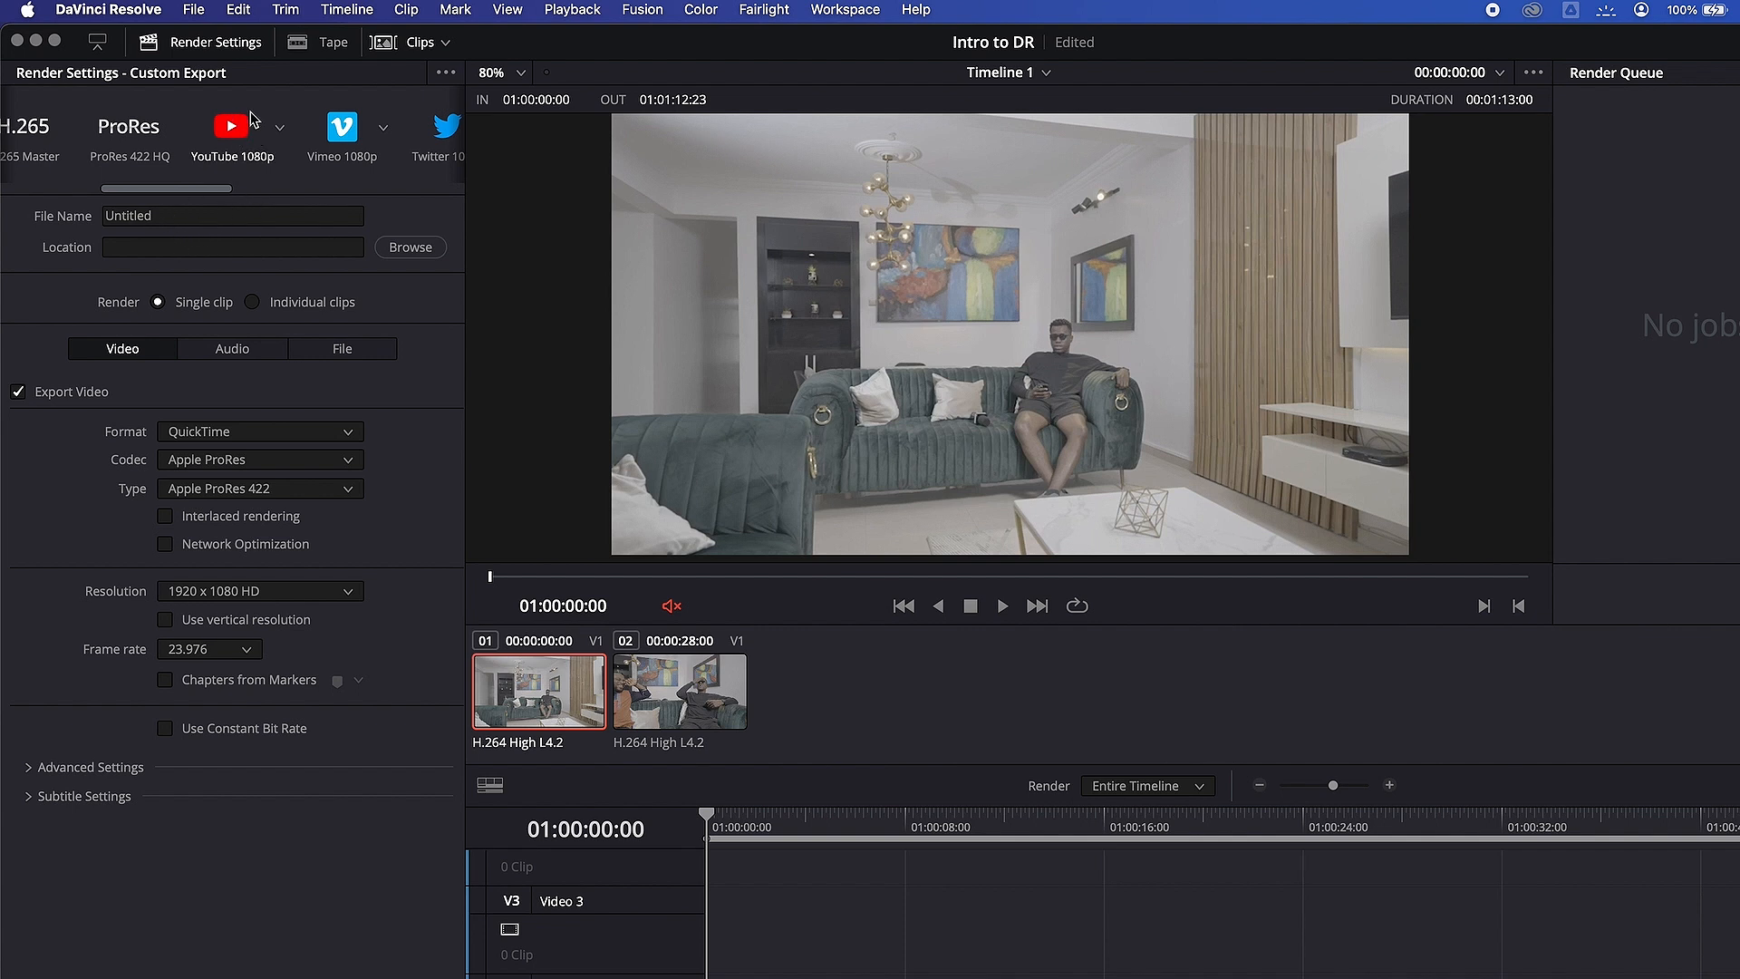
pyautogui.click(280, 129)
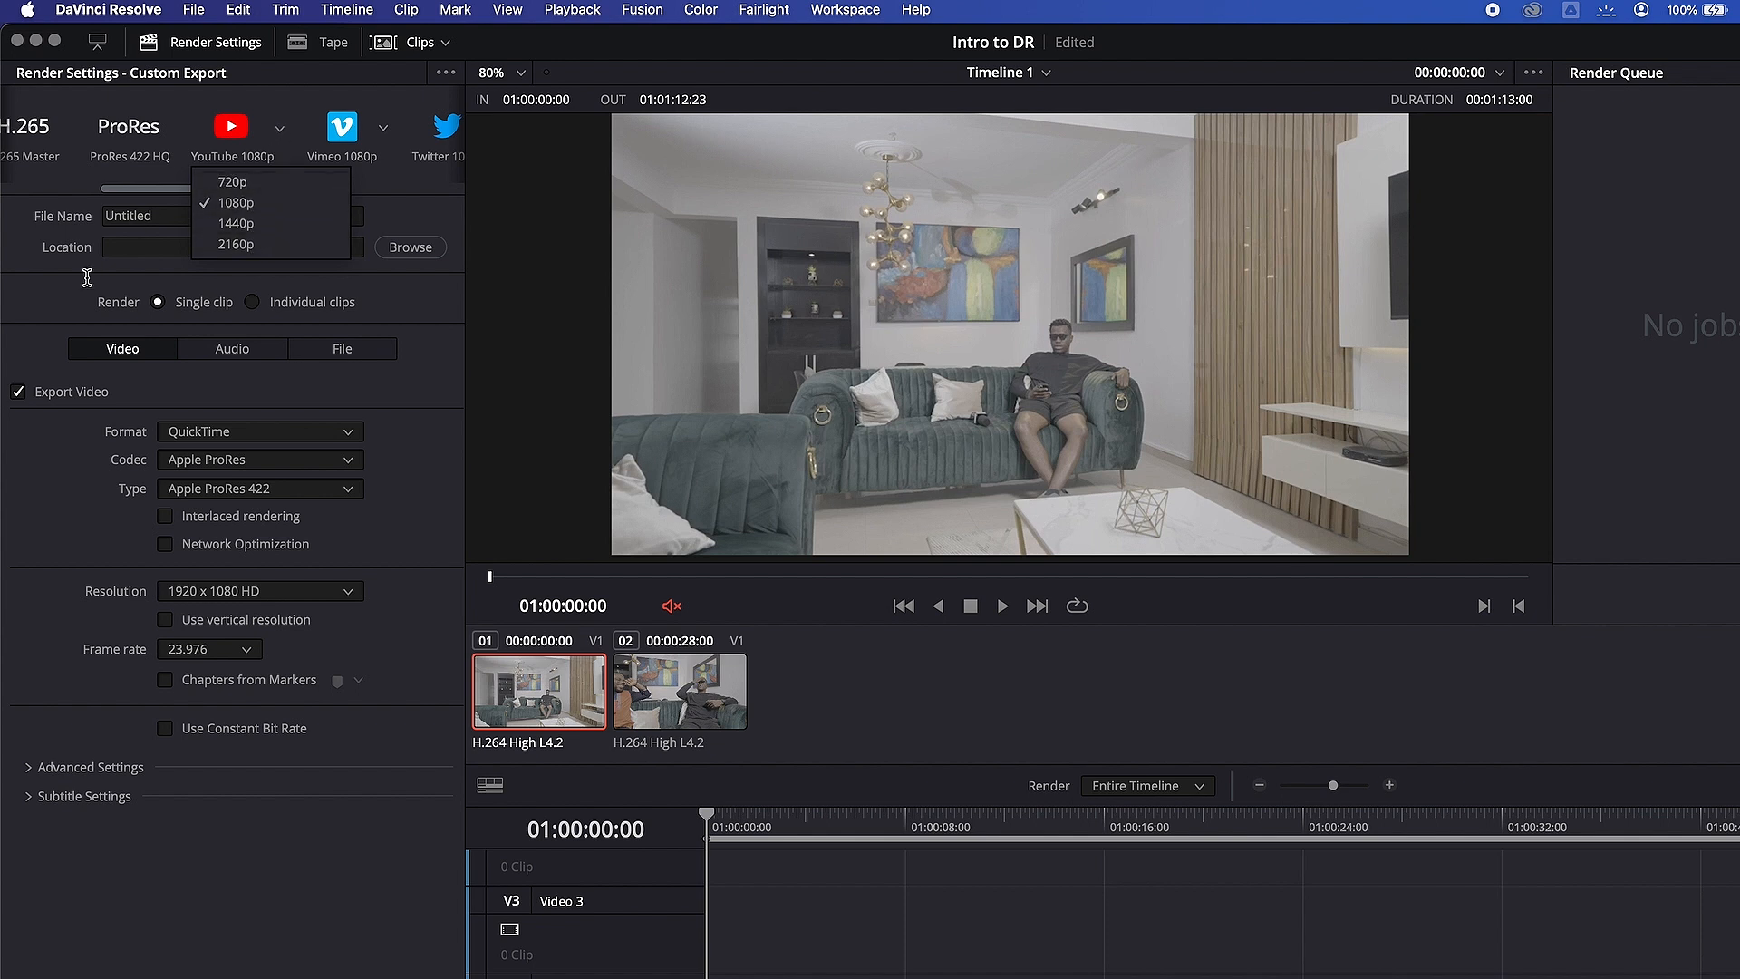
pyautogui.click(59, 299)
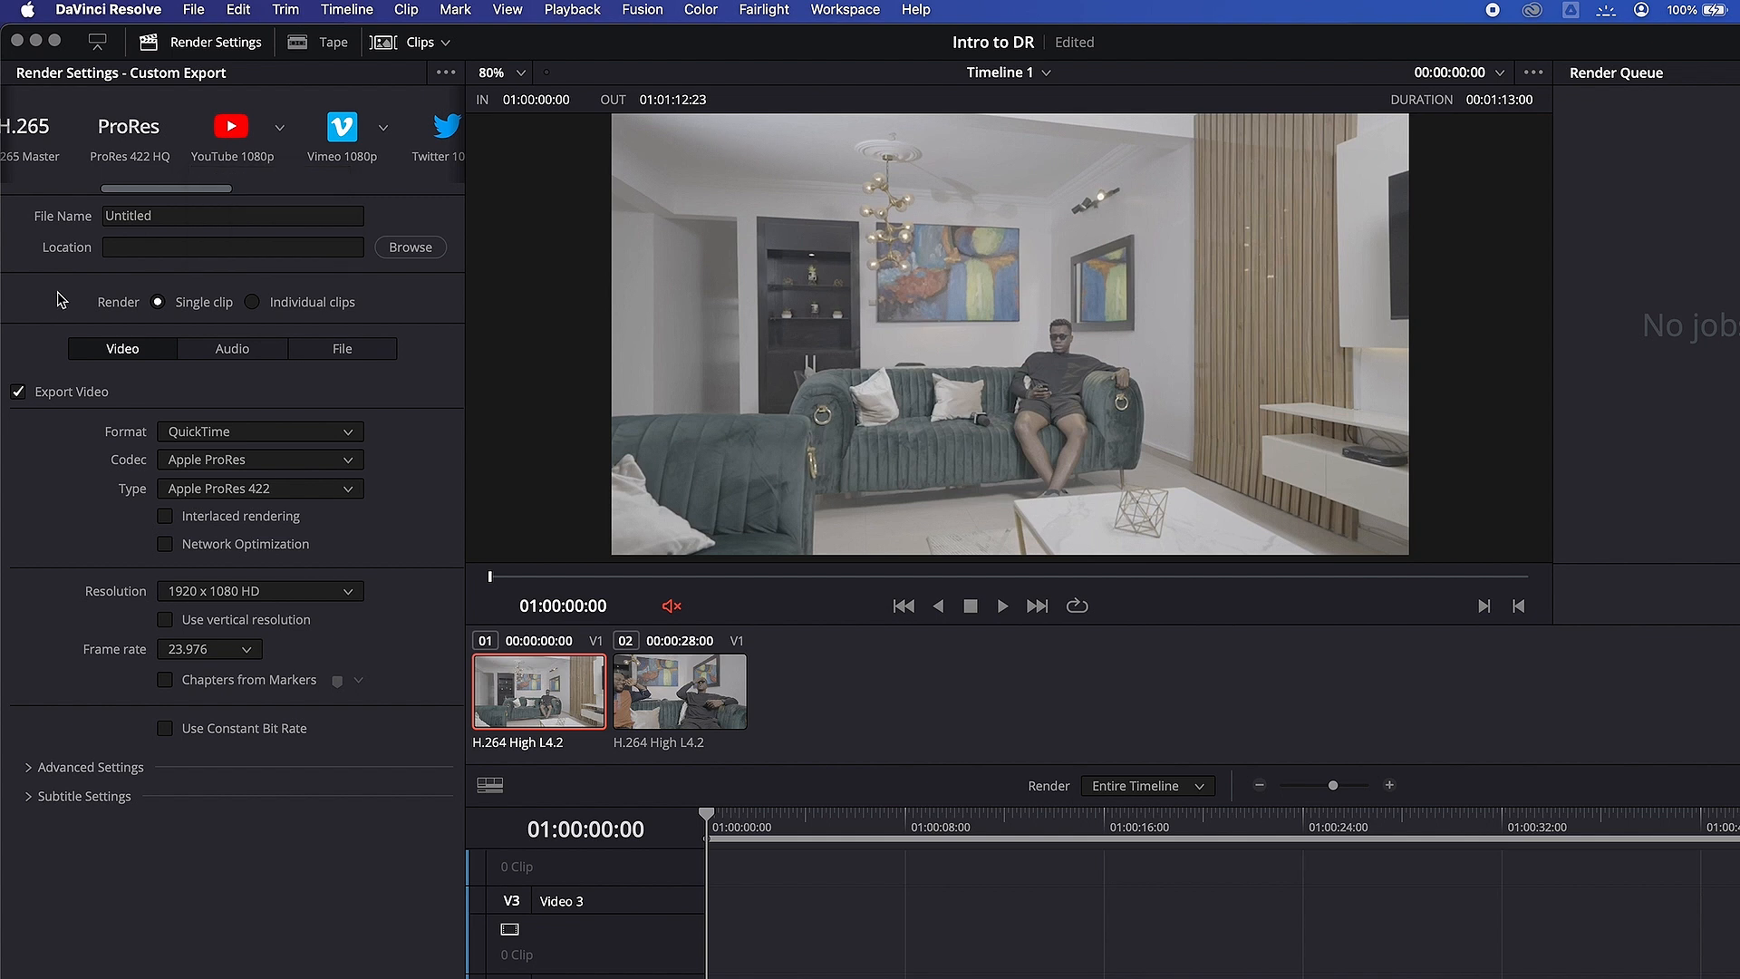
pyautogui.click(172, 217)
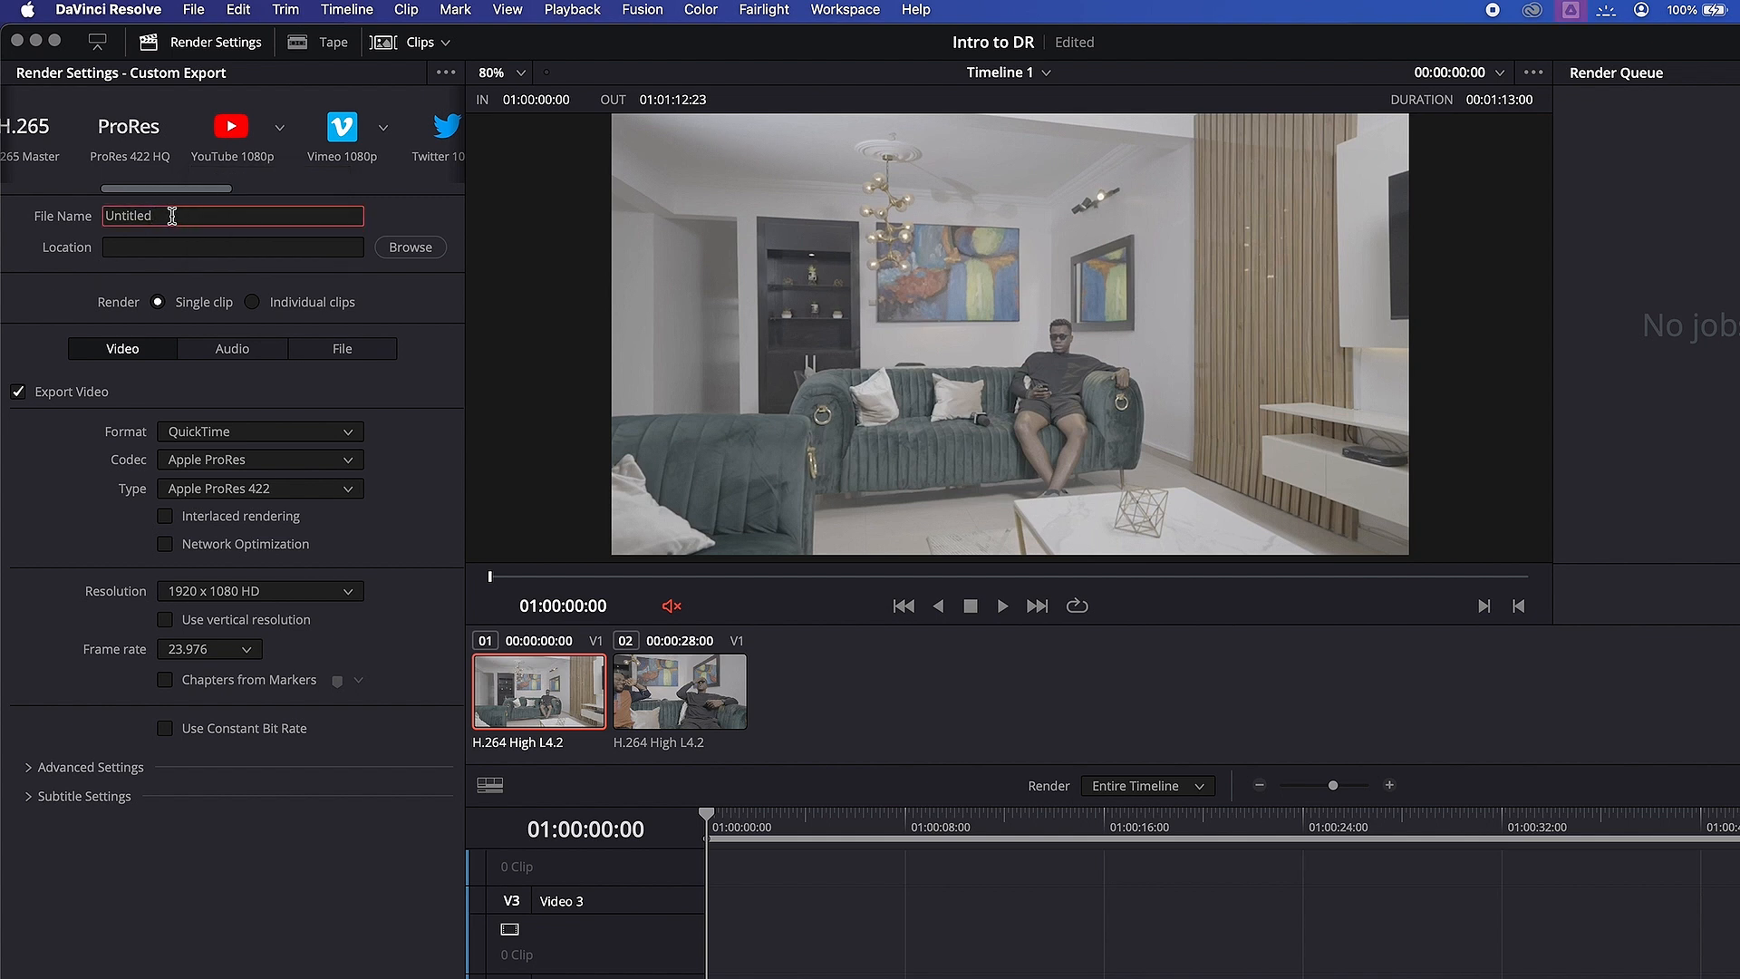
pyautogui.moveTo(167, 189); pyautogui.dragTo(18, 190)
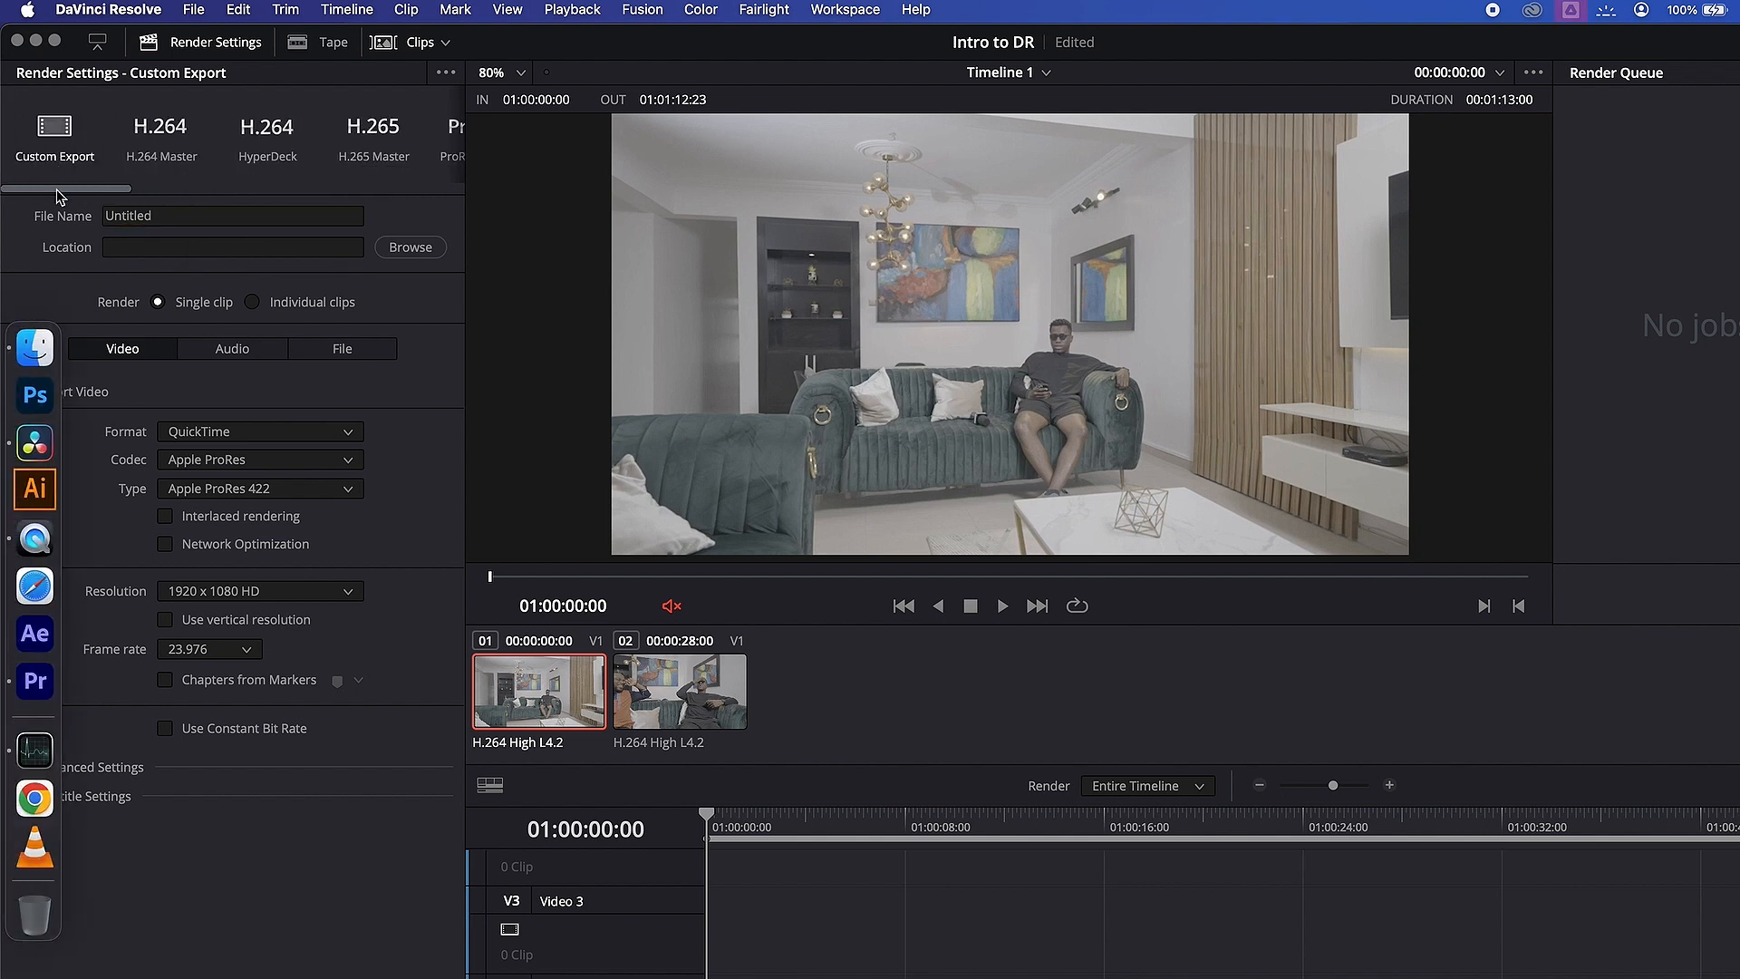
# - Set the export location to the Downloads folder and name the file ITDR
pyautogui.click(142, 216)
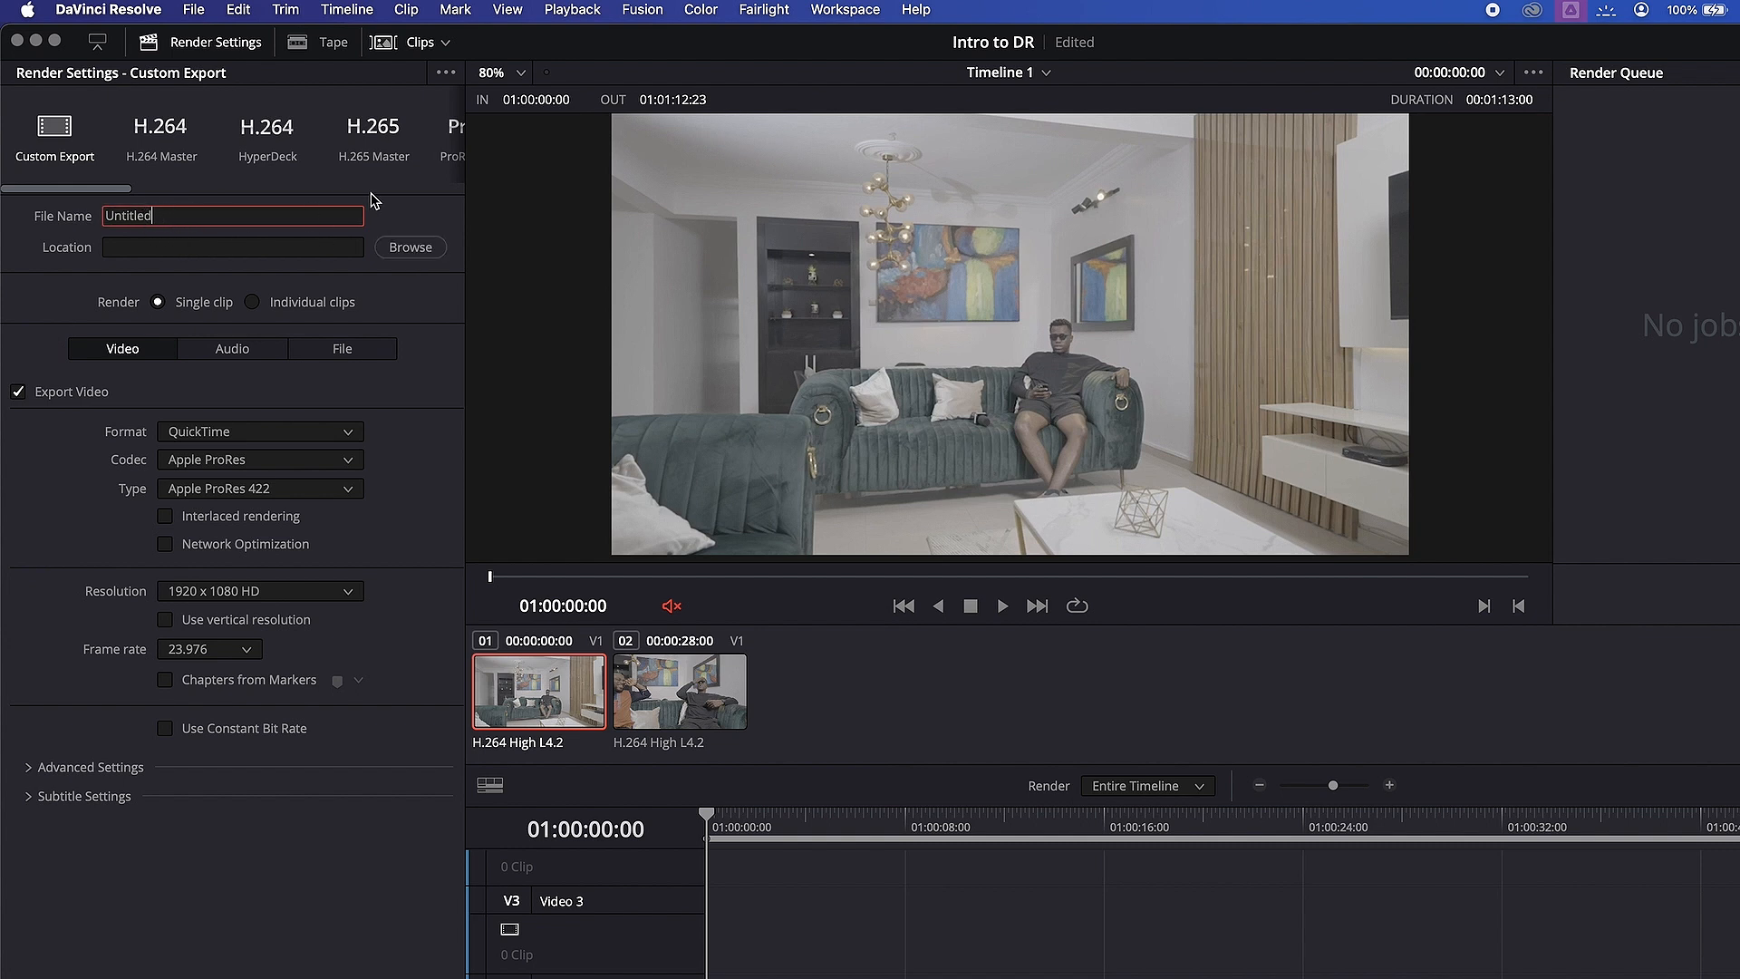
pyautogui.click(396, 250)
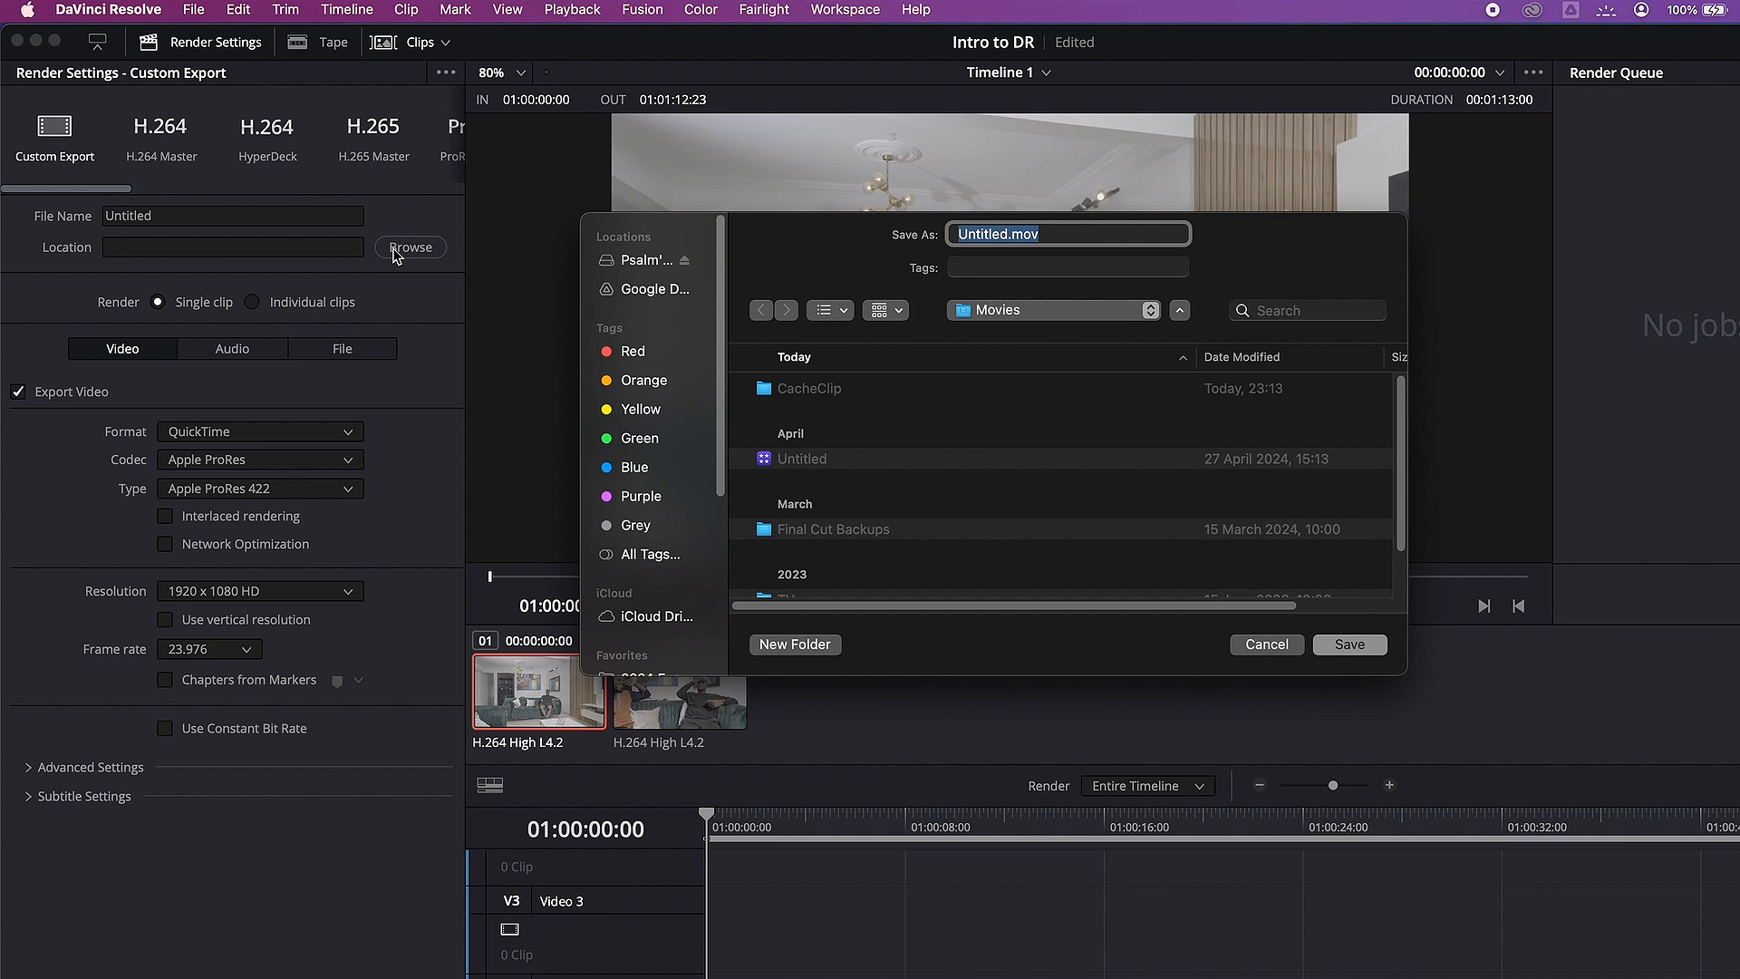
pyautogui.scroll(-5, 666, 583)
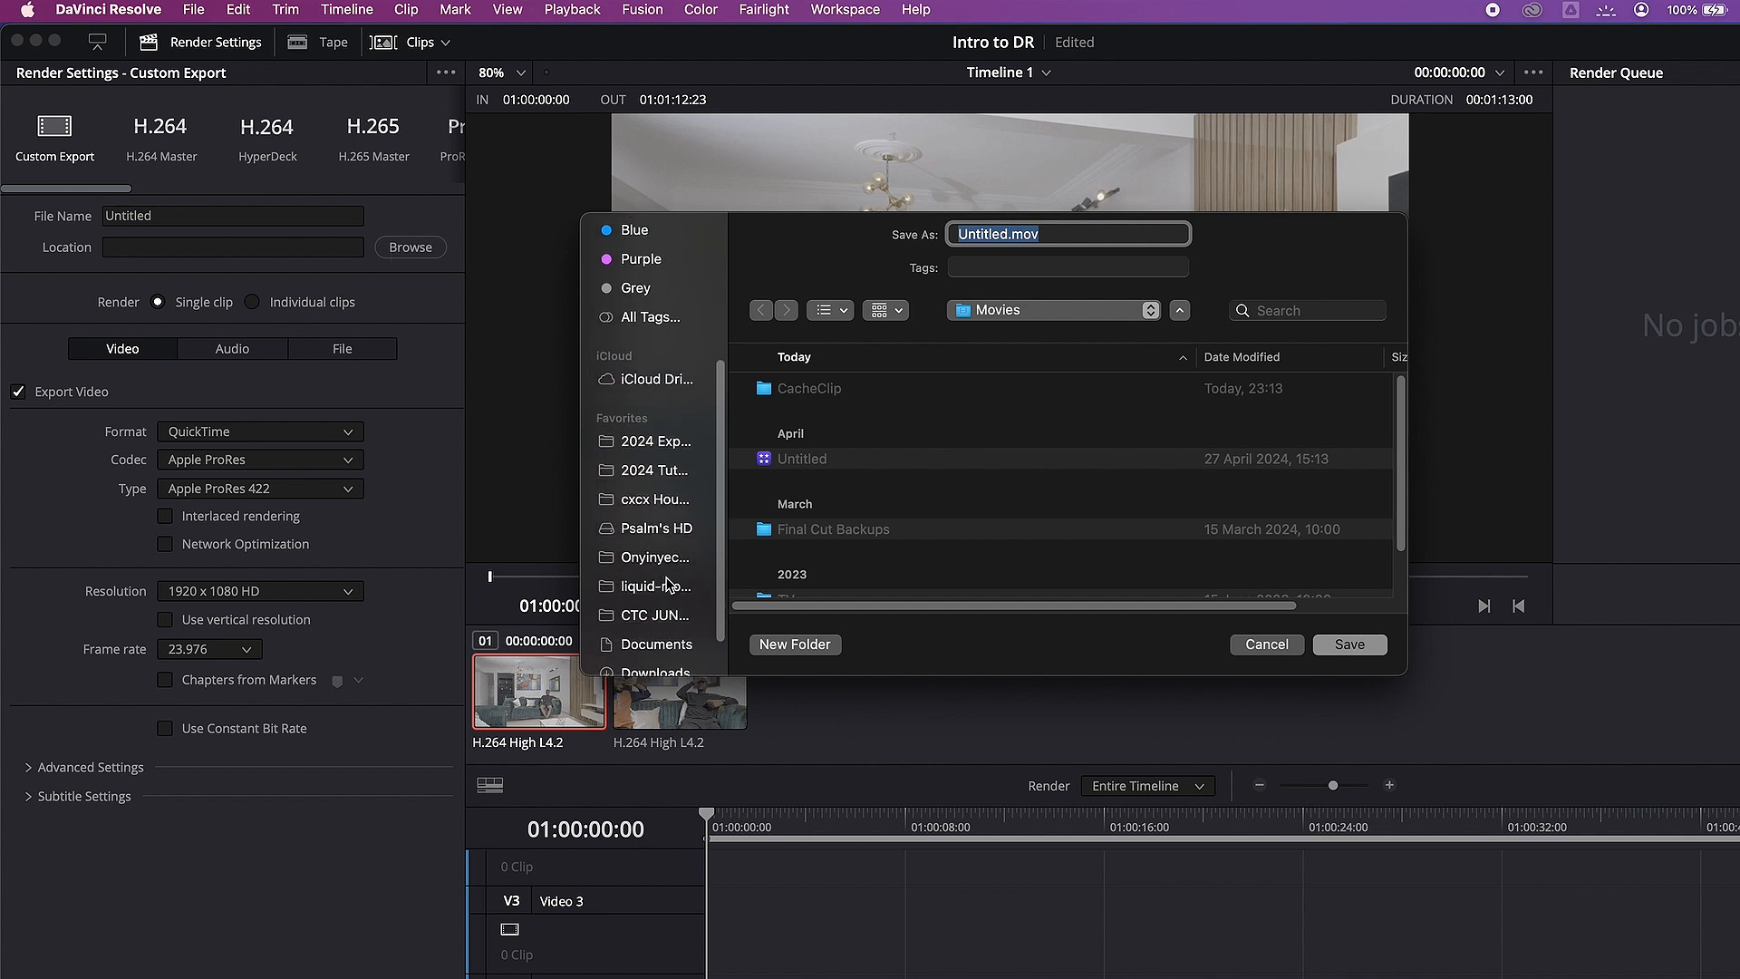
pyautogui.click(662, 622)
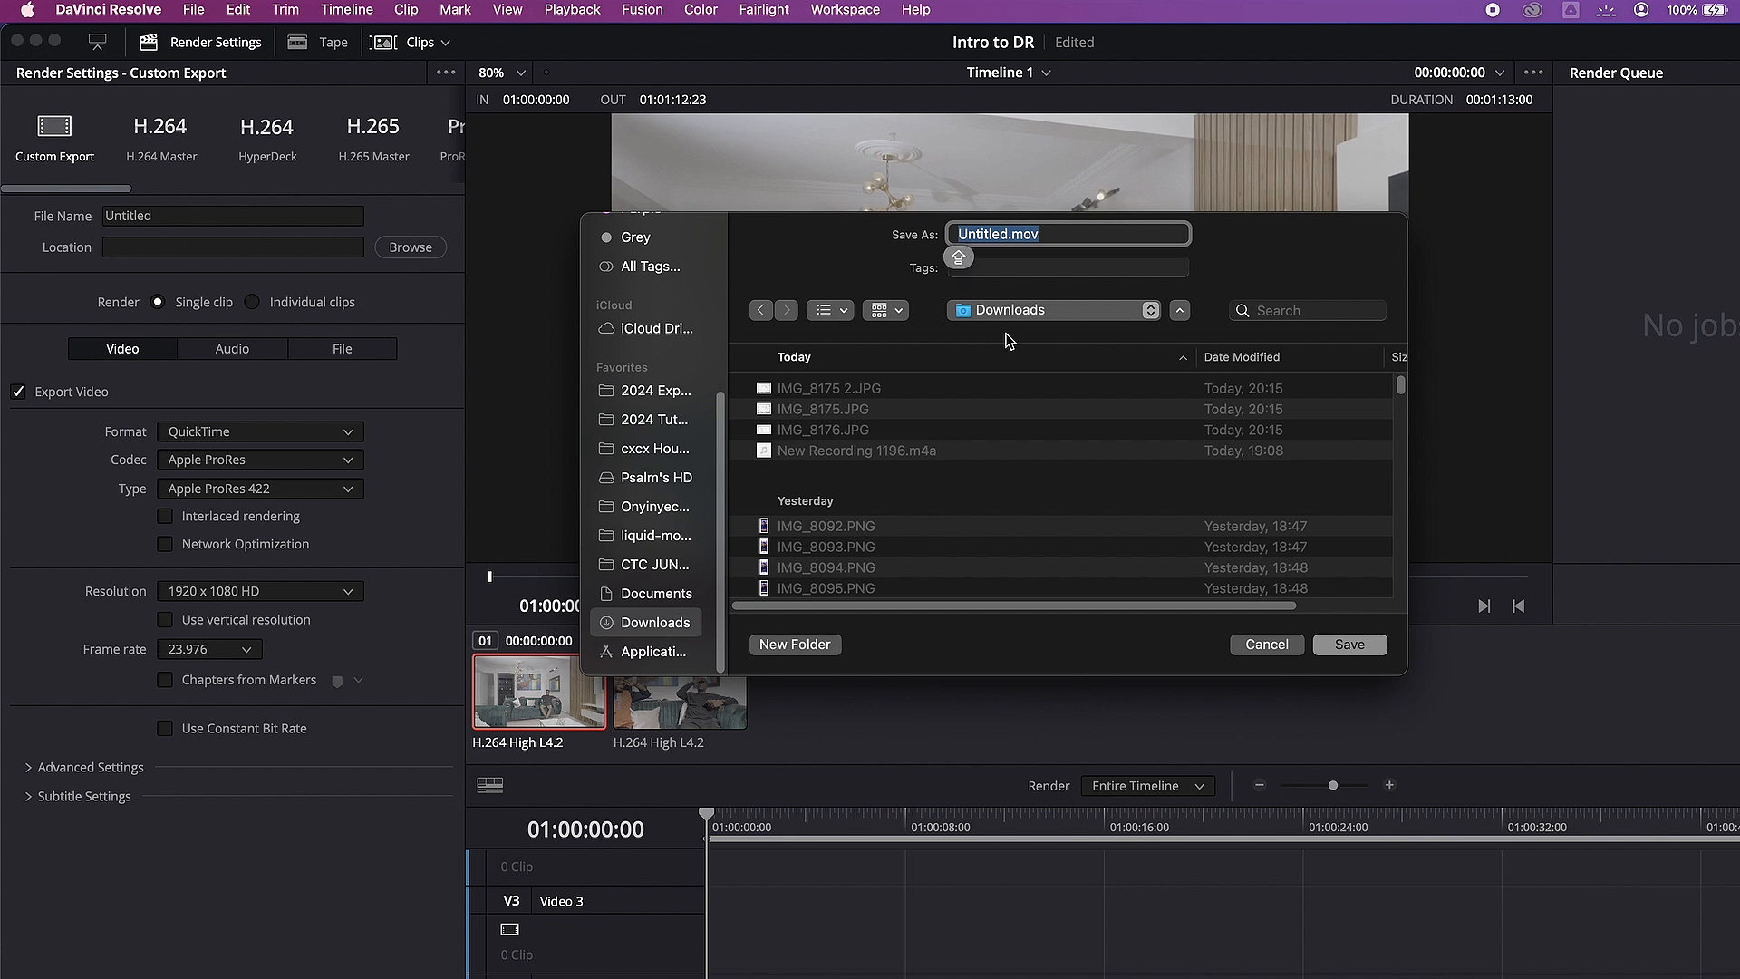
pyautogui.press('BackSpace')
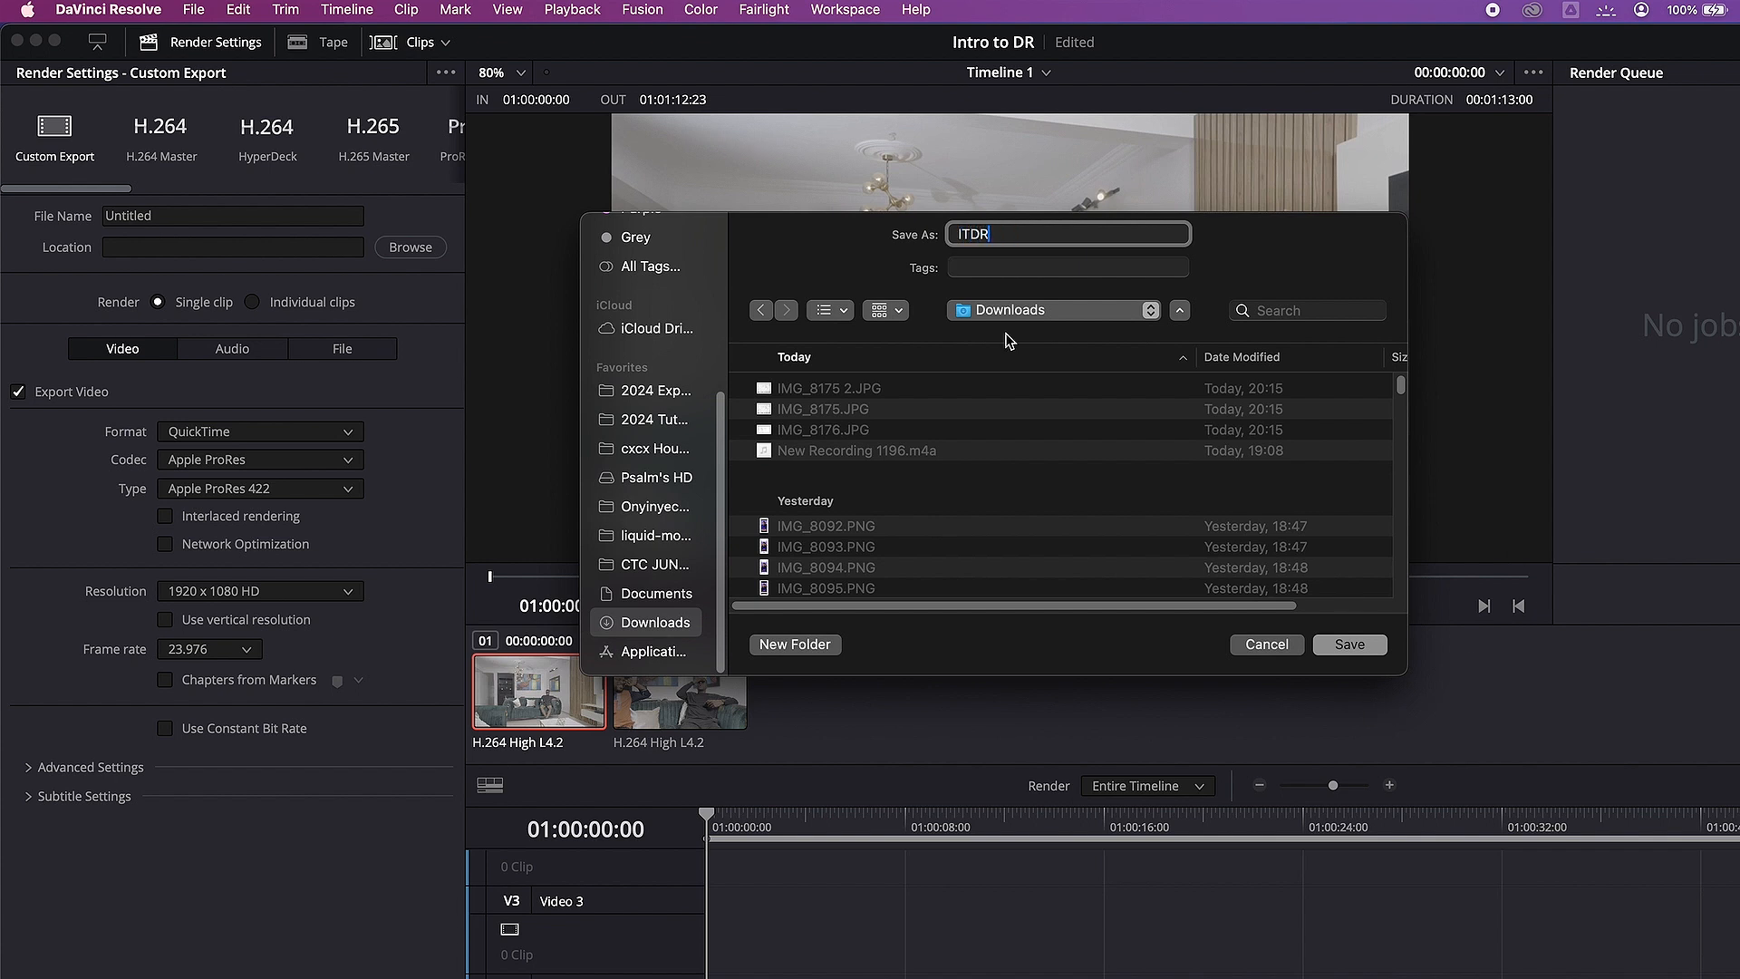
pyautogui.click(1335, 649)
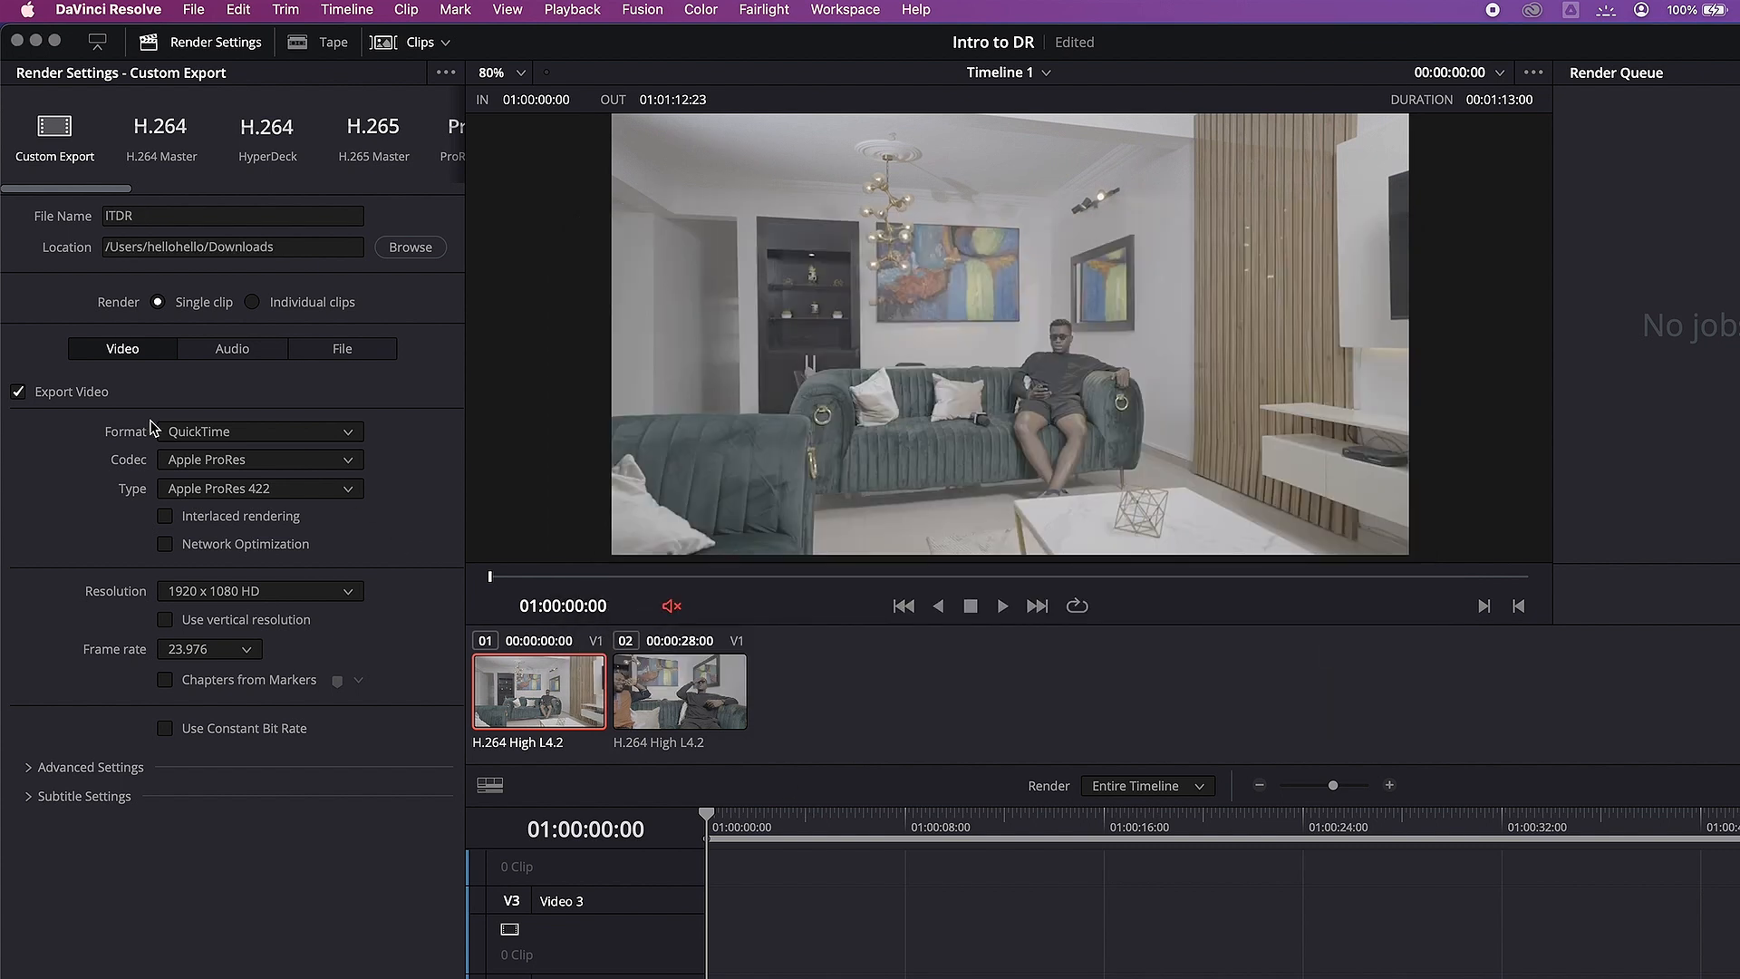
# - Look through the video, audio and file settings of the export, ending with the video settings
pyautogui.click(118, 353)
pyautogui.click(117, 353)
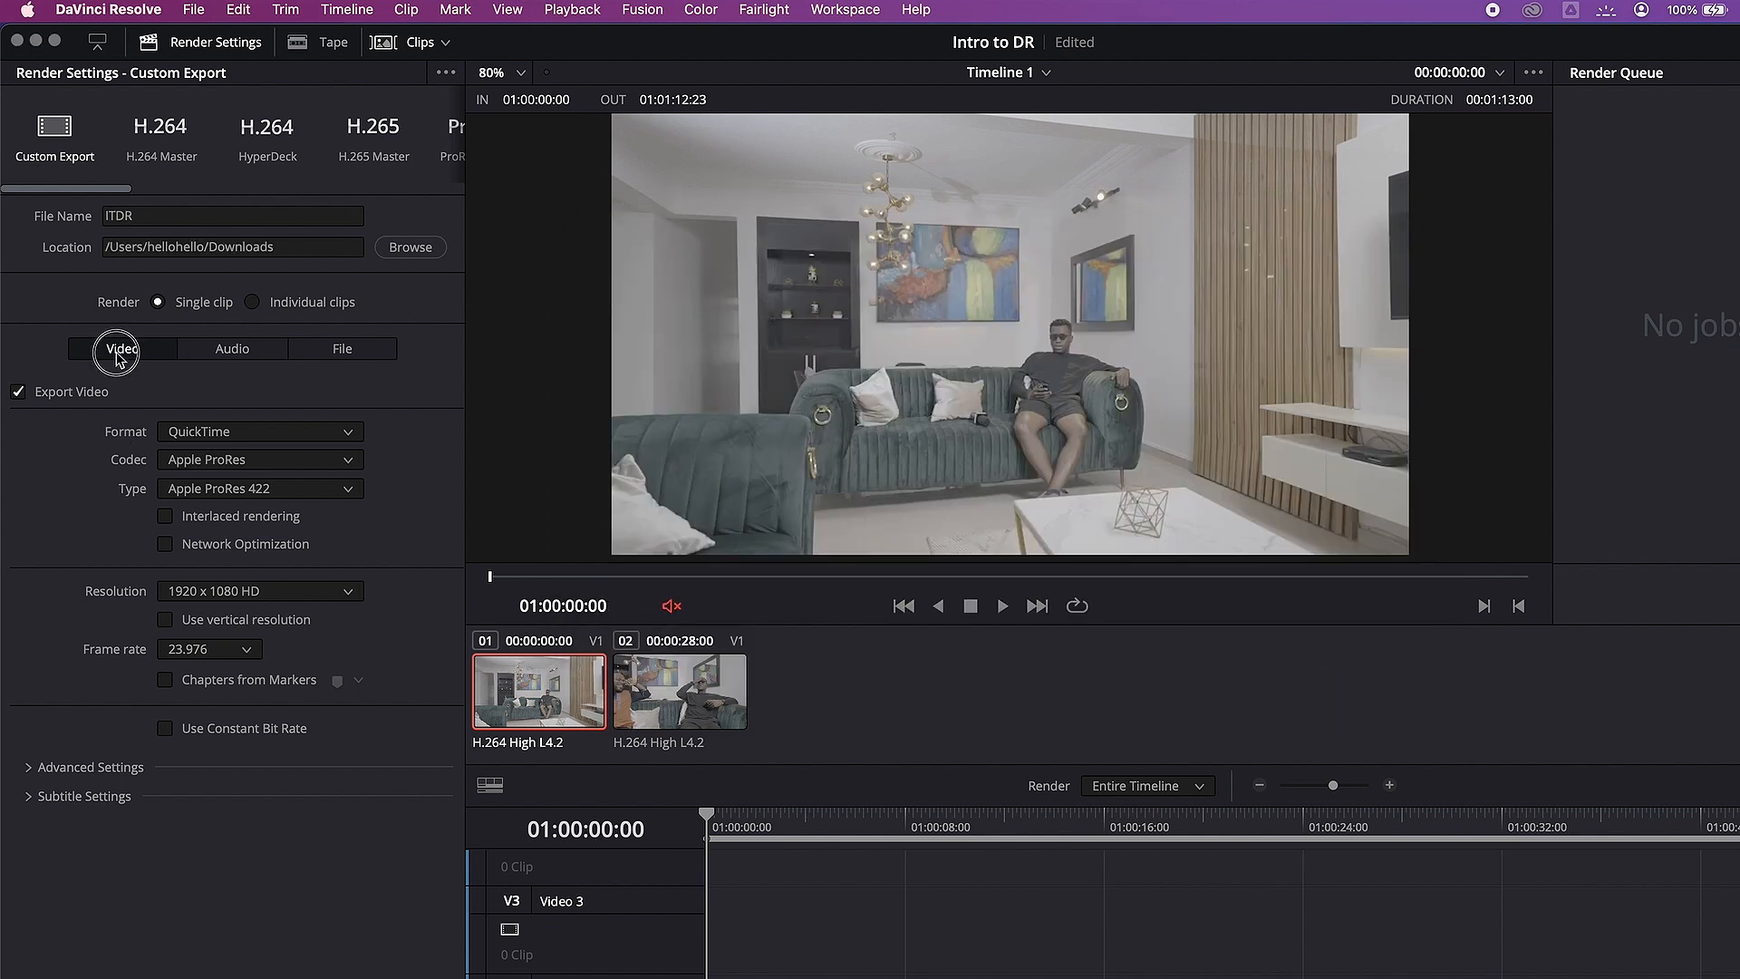
pyautogui.click(217, 349)
pyautogui.click(335, 349)
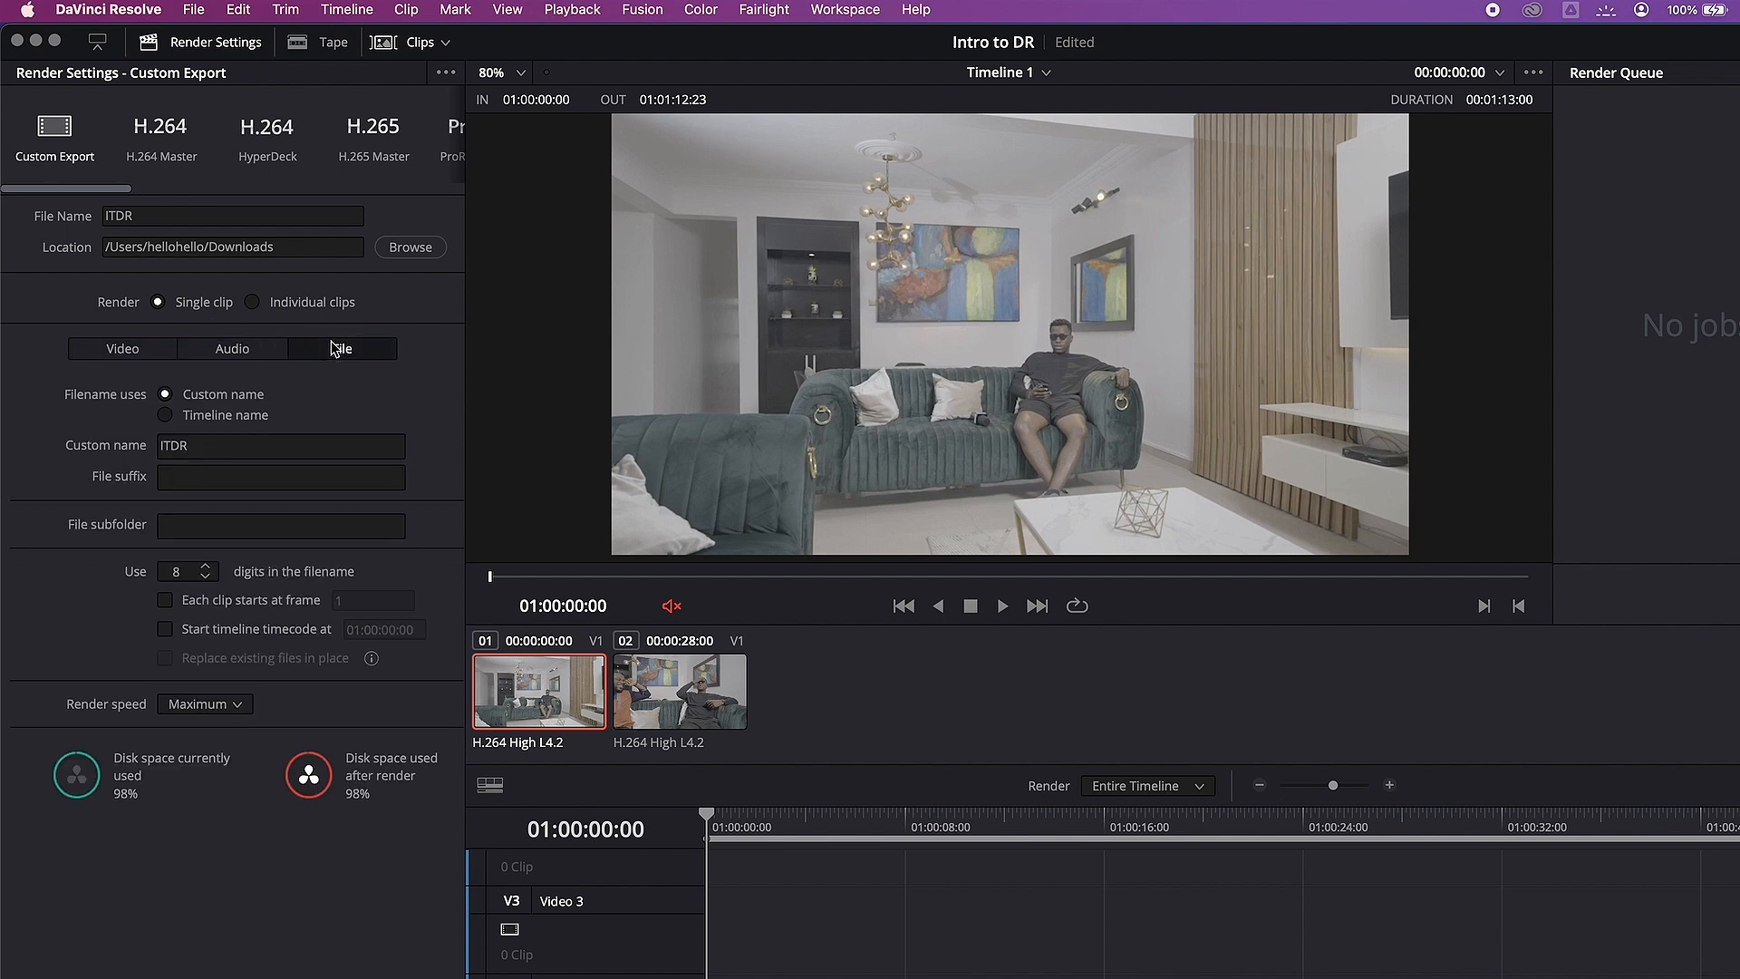
pyautogui.click(141, 359)
pyautogui.click(229, 354)
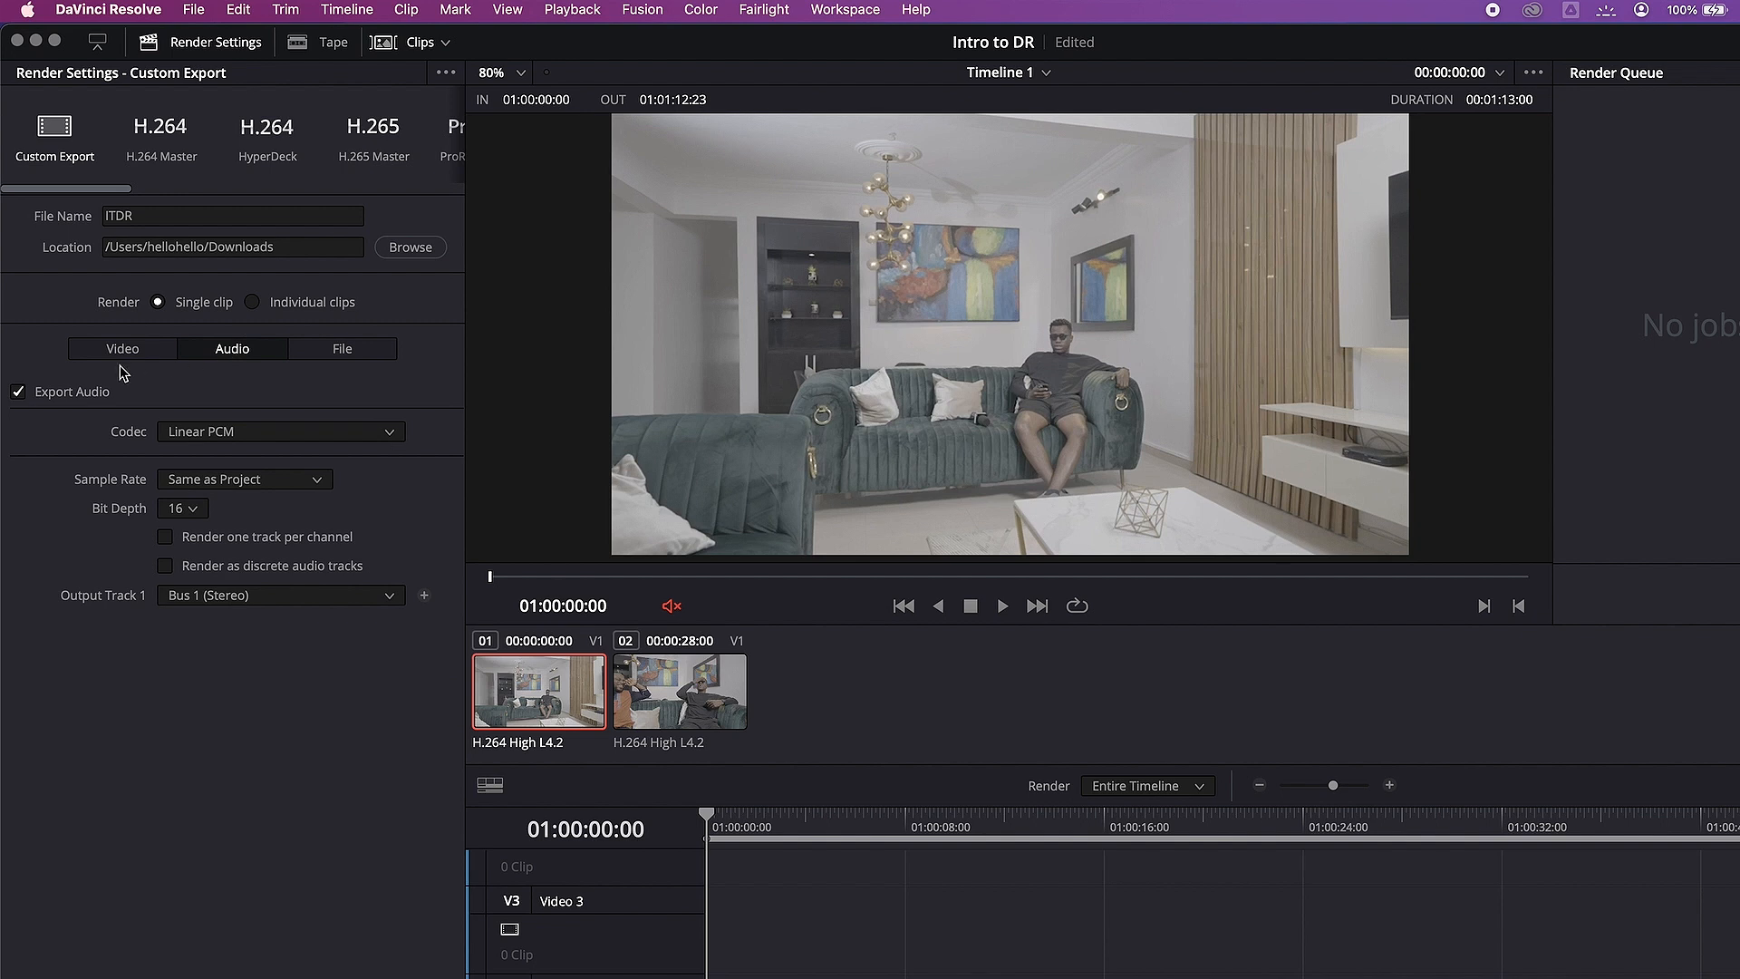
pyautogui.click(116, 350)
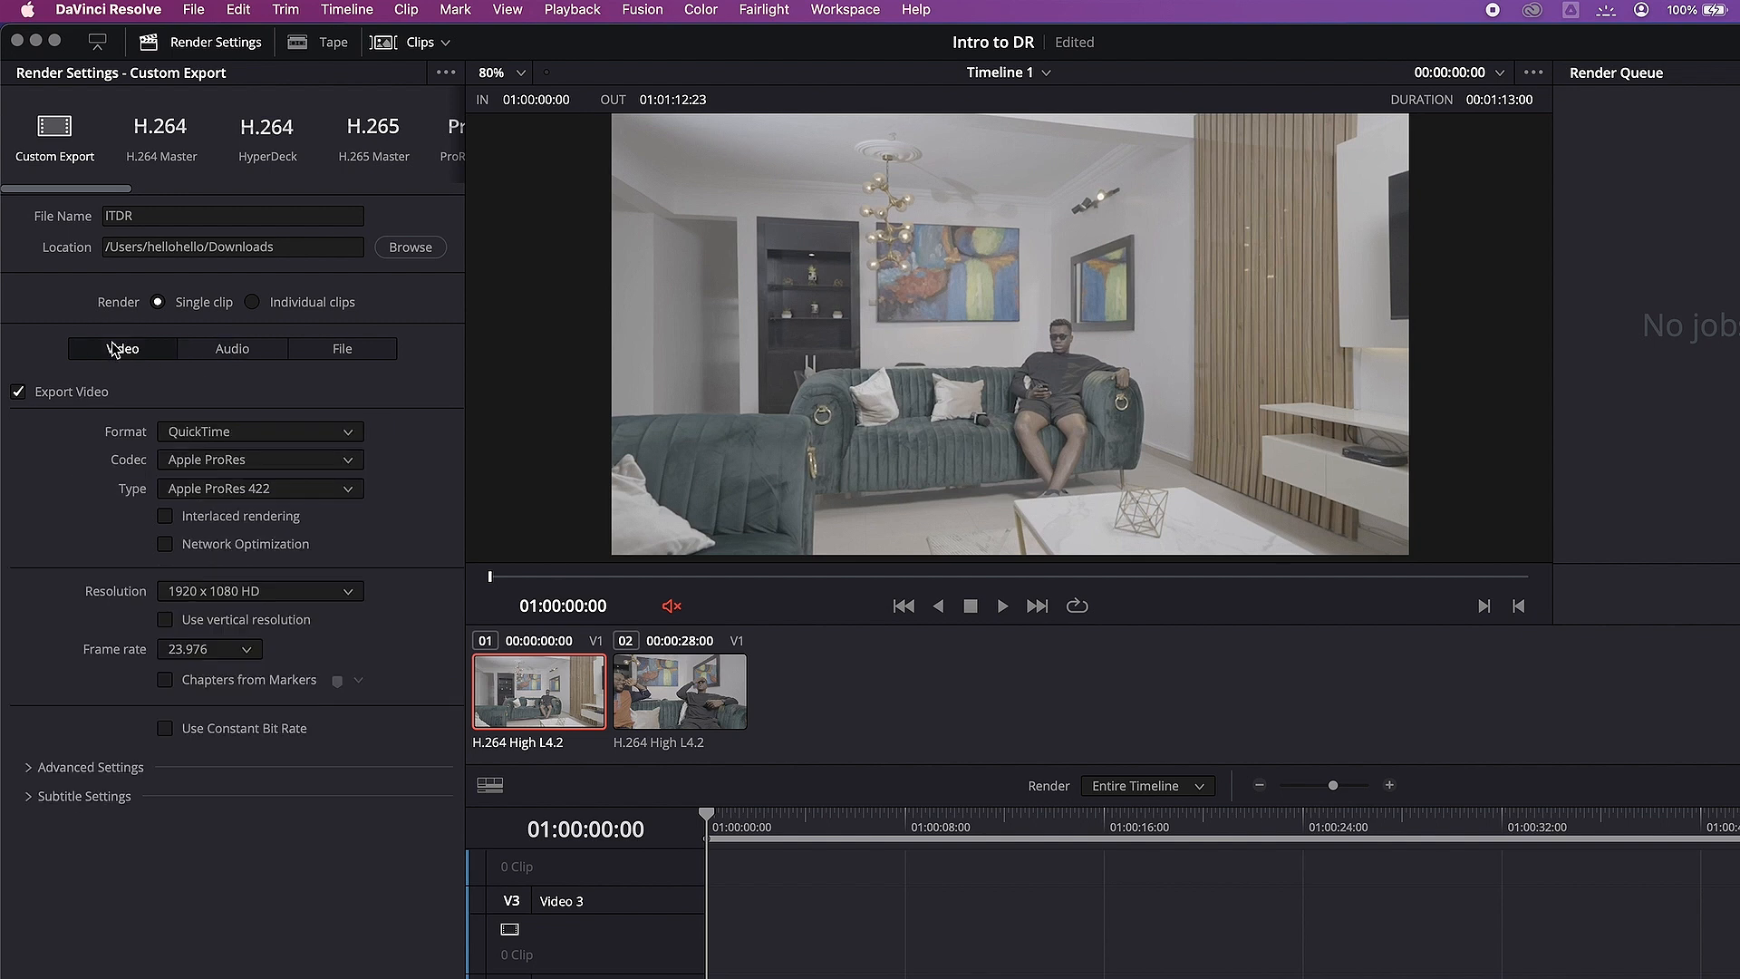
# - Review the export format and codec options, choosing QuickTime with Apple ProRes
pyautogui.click(199, 433)
pyautogui.click(230, 668)
pyautogui.click(205, 462)
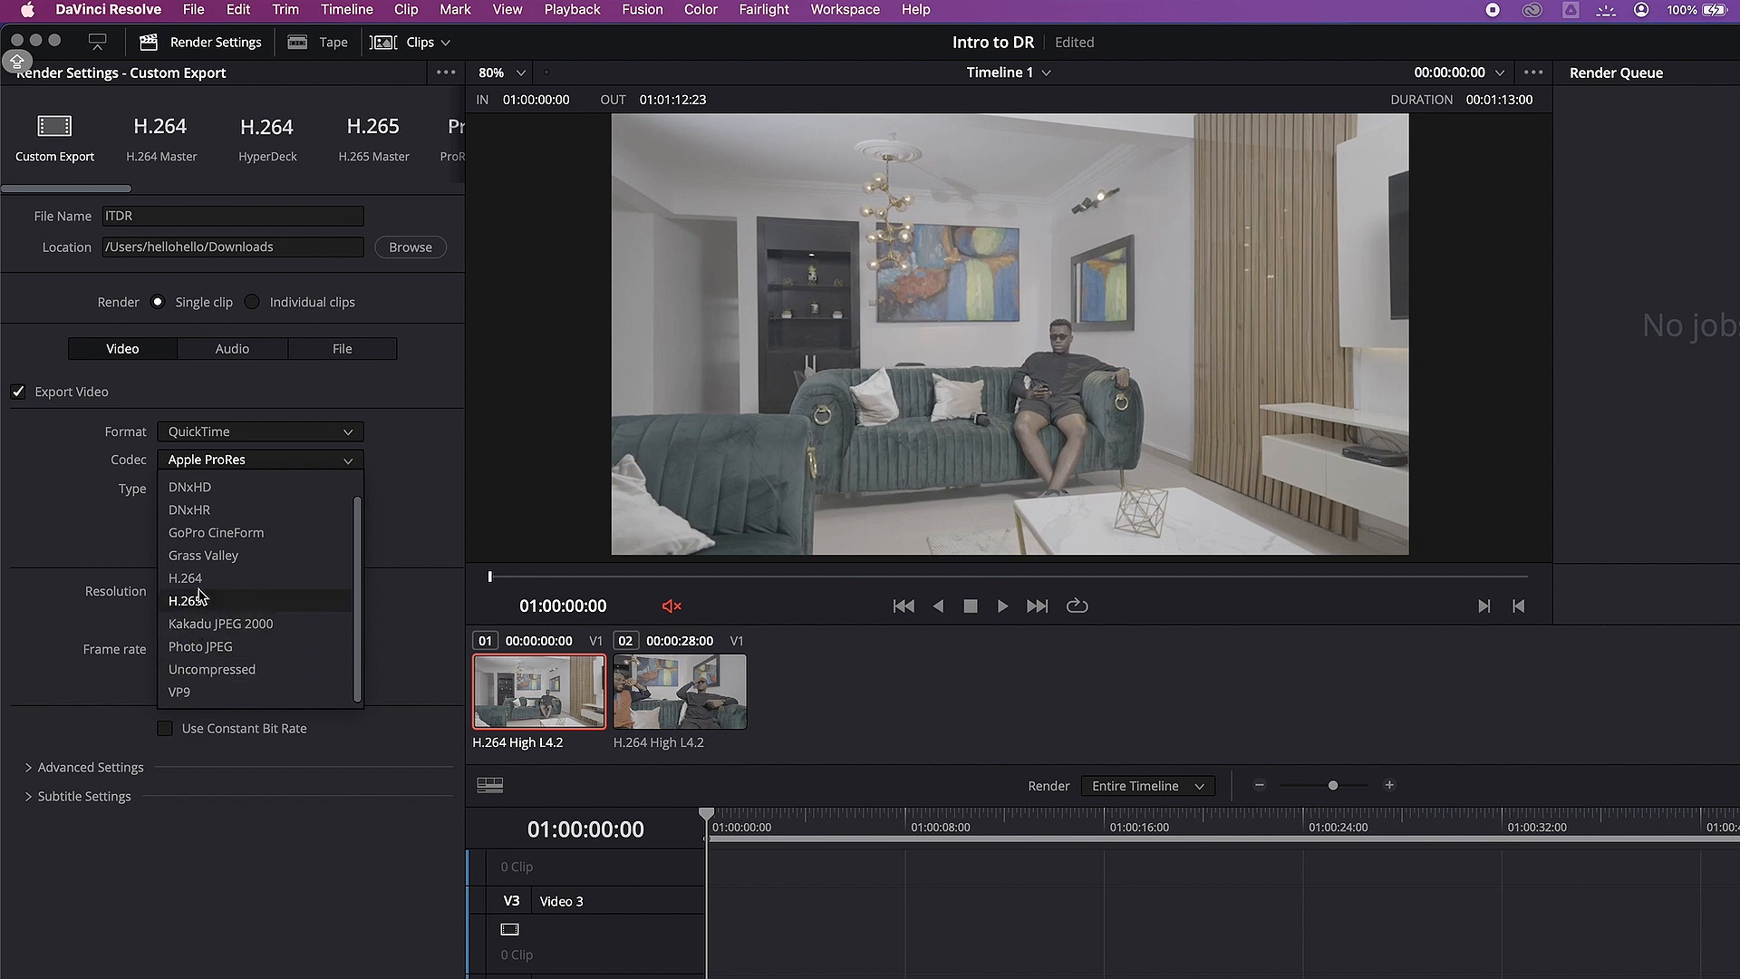
pyautogui.scroll(1, 199, 526)
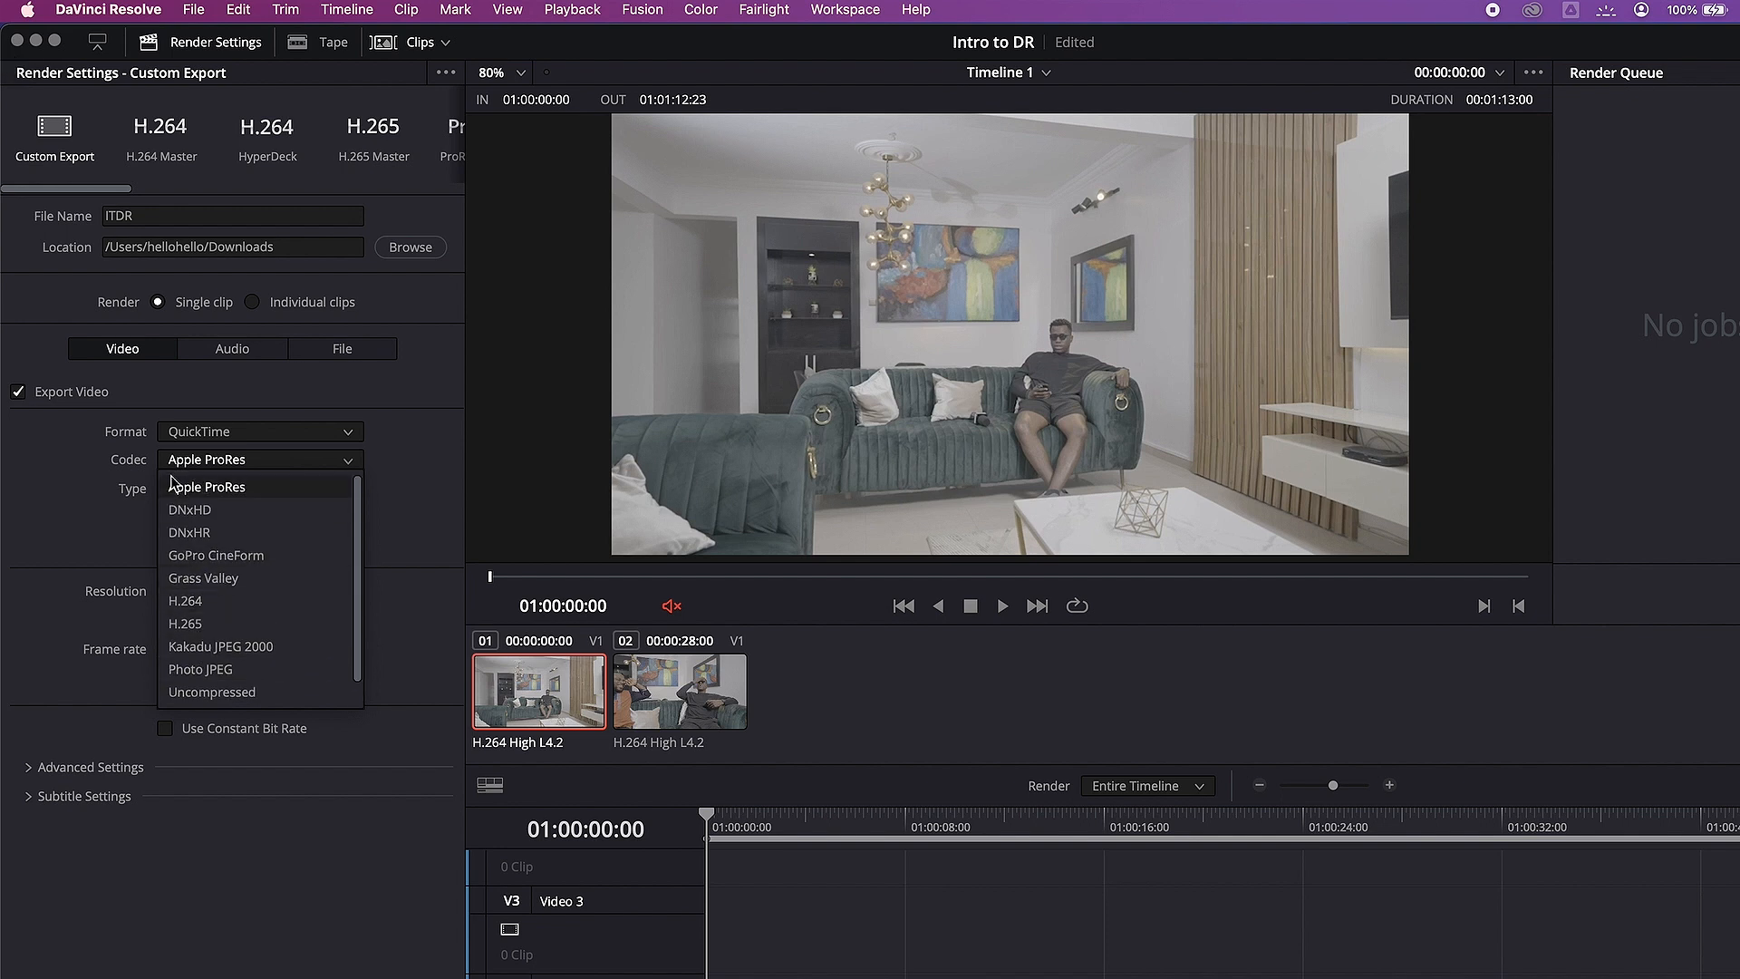
pyautogui.click(186, 489)
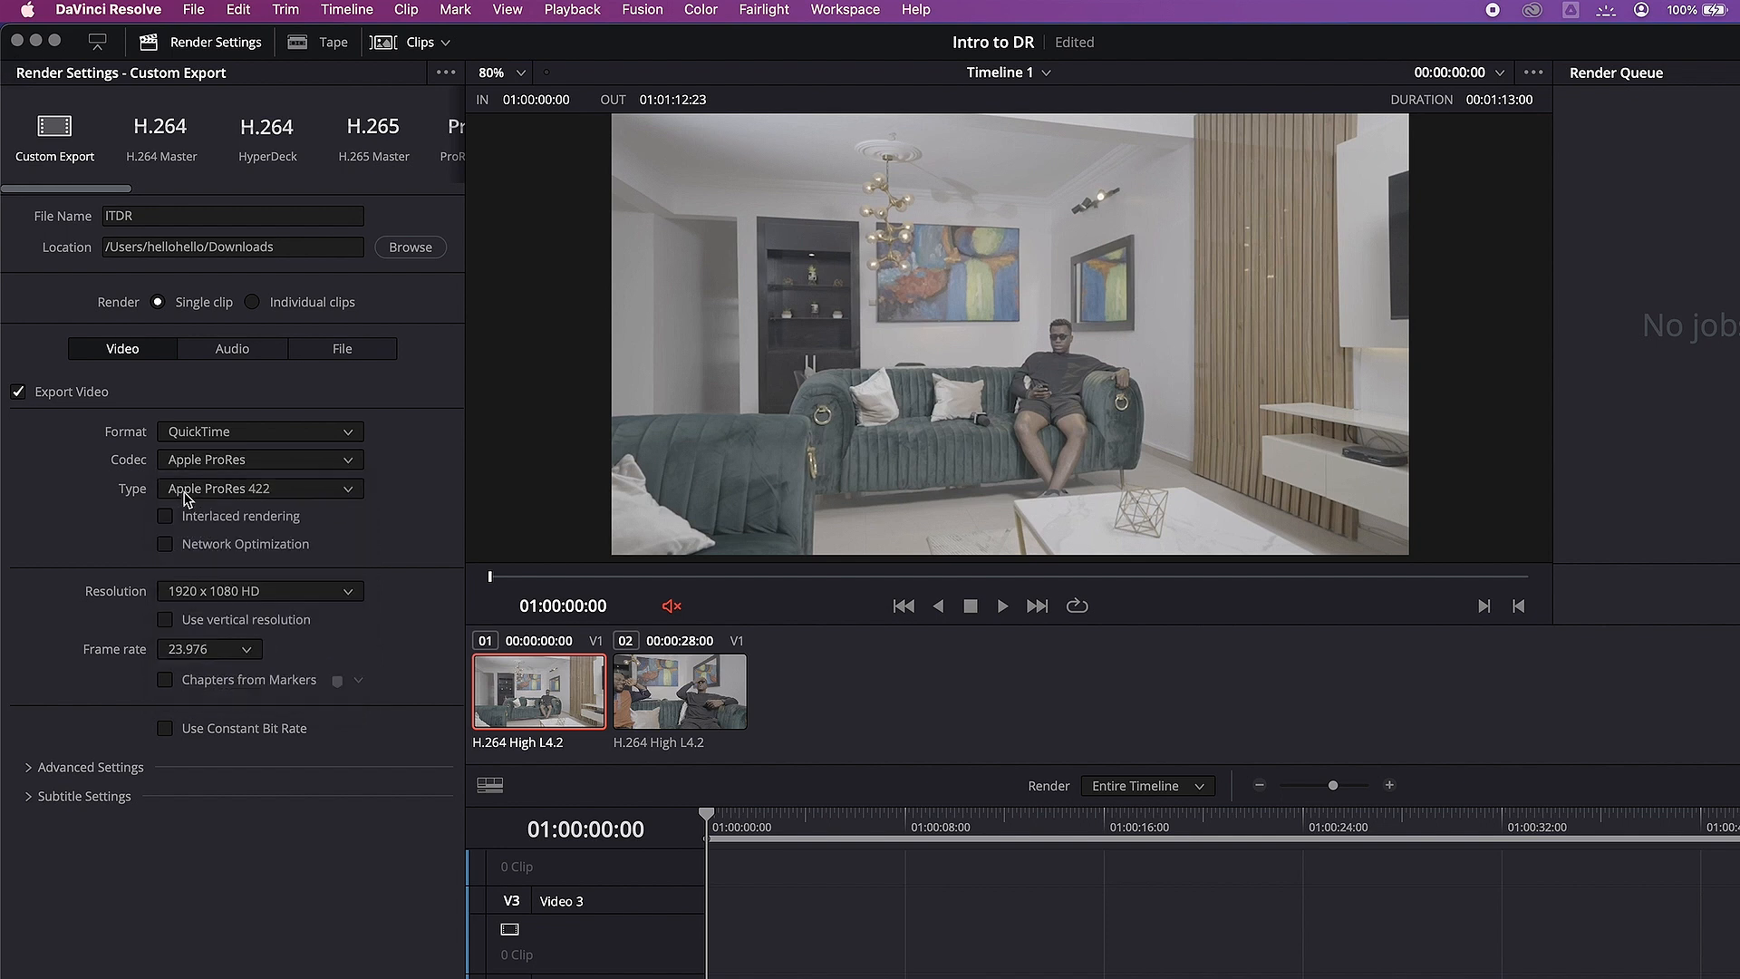
# - Set the export format to MP4 and look through the resolution options, keeping 1920 x 1080 HD
pyautogui.click(222, 435)
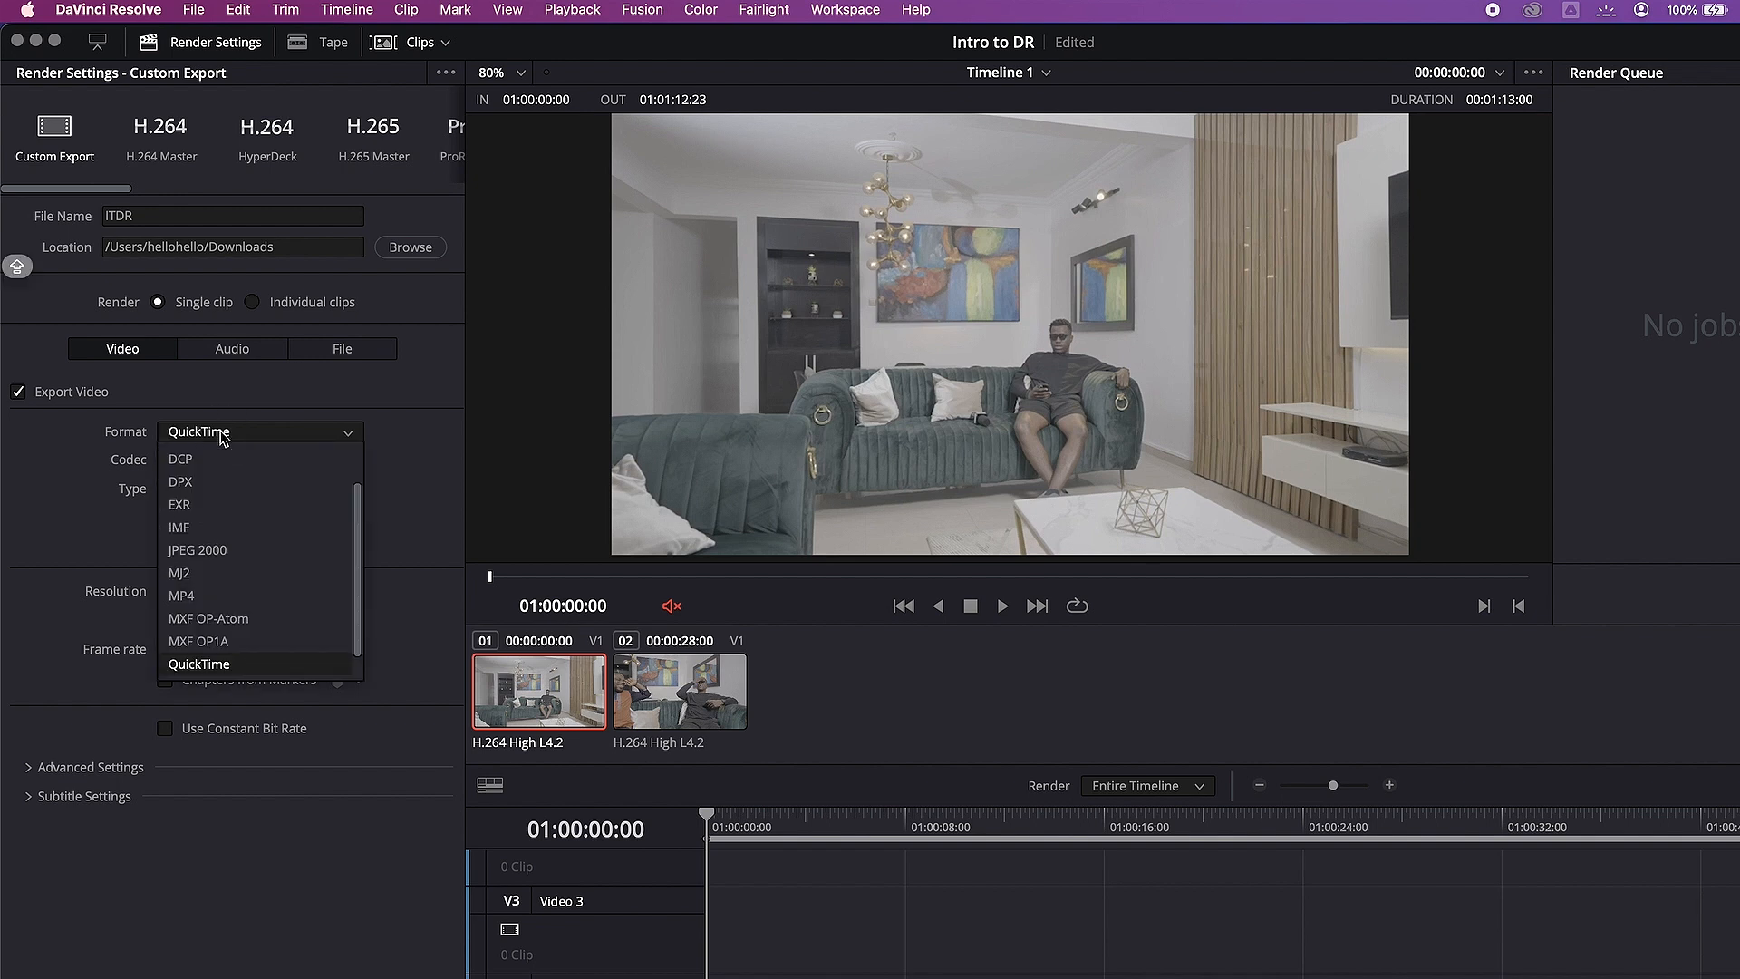
pyautogui.click(198, 598)
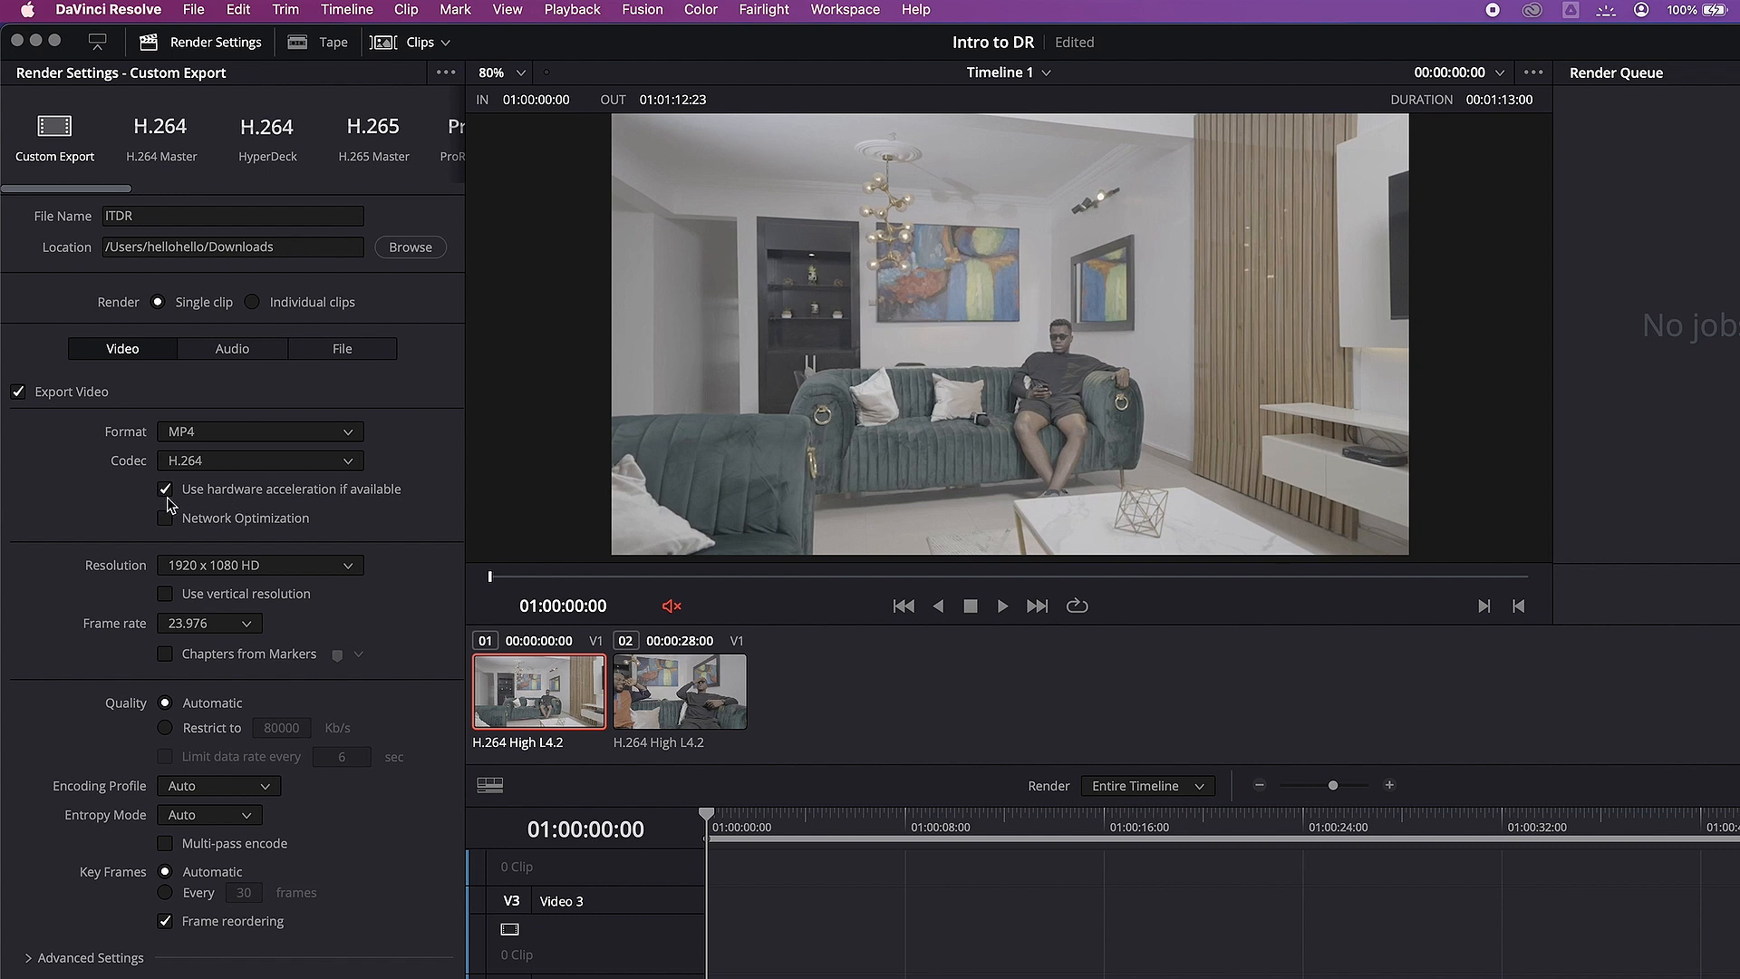
pyautogui.click(192, 568)
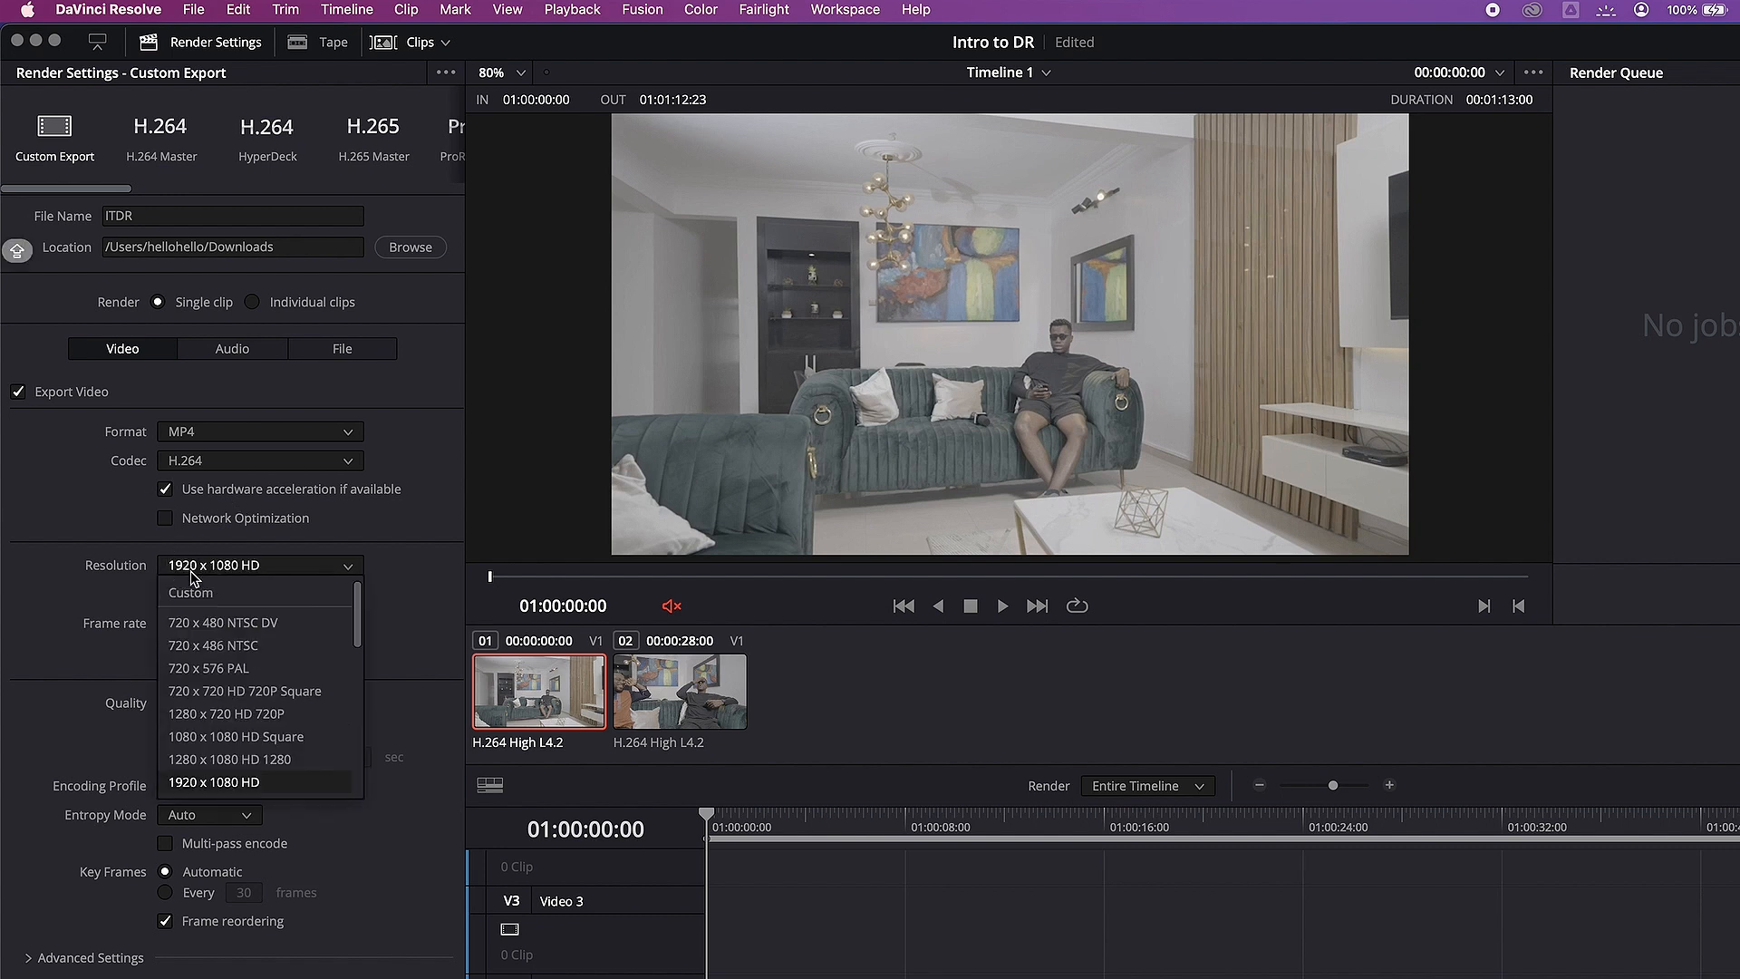
pyautogui.scroll(-1, 243, 744)
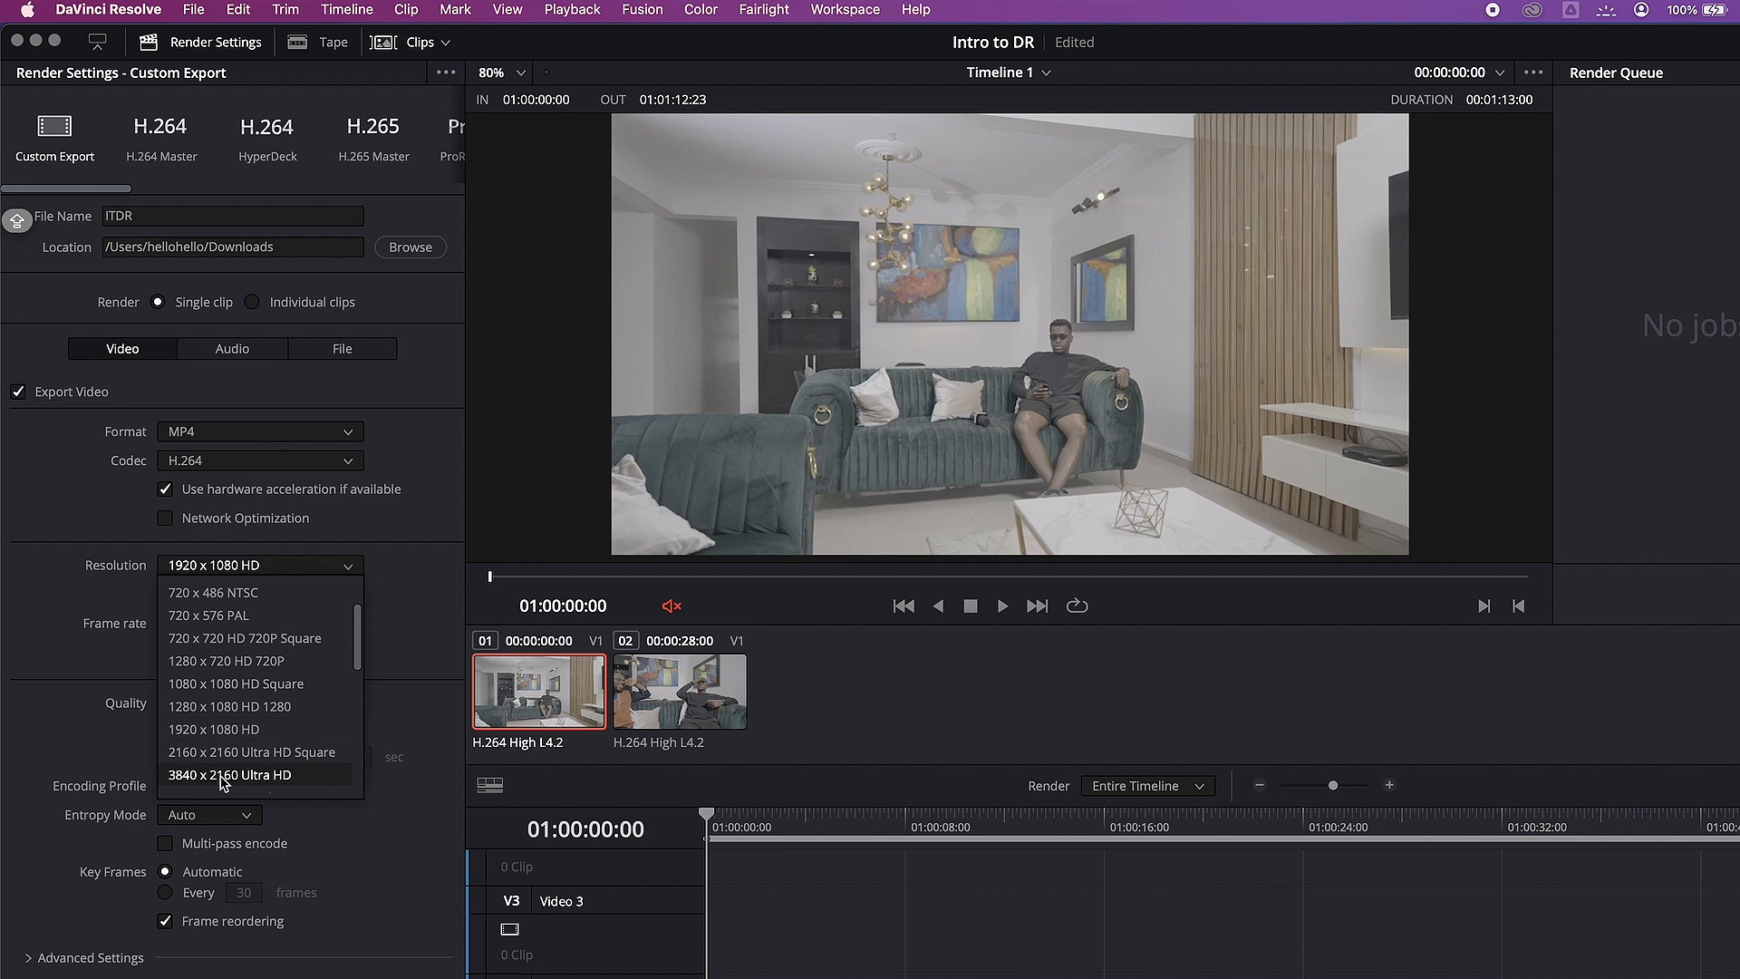
pyautogui.scroll(2, 223, 781)
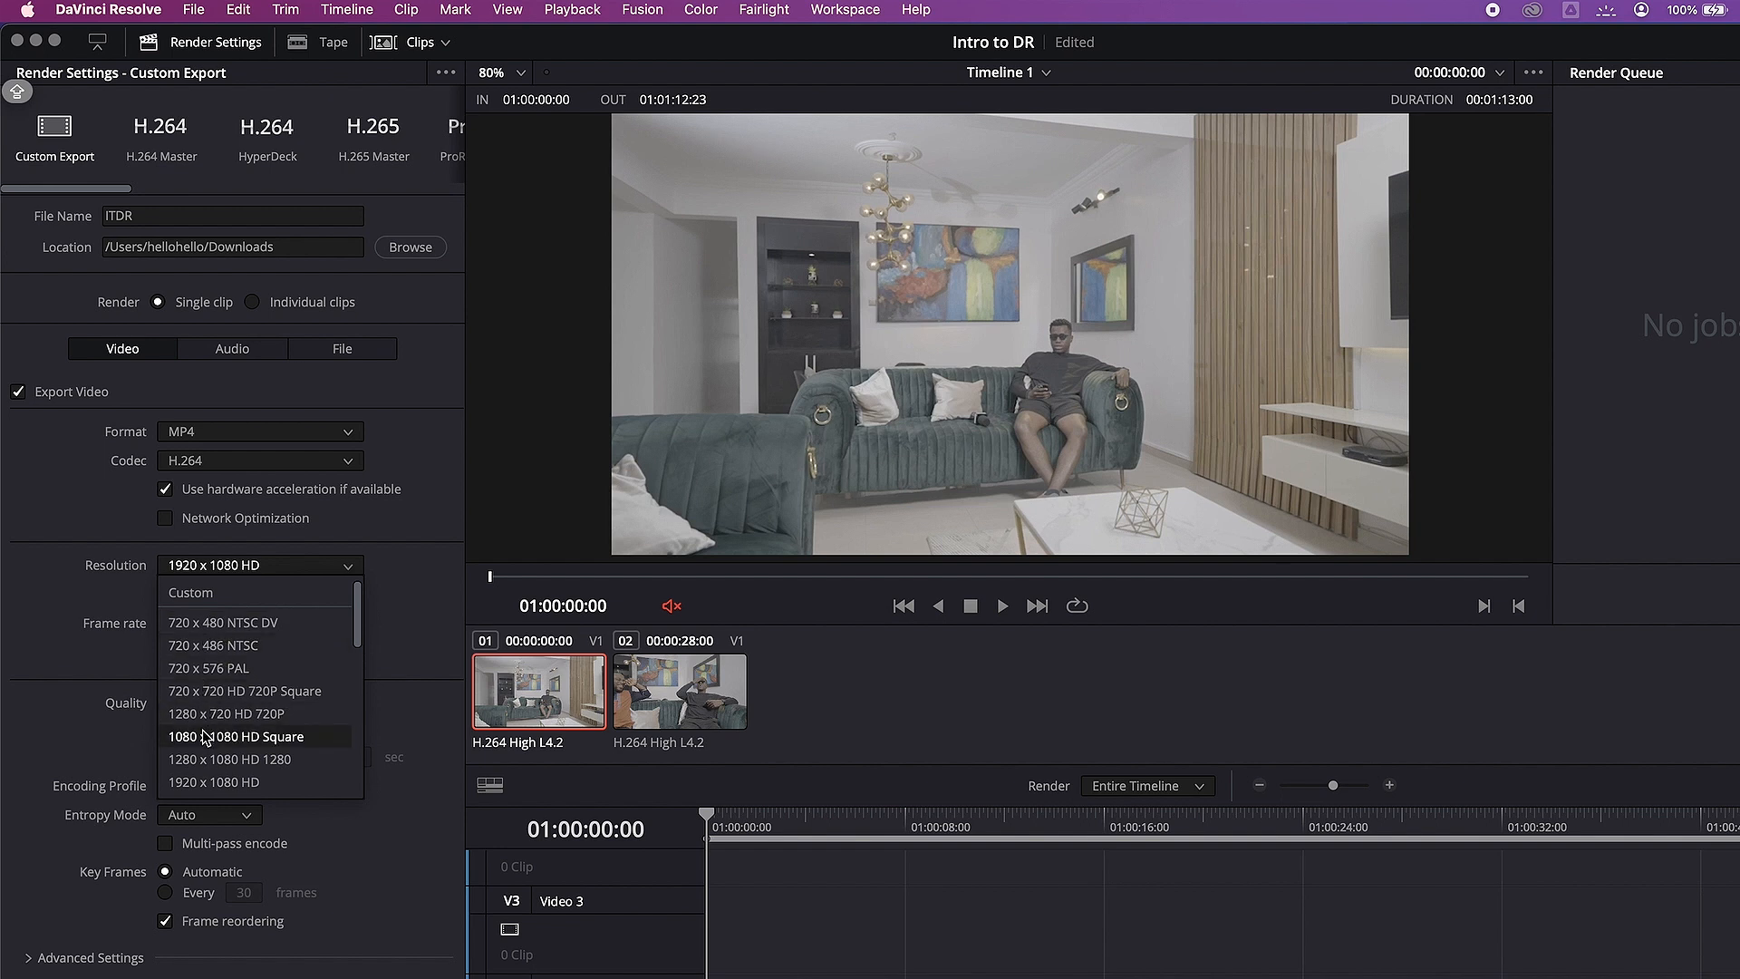
pyautogui.click(50, 680)
# - Review the frame rate, quality and encoding profile options, keeping 23.976, Automatic quality and the Auto profile
pyautogui.click(186, 625)
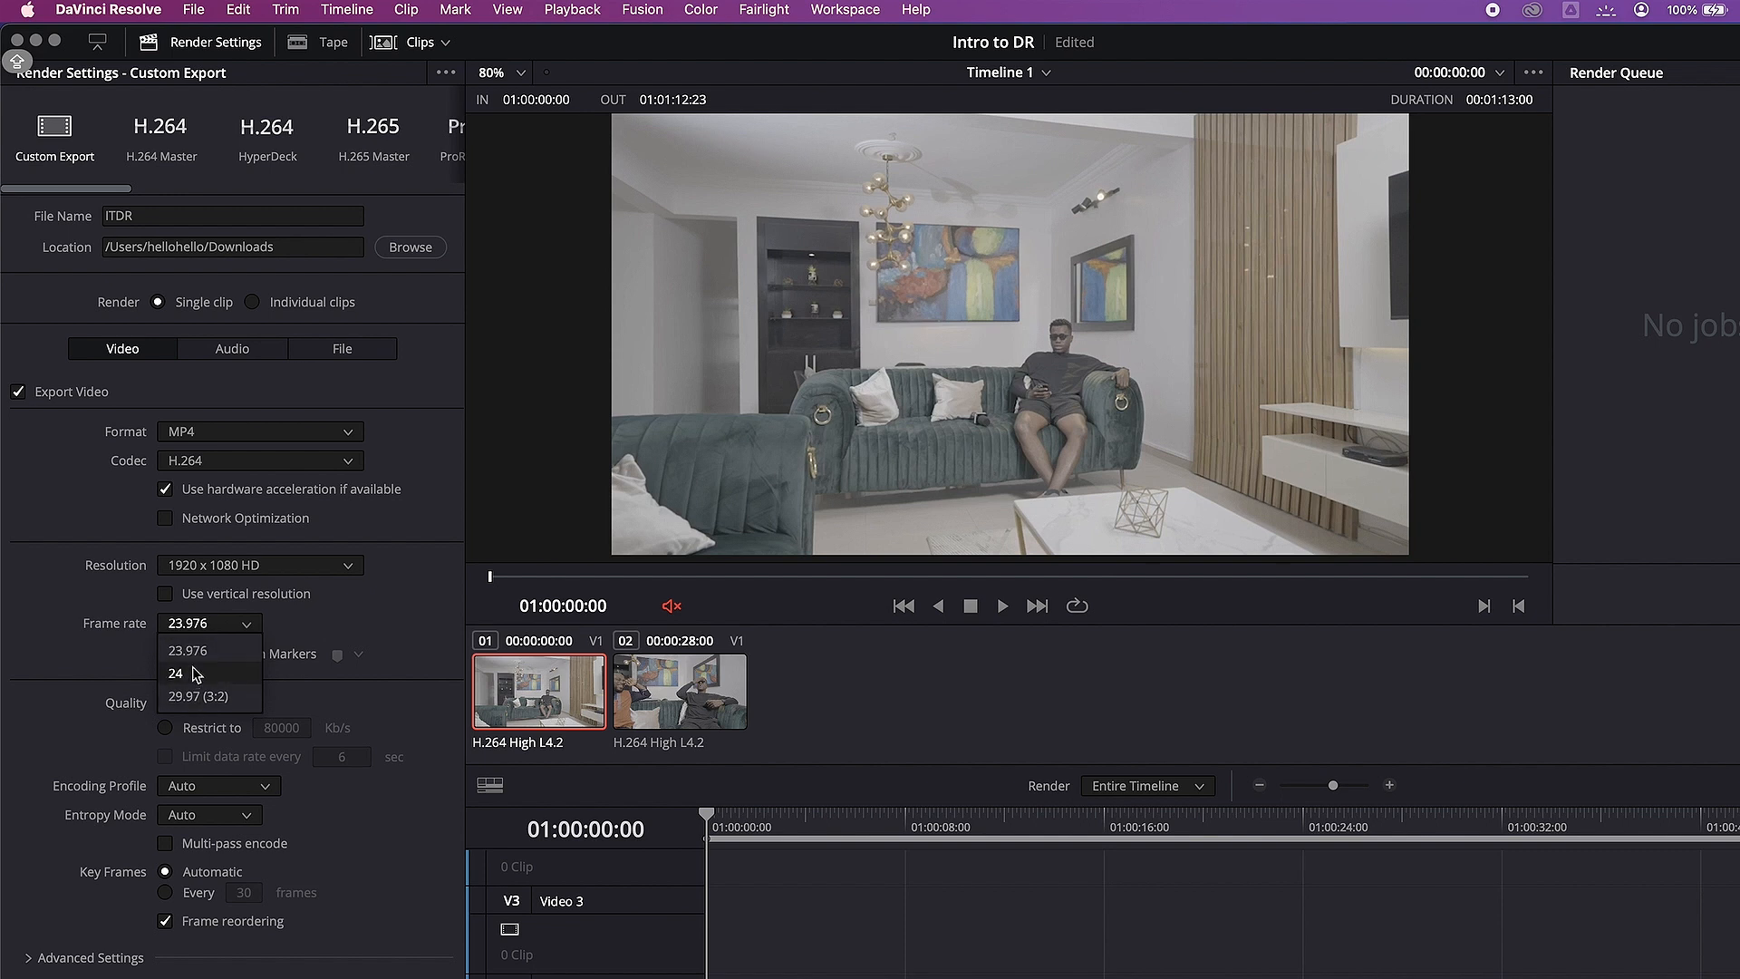
pyautogui.click(63, 671)
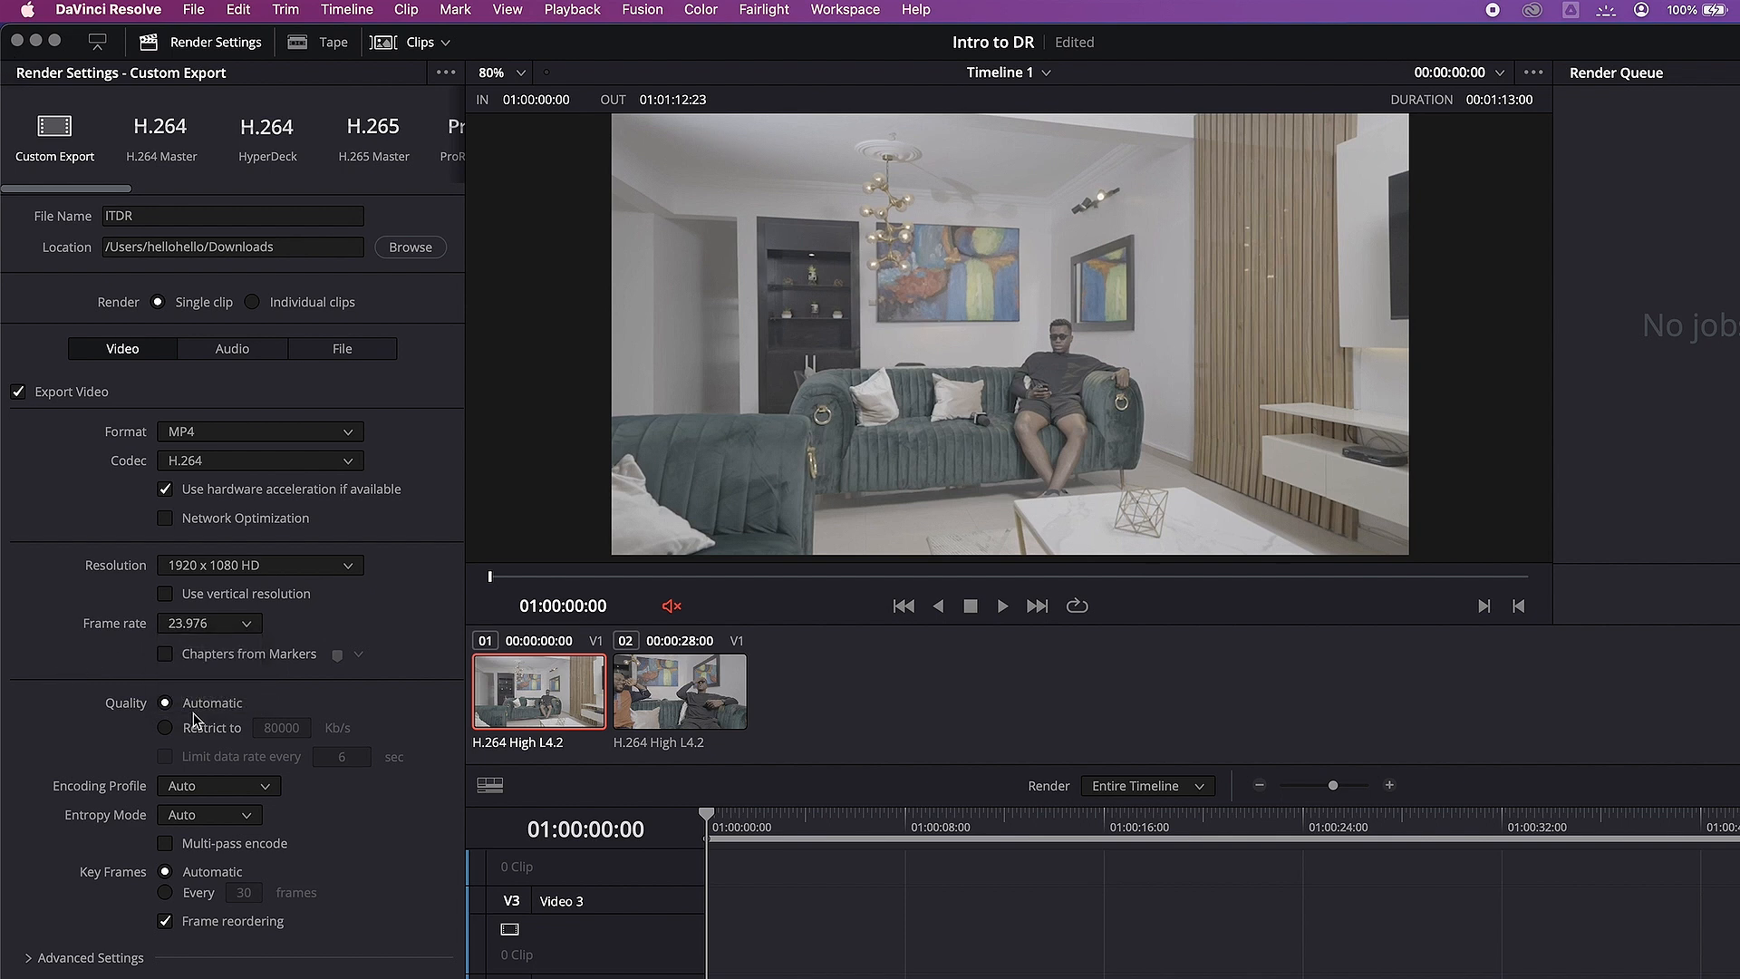
pyautogui.click(165, 729)
pyautogui.click(164, 704)
pyautogui.click(228, 789)
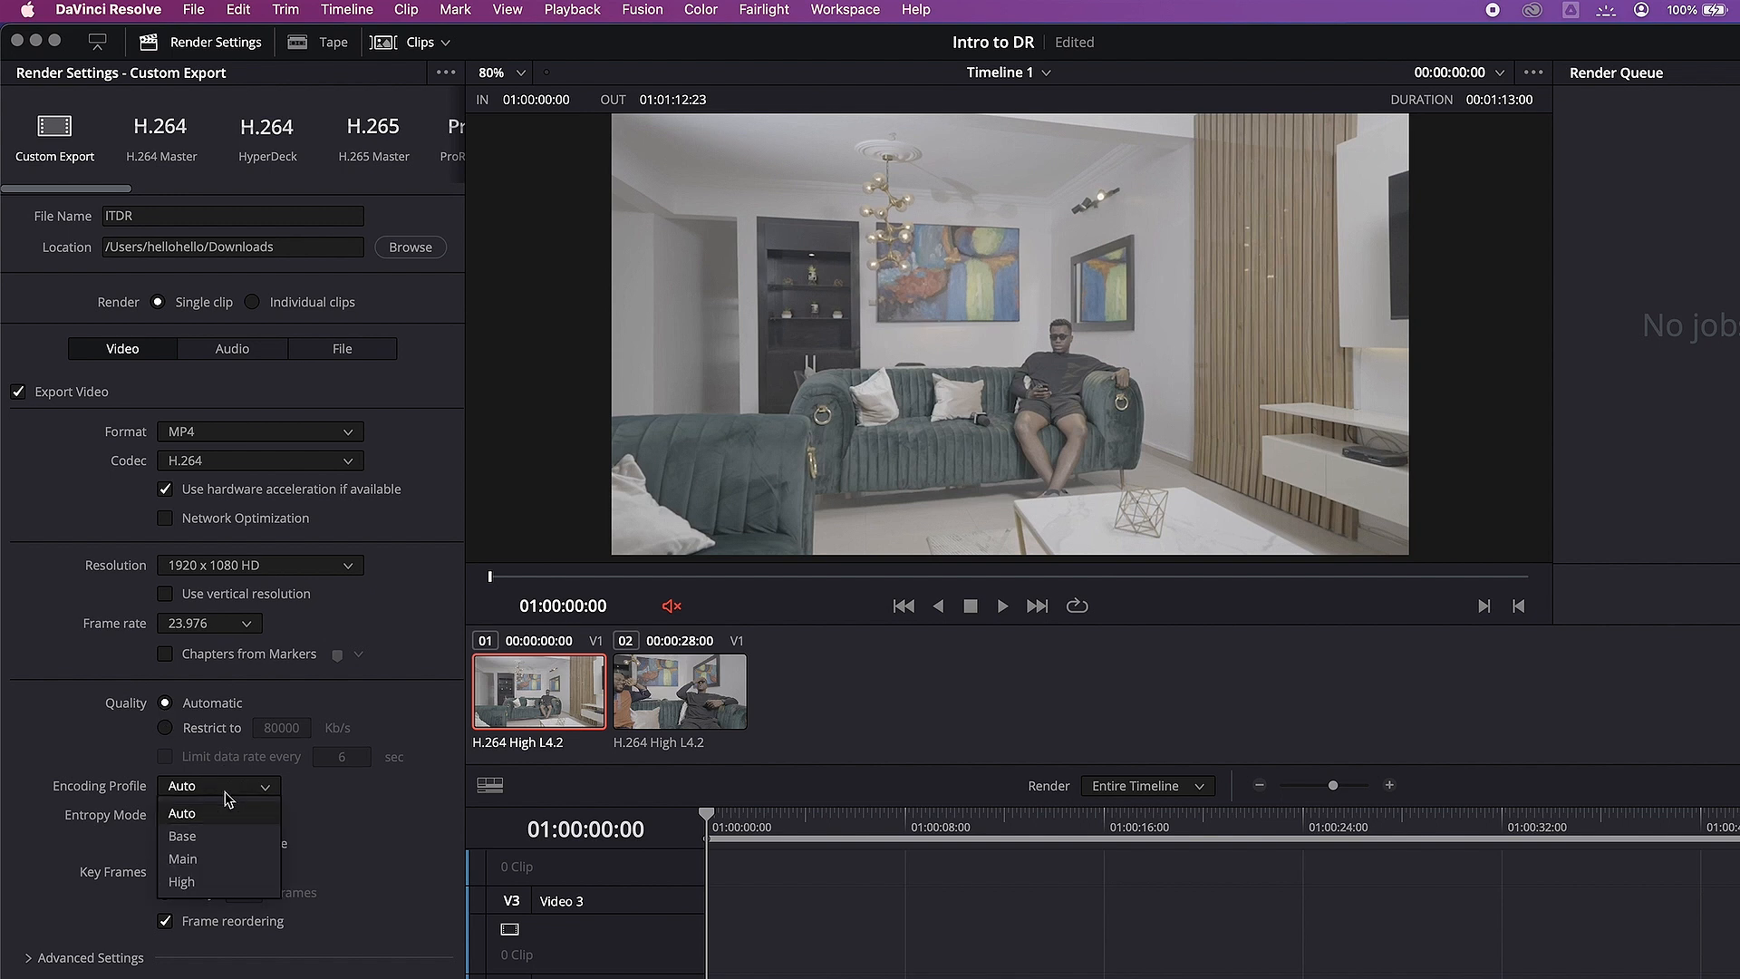
pyautogui.click(60, 820)
# - Look through the audio export settings, including the codec, bit rate strategy and data rate, keeping AAC and Constant Bit Rate
pyautogui.click(242, 352)
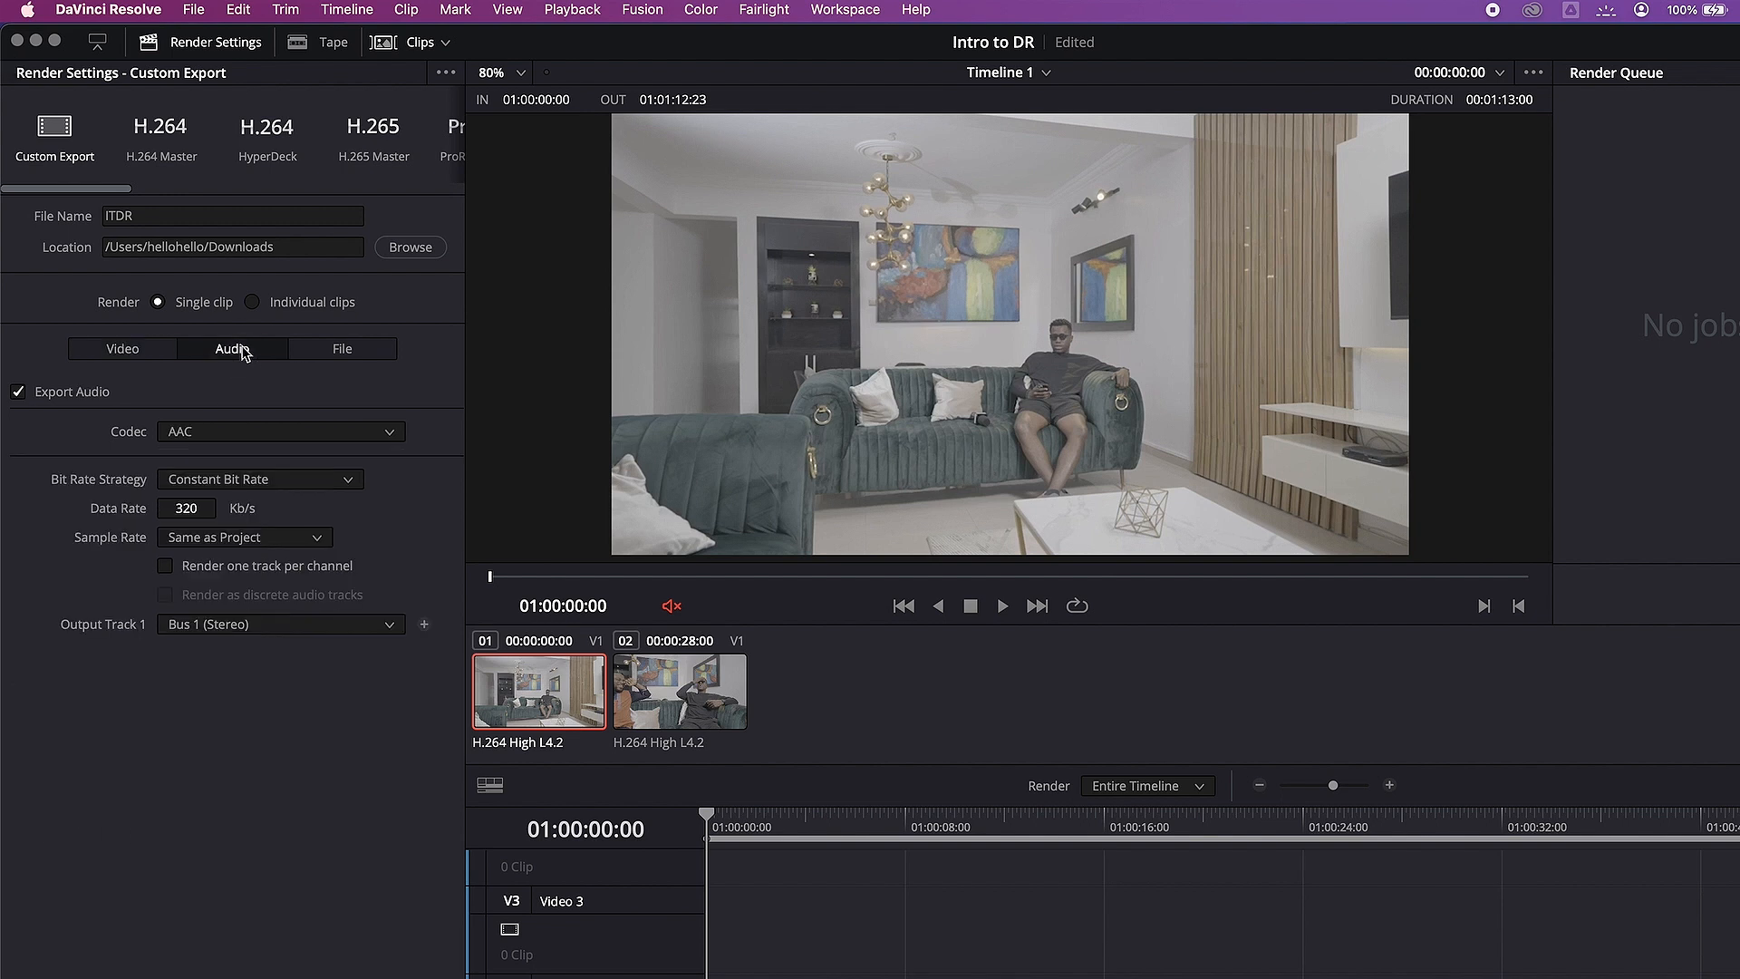
pyautogui.click(204, 431)
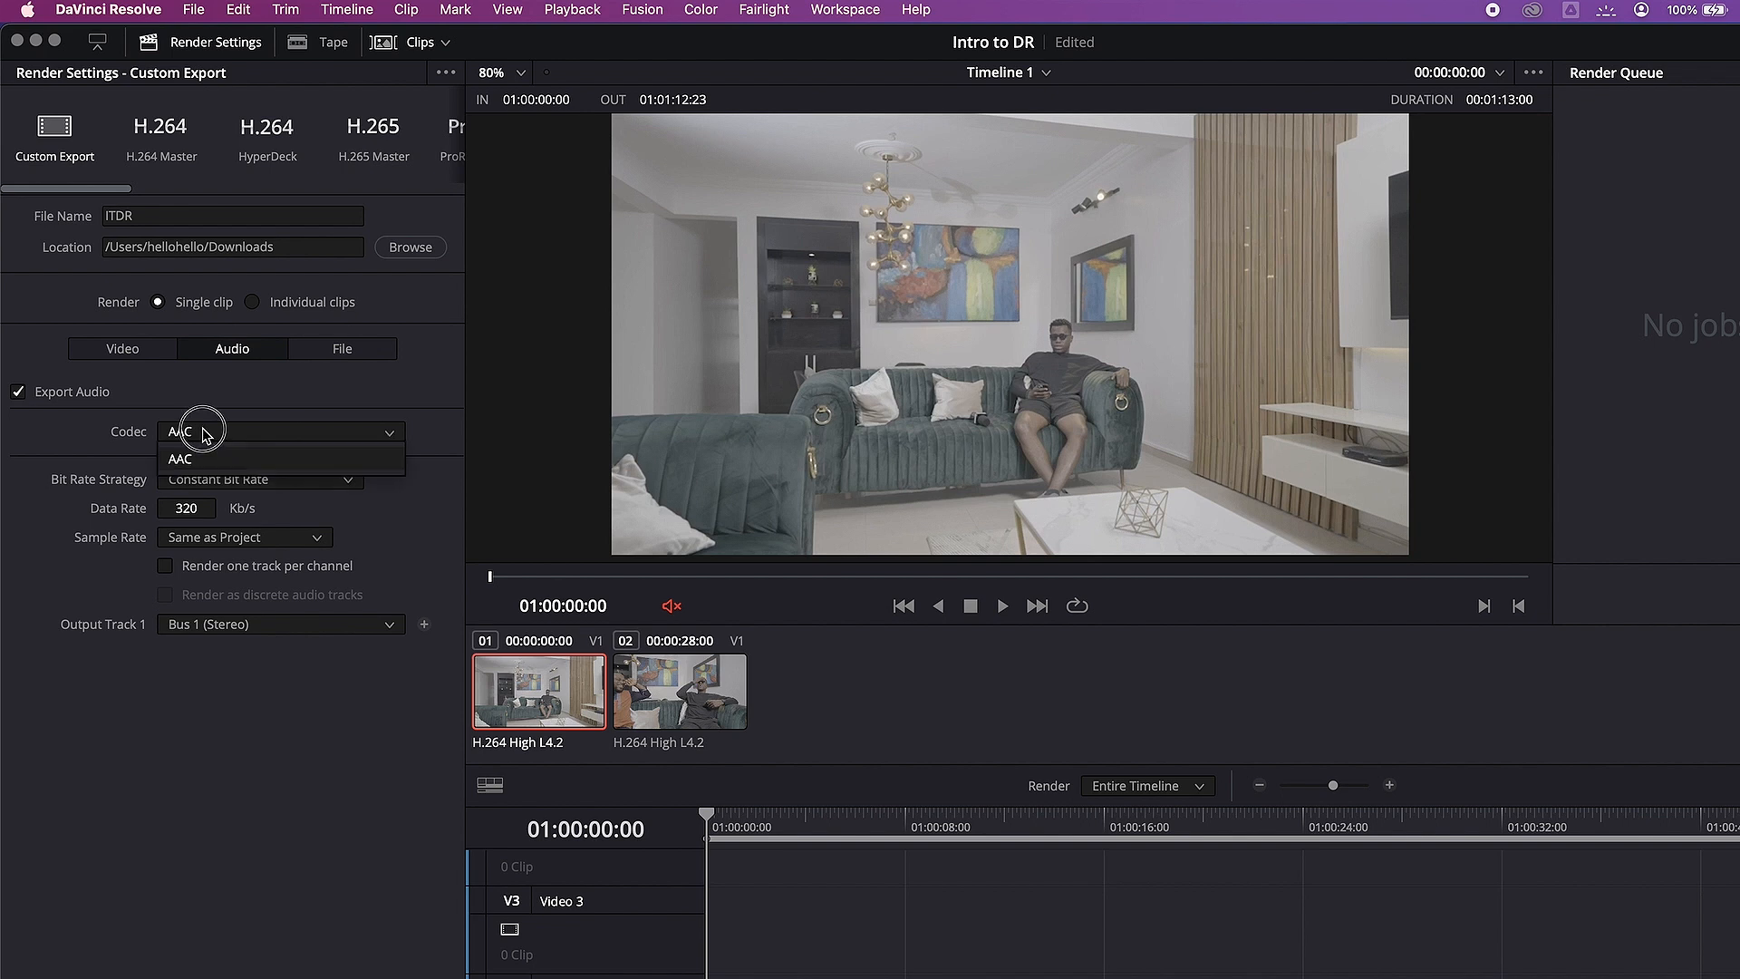
pyautogui.click(203, 429)
pyautogui.click(203, 429)
pyautogui.click(203, 429)
pyautogui.click(203, 431)
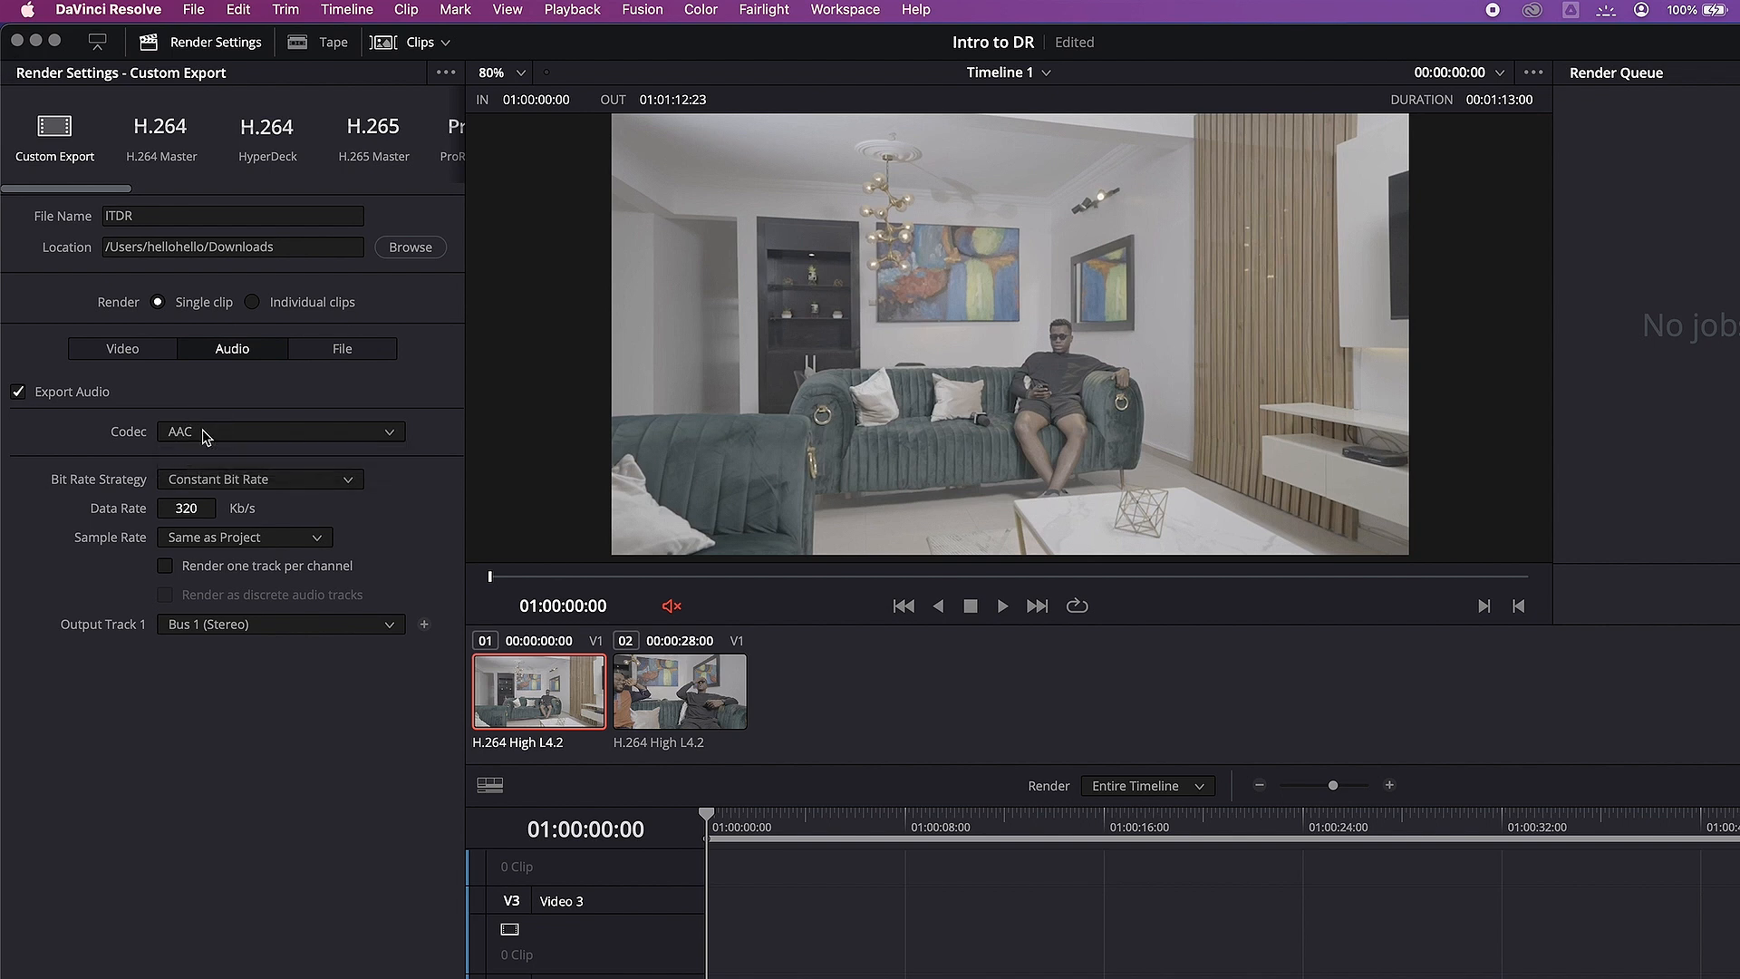
pyautogui.click(220, 484)
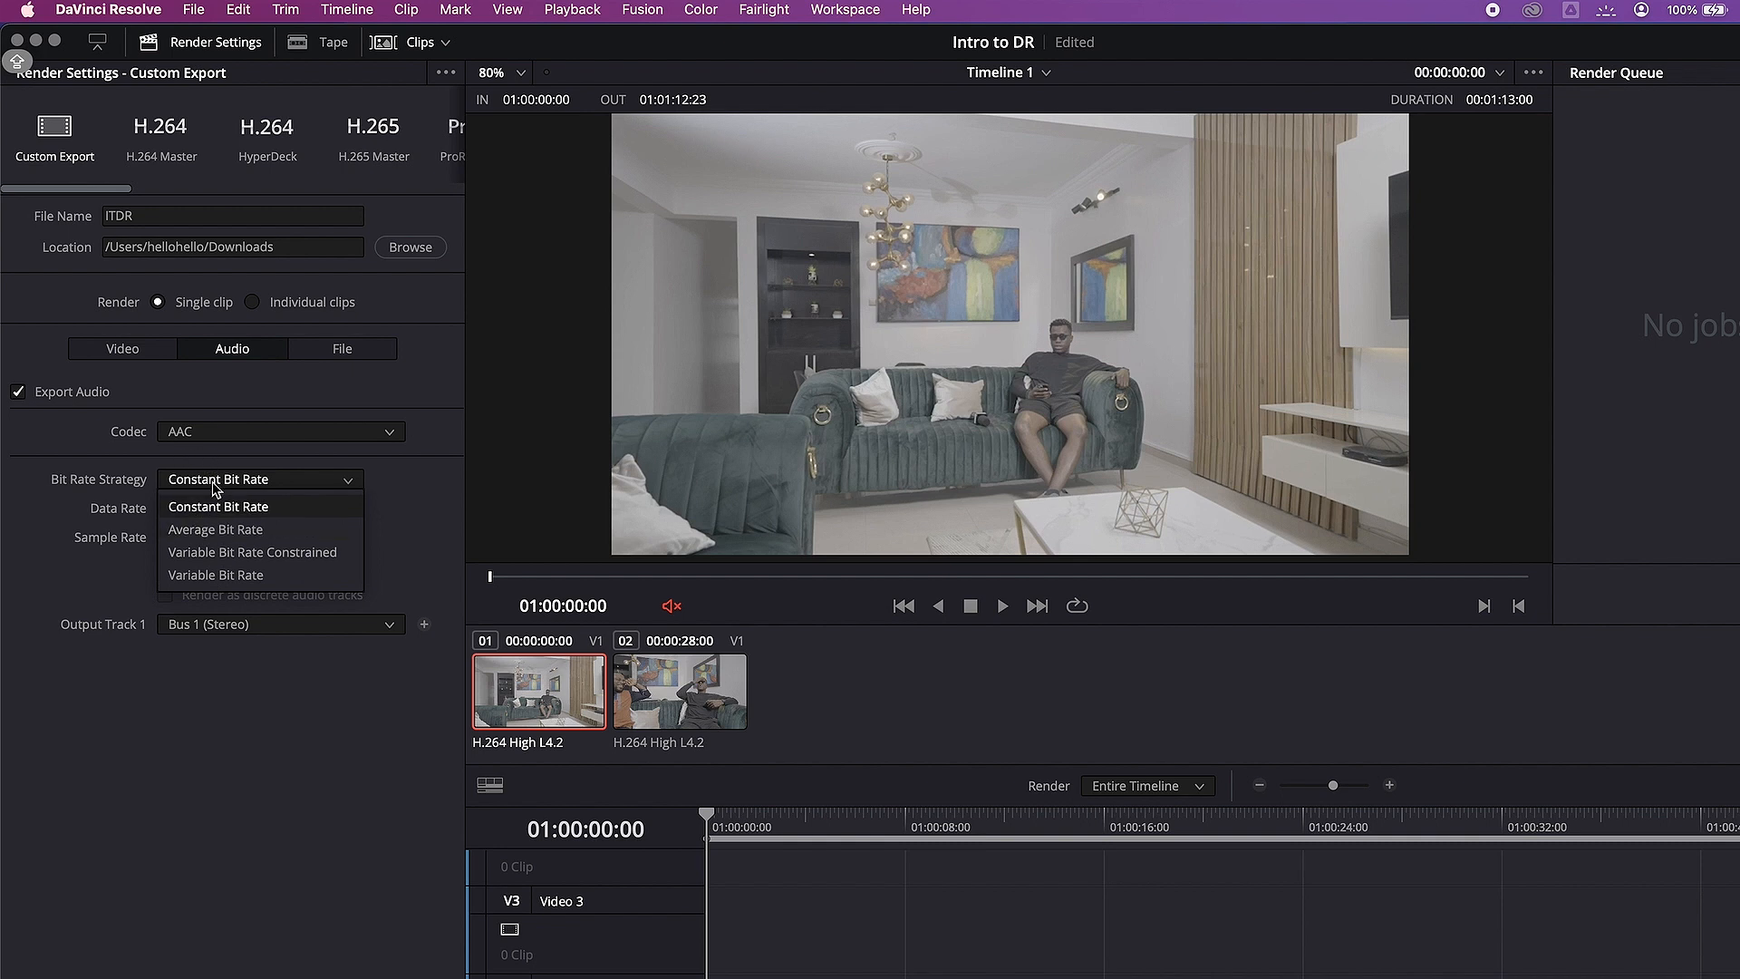
pyautogui.click(53, 448)
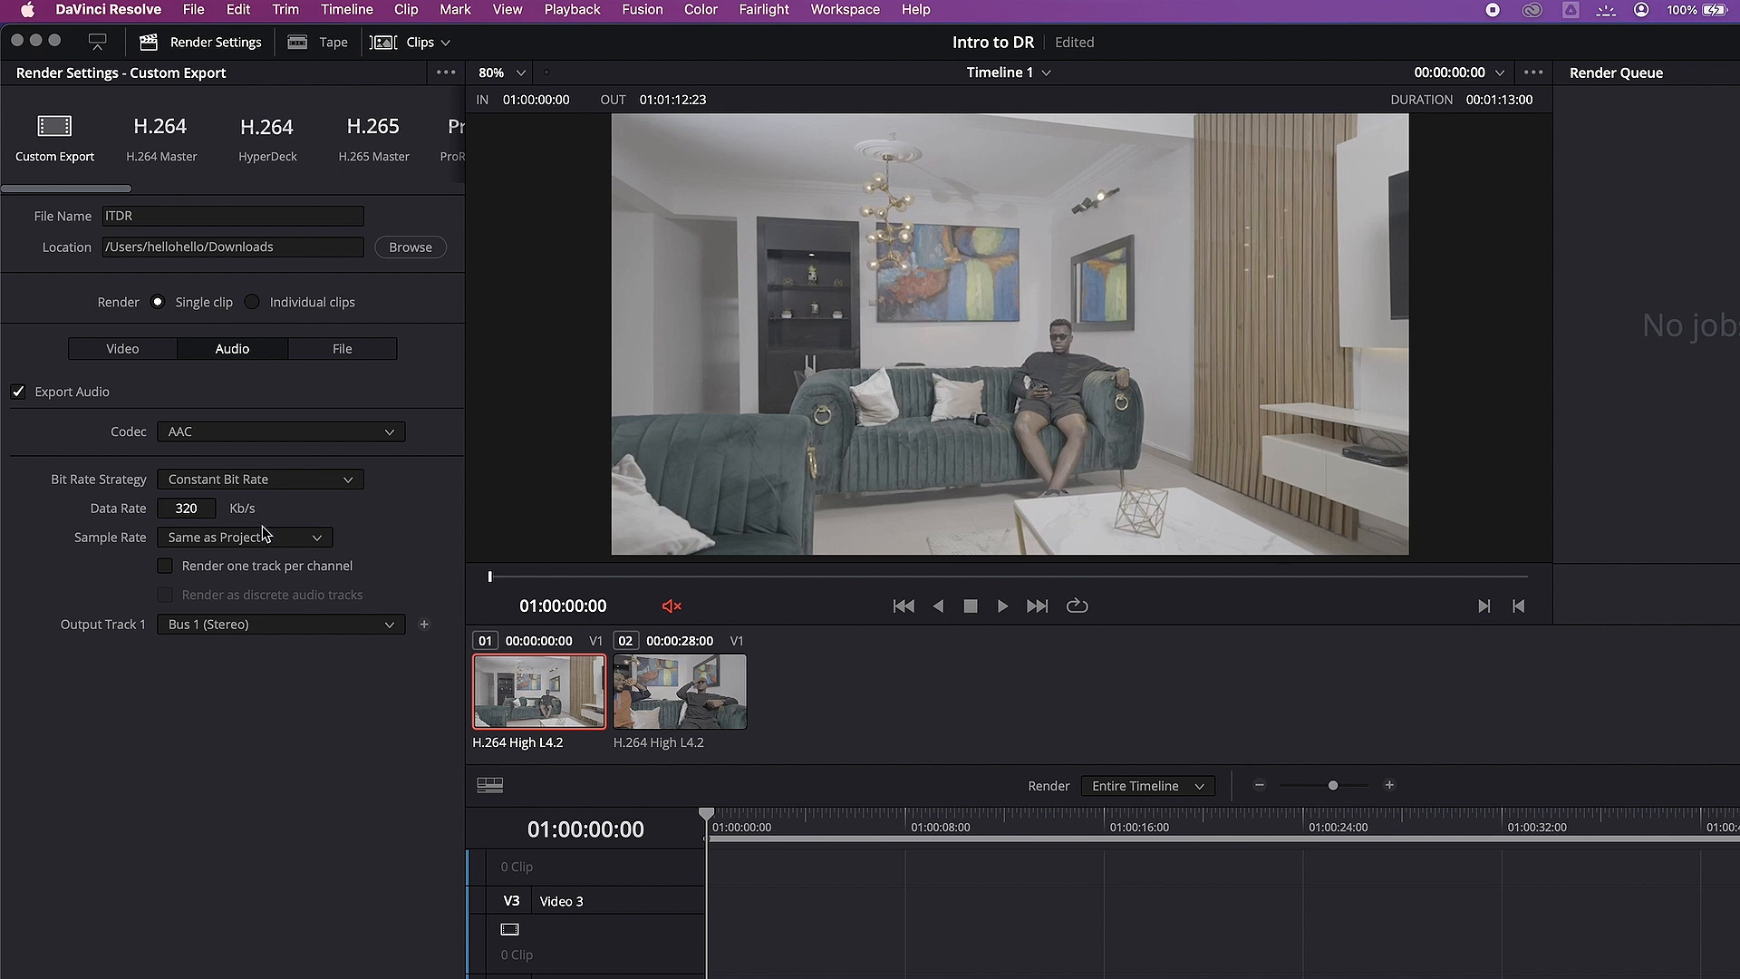
pyautogui.moveTo(200, 510); pyautogui.dragTo(168, 522)
# - Look through the subtitle and advanced settings of the video export, then collapse both sections
pyautogui.click(122, 348)
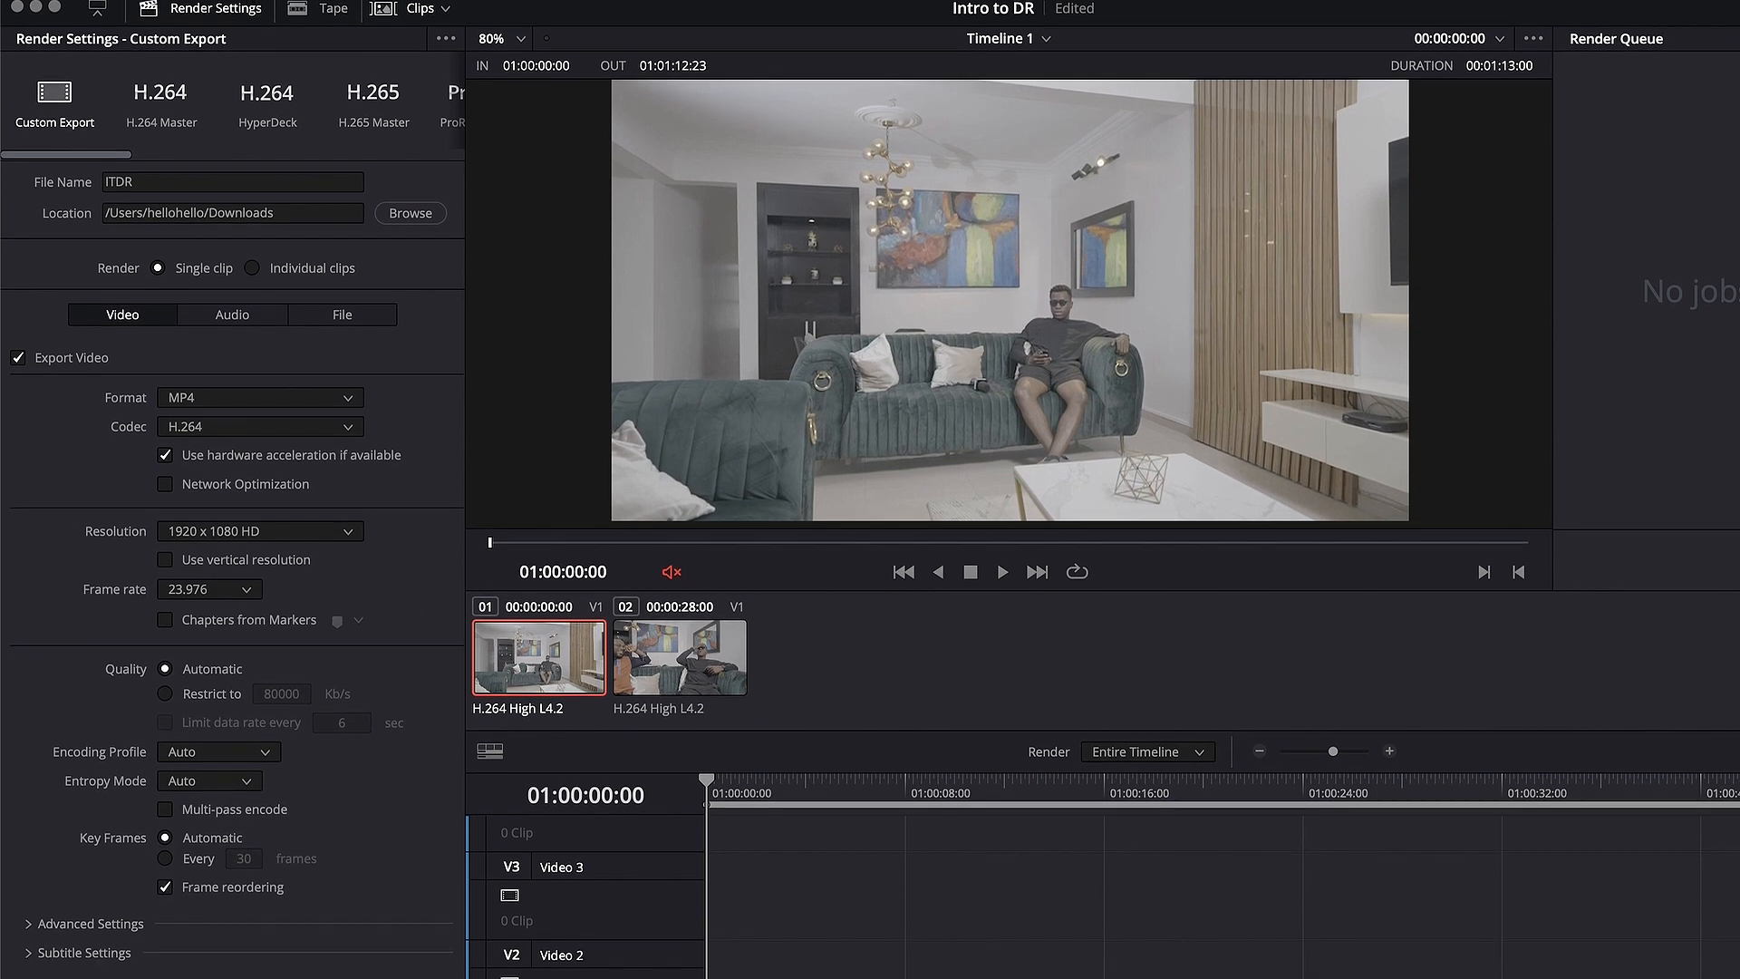
pyautogui.click(41, 852)
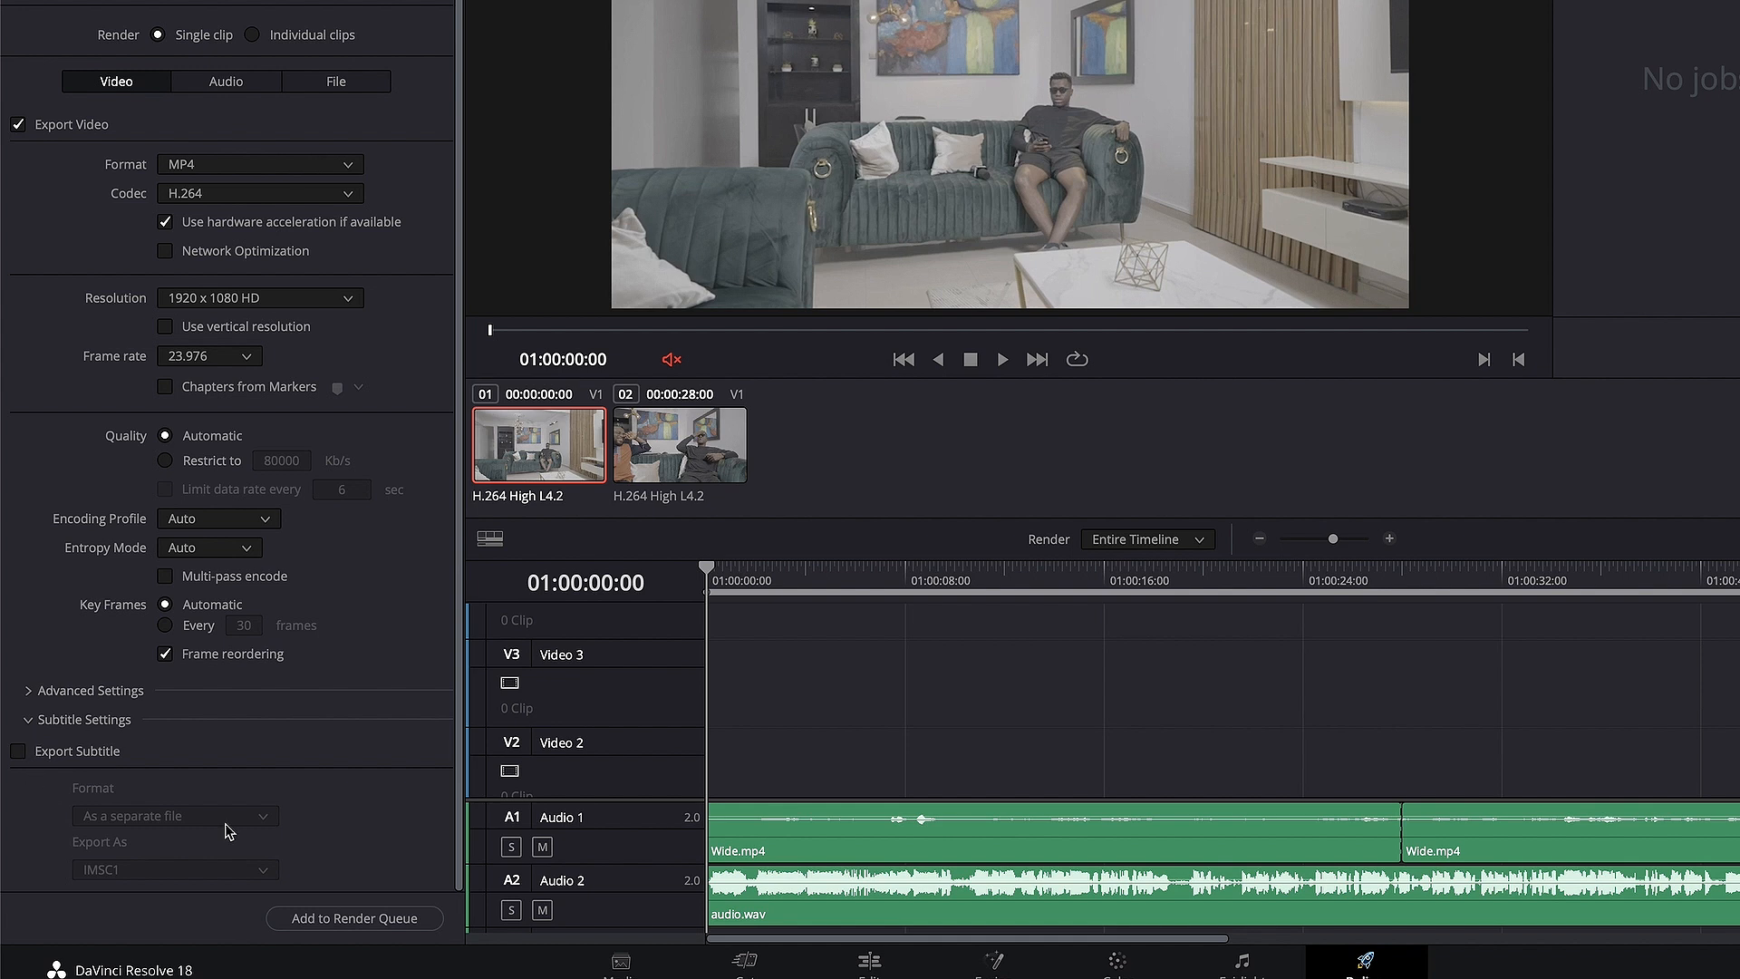
pyautogui.click(30, 723)
pyautogui.click(30, 712)
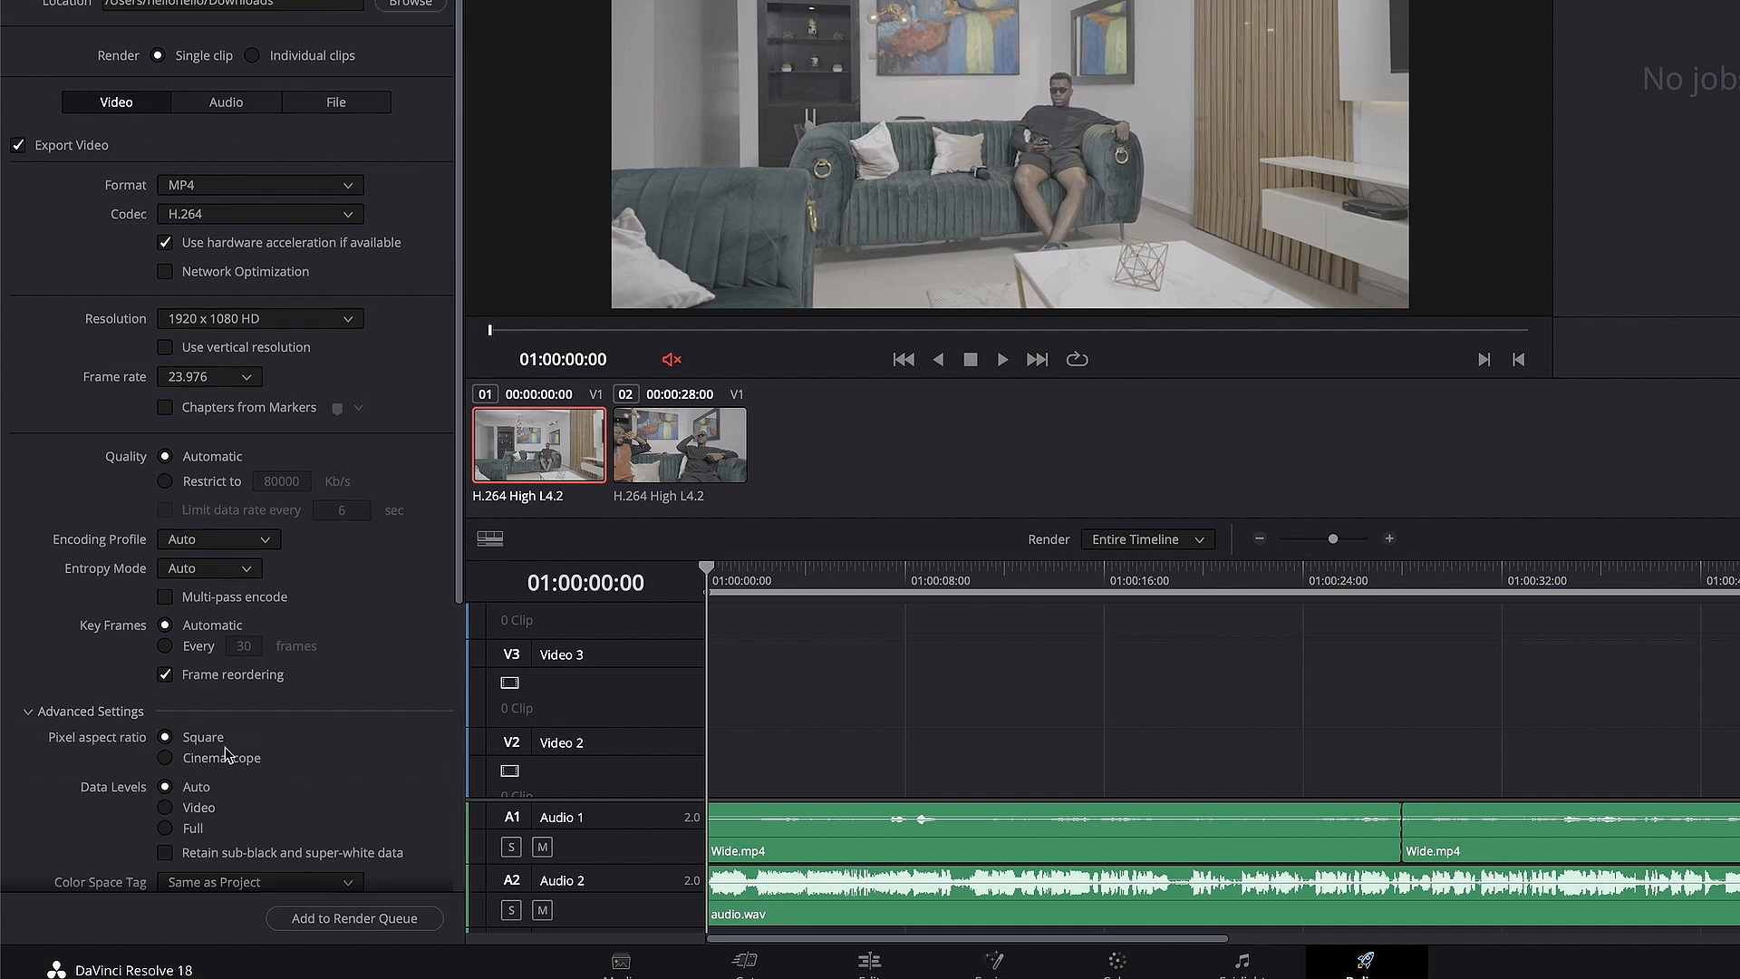
pyautogui.scroll(-3, 231, 756)
pyautogui.scroll(-2, 228, 754)
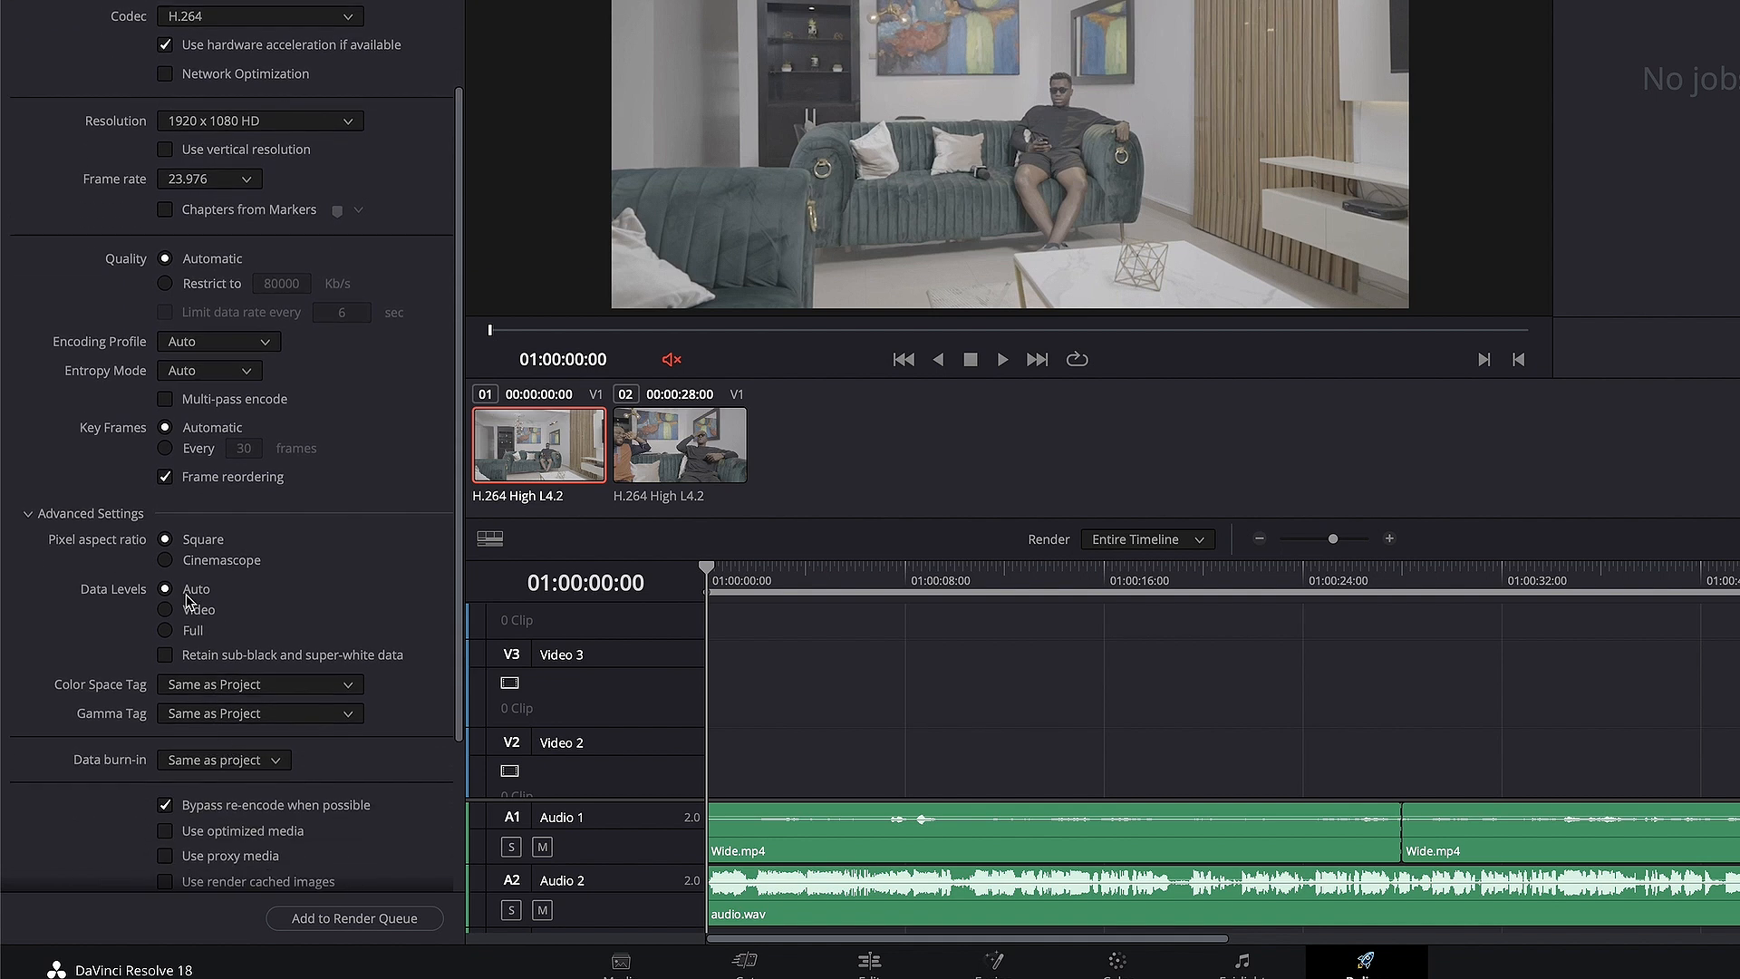
pyautogui.scroll(-5, 302, 603)
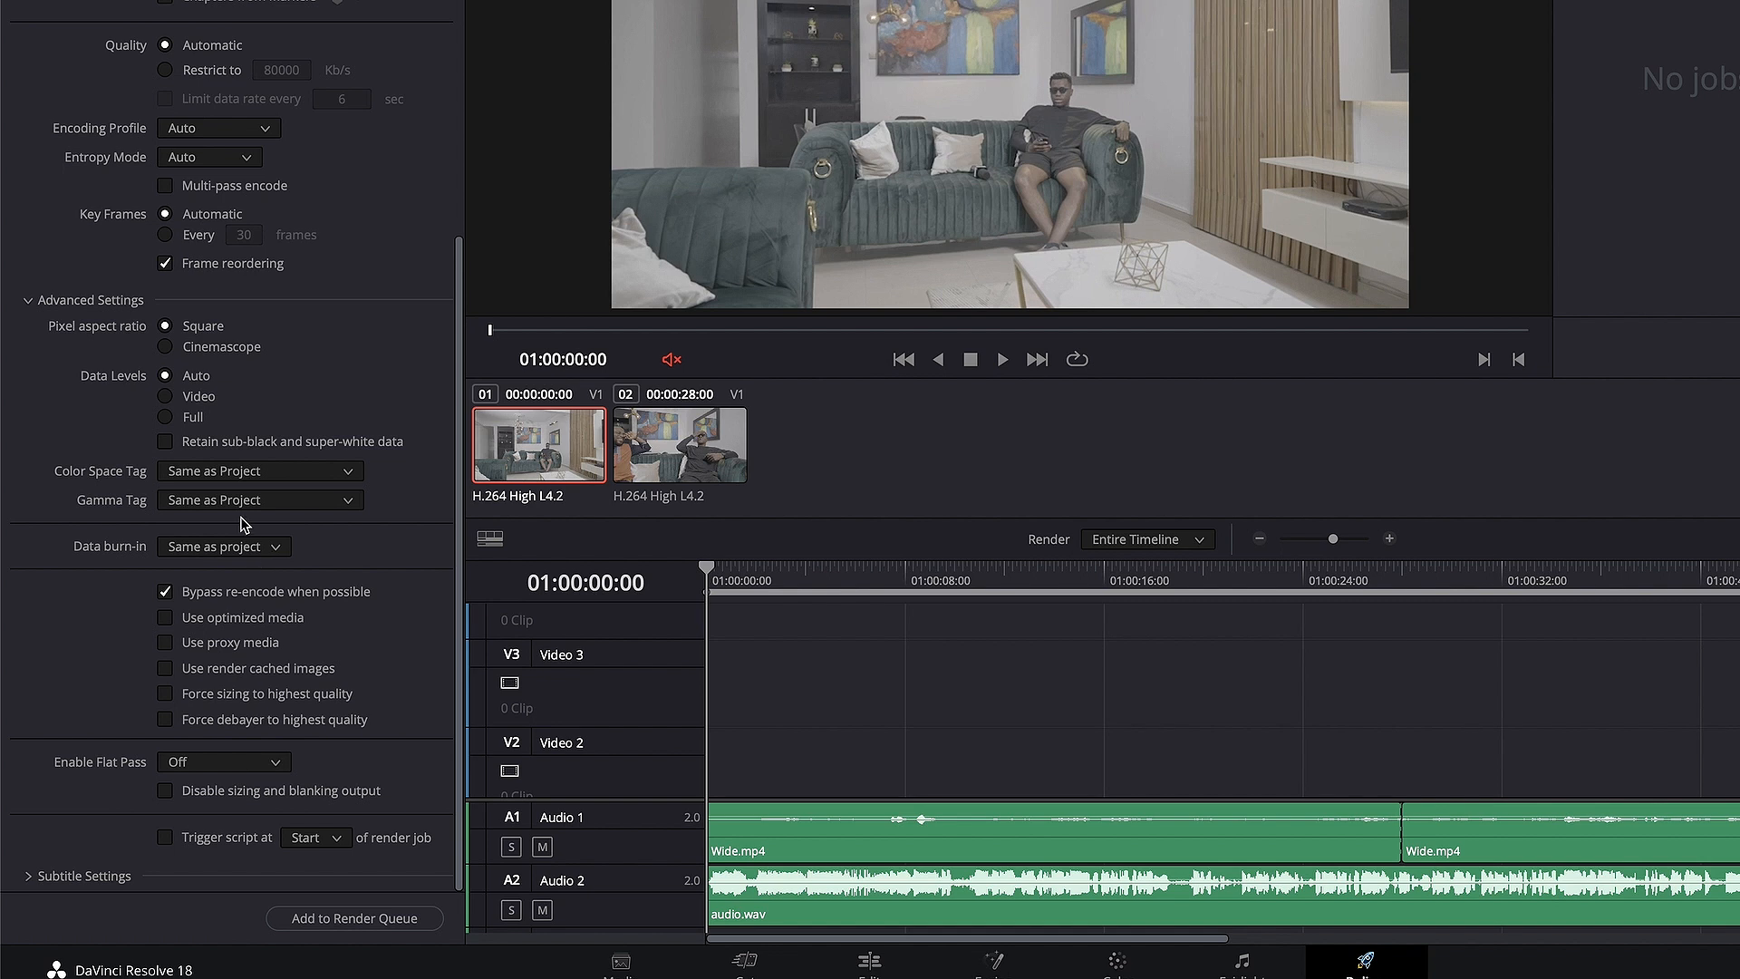
pyautogui.click(29, 300)
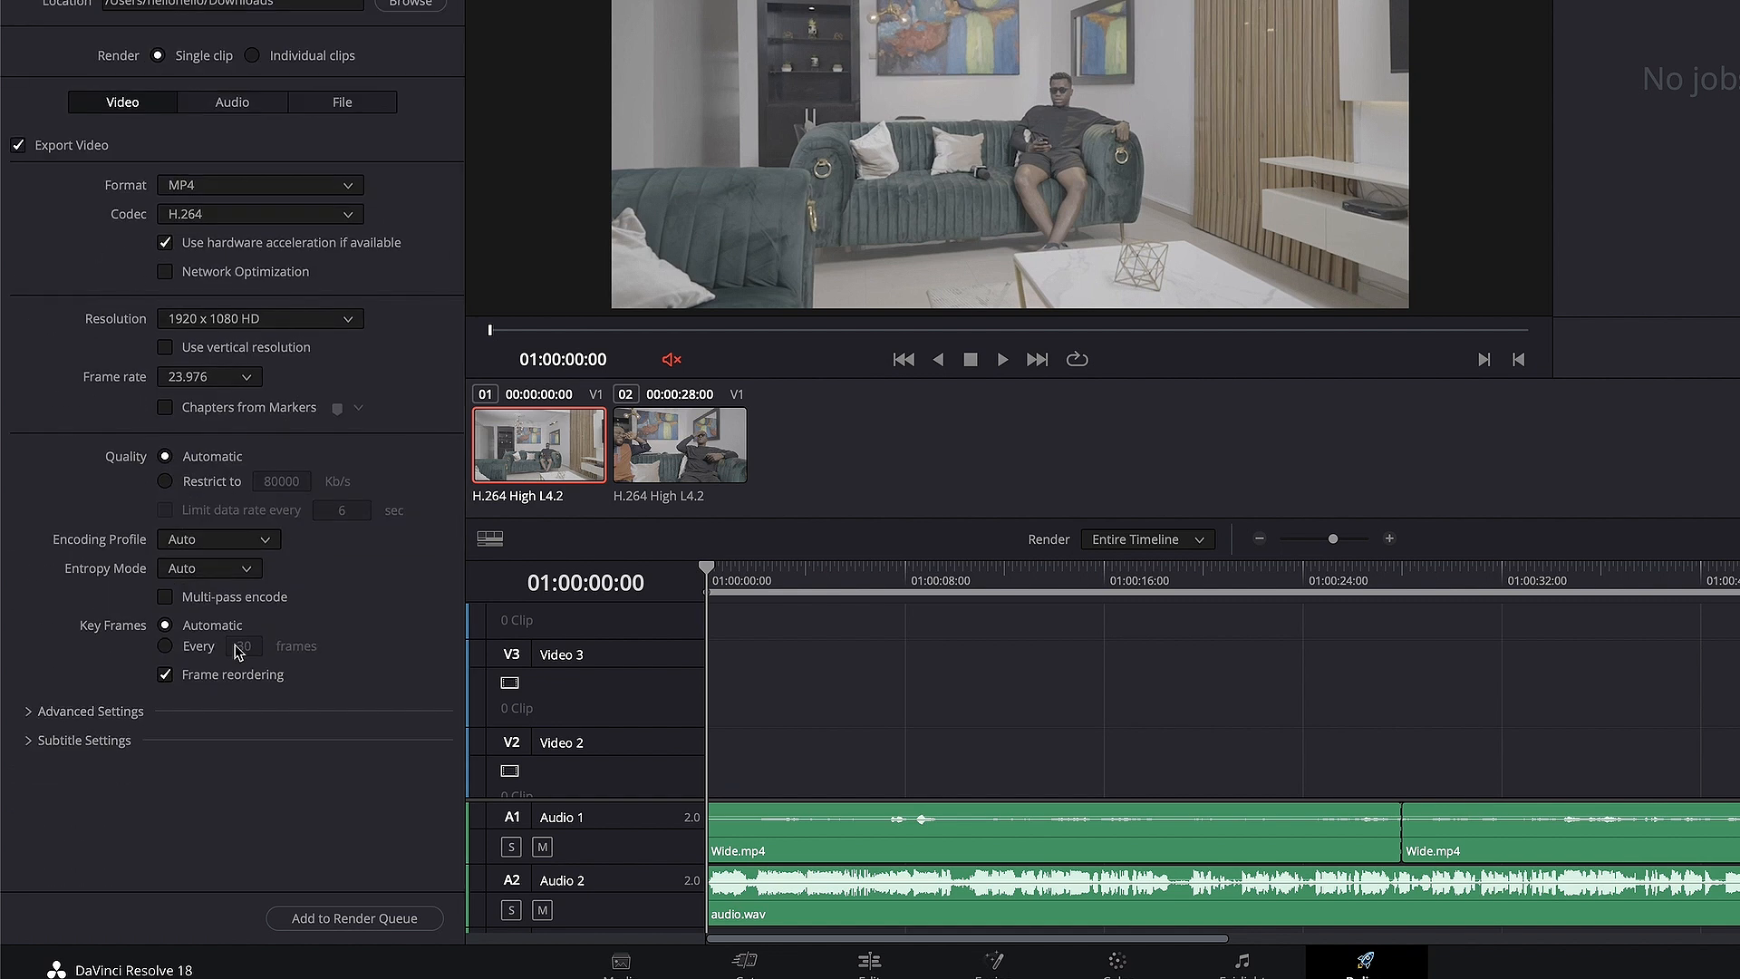
# - Add the ITDR export to the render queue and render all queued jobs
pyautogui.click(337, 920)
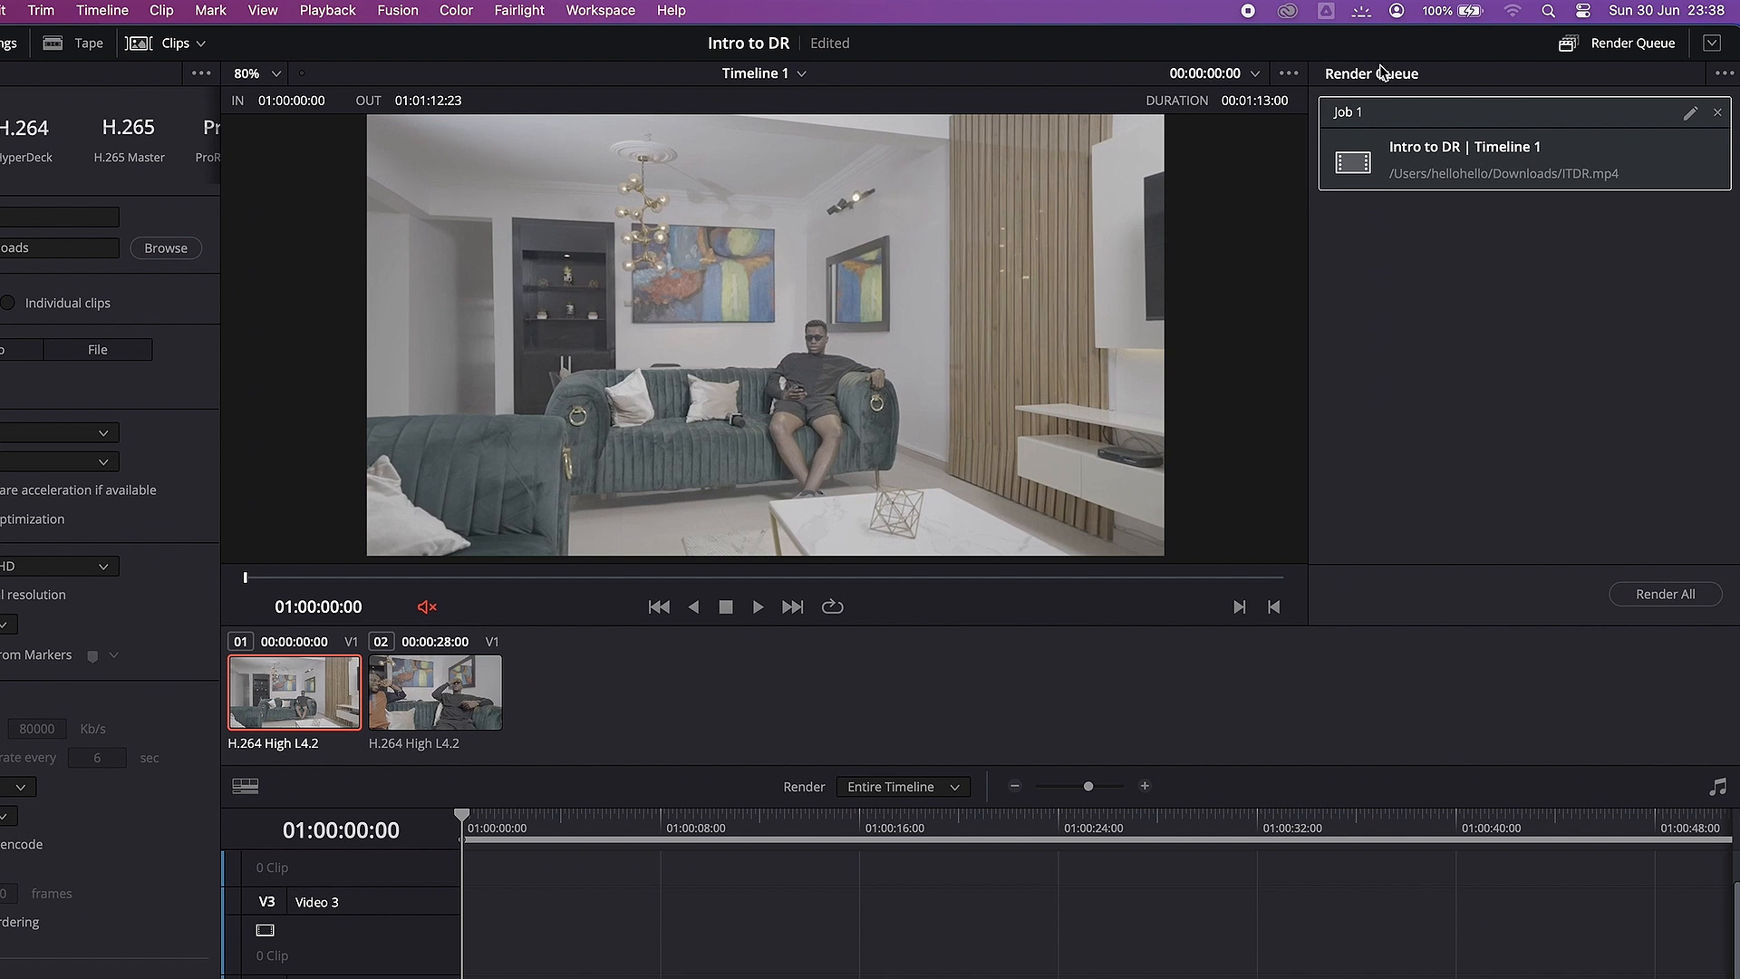
pyautogui.click(1657, 598)
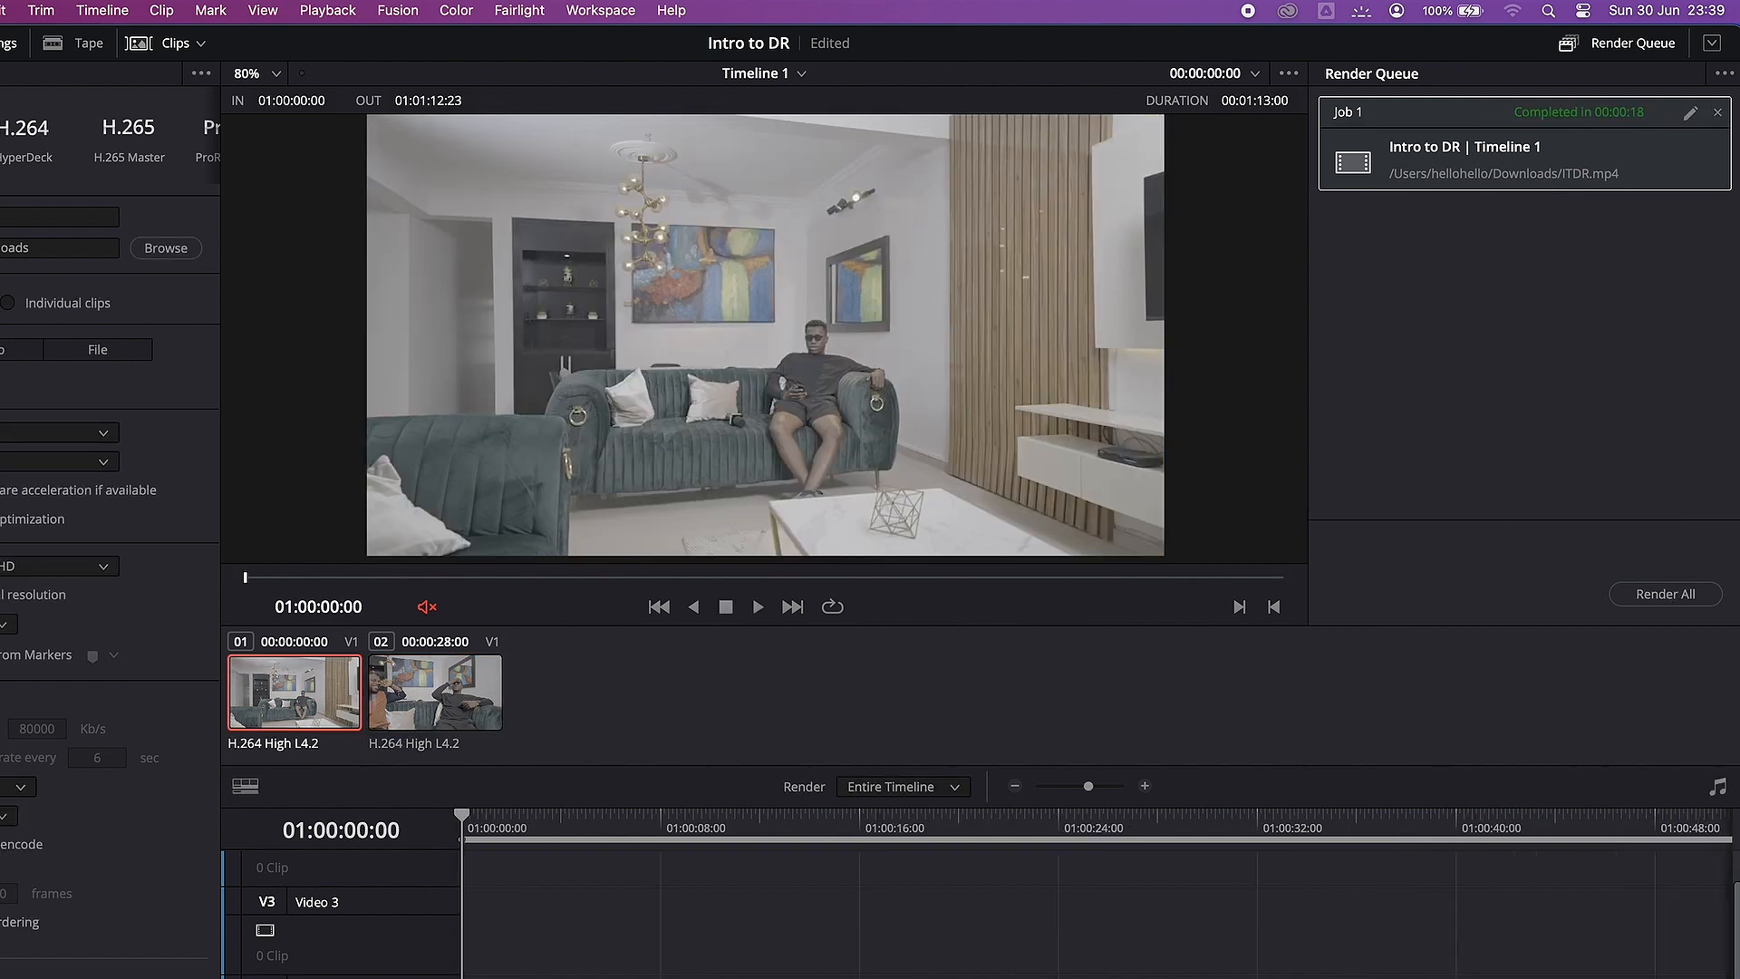
# - Switch to Finder and preview the rendered ITDR video in the Downloads folder, closing the preview at the end
pyautogui.press('super+Tab')
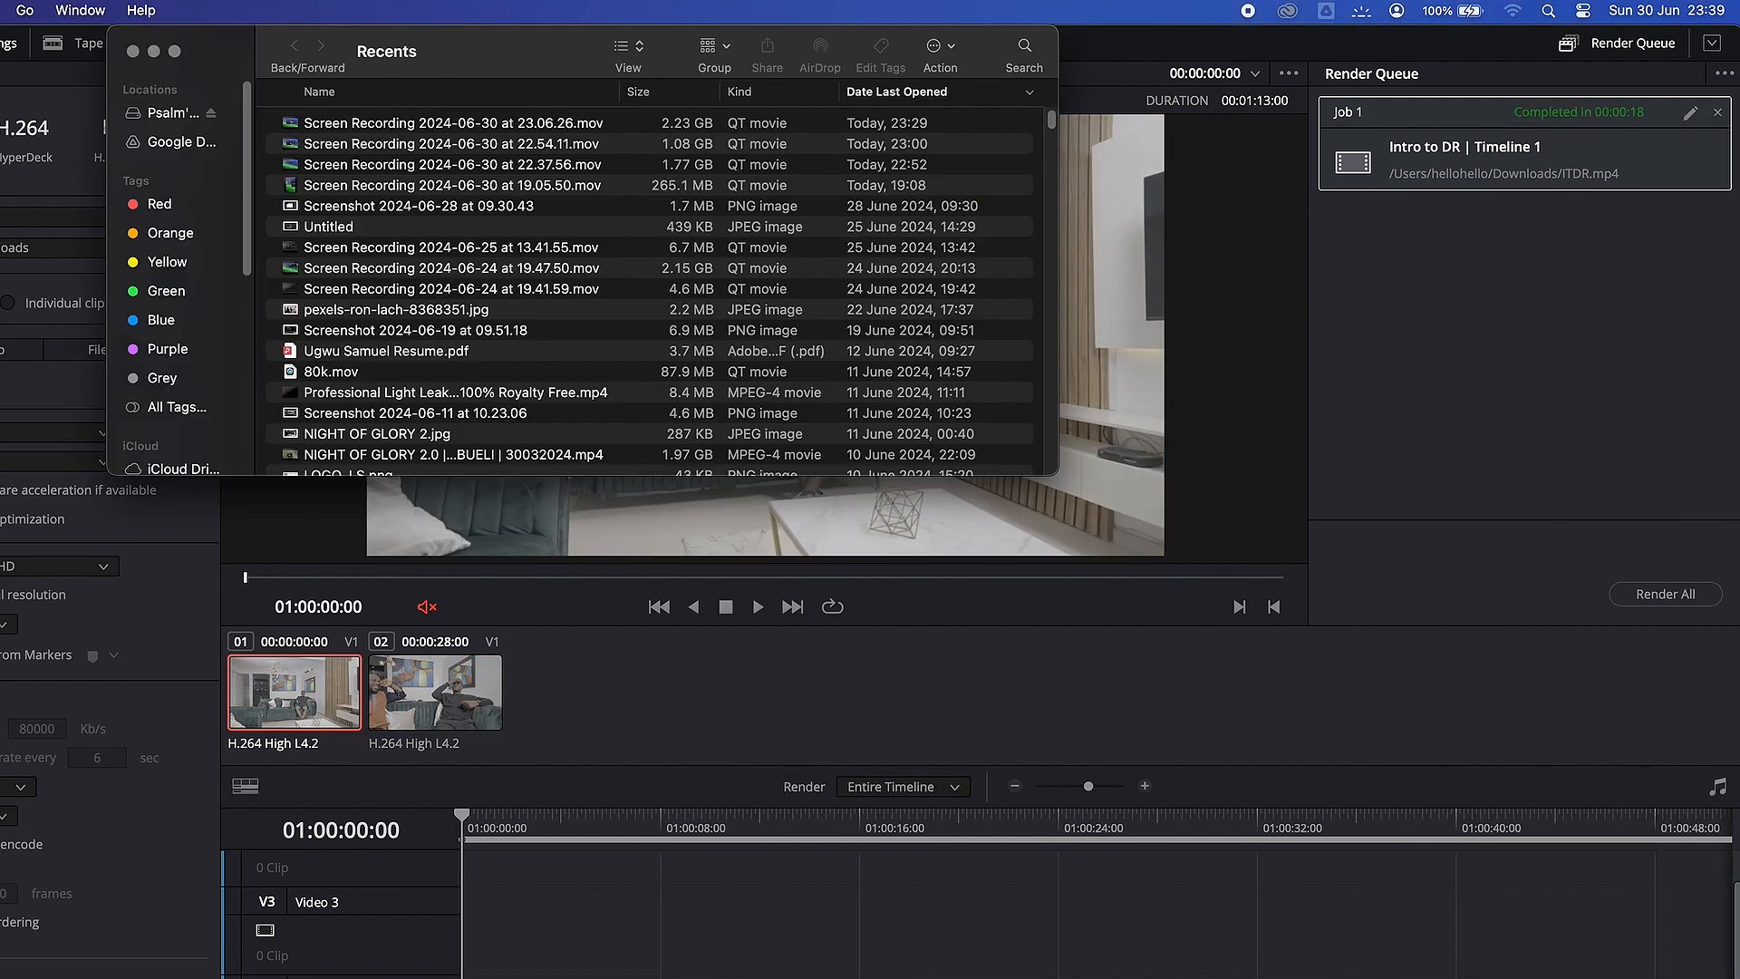
pyautogui.scroll(-5, 190, 366)
pyautogui.scroll(-1, 185, 381)
pyautogui.click(186, 432)
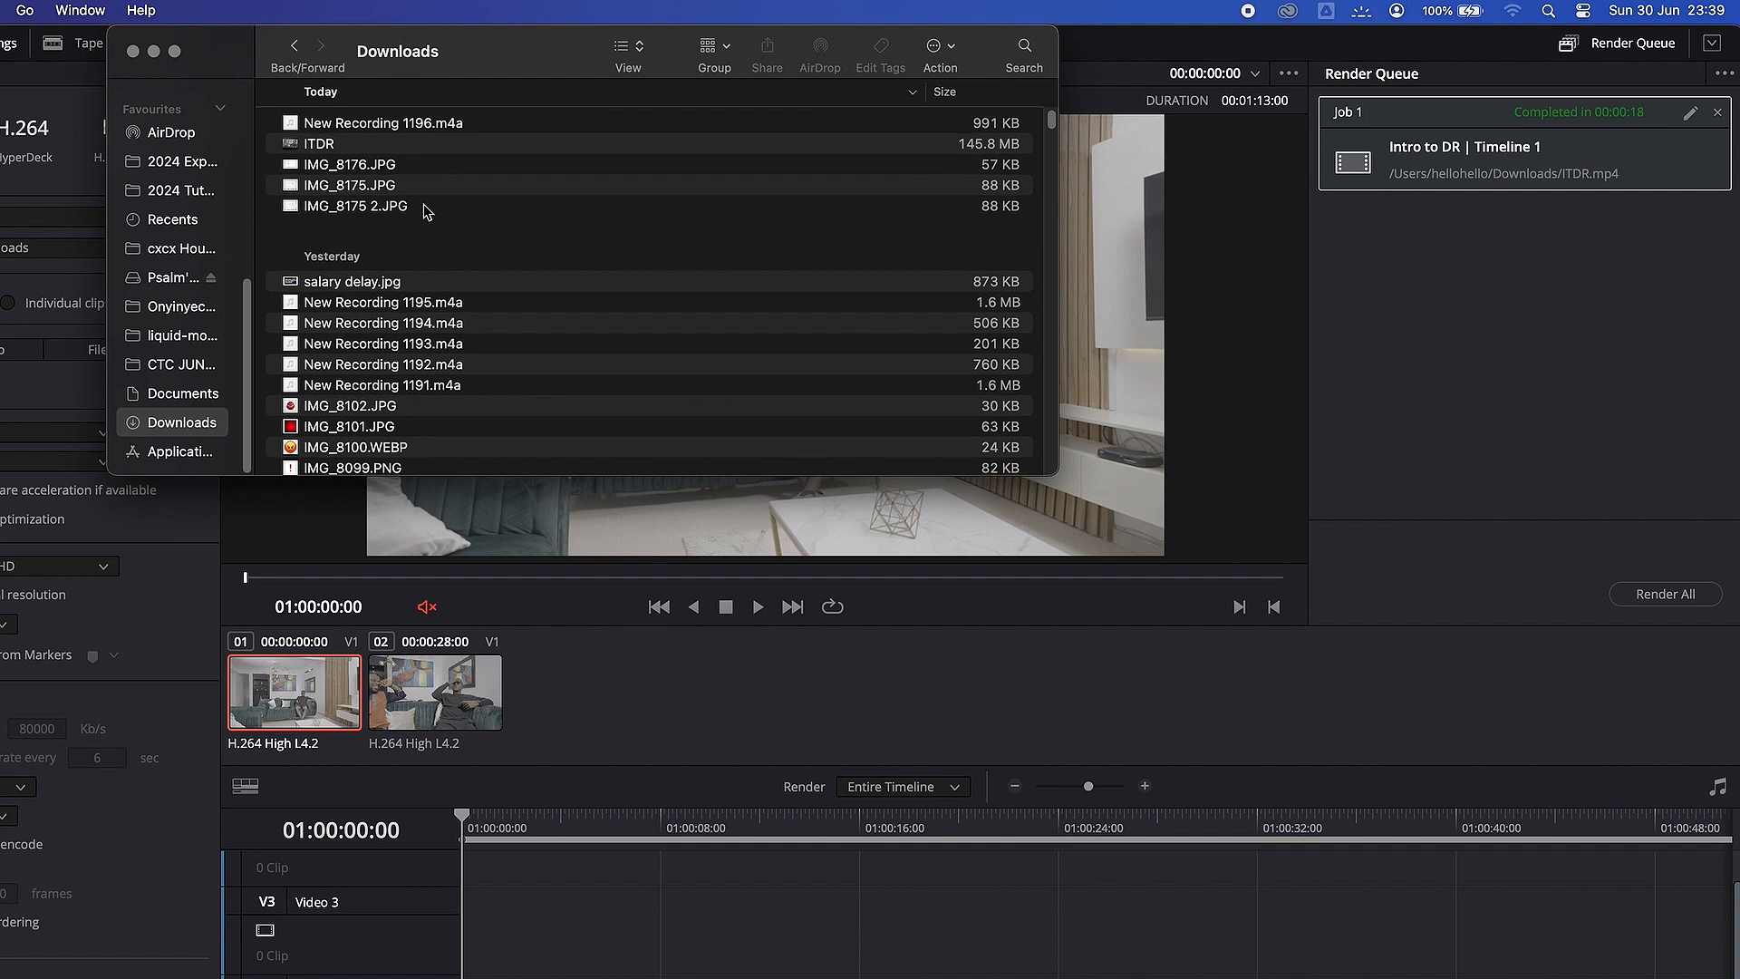
pyautogui.click(324, 146)
pyautogui.press('space')
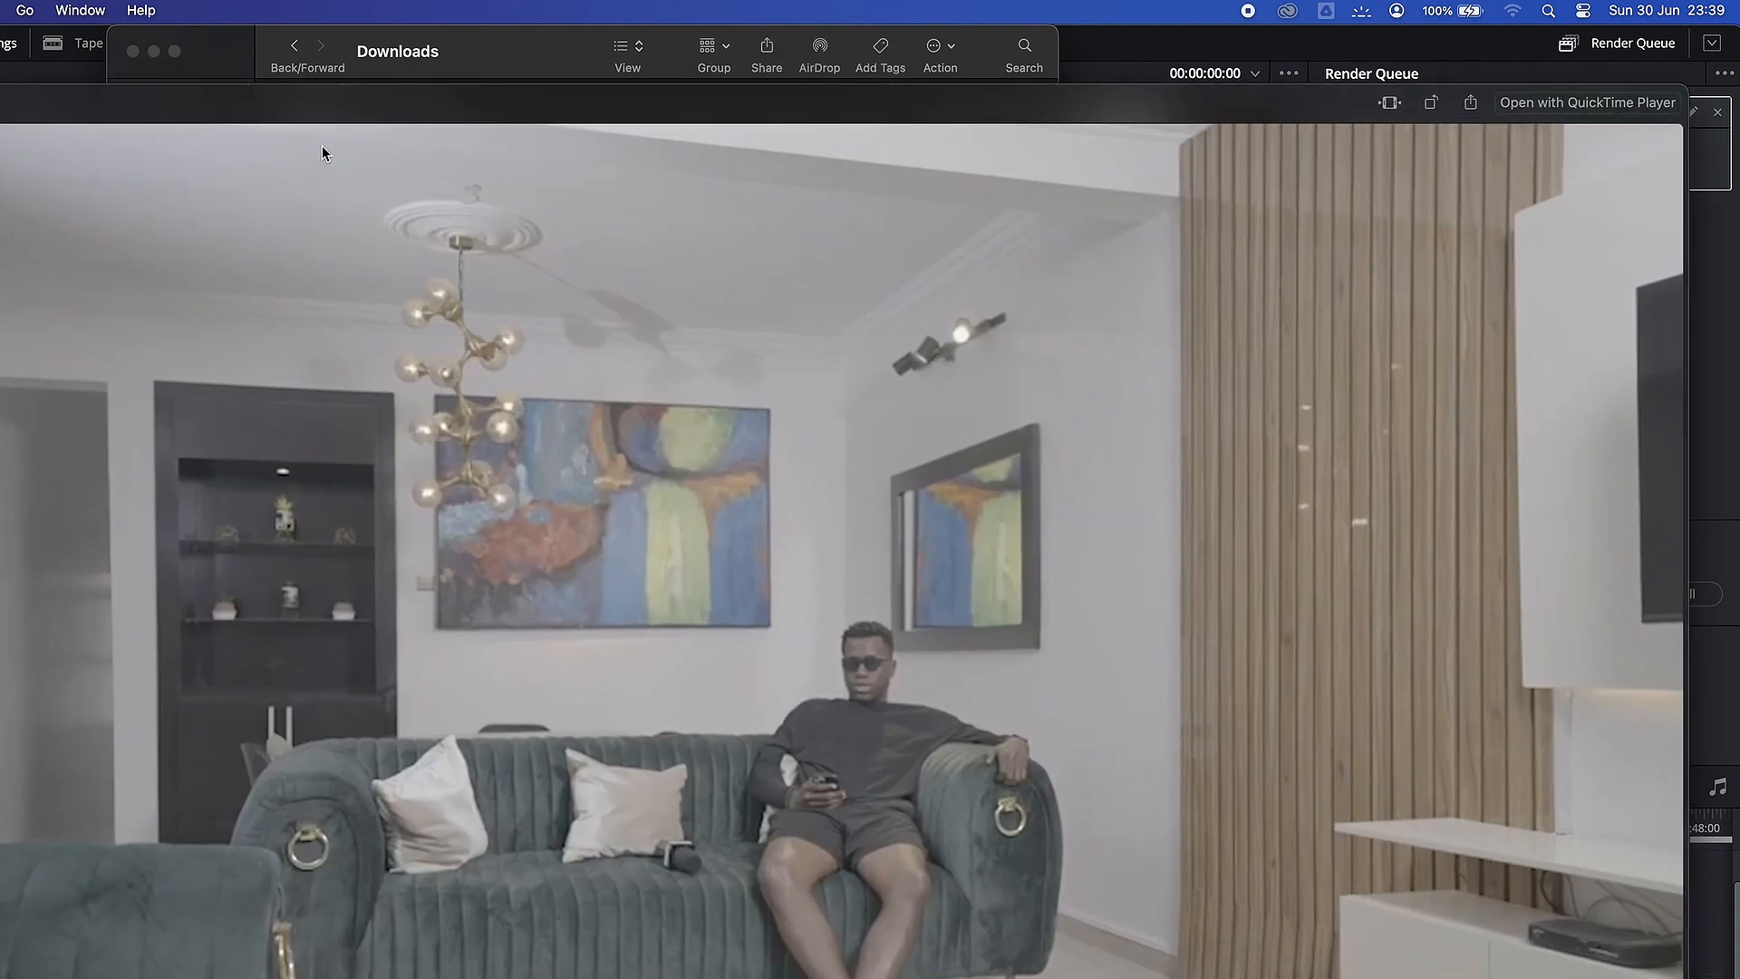
pyautogui.press('space')
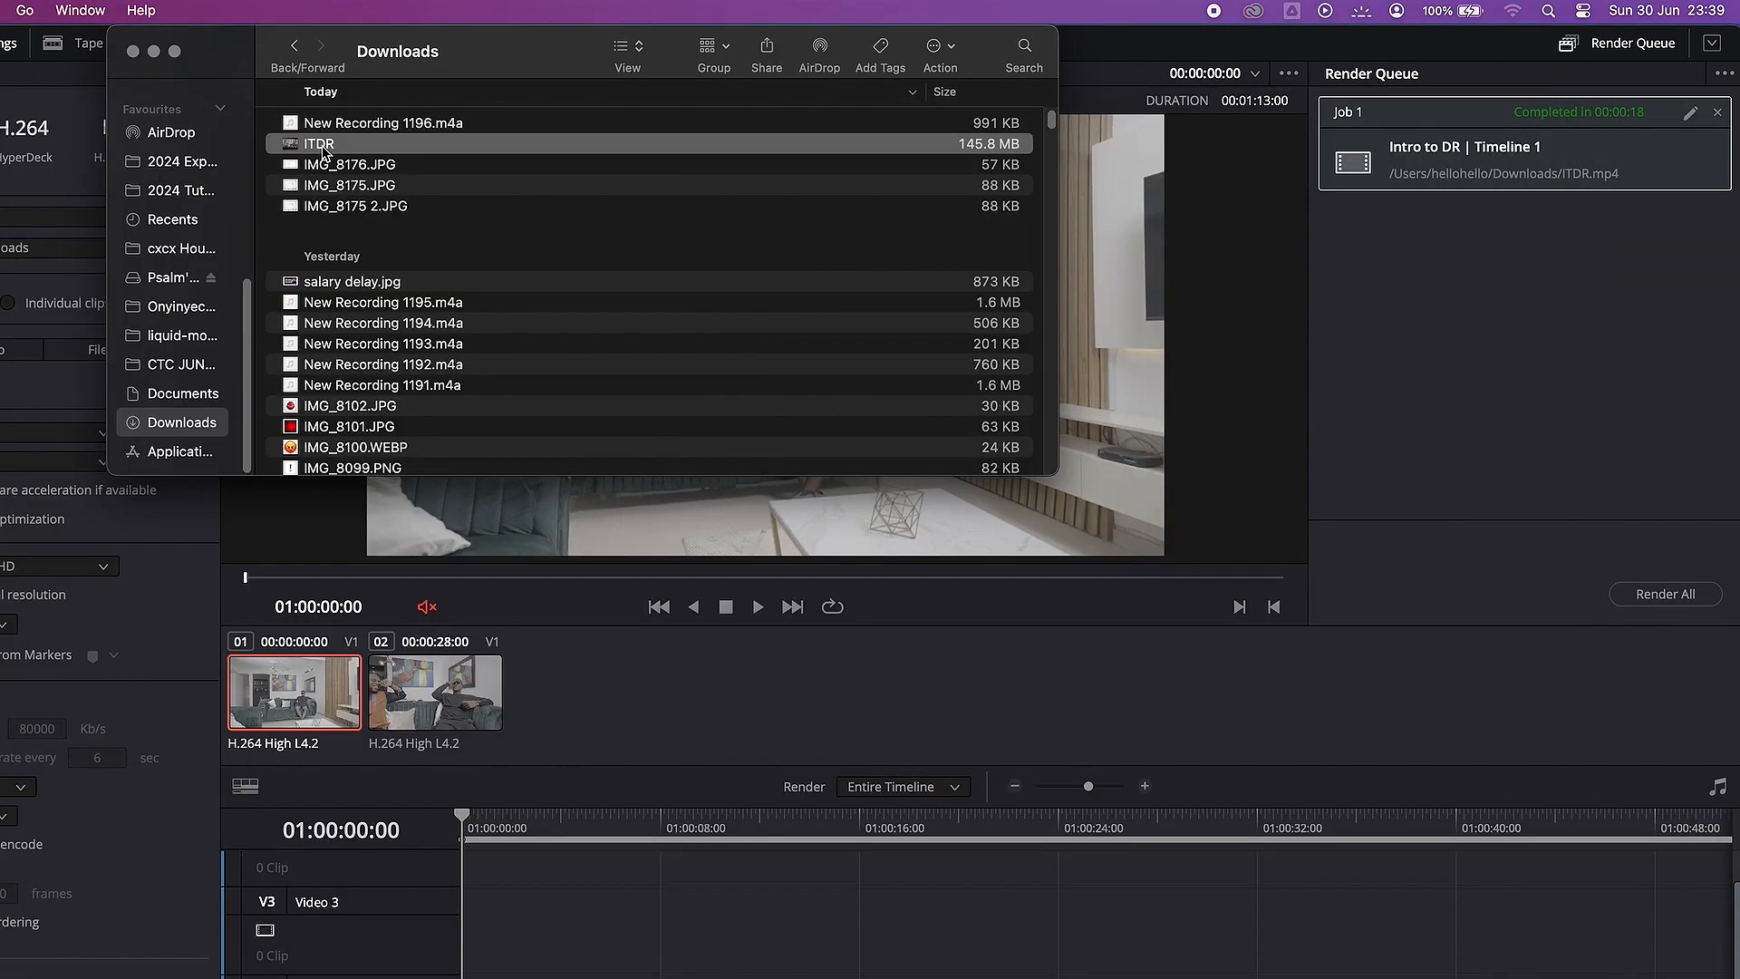